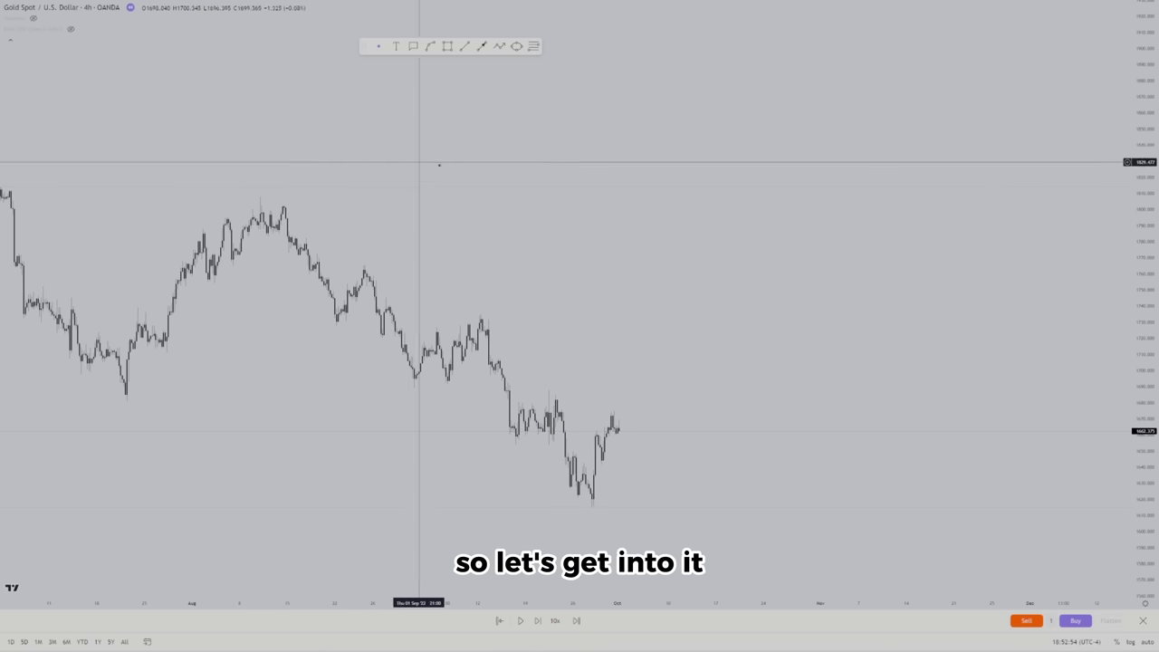
# Add a text label reading "Resistance" at about 1,795 in the empty chart area beyond the last candles
pyautogui.moveTo(540, 166); pyautogui.dragTo(492, 157)
pyautogui.hscroll(10, 491, 157)
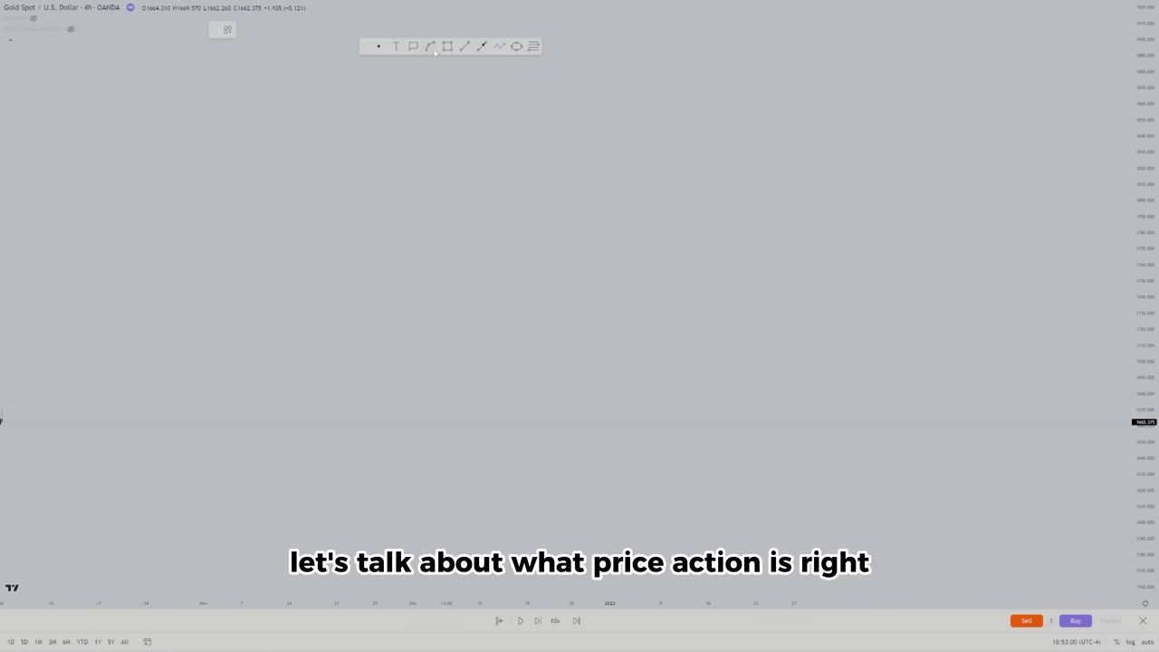
pyautogui.click(396, 46)
pyautogui.click(274, 209)
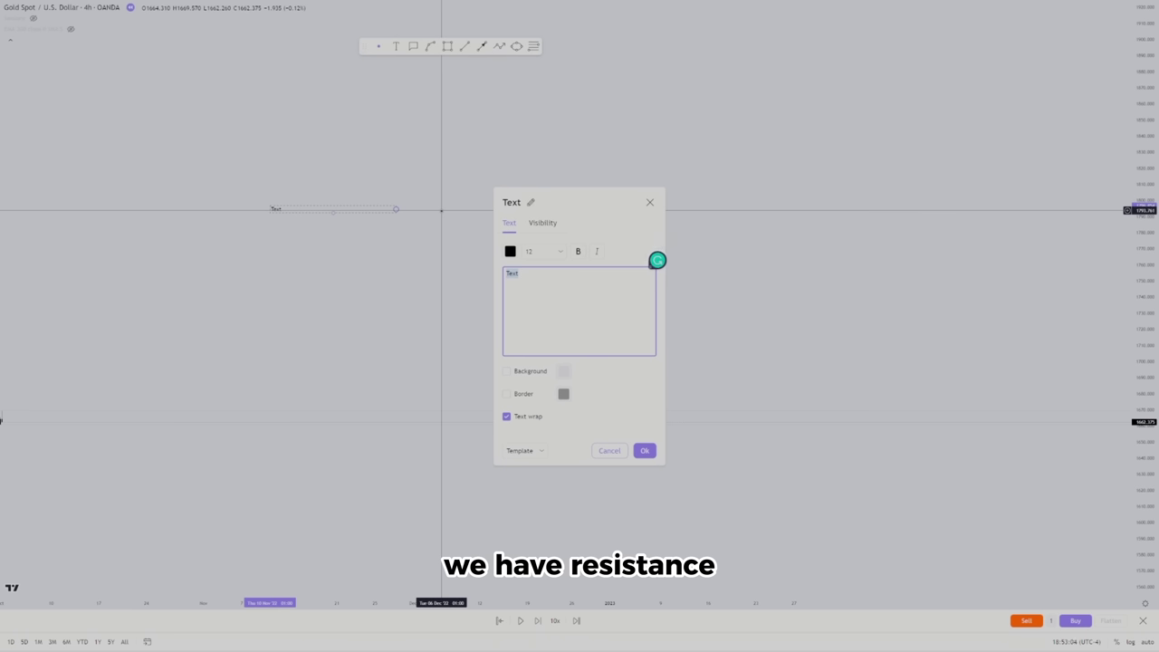
pyautogui.write('Resistance')
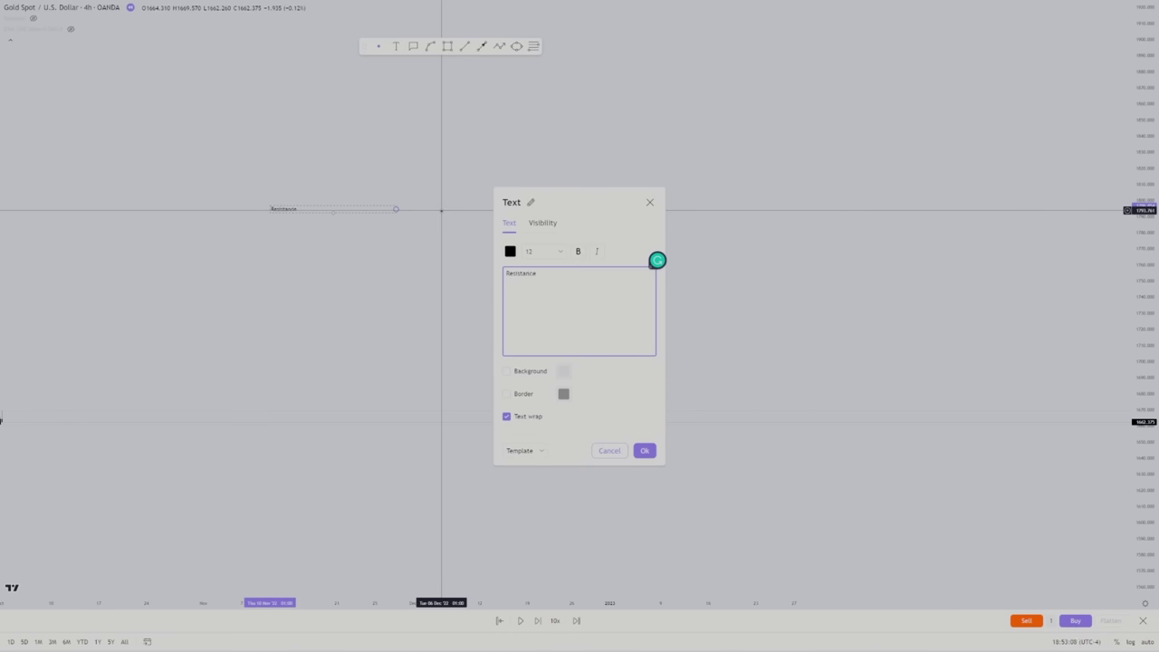
pyautogui.click(645, 450)
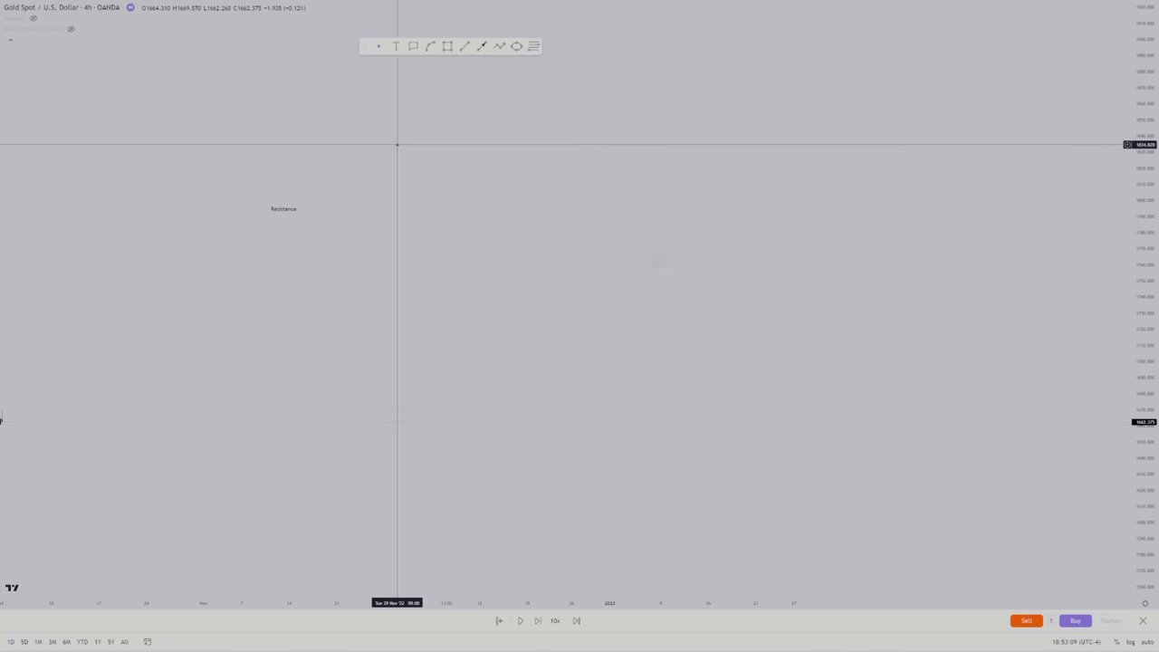
# Add a text label reading "Support" in font size 14 below the Resistance label, at about 1,720
pyautogui.click(397, 46)
pyautogui.click(273, 327)
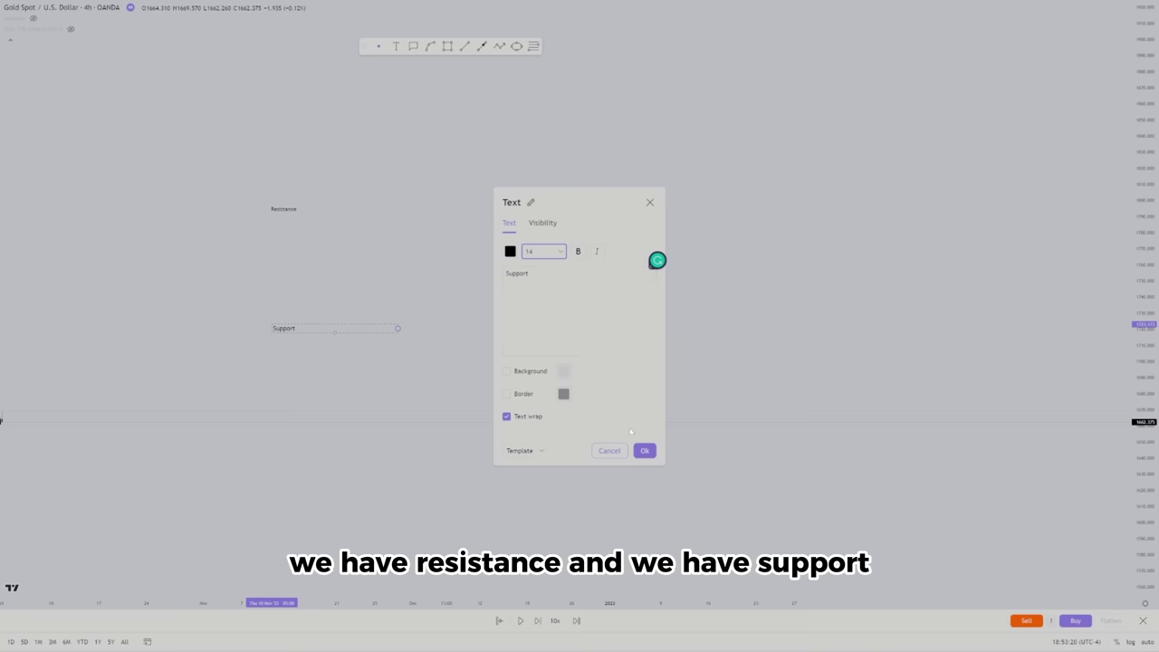
pyautogui.click(644, 450)
# Set the Resistance label's font size to 14 and shift the label slightly to the right
pyautogui.doubleClick(278, 208)
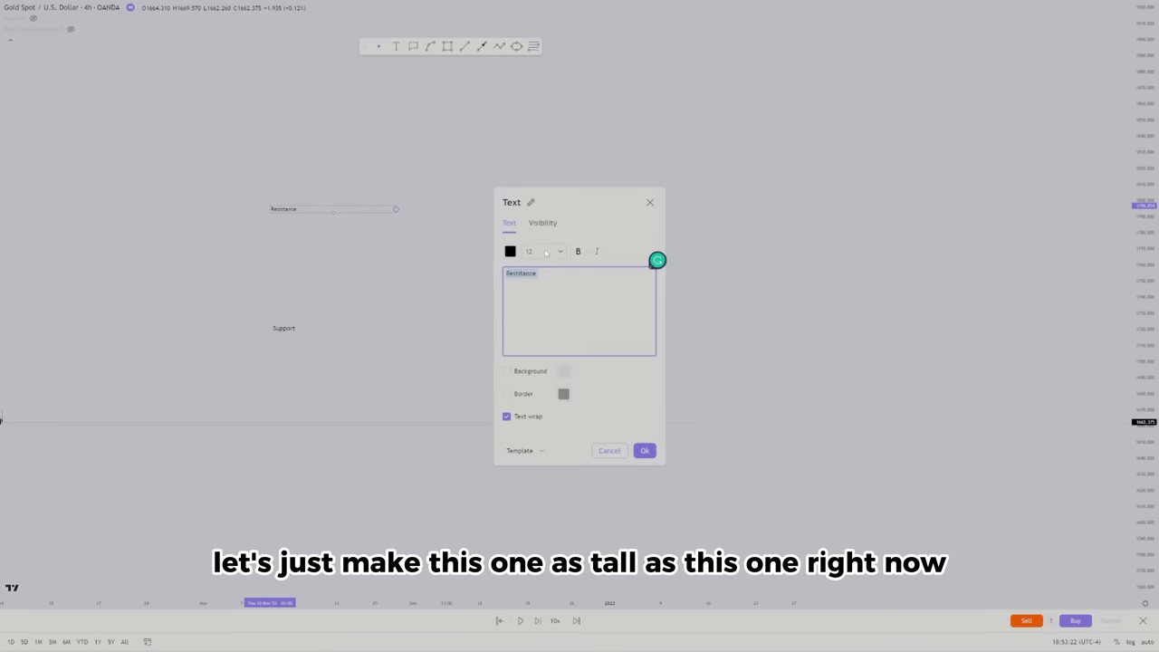
pyautogui.click(543, 312)
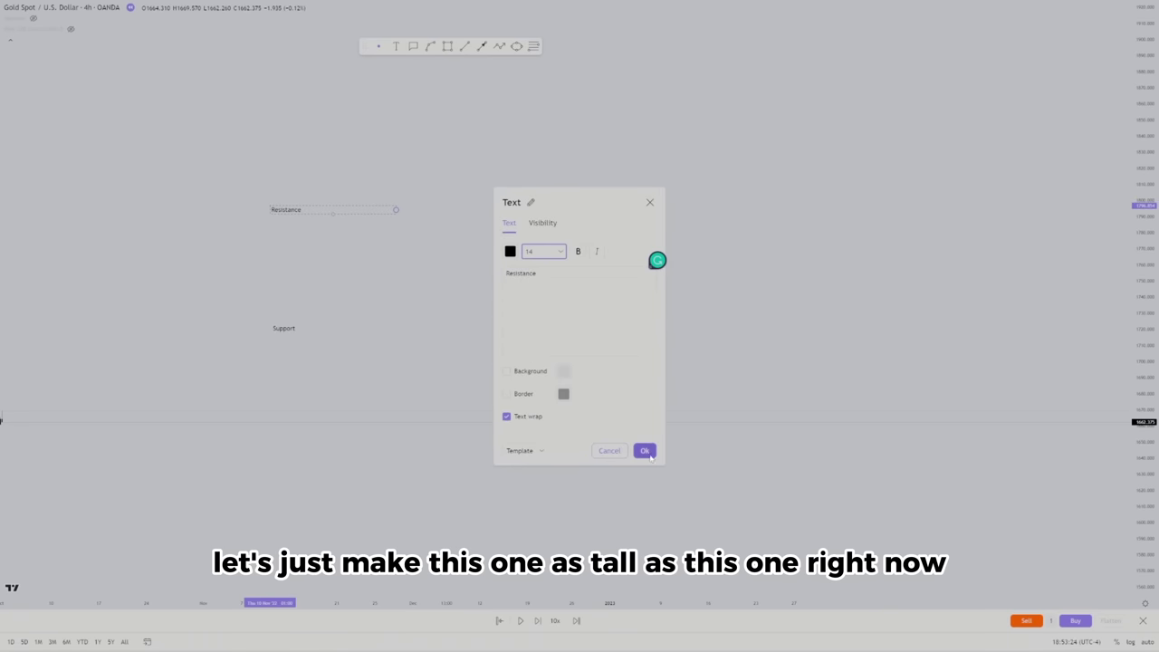
pyautogui.click(644, 450)
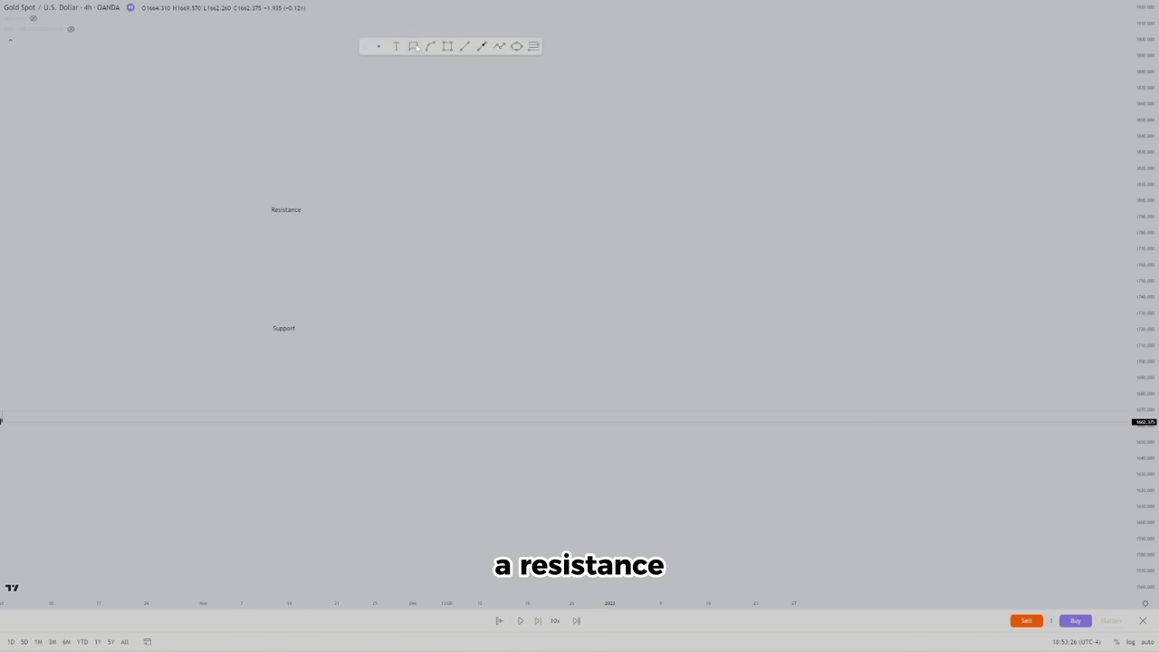
pyautogui.moveTo(319, 209); pyautogui.dragTo(331, 209)
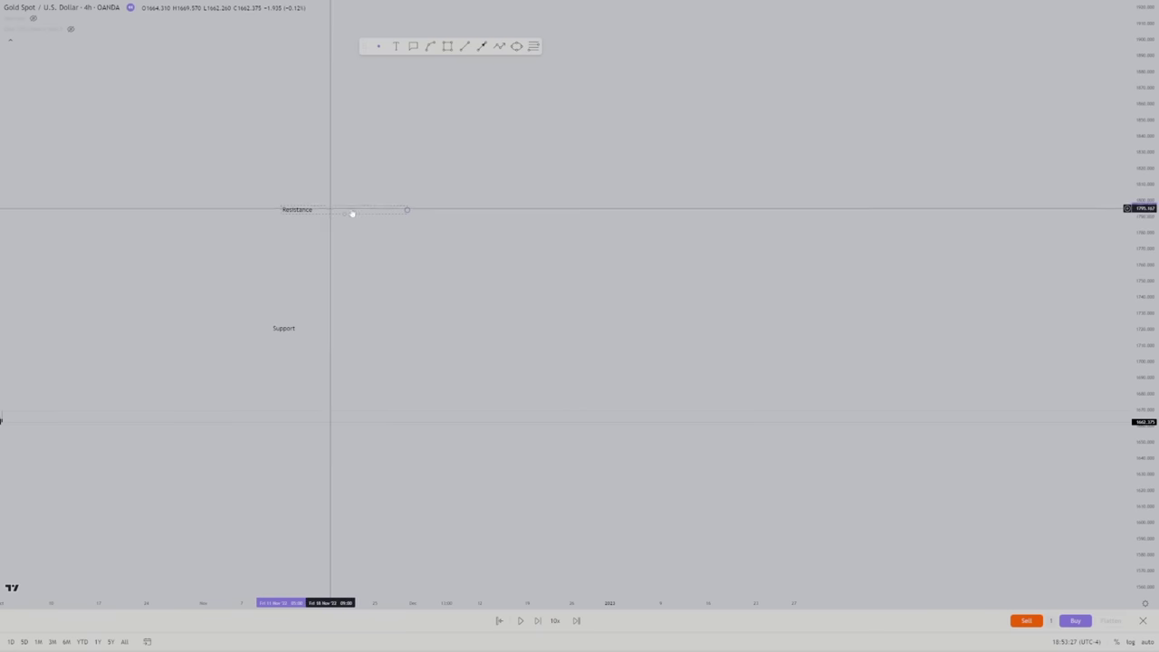
# Add a callout beside the Resistance label reading "Is how far price can go up at a certain point"
pyautogui.click(413, 46)
pyautogui.click(331, 209)
pyautogui.click(380, 184)
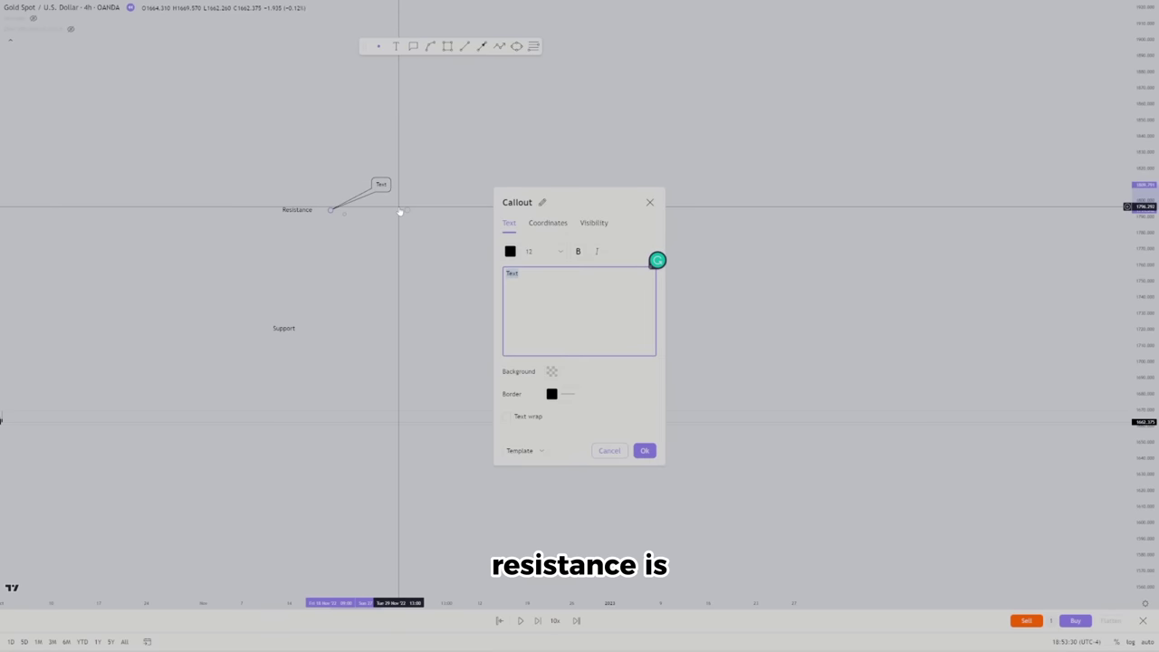
pyautogui.write('Is')
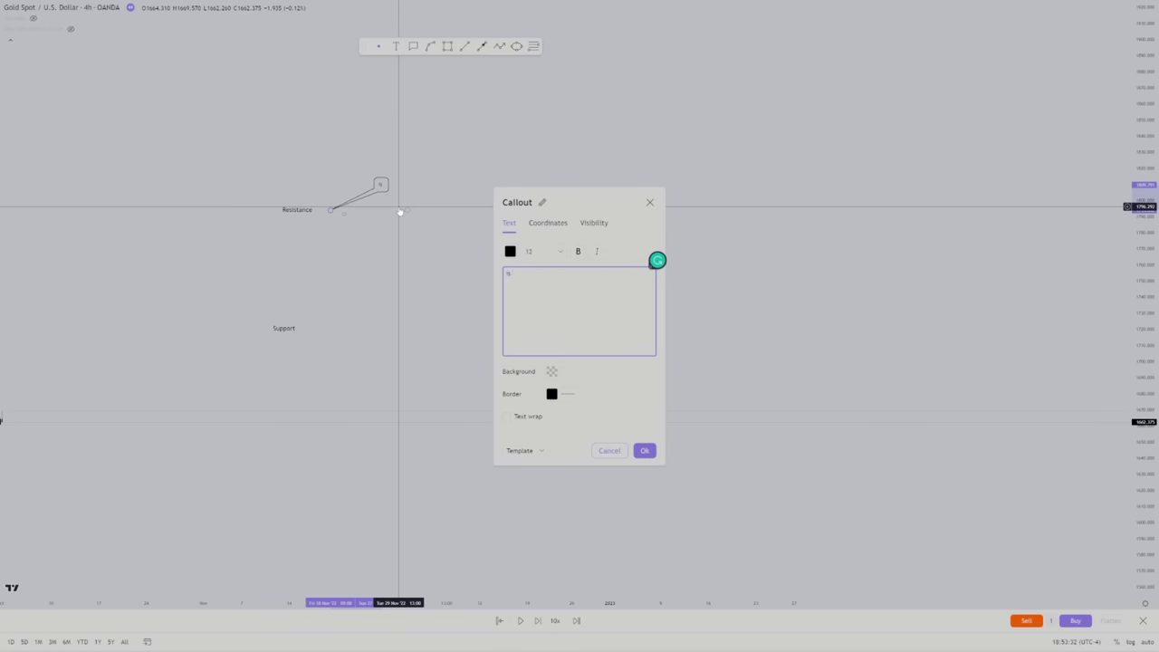
pyautogui.write(' hi')
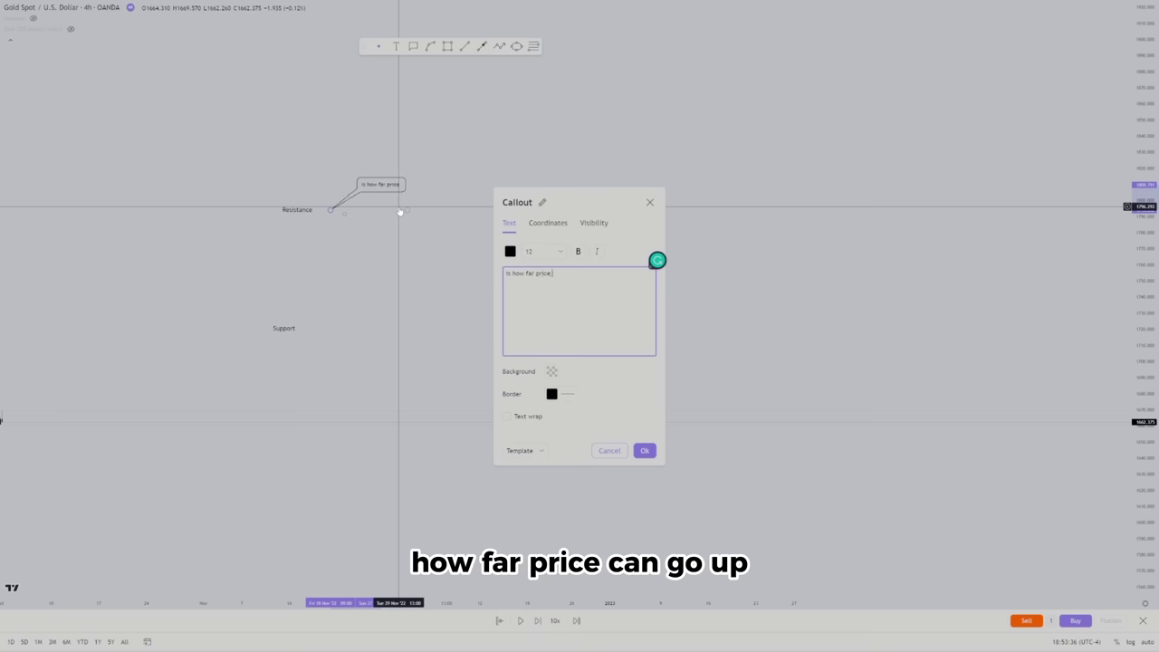
pyautogui.write('w far price can go u')
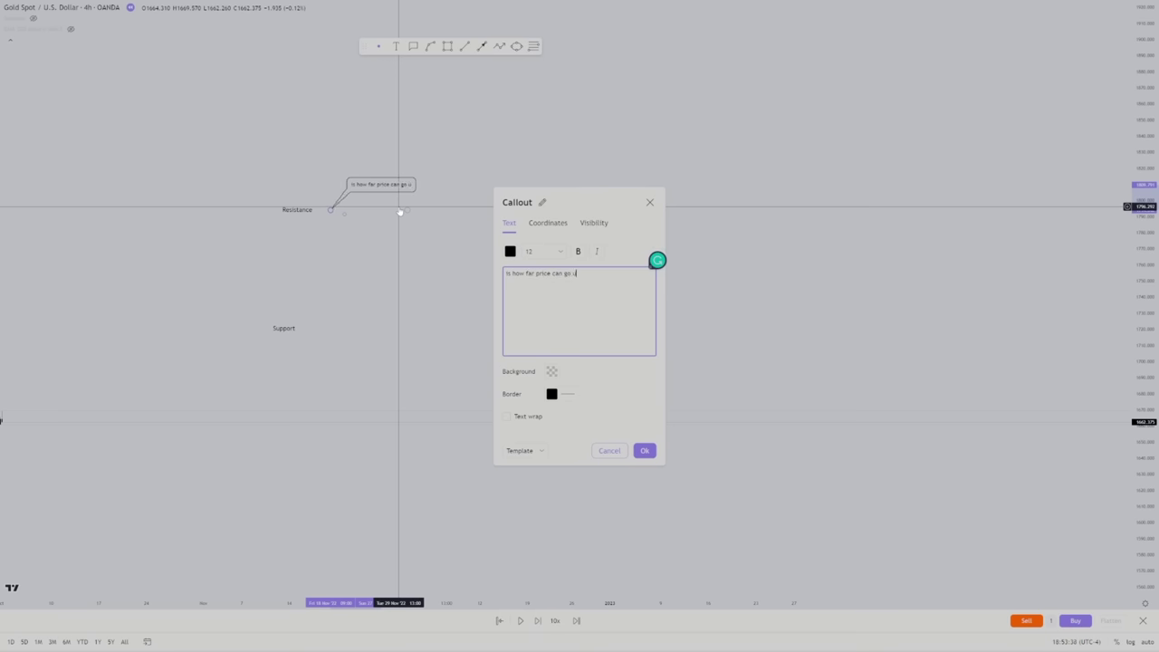
pyautogui.write('p at a certain')
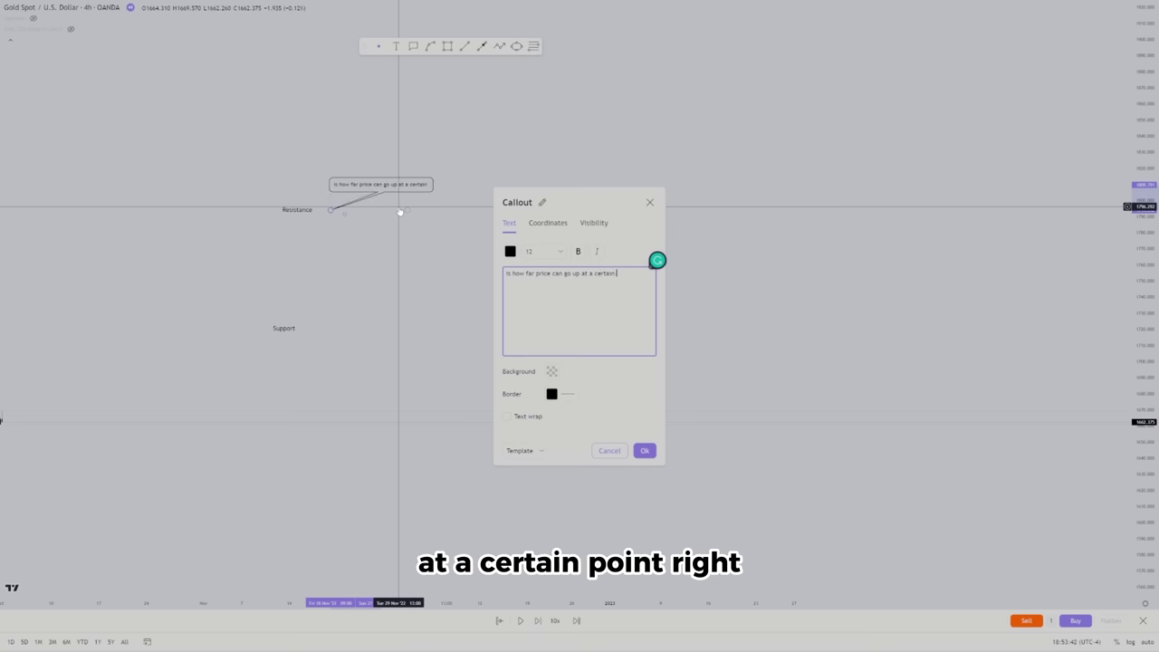
pyautogui.write('t')
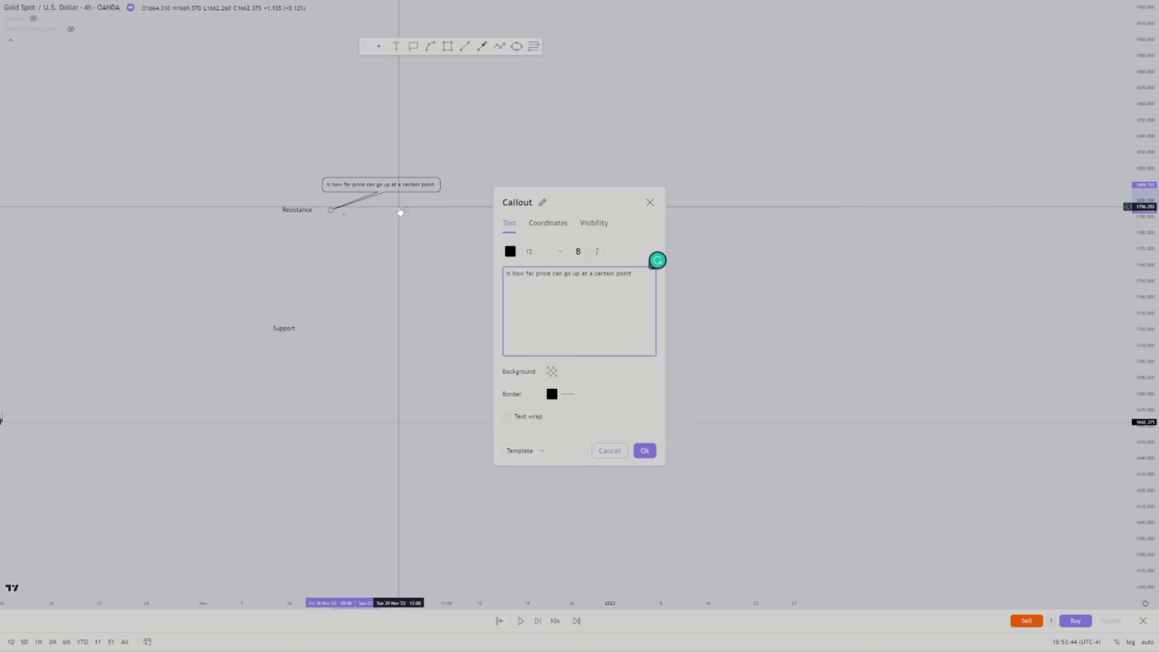
pyautogui.click(364, 138)
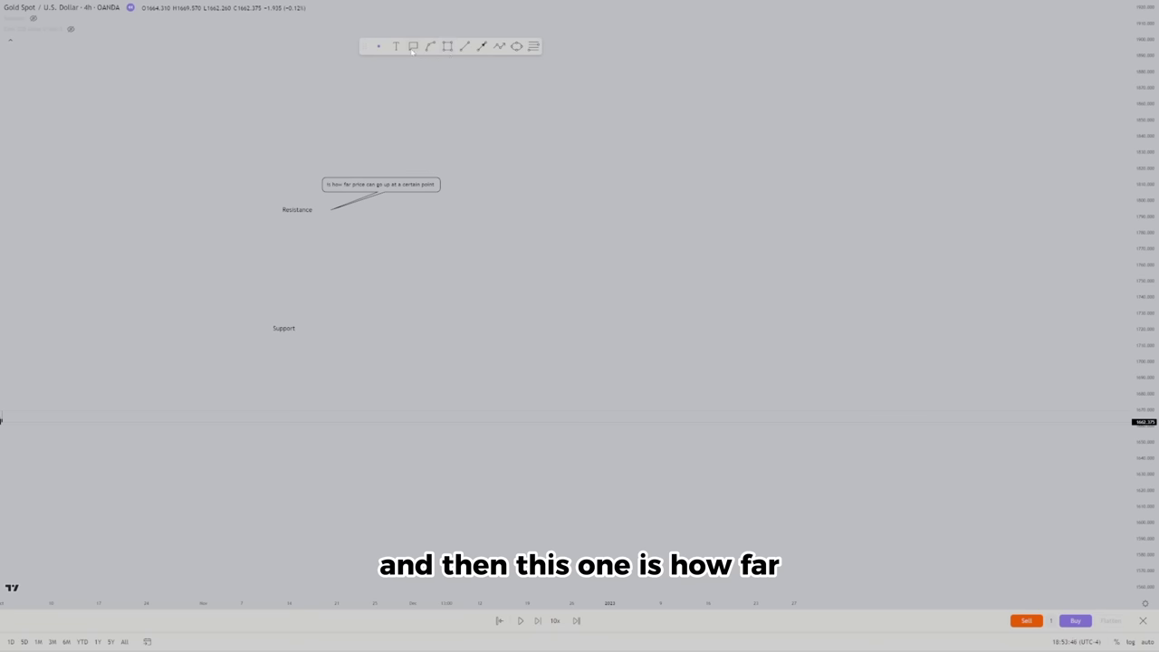
# Add a callout beside the Support label reading "Is how far price can go down at a certain point" and align that label under Resistance
pyautogui.click(413, 46)
pyautogui.click(335, 329)
pyautogui.click(373, 361)
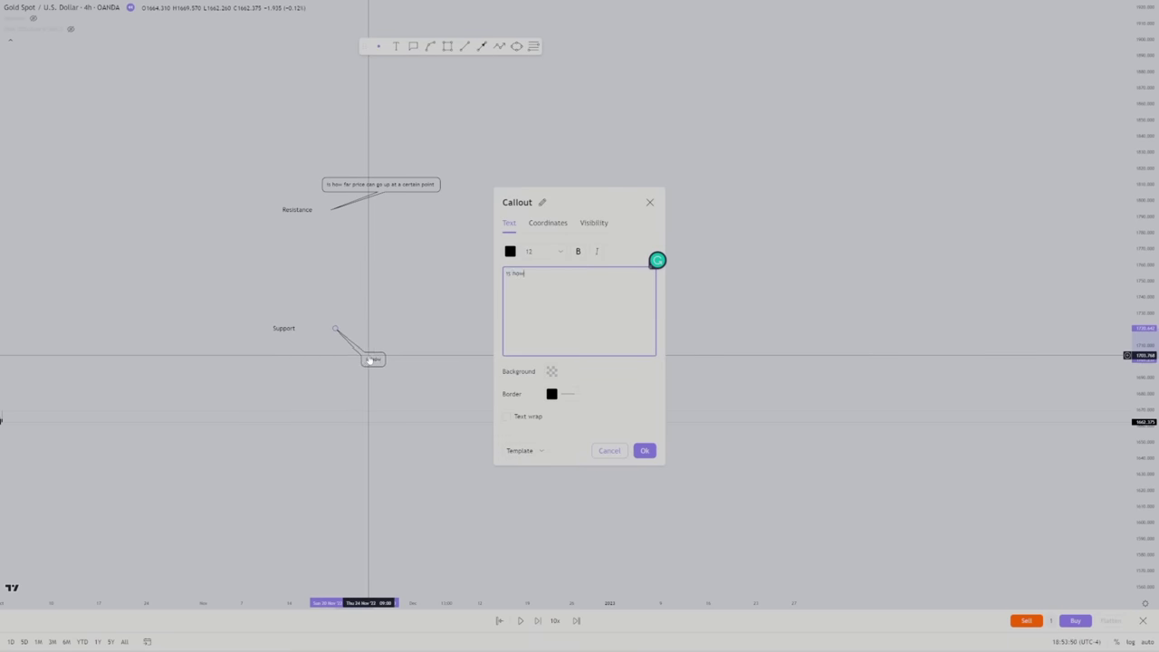
pyautogui.write('is how far price can go down at a certain point')
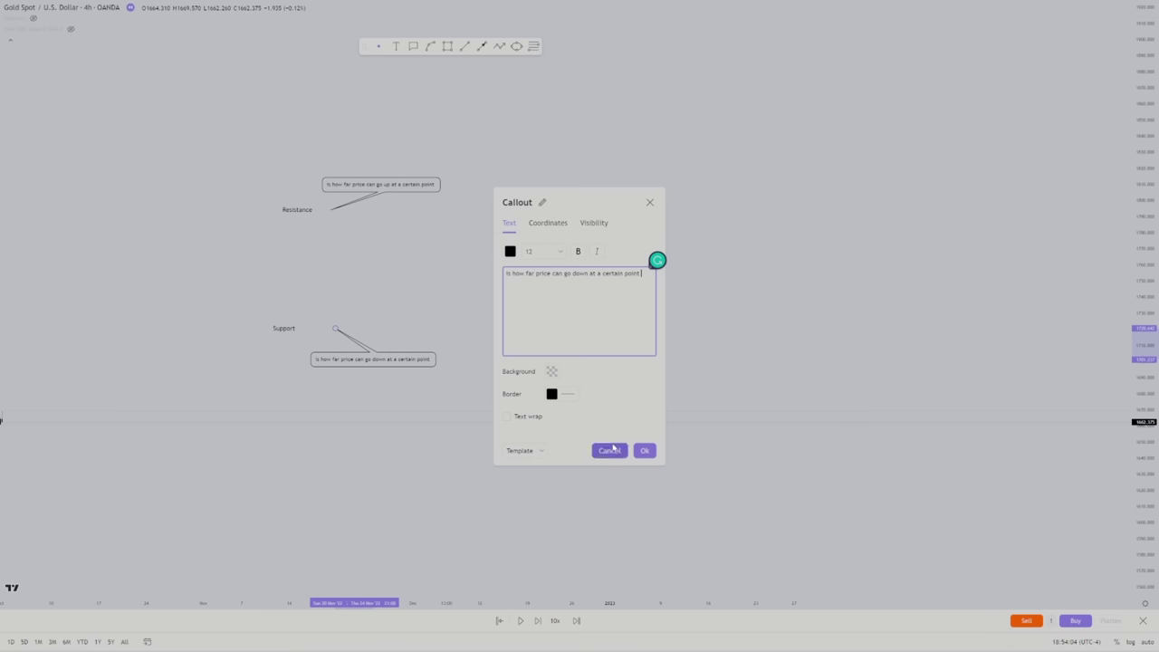
pyautogui.click(643, 450)
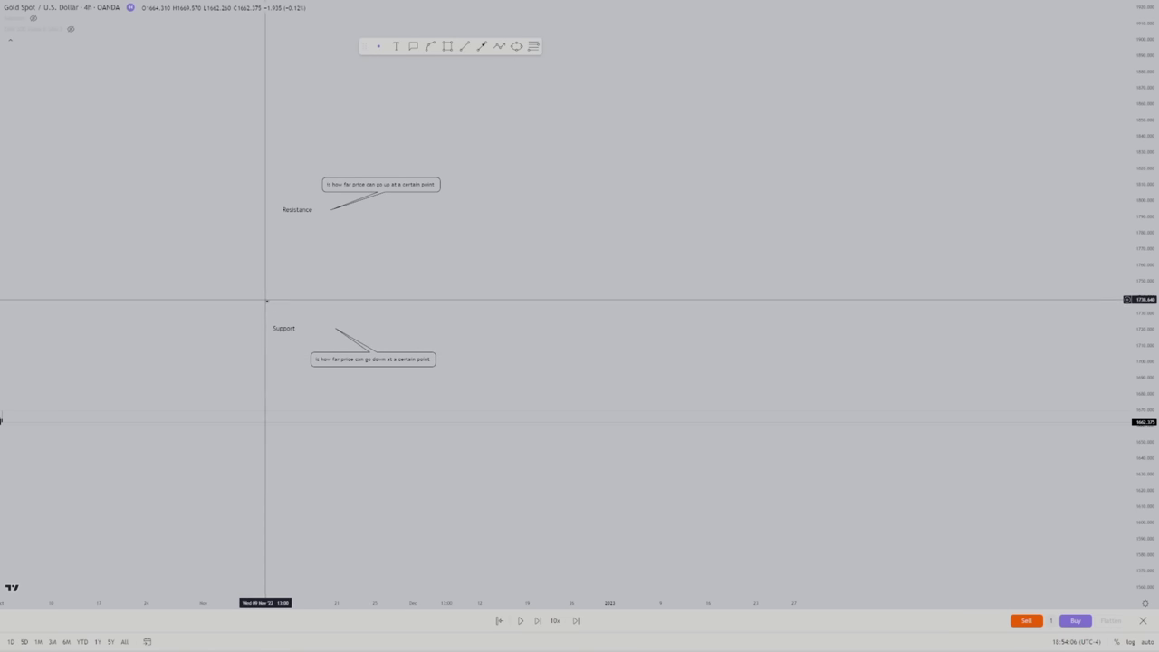
pyautogui.moveTo(280, 330); pyautogui.dragTo(290, 327)
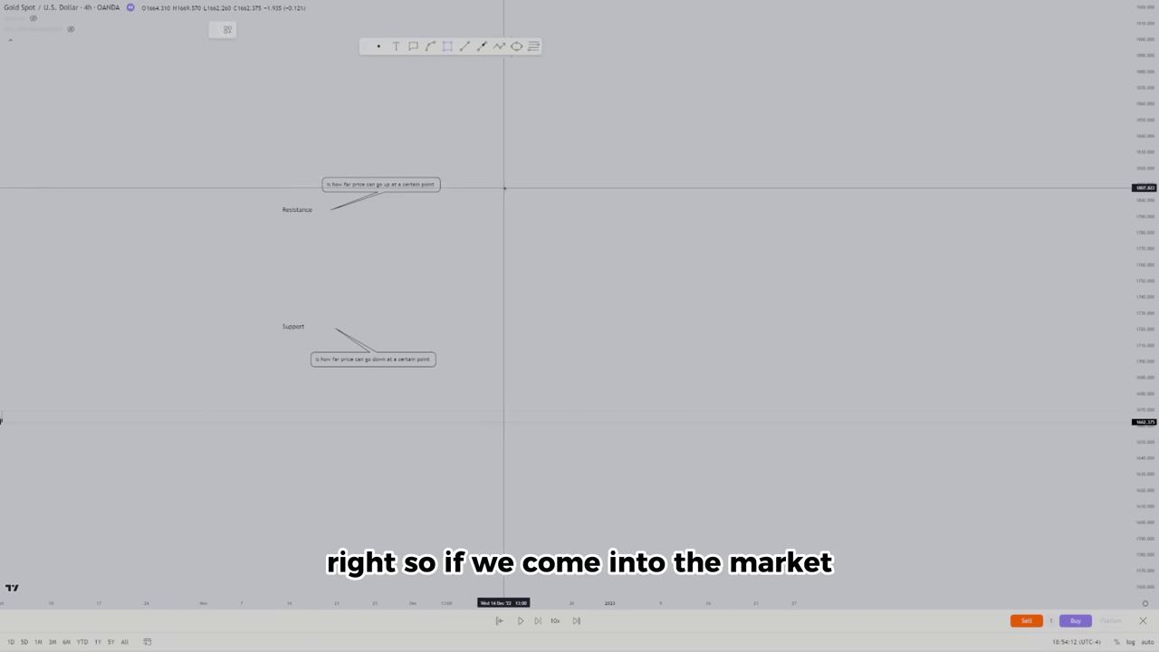
# Draw two long thin horizontal rectangles beside the labels, a resistance zone at about 1,806 and a support zone at about 1,710
pyautogui.moveTo(505, 187)
pyautogui.mouseDown()
pyautogui.moveTo(705, 238)
pyautogui.moveTo(840, 192)
pyautogui.mouseUp()
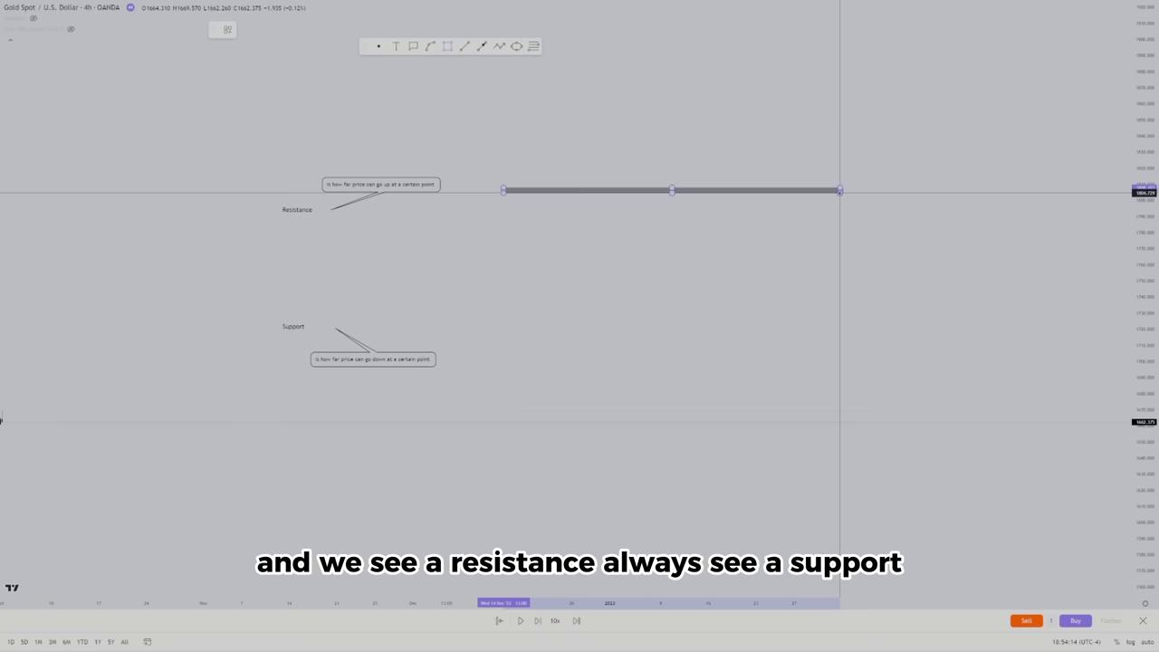
pyautogui.click(448, 46)
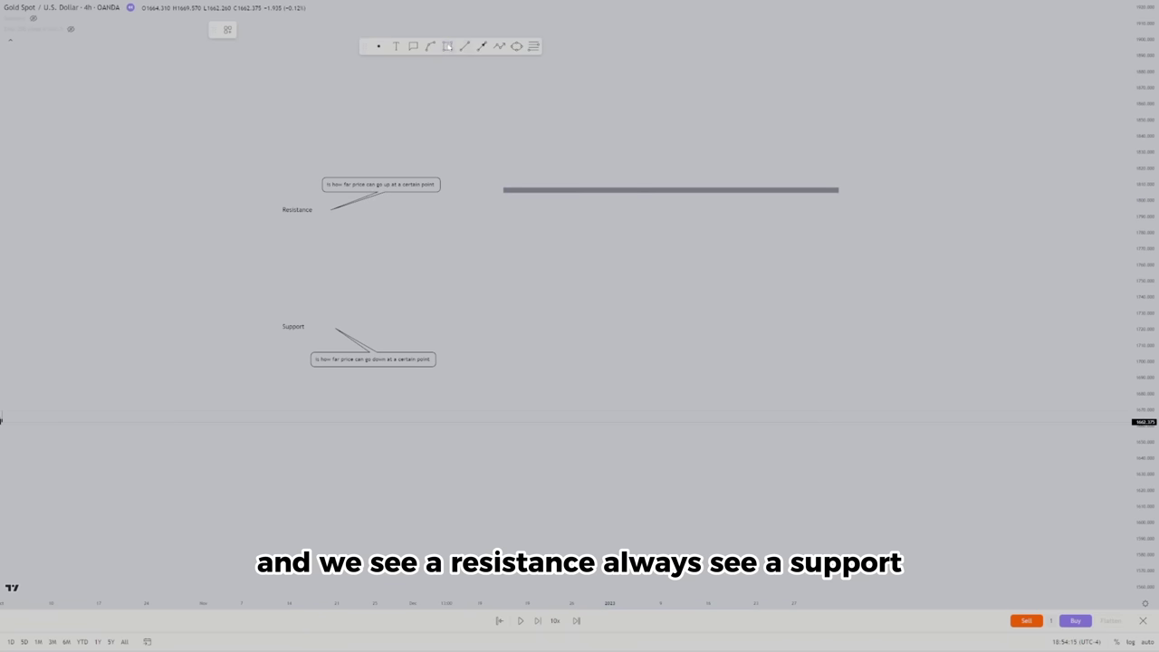
pyautogui.click(507, 346)
pyautogui.moveTo(507, 347); pyautogui.dragTo(856, 342)
pyautogui.click(846, 275)
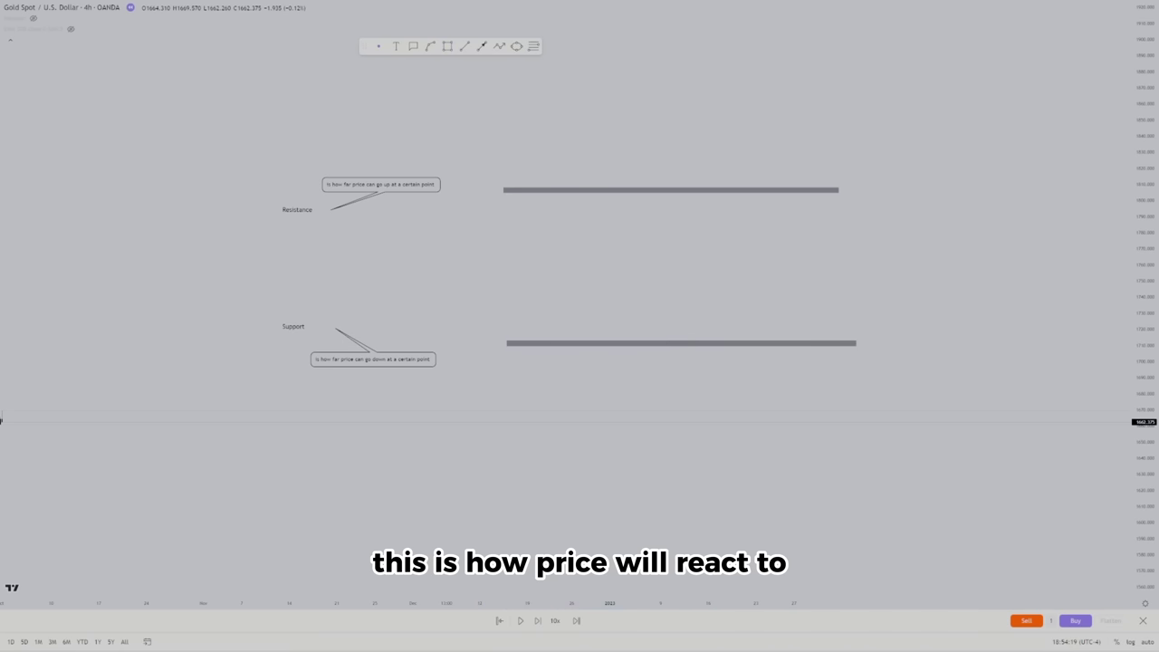
# Start a zigzag path at about 1,776 under the resistance zone, touching the zone four times with shallow pullbacks between
pyautogui.click(499, 47)
pyautogui.click(514, 239)
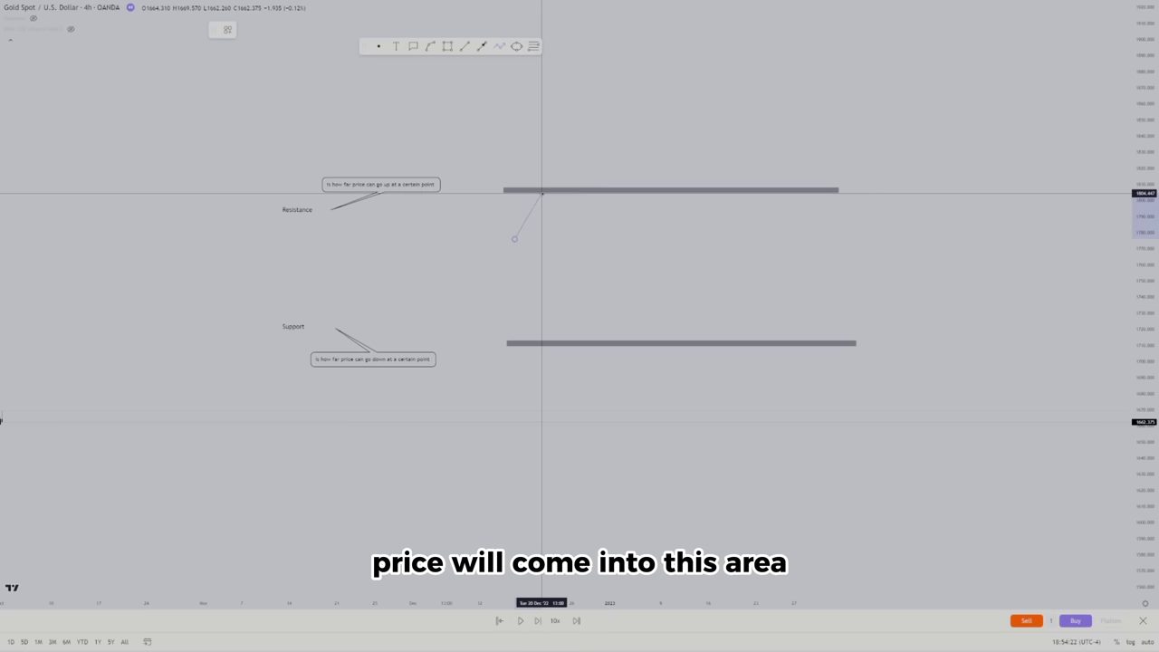
pyautogui.click(542, 193)
pyautogui.click(557, 220)
pyautogui.click(573, 195)
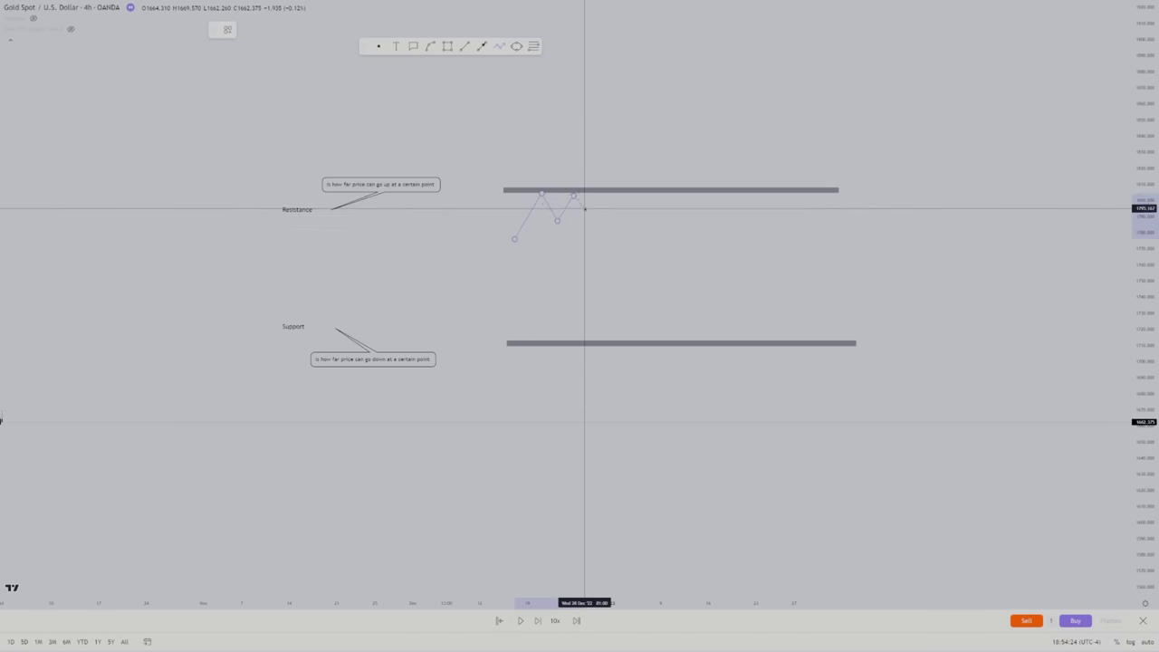
pyautogui.click(591, 219)
pyautogui.click(616, 193)
pyautogui.click(631, 225)
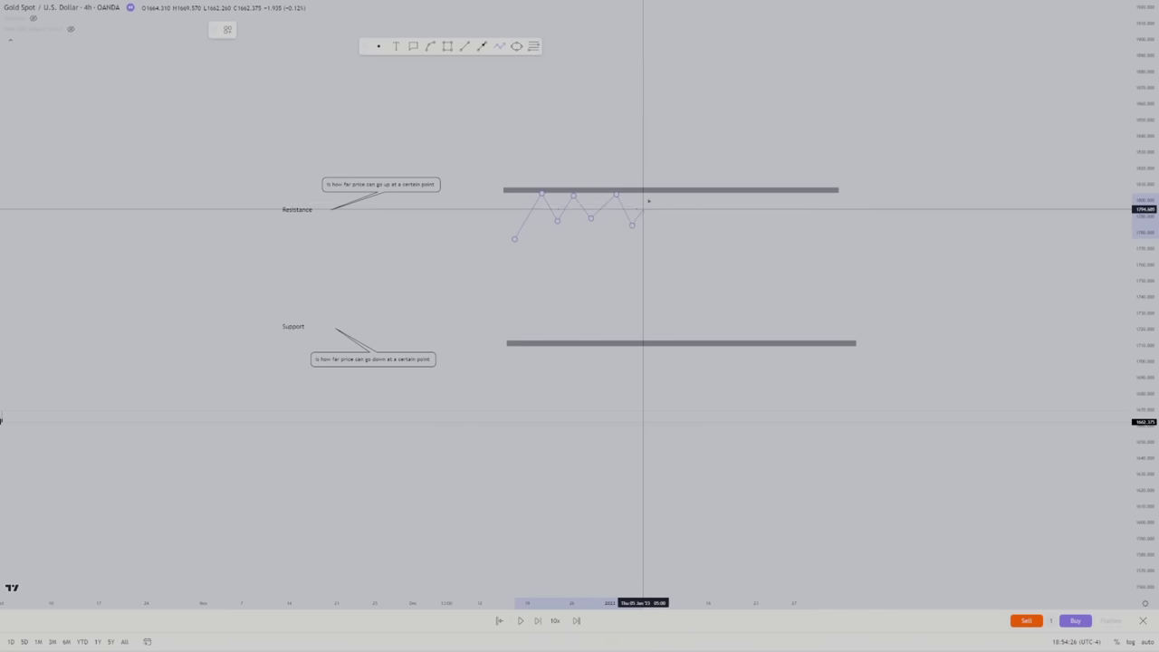
pyautogui.click(653, 191)
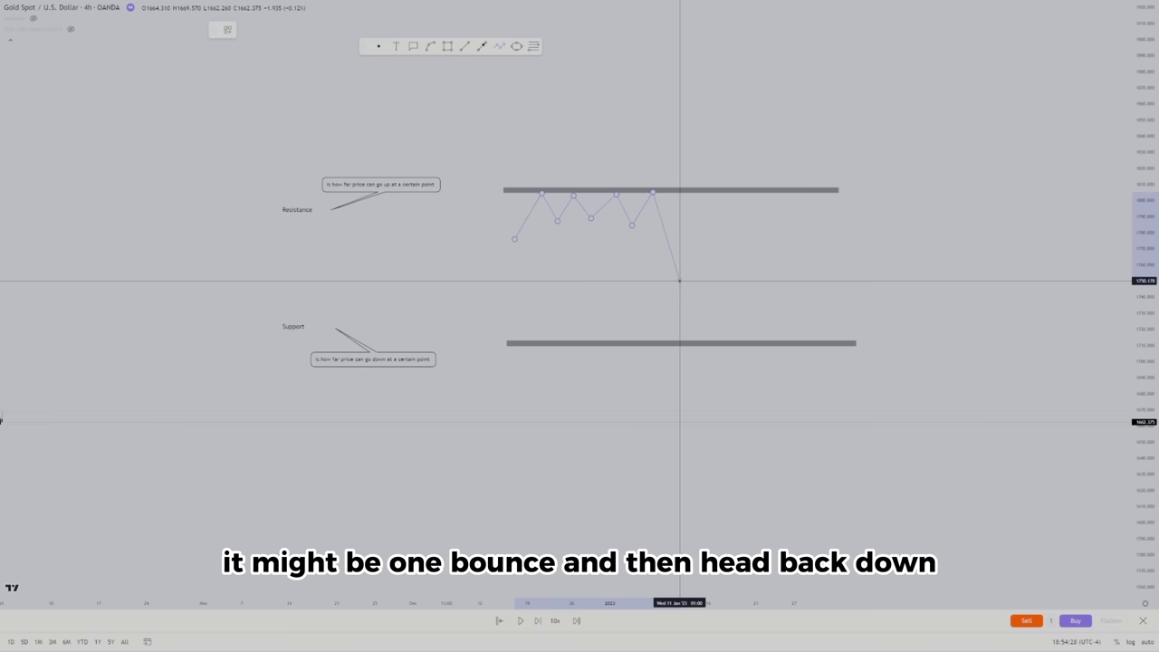
# Continue the path with a deep drop to about 1,747, a return to resistance and three closely spaced touches
pyautogui.click(677, 286)
pyautogui.click(709, 190)
pyautogui.click(718, 215)
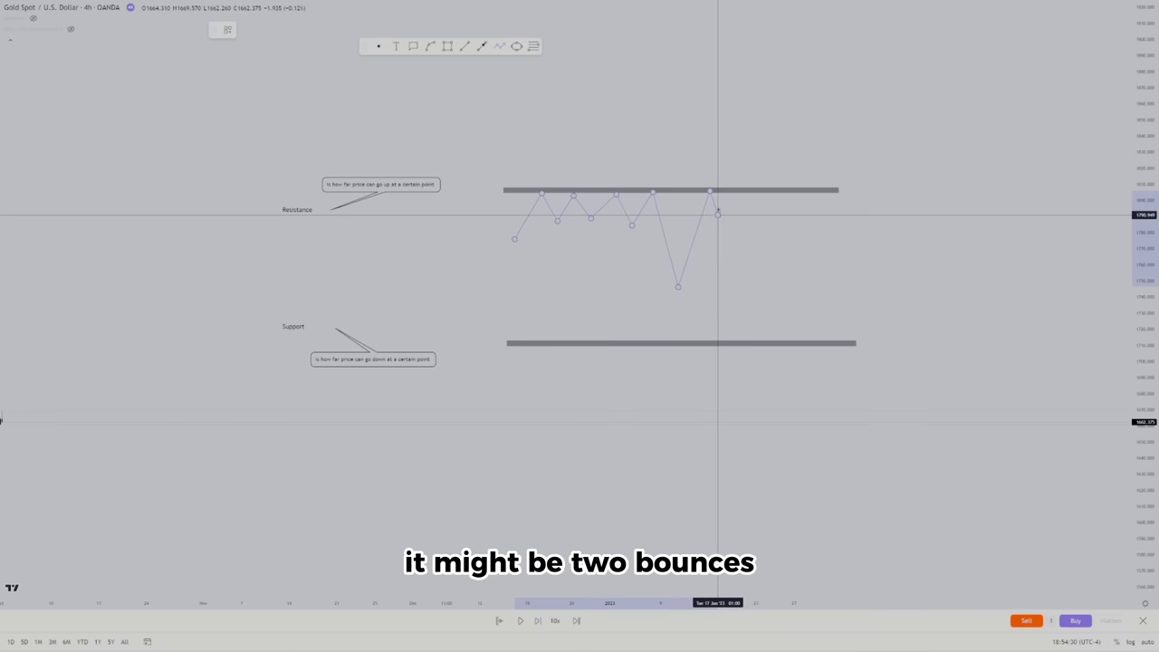
pyautogui.click(722, 195)
pyautogui.click(727, 212)
pyautogui.click(734, 195)
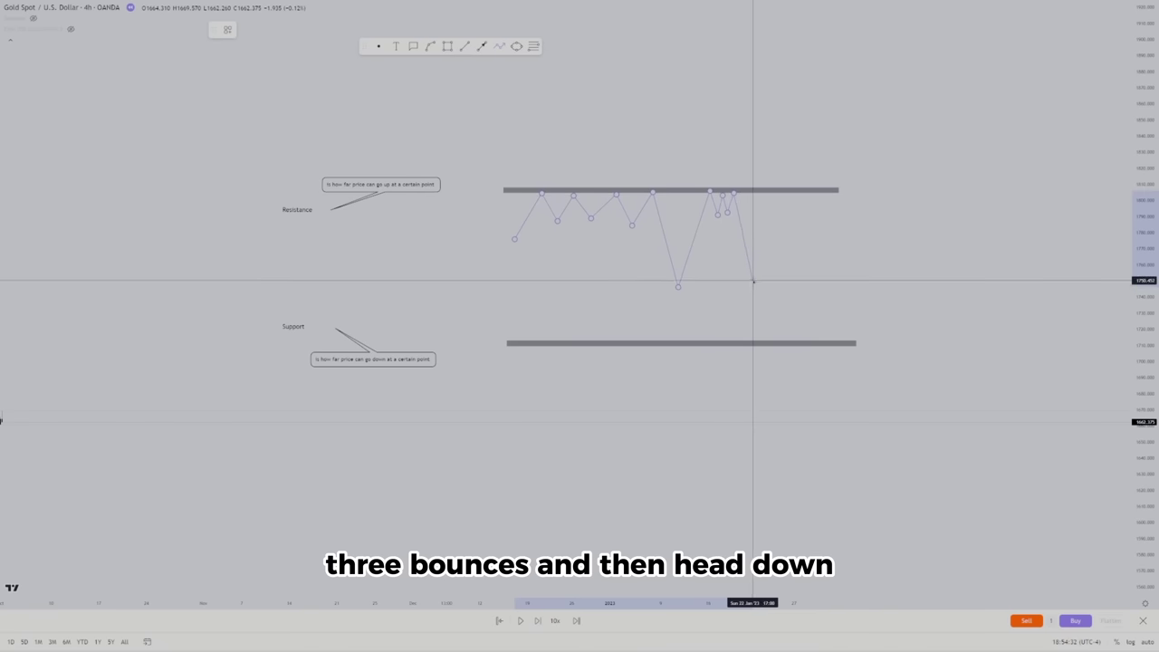
# Extend the path with another drop to about 1,750 and three resistance touches, ending it just below the zone at about 1,791
pyautogui.click(752, 282)
pyautogui.click(795, 191)
pyautogui.click(805, 208)
pyautogui.click(812, 191)
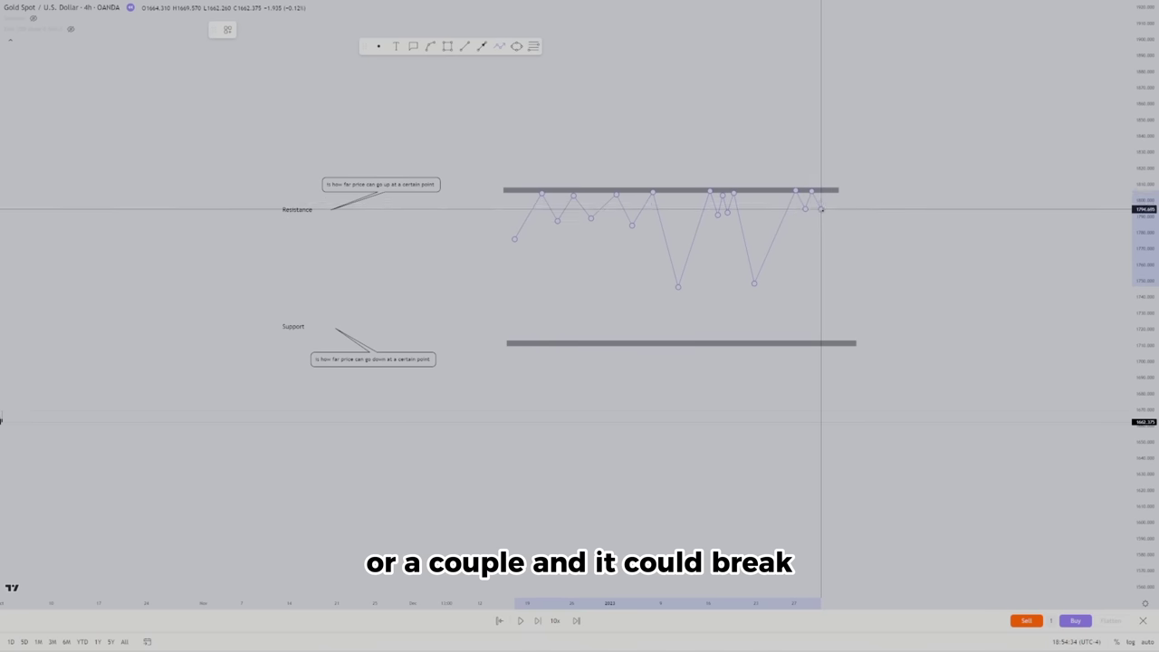
pyautogui.click(821, 210)
pyautogui.click(831, 193)
pyautogui.click(836, 214)
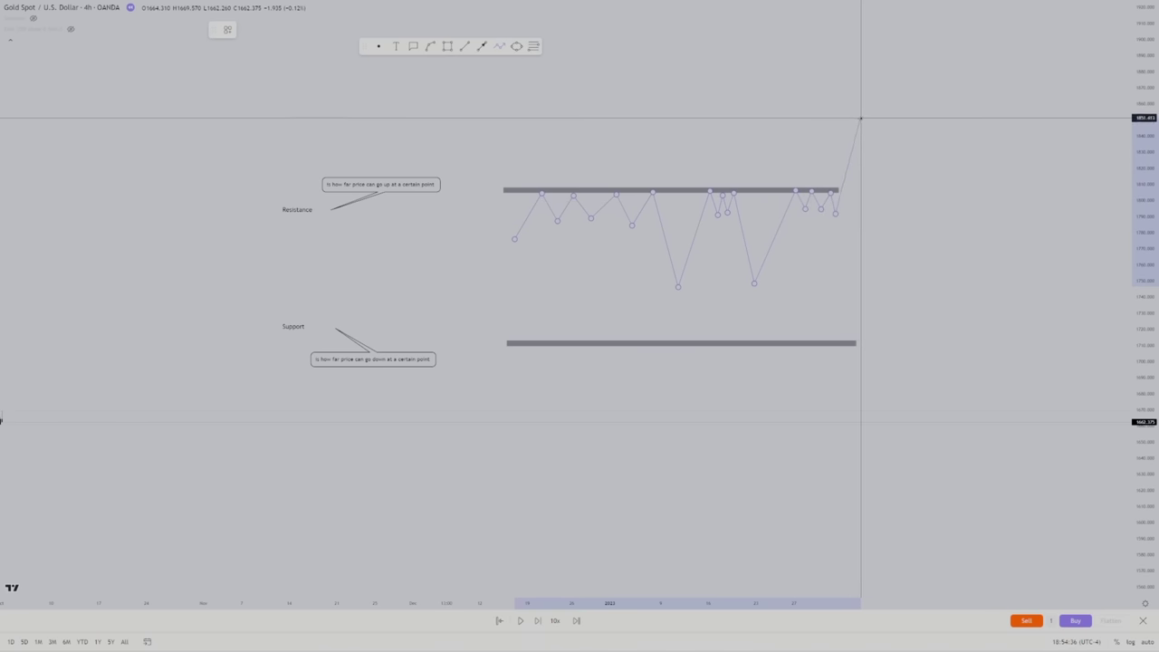
pyautogui.press('Escape')
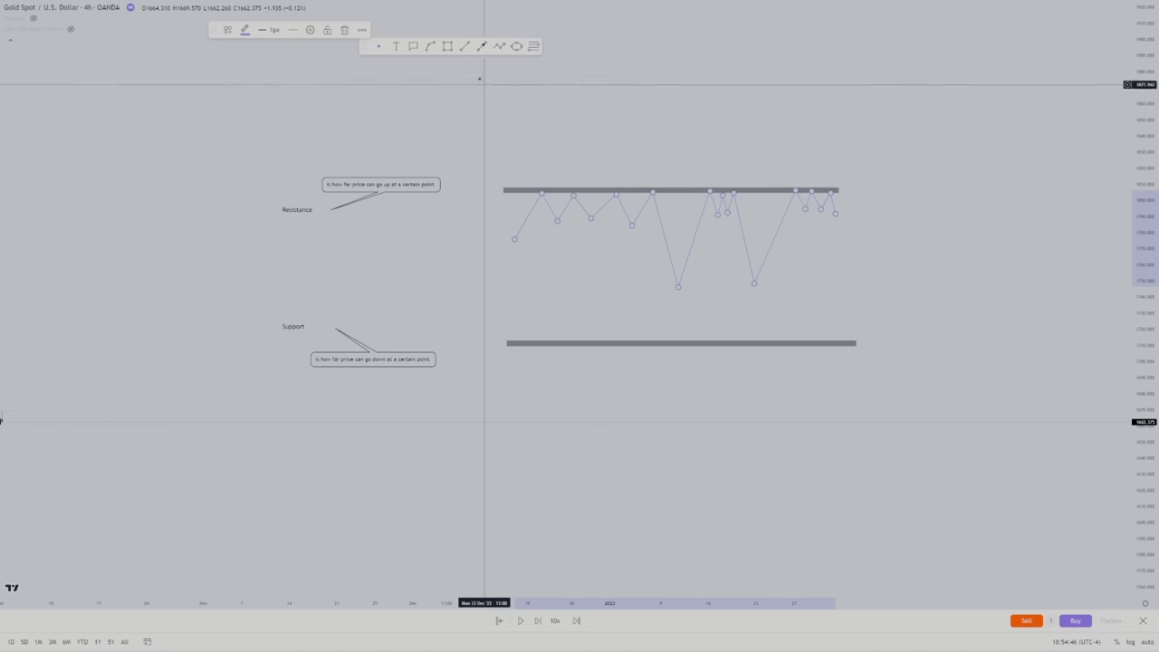
# Start a second zigzag path at about 1,736 above the support zone, touching the zone three times with small bounces between
pyautogui.click(499, 47)
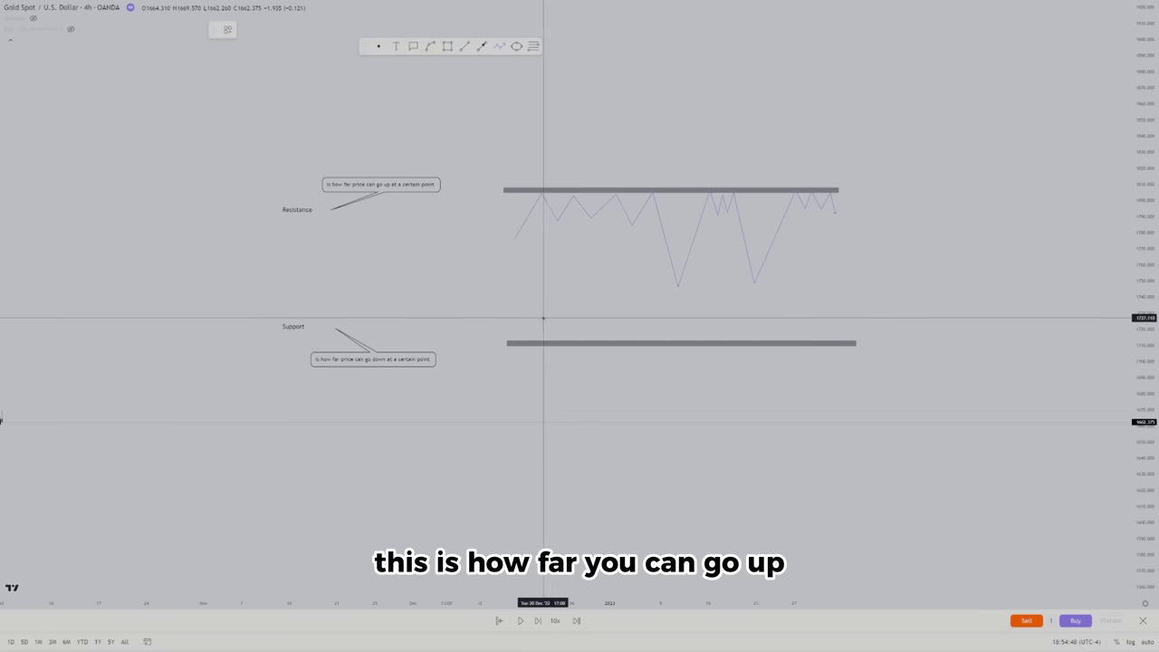
pyautogui.click(529, 304)
pyautogui.click(548, 346)
pyautogui.click(561, 321)
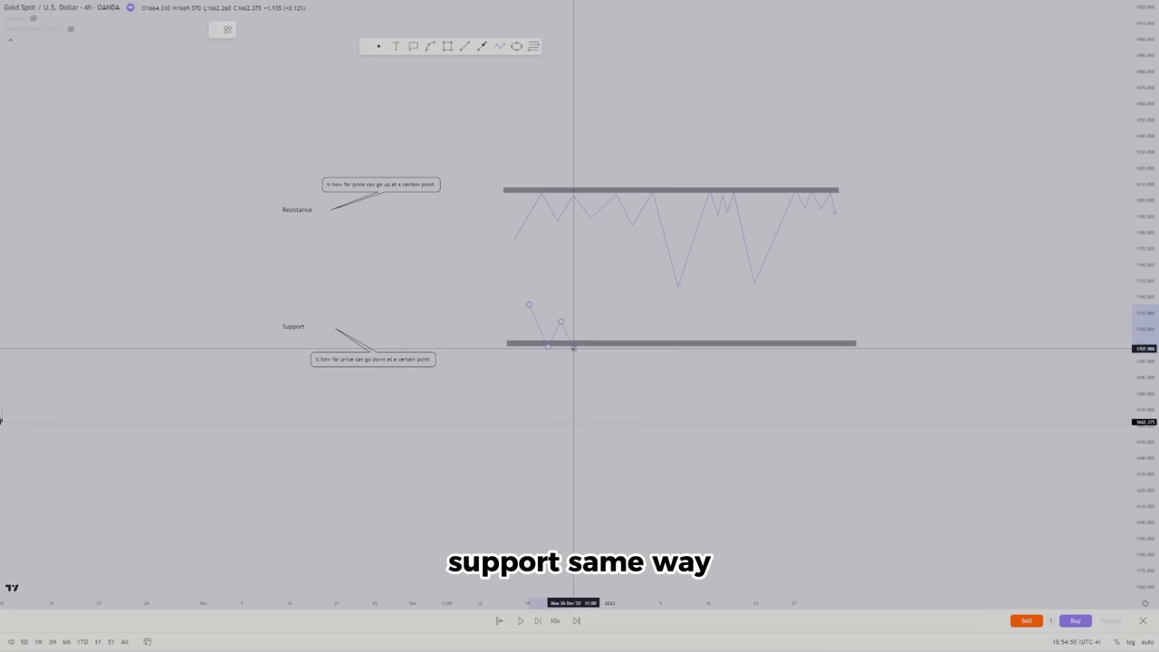
pyautogui.click(574, 348)
pyautogui.click(595, 316)
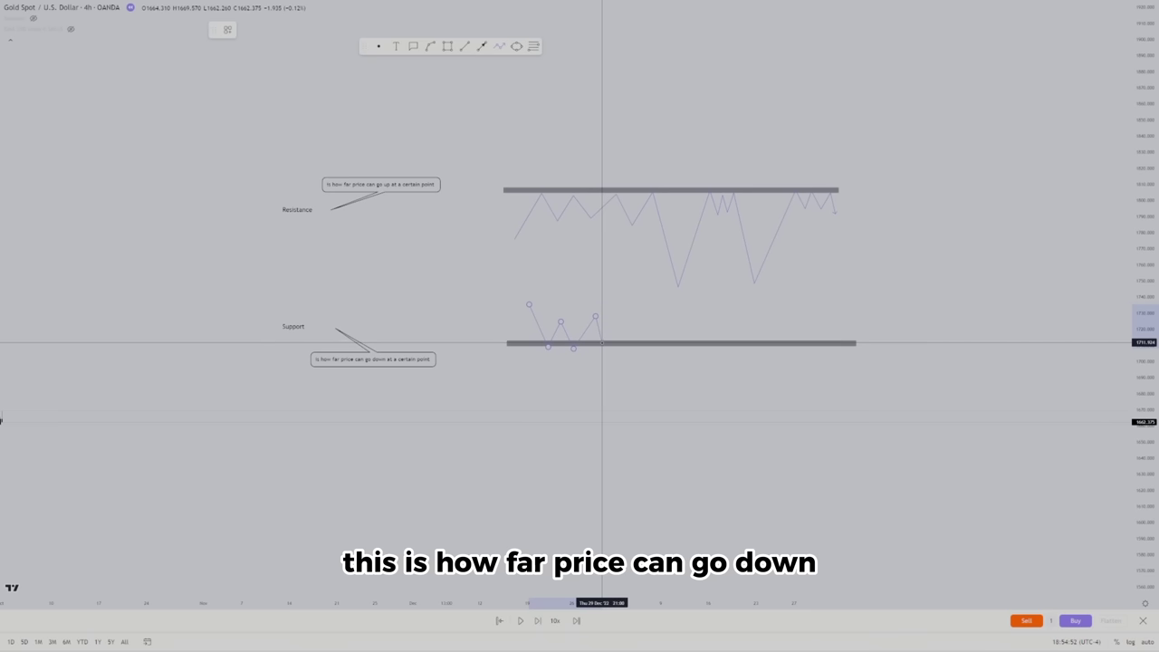
pyautogui.click(602, 342)
# Continue the path with higher bounces to about 1,738 and 1,752, a drop back to support, and a rise to about 1,747
pyautogui.click(626, 301)
pyautogui.click(641, 330)
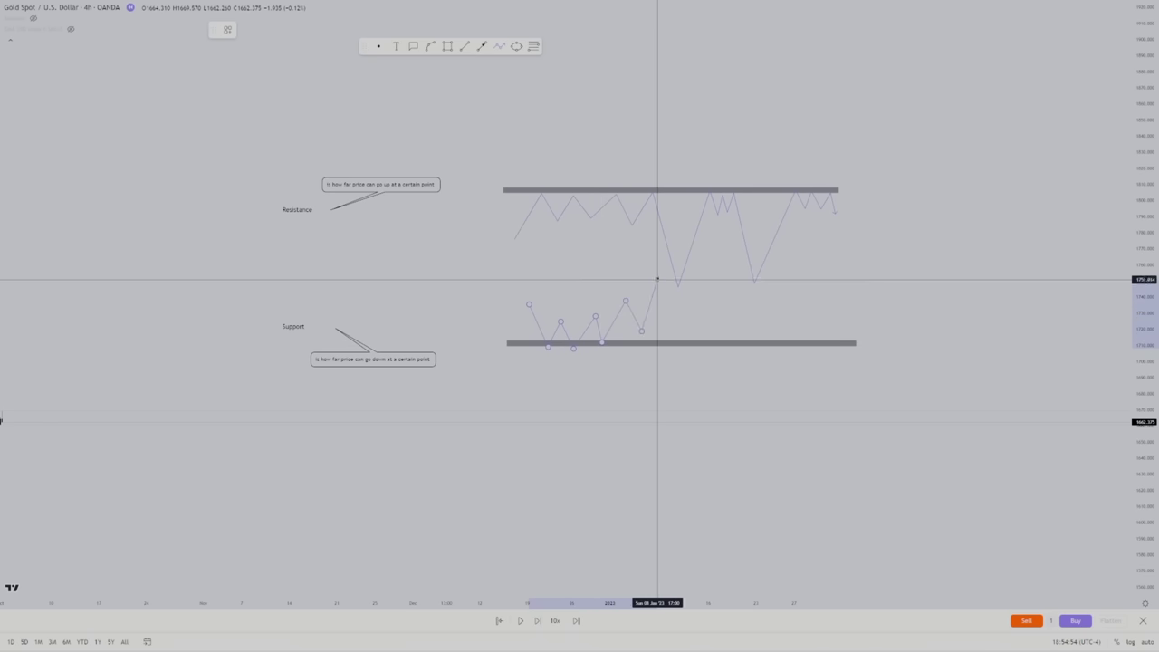
pyautogui.click(658, 278)
pyautogui.click(675, 344)
pyautogui.click(711, 287)
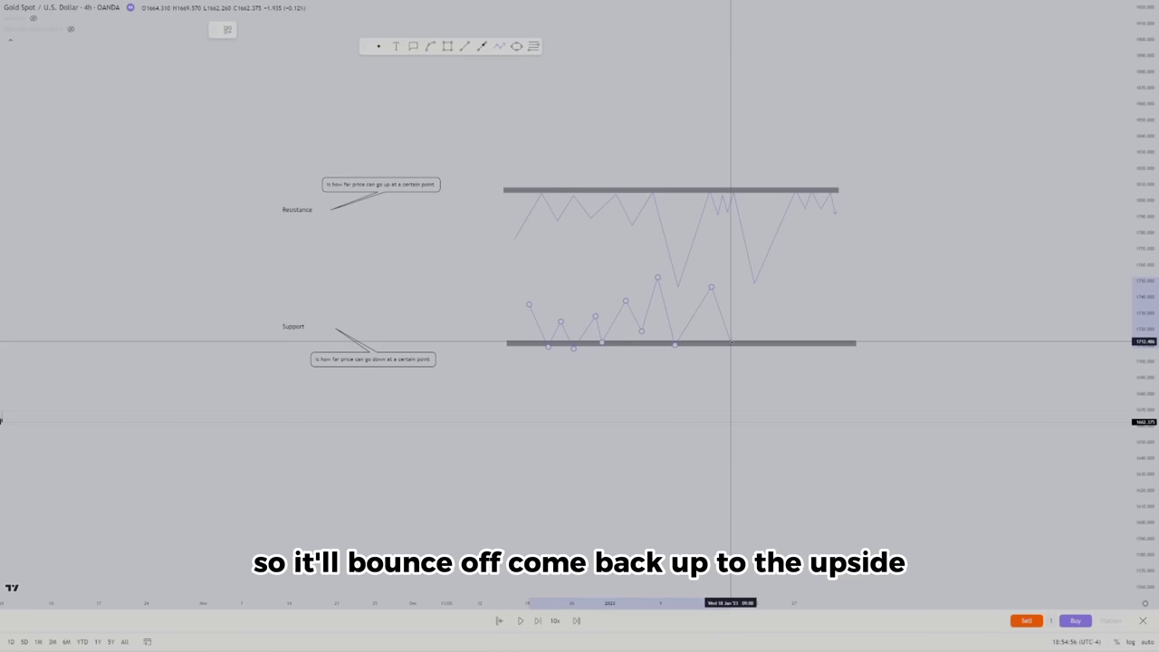
# Extend the path with two more support touches separated by small swings, ending it at about 1,747
pyautogui.click(732, 342)
pyautogui.click(748, 310)
pyautogui.click(759, 330)
pyautogui.click(769, 317)
pyautogui.click(788, 343)
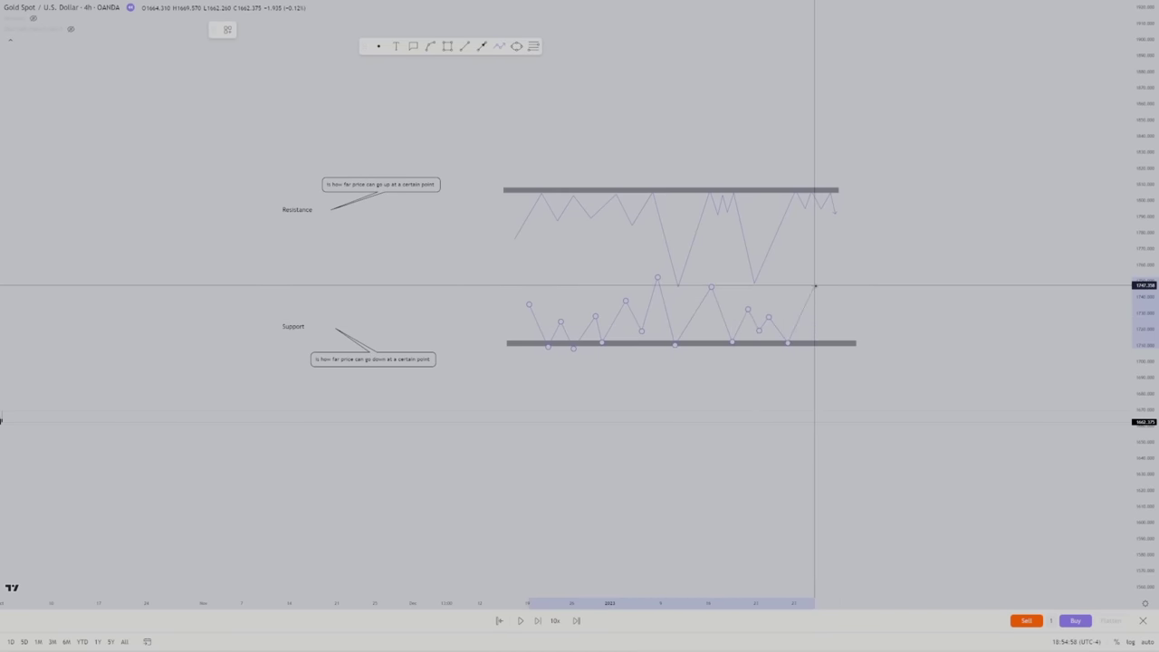
pyautogui.doubleClick(815, 287)
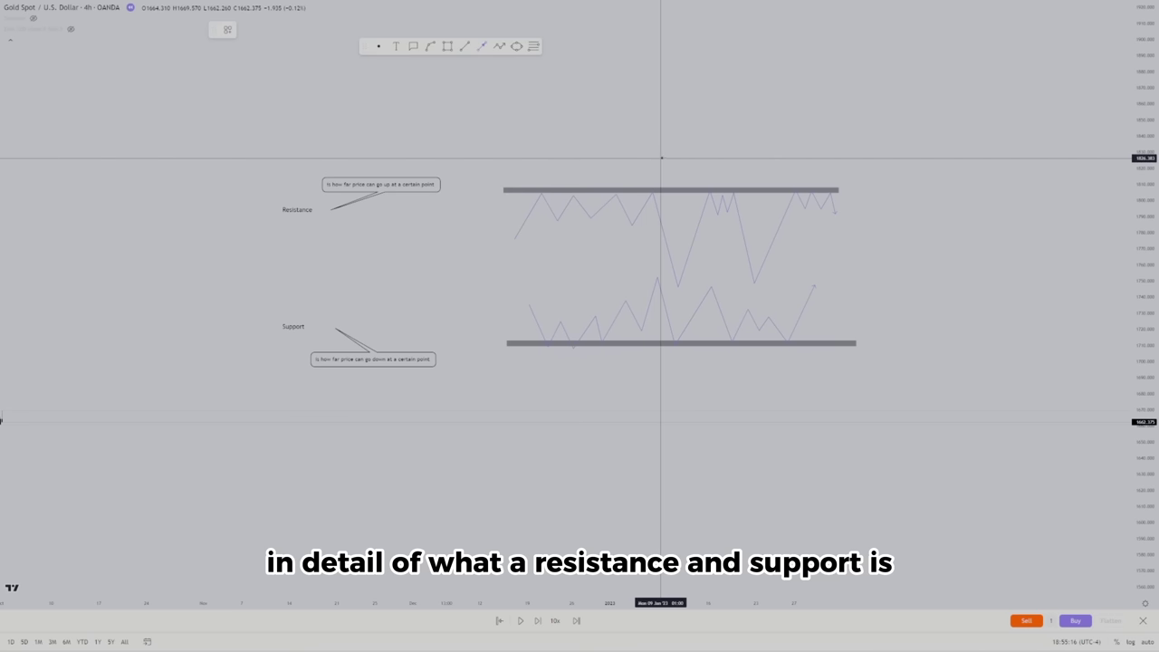
# Draw a downward arrow onto the middle of the resistance zone and place the text label "Sellers" above it
pyautogui.moveTo(660, 154); pyautogui.dragTo(662, 185)
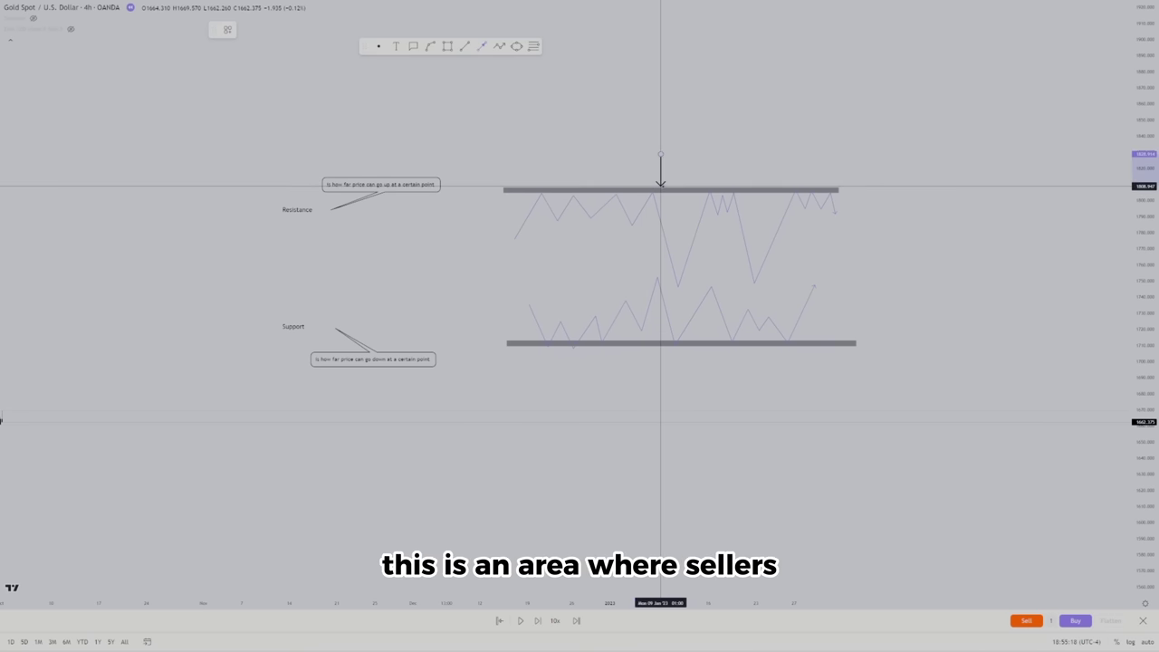
pyautogui.click(616, 121)
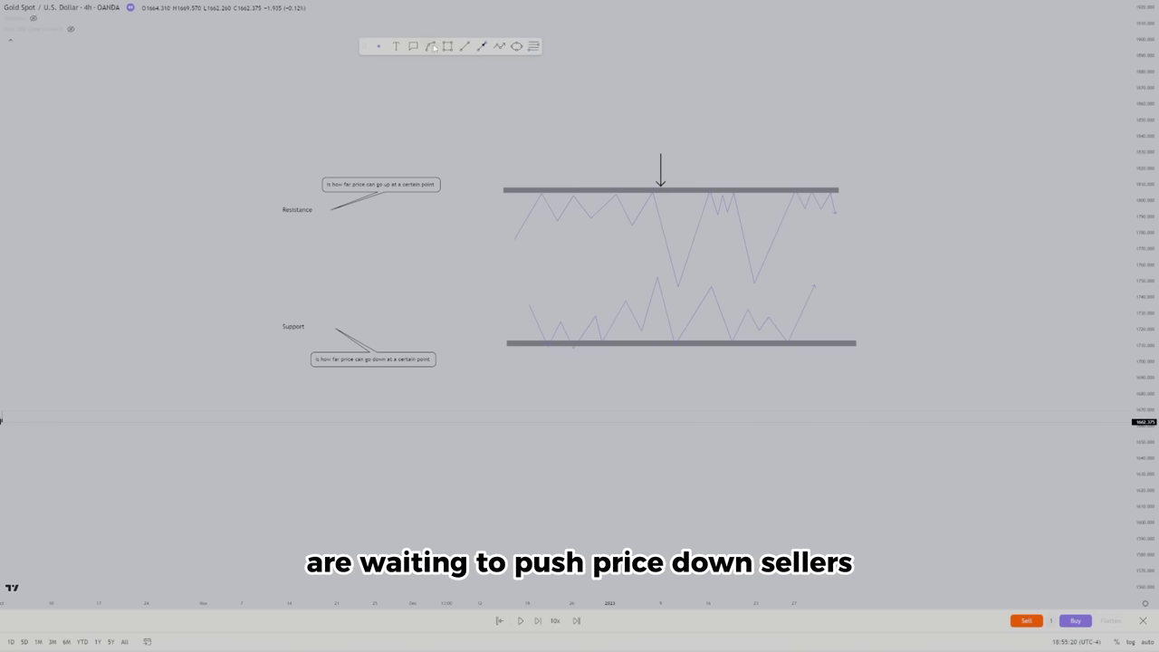
pyautogui.click(397, 46)
pyautogui.click(632, 151)
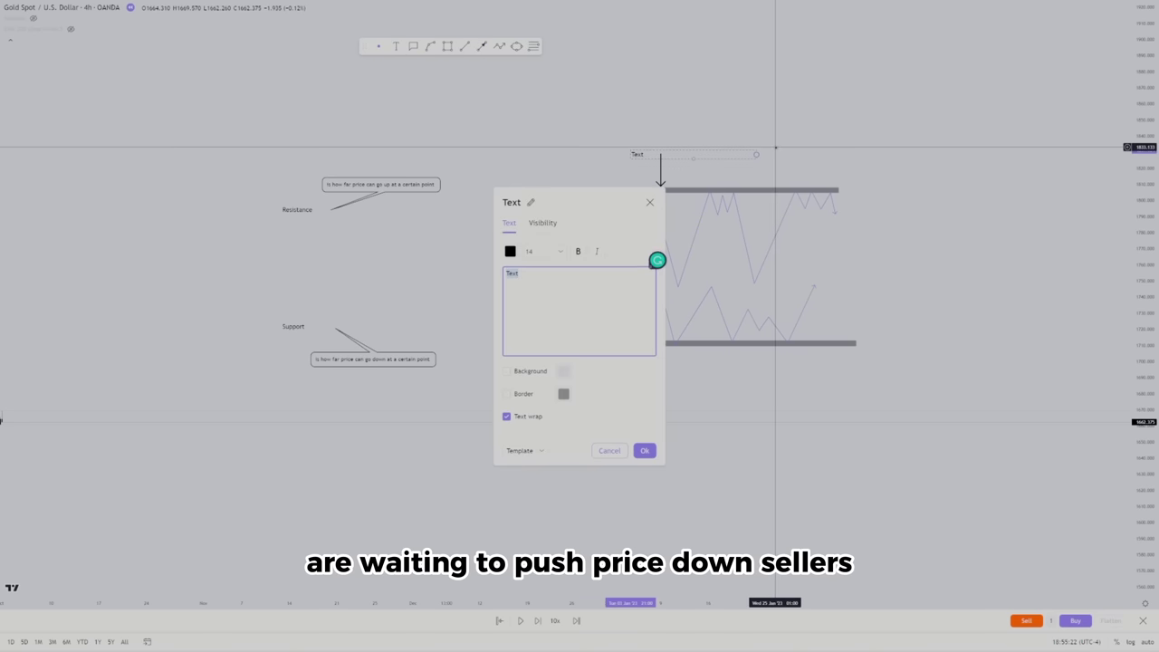
pyautogui.write('Sellers')
pyautogui.click(593, 135)
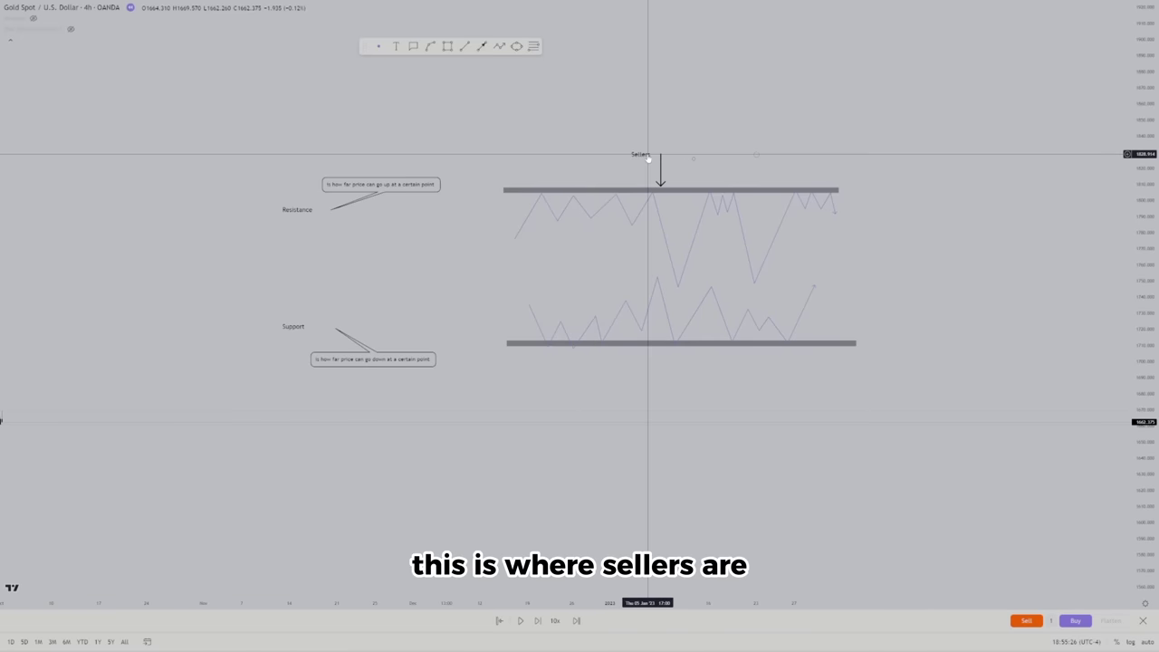
pyautogui.moveTo(648, 157)
pyautogui.mouseDown()
pyautogui.moveTo(690, 136)
pyautogui.moveTo(664, 150)
pyautogui.mouseUp()
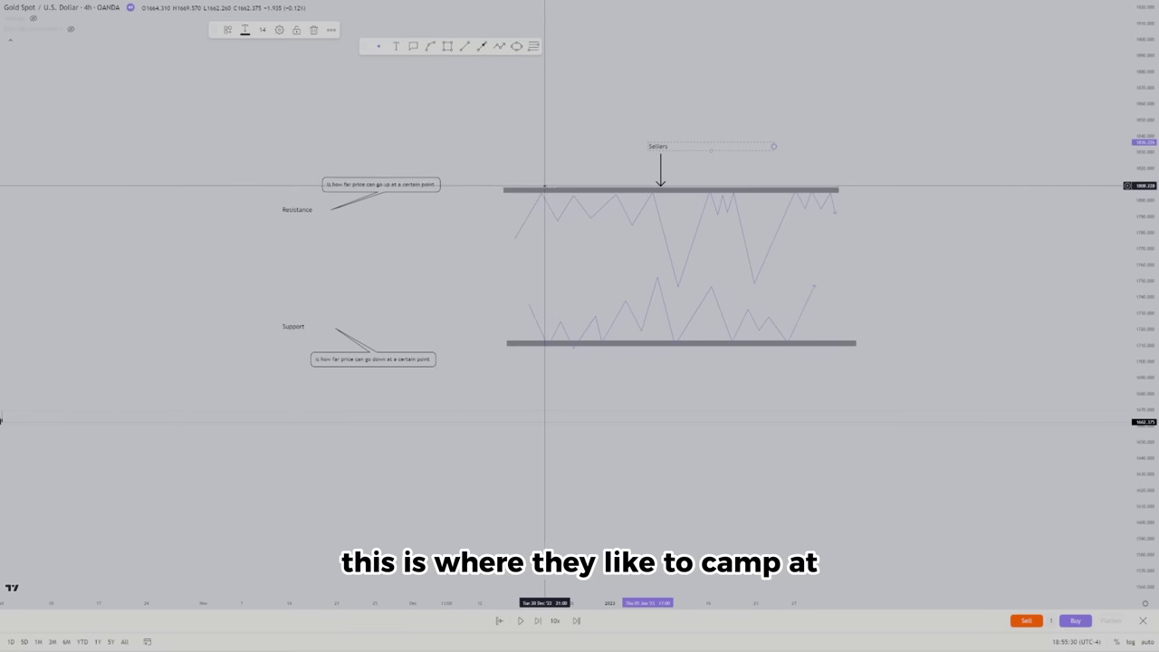
# Draw an upward arrow to the underside of the support zone and place the text label "Buyers" beneath it
pyautogui.click(484, 47)
pyautogui.click(681, 388)
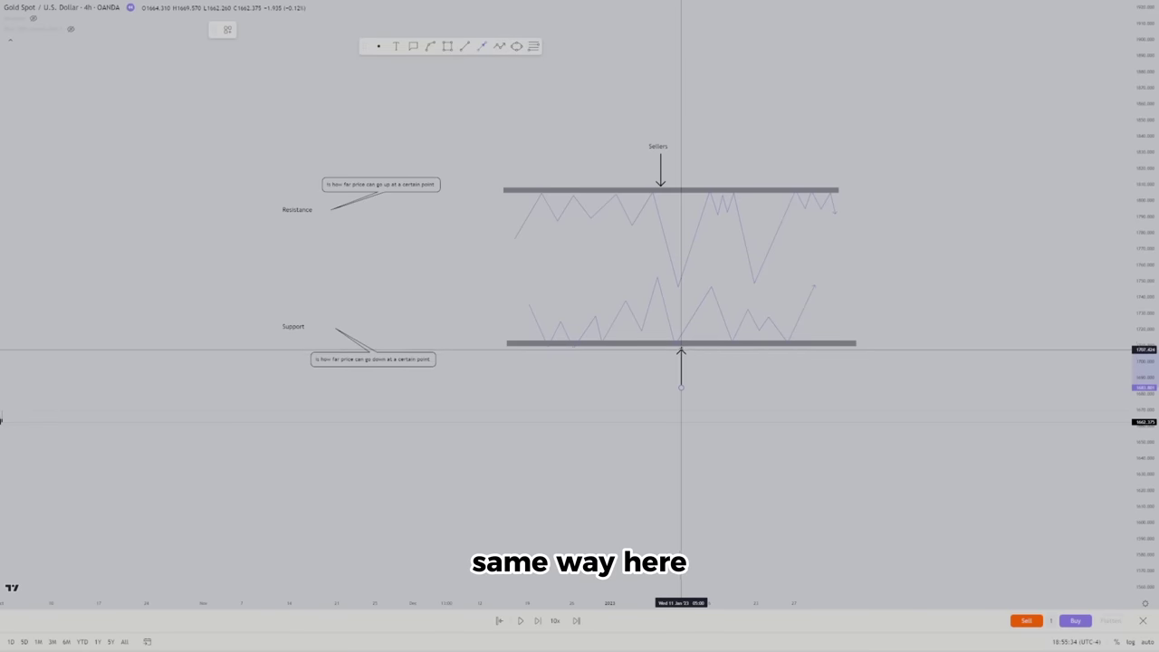
pyautogui.click(682, 346)
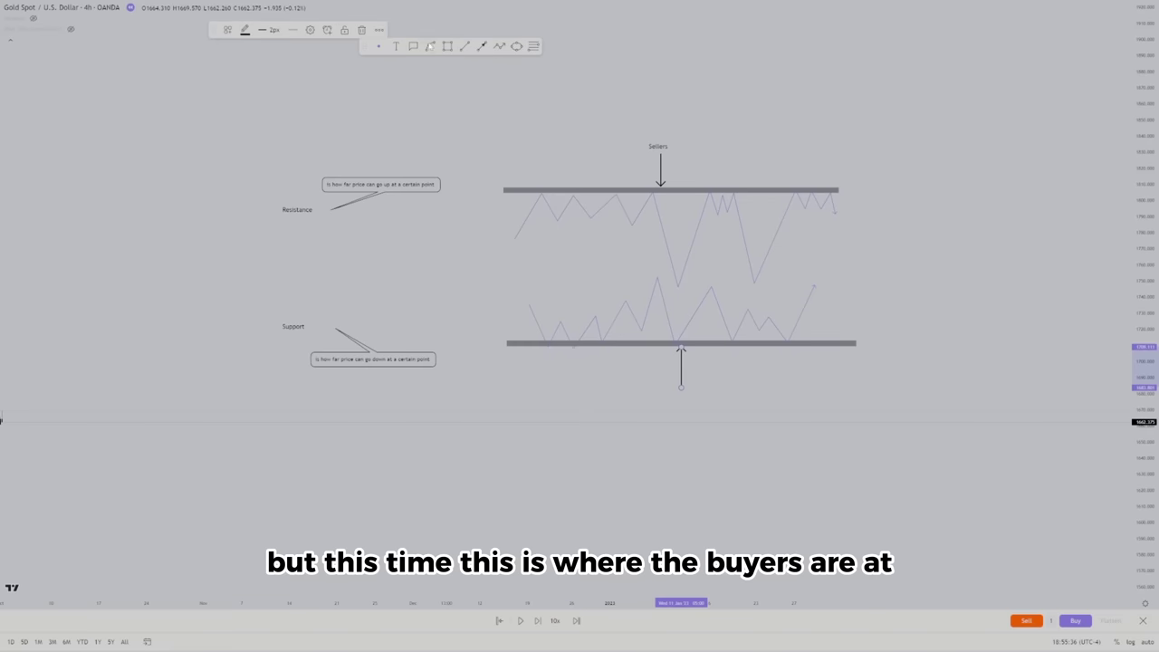
pyautogui.click(395, 46)
pyautogui.click(729, 375)
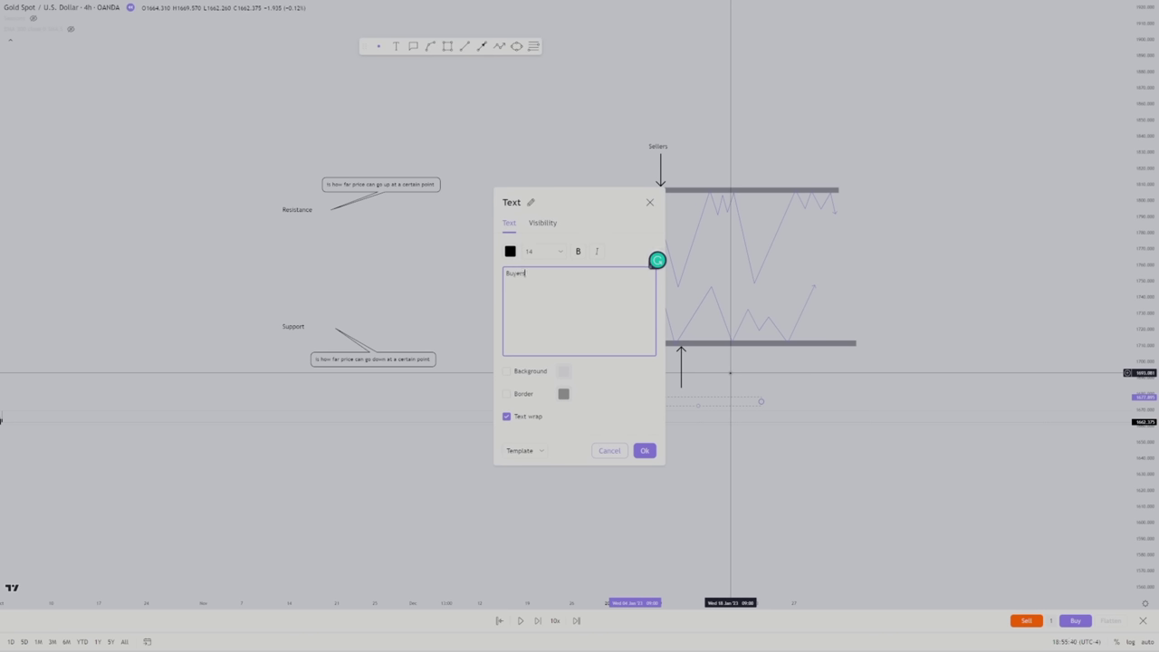
pyautogui.click(644, 451)
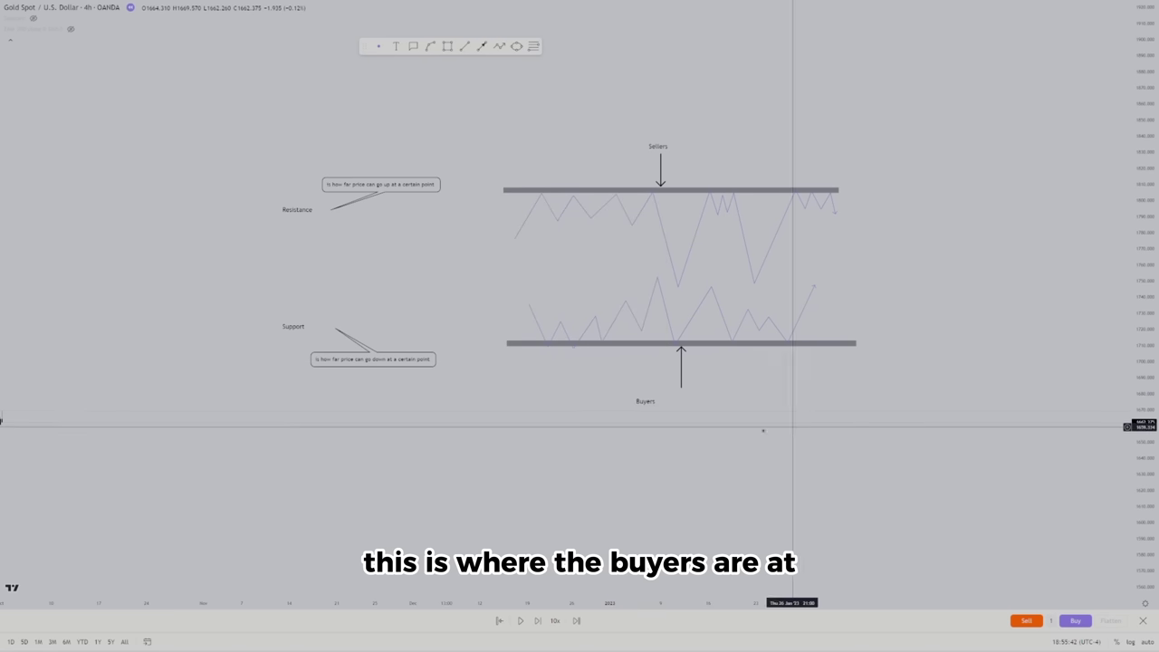
pyautogui.moveTo(641, 401); pyautogui.dragTo(684, 396)
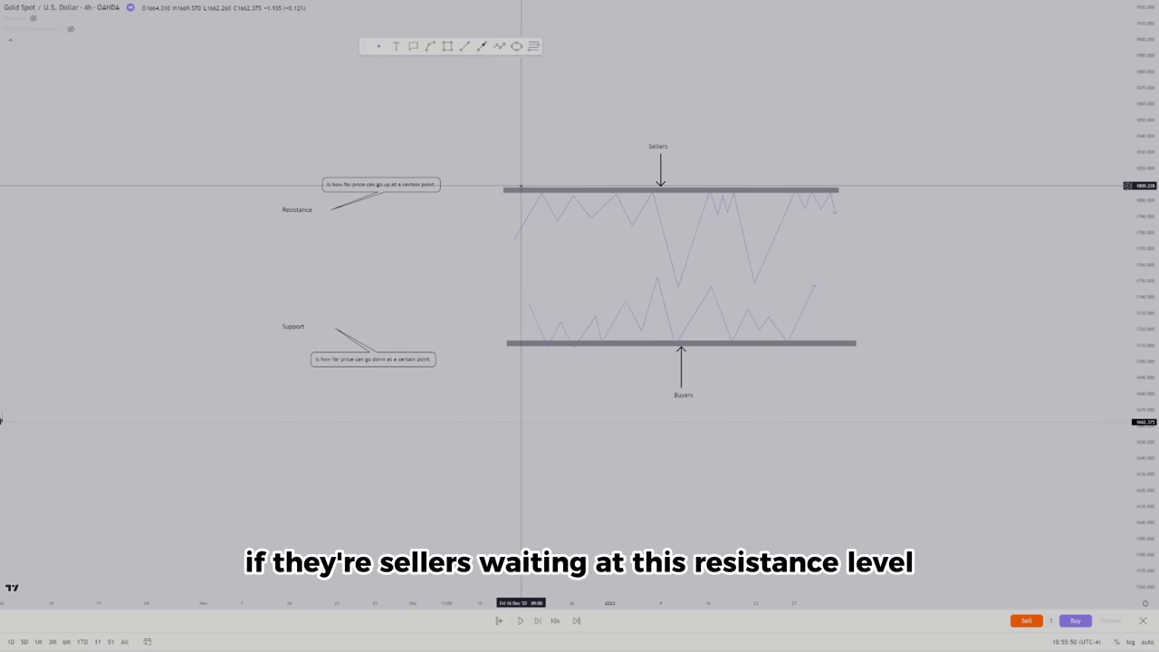
pyautogui.click(506, 189)
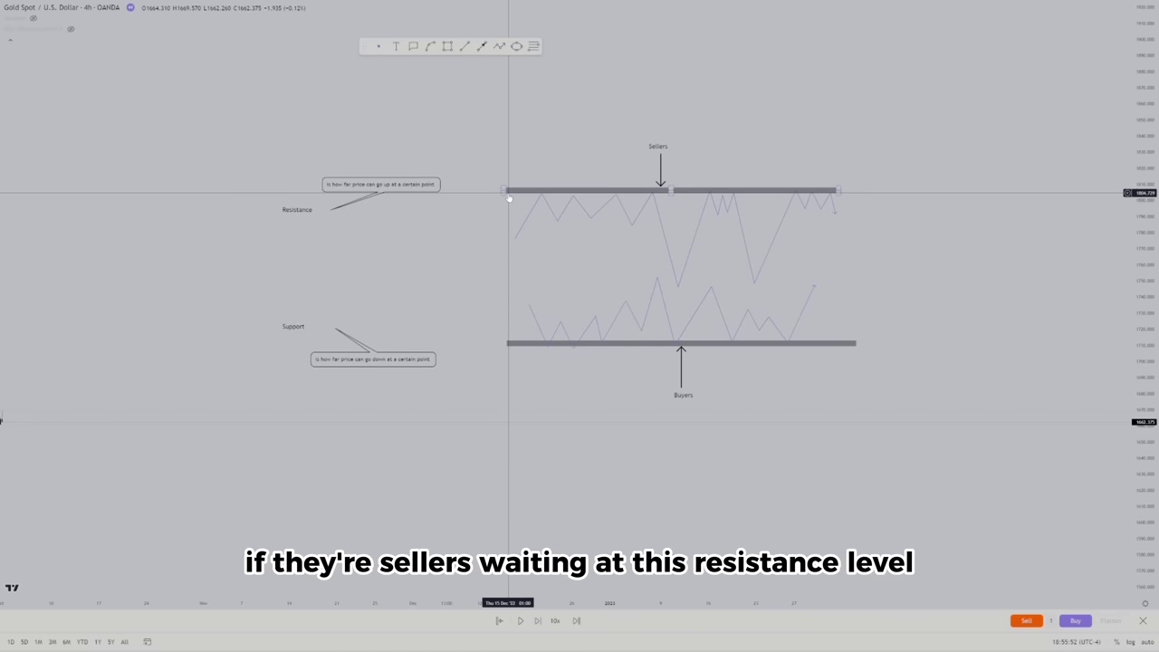
pyautogui.click(723, 209)
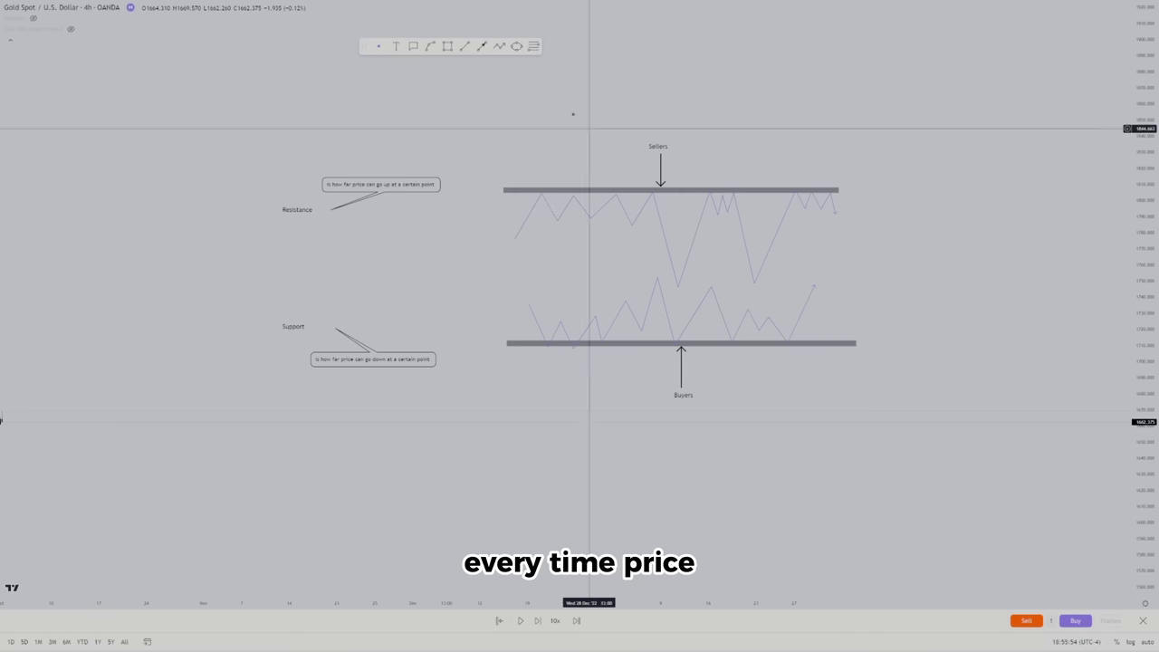
# Draw a short path beyond the resistance zone's end, rising from about 1,760 to 1,808 and falling to about 1,778
pyautogui.click(496, 49)
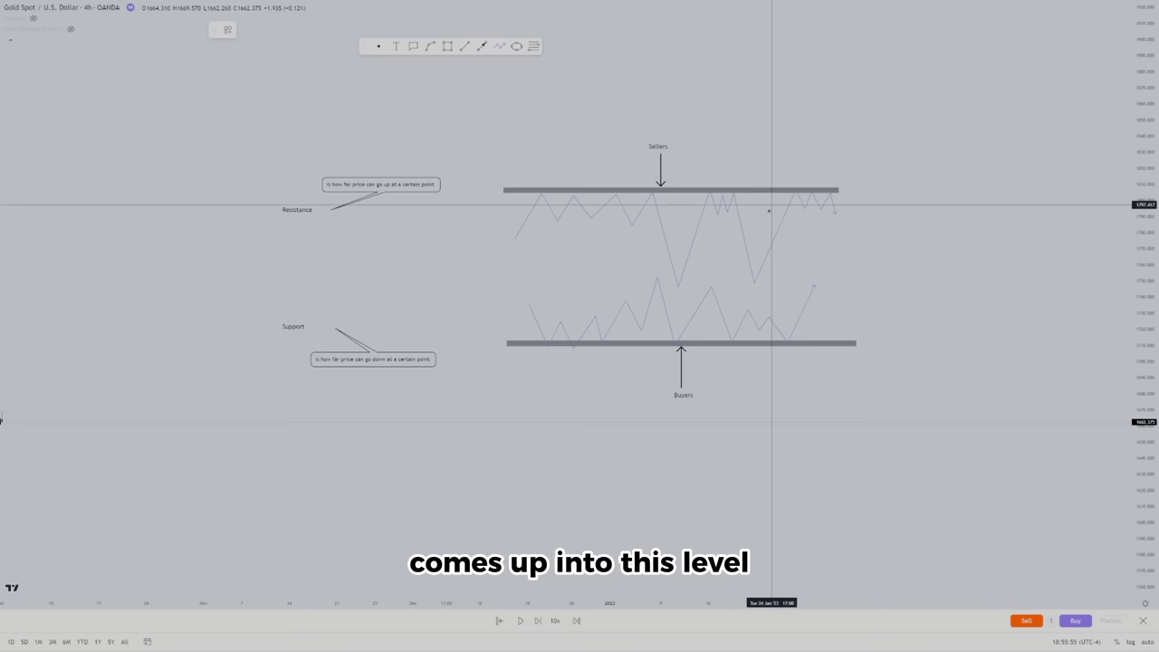
pyautogui.click(848, 265)
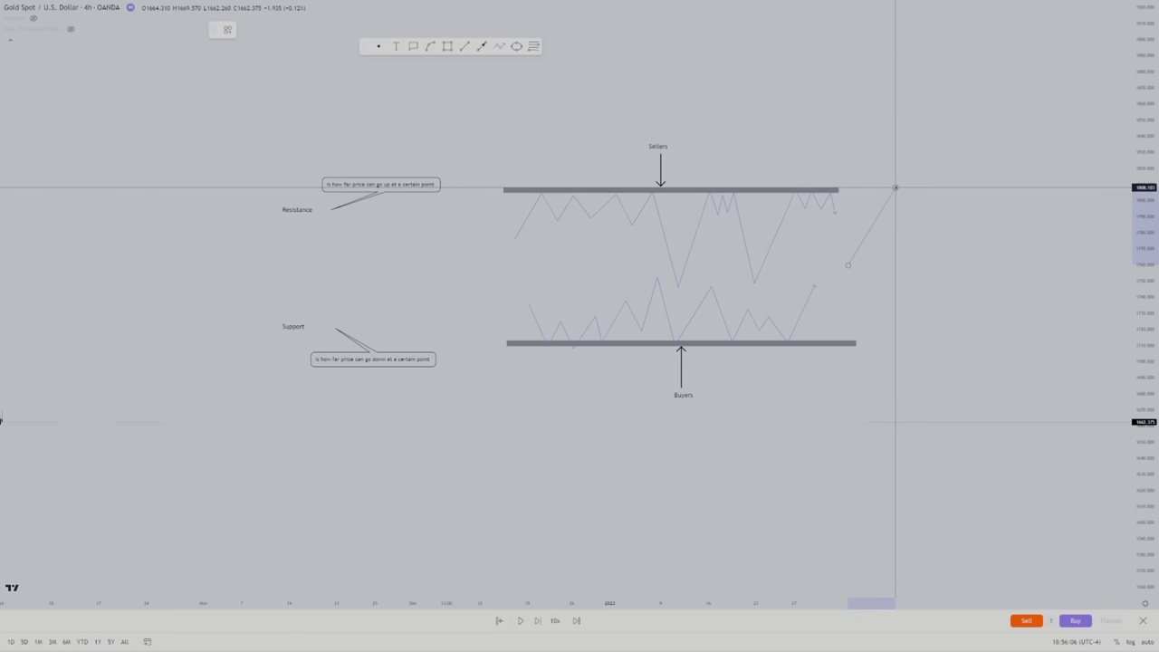
pyautogui.click(896, 188)
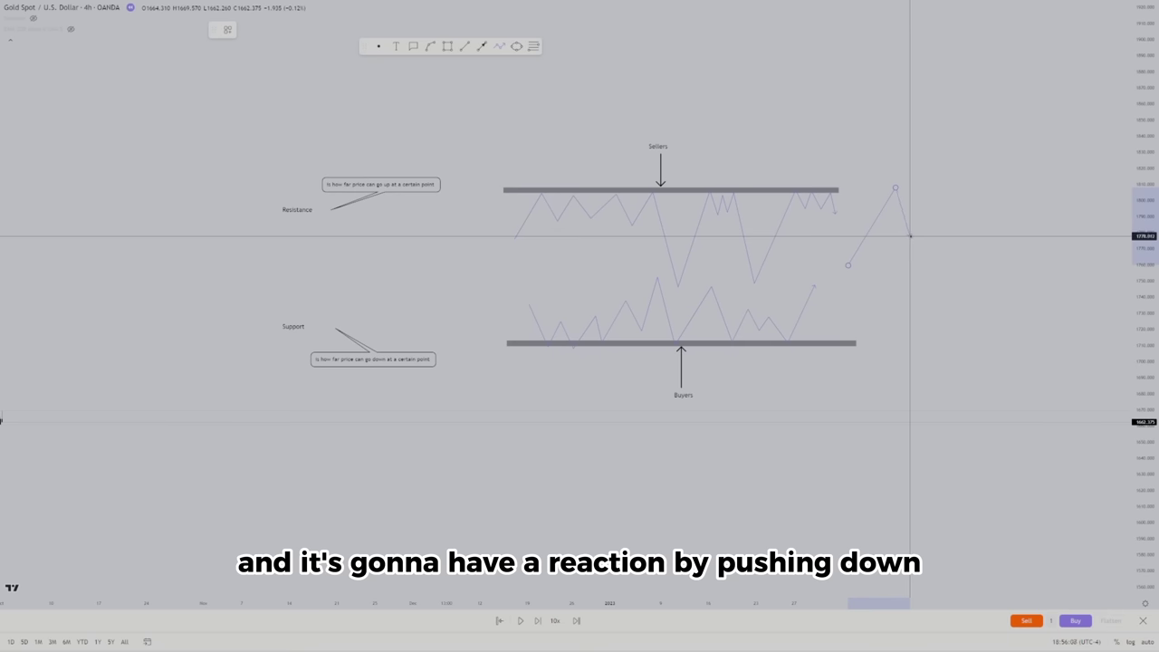
pyautogui.doubleClick(909, 236)
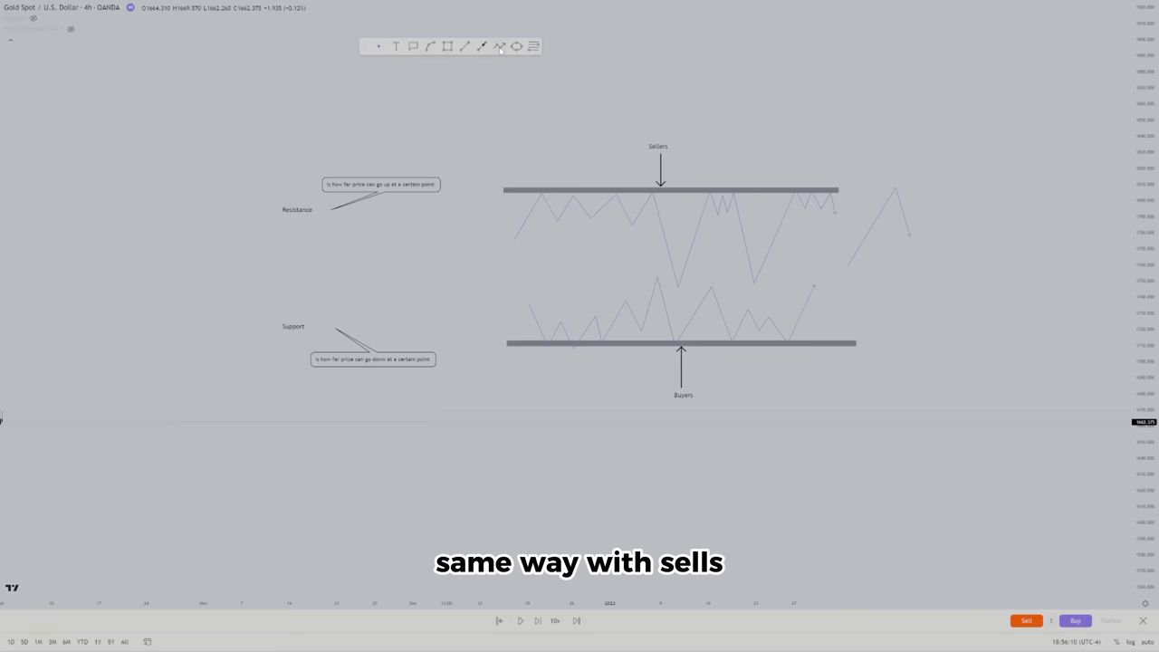
# Draw a short path beyond the support zone's end, falling from about 1,746 to 1,711 and rising back to about 1,746
pyautogui.click(848, 288)
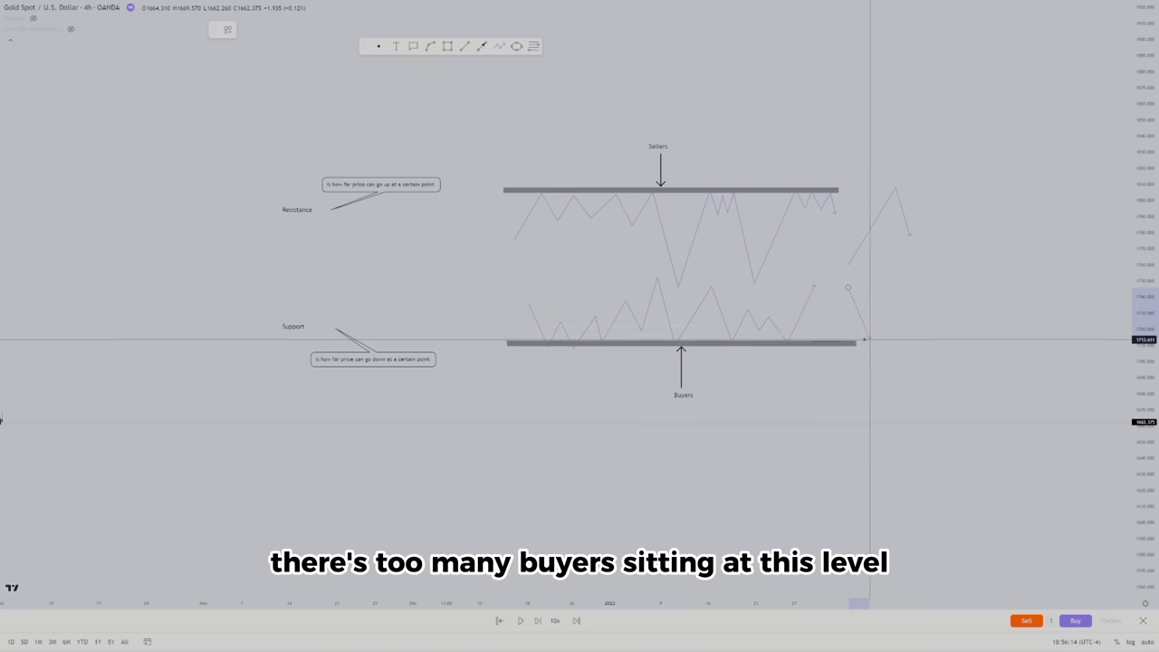
pyautogui.click(889, 343)
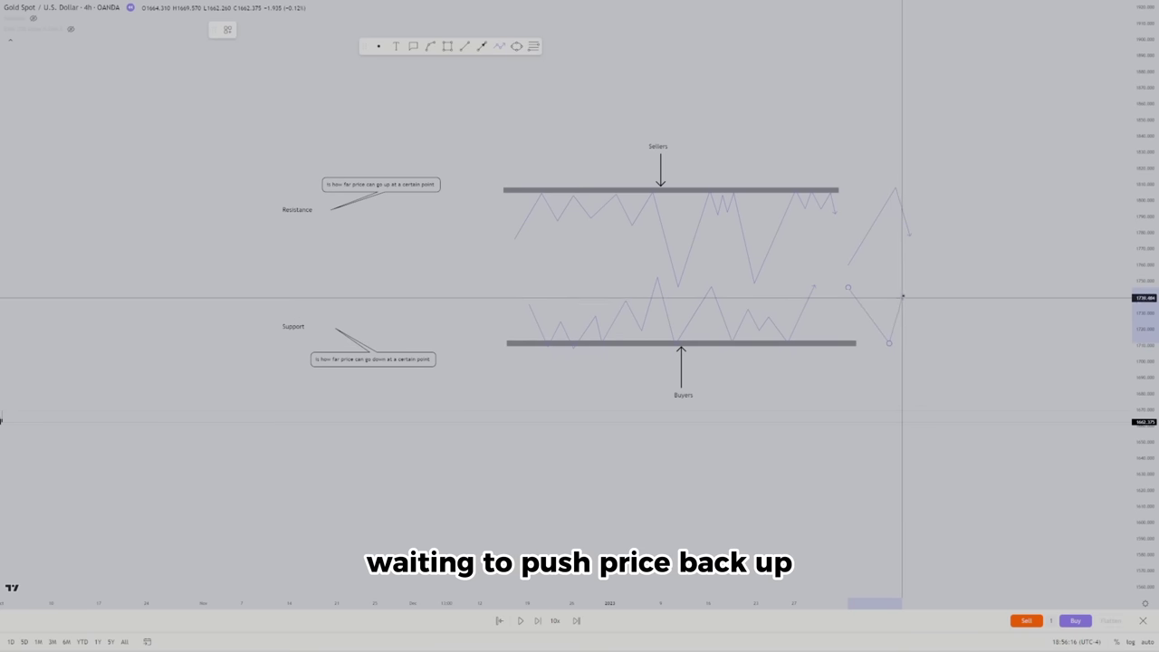
pyautogui.doubleClick(908, 287)
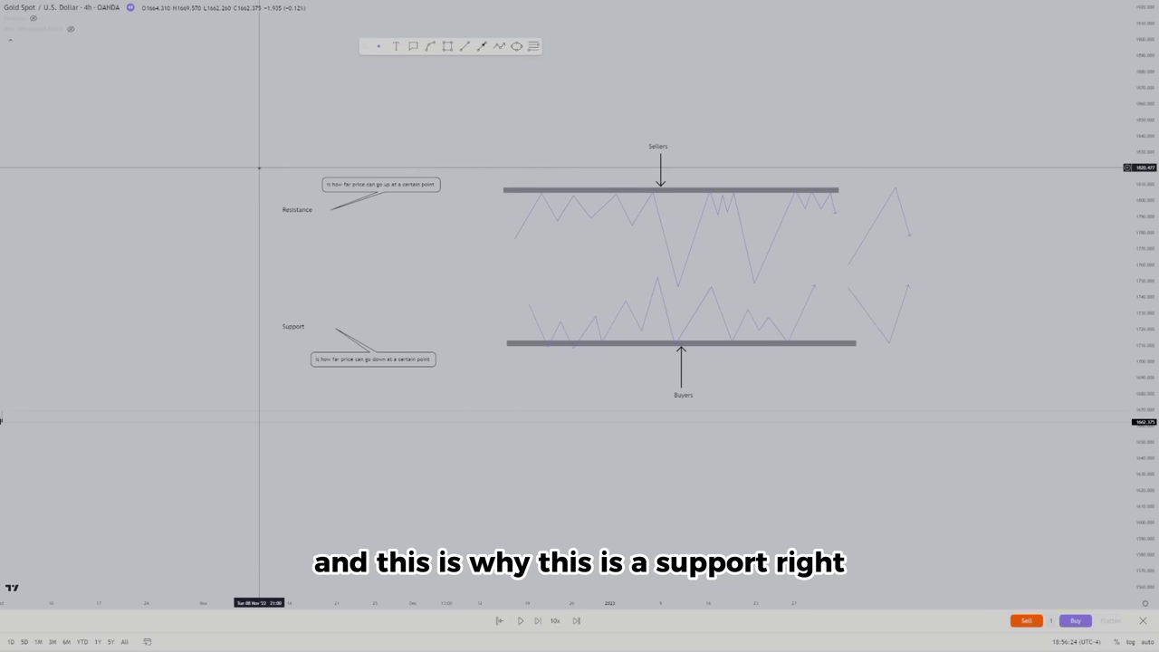
# Delete the whole support and resistance illustration, including the remaining "Sellers" label
pyautogui.moveTo(262, 163)
pyautogui.mouseDown()
pyautogui.moveTo(317, 232)
pyautogui.moveTo(292, 206)
pyautogui.moveTo(341, 238)
pyautogui.moveTo(947, 441)
pyautogui.moveTo(1029, 400)
pyautogui.mouseUp()
pyautogui.press('Delete')
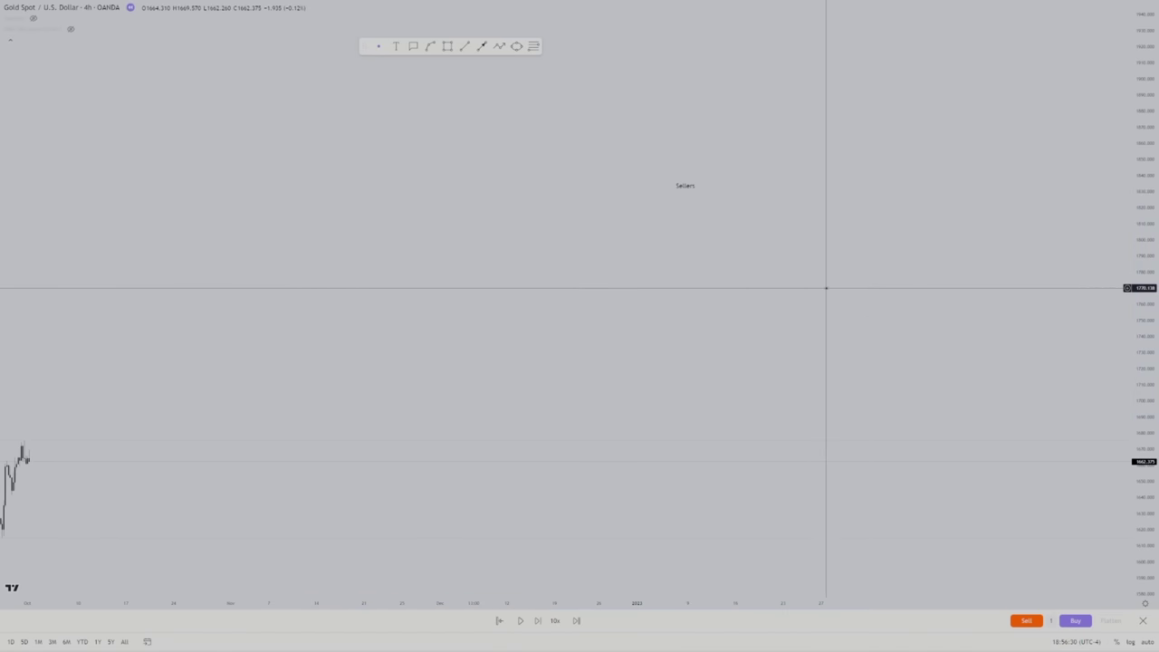
pyautogui.click(683, 186)
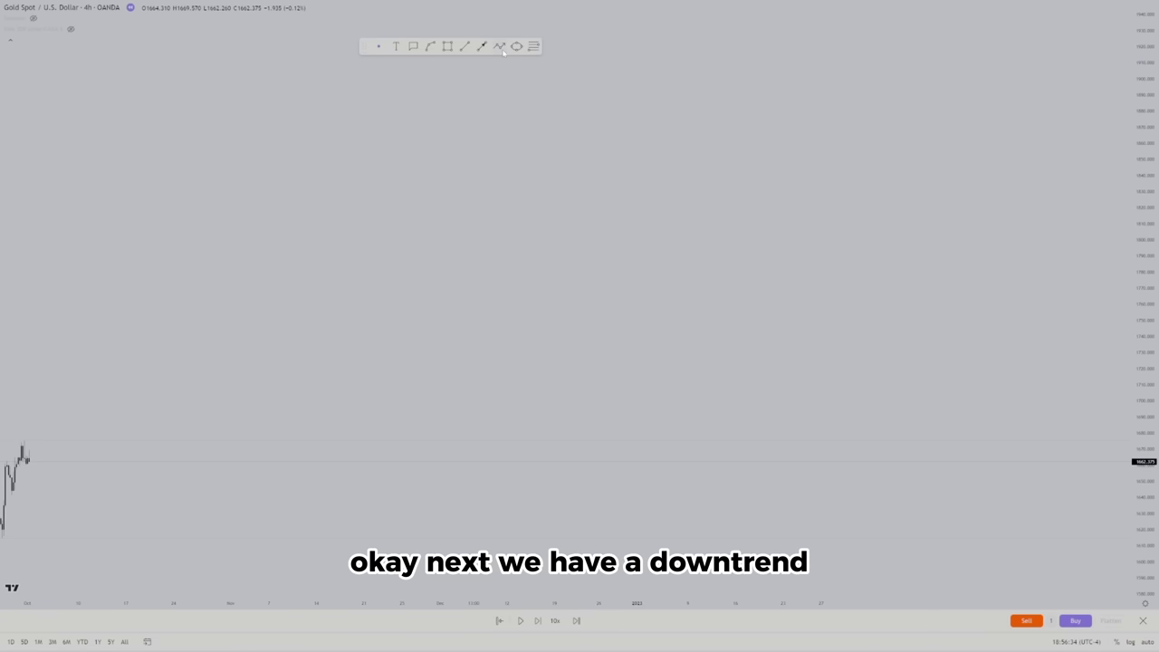
# Start a downtrend zigzag at about 1,851 with lows near 1,810 and 1,790, followed by a tight consolidation up to about 1,803
pyautogui.click(217, 157)
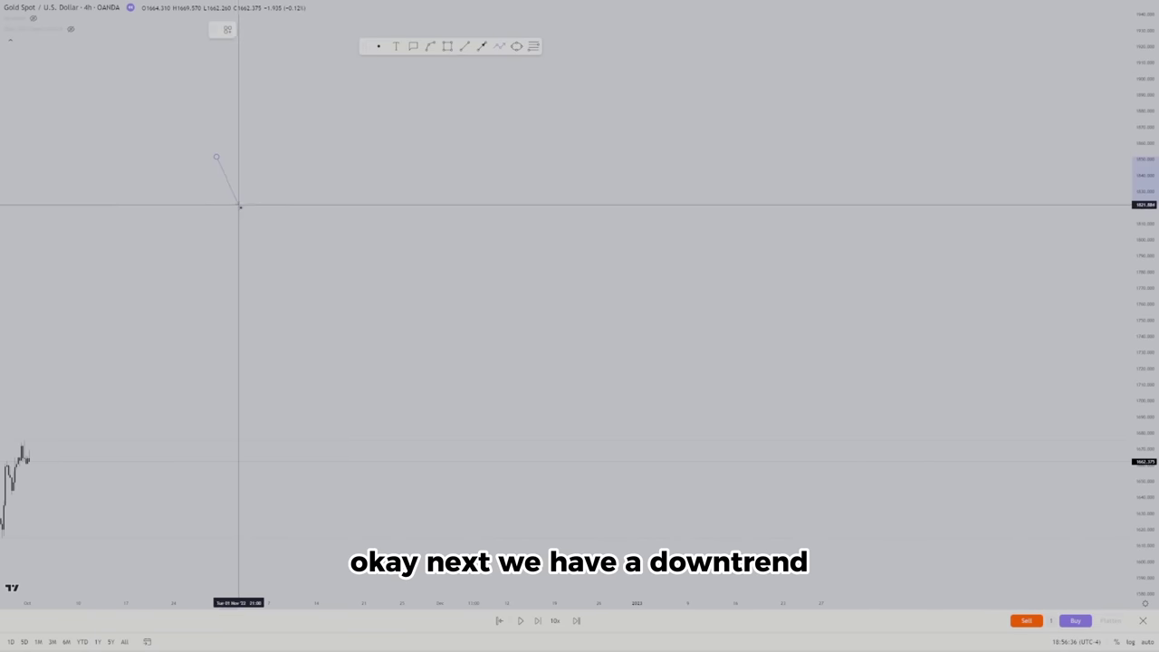
pyautogui.click(263, 223)
pyautogui.click(300, 184)
pyautogui.click(335, 255)
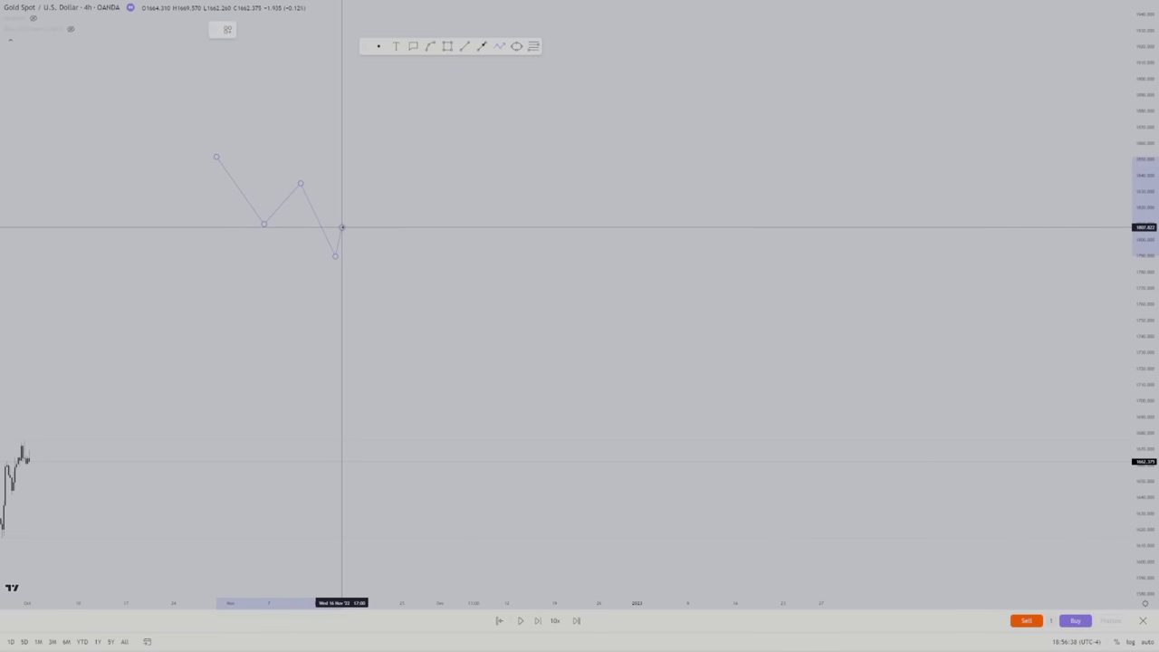
pyautogui.click(342, 226)
pyautogui.click(356, 251)
pyautogui.click(369, 234)
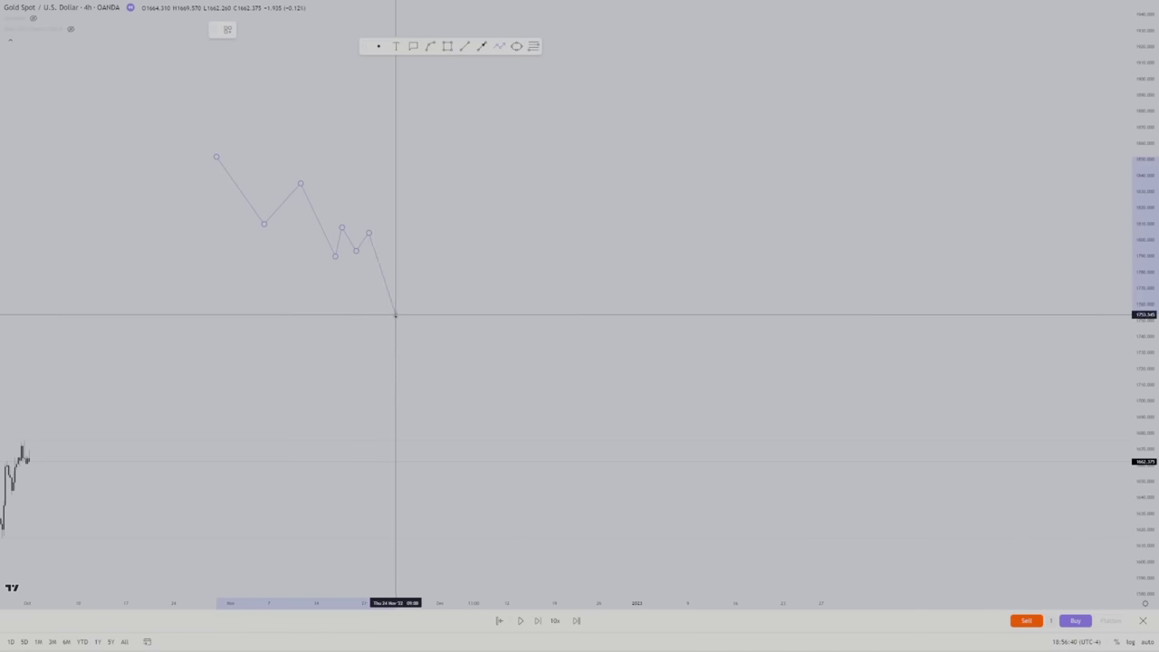
# Extend the downtrend through lower highs and lows to end at about 1,651, and lower the consolidation's middle low to about 1,786
pyautogui.click(394, 323)
pyautogui.click(414, 277)
pyautogui.click(476, 373)
pyautogui.click(500, 317)
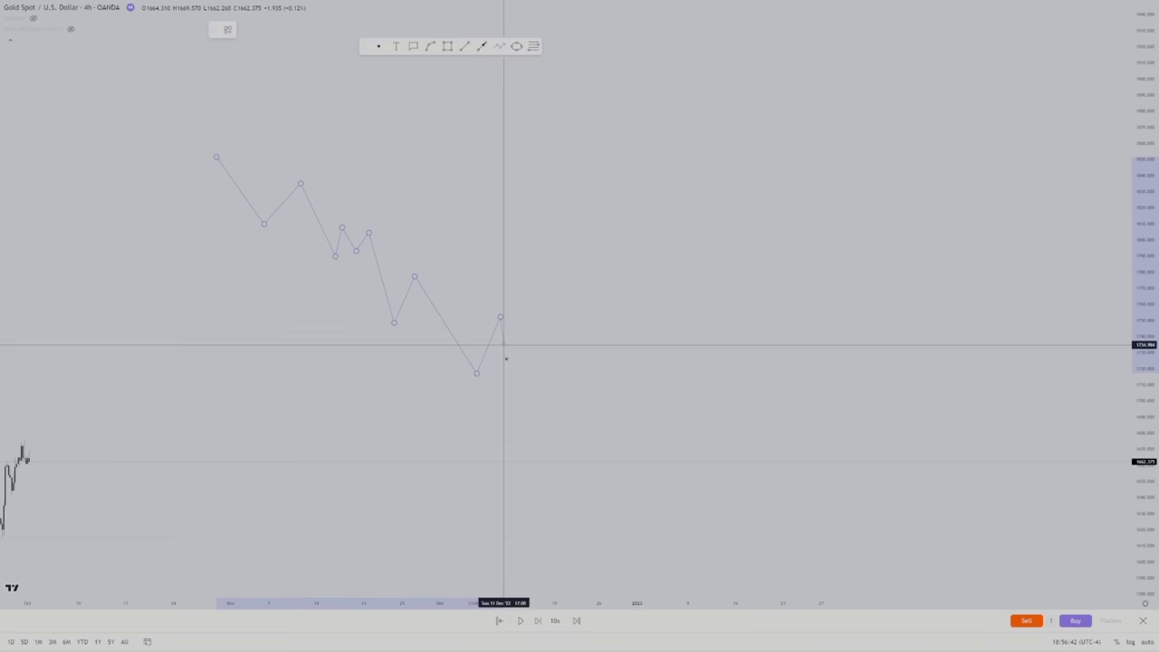
pyautogui.click(567, 430)
pyautogui.click(607, 382)
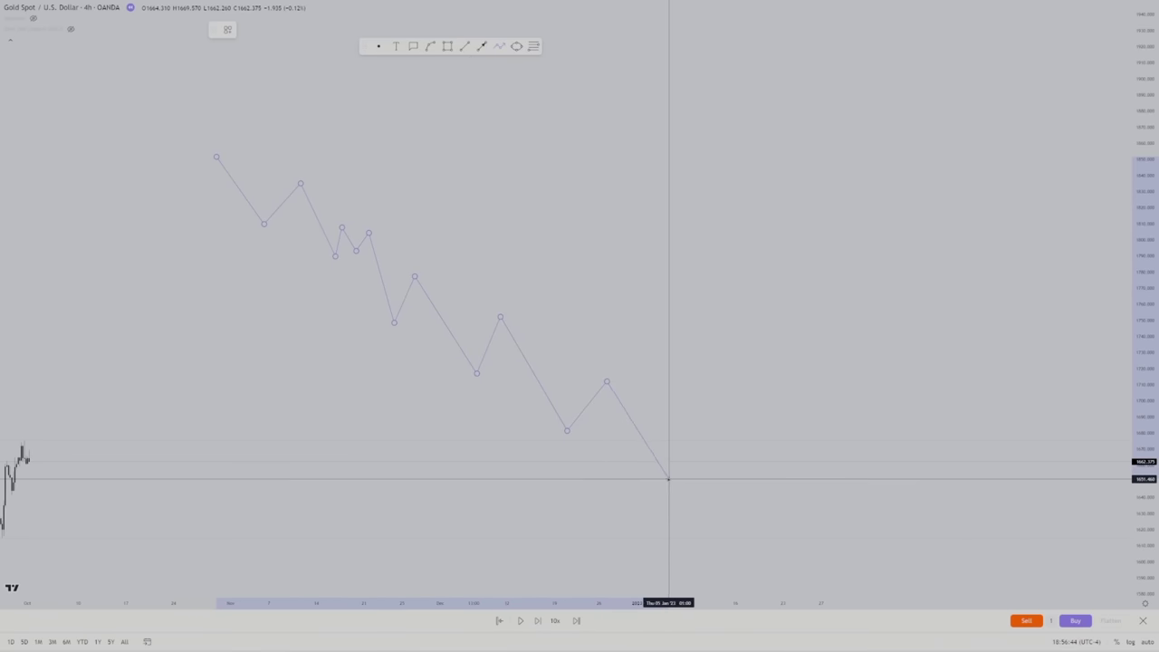
pyautogui.doubleClick(665, 479)
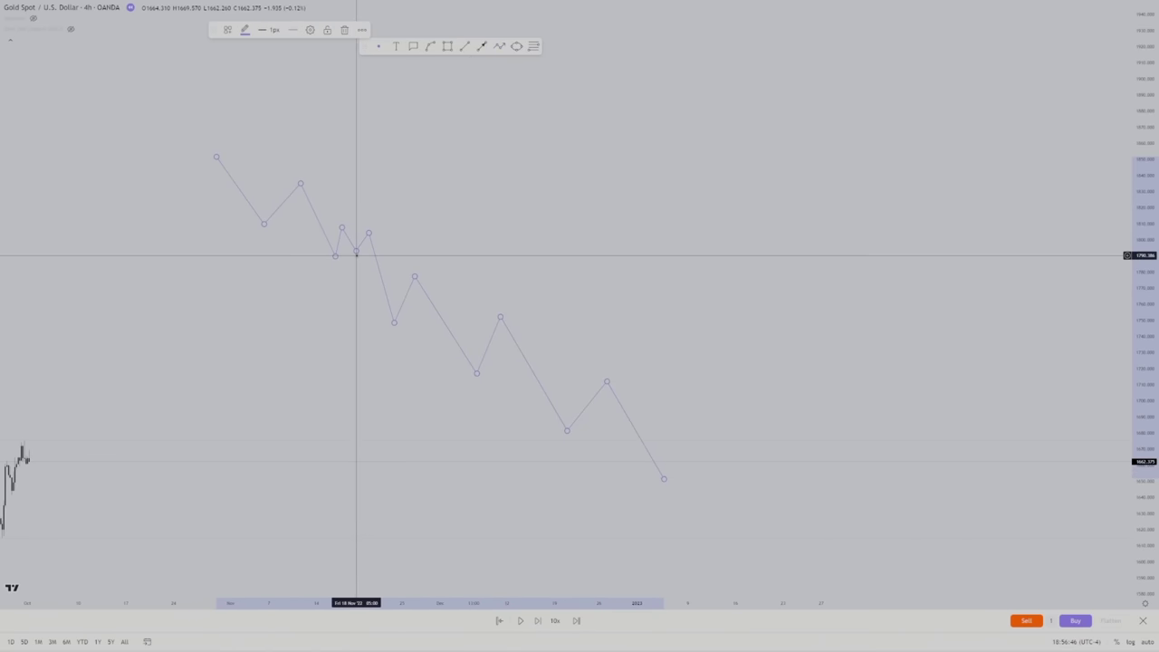
pyautogui.moveTo(356, 250); pyautogui.dragTo(359, 262)
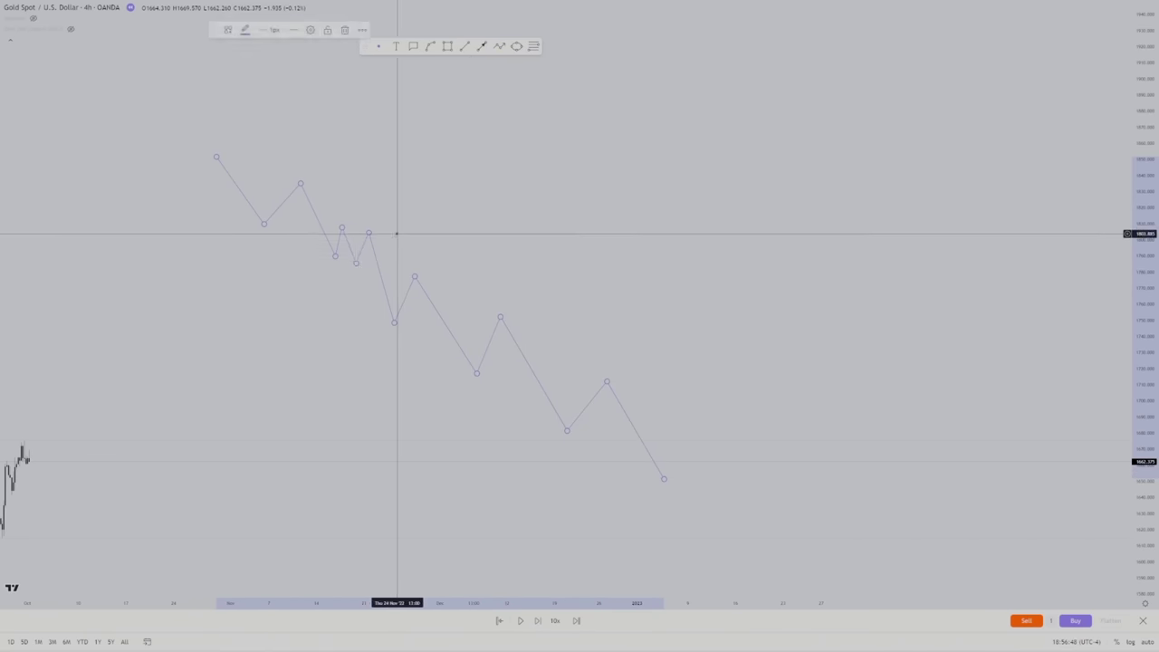
# Add a "Downtrend" text label beside the upper part of the falling path and move it slightly lower
pyautogui.click(396, 233)
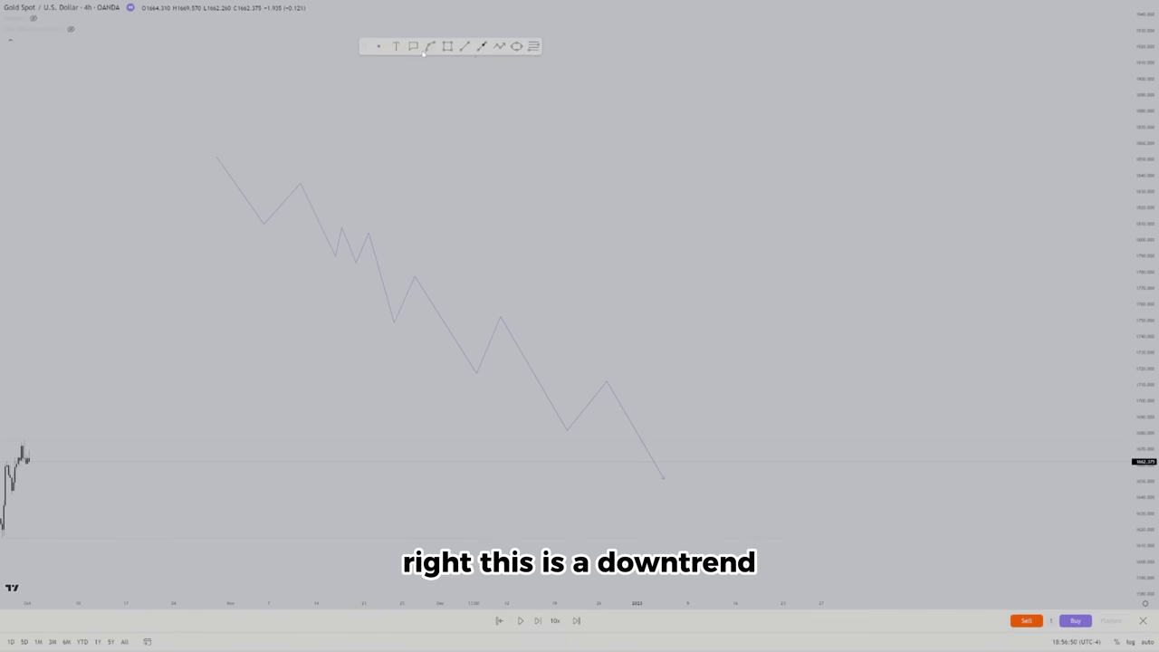
pyautogui.click(399, 130)
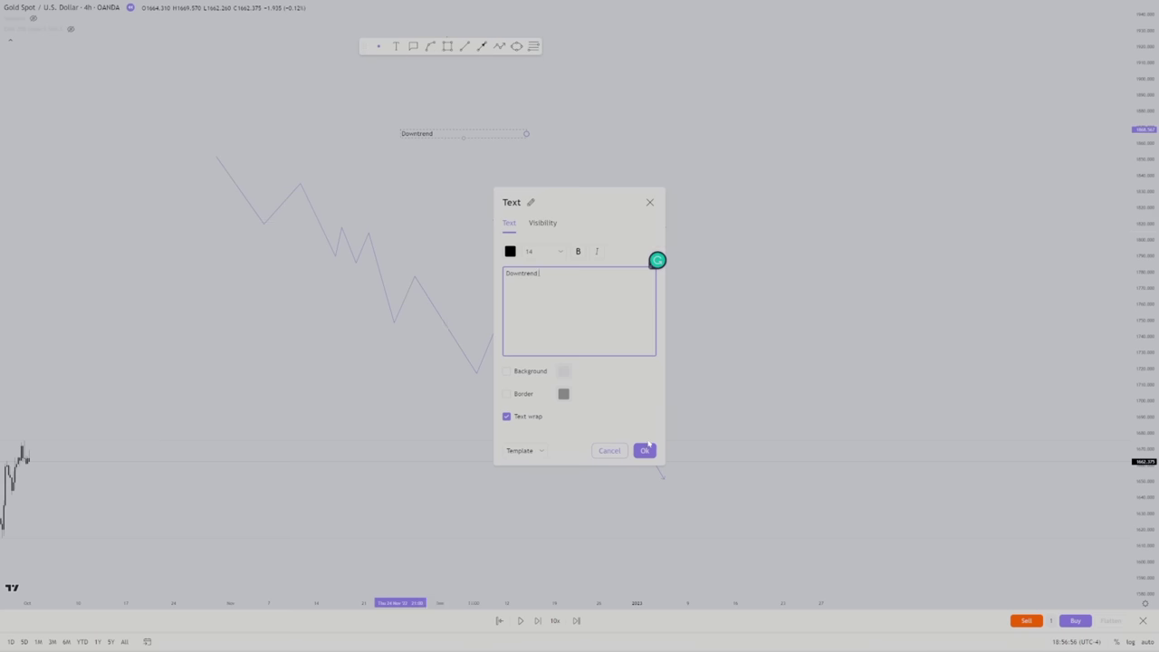
pyautogui.click(650, 451)
pyautogui.click(357, 212)
pyautogui.moveTo(416, 134); pyautogui.dragTo(421, 165)
pyautogui.click(412, 129)
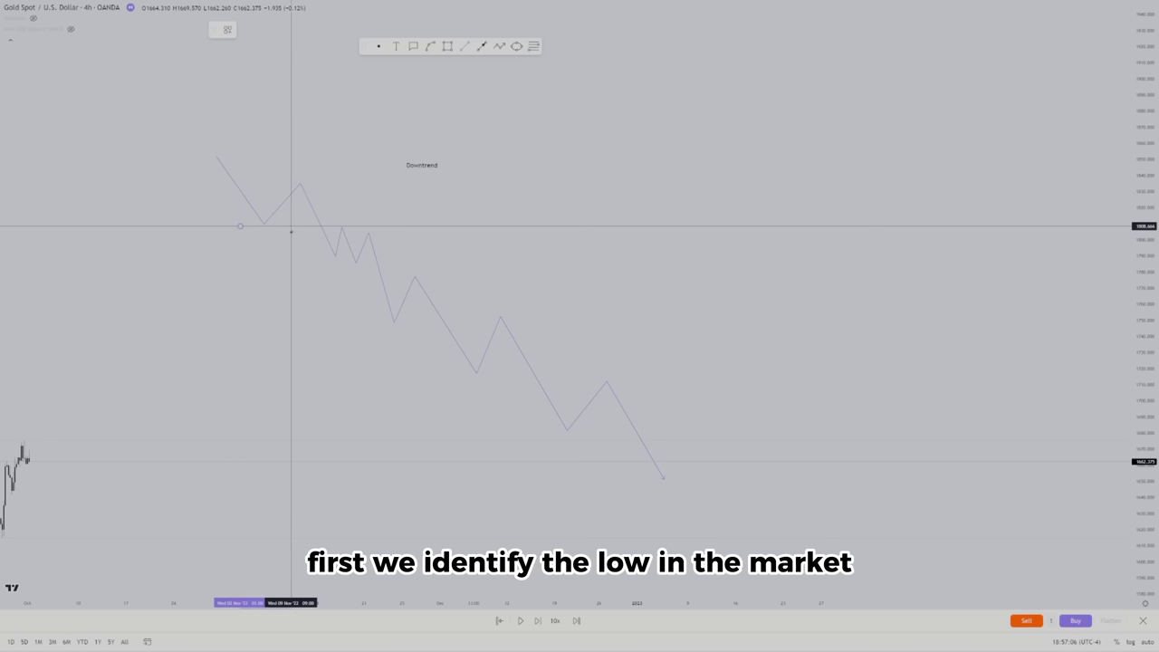
# Mark the path's first low at about 1,809 and its first swing high at about 1,837 with short horizontal lines
pyautogui.click(290, 225)
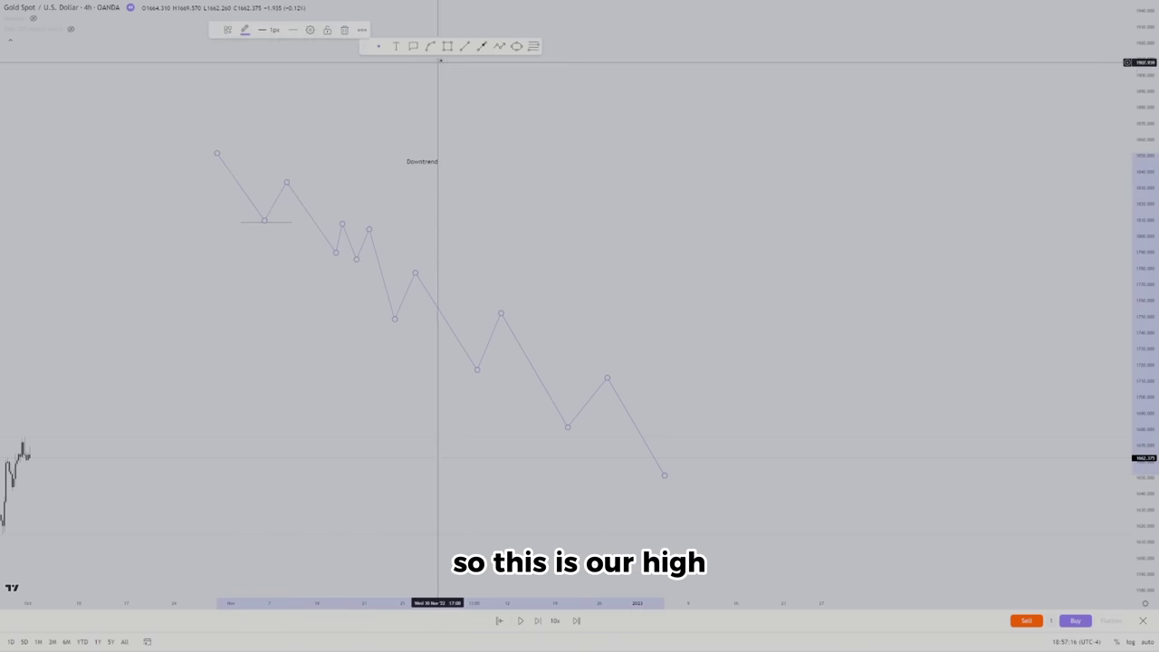
pyautogui.click(270, 178)
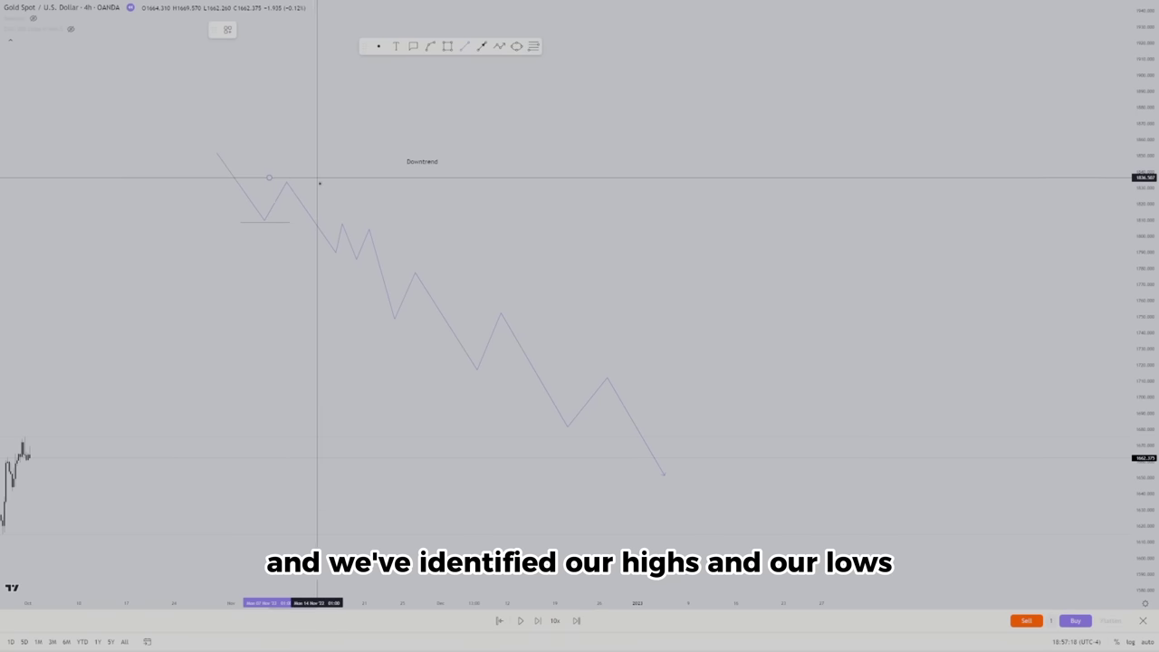
pyautogui.click(320, 177)
pyautogui.click(322, 159)
# Extend the first low's horizontal line past the consolidation to about 30 Nov
pyautogui.moveTo(254, 223); pyautogui.dragTo(366, 228)
pyautogui.click(291, 224)
pyautogui.moveTo(332, 296); pyautogui.dragTo(264, 290)
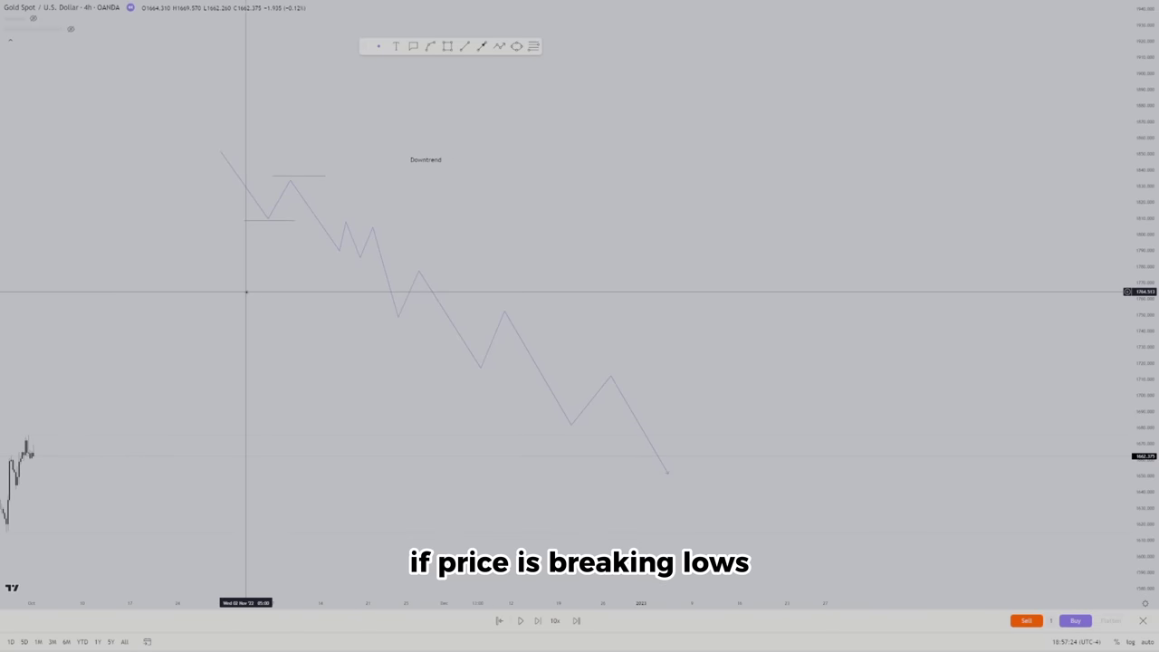
pyautogui.click(295, 221)
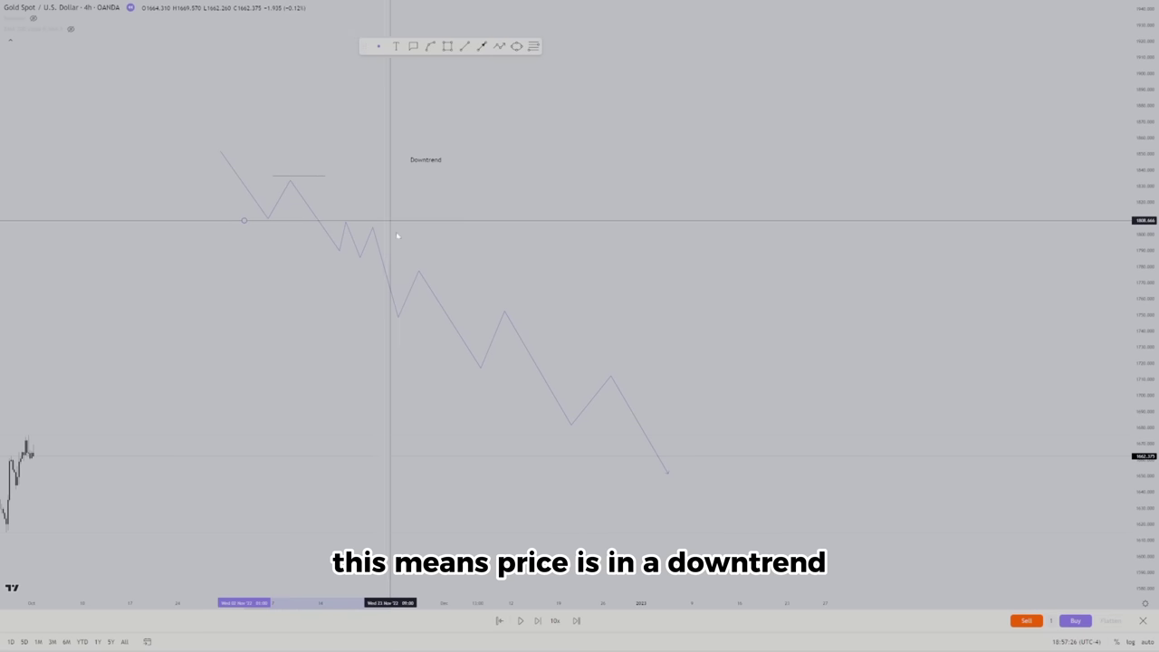
pyautogui.moveTo(397, 235); pyautogui.dragTo(444, 233)
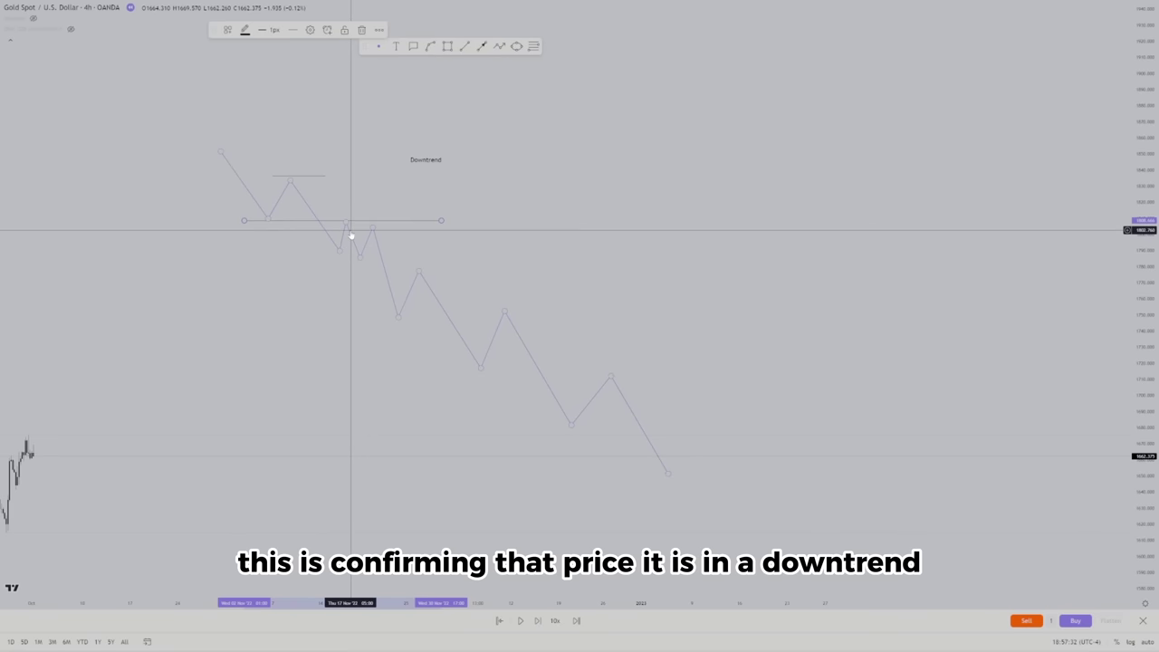
# Draw a horizontal line at about 1,790 from the path's second low out past the consolidation
pyautogui.click(456, 54)
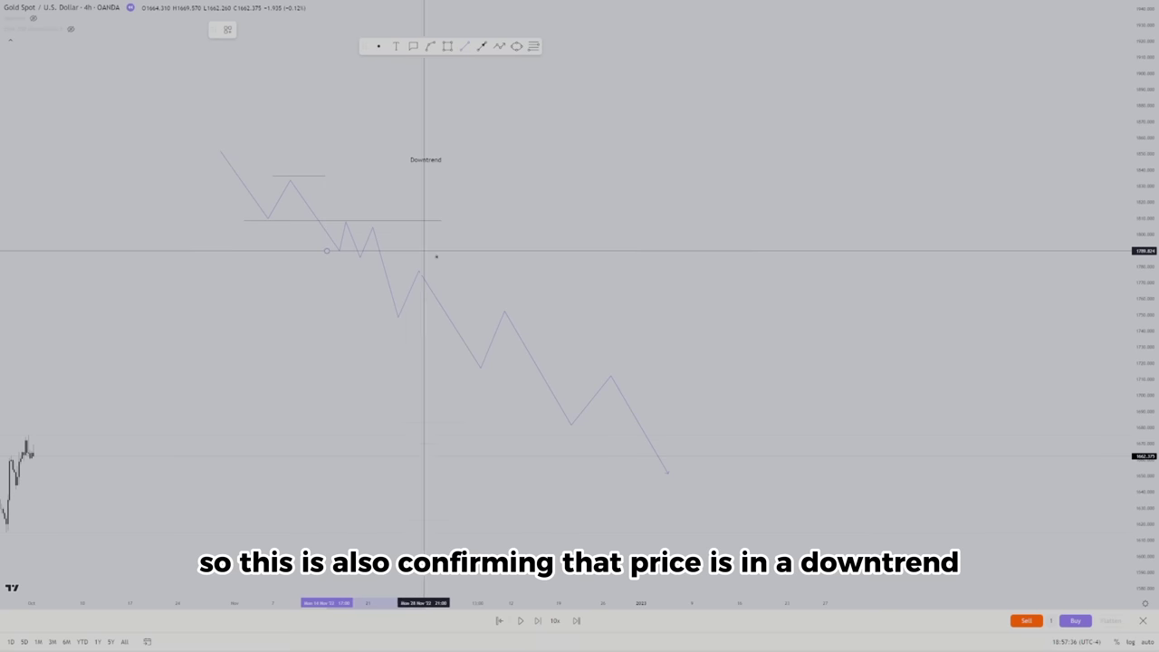
pyautogui.click(453, 250)
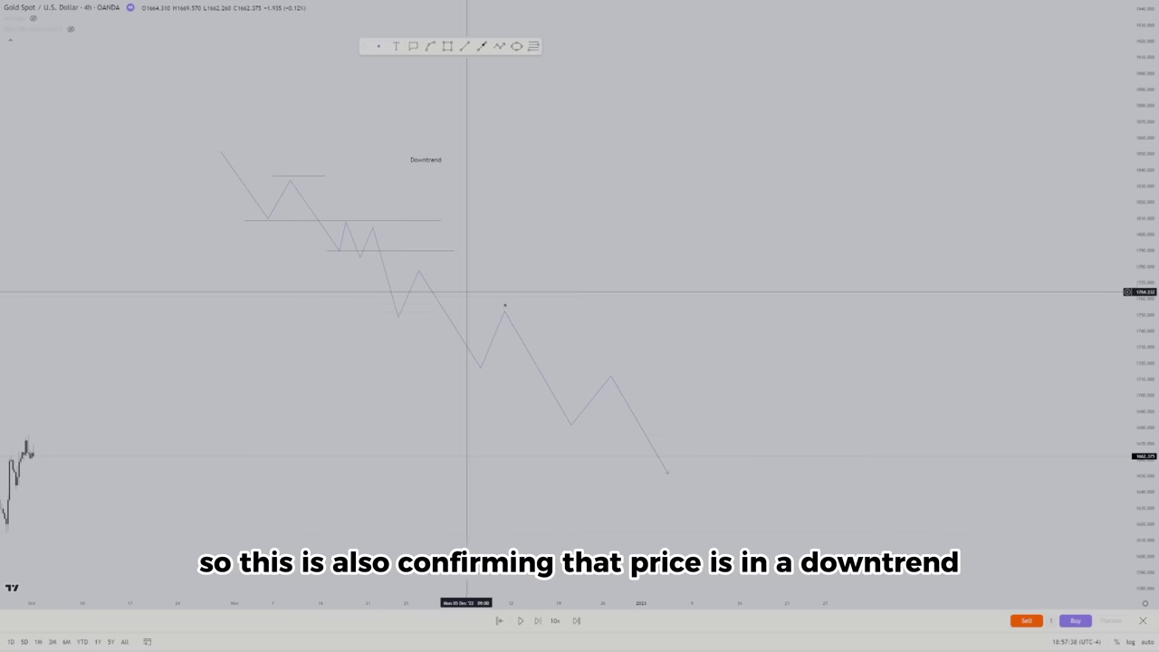
pyautogui.moveTo(577, 233); pyautogui.dragTo(546, 255)
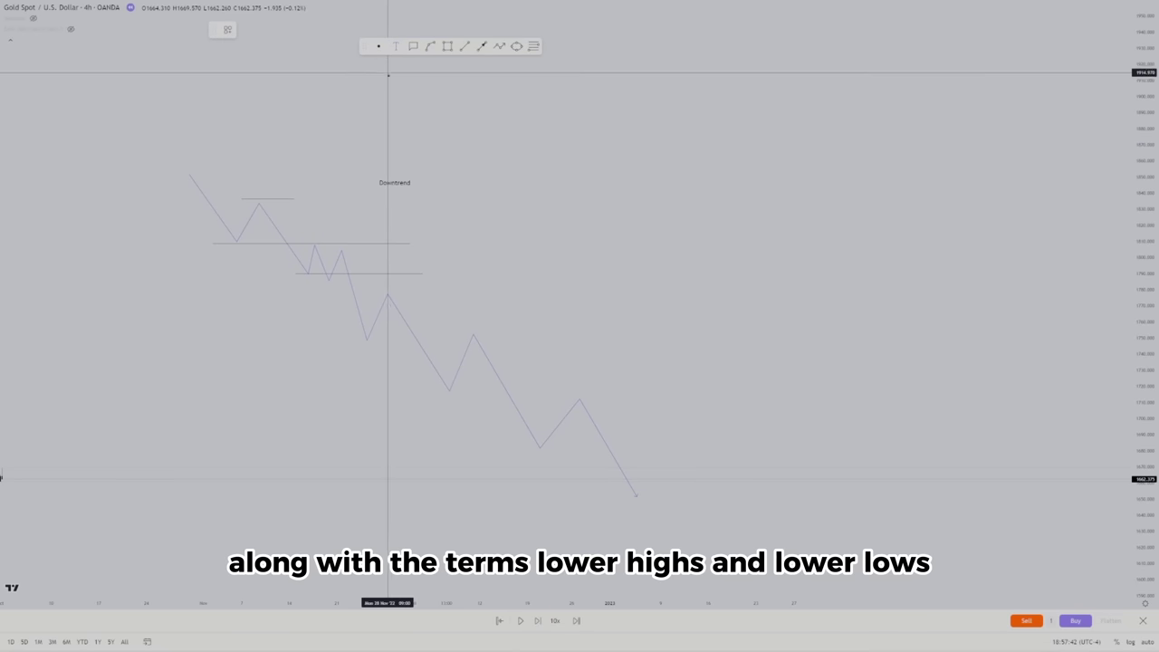
# Add a "lower high" text label just above the line at the first swing high
pyautogui.click(254, 195)
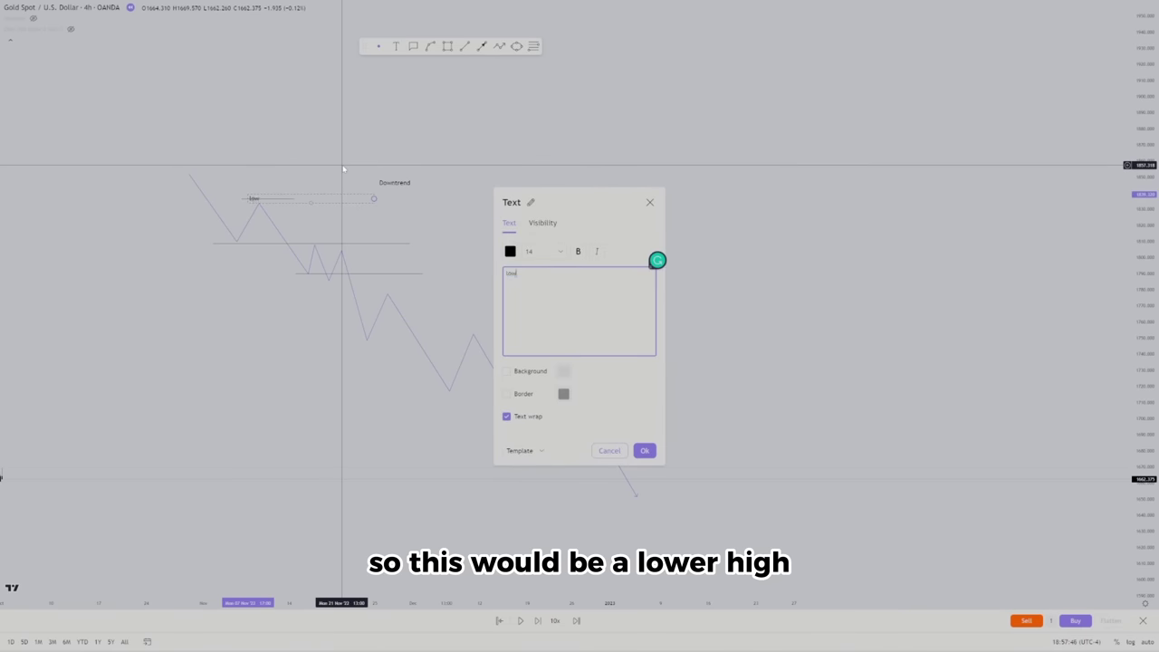
pyautogui.write('lower high')
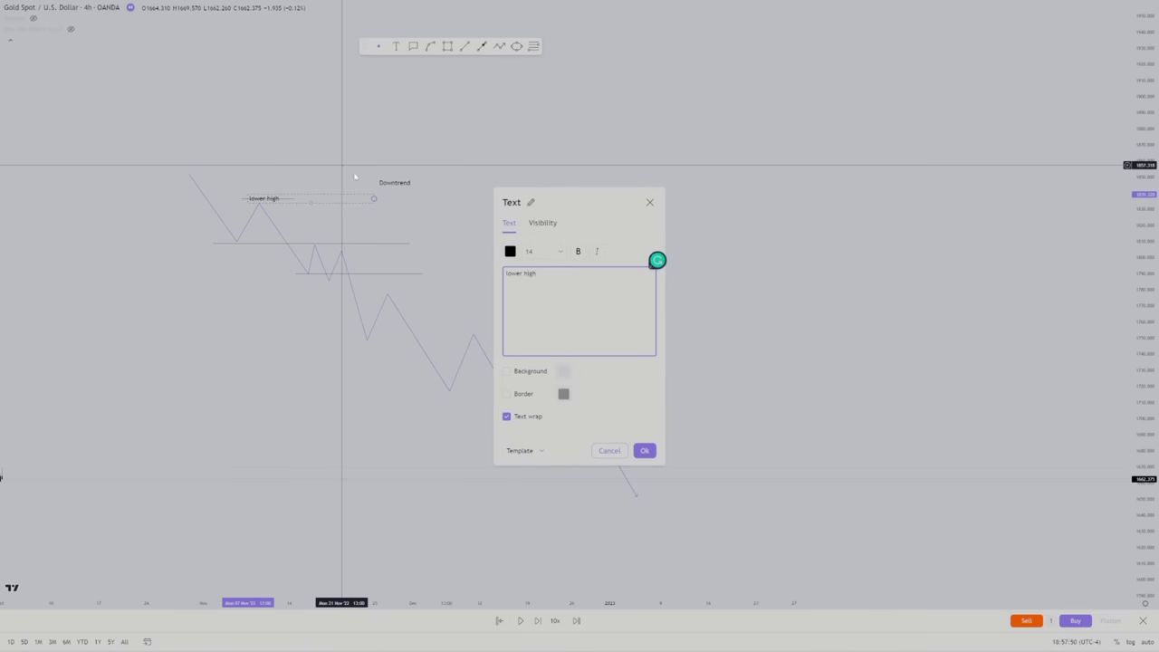
pyautogui.click(279, 161)
pyautogui.moveTo(271, 199); pyautogui.dragTo(263, 188)
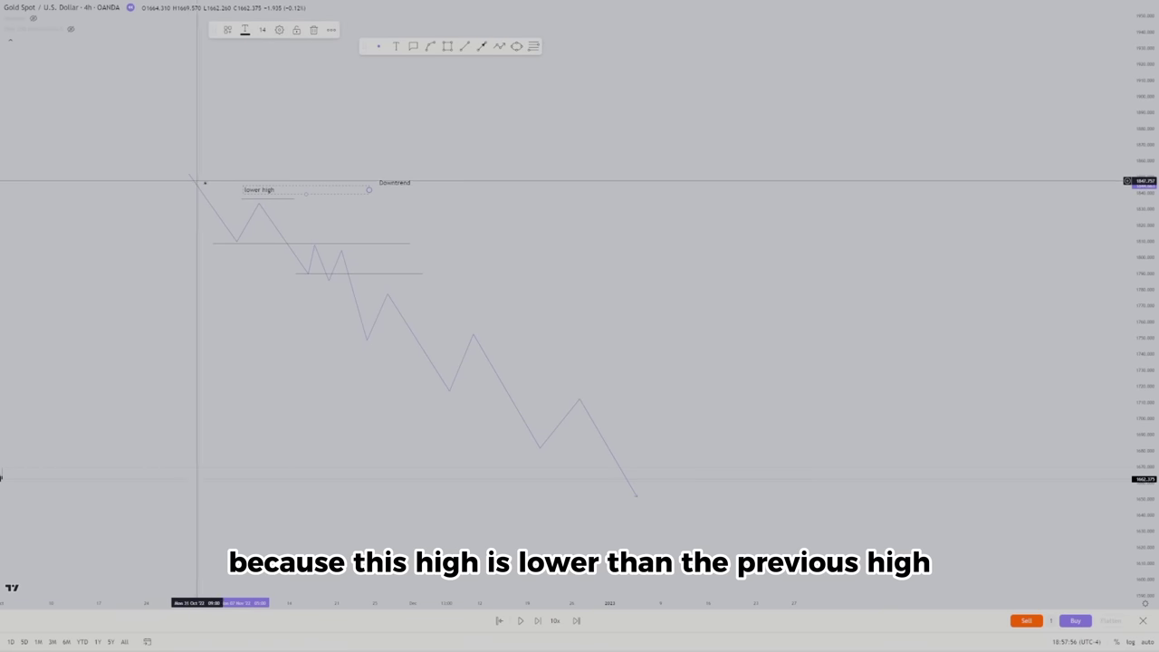
pyautogui.click(373, 127)
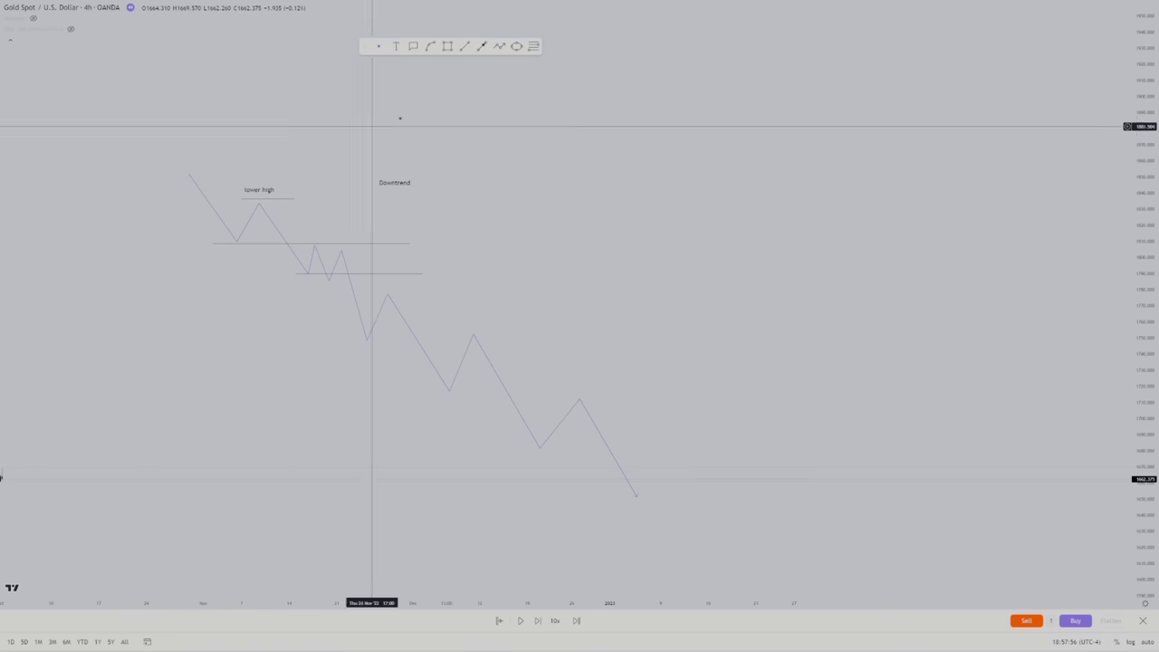
# Add a "lower low" text label under the first low and copy it beneath four further lows of the path
pyautogui.click(396, 46)
pyautogui.click(225, 250)
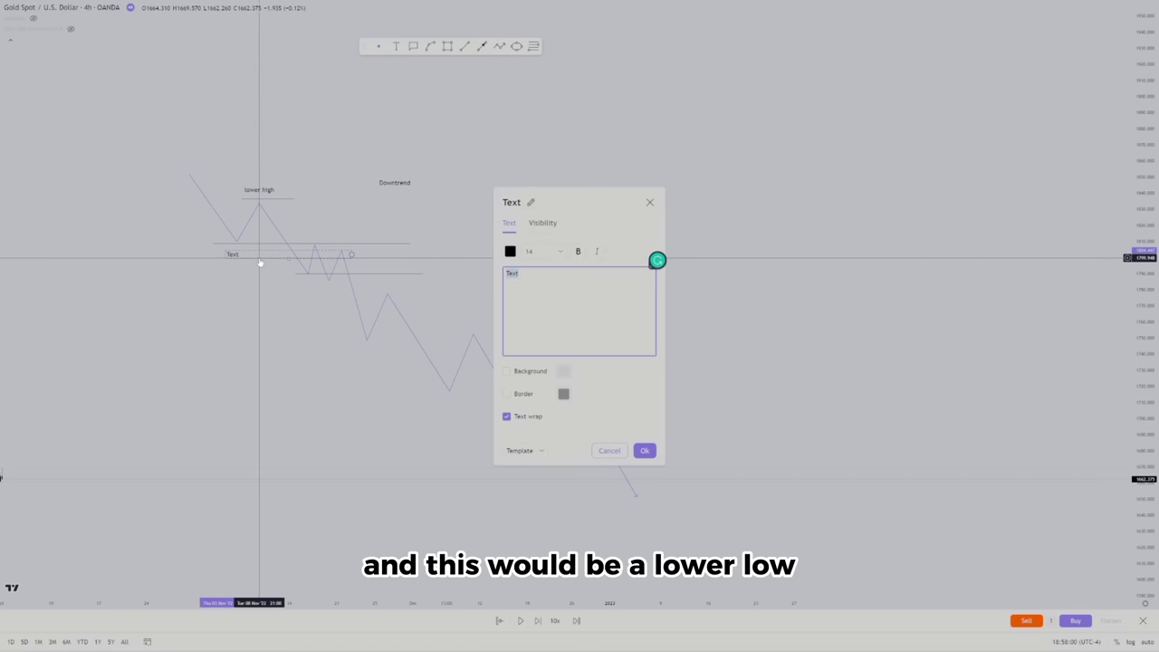
pyautogui.write('lower low')
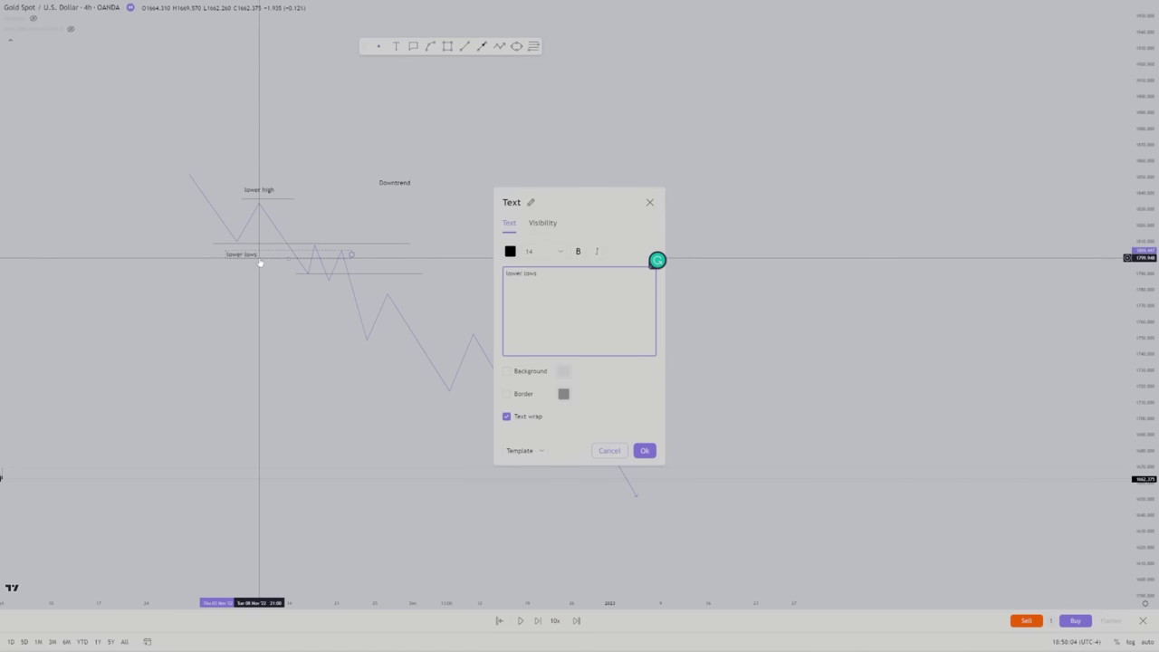
pyautogui.click(181, 214)
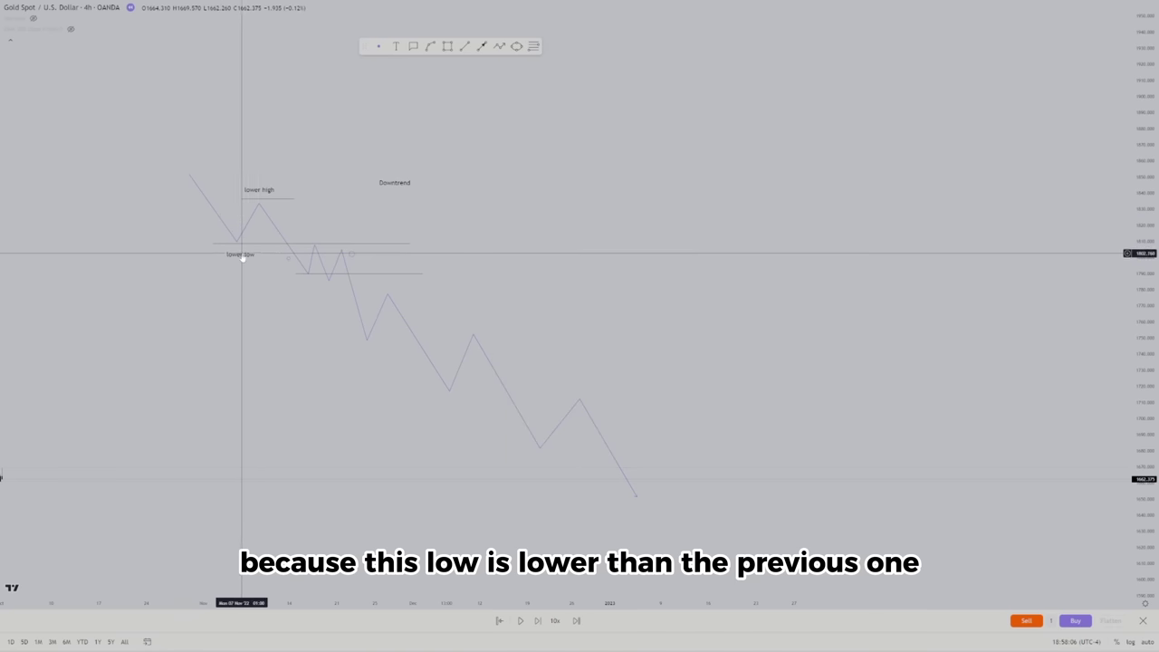
pyautogui.moveTo(243, 255); pyautogui.dragTo(464, 410)
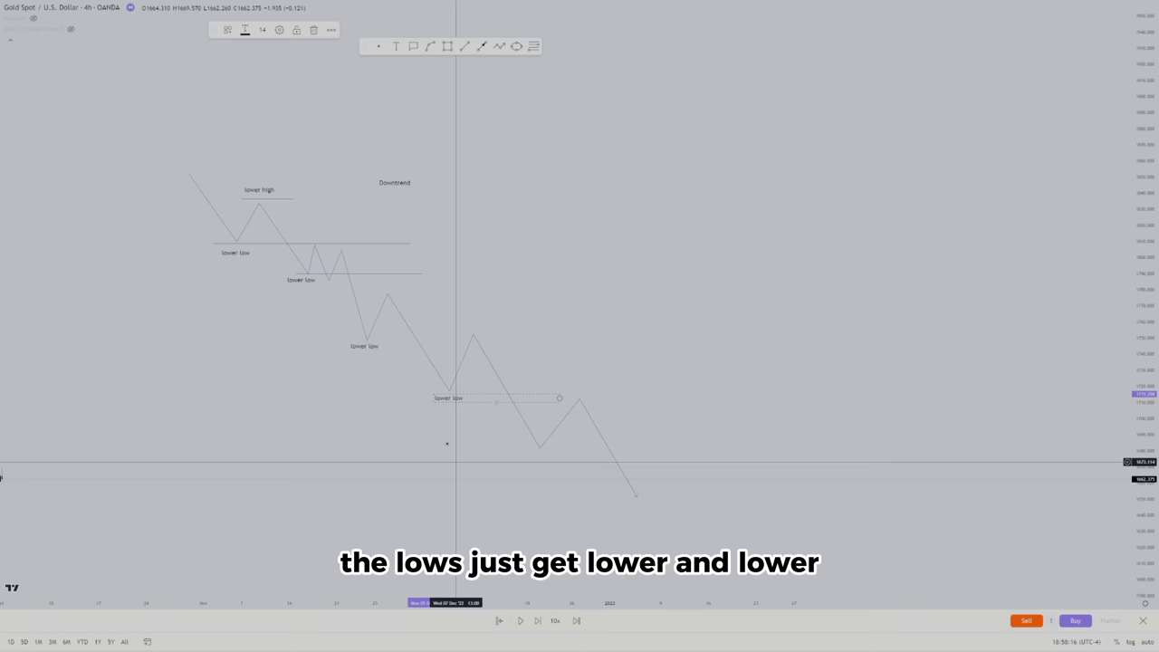
pyautogui.moveTo(456, 396); pyautogui.dragTo(545, 465)
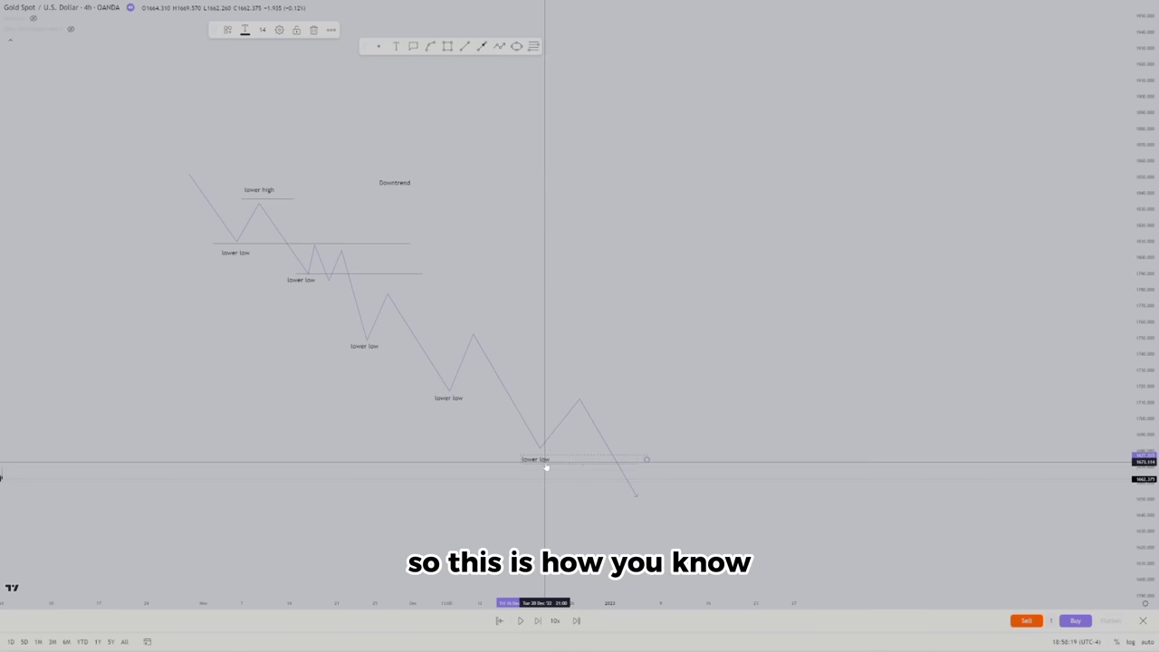
# Copy the "lower high" label above the consolidation and the next two swing highs
pyautogui.click(260, 193)
pyautogui.moveTo(260, 193); pyautogui.dragTo(321, 241)
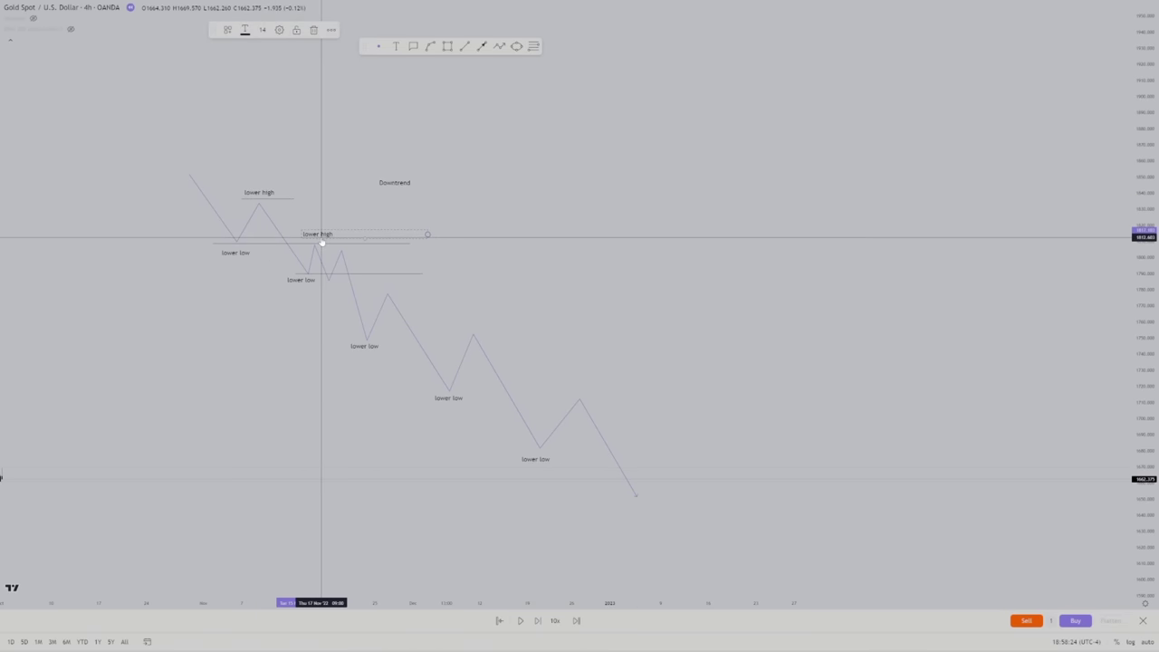
pyautogui.moveTo(261, 198); pyautogui.dragTo(405, 286)
pyautogui.click(600, 303)
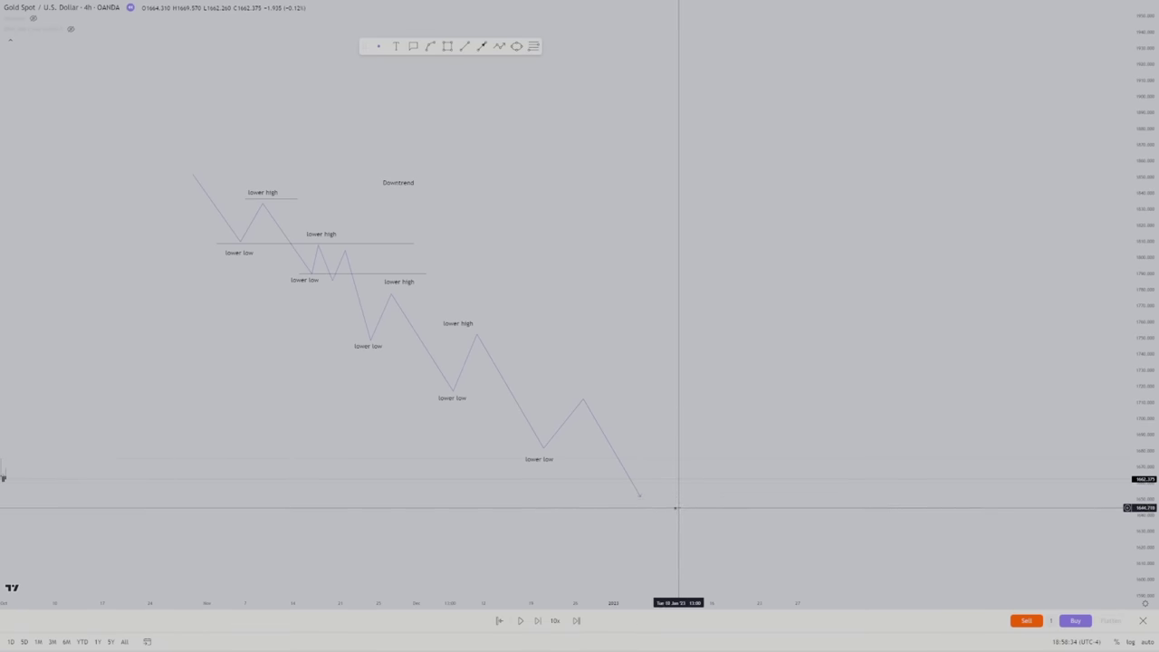
# Delete the whole downtrend illustration, including its path, lines and labels
pyautogui.moveTo(679, 506); pyautogui.dragTo(181, 163)
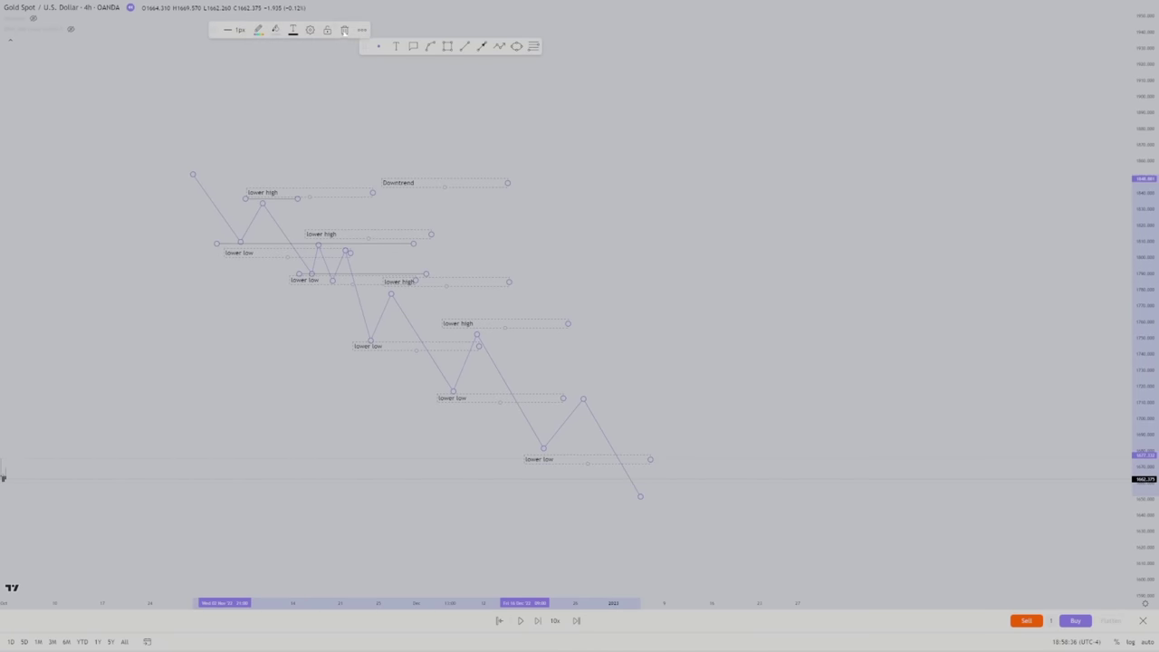
pyautogui.click(344, 30)
# Start an uptrend zigzag at about 1,676 with highs near 1,717 and 1,739 and lows near 1,695 and 1,719
pyautogui.click(341, 458)
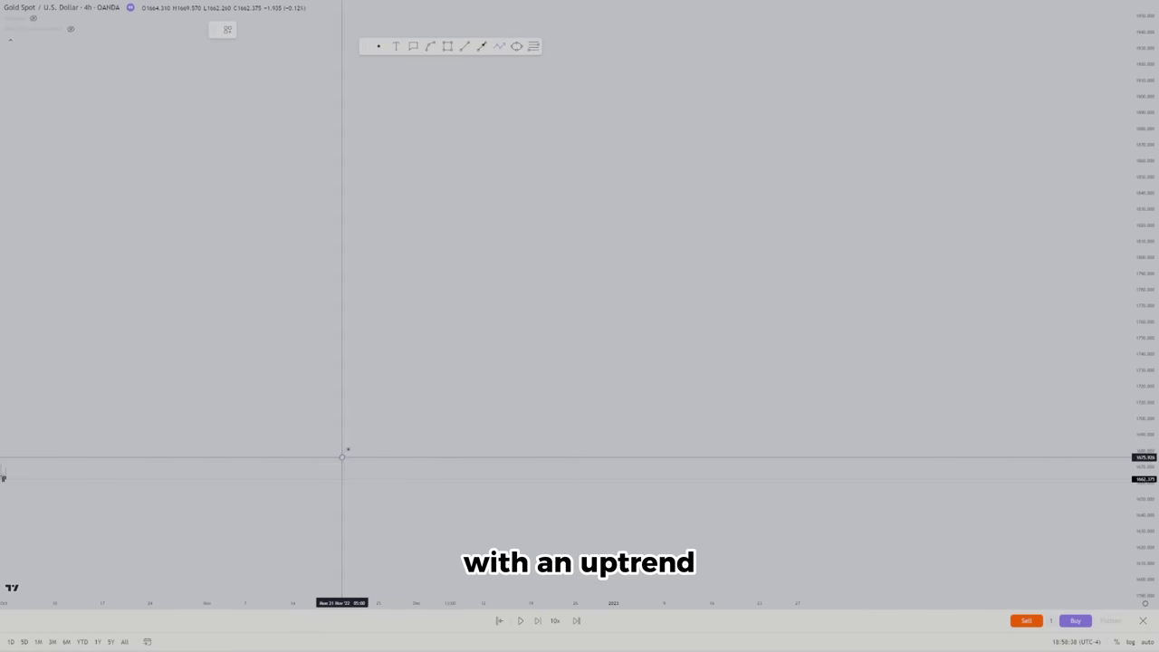
pyautogui.click(376, 391)
pyautogui.click(390, 427)
pyautogui.click(416, 356)
pyautogui.click(437, 388)
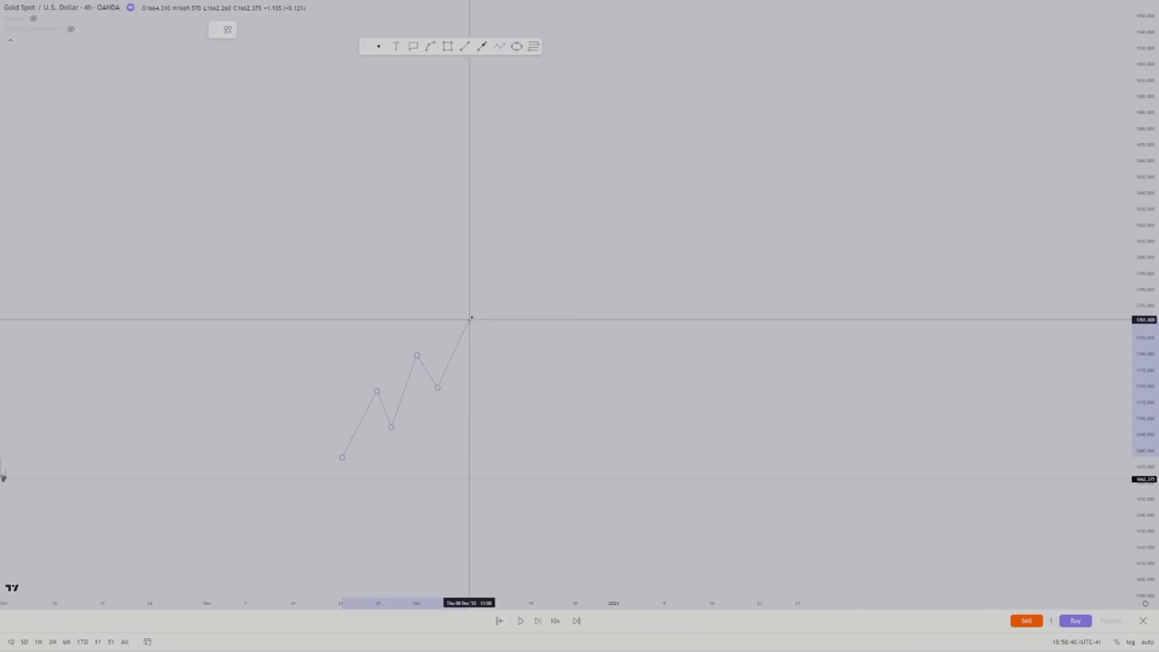
# Extend the uptrend through highs near 1,762, 1,797 and 1,816, with pullbacks between them, and end it at about 1,858
pyautogui.click(472, 318)
pyautogui.click(496, 348)
pyautogui.click(533, 263)
pyautogui.click(556, 337)
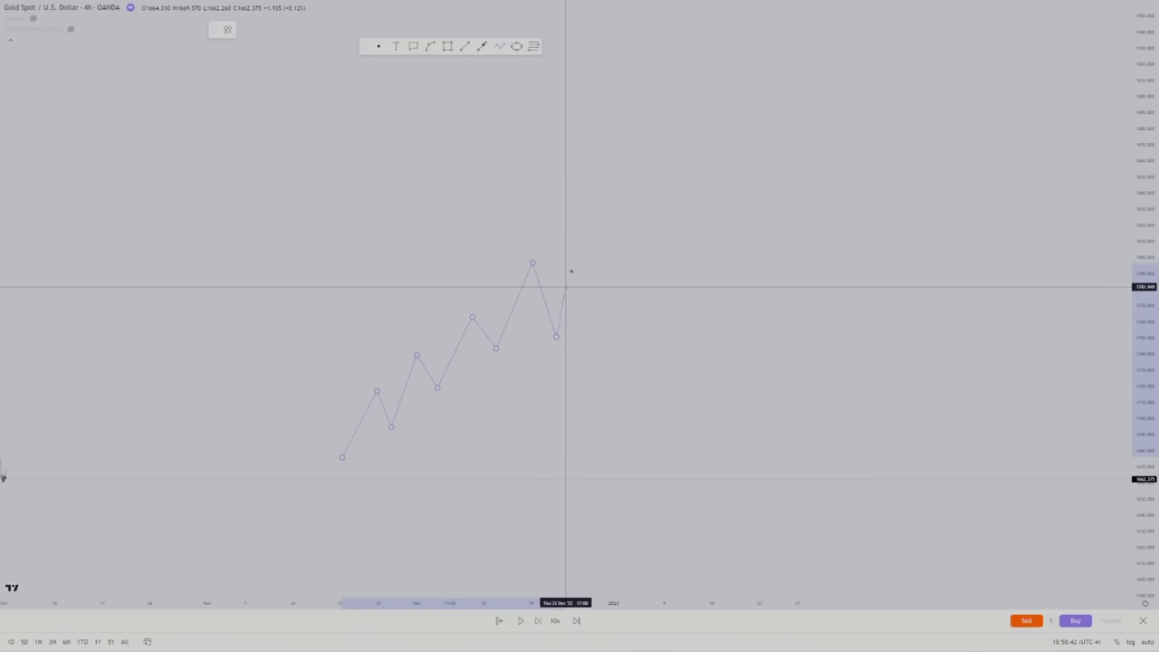
pyautogui.click(587, 232)
pyautogui.click(612, 263)
pyautogui.doubleClick(658, 164)
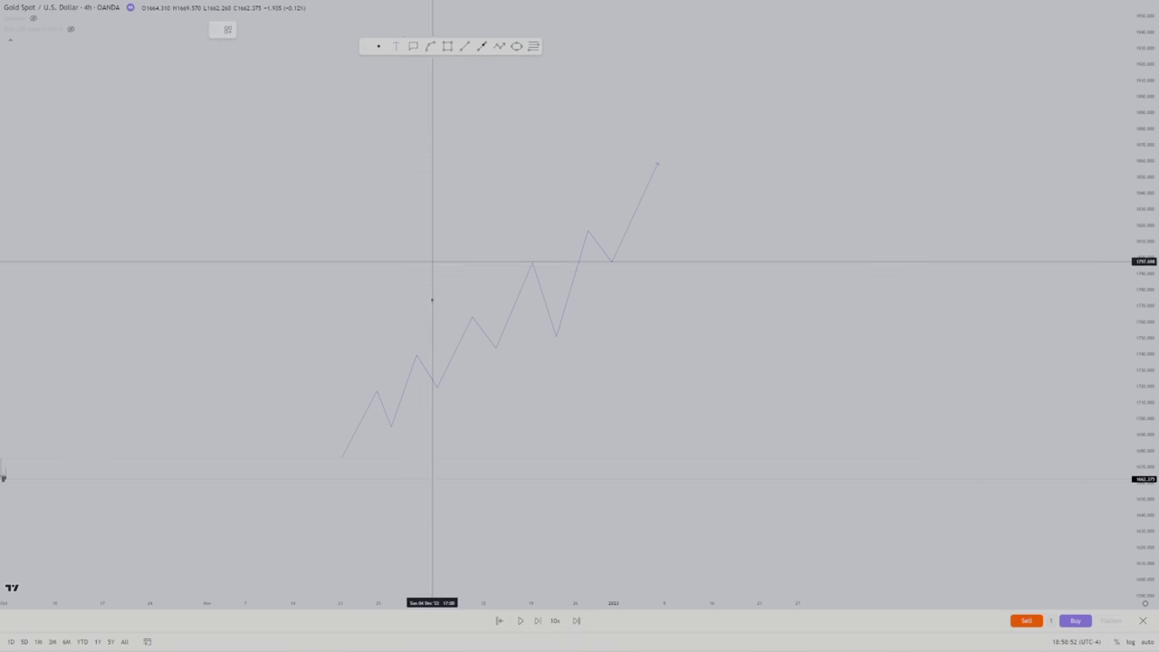
# Label the uptrend's first high "higher highs" above its peak and the first pullback low "higher lows" beneath it
pyautogui.click(353, 392)
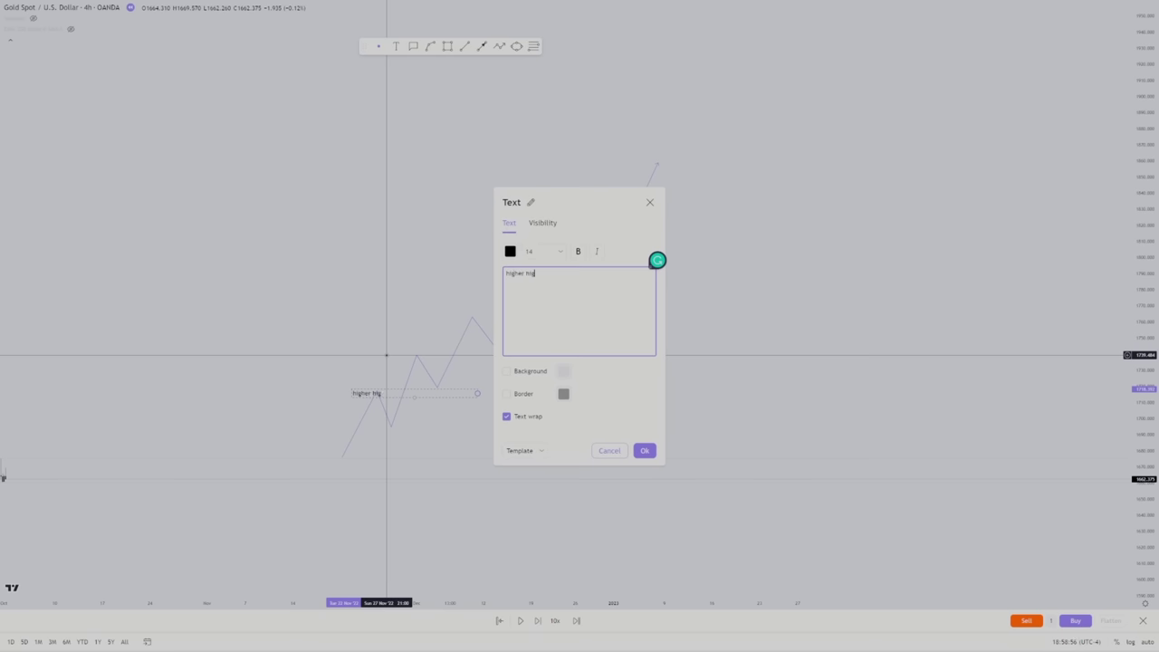
pyautogui.click(385, 356)
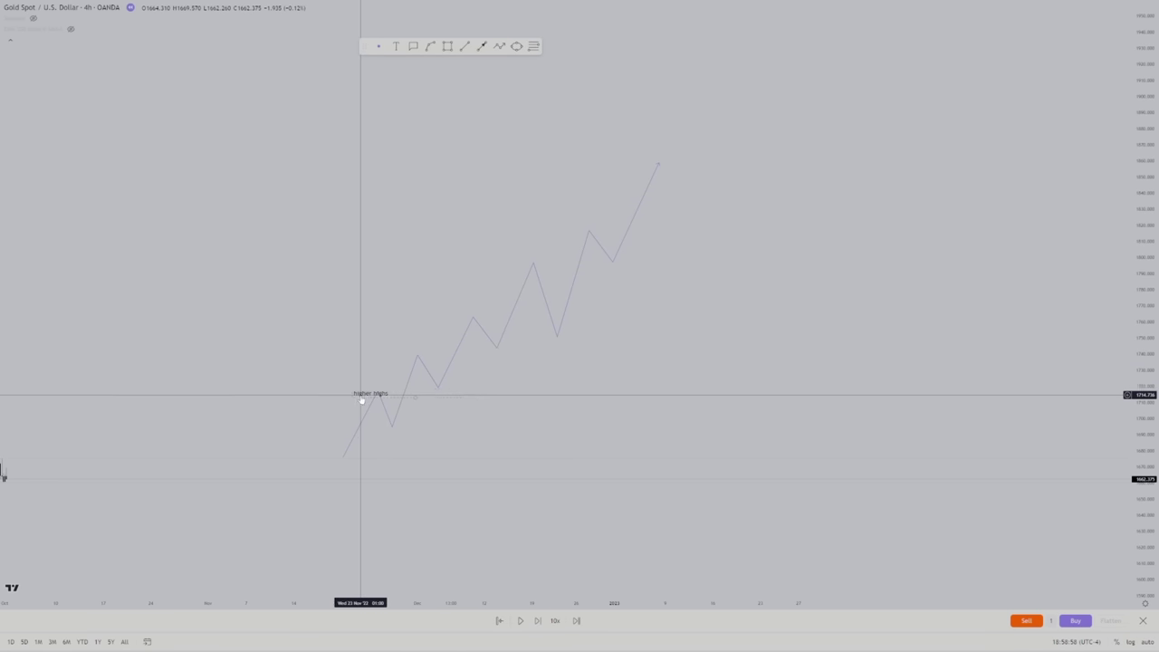
pyautogui.moveTo(362, 395); pyautogui.dragTo(356, 382)
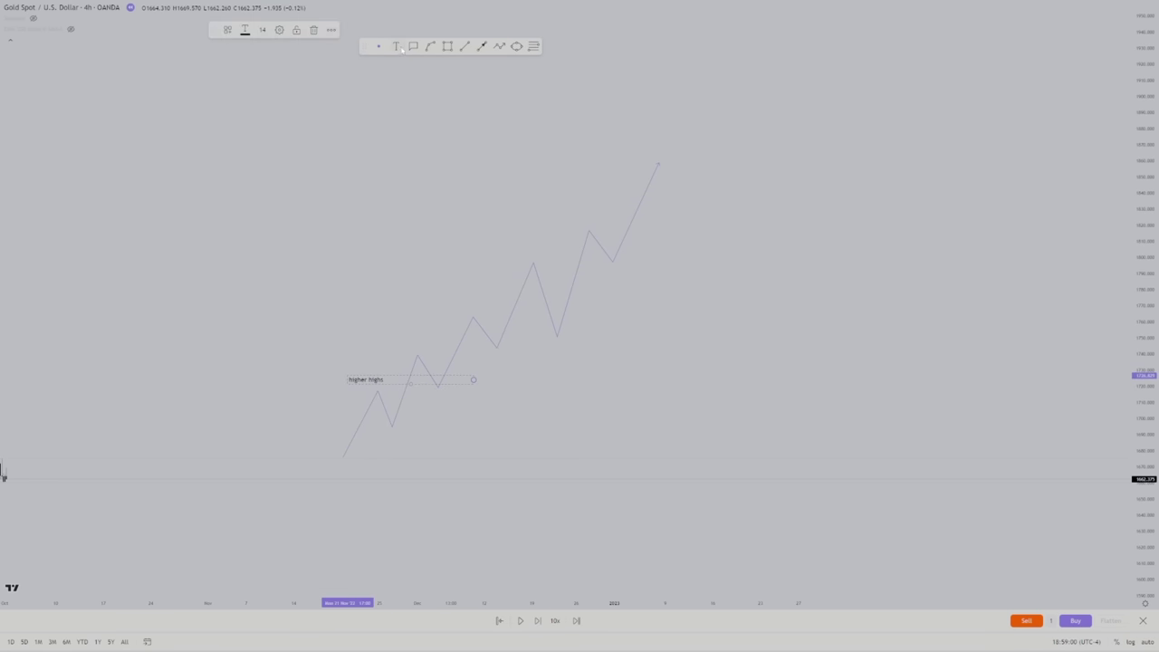
pyautogui.click(416, 427)
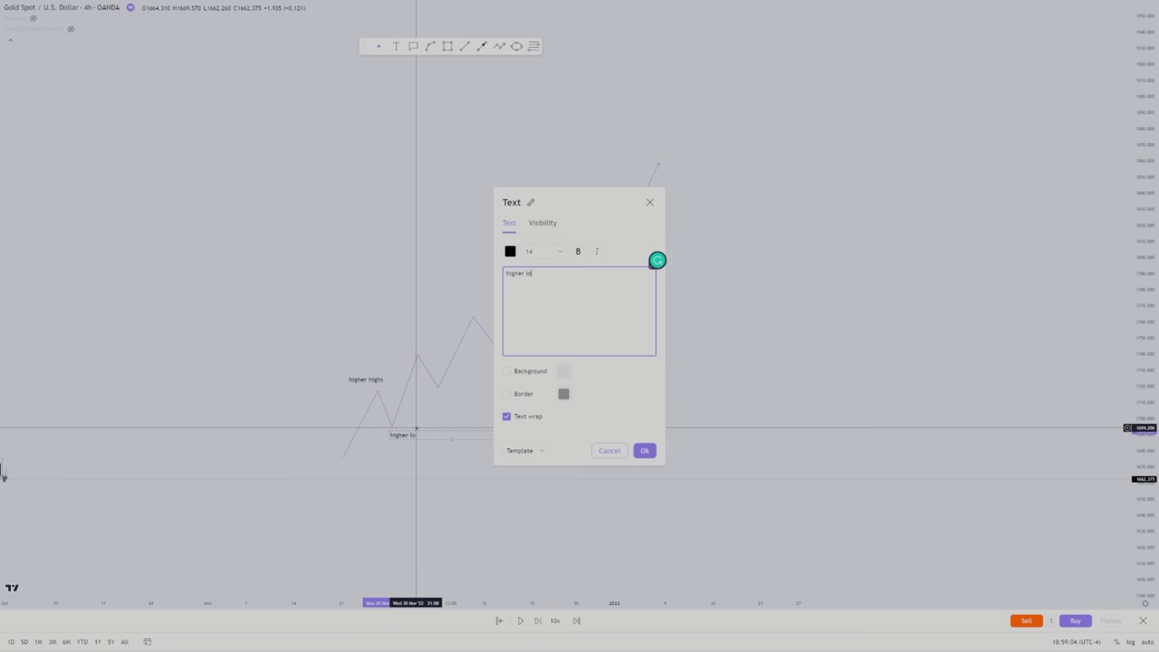
pyautogui.click(371, 361)
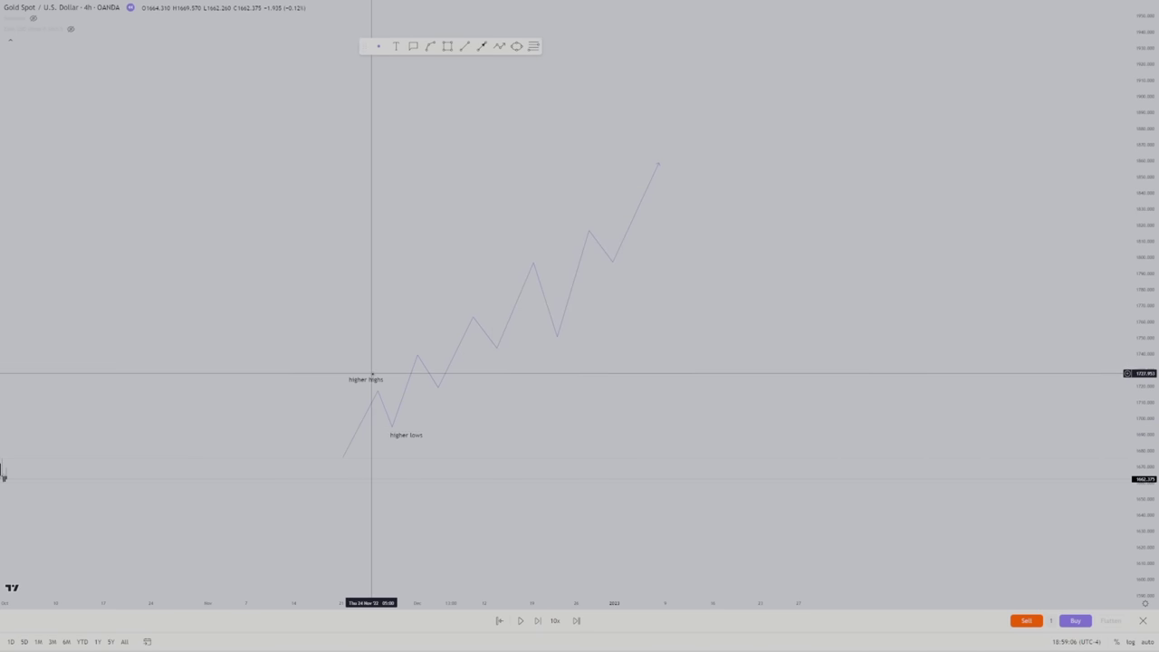
# Copy the "higher highs" label to the following peaks and the final leg, and the "higher lows" label under the next two lows
pyautogui.moveTo(363, 382); pyautogui.dragTo(591, 227)
pyautogui.keyDown('ctrl'); pyautogui.click(398, 433); pyautogui.keyUp('ctrl')
pyautogui.moveTo(399, 433); pyautogui.dragTo(512, 374)
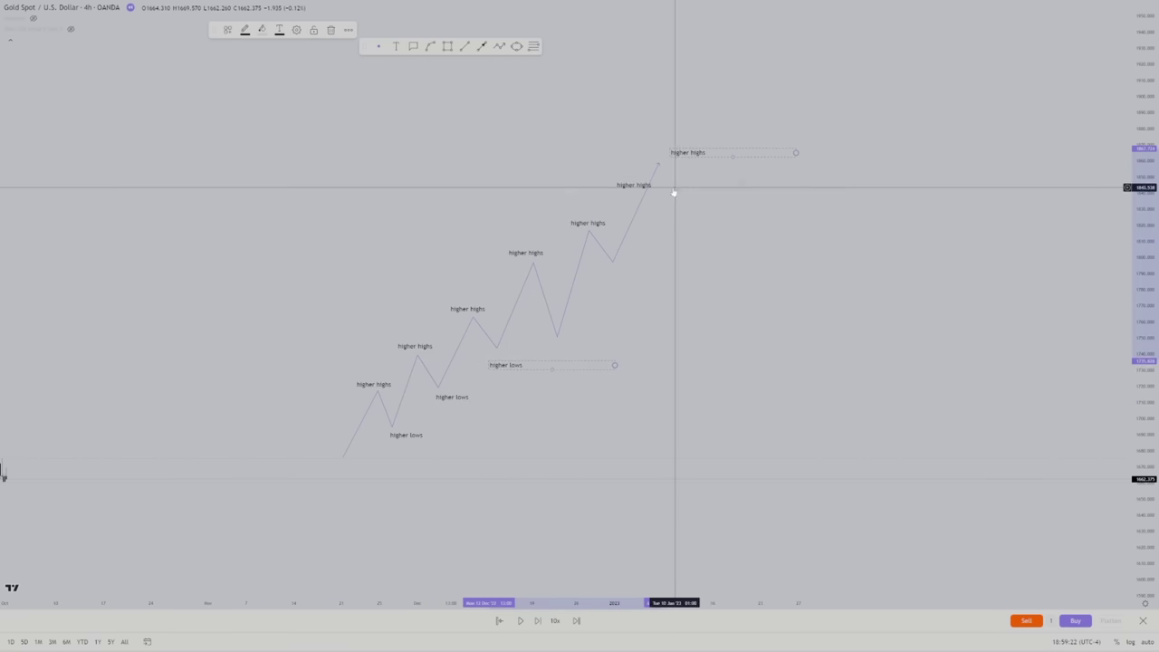
# Delete the two "higher highs" labels beside the uptrend's final leg and copy a "higher lows" label beneath the fourth pullback low
pyautogui.click(692, 153)
pyautogui.press('Delete')
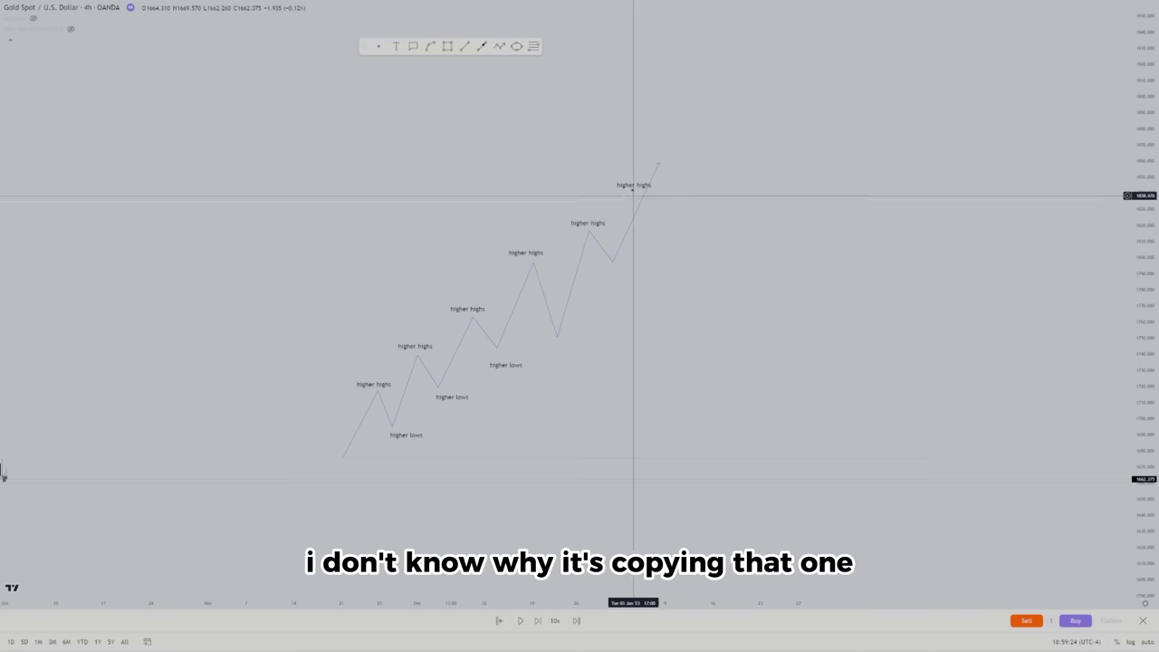
pyautogui.click(631, 187)
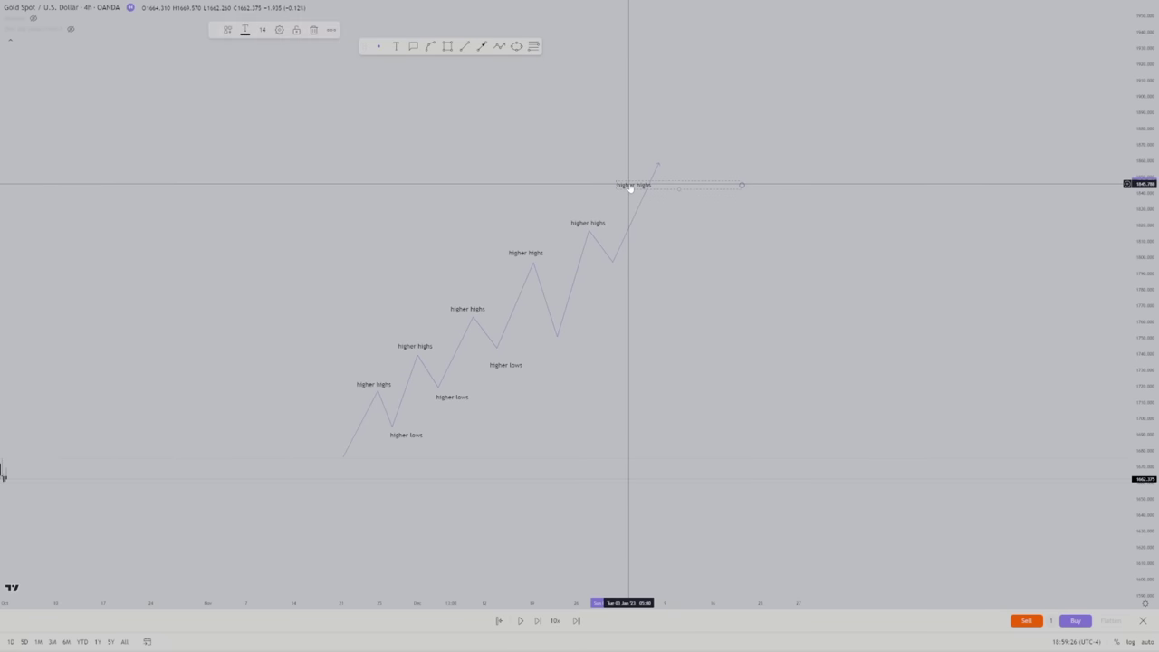
pyautogui.press('Delete')
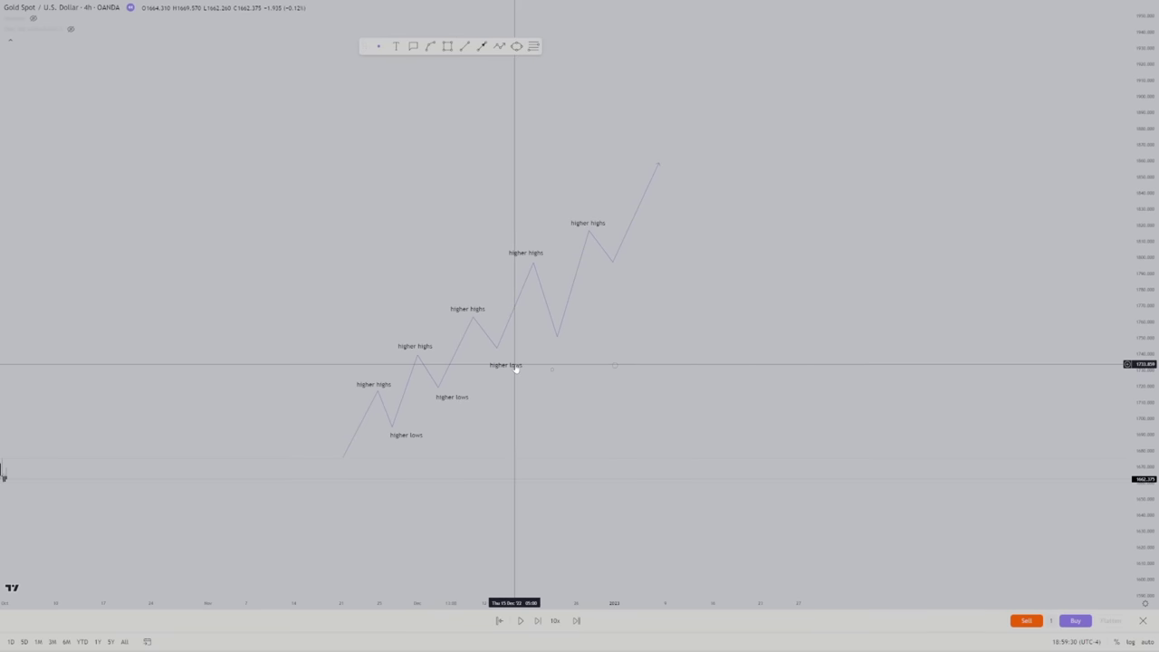
pyautogui.moveTo(515, 369); pyautogui.dragTo(561, 350)
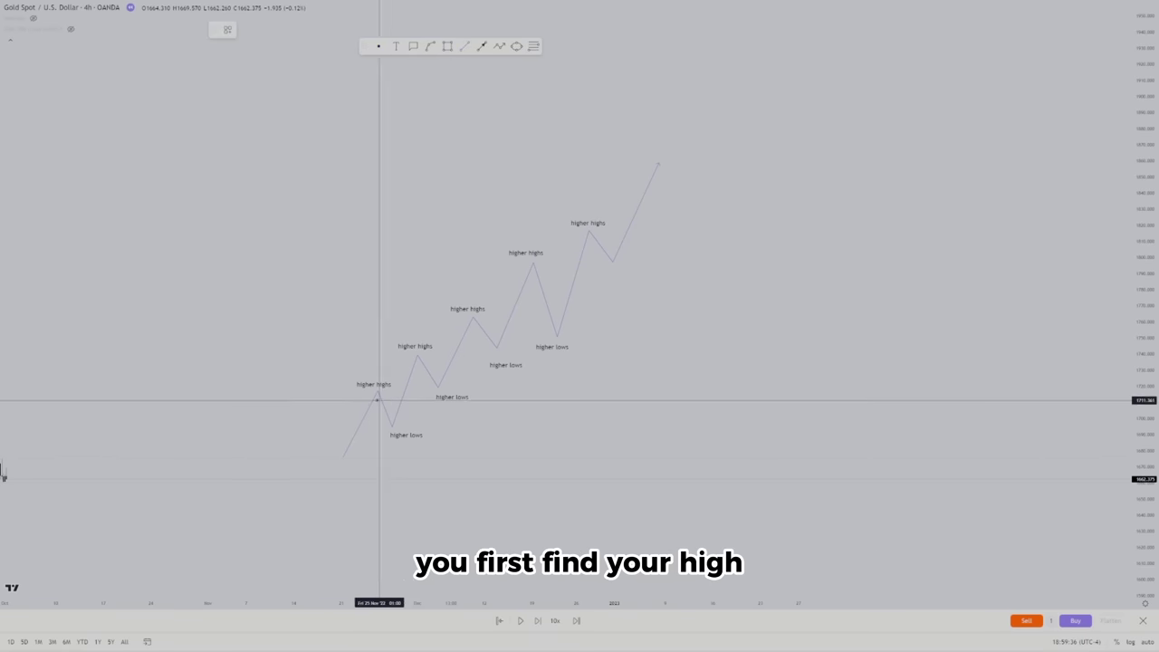
# Mark the uptrend's first high with a horizontal line at about 1,717, extending it past the second pullback low
pyautogui.moveTo(365, 391); pyautogui.dragTo(418, 391)
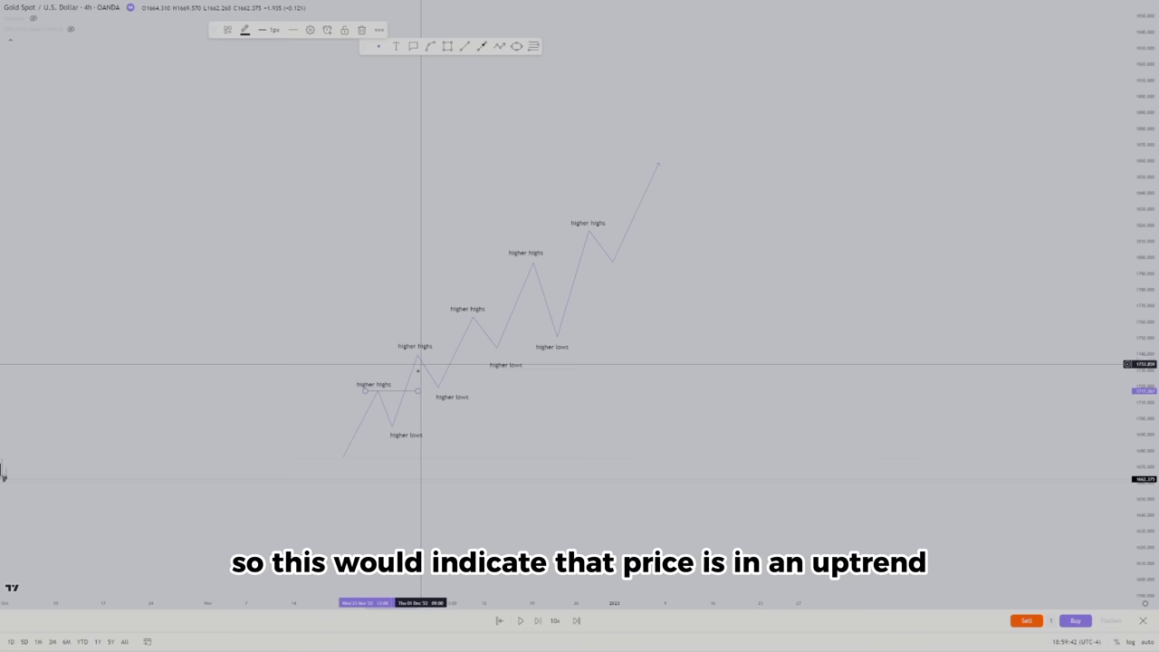
pyautogui.click(494, 392)
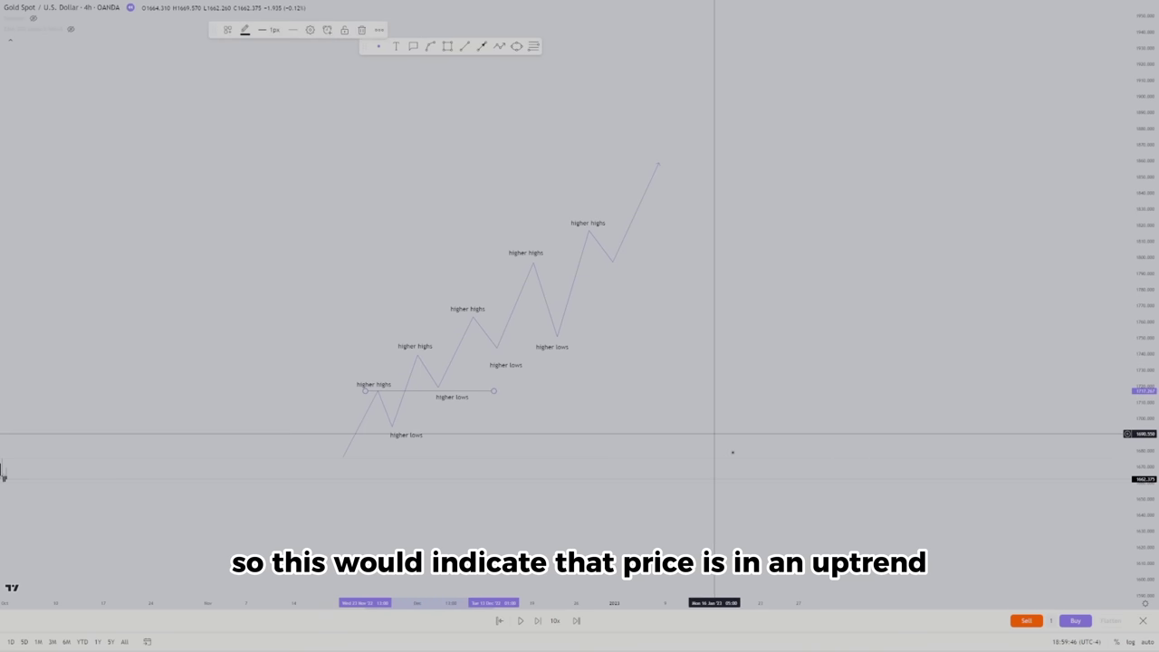
# Delete the whole uptrend illustration with its labels and line, and reset the chart view to frame the August to October candles
pyautogui.moveTo(323, 467); pyautogui.dragTo(744, 166)
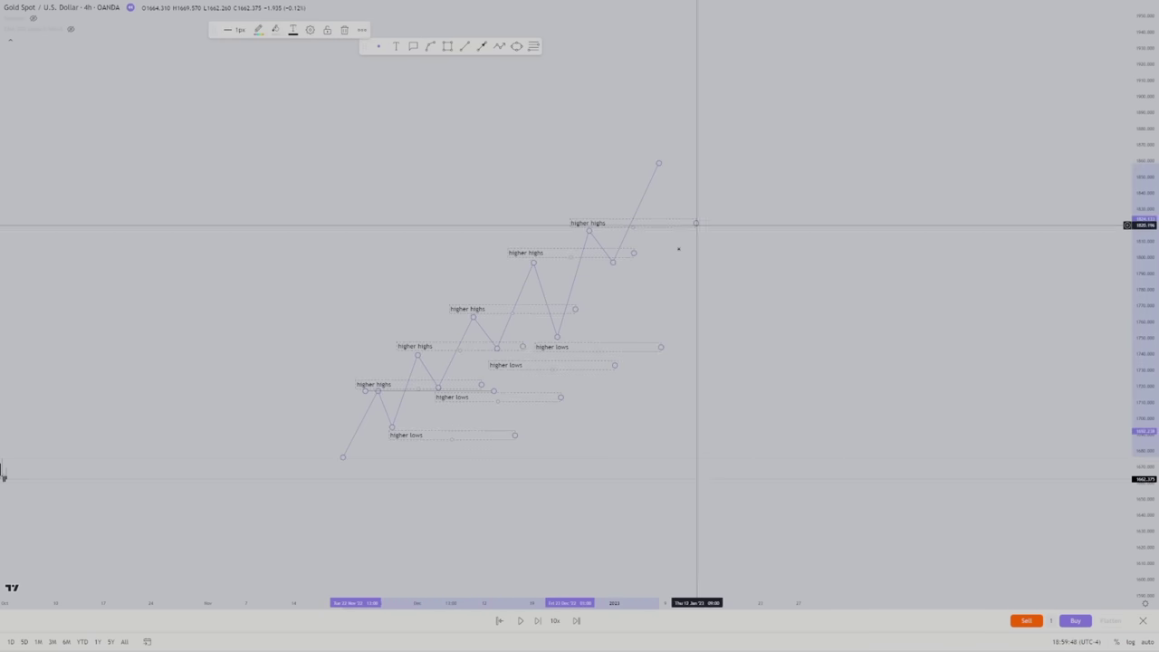
pyautogui.press('Delete')
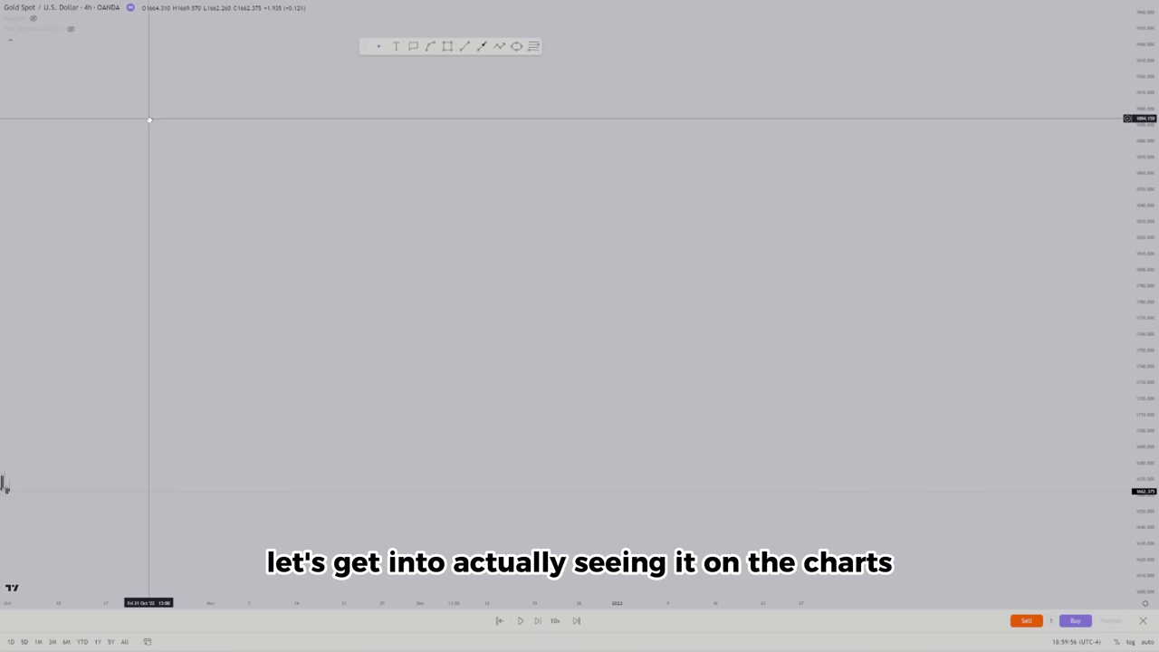
pyautogui.rightClick(260, 162)
pyautogui.click(277, 167)
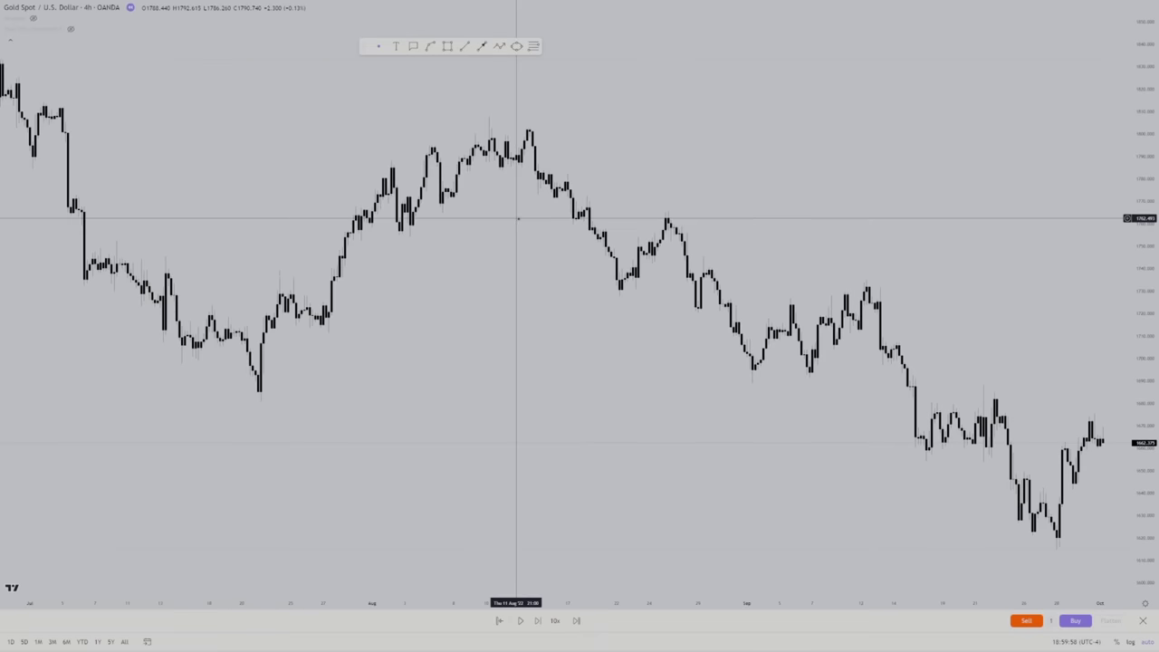
pyautogui.scroll(-1, 622, 238)
pyautogui.scroll(2, 634, 238)
pyautogui.moveTo(836, 168); pyautogui.dragTo(718, 164)
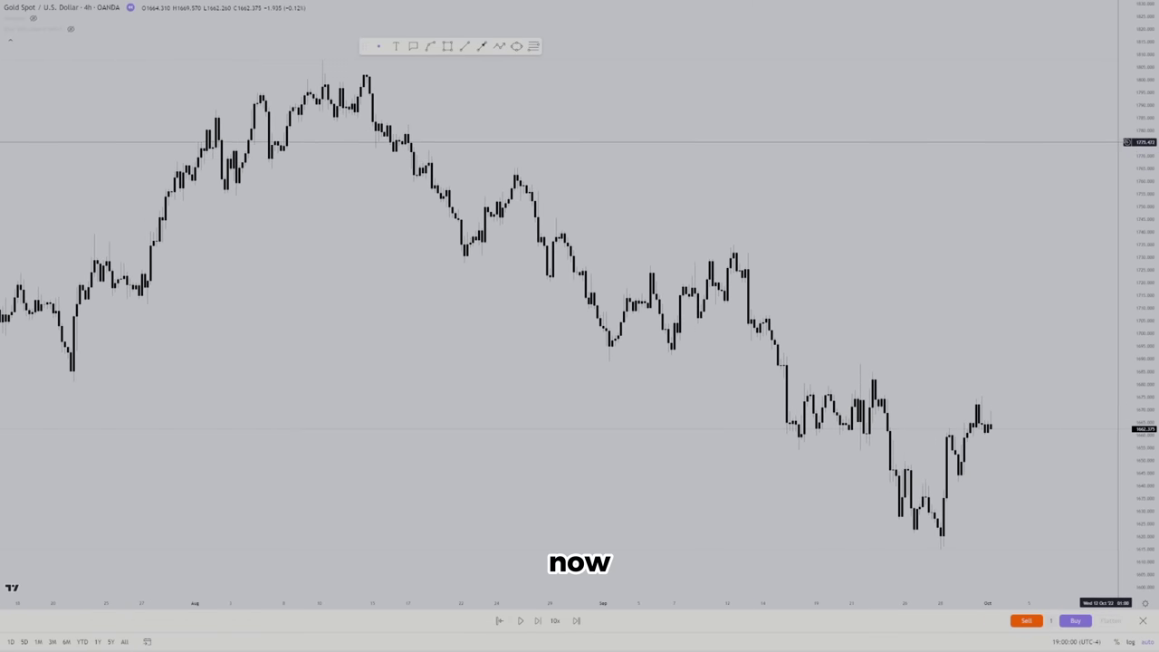
pyautogui.moveTo(1138, 145); pyautogui.dragTo(1137, 159)
pyautogui.moveTo(846, 136); pyautogui.dragTo(803, 144)
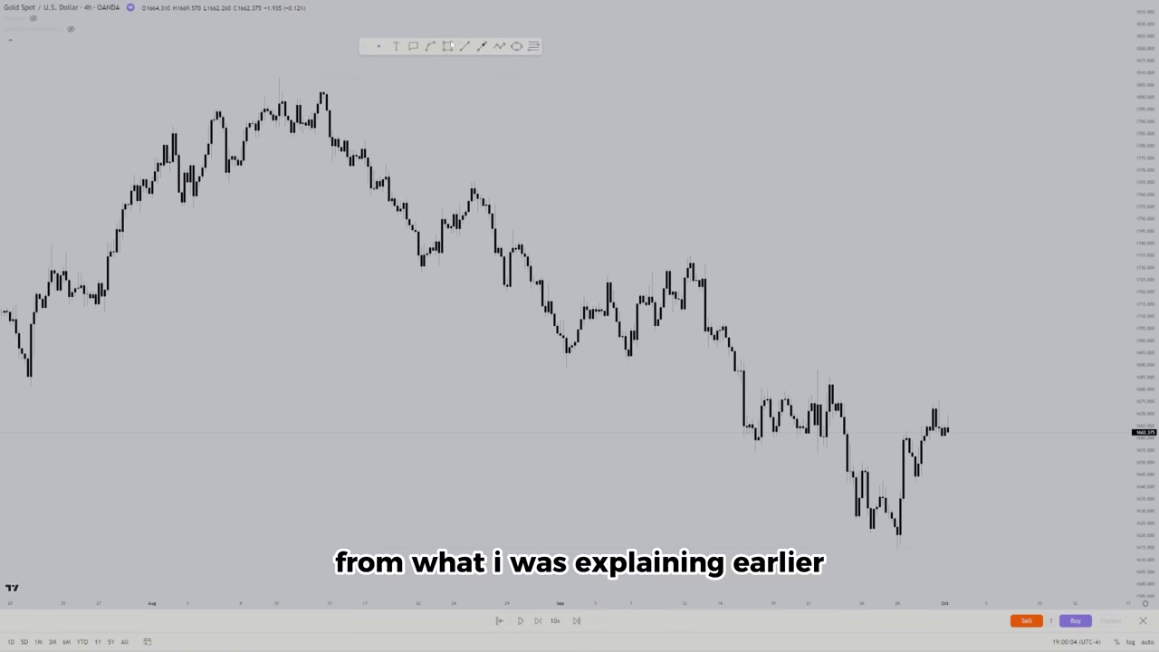
# Trace the real decline with a zigzag path from the mid-August high near 1,802 through its swings to the early-September low near 1,698
pyautogui.click(322, 93)
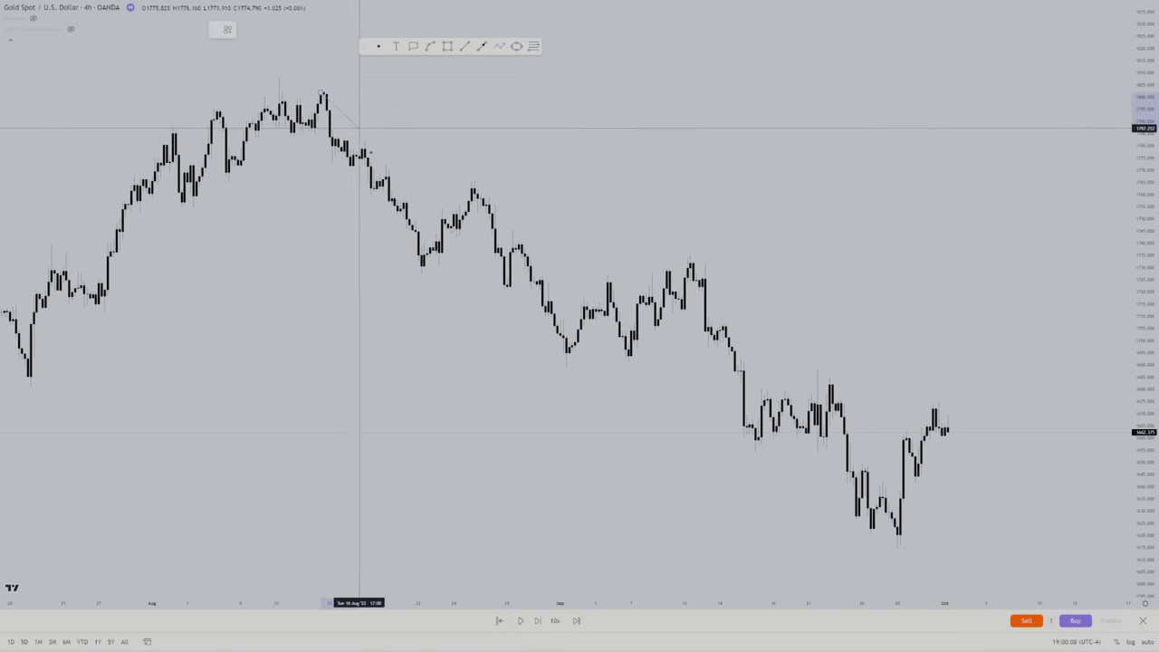
pyautogui.click(423, 261)
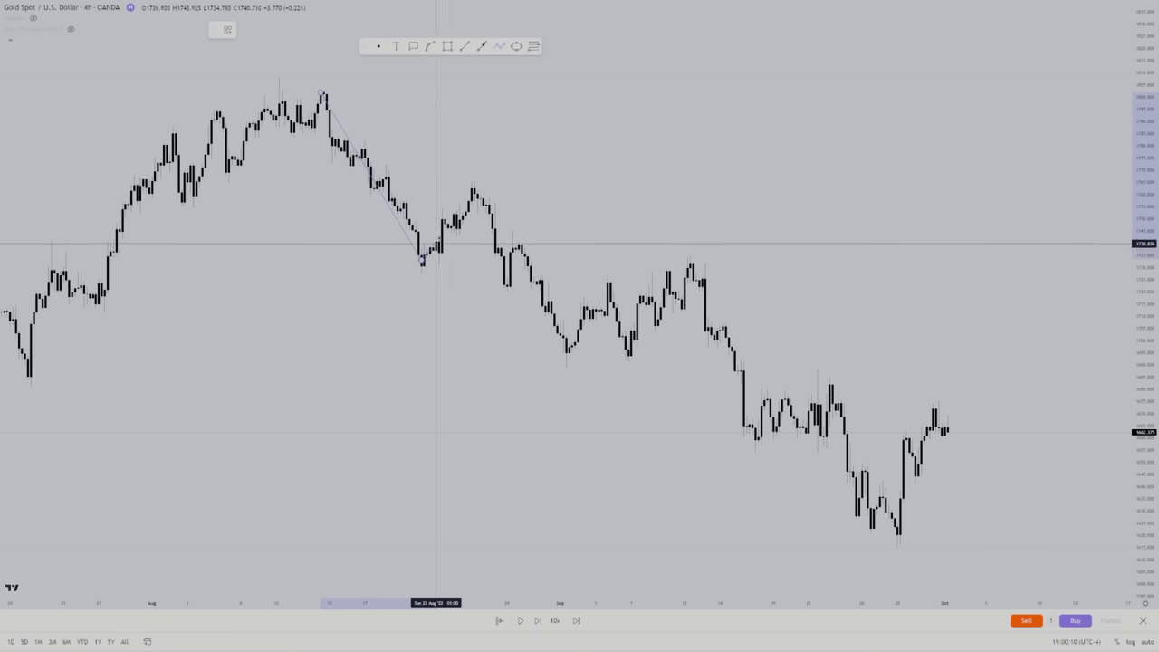
pyautogui.click(472, 192)
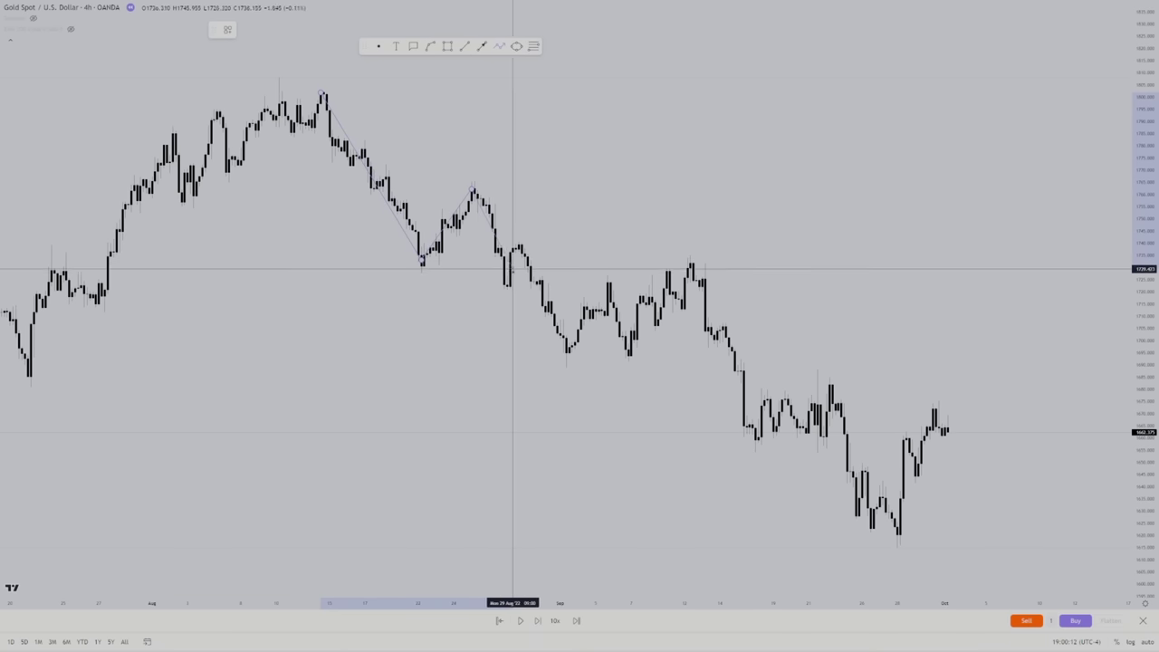
pyautogui.click(504, 289)
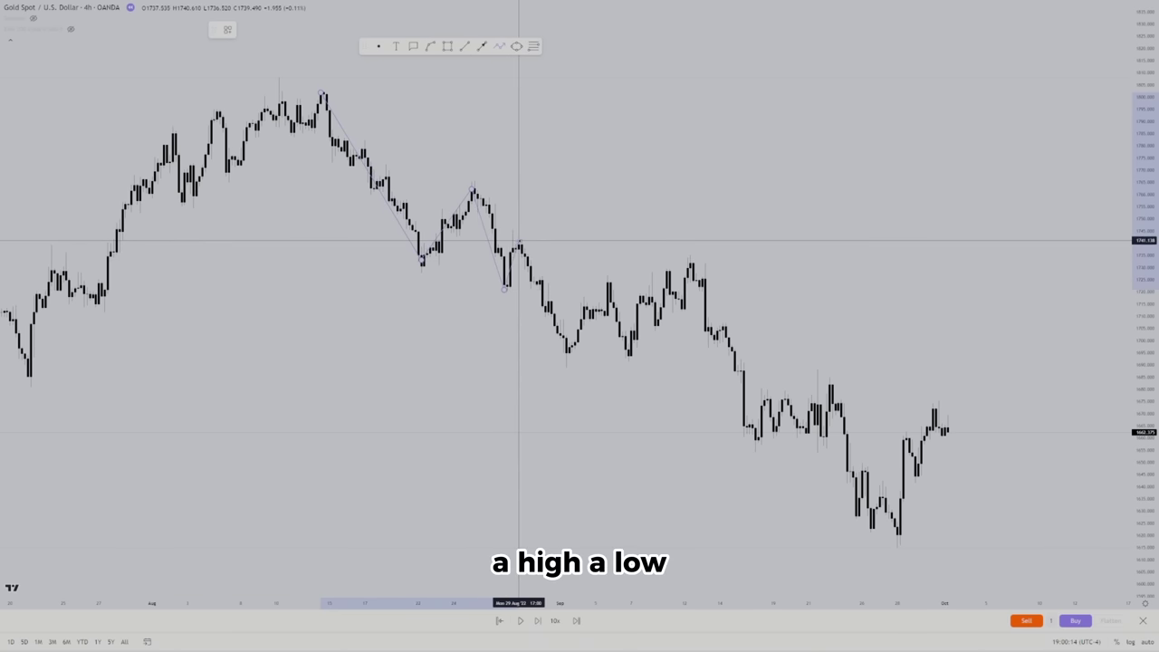
pyautogui.click(521, 264)
pyautogui.click(568, 346)
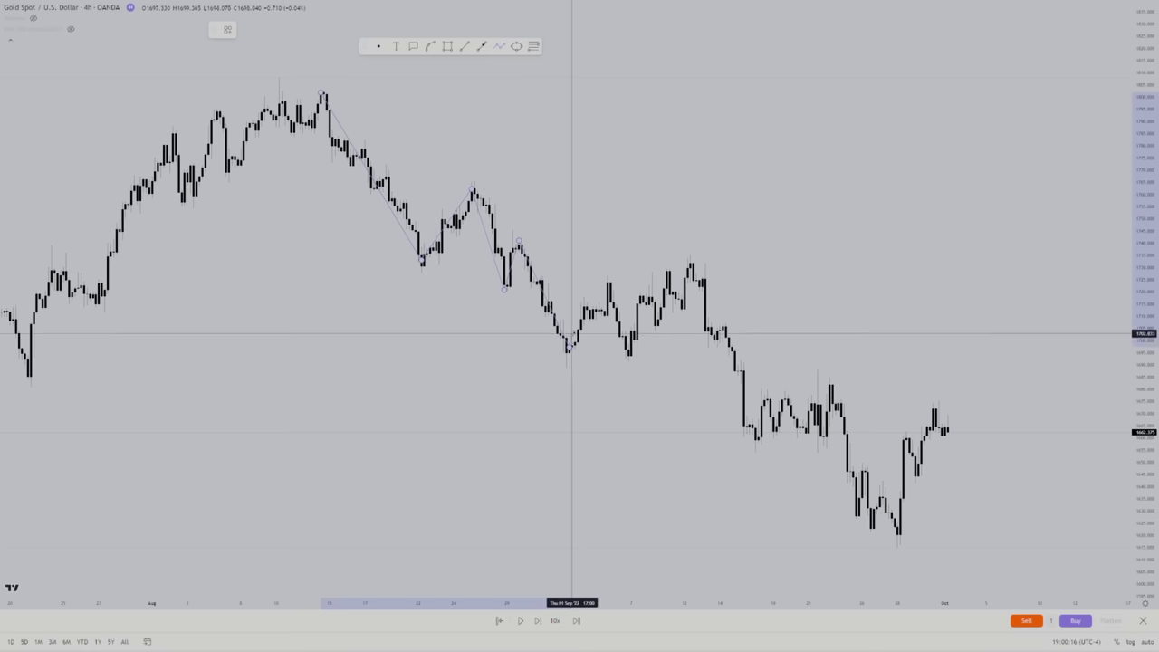
# Extend the path through the highs near 1,732, 1,682 and 1,672 and the lows between them, ending at the latest candle
pyautogui.click(691, 263)
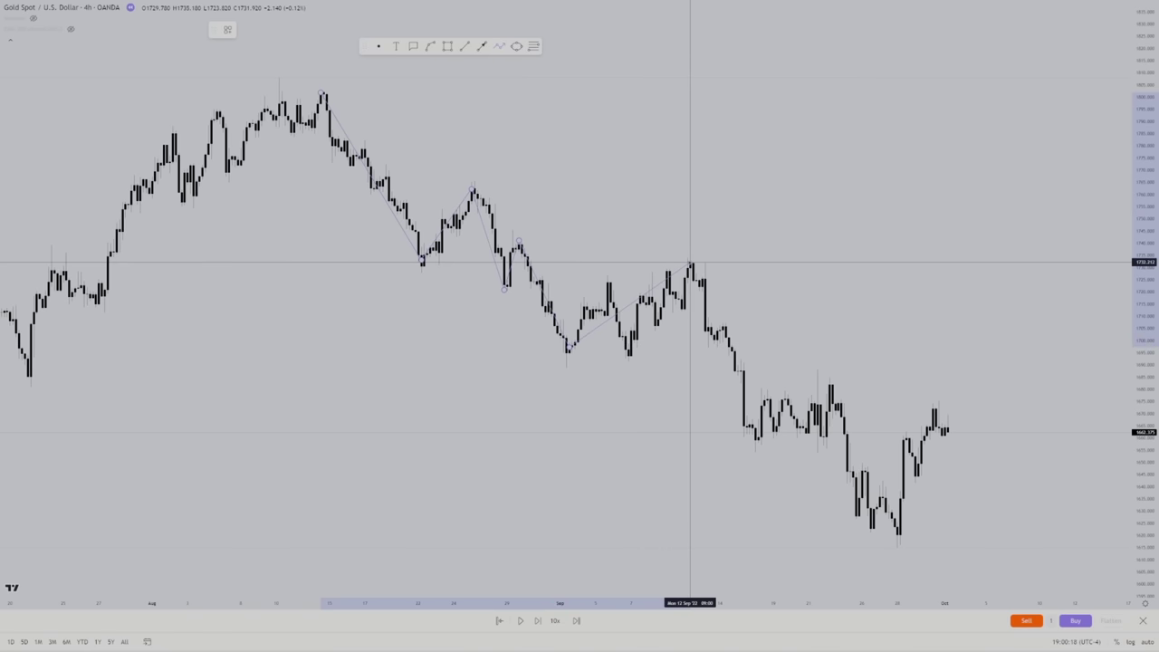
pyautogui.click(759, 437)
pyautogui.click(826, 384)
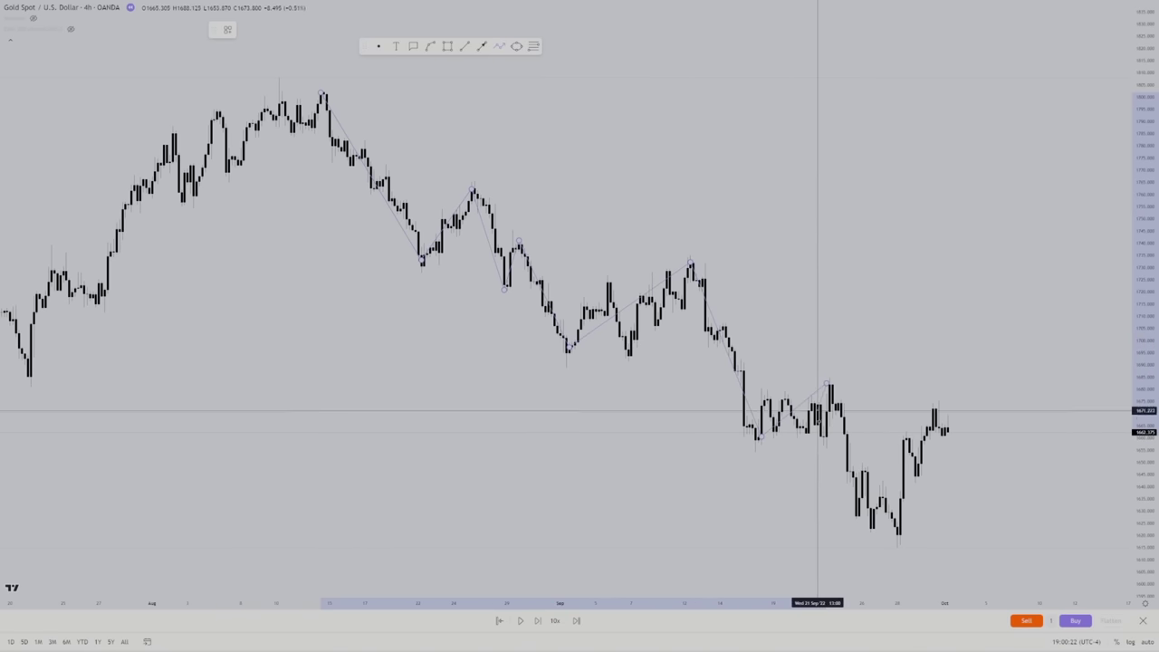
pyautogui.click(901, 531)
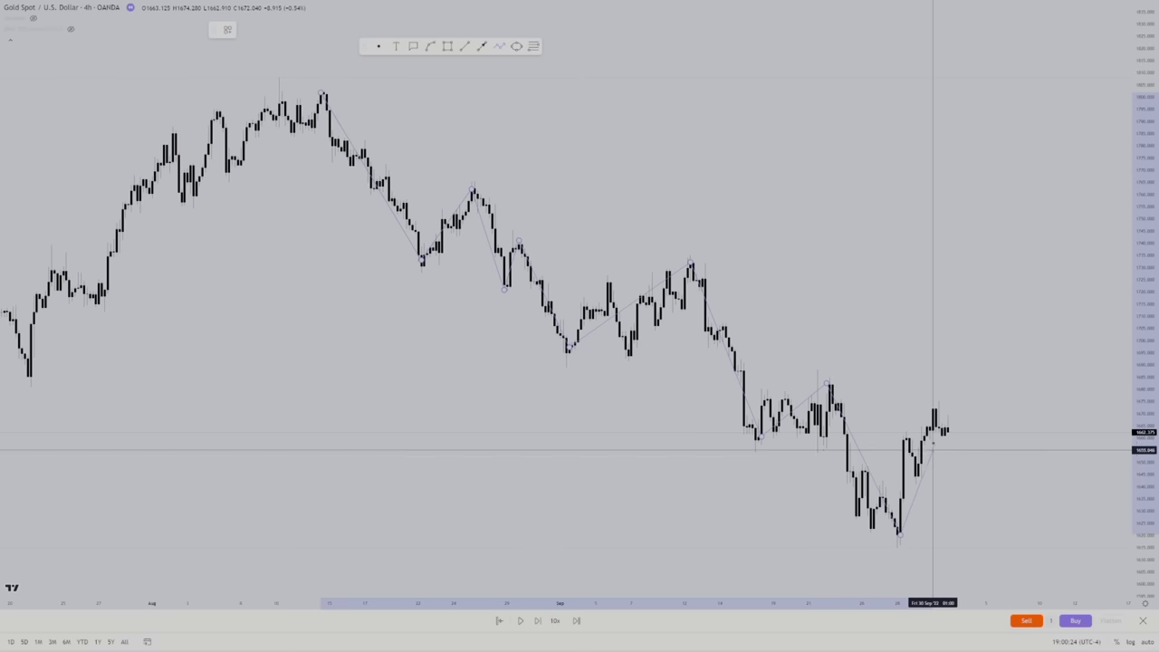
pyautogui.click(942, 420)
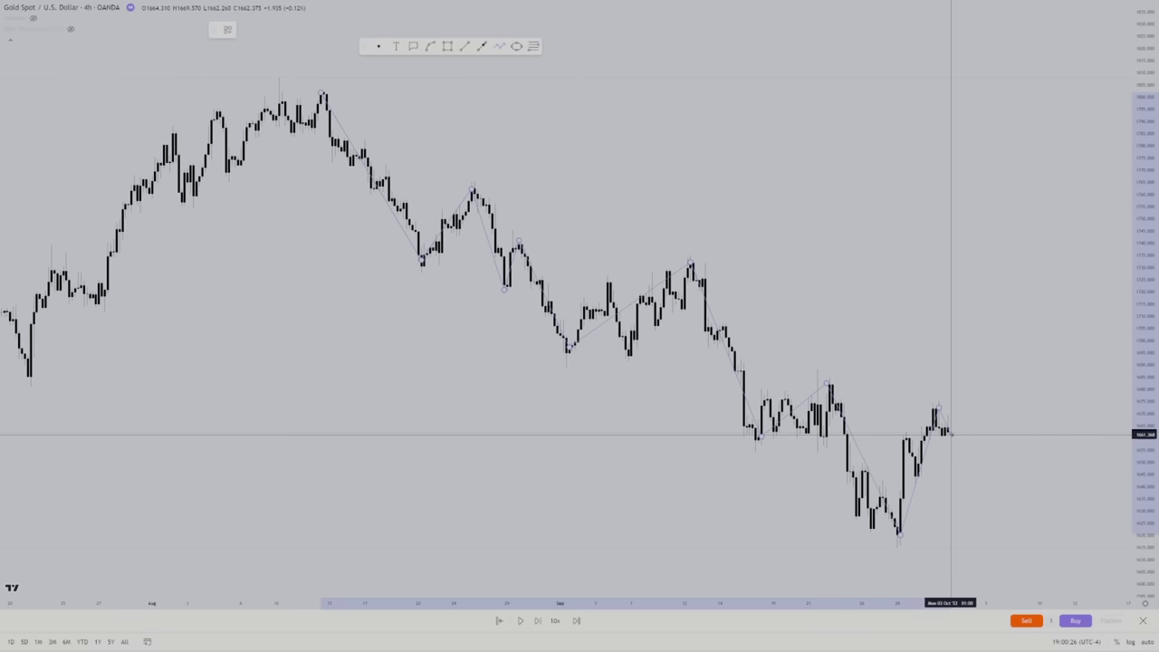
pyautogui.click(1015, 354)
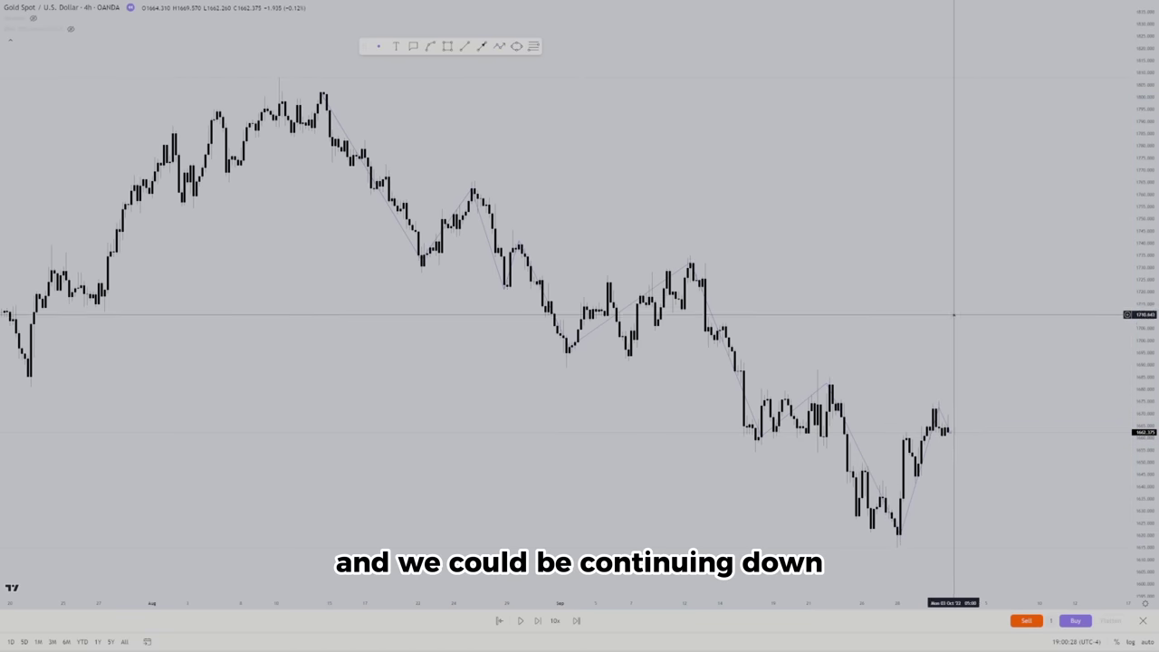
# Delete the zigzag path traced over the candles
pyautogui.scroll(-2, 875, 290)
pyautogui.scroll(2, 881, 284)
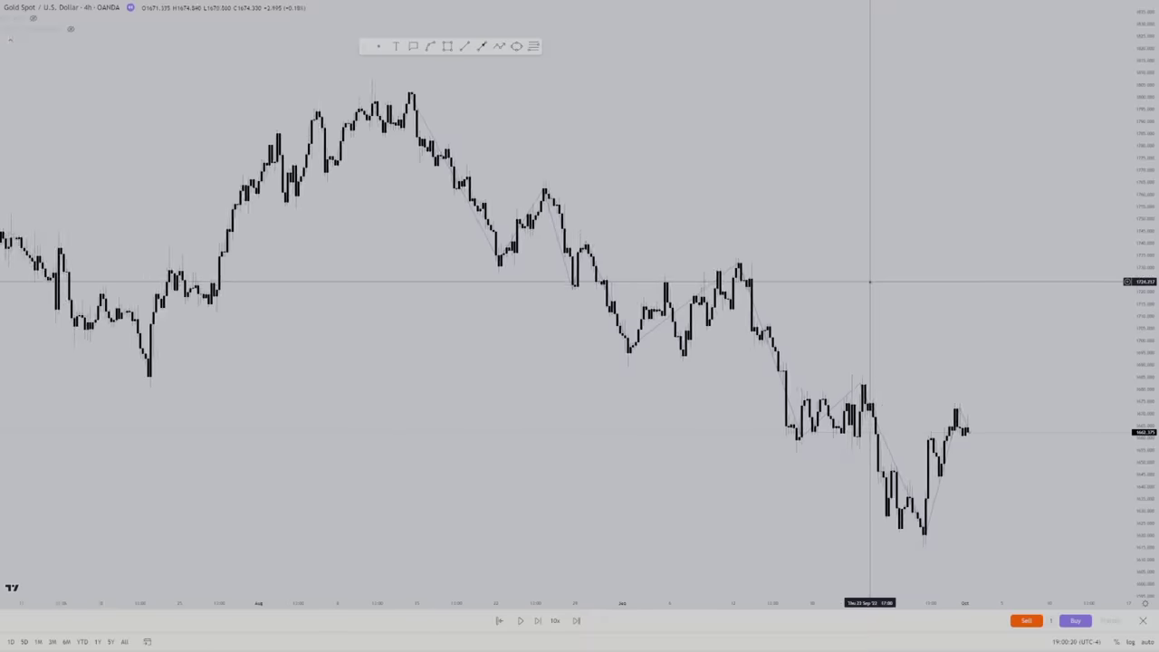
pyautogui.click(940, 410)
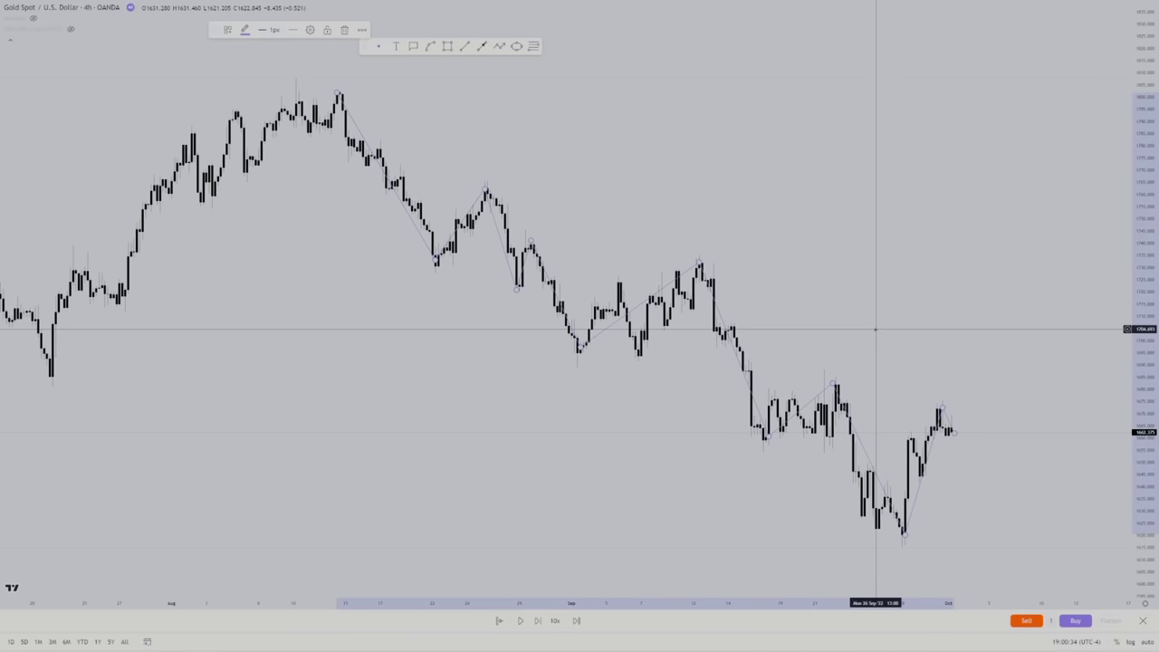
pyautogui.press('Delete')
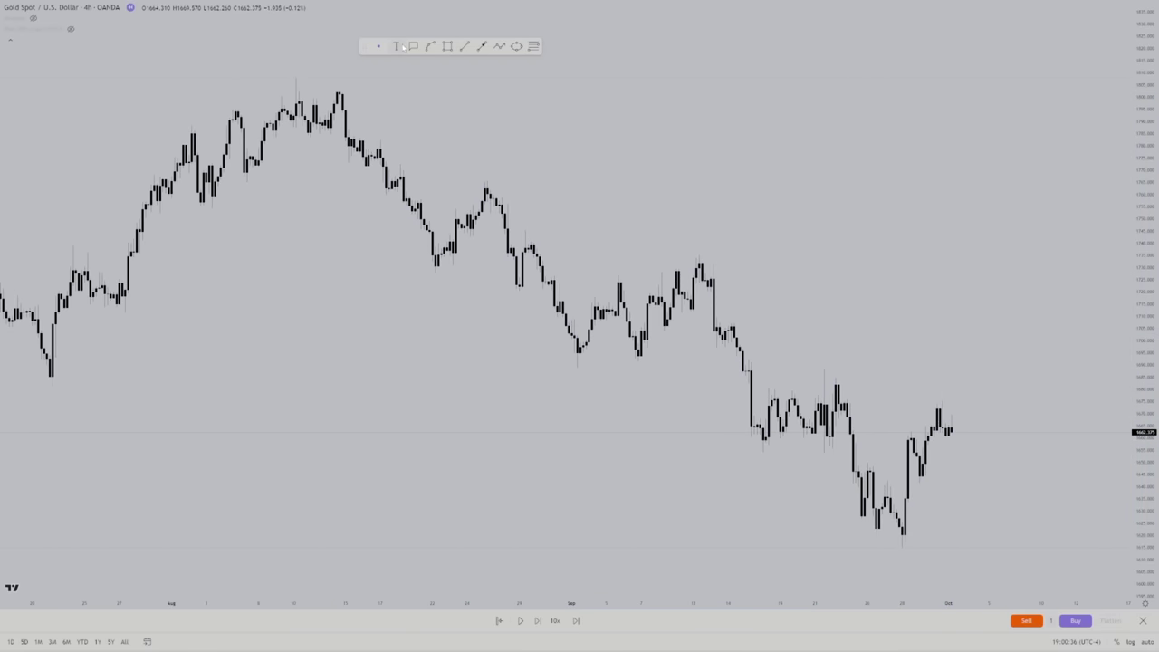
# Add a "Downtrend" text label above the falling candles and position it in the empty space over early September
pyautogui.click(396, 47)
pyautogui.click(570, 190)
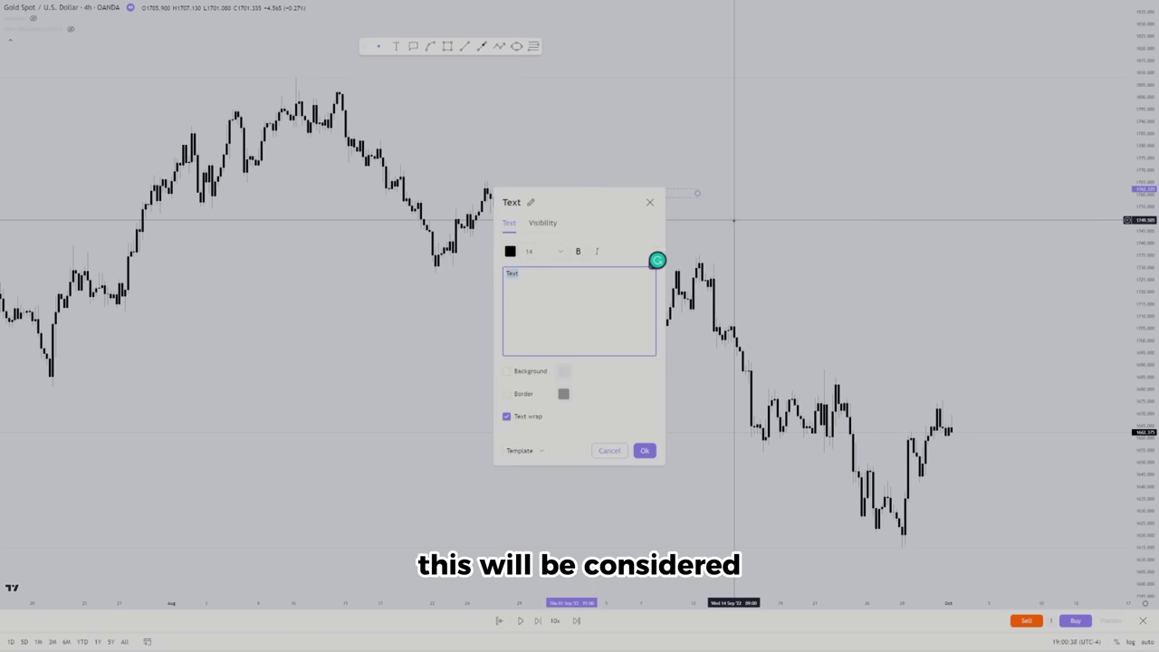
pyautogui.write('Downtrend')
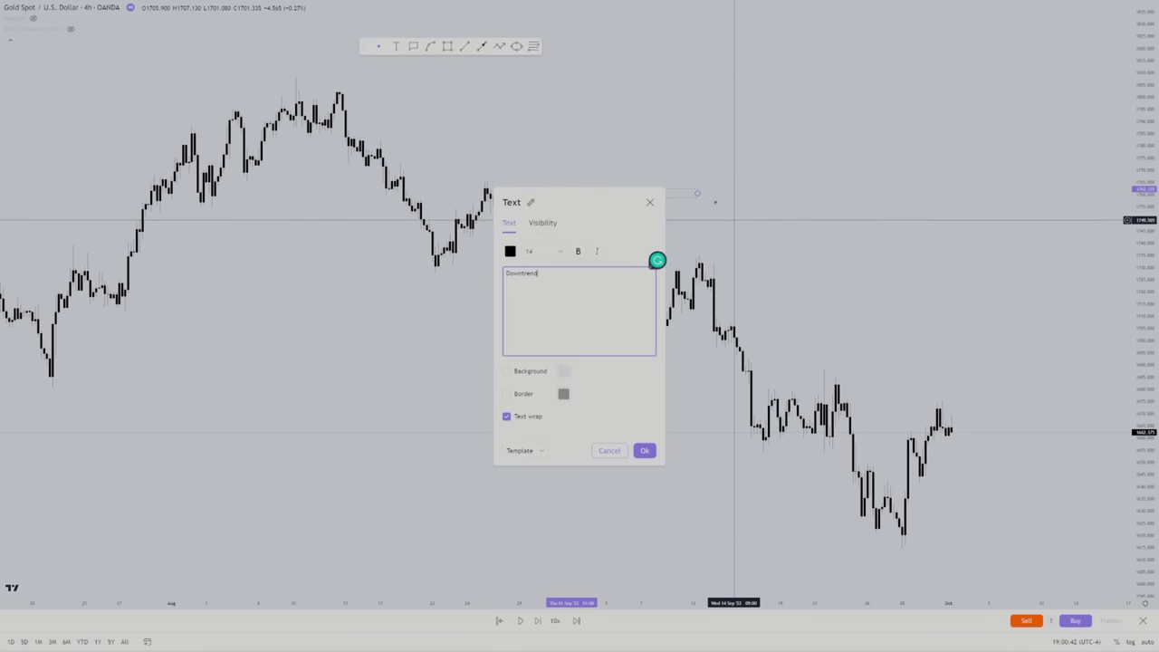
pyautogui.click(679, 154)
pyautogui.moveTo(601, 197); pyautogui.dragTo(627, 206)
pyautogui.click(674, 130)
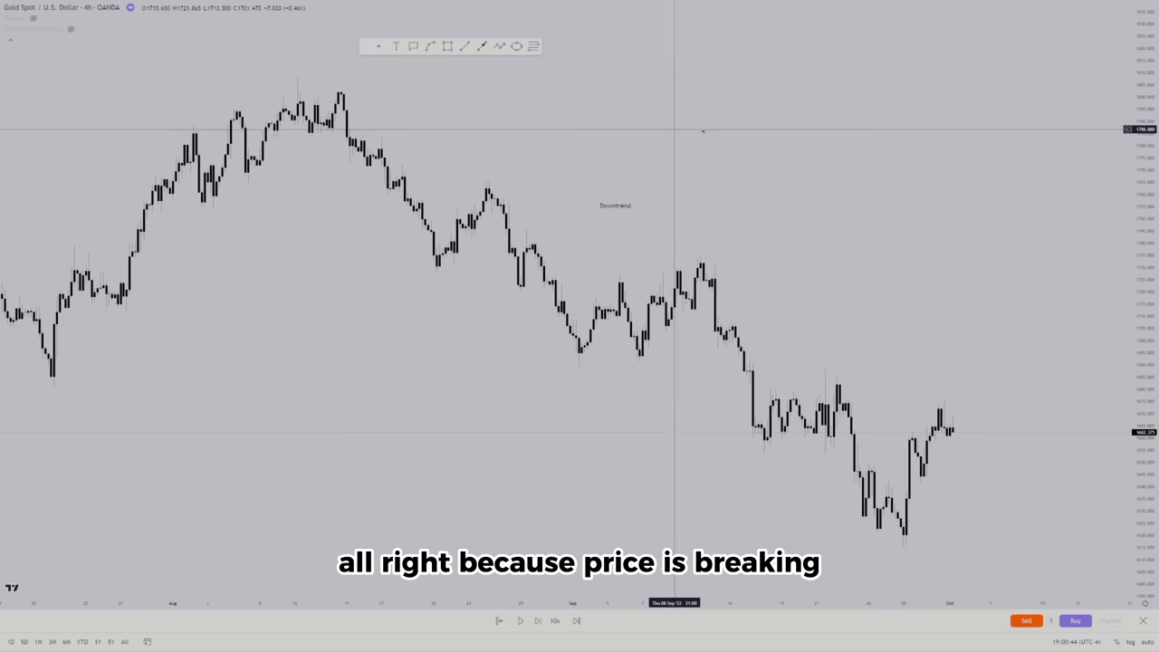
# Remove the "Downtrend" label and reframe the candles of the August to October decline
pyautogui.moveTo(720, 129); pyautogui.dragTo(648, 118)
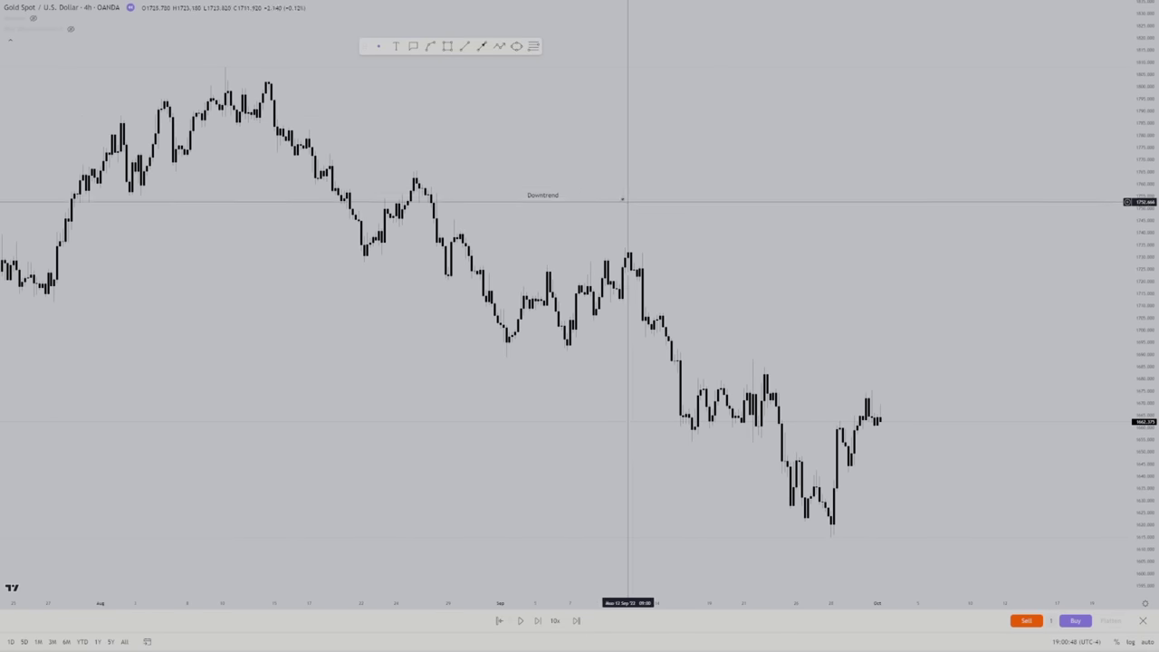
pyautogui.click(542, 195)
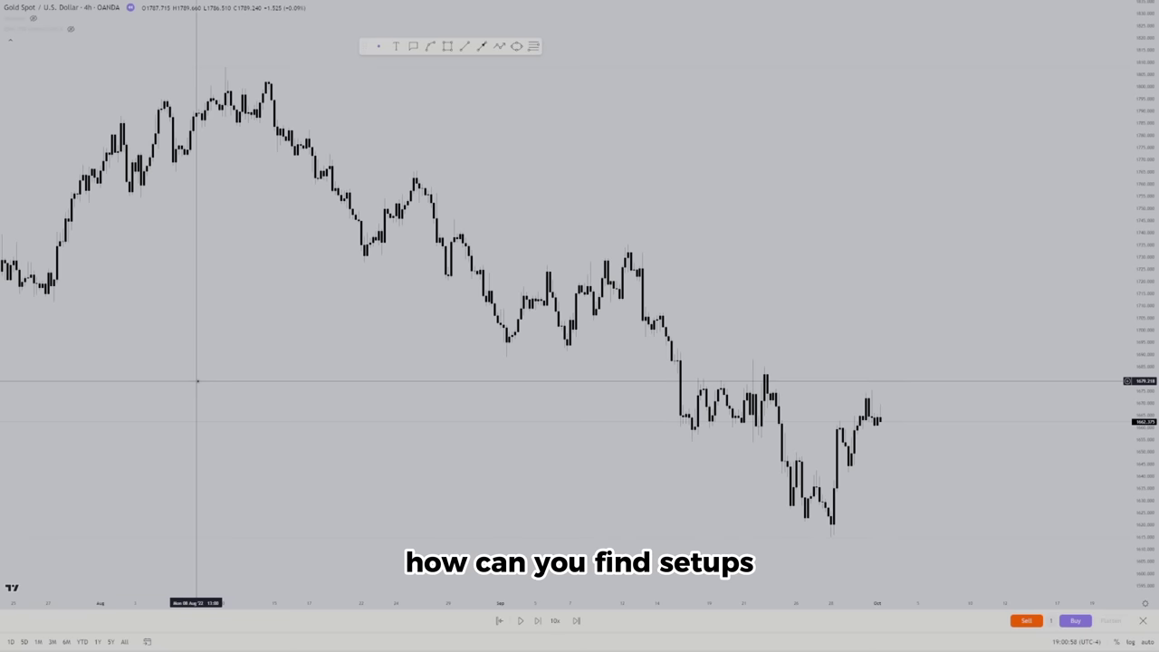
pyautogui.scroll(1, 194, 233)
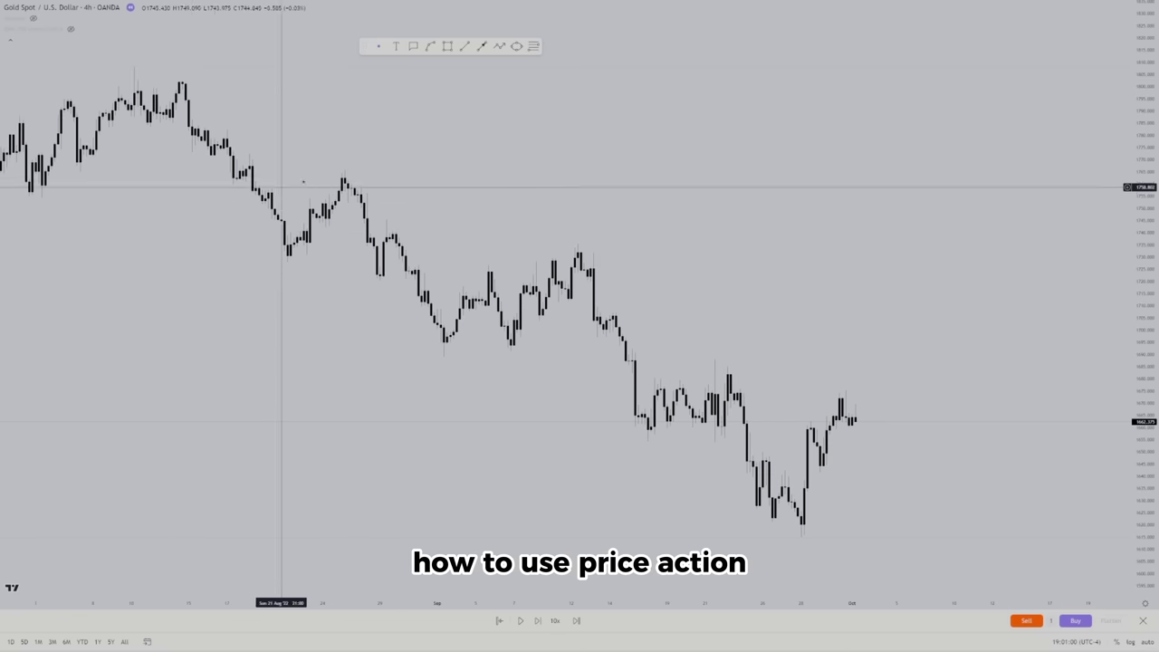
pyautogui.moveTo(277, 313); pyautogui.dragTo(391, 337)
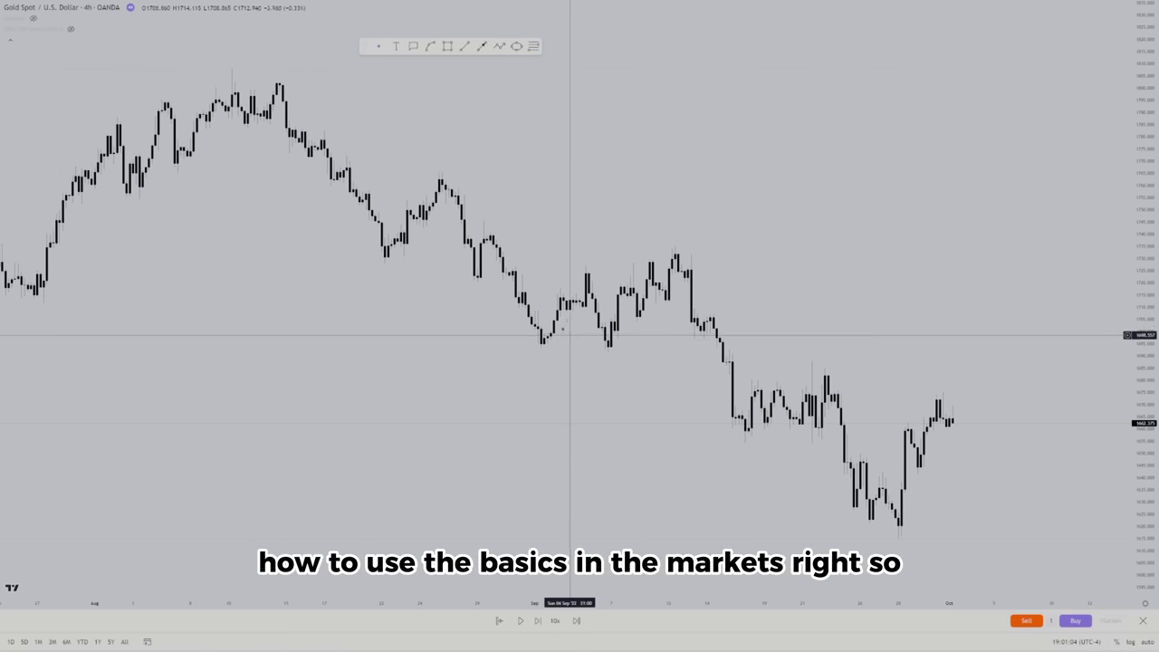
pyautogui.scroll(-1, 562, 338)
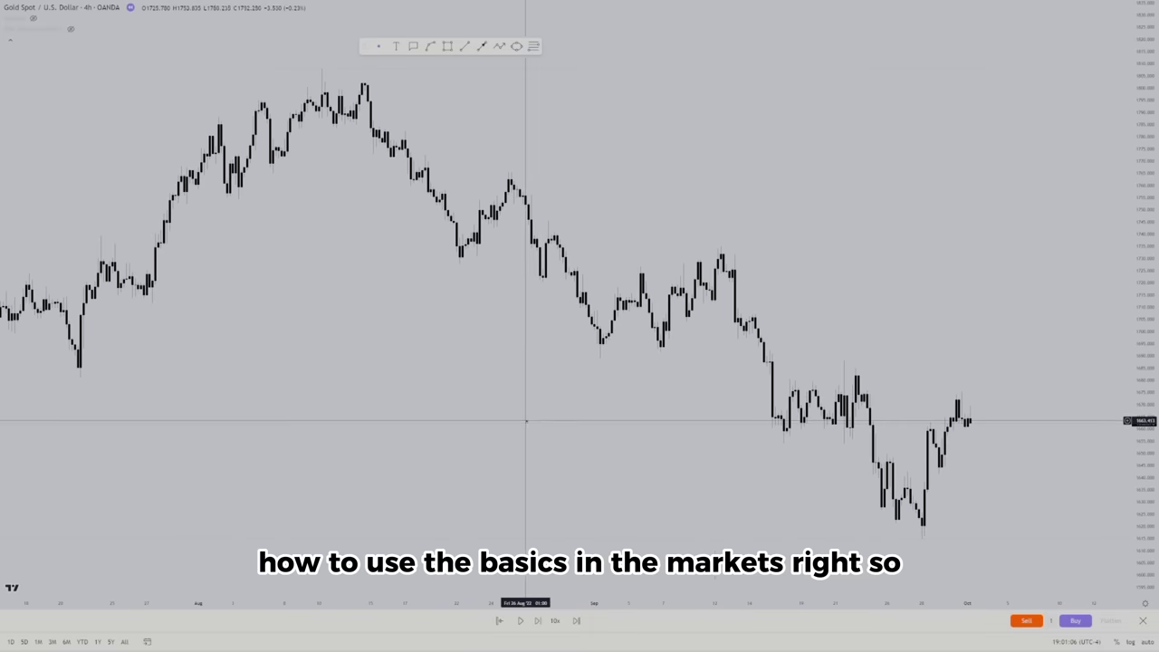
pyautogui.scroll(2, 562, 416)
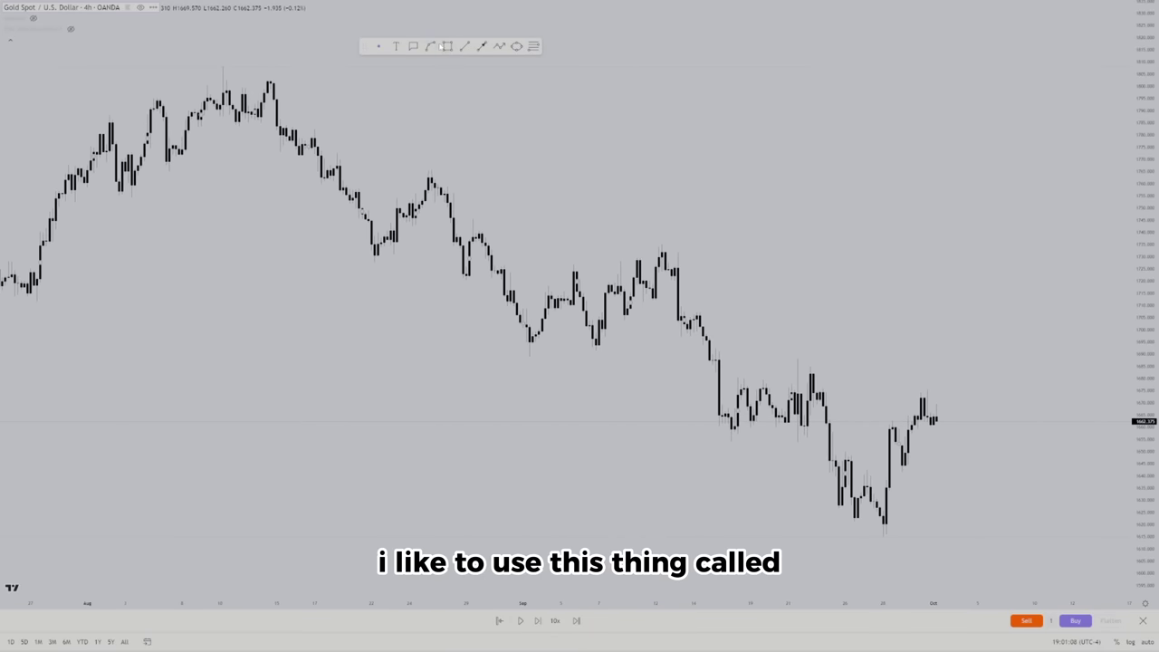
# Add a callout reading "ICC" in the empty space above the early-September candles and delete it again
pyautogui.click(413, 46)
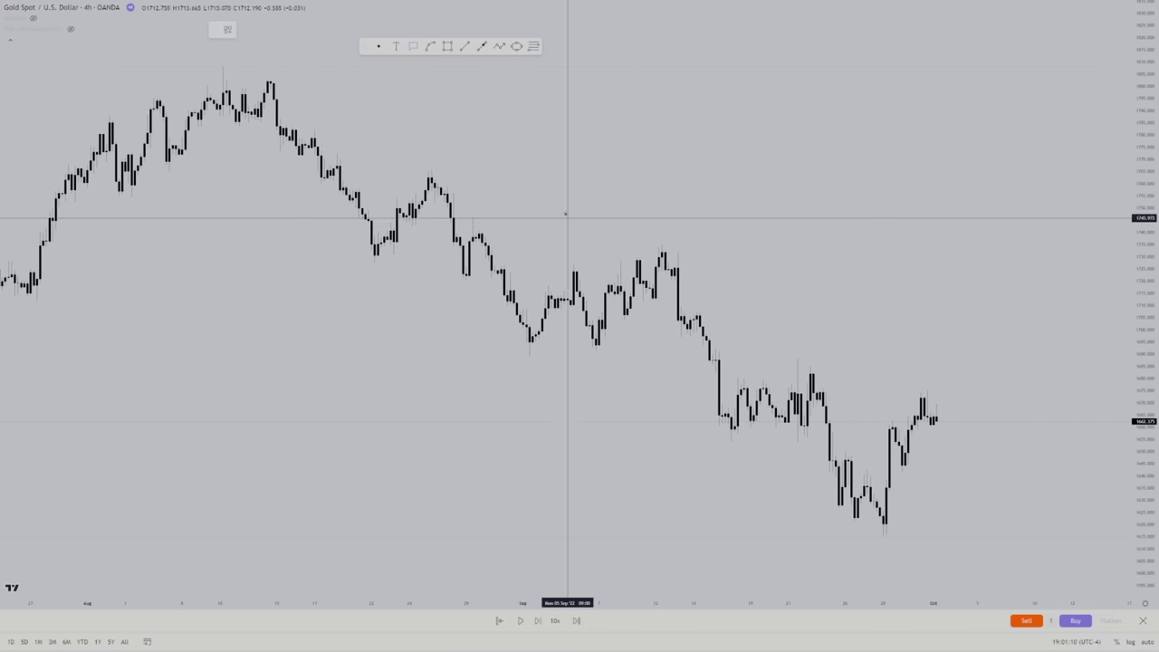
pyautogui.click(571, 187)
pyautogui.click(621, 136)
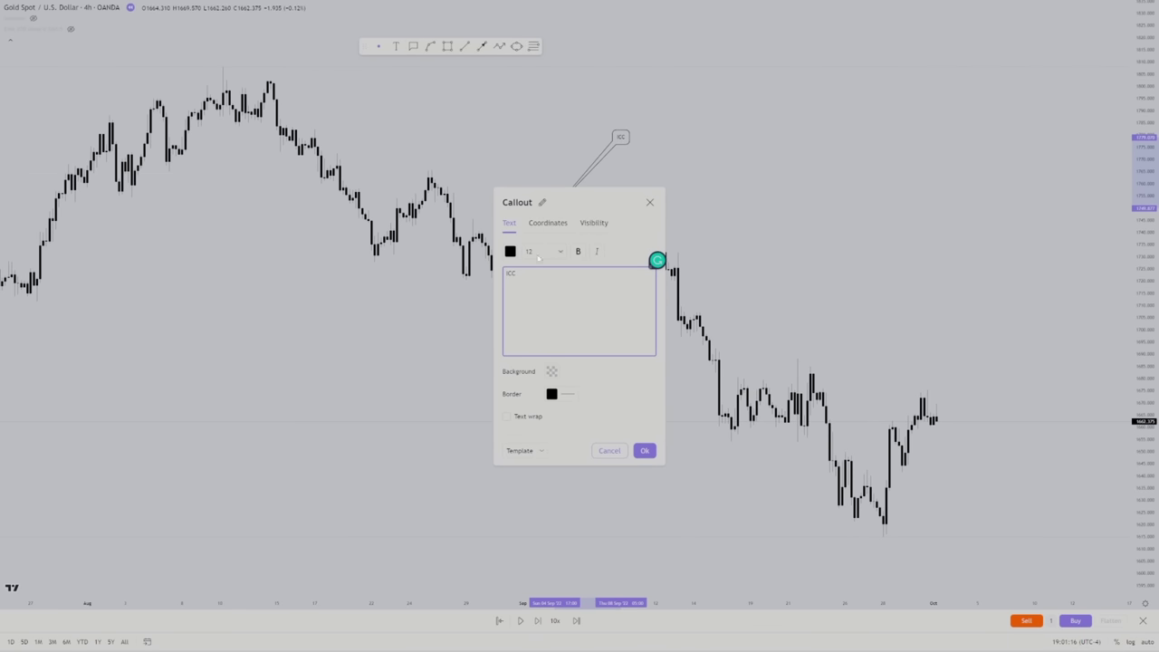
pyautogui.click(647, 450)
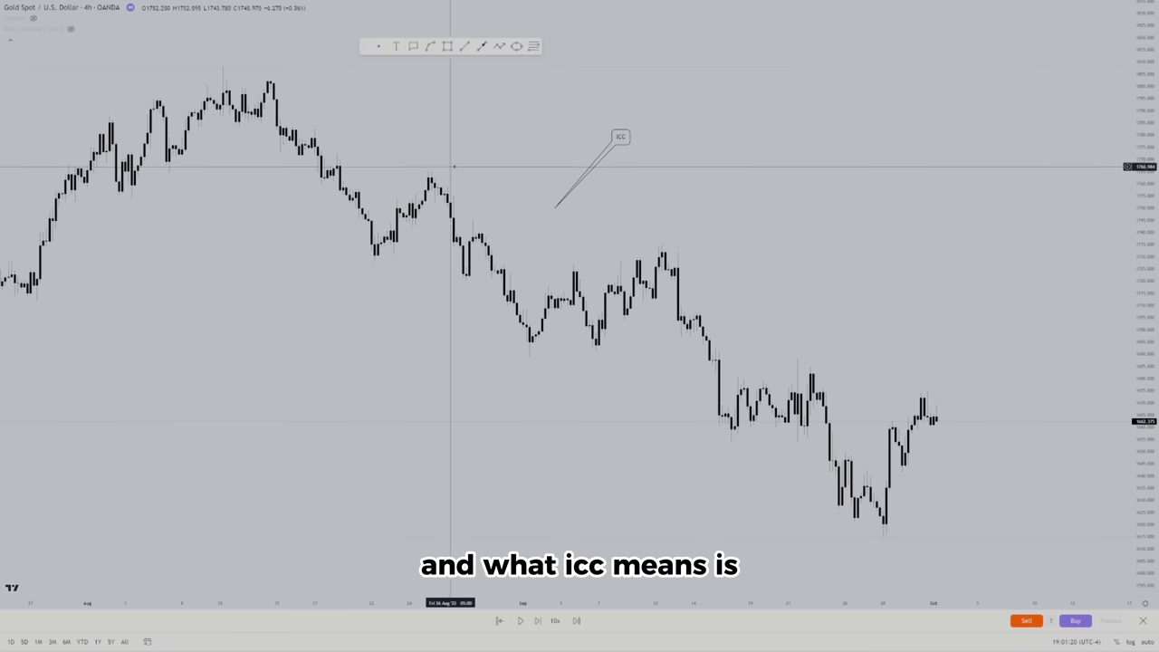
pyautogui.click(616, 143)
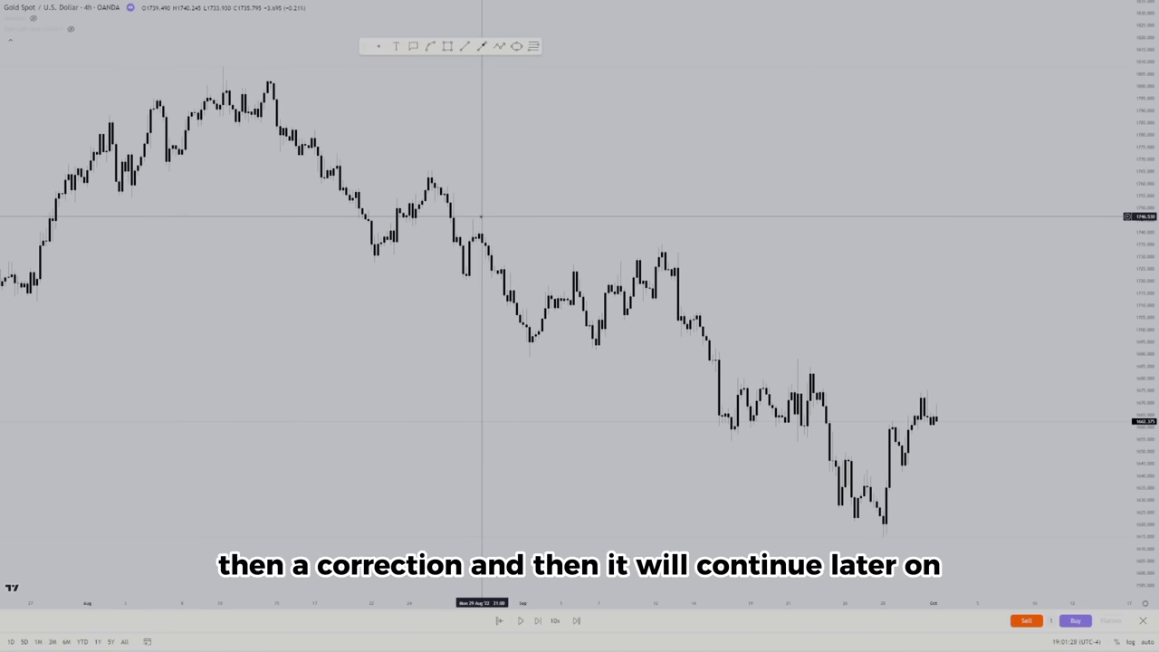
# Draw a thin rectangle across the late-August swing high near 1,765, from about 23 August to 6 September
pyautogui.moveTo(404, 341); pyautogui.dragTo(458, 349)
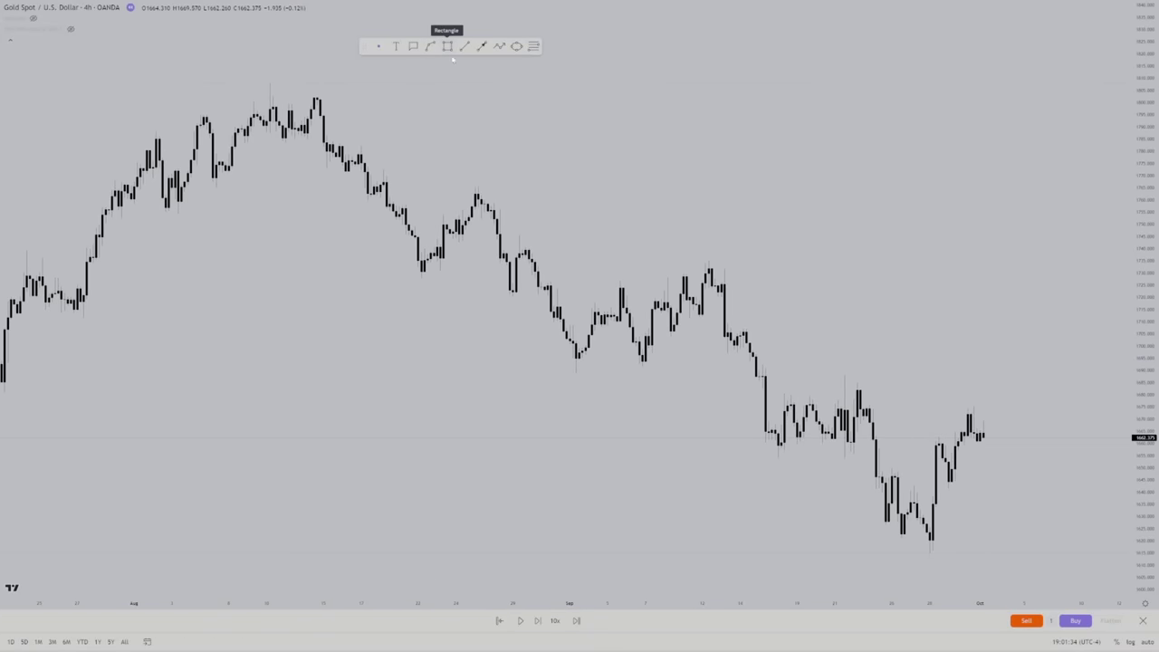
pyautogui.moveTo(636, 166); pyautogui.dragTo(453, 197)
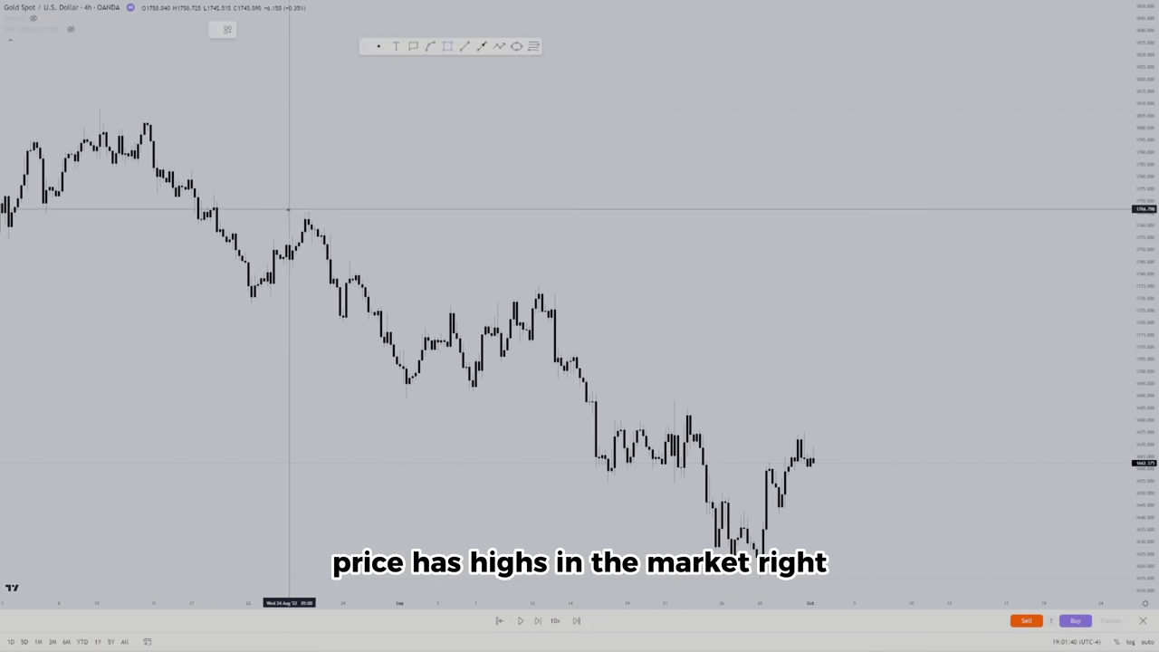
pyautogui.moveTo(276, 219)
pyautogui.mouseDown()
pyautogui.moveTo(282, 177)
pyautogui.moveTo(450, 208)
pyautogui.mouseUp()
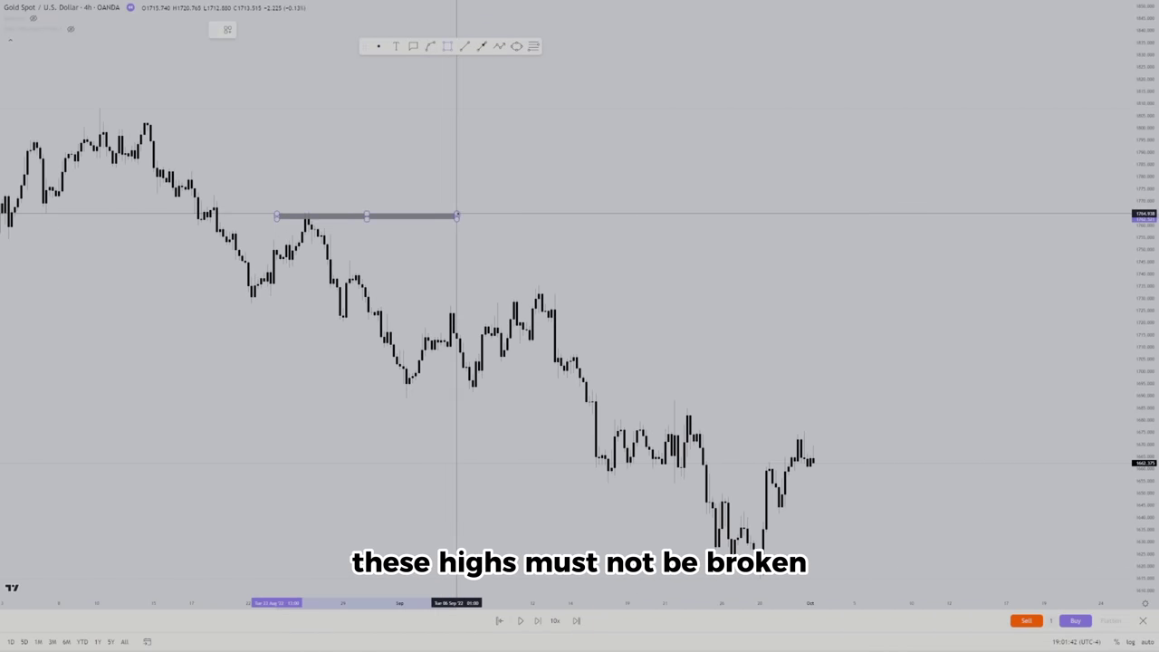
pyautogui.click(549, 284)
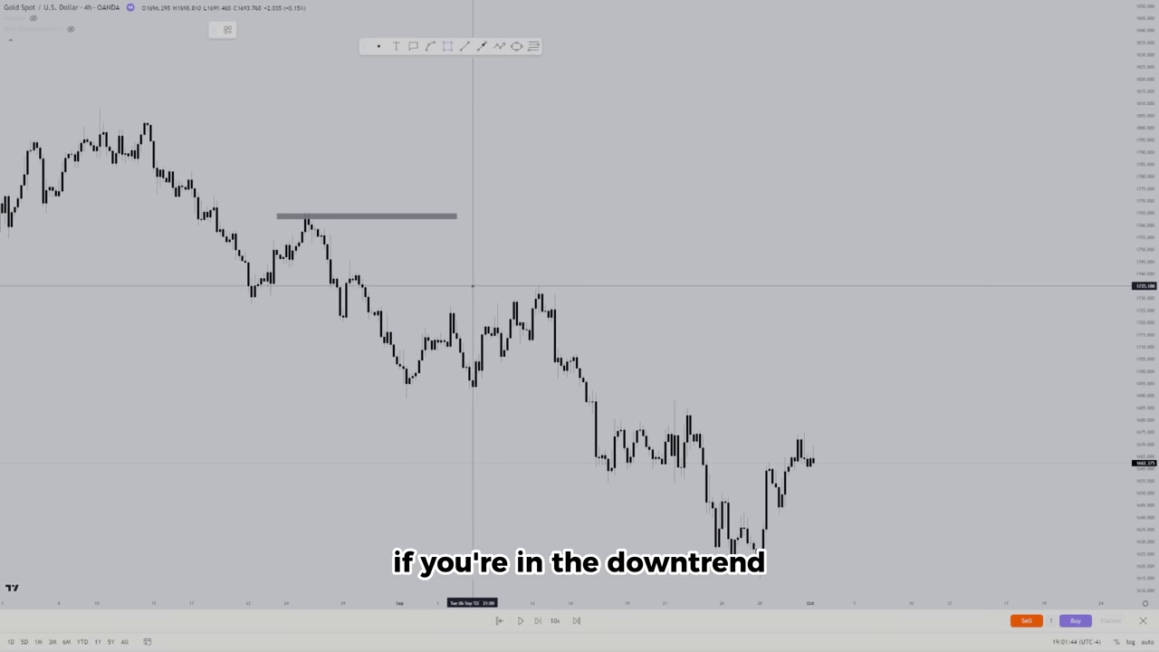
# Mark the mid-September high near 1,735 and the lower high around 22 September with thin rectangles
pyautogui.moveTo(441, 292)
pyautogui.mouseDown()
pyautogui.moveTo(455, 238)
pyautogui.moveTo(598, 287)
pyautogui.mouseUp()
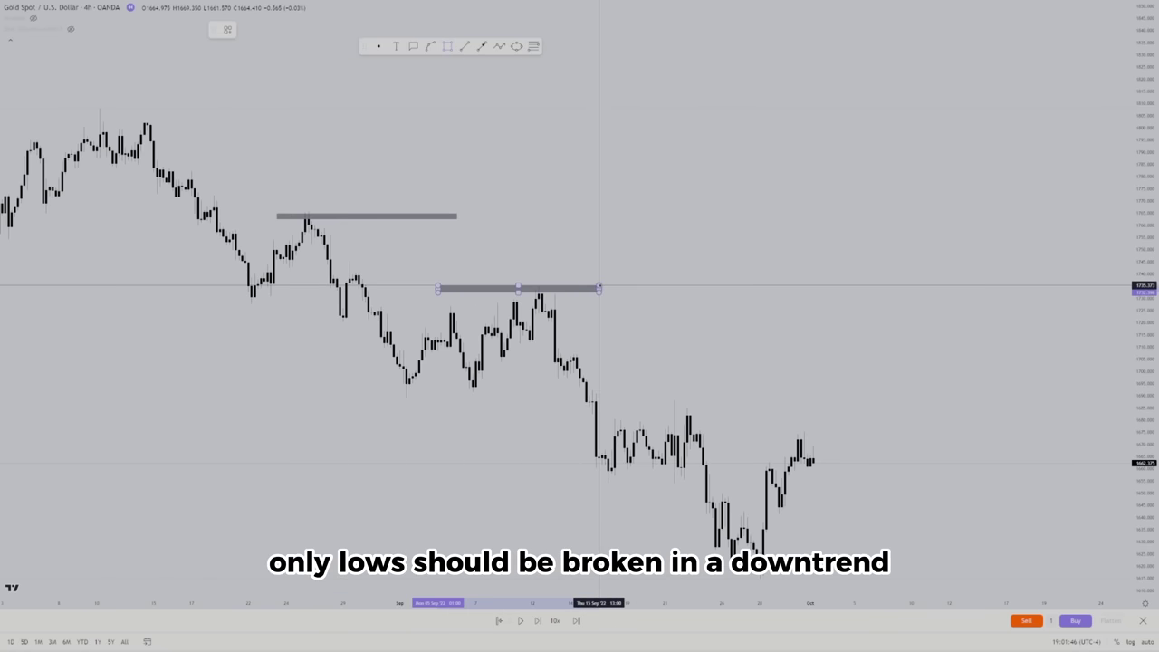
pyautogui.moveTo(623, 230); pyautogui.dragTo(540, 194)
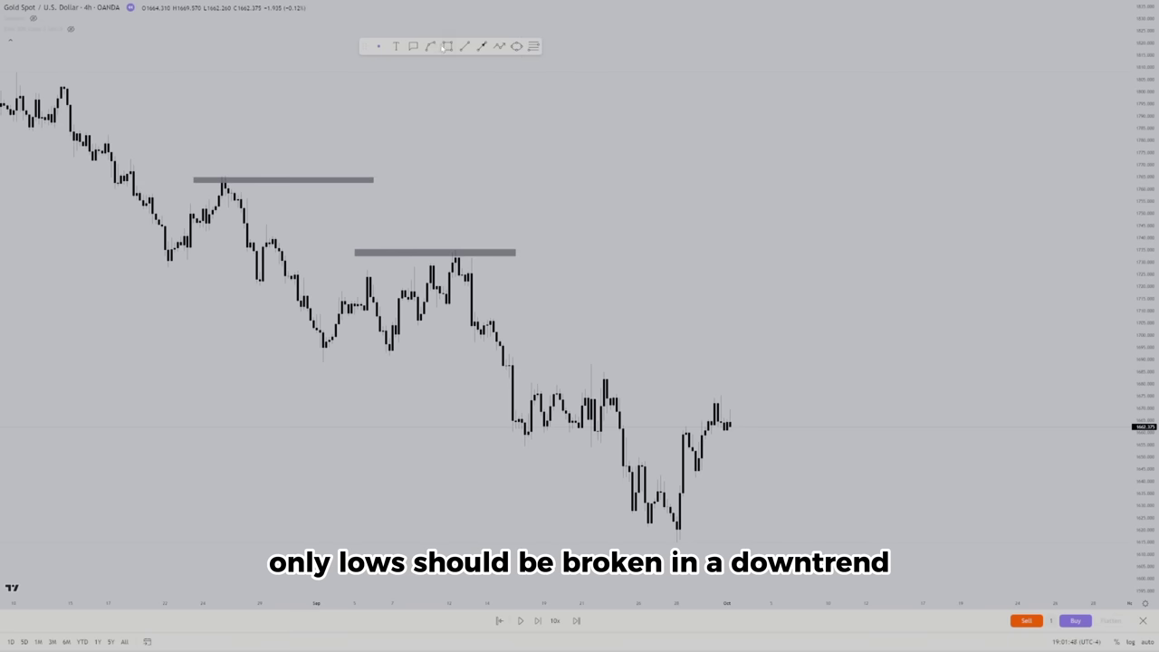
pyautogui.moveTo(528, 379); pyautogui.dragTo(659, 372)
pyautogui.click(664, 306)
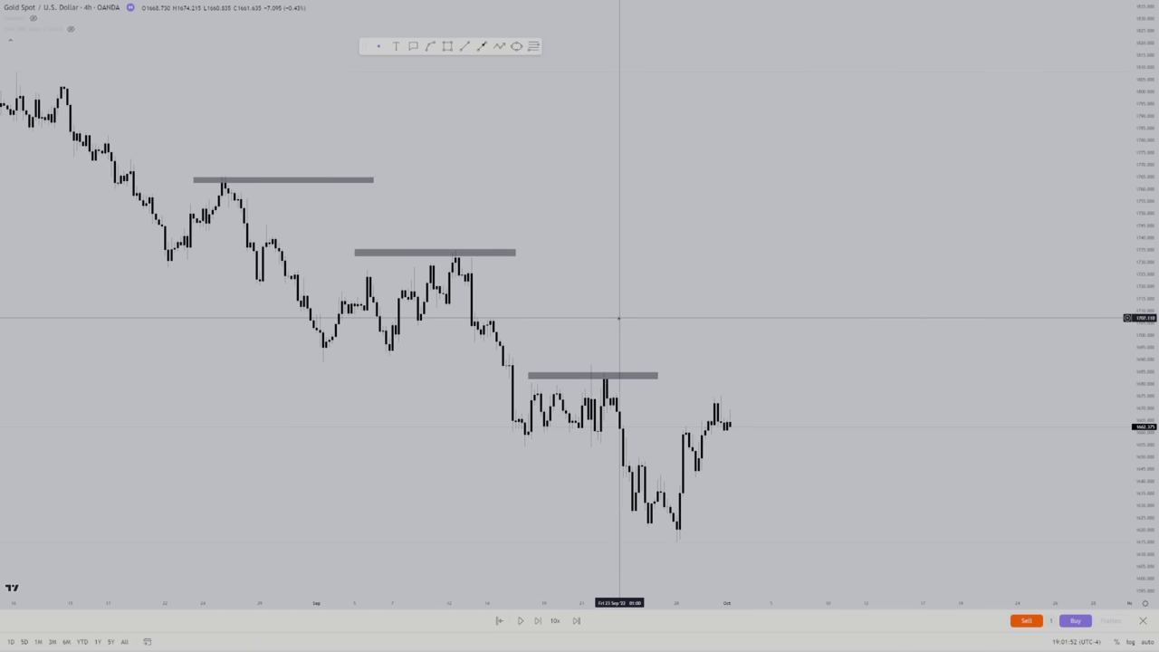
# Advance the bar replay by five candles, past the break above the 22 September high
pyautogui.moveTo(668, 329); pyautogui.dragTo(636, 305)
pyautogui.moveTo(722, 335); pyautogui.dragTo(710, 328)
pyautogui.scroll(1, 709, 328)
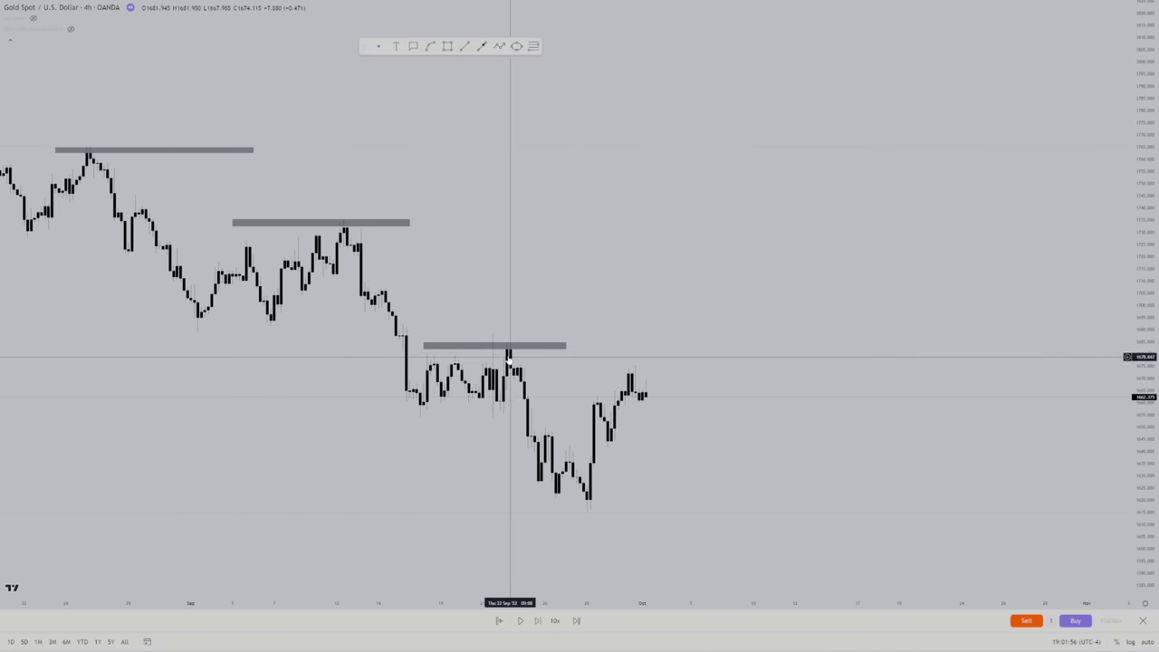
pyautogui.scroll(-1, 525, 375)
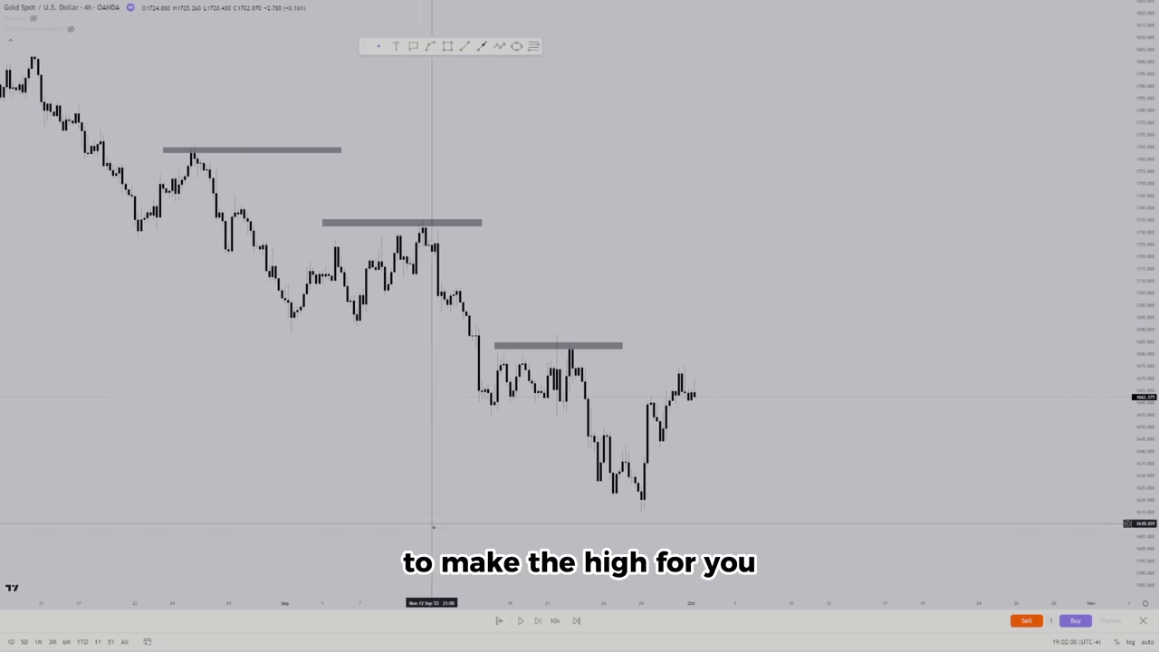
pyautogui.click(537, 621)
pyautogui.click(537, 621)
pyautogui.click(537, 622)
pyautogui.click(538, 621)
pyautogui.click(537, 621)
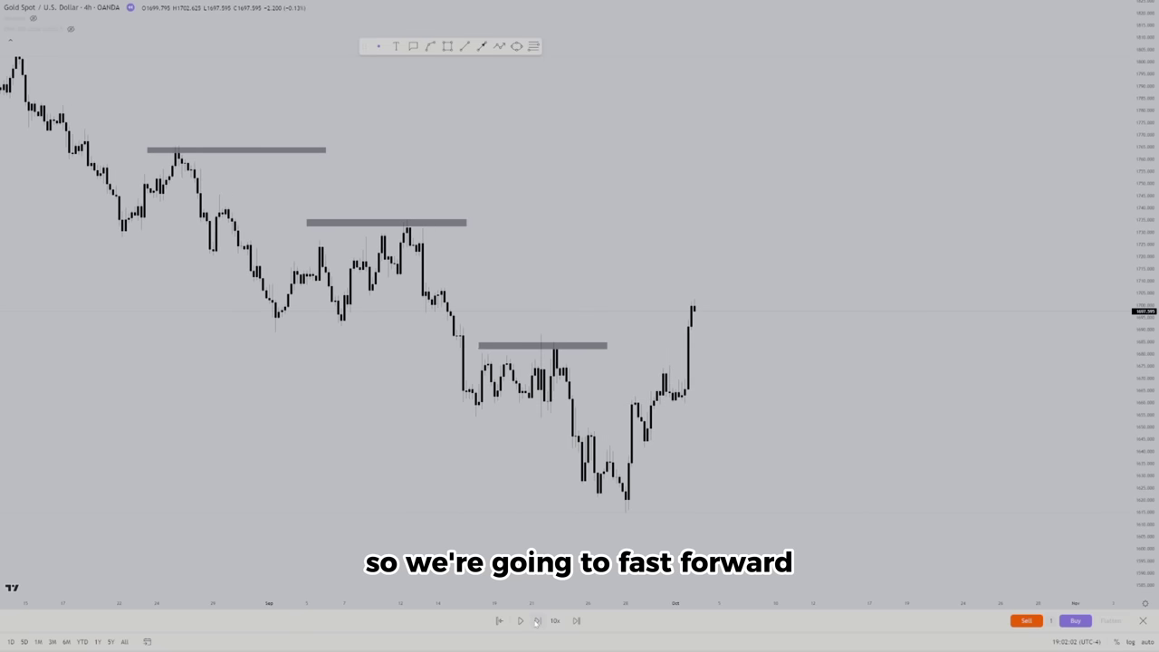
# Extend the rectangle at the 22 September high forward to about 14 October, narrowing it to a thin level
pyautogui.scroll(1, 774, 394)
pyautogui.scroll(1, 774, 395)
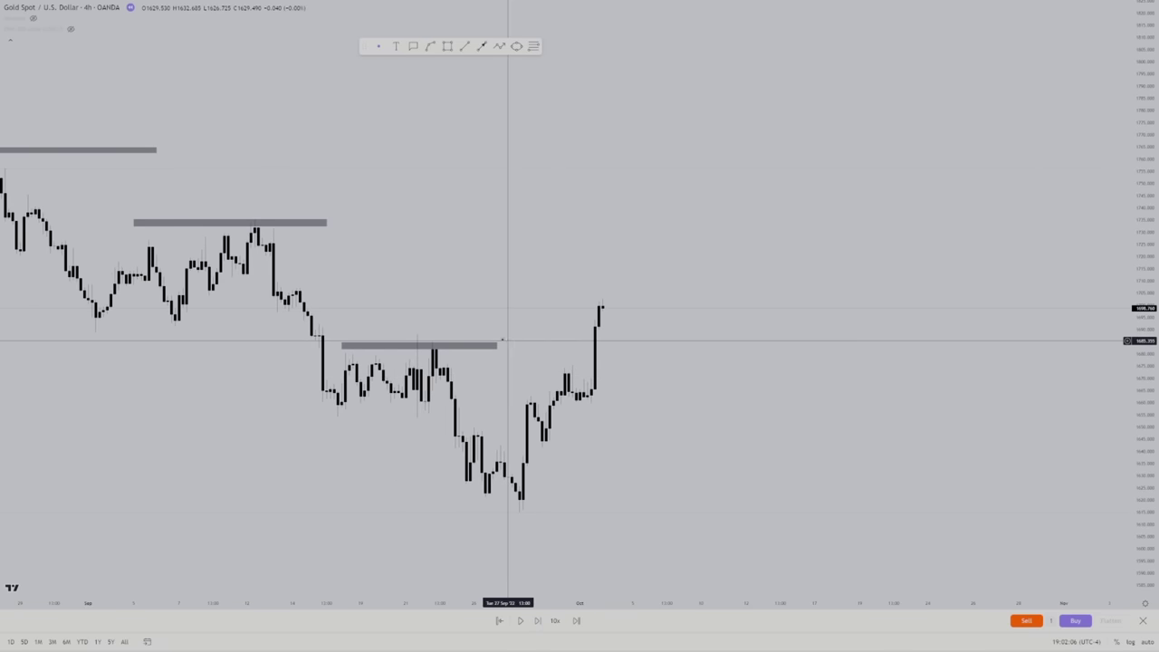
pyautogui.moveTo(496, 344); pyautogui.dragTo(796, 346)
pyautogui.click(771, 288)
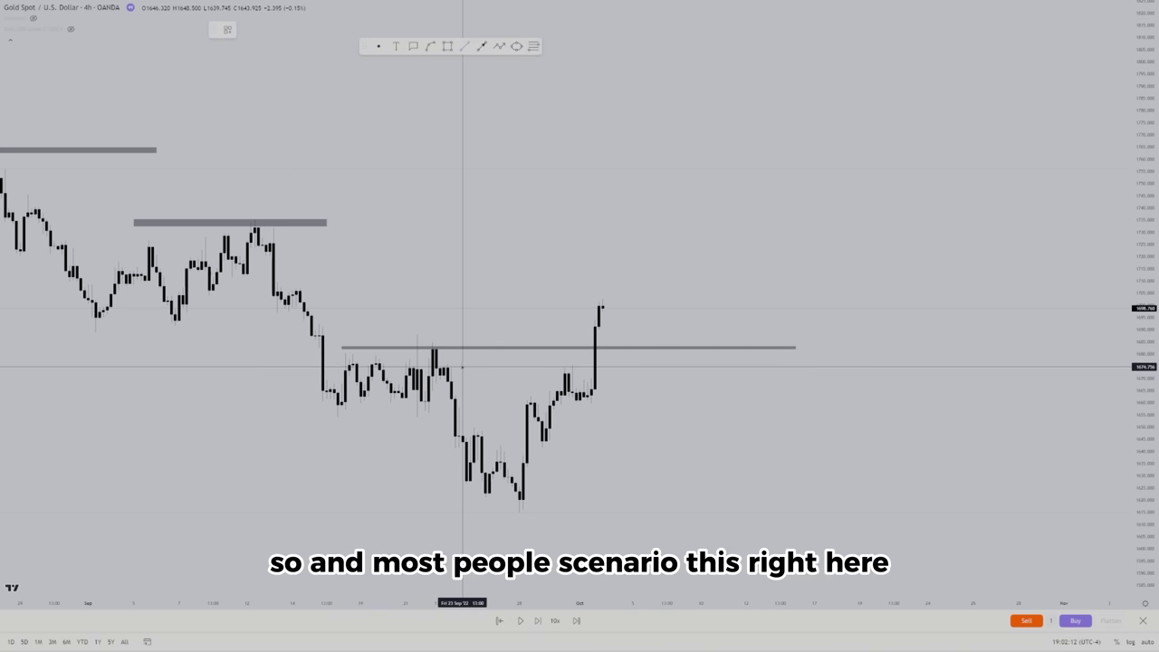
# Draw a horizontal trend line near 1,675 from 23 to 29 September labelled "bos", and an upward arrow above the broken level
pyautogui.click(562, 364)
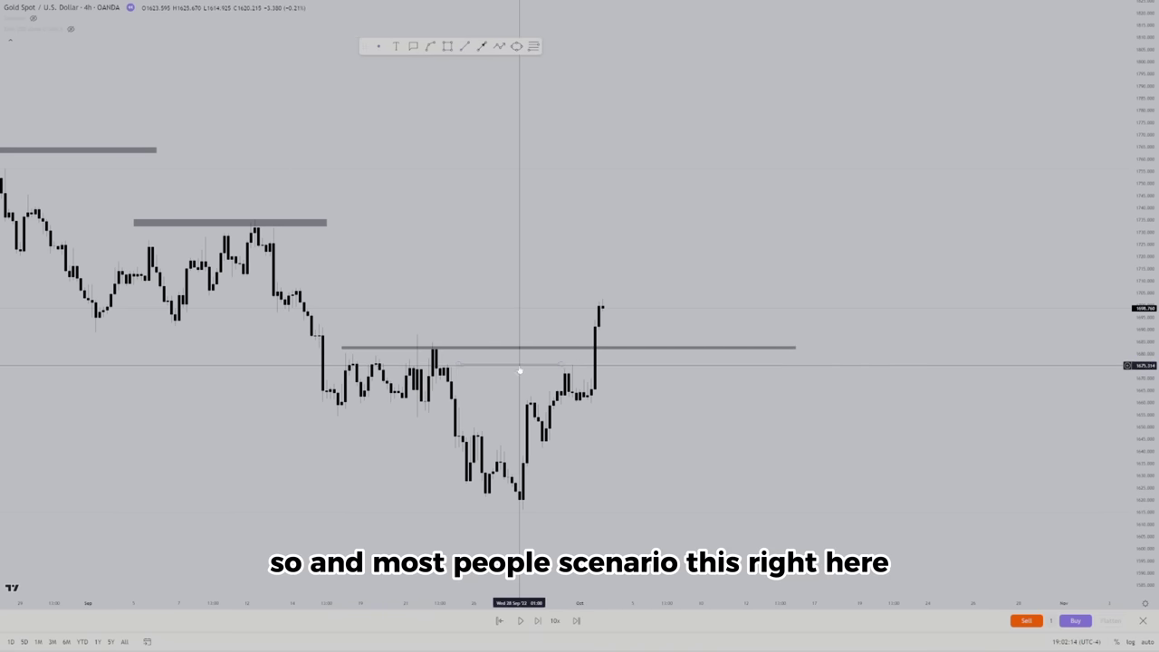
pyautogui.doubleClick(520, 365)
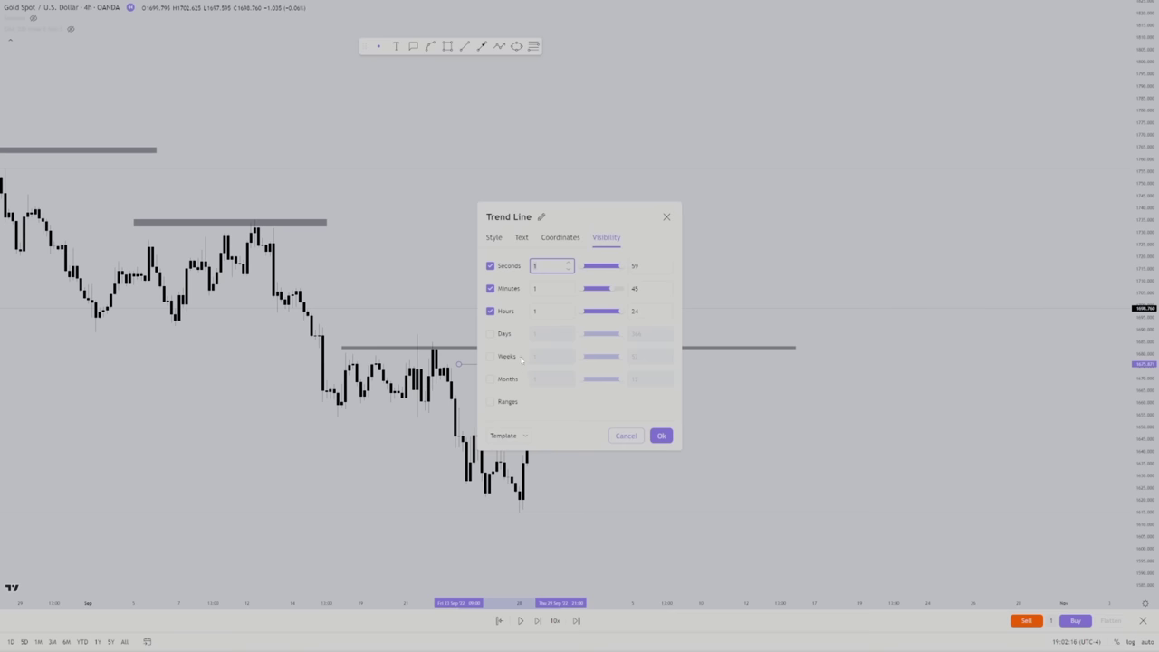
pyautogui.click(521, 239)
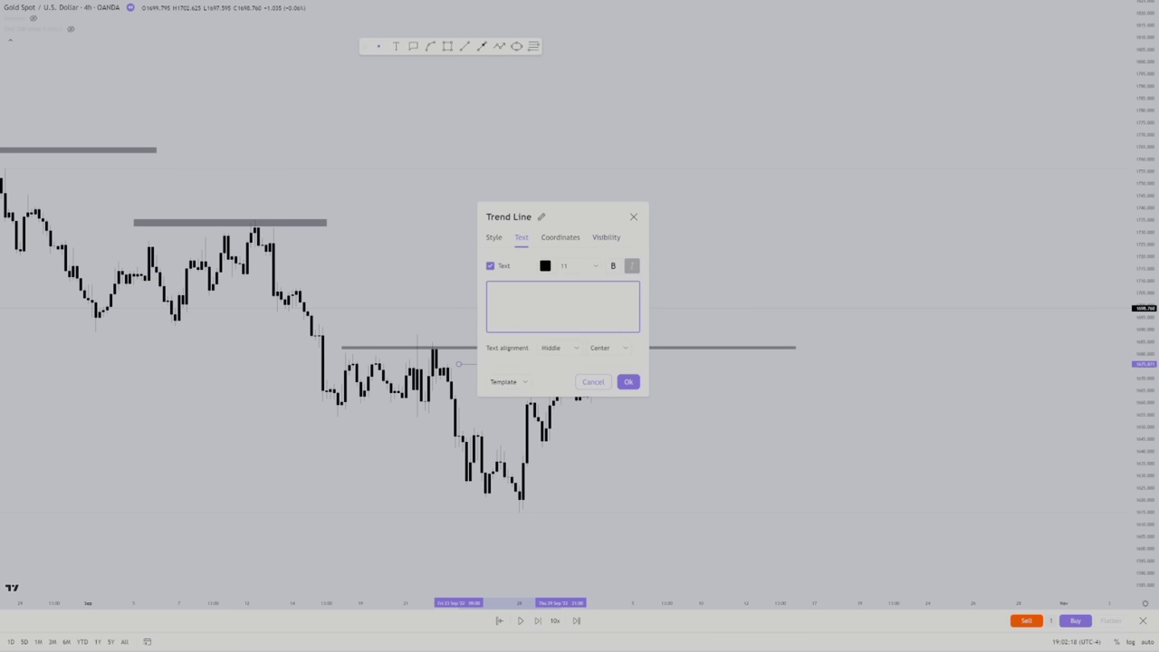
pyautogui.write('br')
pyautogui.write('s')
pyautogui.click(628, 381)
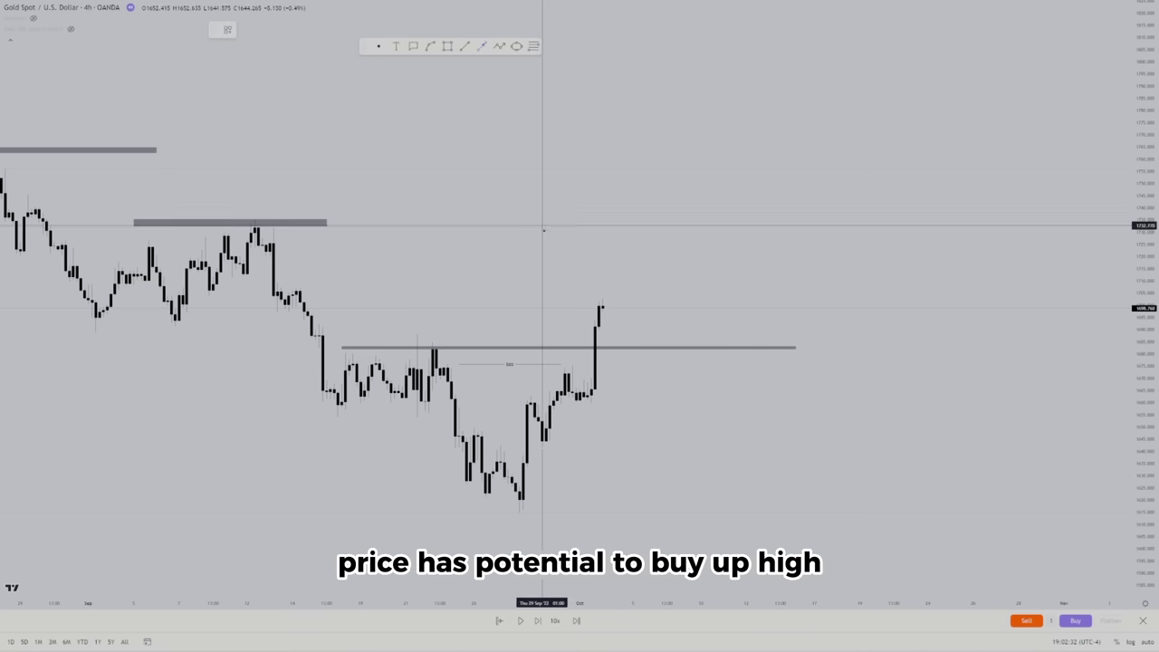
pyautogui.moveTo(568, 340); pyautogui.dragTo(568, 295)
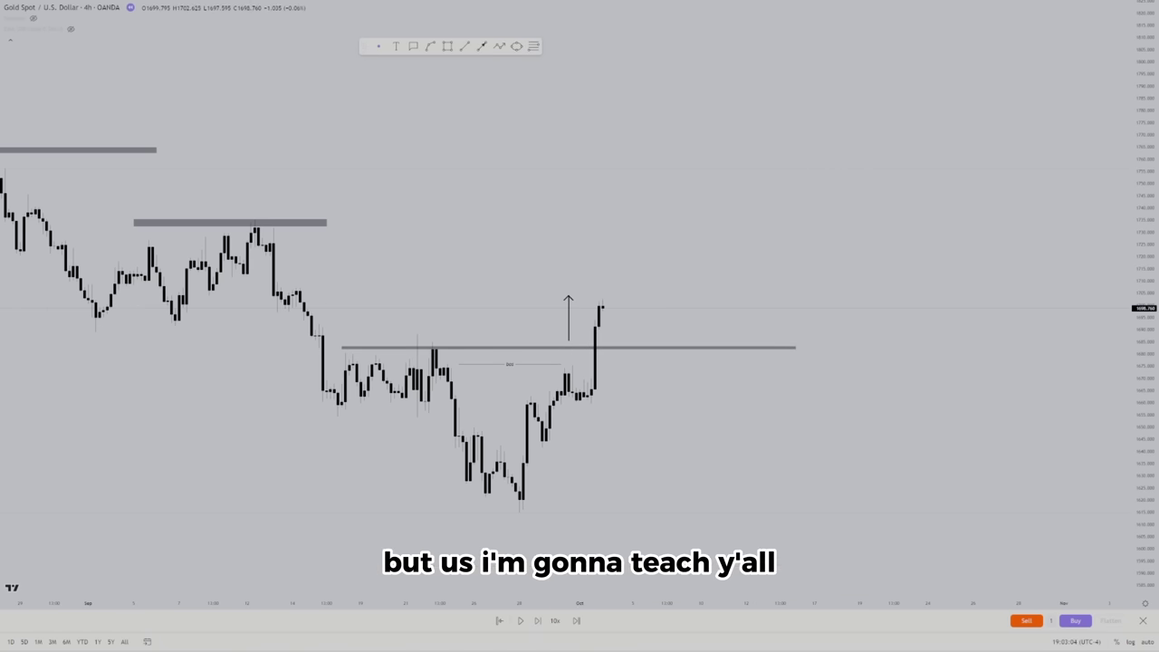
# Advance the bar replay by about 30 candles, through the rally and the pullback below the broken level
pyautogui.click(540, 622)
pyautogui.click(540, 622)
pyautogui.click(540, 622)
pyautogui.click(540, 622)
pyautogui.click(540, 623)
pyautogui.click(540, 622)
pyautogui.click(540, 622)
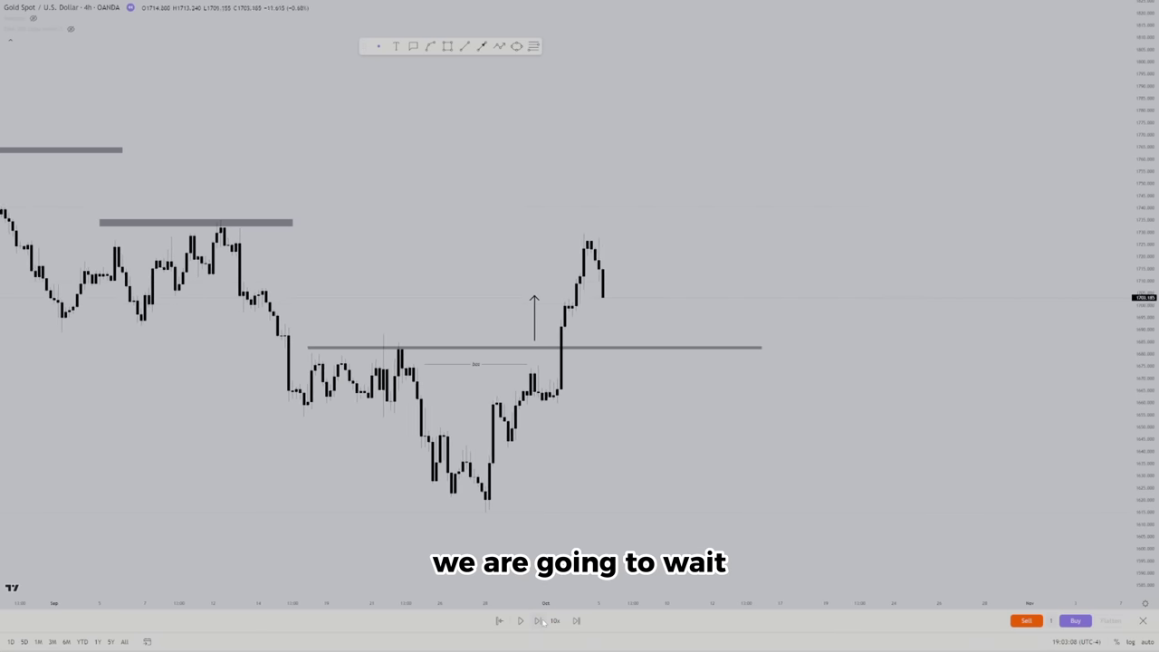
pyautogui.click(540, 622)
pyautogui.click(539, 622)
pyautogui.click(540, 623)
pyautogui.click(540, 622)
pyautogui.click(540, 623)
pyautogui.click(539, 622)
pyautogui.click(540, 622)
pyautogui.click(540, 622)
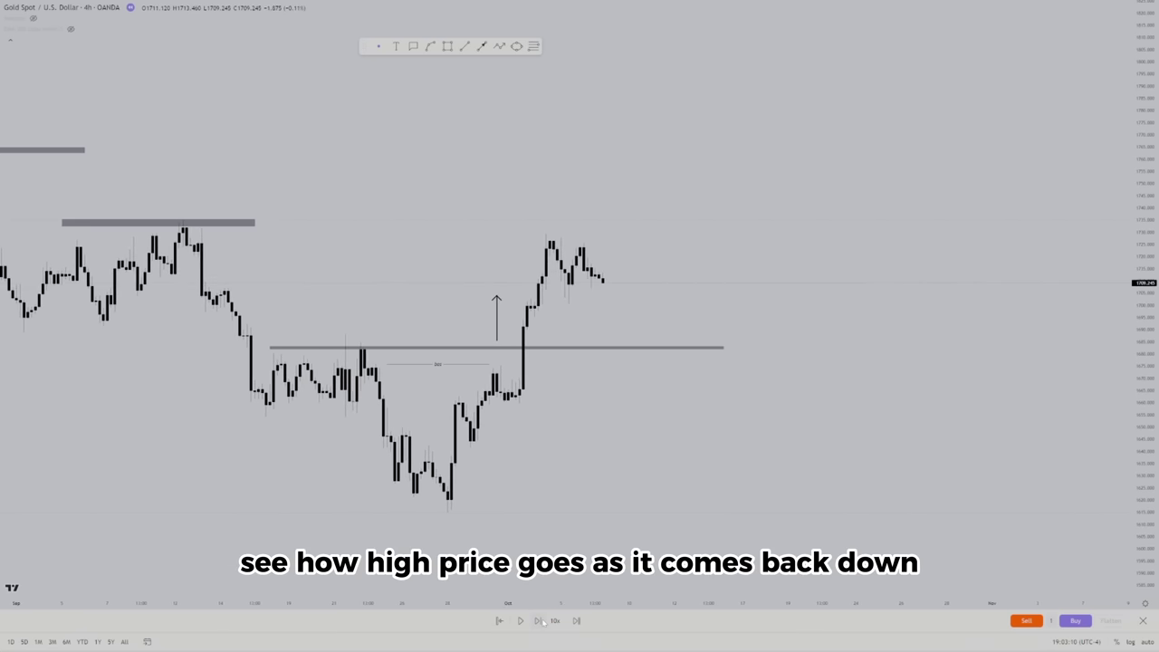
pyautogui.click(540, 622)
pyautogui.click(540, 622)
pyautogui.click(540, 622)
pyautogui.click(540, 622)
pyautogui.click(539, 622)
pyautogui.click(540, 622)
pyautogui.click(540, 622)
pyautogui.click(539, 623)
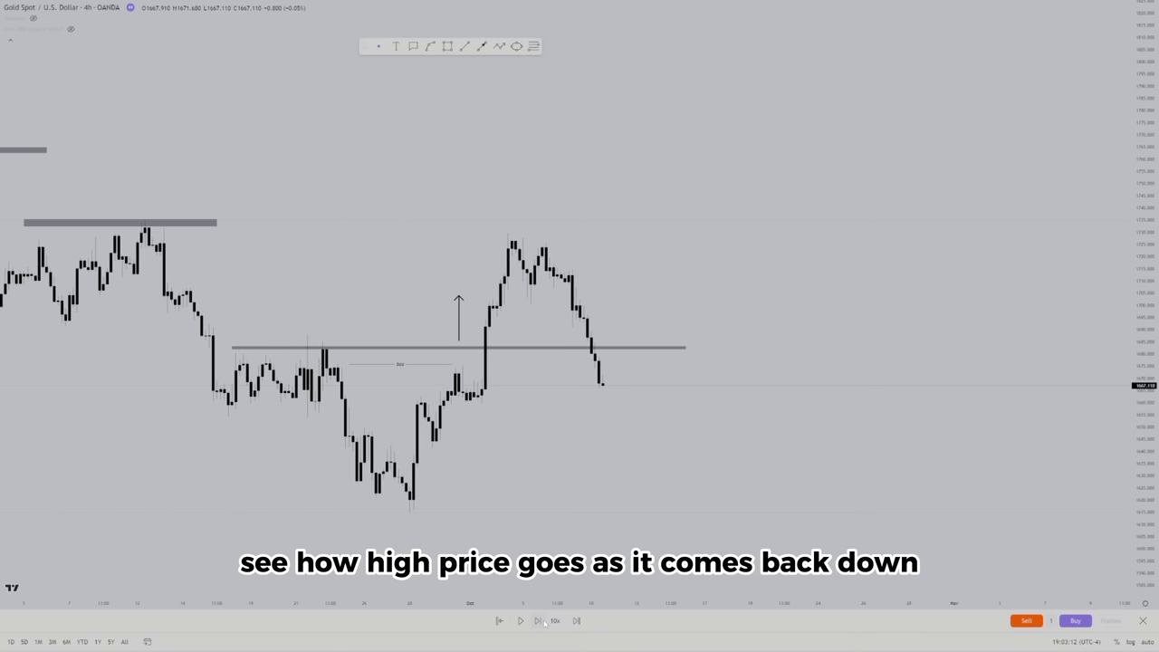
pyautogui.click(539, 623)
pyautogui.click(540, 622)
pyautogui.click(539, 622)
pyautogui.click(539, 622)
pyautogui.click(540, 622)
pyautogui.click(540, 623)
pyautogui.click(539, 622)
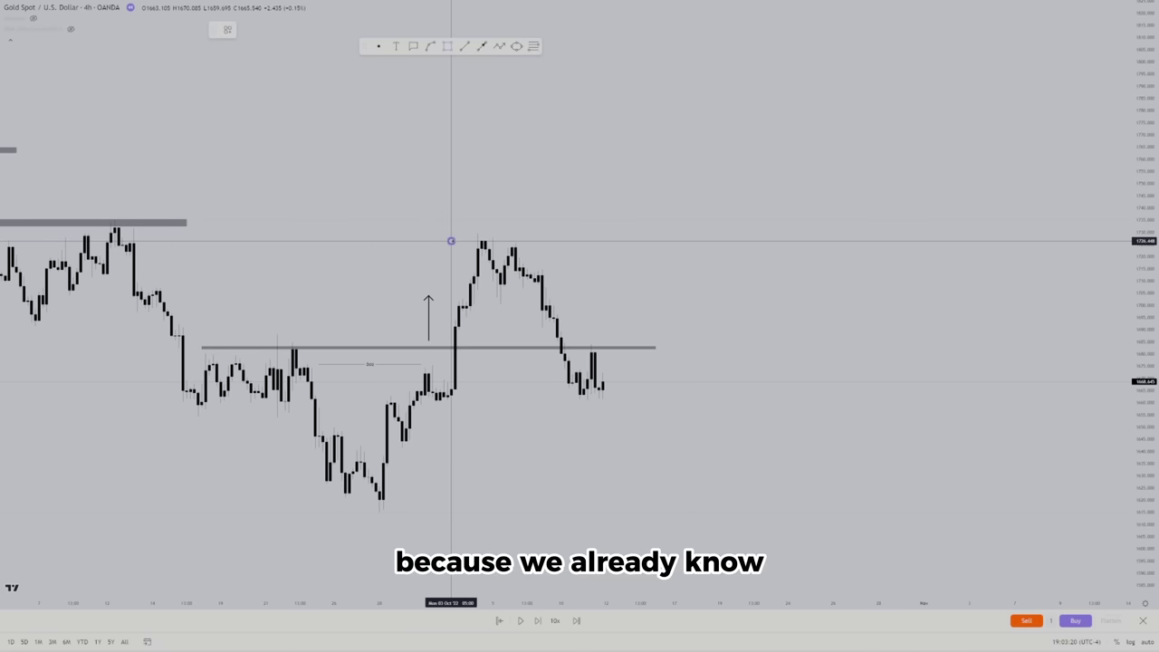
# Draw a thin rectangle at the early-October high, about 1,726 to 1,729, and lengthen the upward arrow to that level
pyautogui.moveTo(451, 241); pyautogui.dragTo(746, 234)
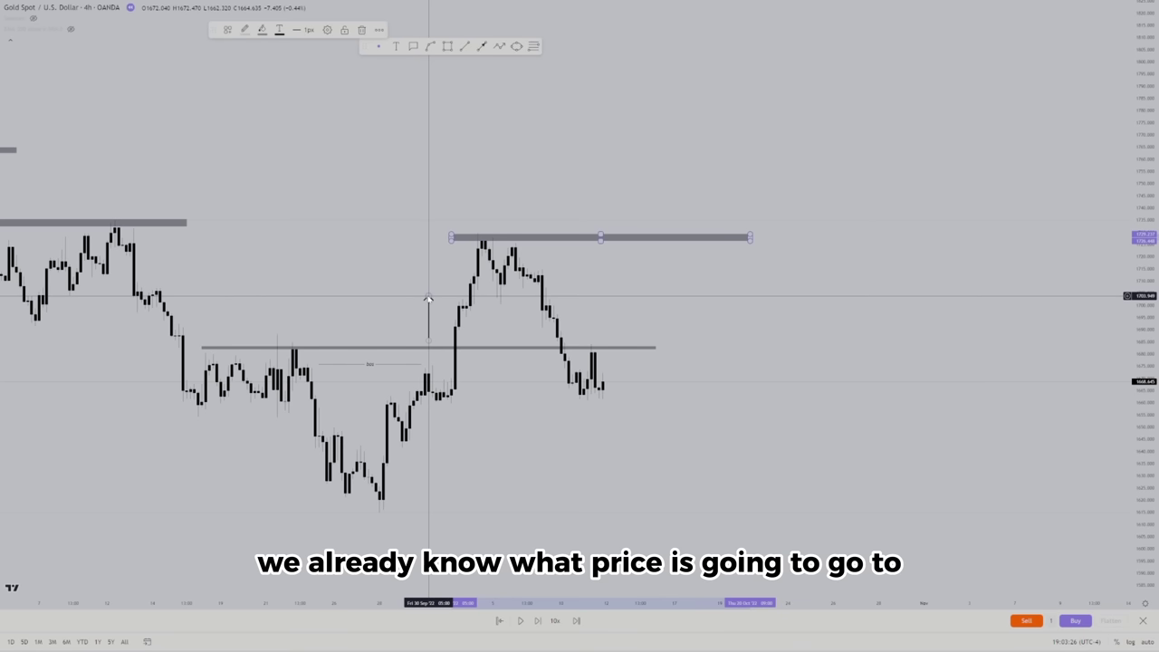
pyautogui.click(428, 245)
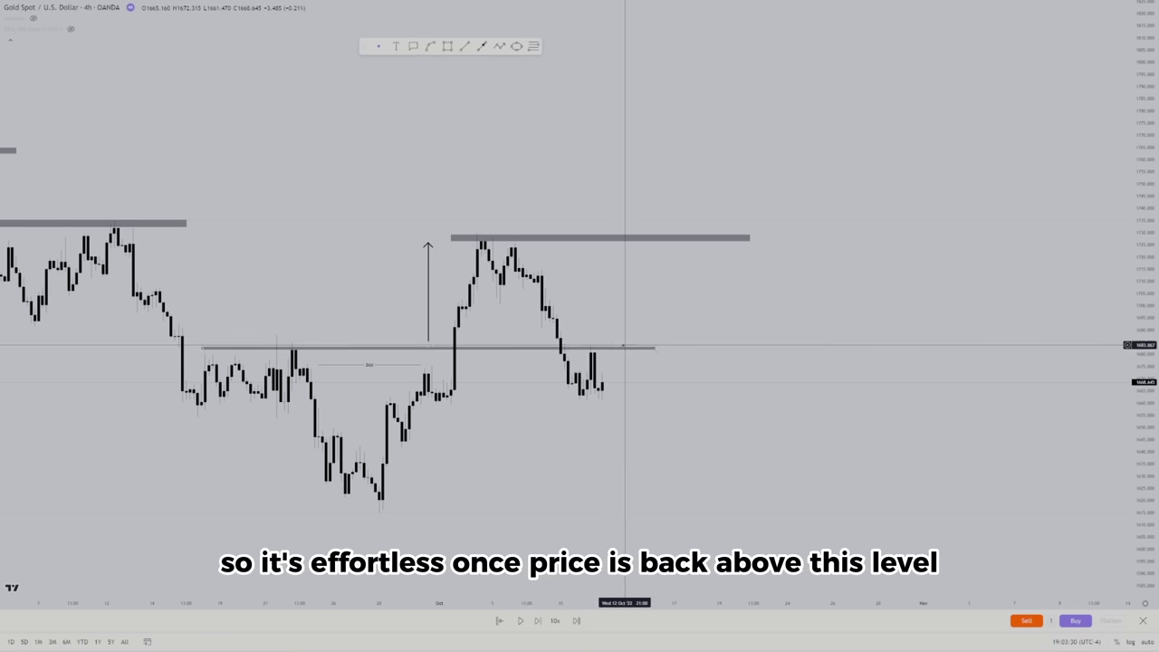
# Advance the bar replay by about twelve more candles, following price beneath the broken level
pyautogui.click(538, 622)
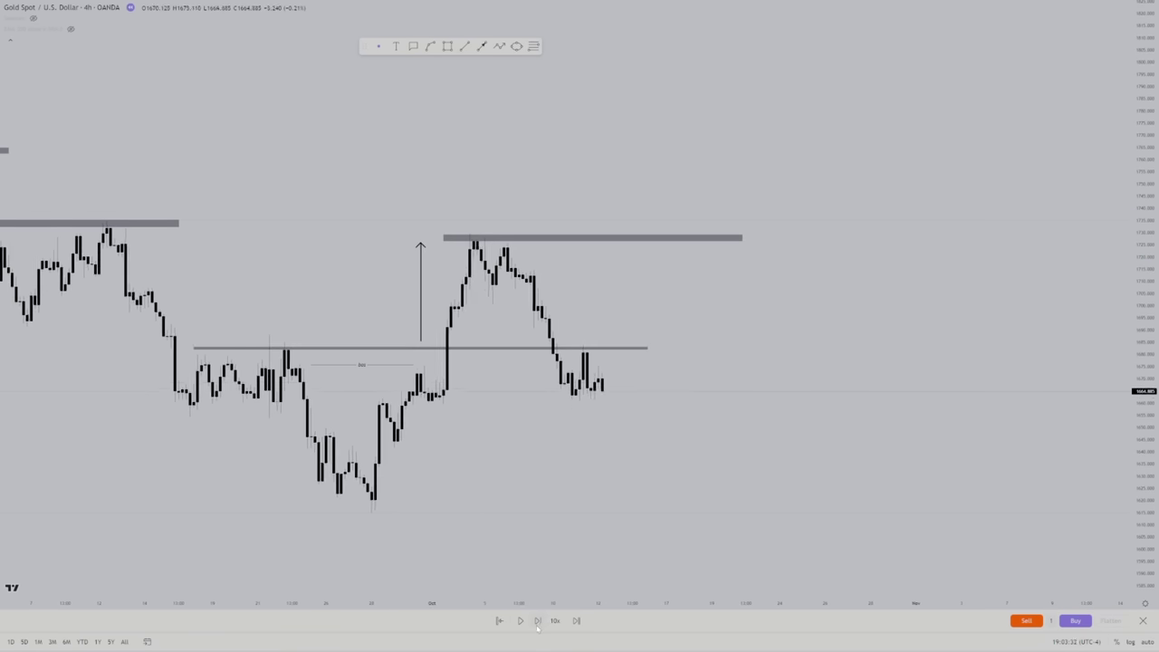
pyautogui.click(538, 622)
pyautogui.click(538, 622)
pyautogui.click(538, 621)
pyautogui.click(538, 621)
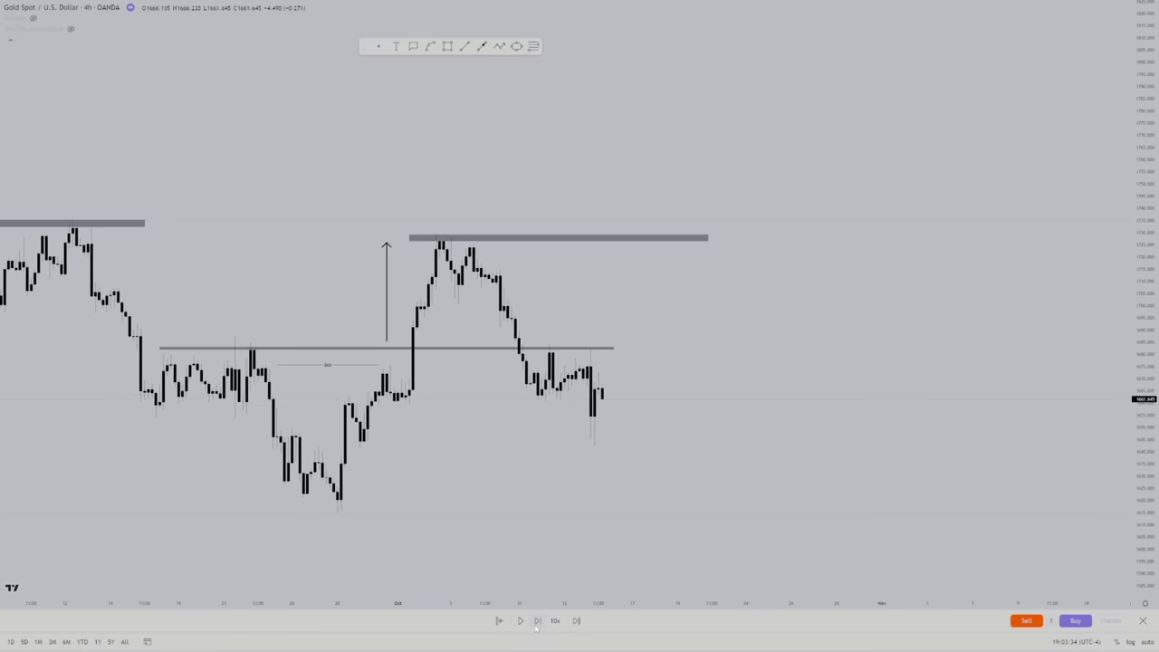
pyautogui.click(538, 621)
pyautogui.click(538, 621)
pyautogui.click(538, 622)
pyautogui.click(538, 622)
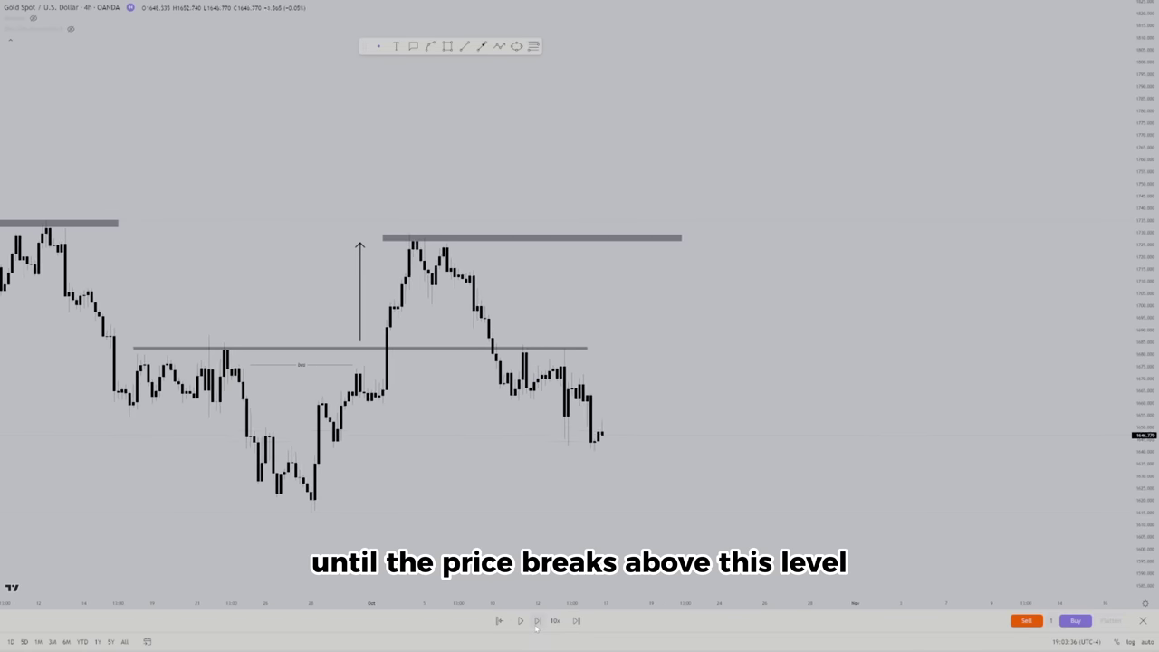
pyautogui.click(538, 622)
pyautogui.click(538, 621)
pyautogui.click(538, 621)
# Extend the rectangle at the broken level near 1,682 forward to late October, past the latest candle
pyautogui.scroll(-1, 308, 321)
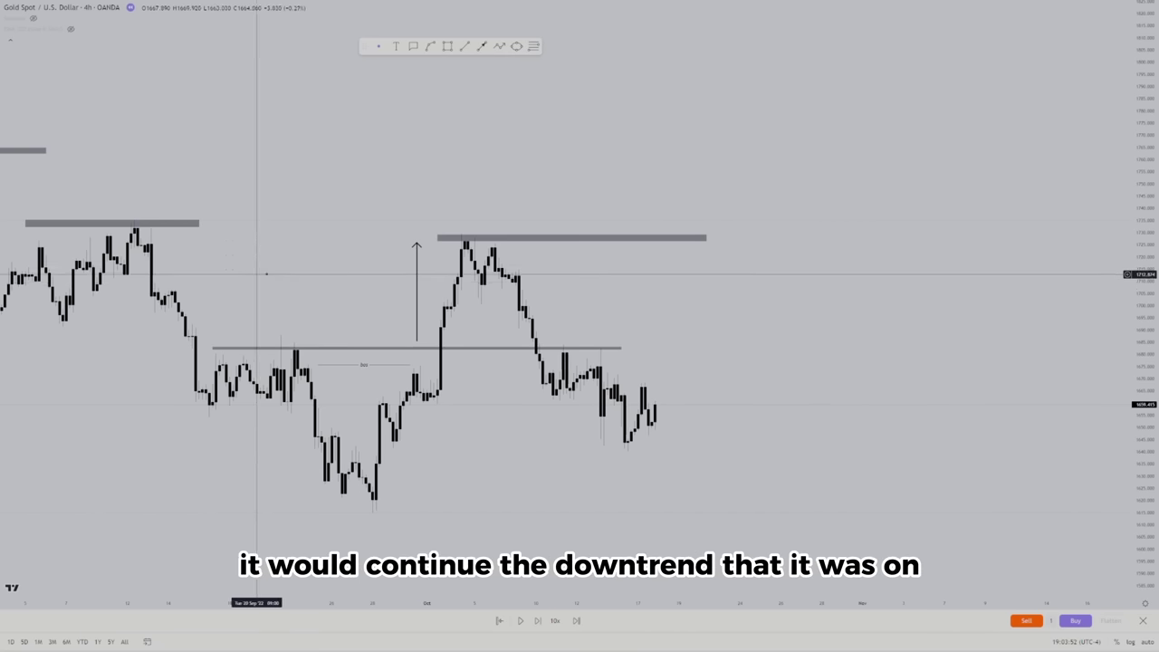
pyautogui.scroll(-1, 339, 235)
pyautogui.moveTo(367, 217); pyautogui.dragTo(538, 269)
pyautogui.scroll(-2, 362, 214)
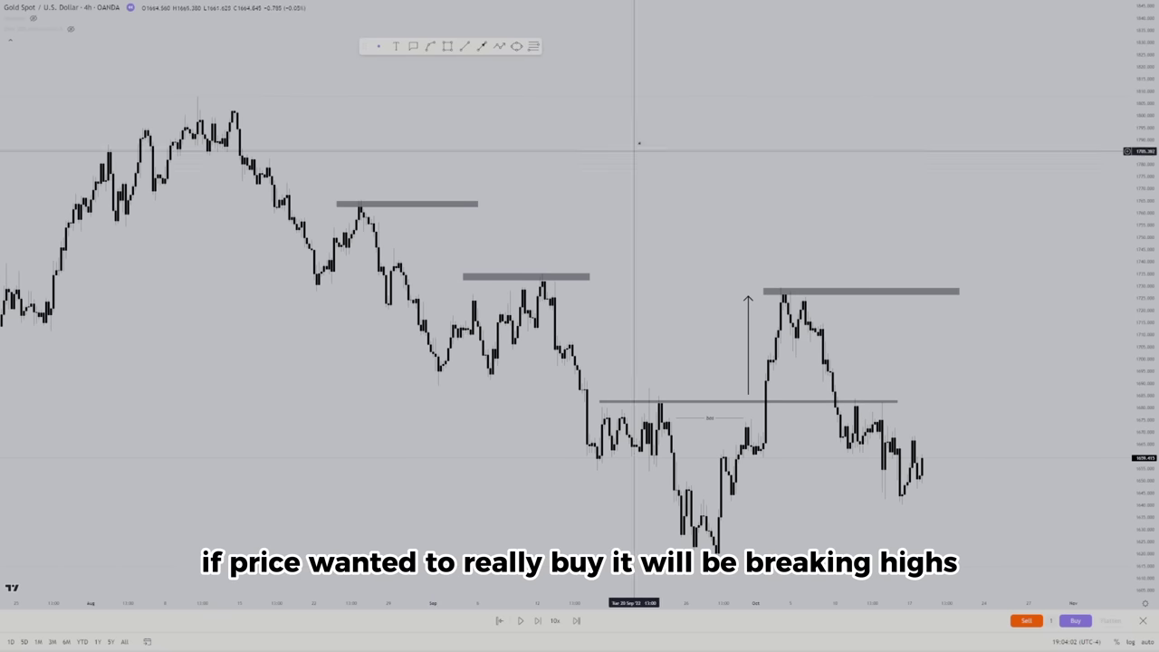
pyautogui.scroll(3, 625, 181)
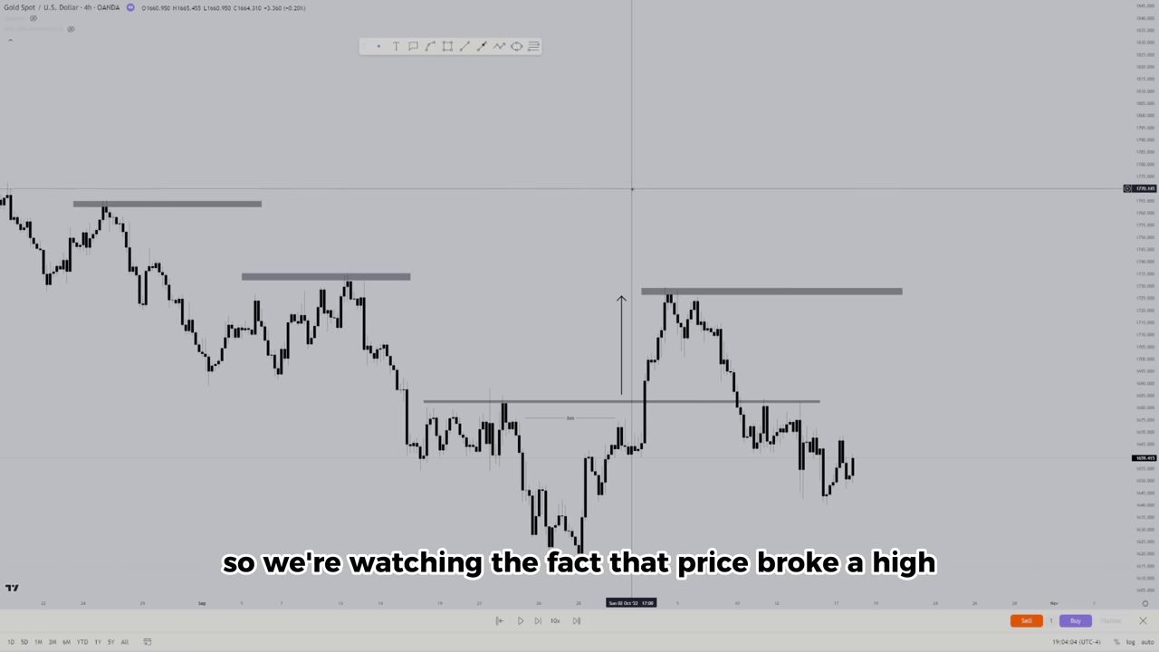
pyautogui.moveTo(632, 189); pyautogui.dragTo(482, 162)
pyautogui.scroll(-1, 529, 199)
pyautogui.moveTo(585, 190); pyautogui.dragTo(420, 157)
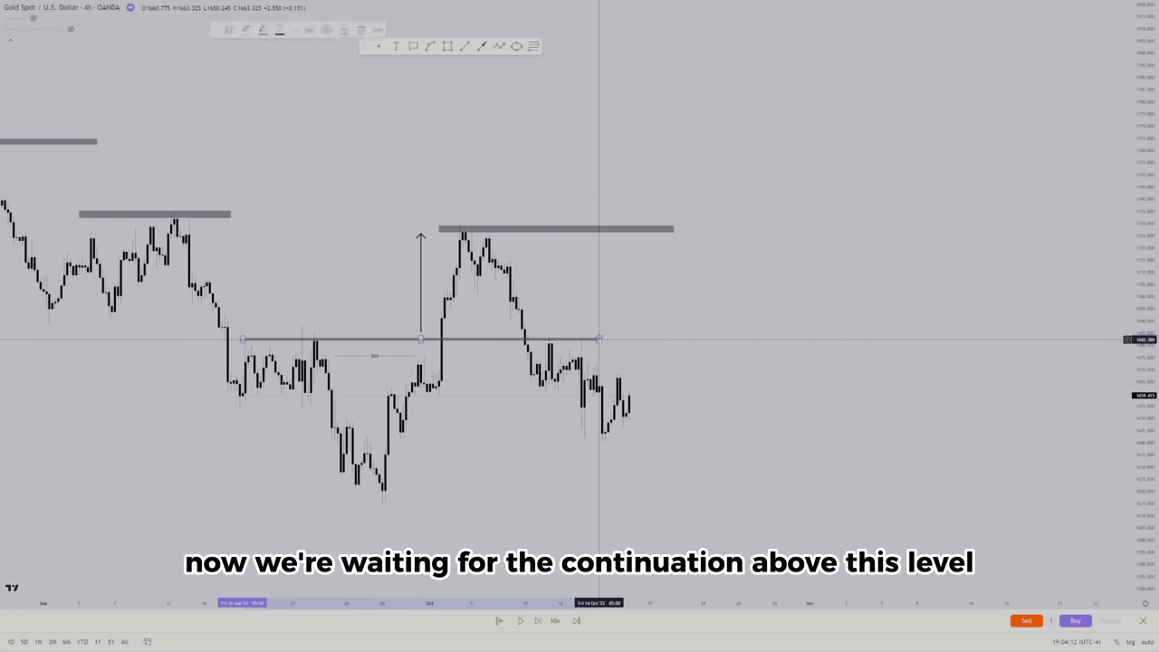
pyautogui.moveTo(600, 339); pyautogui.dragTo(784, 337)
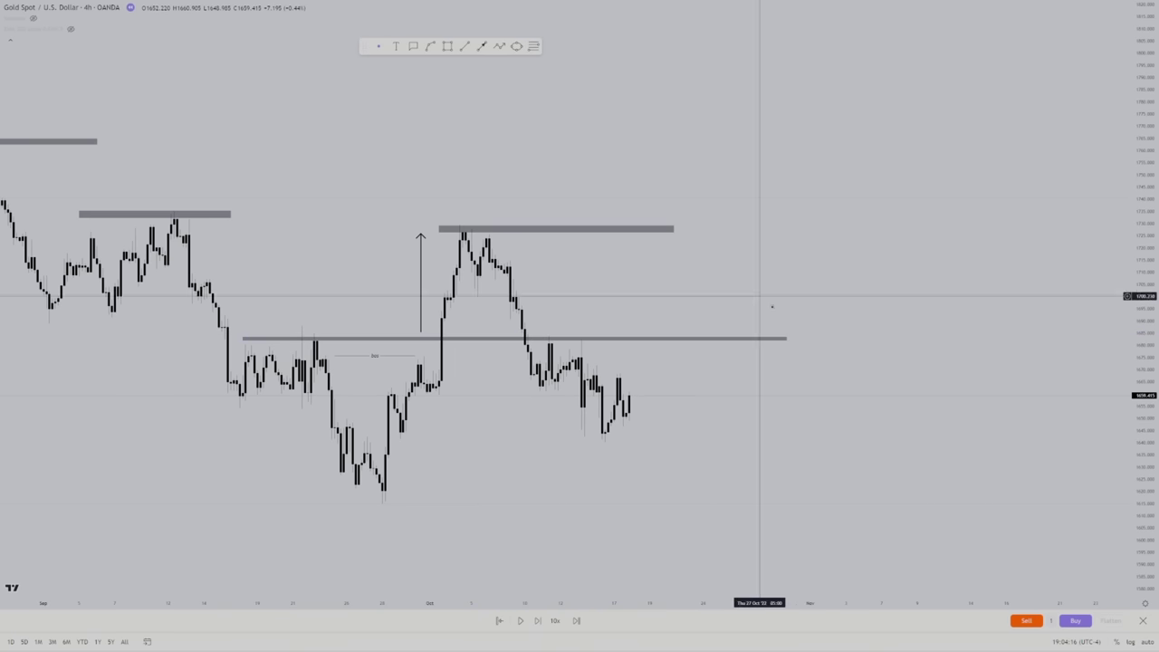
# Advance the bar replay by about 25 candles, through the drop toward the late-September low and the first rebound
pyautogui.scroll(1, 777, 382)
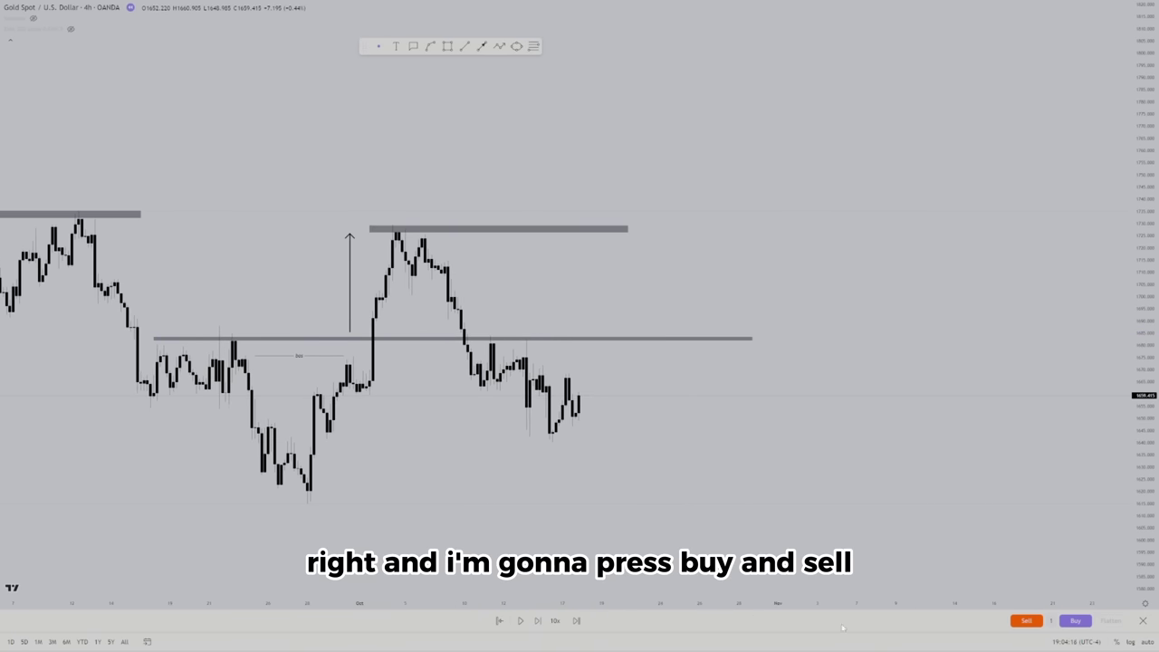
pyautogui.click(537, 620)
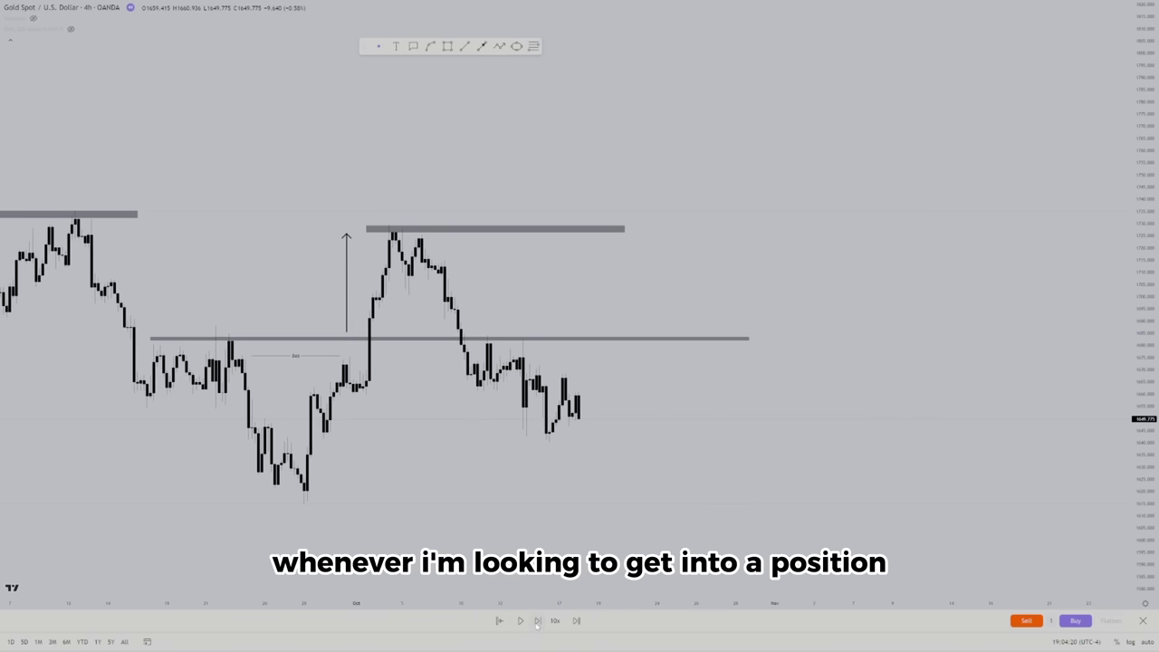
pyautogui.click(537, 621)
pyautogui.click(537, 620)
pyautogui.click(537, 620)
pyautogui.click(537, 620)
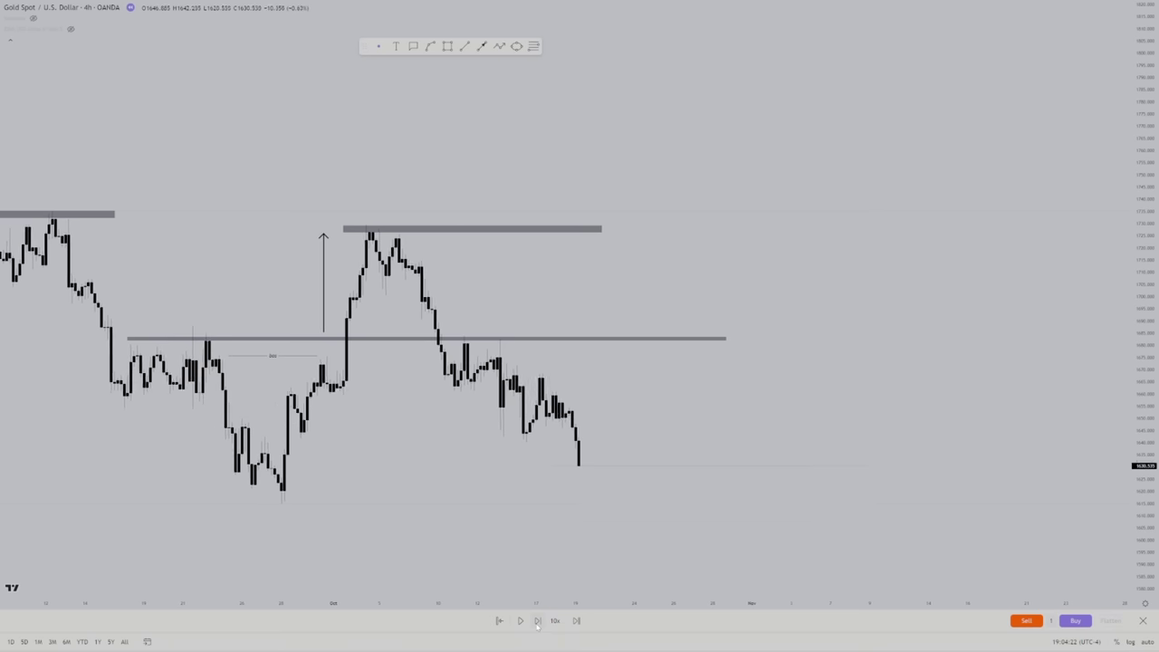
pyautogui.click(537, 620)
pyautogui.click(537, 621)
pyautogui.click(537, 621)
pyautogui.click(537, 621)
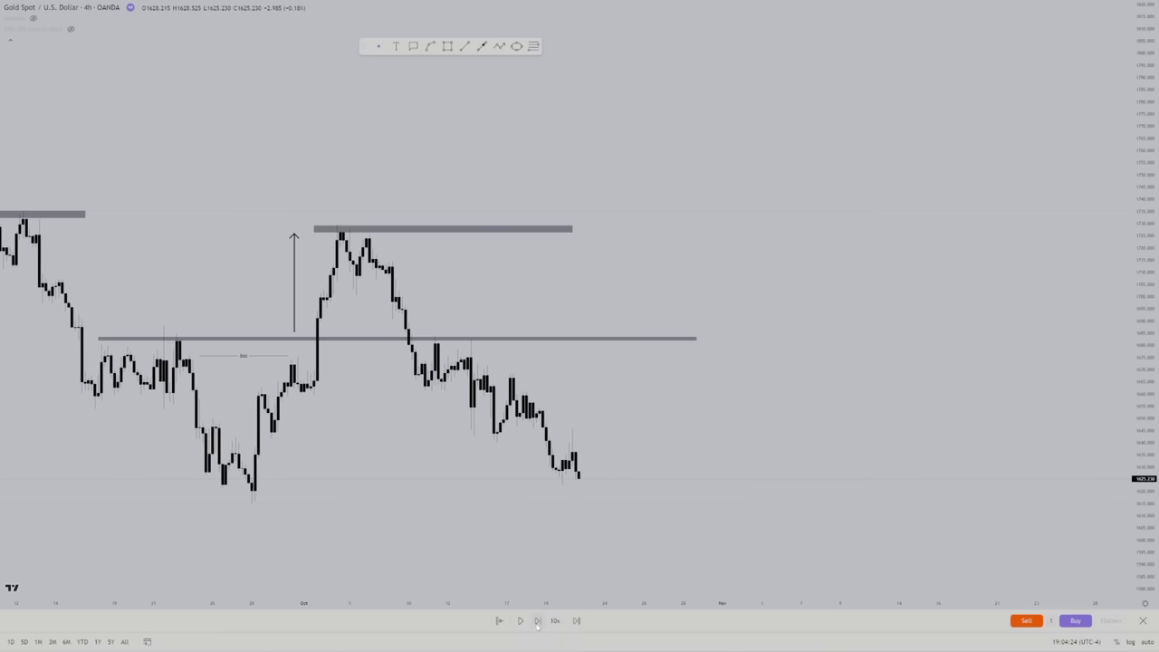
pyautogui.click(537, 621)
pyautogui.click(537, 621)
pyautogui.click(537, 620)
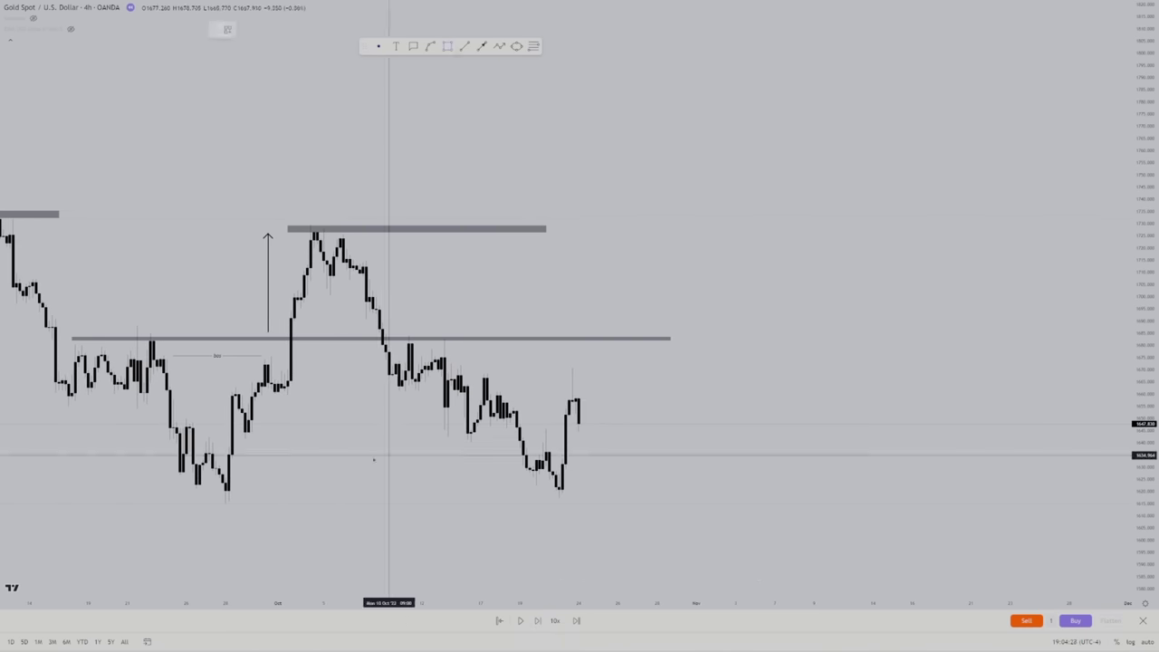
# Draw a thin support rectangle at the late-September low, about 1,615 to 1,618, reaching forward to the end of October
pyautogui.moveTo(200, 503)
pyautogui.mouseDown()
pyautogui.moveTo(368, 455)
pyautogui.moveTo(536, 499)
pyautogui.moveTo(674, 499)
pyautogui.mouseUp()
pyautogui.click(658, 372)
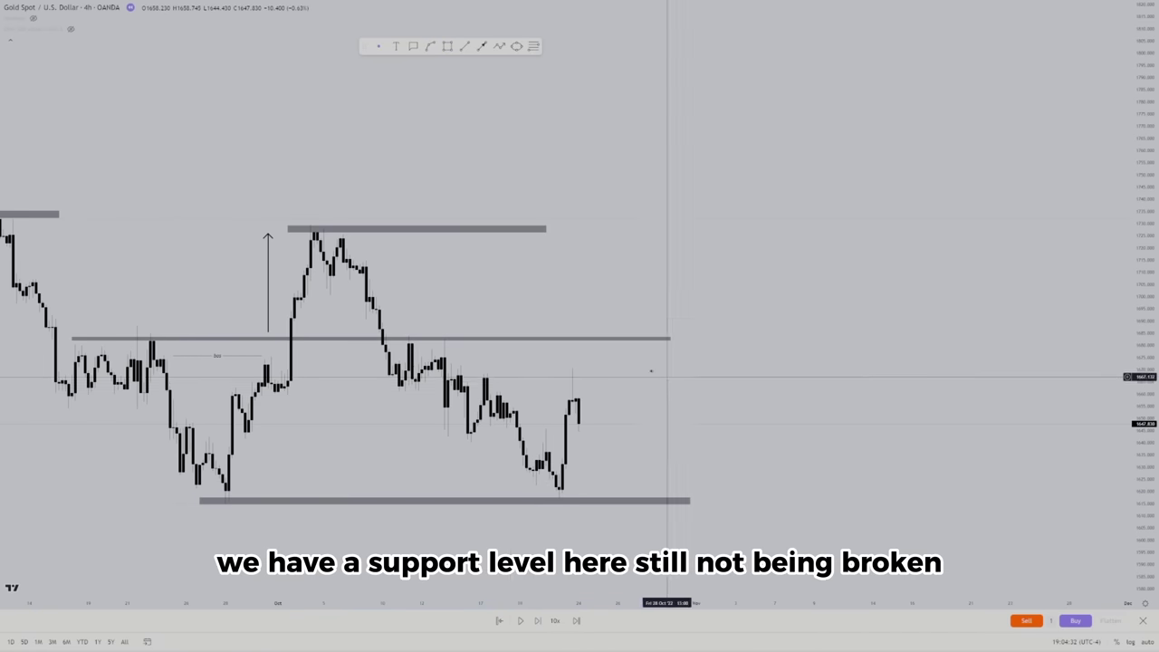
# Advance the bar replay by about 60 candles into early November, until price climbs back to the level near 1,682
pyautogui.scroll(-1, 560, 297)
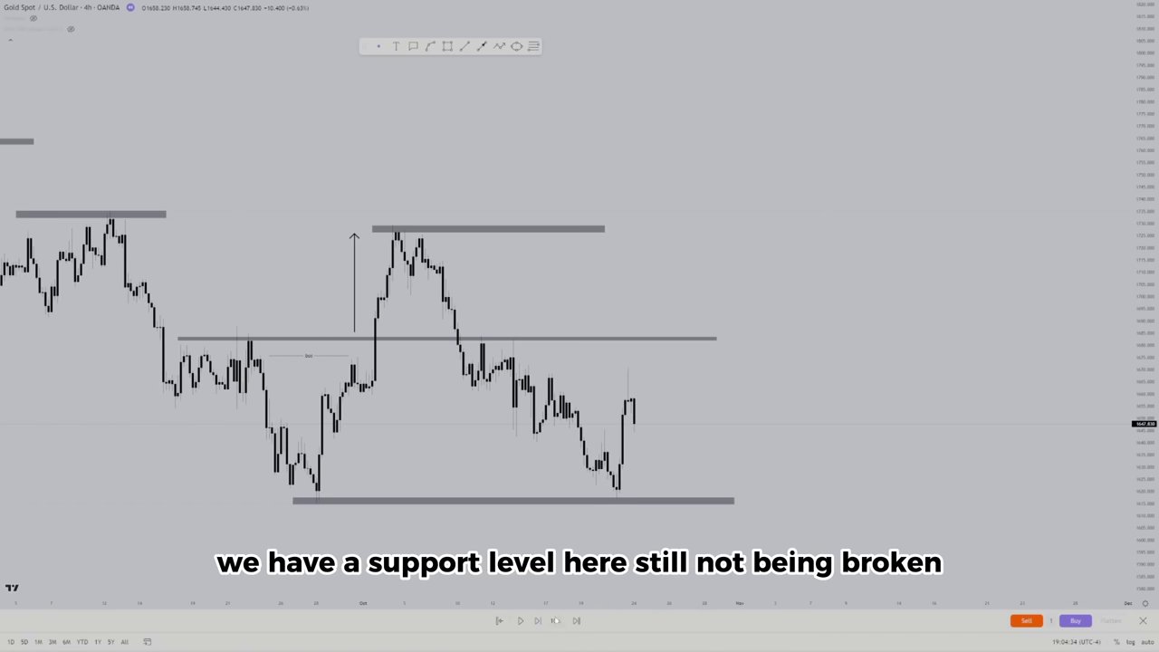
pyautogui.click(537, 621)
pyautogui.click(537, 622)
pyautogui.click(537, 621)
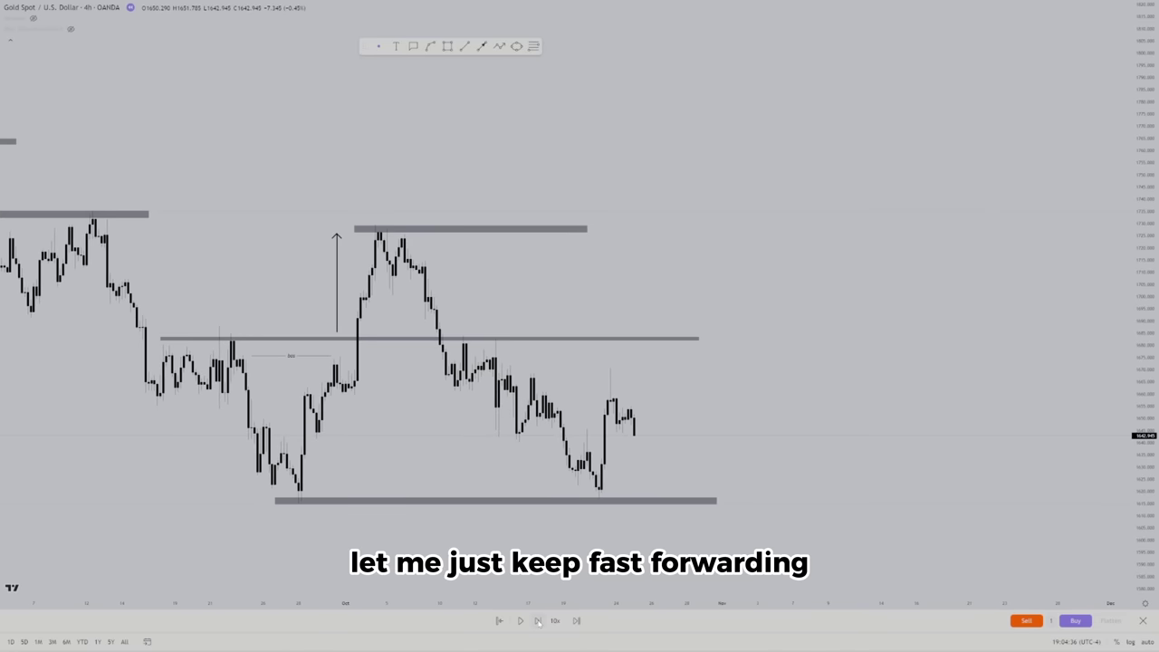
pyautogui.click(538, 621)
pyautogui.click(538, 622)
pyautogui.click(538, 621)
pyautogui.click(538, 622)
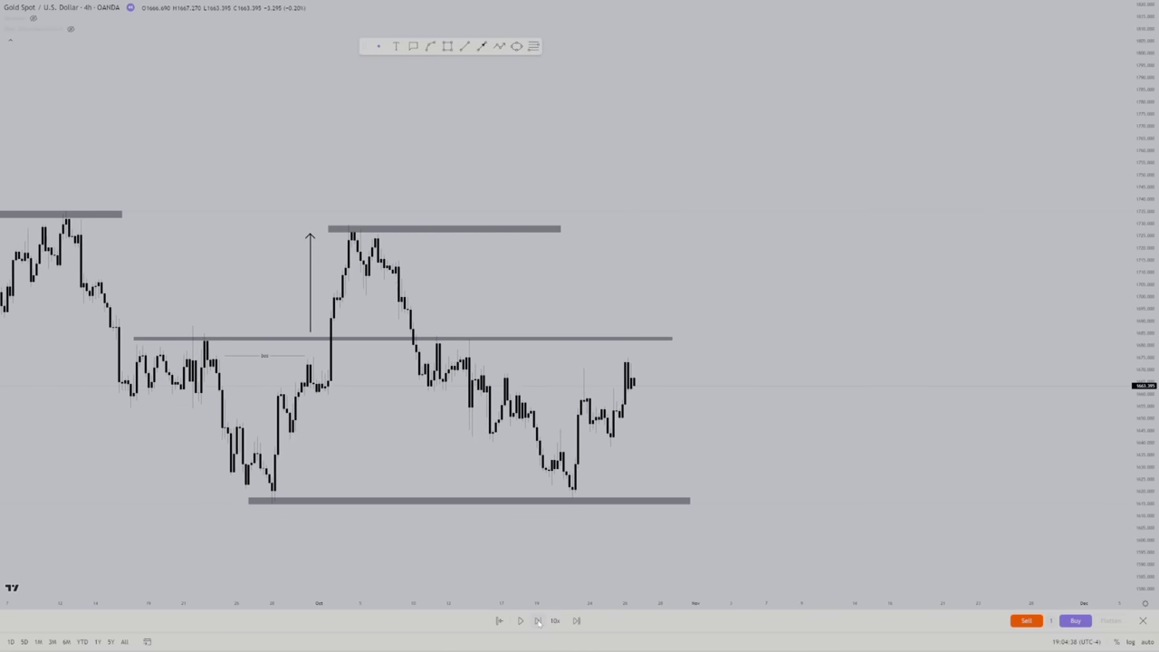
pyautogui.click(538, 621)
pyautogui.click(538, 621)
pyautogui.click(538, 622)
pyautogui.click(538, 621)
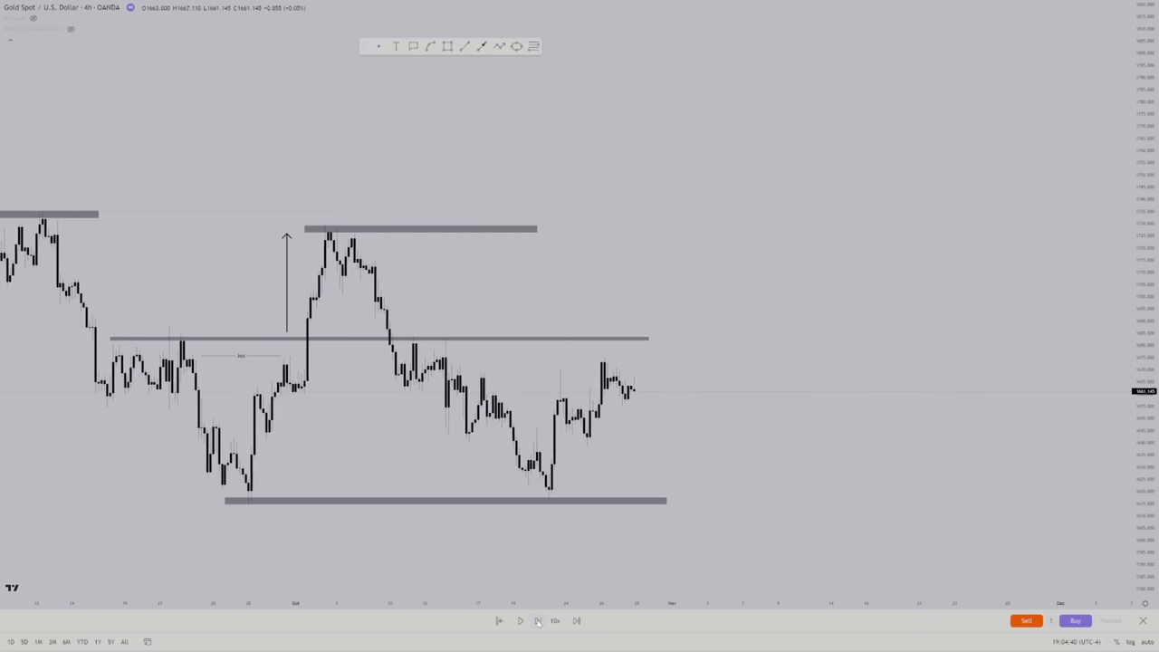
pyautogui.click(538, 621)
pyautogui.click(538, 621)
pyautogui.click(538, 621)
pyautogui.click(538, 621)
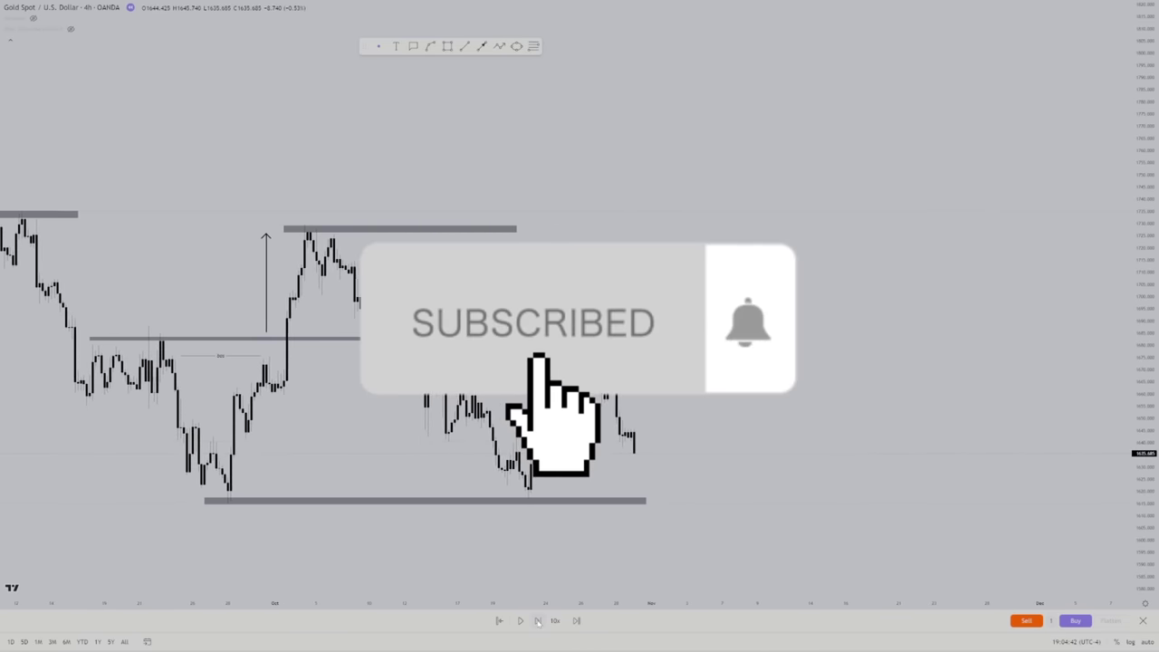
pyautogui.click(538, 621)
pyautogui.click(538, 621)
pyautogui.click(538, 621)
pyautogui.click(538, 621)
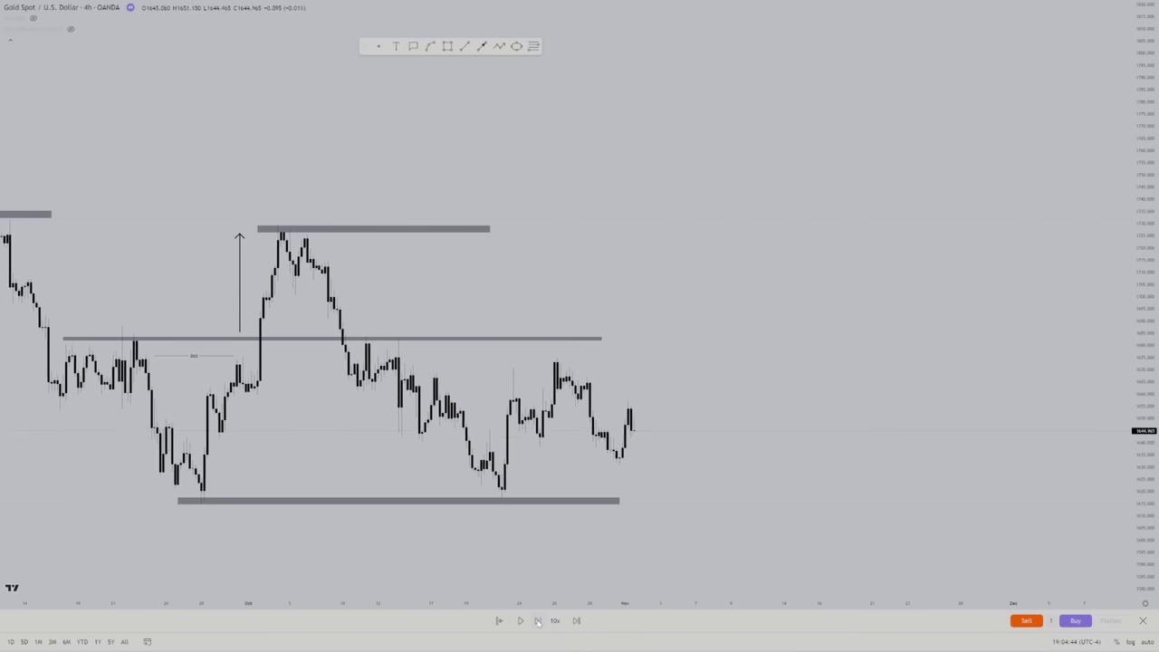
pyautogui.click(538, 622)
pyautogui.click(538, 621)
pyautogui.click(538, 621)
pyautogui.click(538, 621)
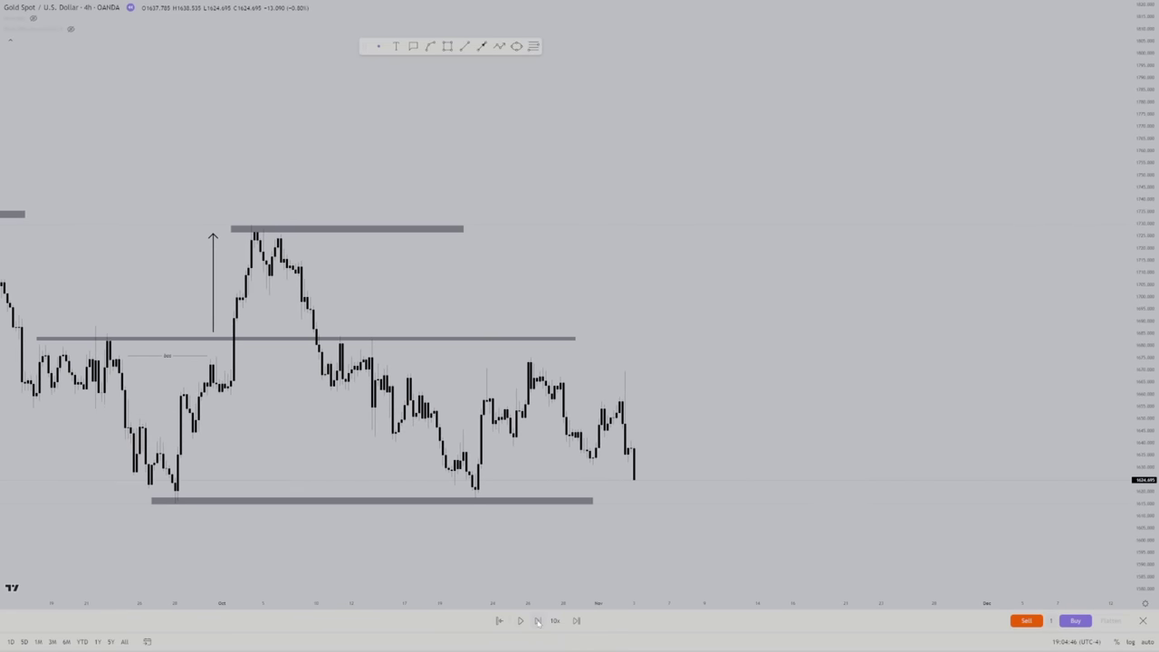
pyautogui.click(521, 621)
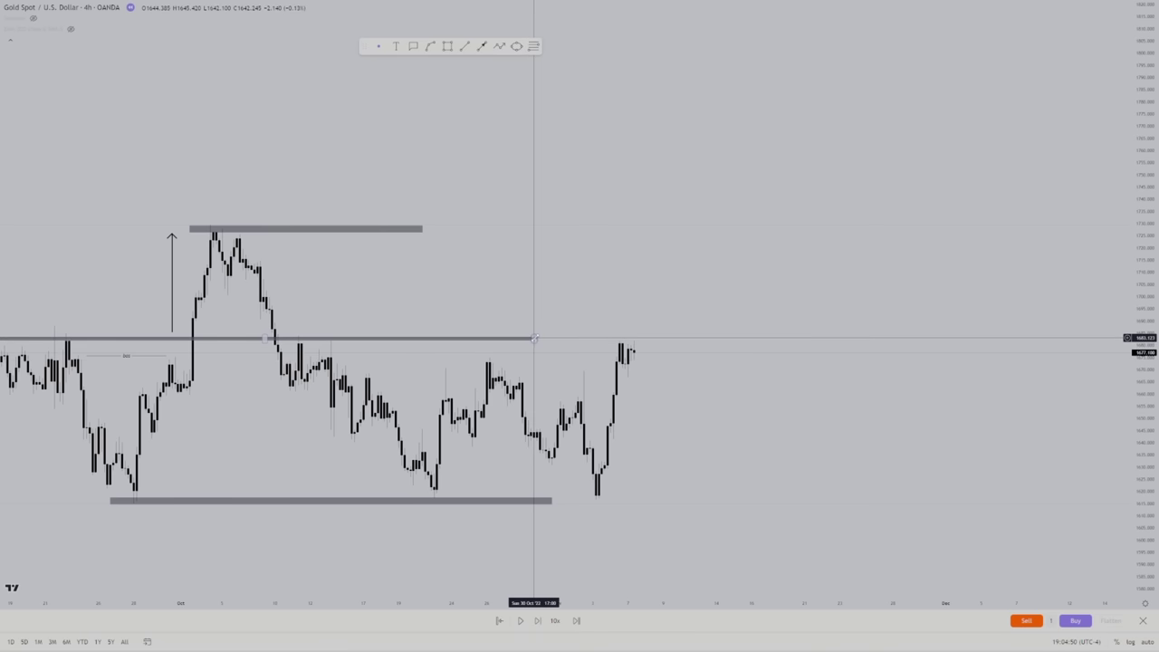
# Extend the rectangle at the broken level near 1,682 forward to mid-November and lower its upper edge to thin it
pyautogui.moveTo(535, 338); pyautogui.dragTo(731, 337)
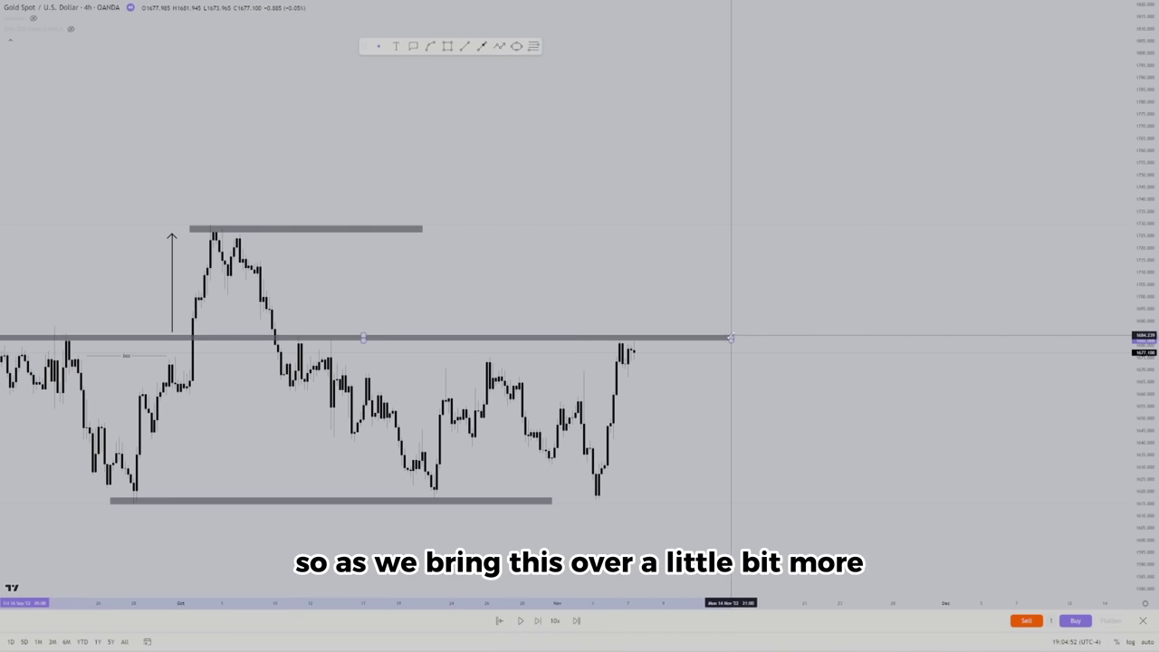
pyautogui.scroll(-4, 698, 257)
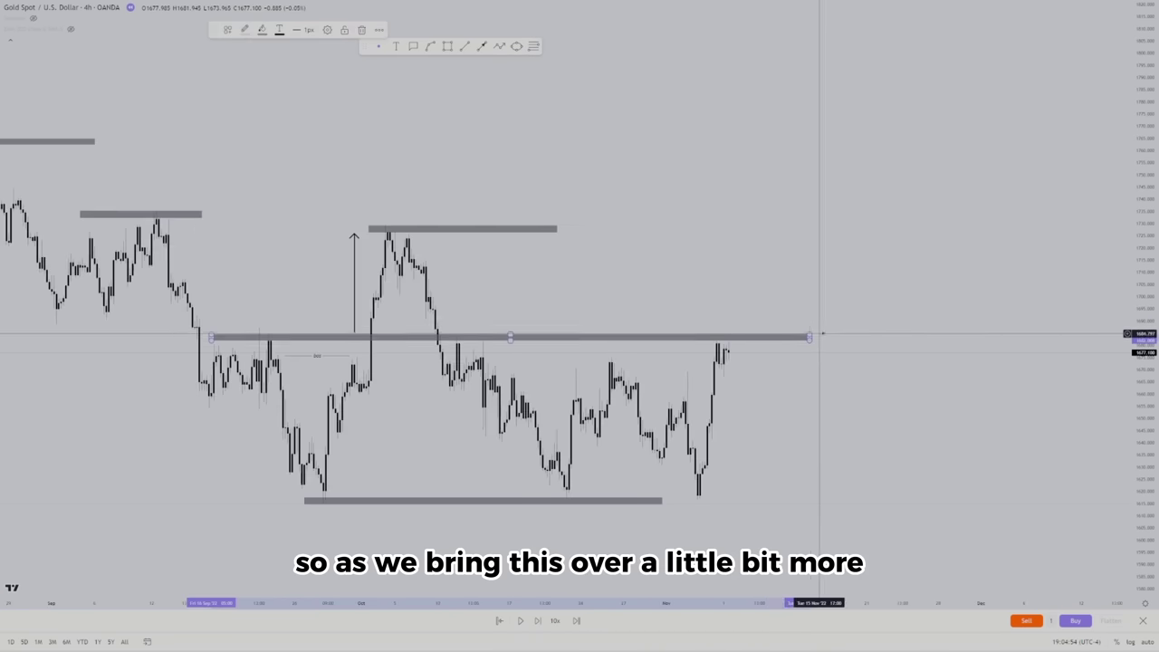
pyautogui.scroll(2, 698, 257)
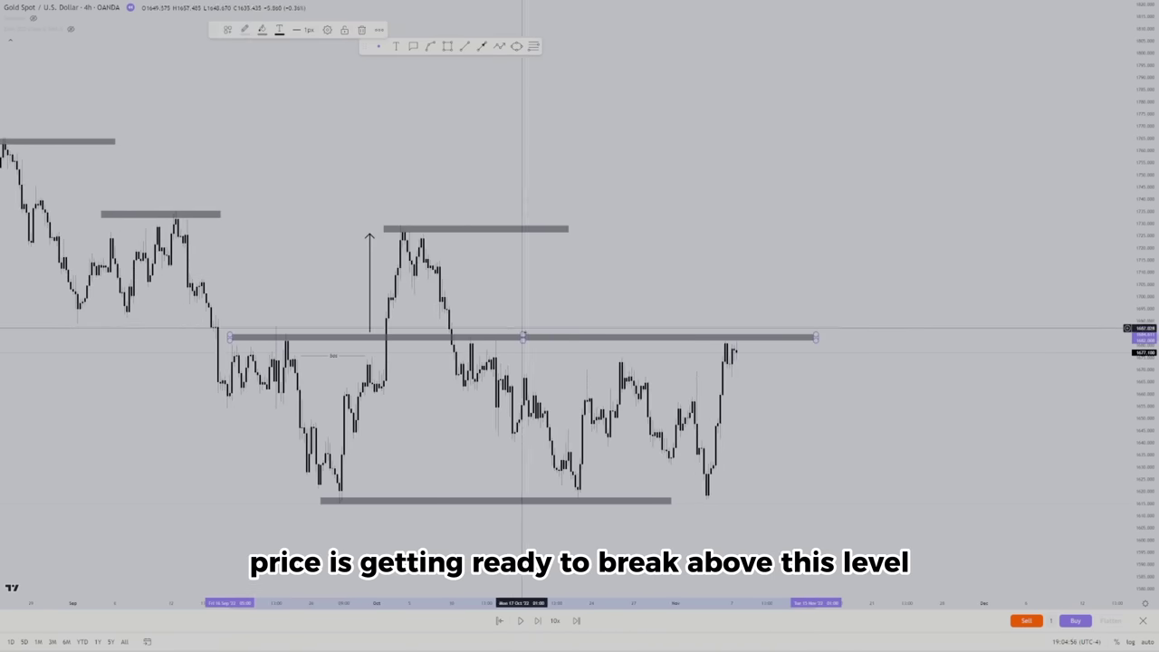
pyautogui.moveTo(523, 335); pyautogui.dragTo(533, 336)
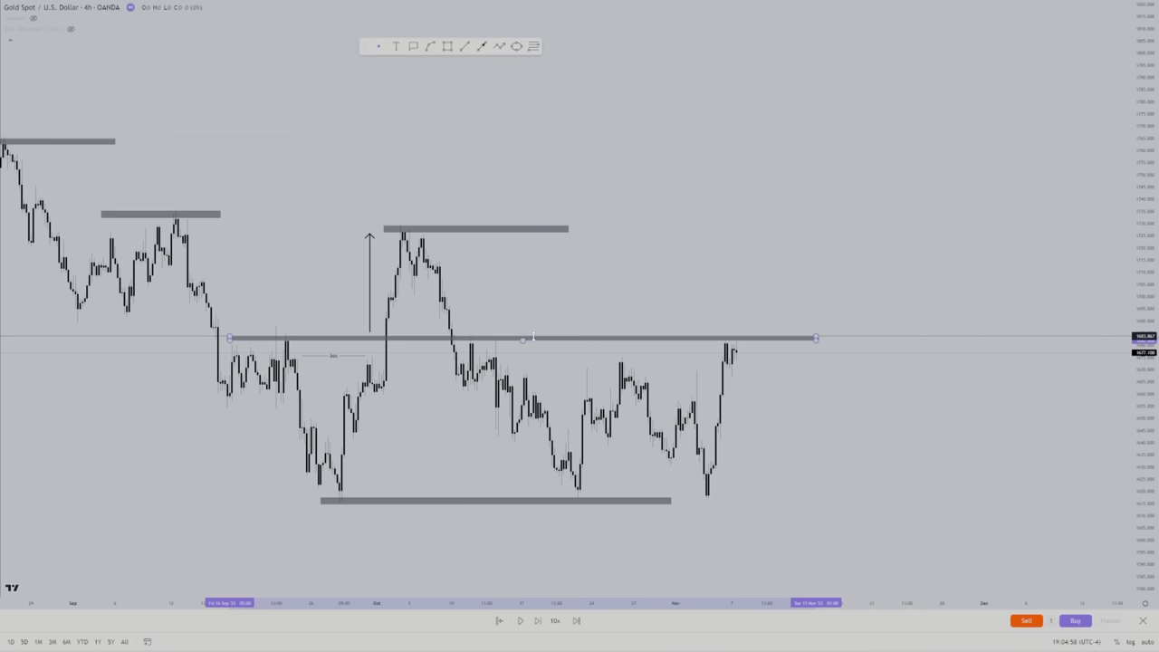
pyautogui.click(608, 267)
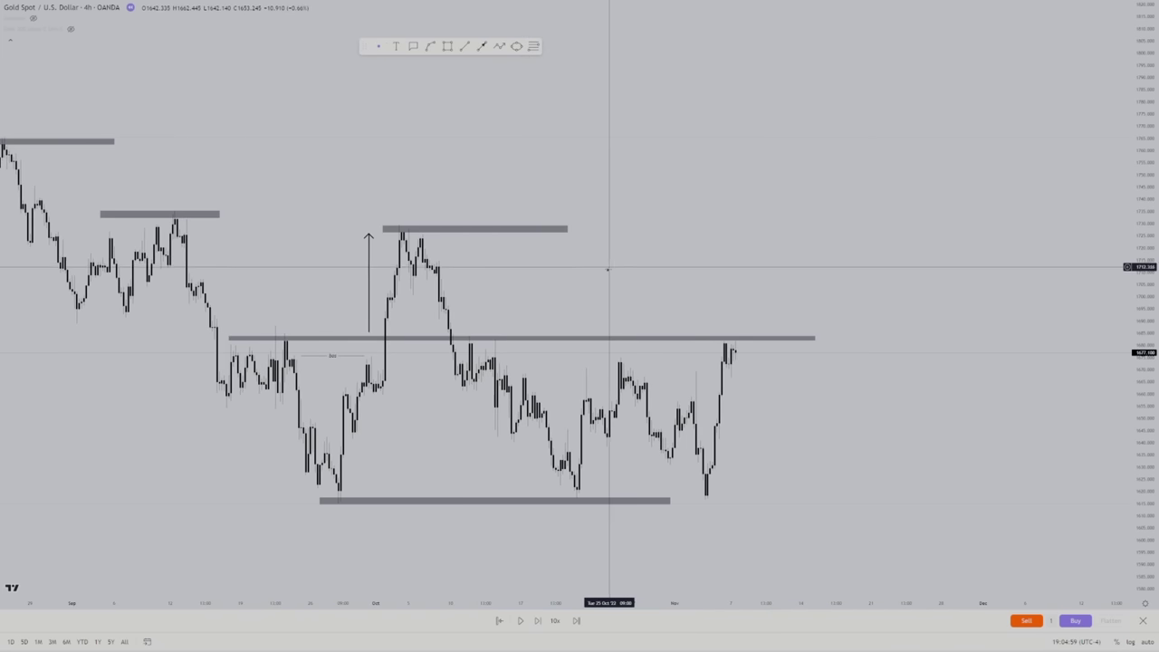
# Advance the bar replay by about eight candles, through the small pullback and the spike above the level near 1,682
pyautogui.click(538, 621)
pyautogui.click(538, 621)
pyautogui.click(538, 622)
pyautogui.click(538, 622)
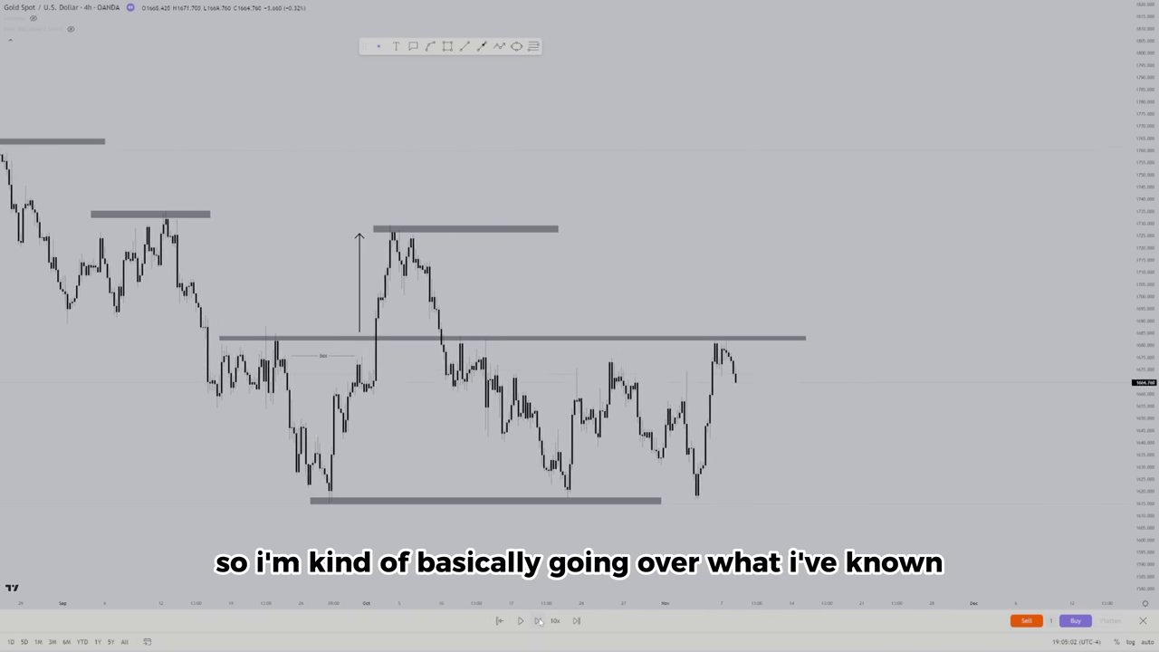
pyautogui.click(538, 622)
pyautogui.click(538, 621)
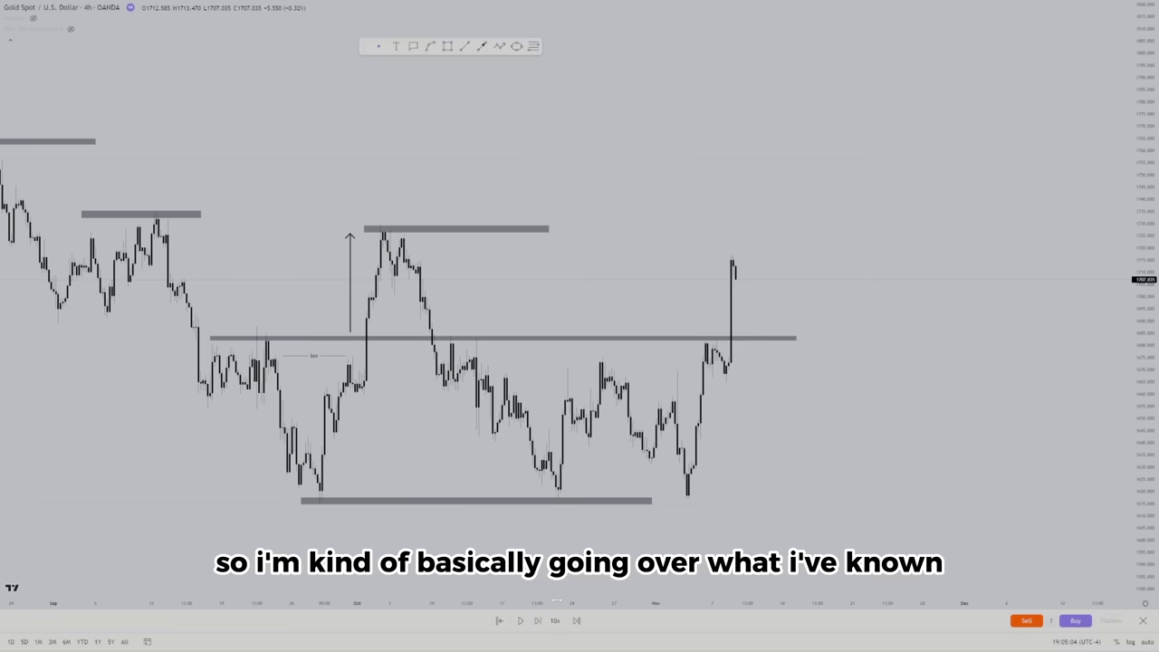
# Rewind the bar replay to the candle just before the 8 November breakout and buy 1 unit at market
pyautogui.click(730, 374)
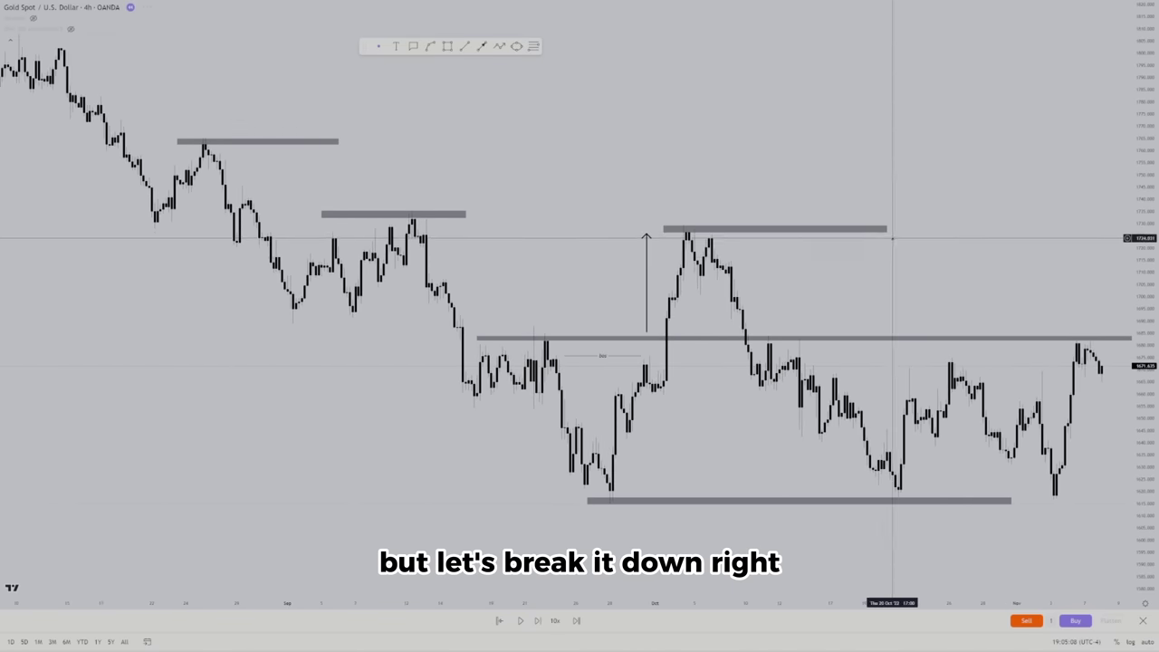
pyautogui.moveTo(949, 263); pyautogui.dragTo(635, 265)
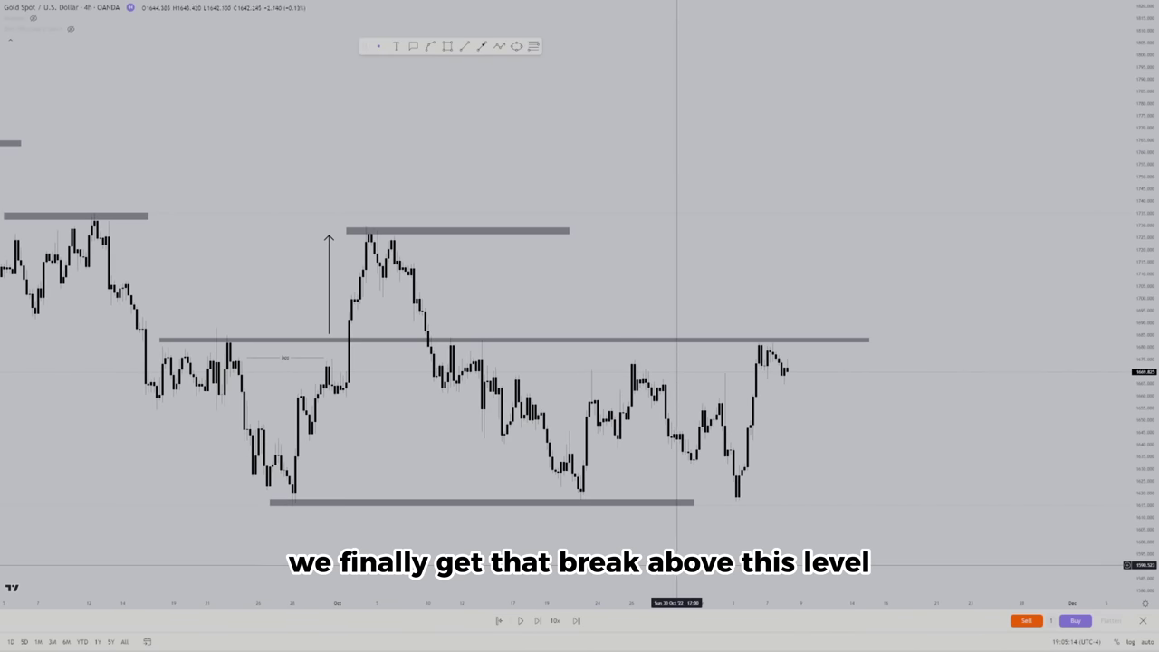
pyautogui.click(540, 627)
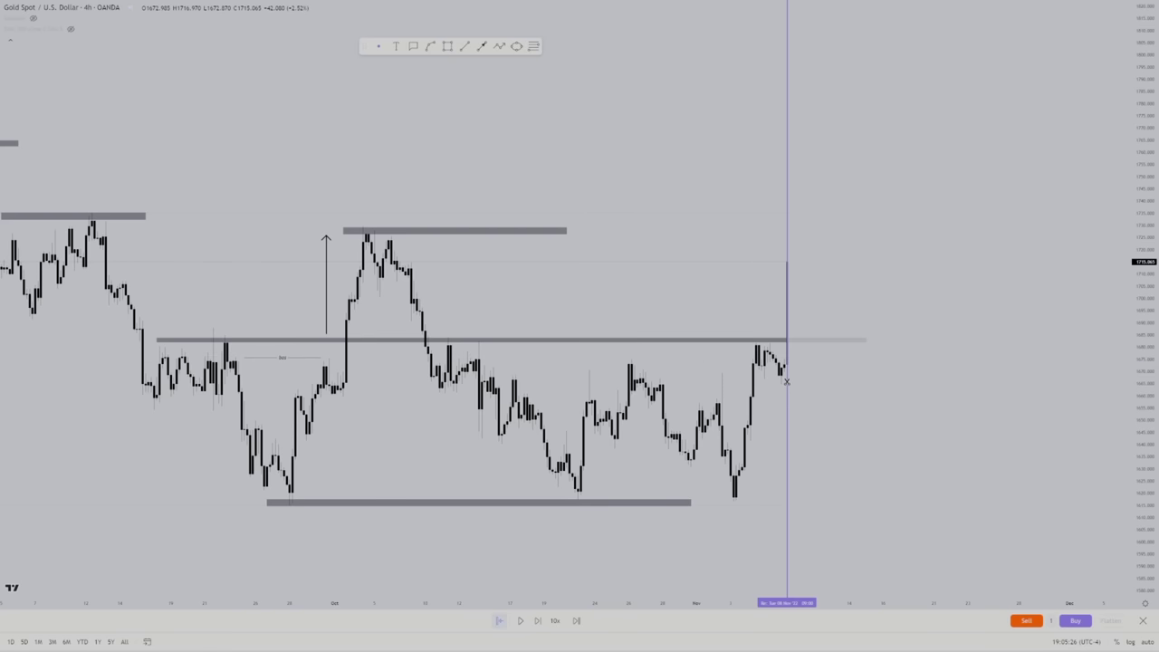
pyautogui.click(784, 378)
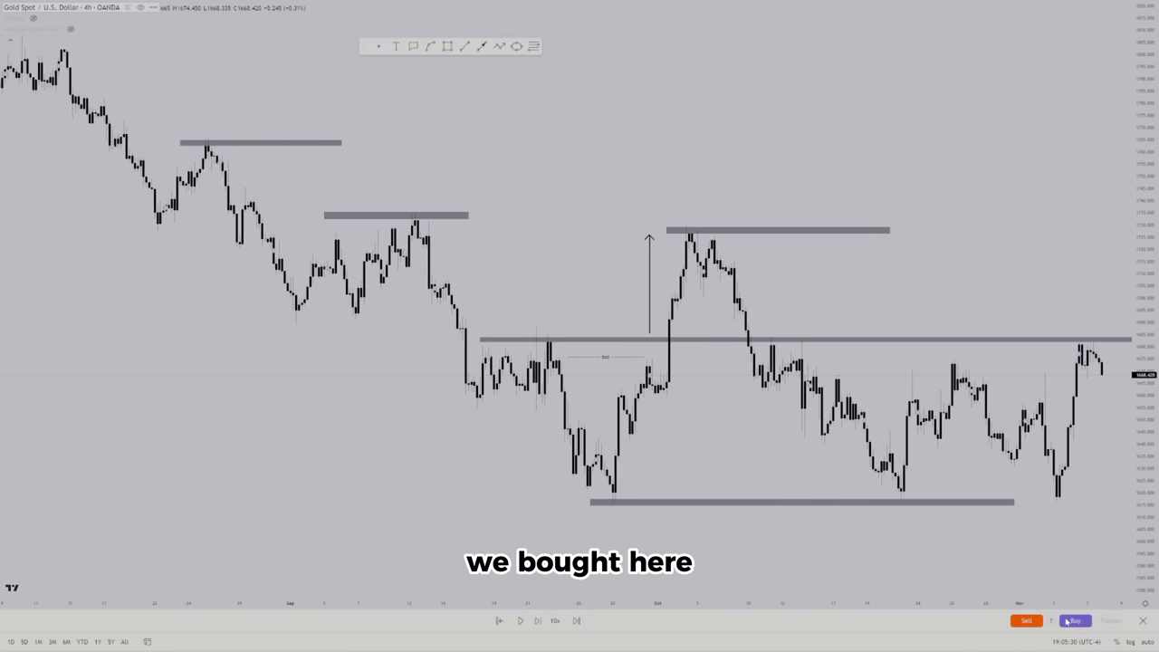
# Draw a small ellipse around the early-October break through the level near 1,682
pyautogui.moveTo(996, 406); pyautogui.dragTo(704, 438)
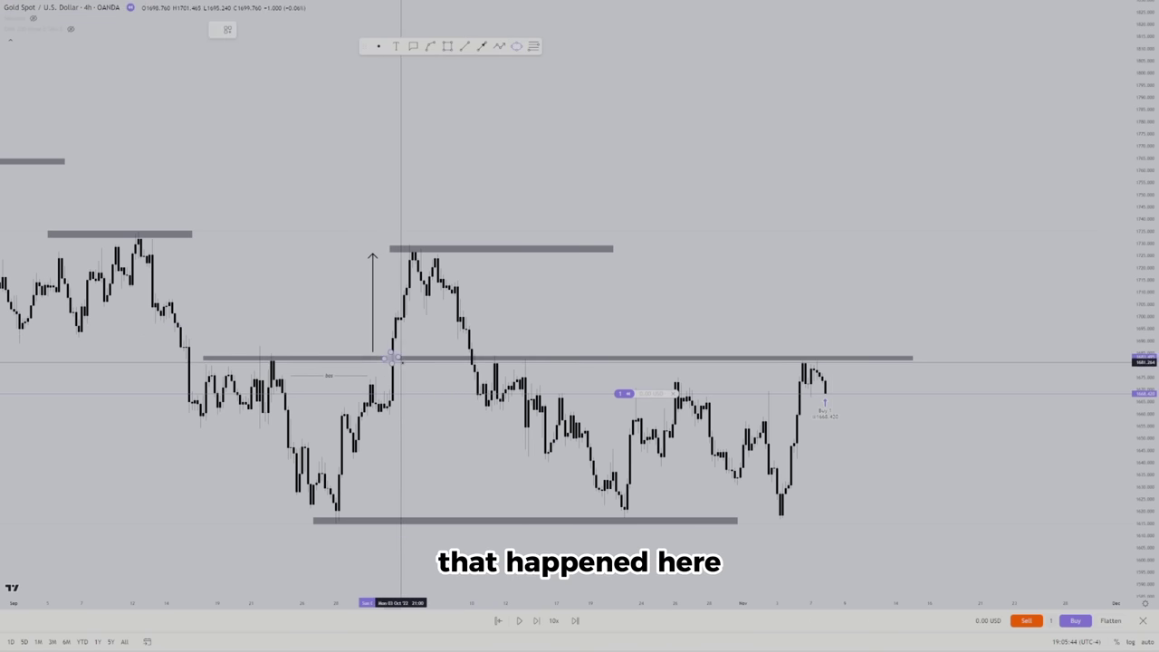
pyautogui.click(401, 362)
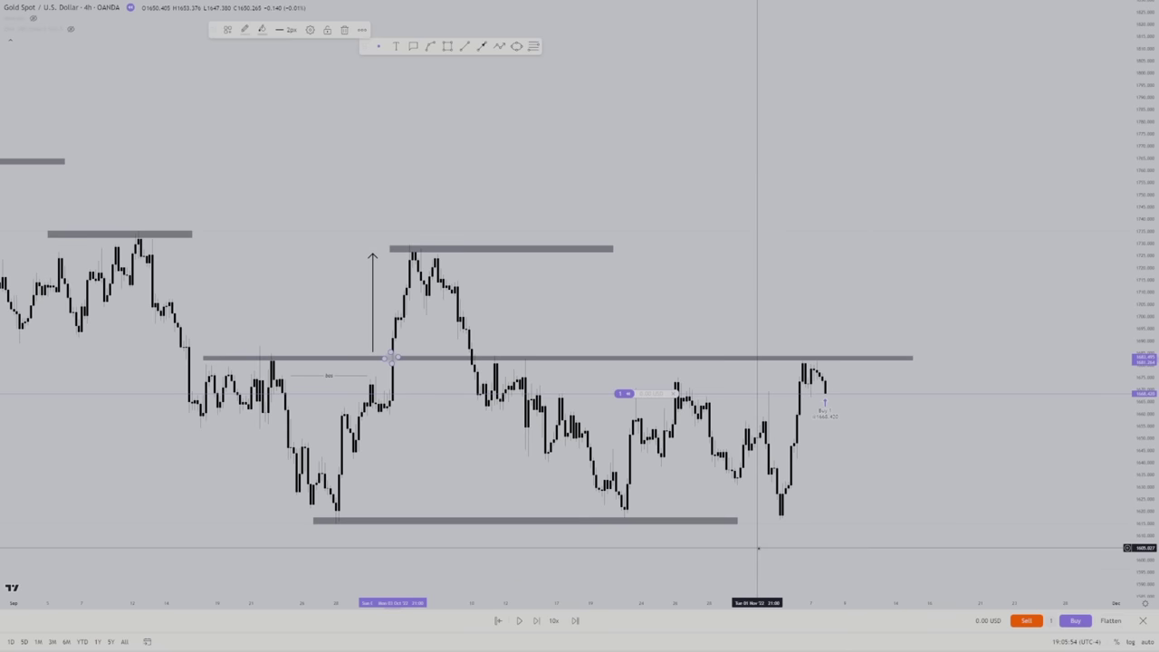
# Advance the bar replay by four candles, through the breakout above the level with the buy position open
pyautogui.click(539, 626)
pyautogui.click(539, 626)
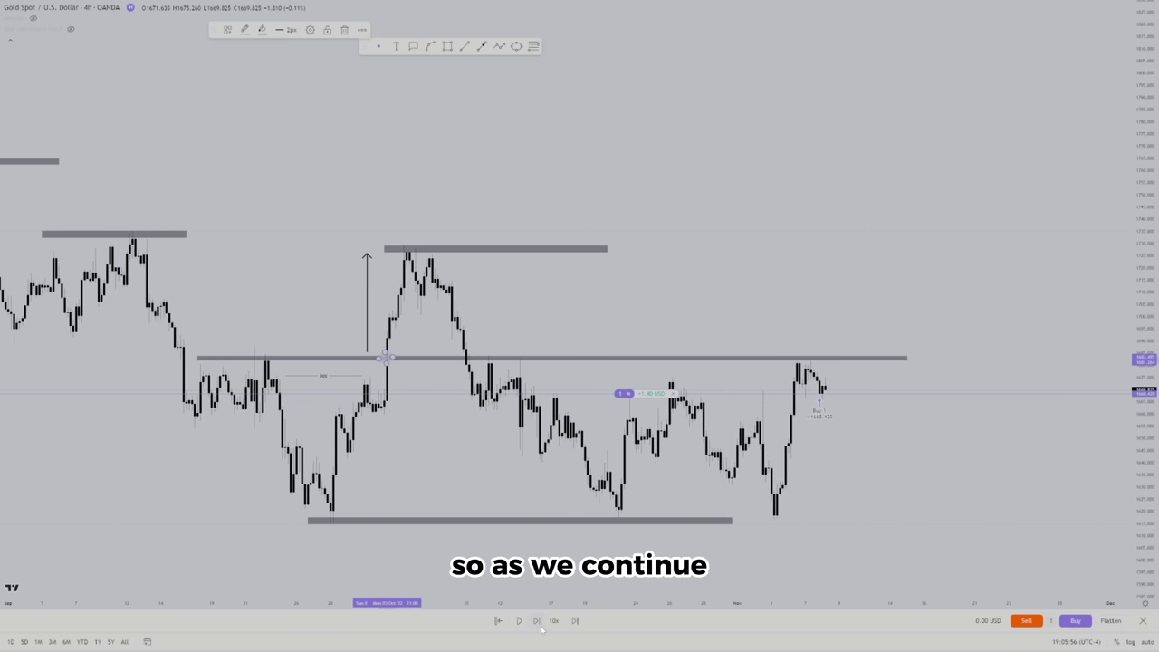
pyautogui.click(539, 626)
pyautogui.click(539, 626)
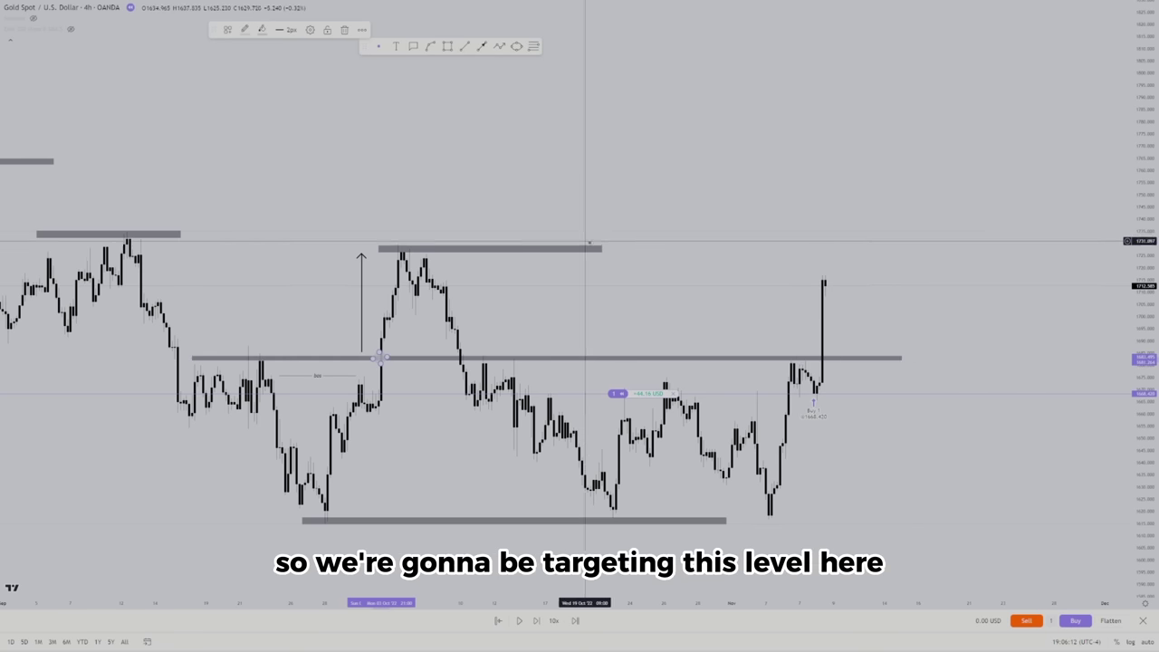
# Extend the rectangle at the early-October high forward to about 22 November, past the latest candle
pyautogui.moveTo(602, 246); pyautogui.dragTo(1000, 247)
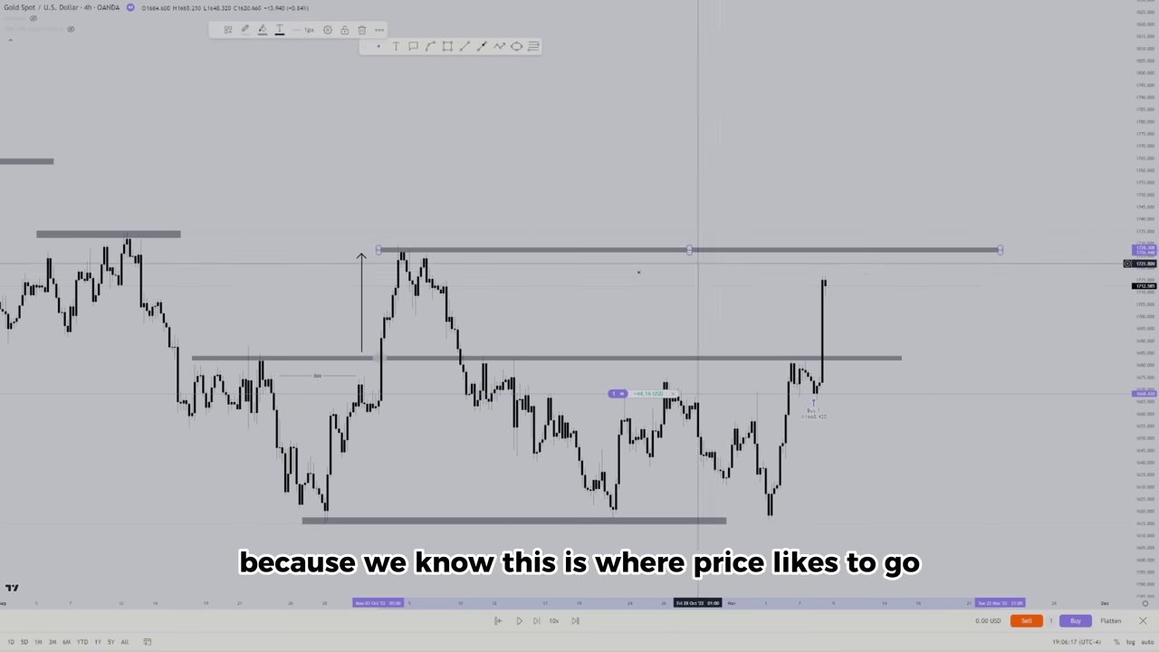
pyautogui.click(377, 359)
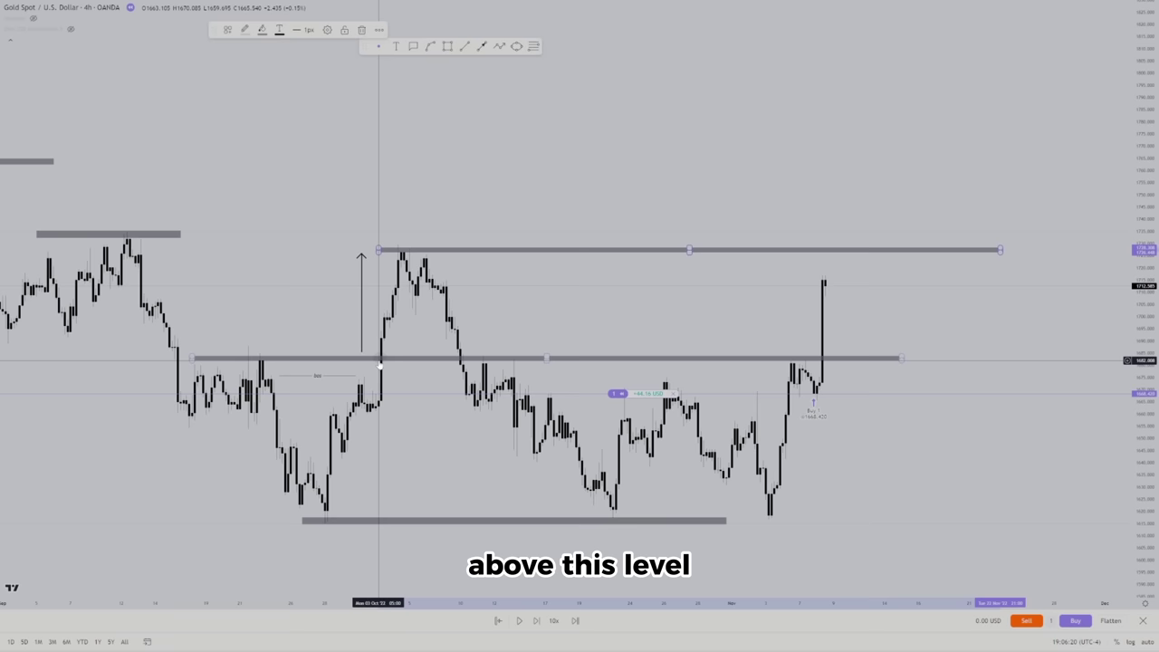
# Draw a horizontal line just below the buy entry near 1,665 and another at the broken level, moving the second forward past the latest candle
pyautogui.click(846, 420)
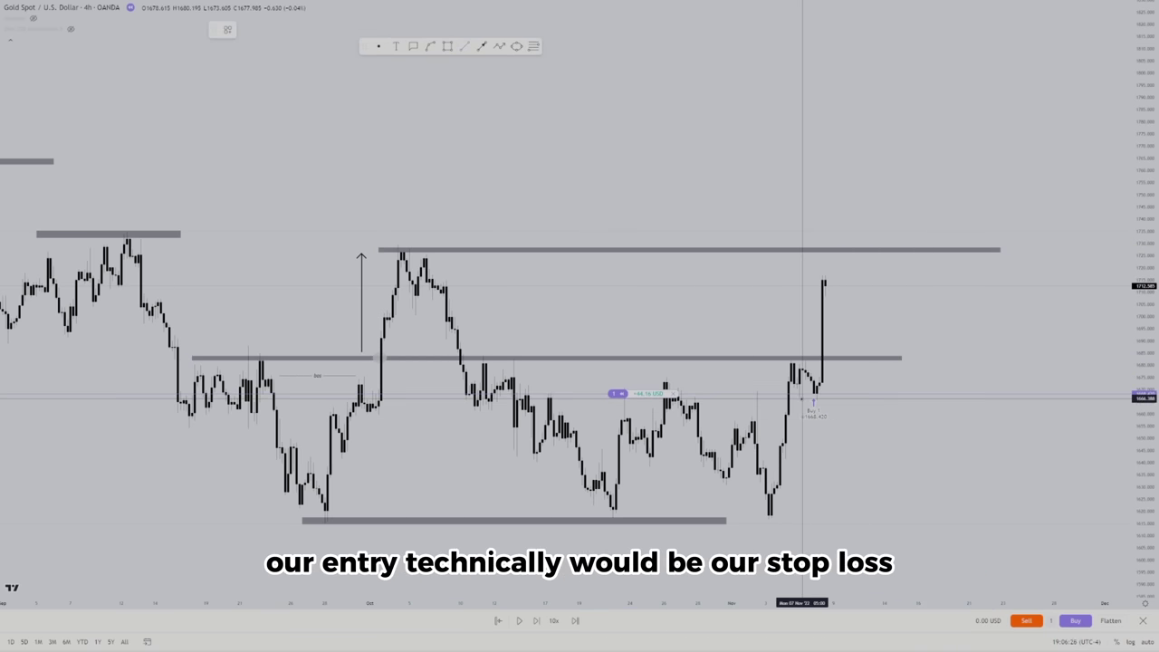
pyautogui.click(885, 401)
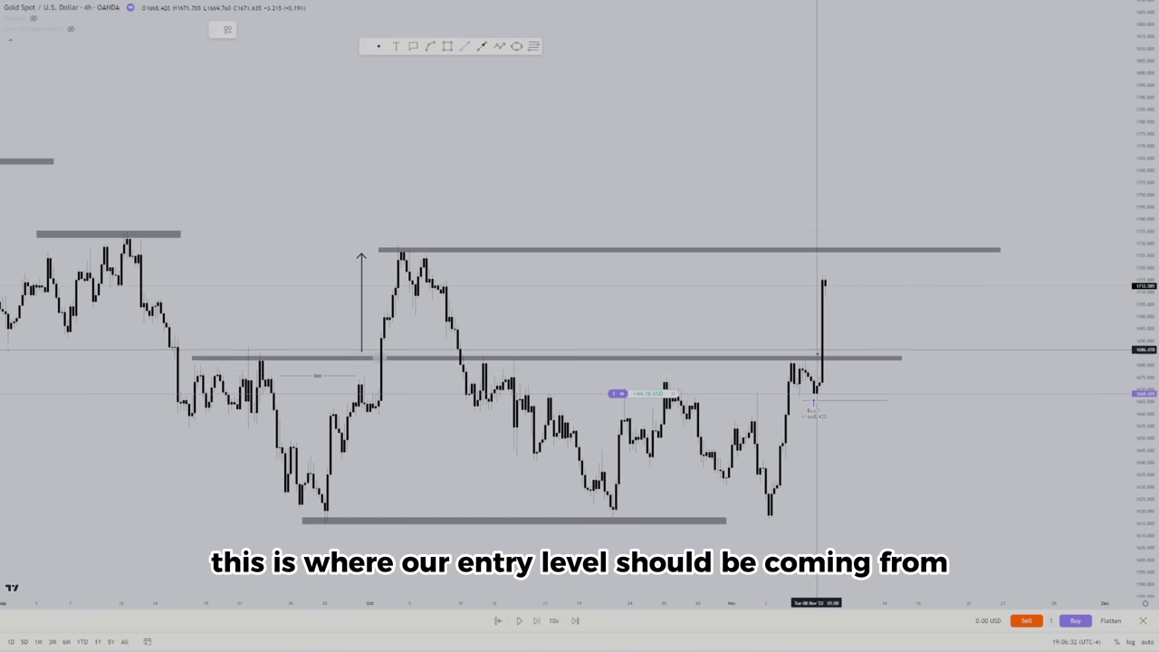
pyautogui.click(887, 357)
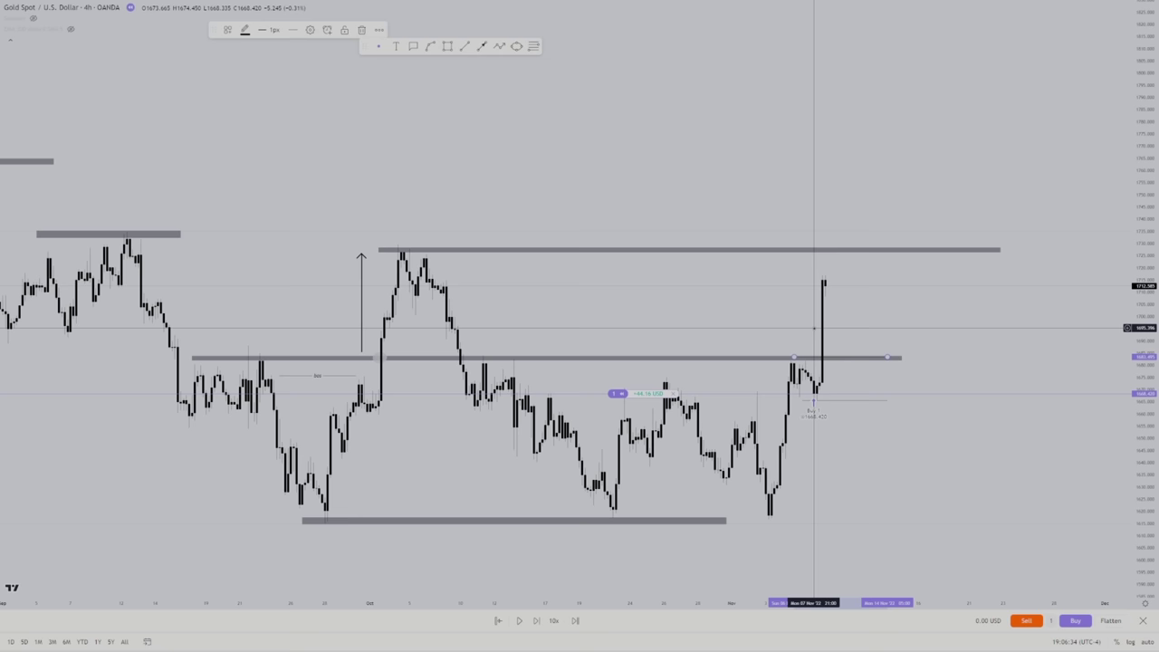
pyautogui.moveTo(862, 360); pyautogui.dragTo(938, 360)
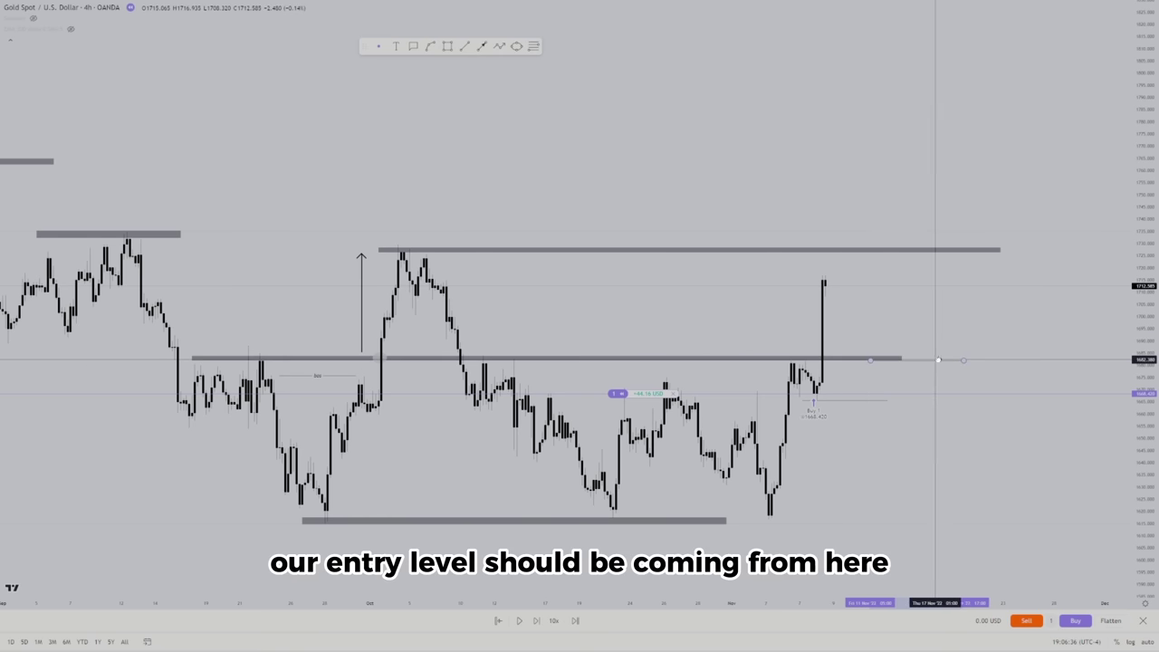
# Lower the horizontal line beneath the buy entry slightly, to about 1,664
pyautogui.click(937, 316)
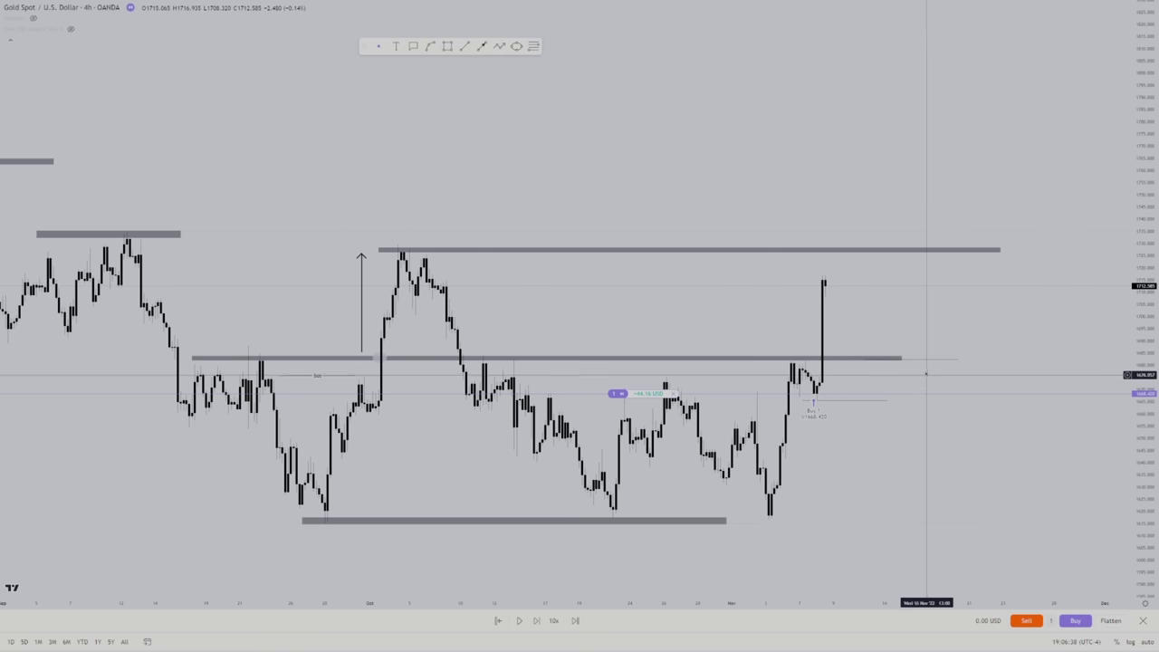
pyautogui.click(847, 400)
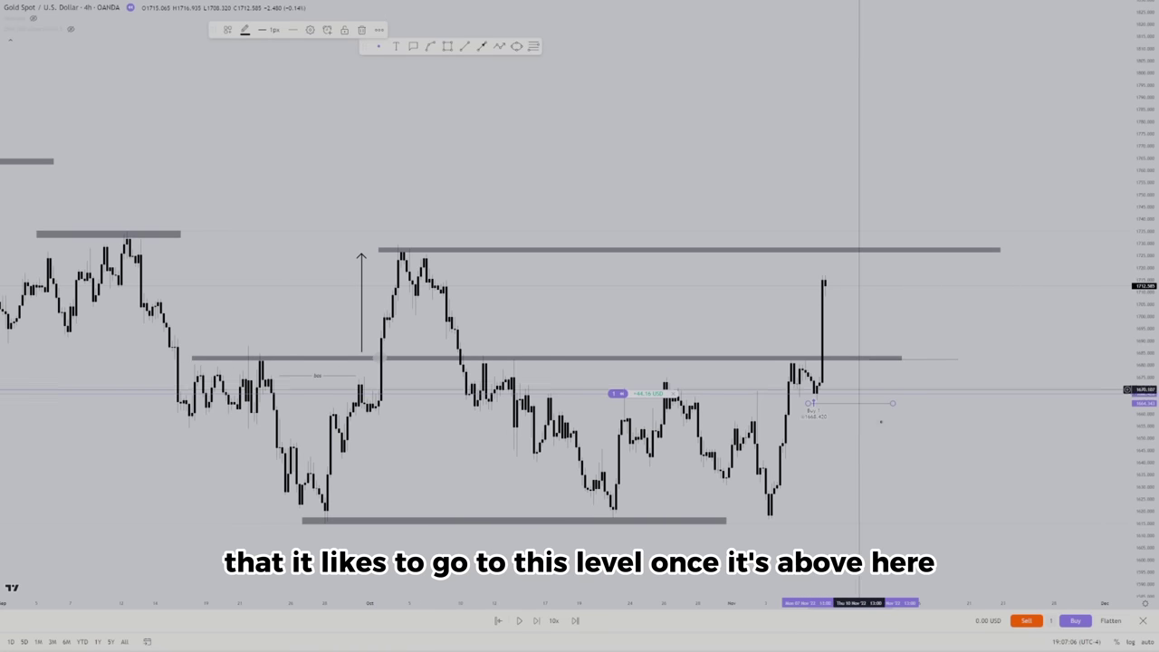
# Advance the bar replay candle by candle until price breaks above the rectangle at the early-October high
pyautogui.click(537, 620)
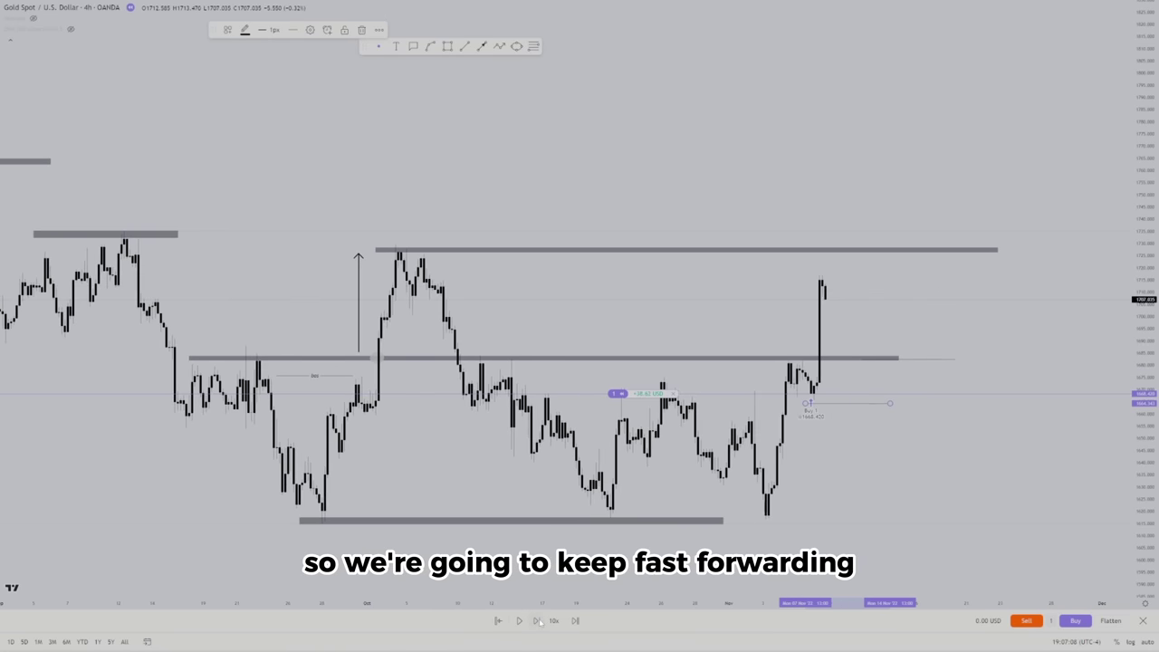
pyautogui.click(537, 621)
pyautogui.click(537, 620)
pyautogui.click(537, 621)
pyautogui.click(537, 620)
pyautogui.click(537, 620)
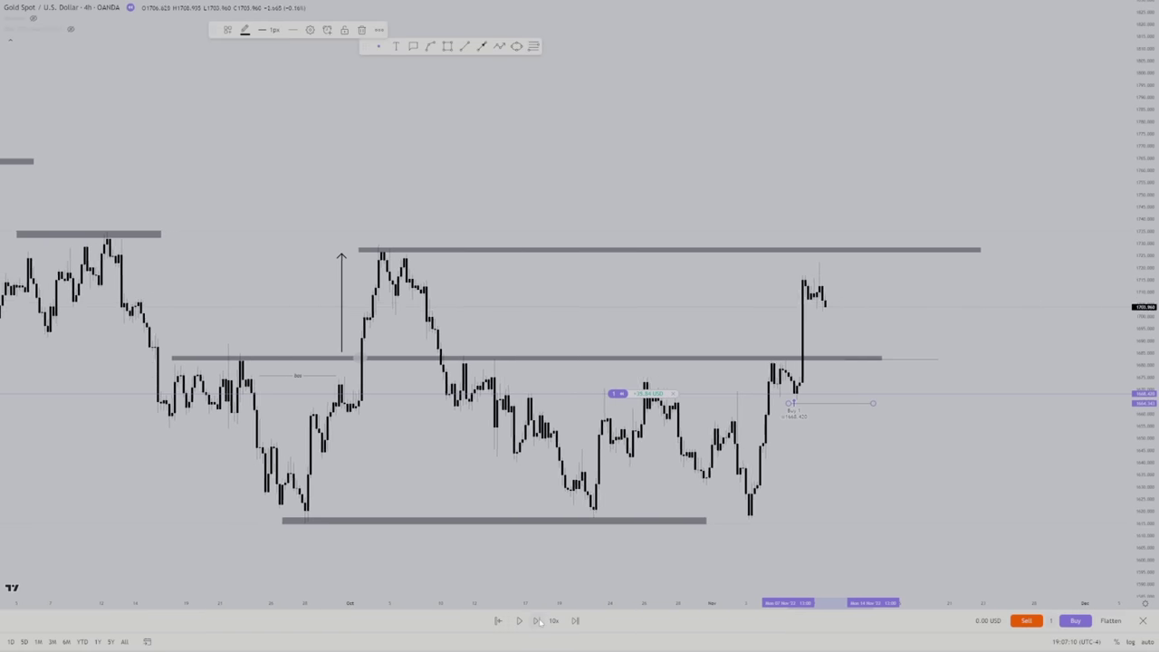
pyautogui.click(538, 621)
pyautogui.click(537, 620)
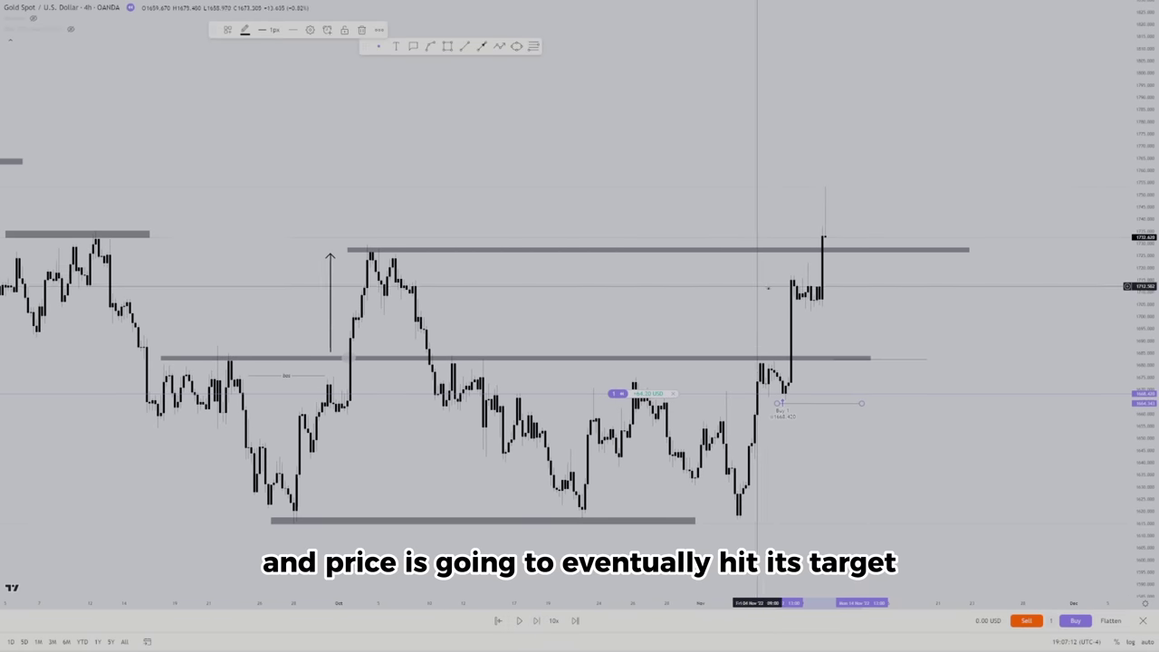
# Continue the bar replay through the rally to the mid-November peak and into the pullback that follows it
pyautogui.scroll(-2, 896, 389)
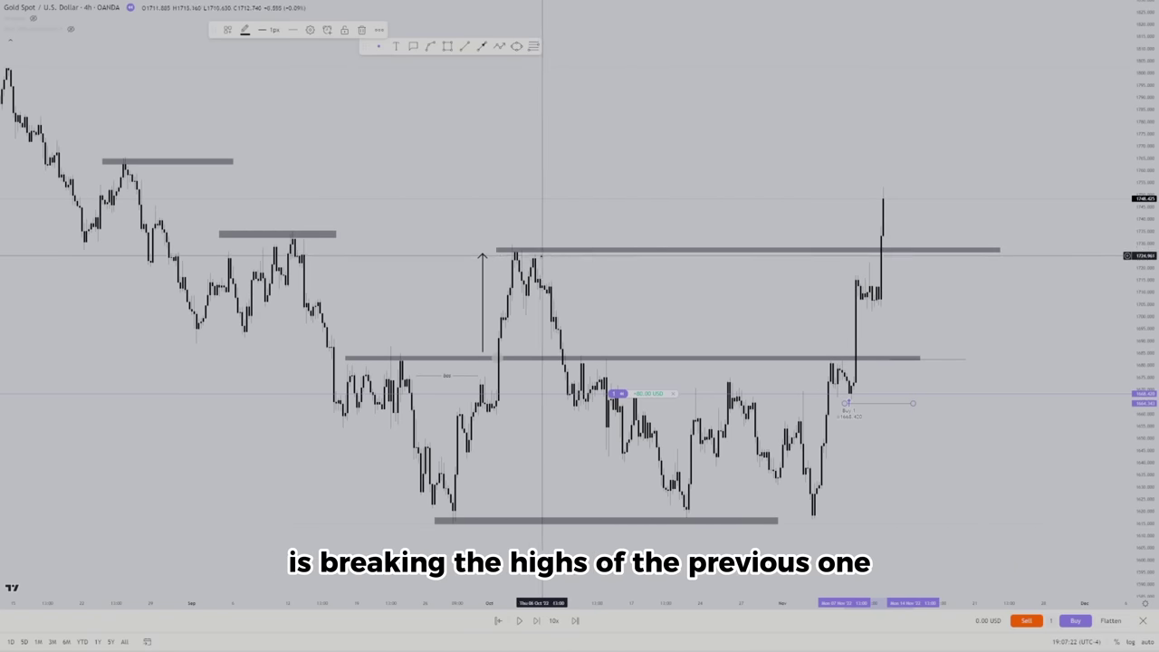
pyautogui.moveTo(1146, 305); pyautogui.dragTo(1146, 377)
pyautogui.moveTo(1016, 497); pyautogui.dragTo(926, 511)
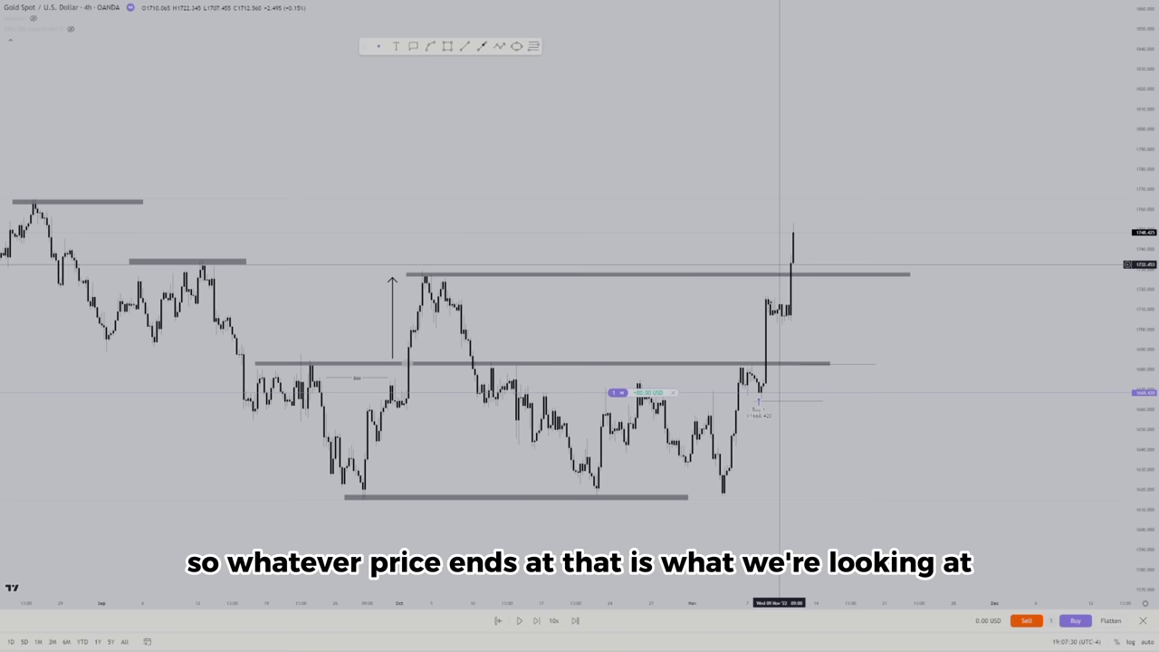
pyautogui.click(539, 622)
pyautogui.click(540, 622)
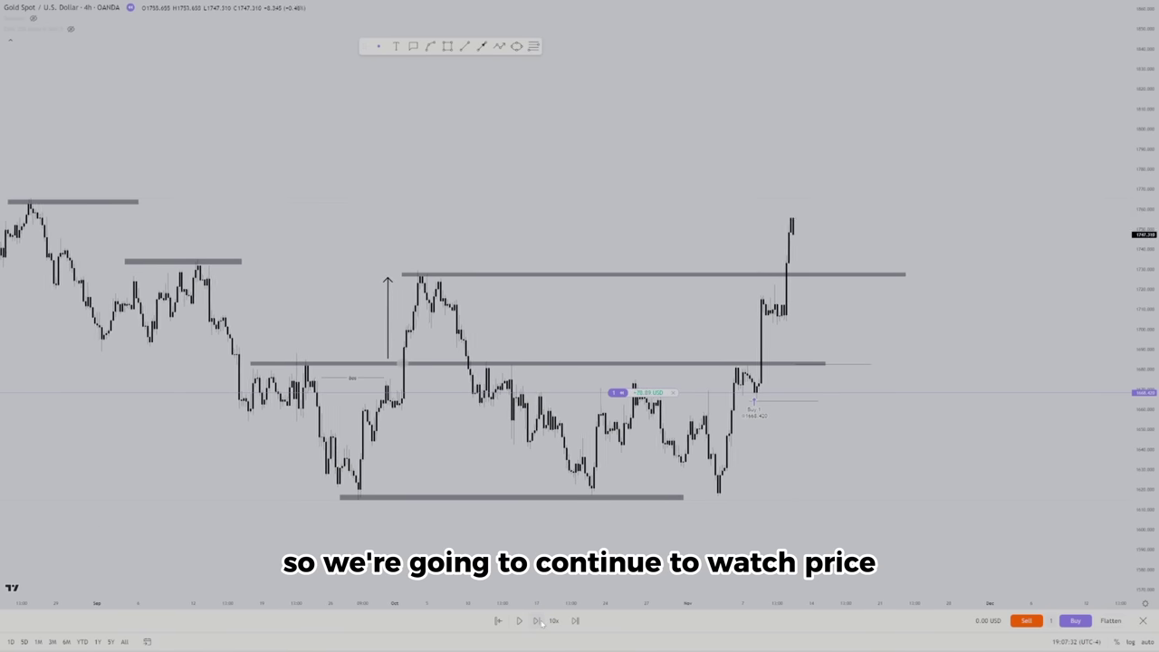
pyautogui.click(540, 622)
pyautogui.click(540, 622)
pyautogui.click(540, 622)
pyautogui.click(541, 622)
pyautogui.click(541, 623)
pyautogui.click(540, 622)
pyautogui.click(540, 622)
pyautogui.click(539, 622)
pyautogui.click(540, 622)
pyautogui.click(540, 623)
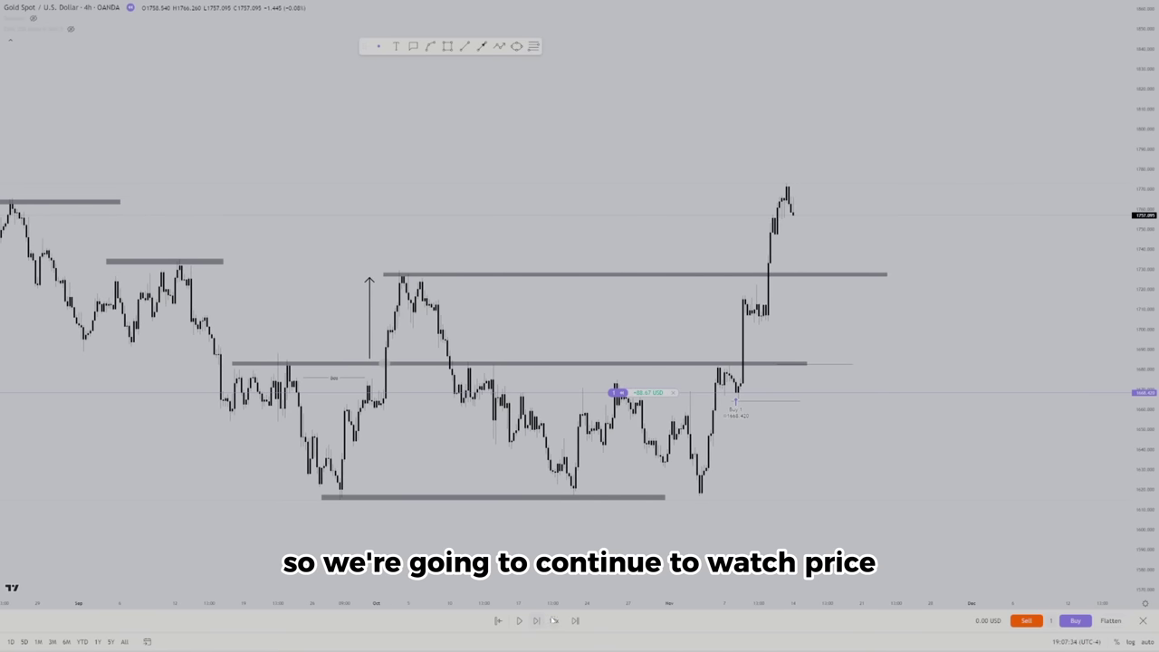
pyautogui.click(537, 622)
pyautogui.click(537, 621)
pyautogui.click(537, 621)
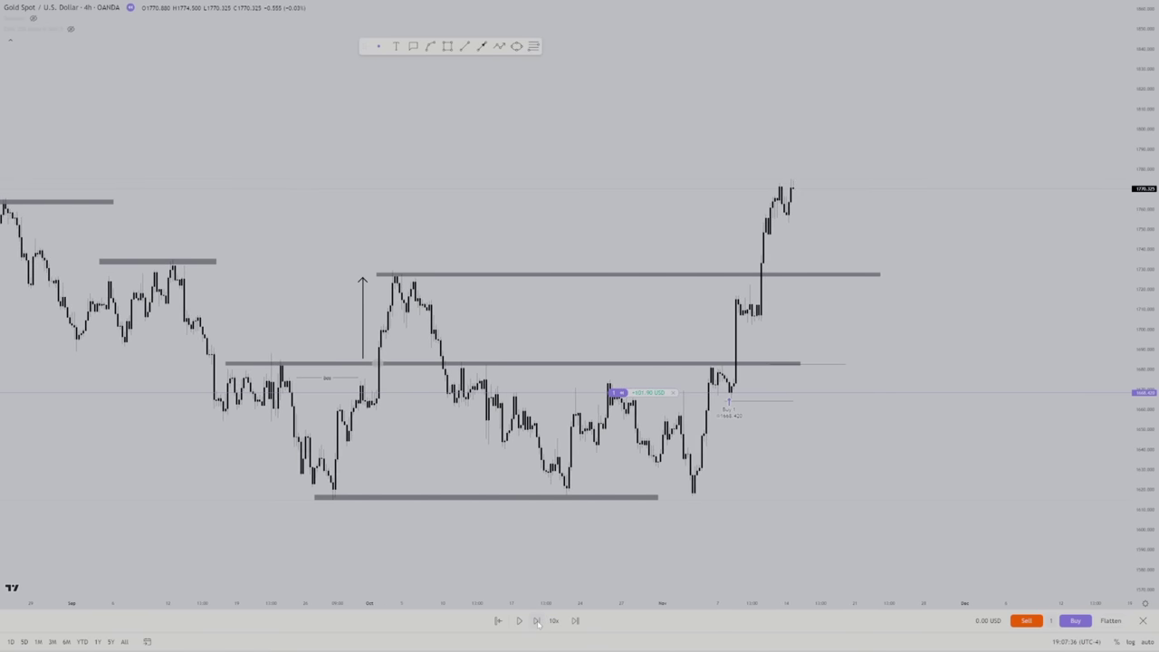
pyautogui.click(537, 622)
pyautogui.click(537, 621)
pyautogui.click(538, 621)
pyautogui.click(538, 622)
pyautogui.click(537, 621)
pyautogui.click(537, 621)
pyautogui.click(537, 621)
pyautogui.click(537, 621)
pyautogui.click(537, 621)
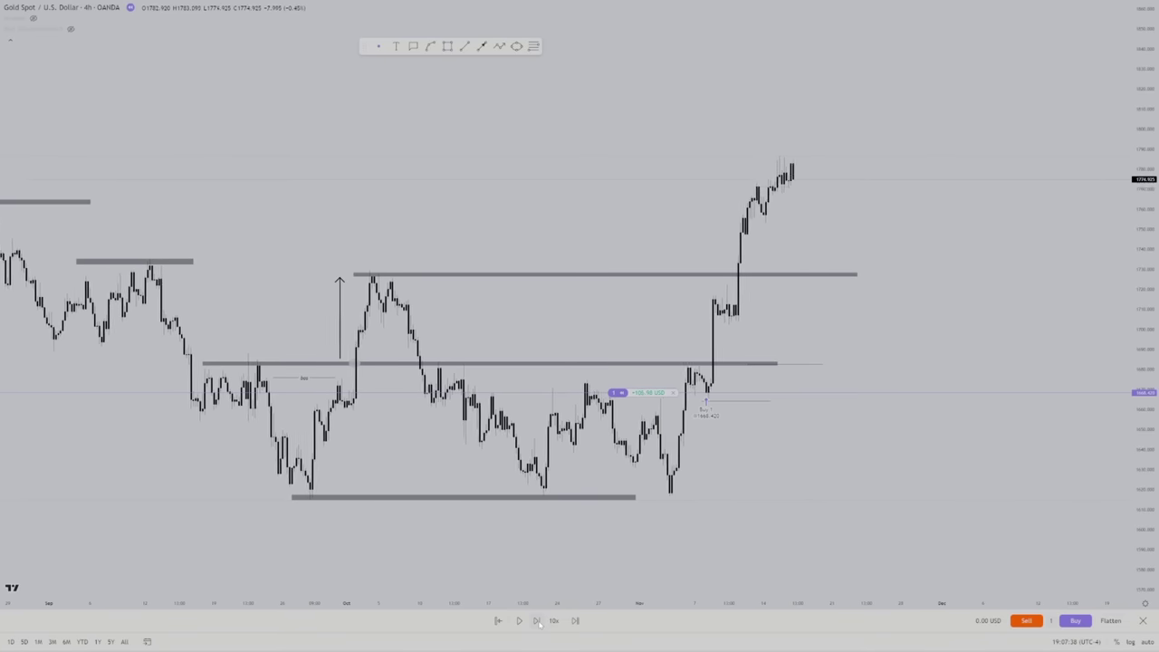
pyautogui.click(537, 621)
pyautogui.click(537, 621)
pyautogui.click(537, 621)
pyautogui.click(537, 621)
pyautogui.click(537, 621)
pyautogui.click(537, 621)
pyautogui.click(537, 621)
pyautogui.click(537, 621)
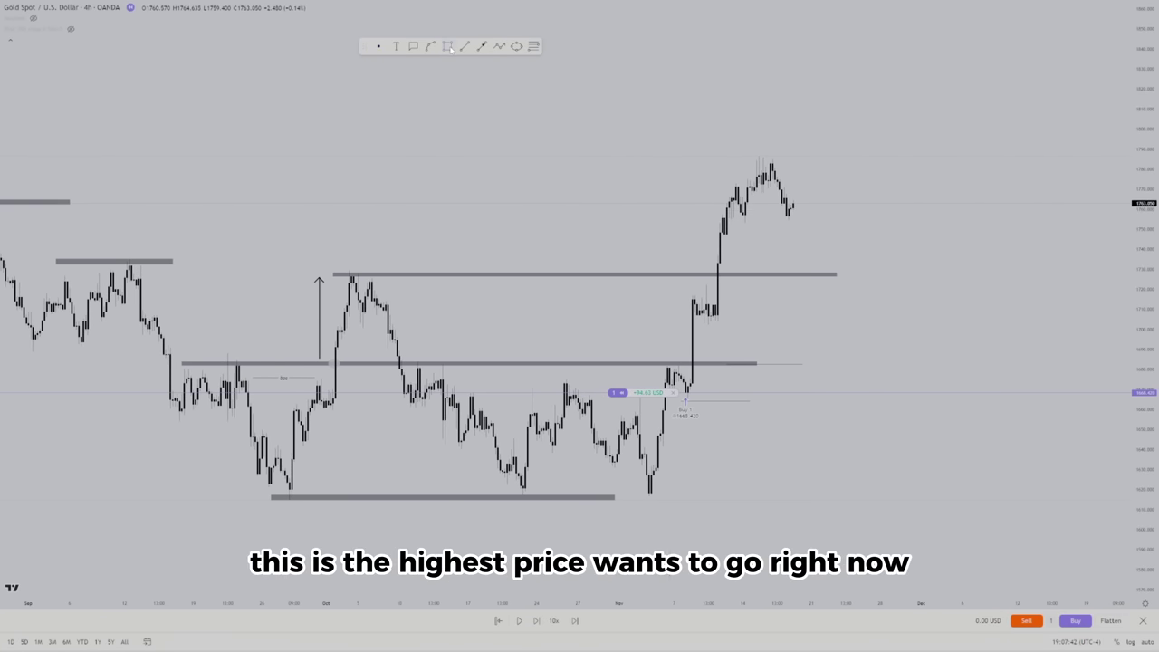
# Mark the mid-November high near 1,785 with a thin rectangle and draw an upward arrow to it from the early-October-high level
pyautogui.moveTo(658, 162); pyautogui.dragTo(896, 156)
pyautogui.click(866, 125)
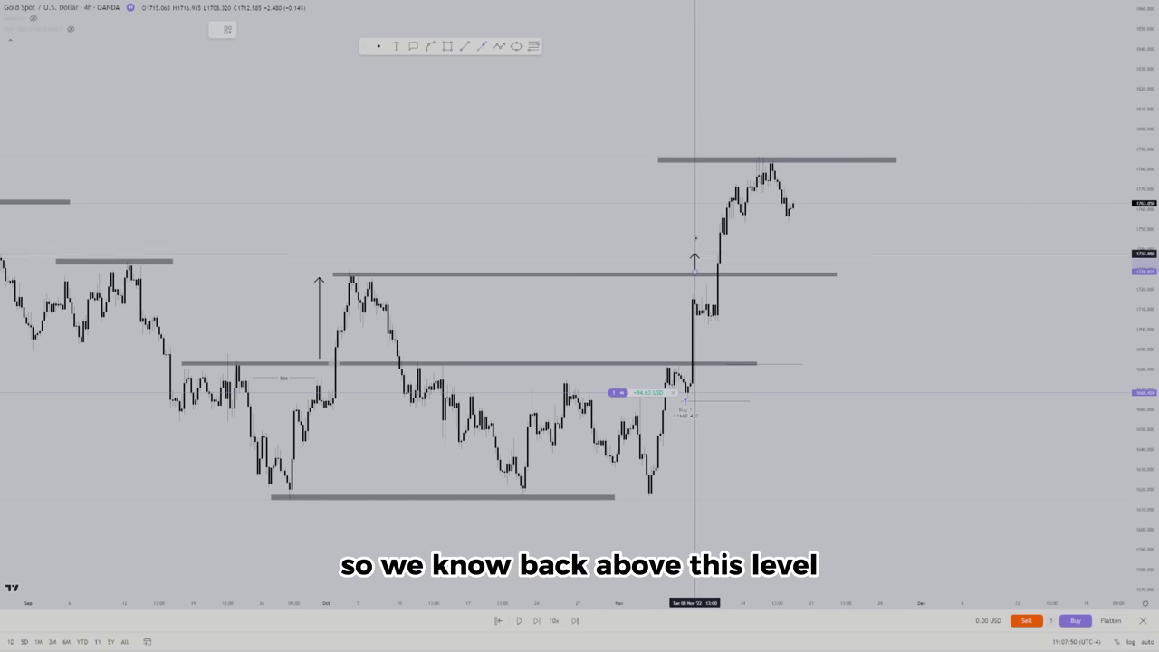
pyautogui.moveTo(695, 256); pyautogui.dragTo(695, 169)
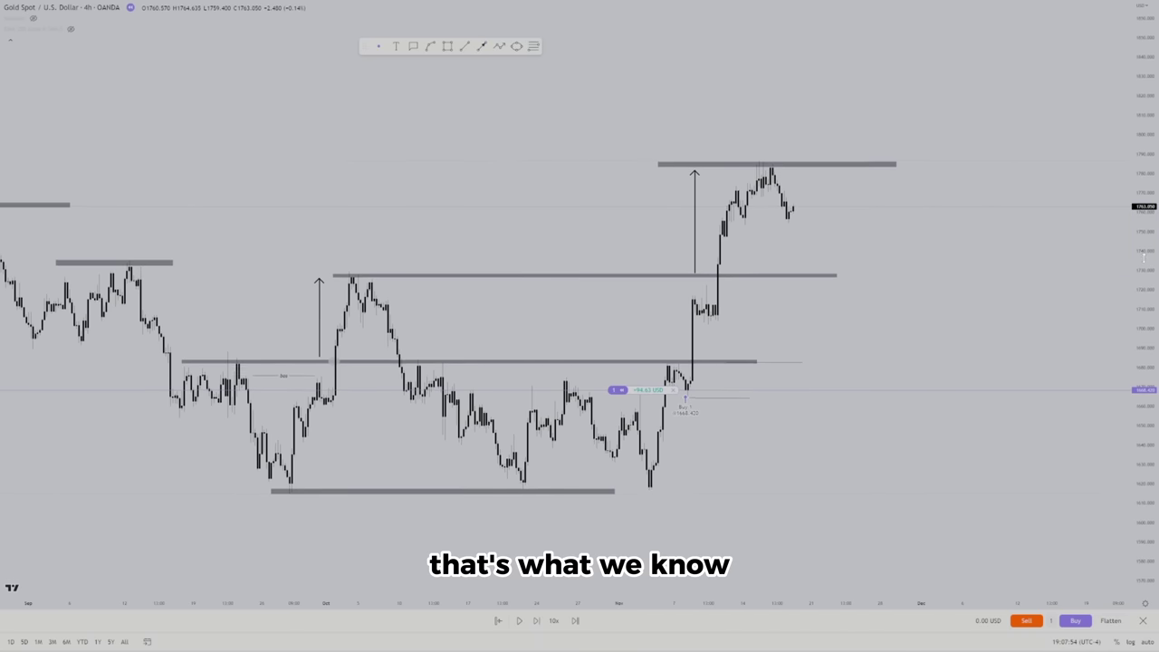
# Draw small ellipses around the November break of the early-October-high level and around the early-October high itself
pyautogui.moveTo(1144, 258); pyautogui.dragTo(1144, 272)
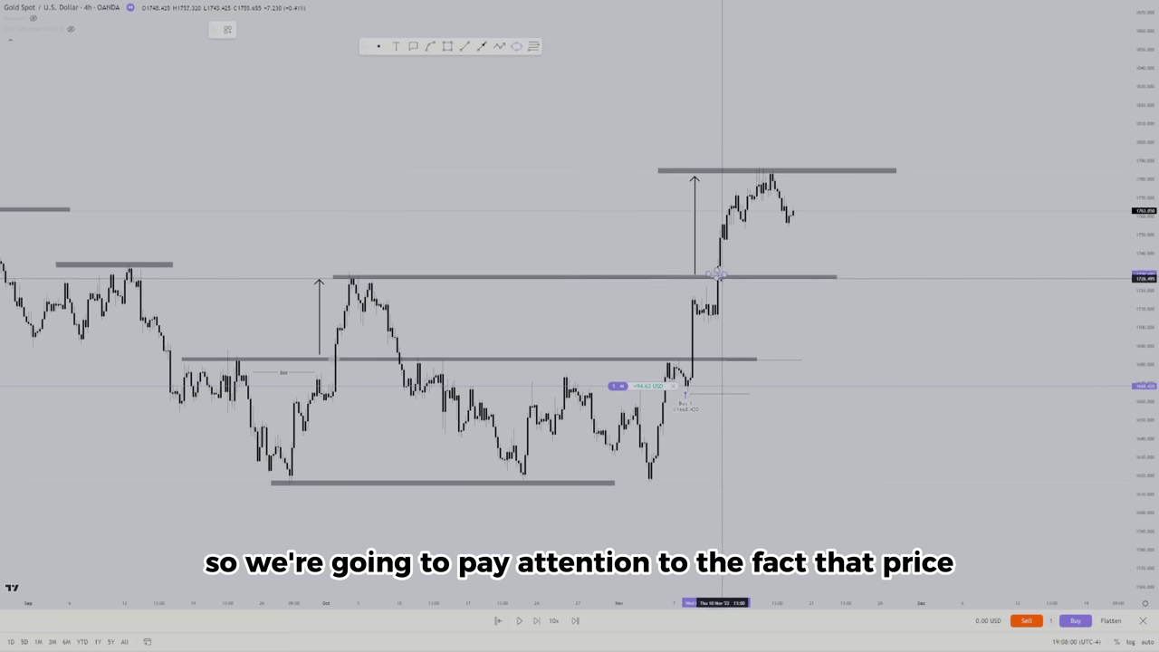
pyautogui.click(720, 275)
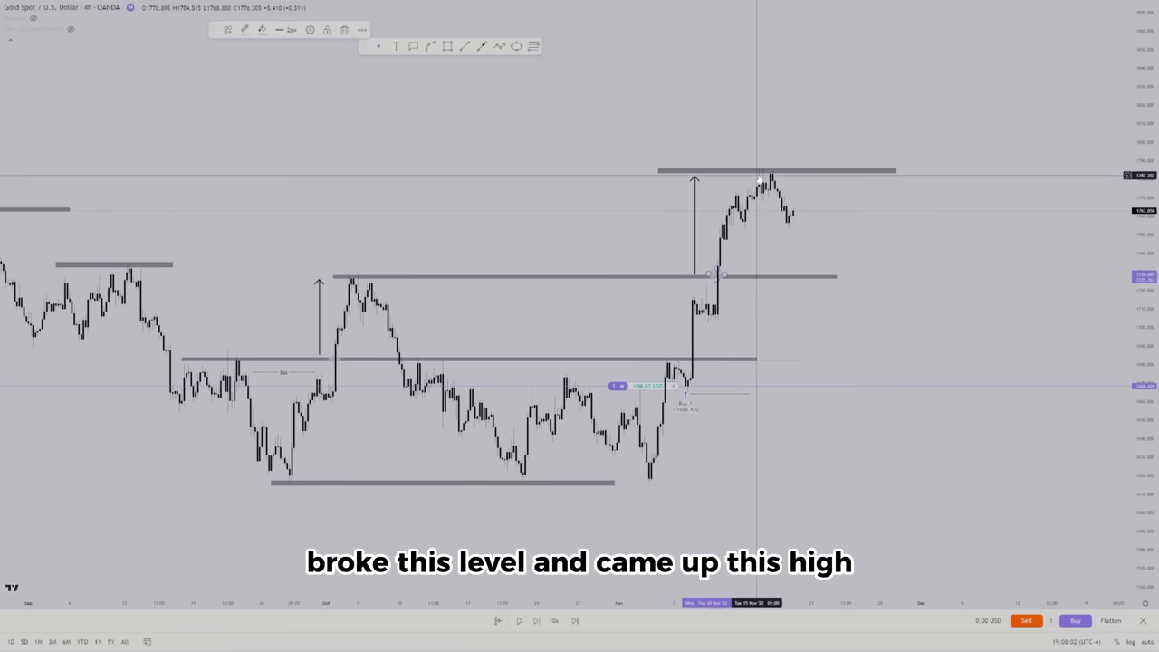
pyautogui.click(516, 47)
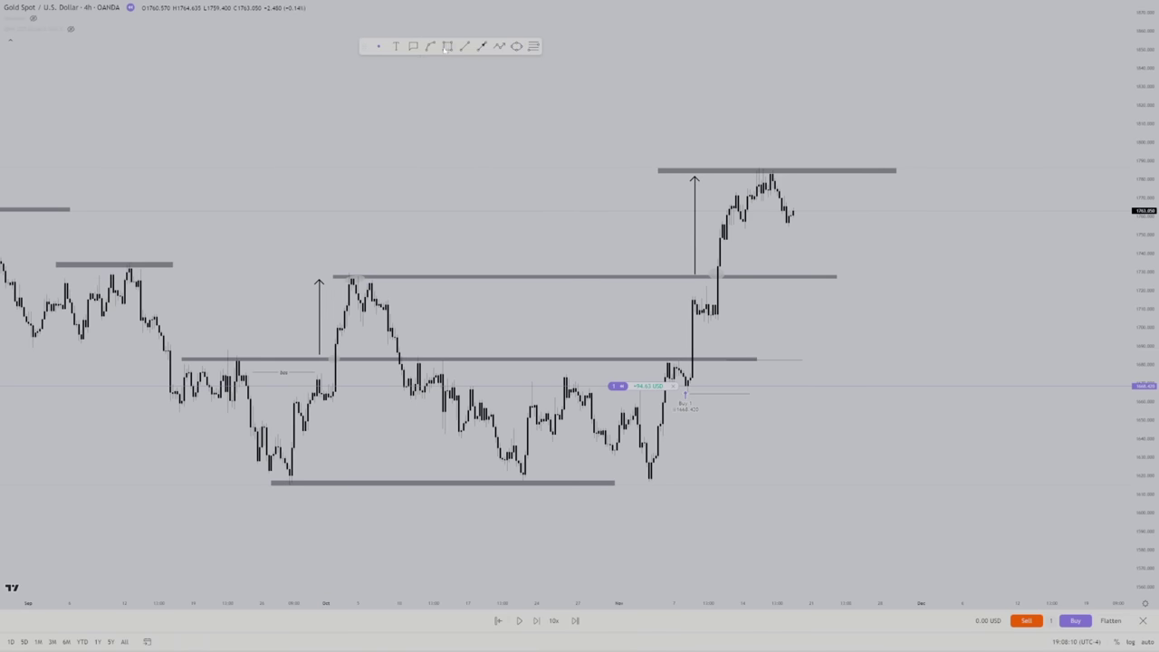
# Add a callout reading "Indication" above the early-October high, pointing at the peak
pyautogui.click(356, 273)
pyautogui.click(356, 248)
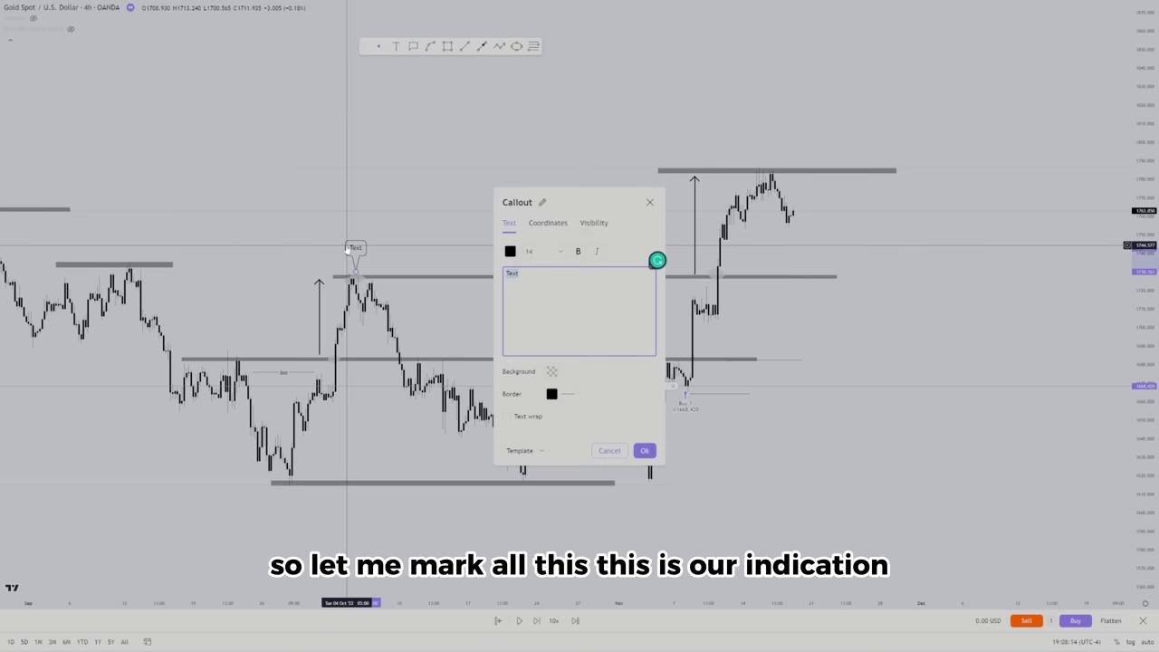
pyautogui.write('Inidd')
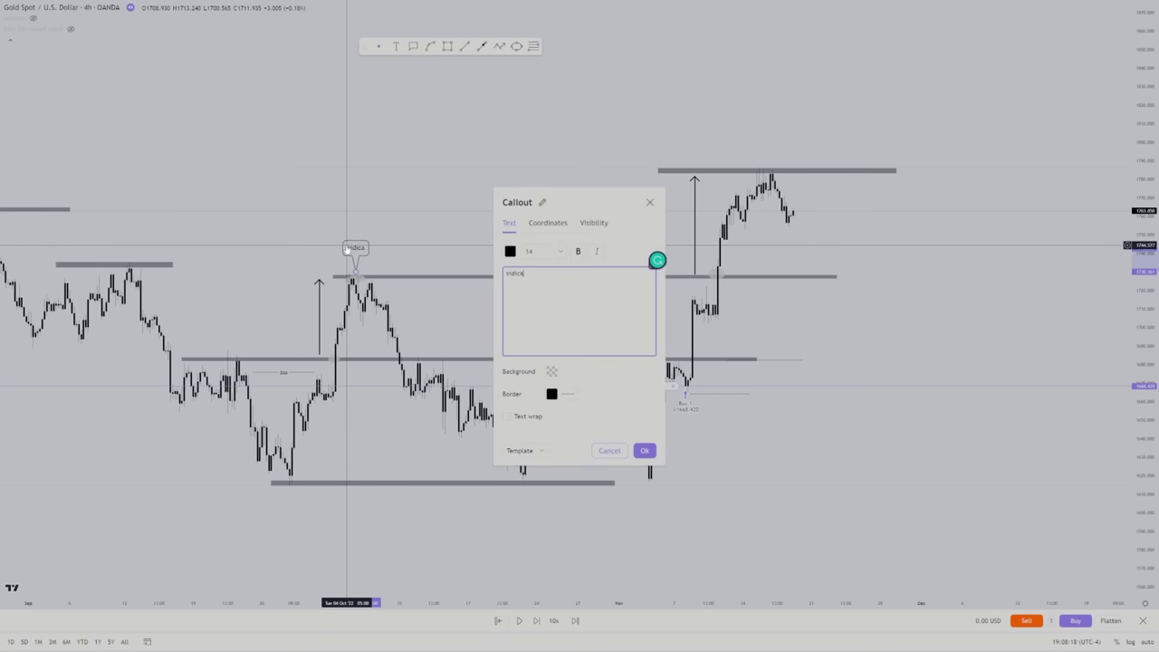
pyautogui.click(394, 220)
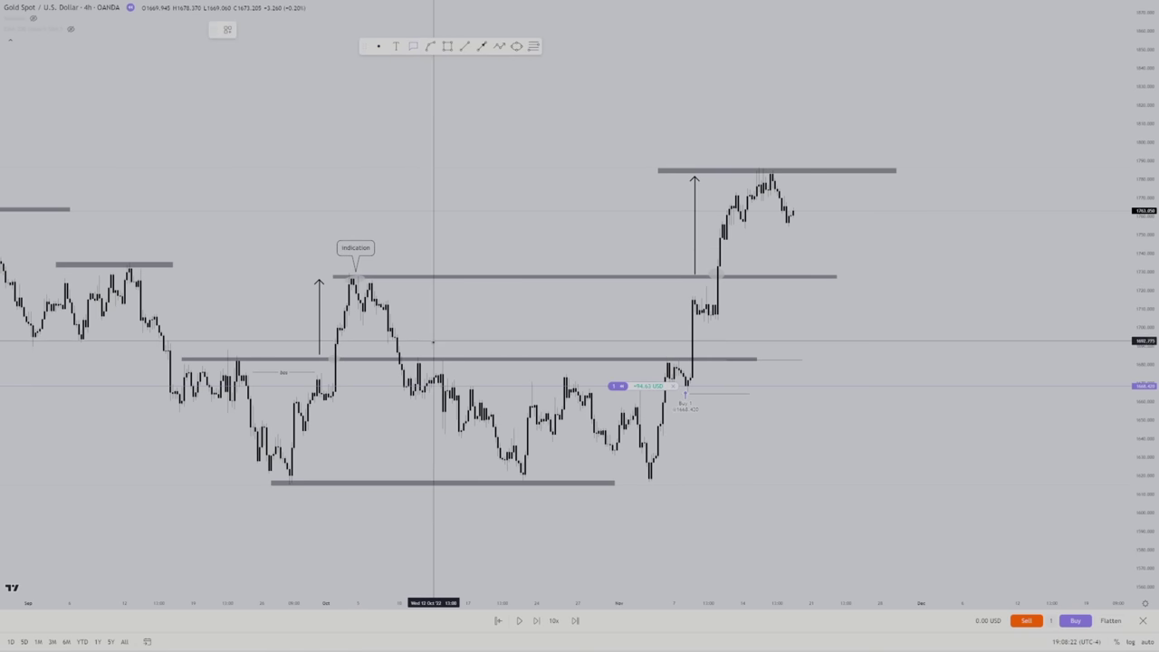
# Add a callout reading "correction" at the mid-October decline, just above the broken level near 1,682
pyautogui.click(419, 352)
pyautogui.click(430, 337)
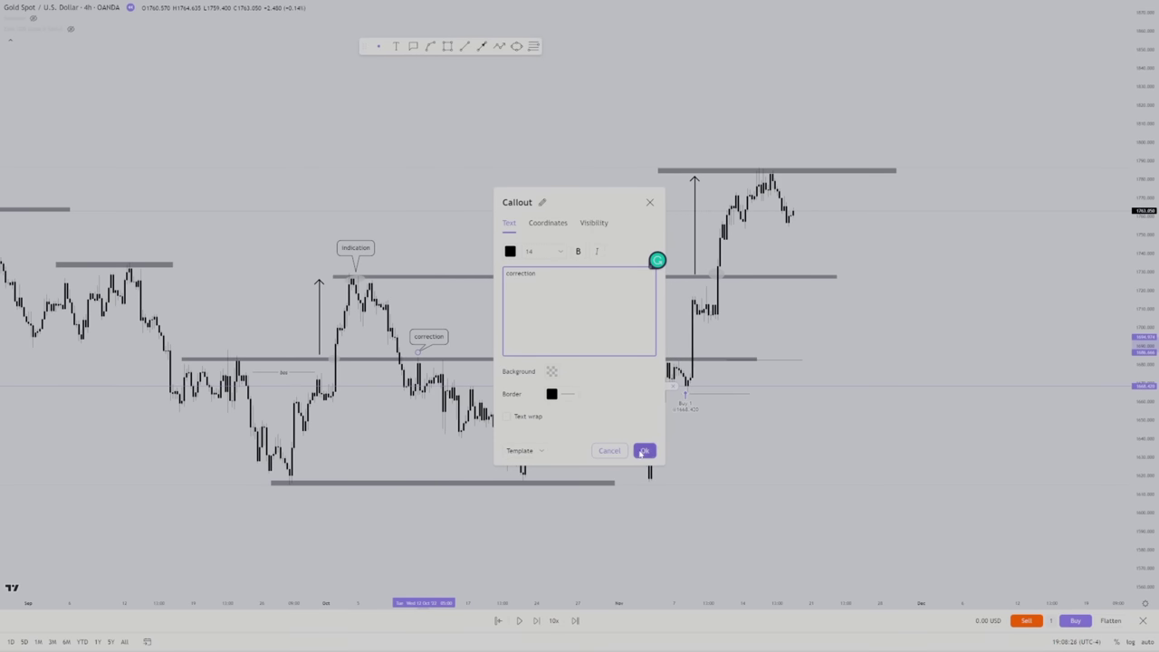
pyautogui.click(643, 451)
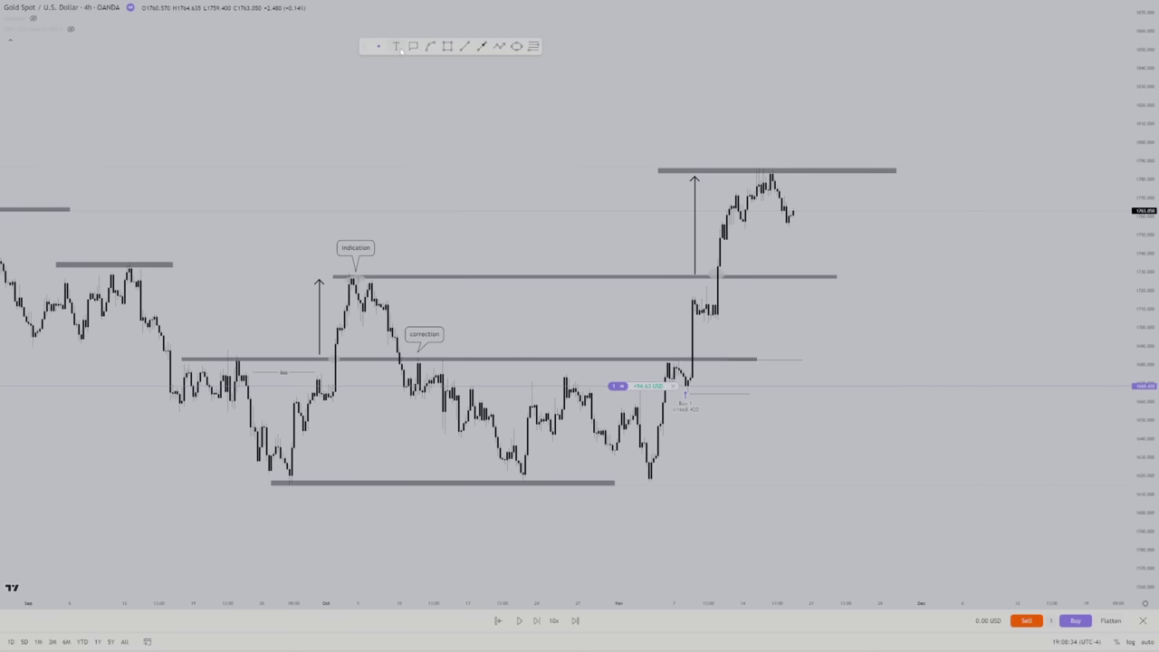
# Add a callout using the continuation template and point it at the November breakout above the level near 1,682
pyautogui.doubleClick(759, 344)
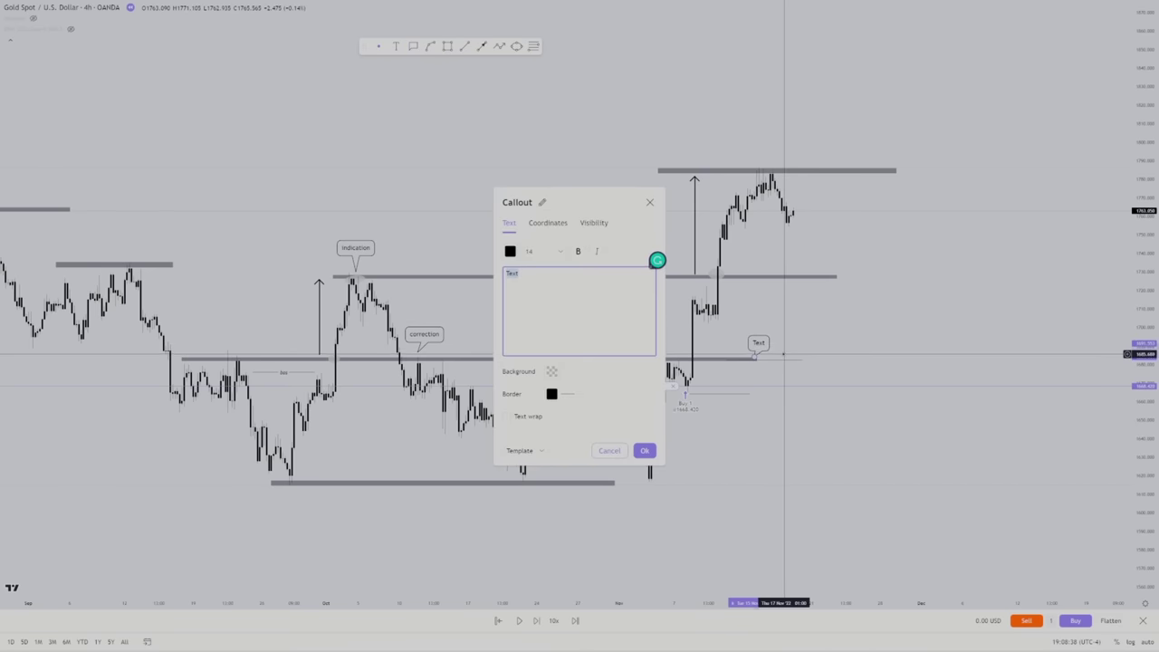
pyautogui.click(521, 450)
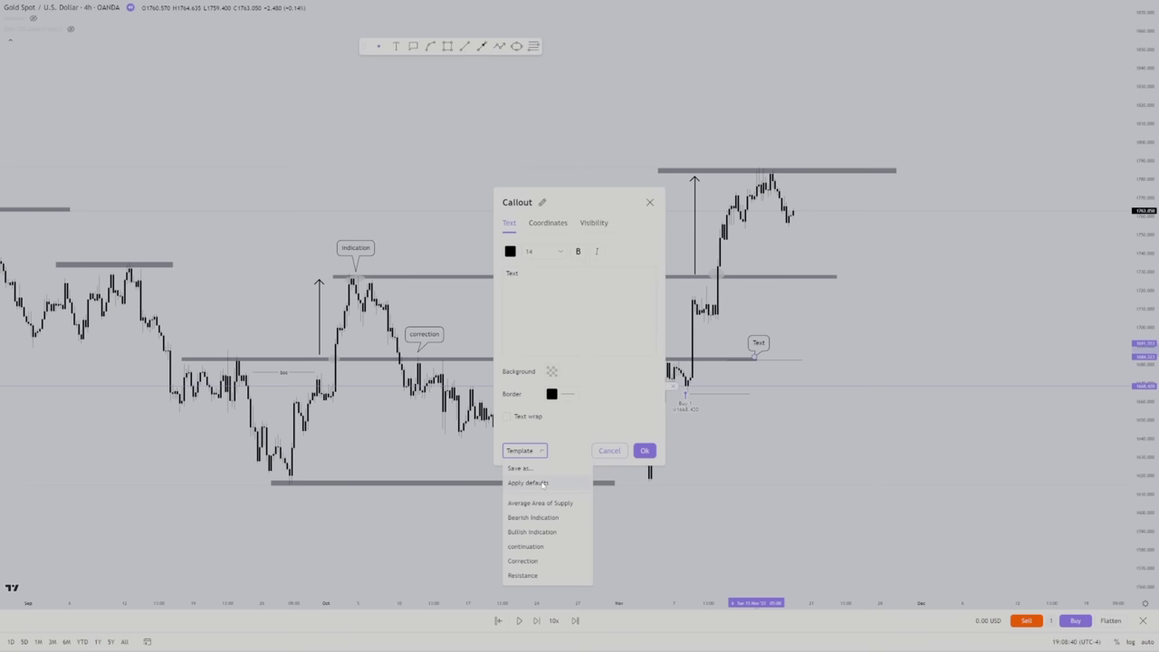
pyautogui.click(526, 546)
pyautogui.click(644, 451)
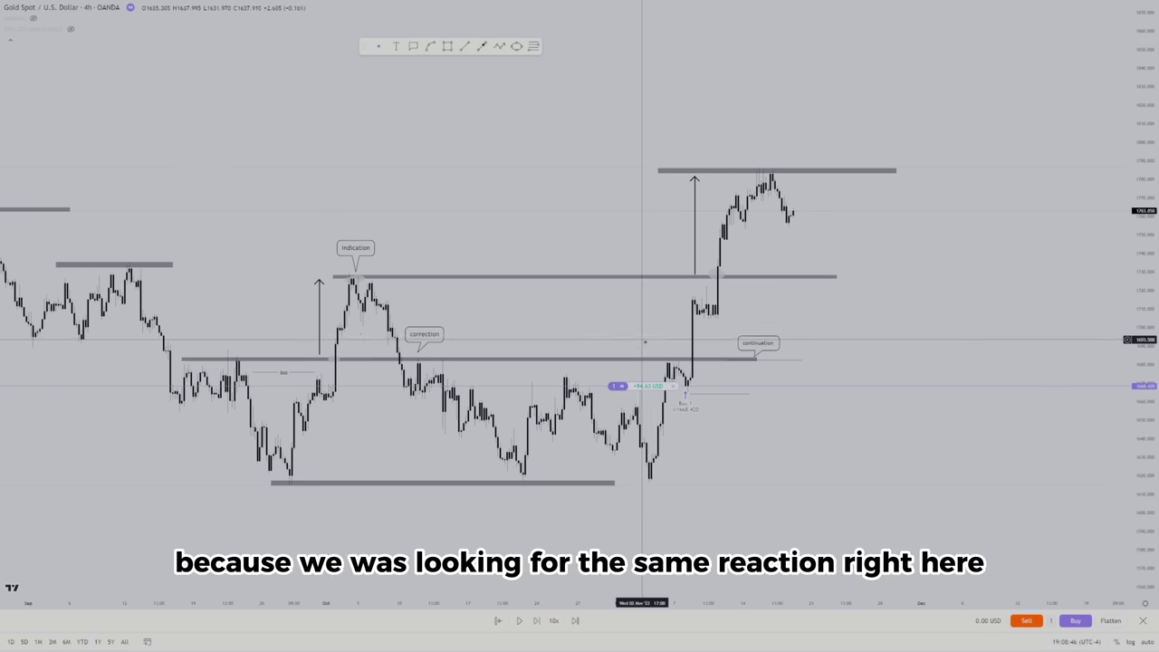
pyautogui.moveTo(759, 353); pyautogui.dragTo(728, 342)
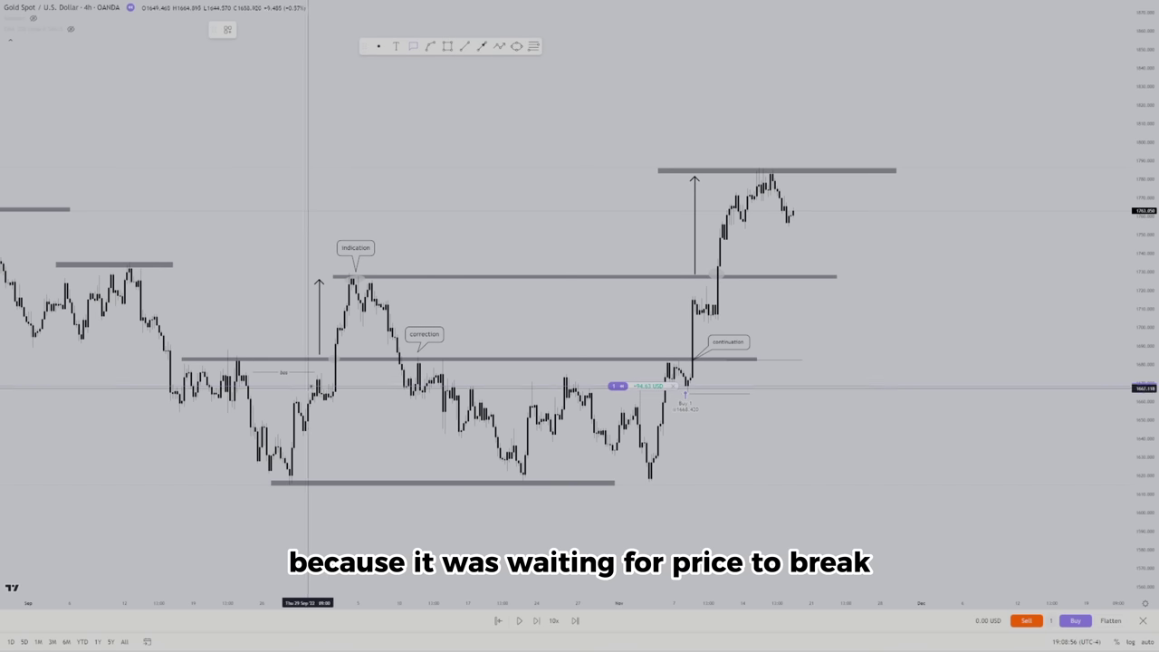
# Add a "Break of resistance" callout pointing at the early-October break of the level near 1,682, and move its box slightly higher
pyautogui.click(293, 353)
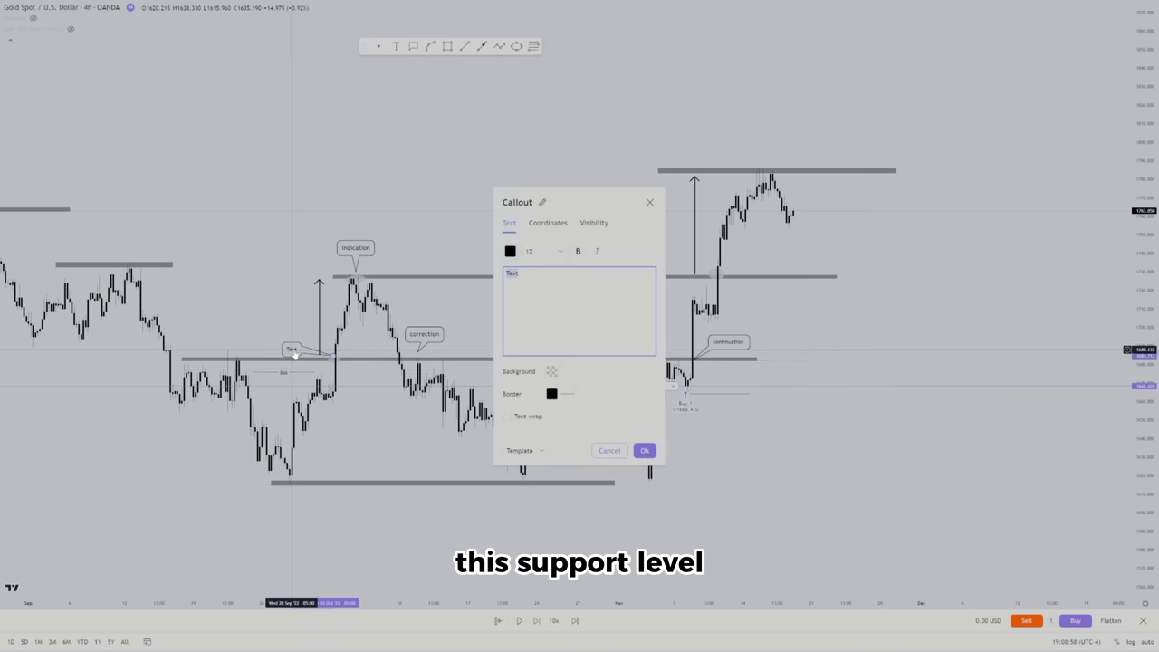
pyautogui.press('Escape')
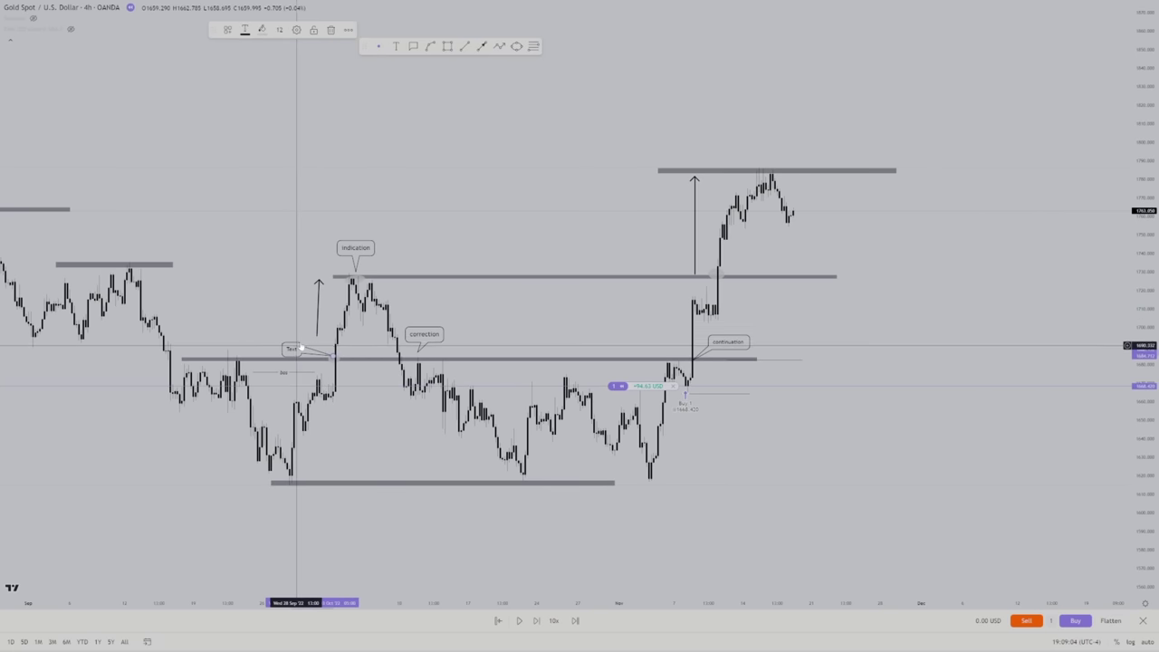
pyautogui.click(295, 30)
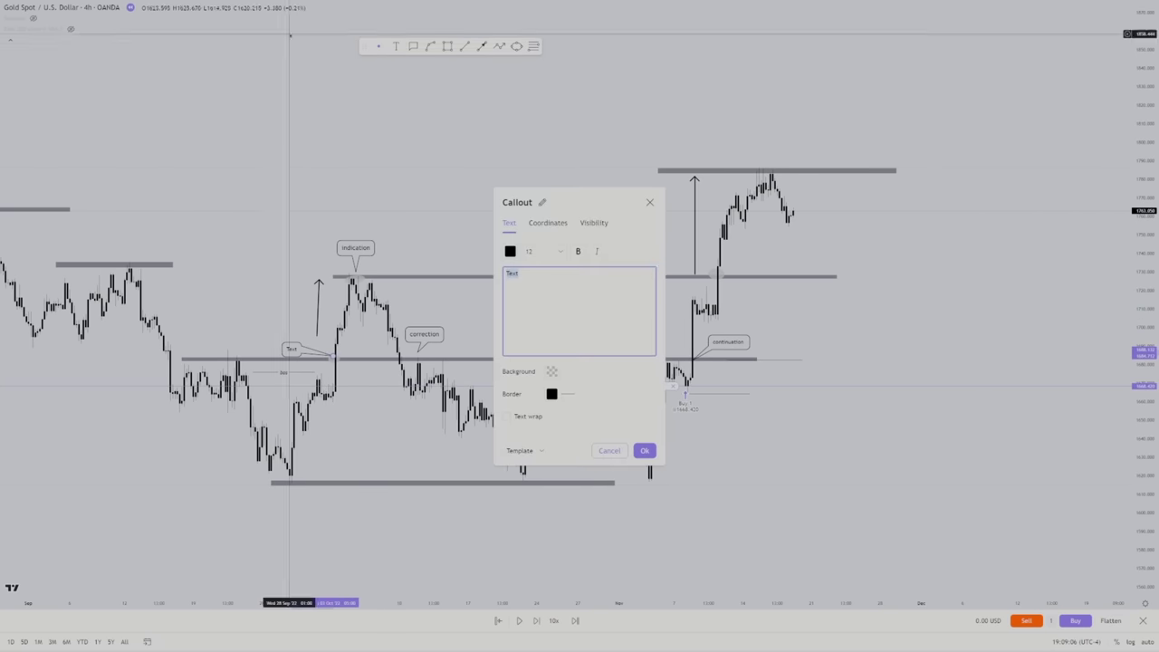
pyautogui.click(527, 451)
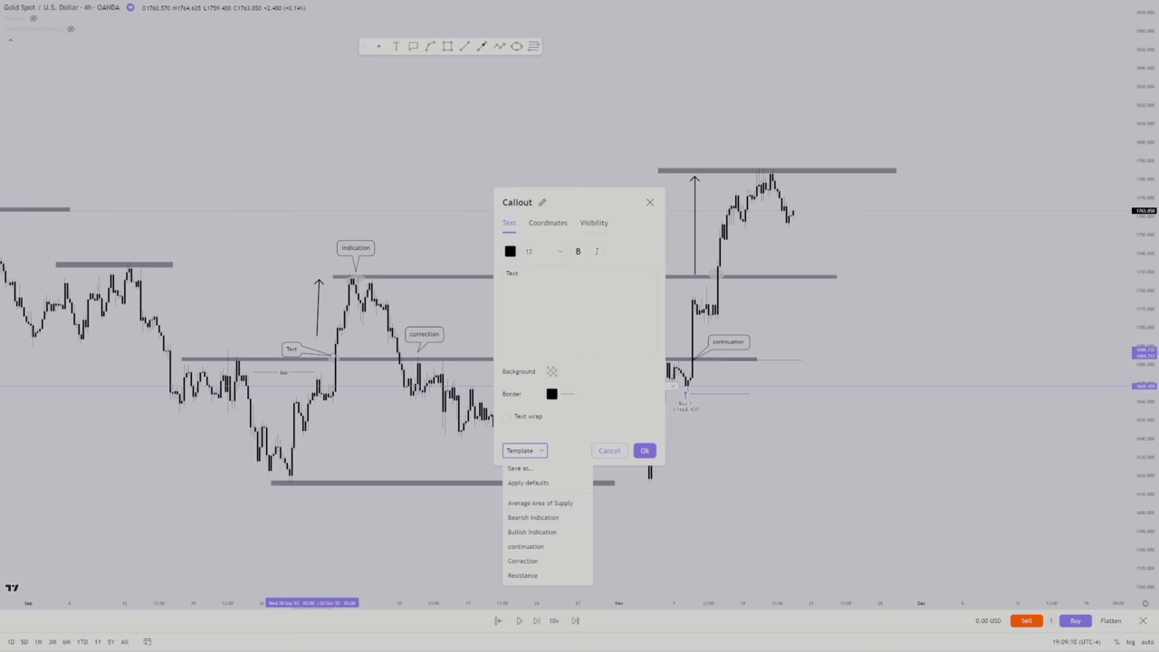
pyautogui.click(657, 260)
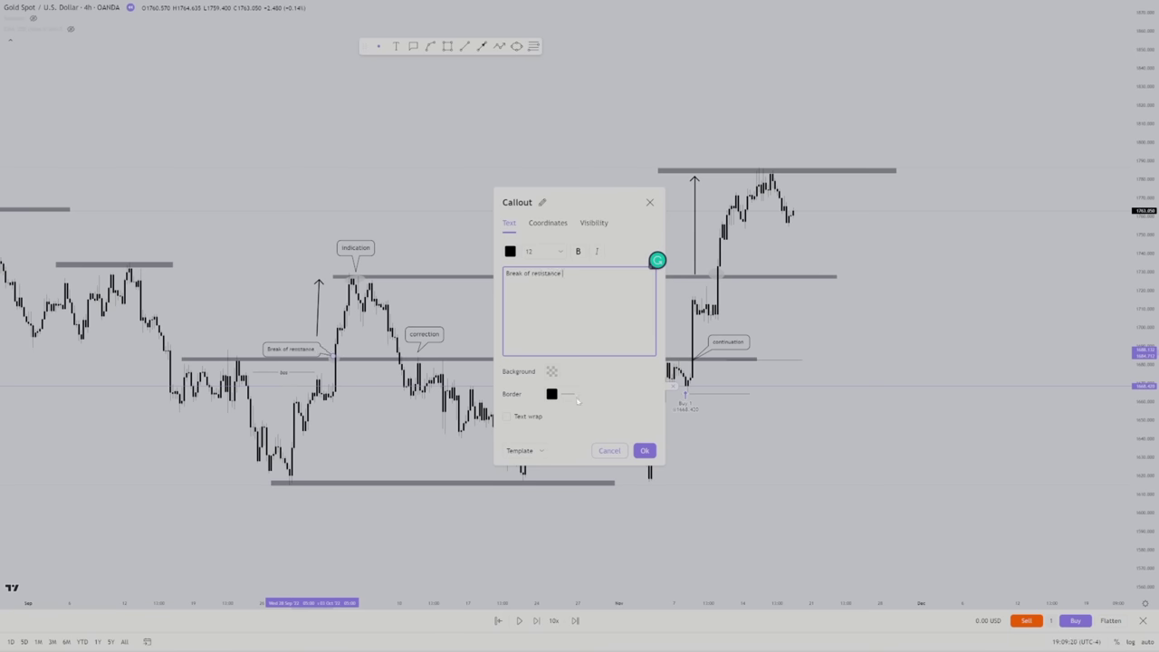
pyautogui.click(645, 451)
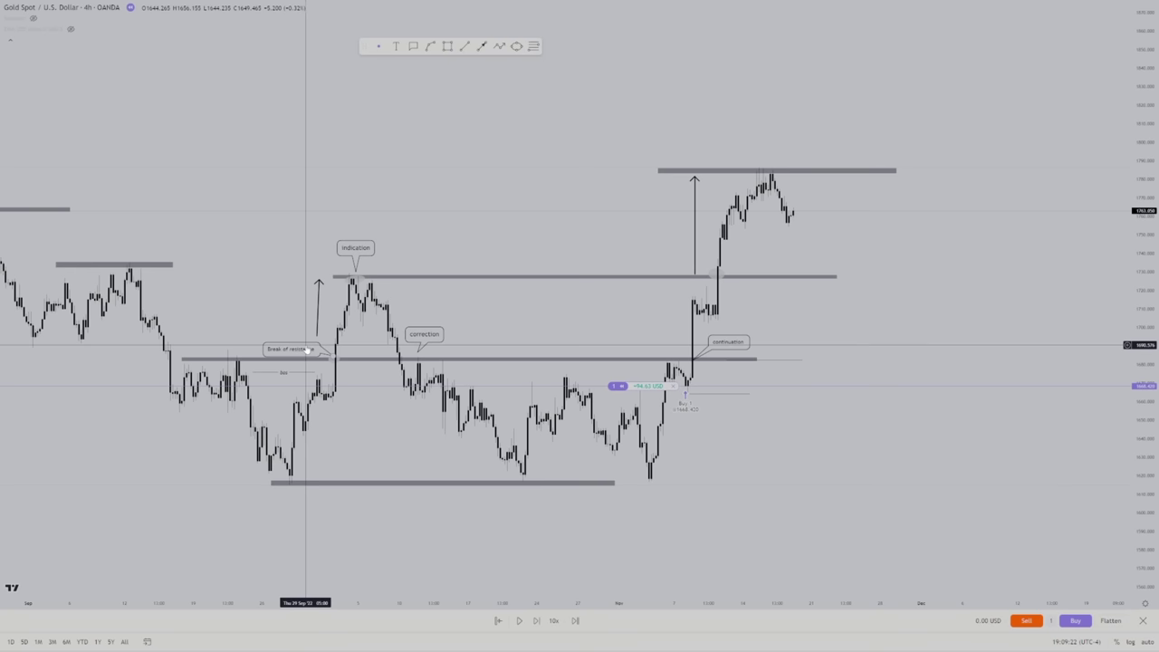
pyautogui.moveTo(307, 350); pyautogui.dragTo(302, 342)
pyautogui.click(288, 323)
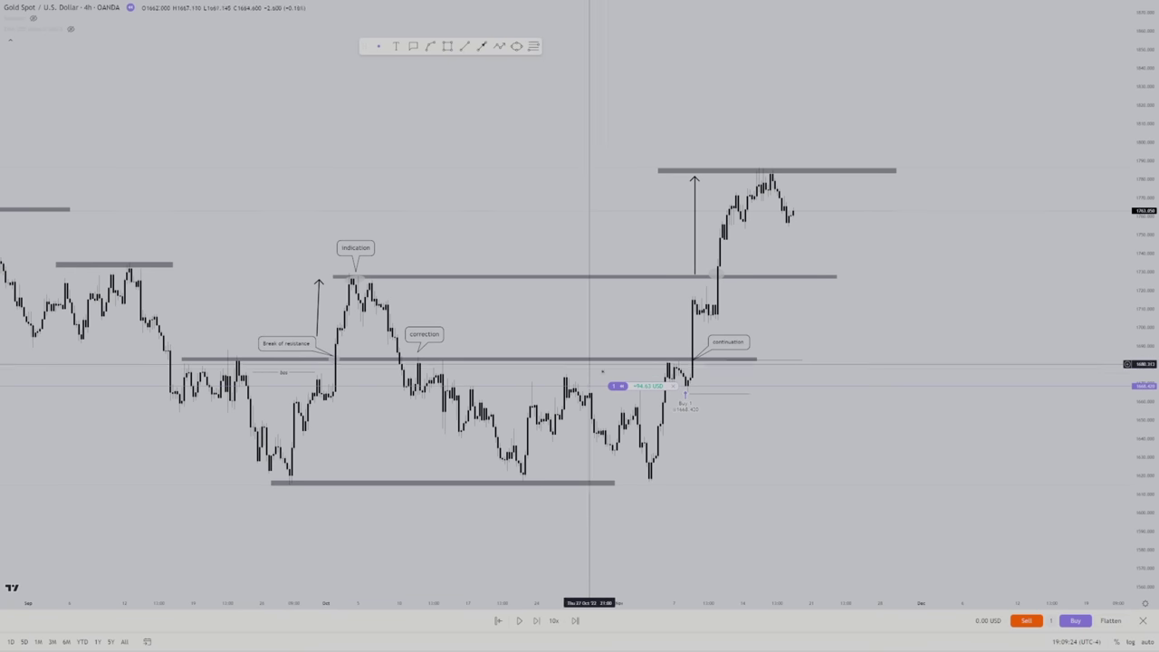
# Review the labelled indication, correction and continuation sequence across the chart, from the earlier downtrend to the mid-November high
pyautogui.moveTo(895, 289); pyautogui.dragTo(863, 311)
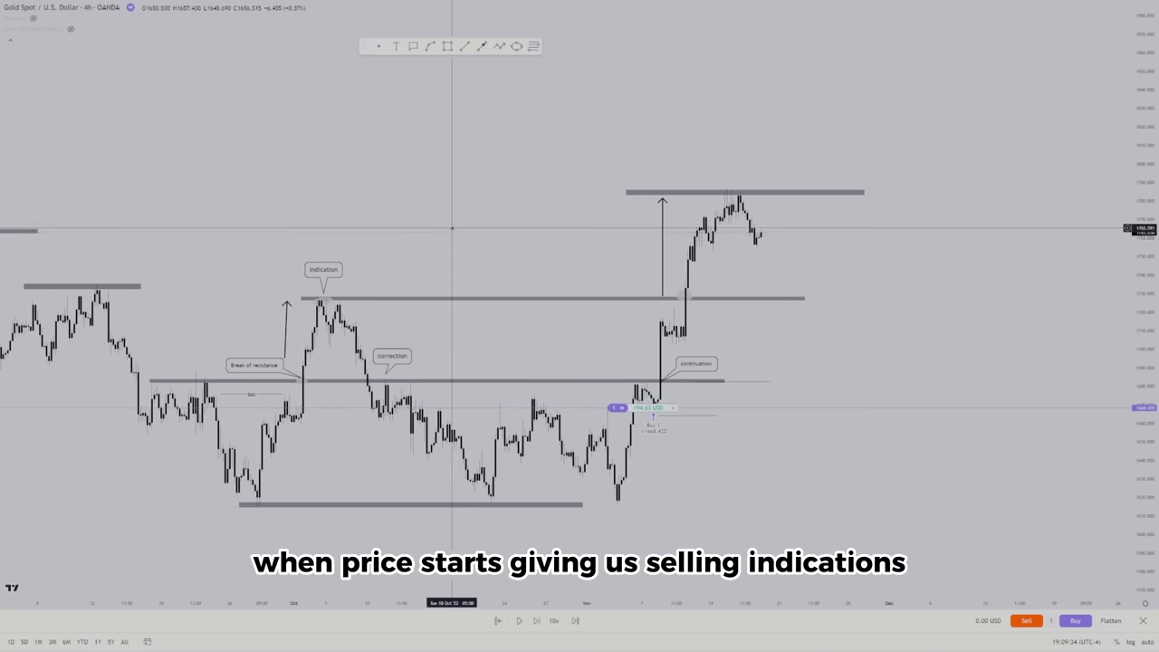
pyautogui.scroll(-5, 452, 229)
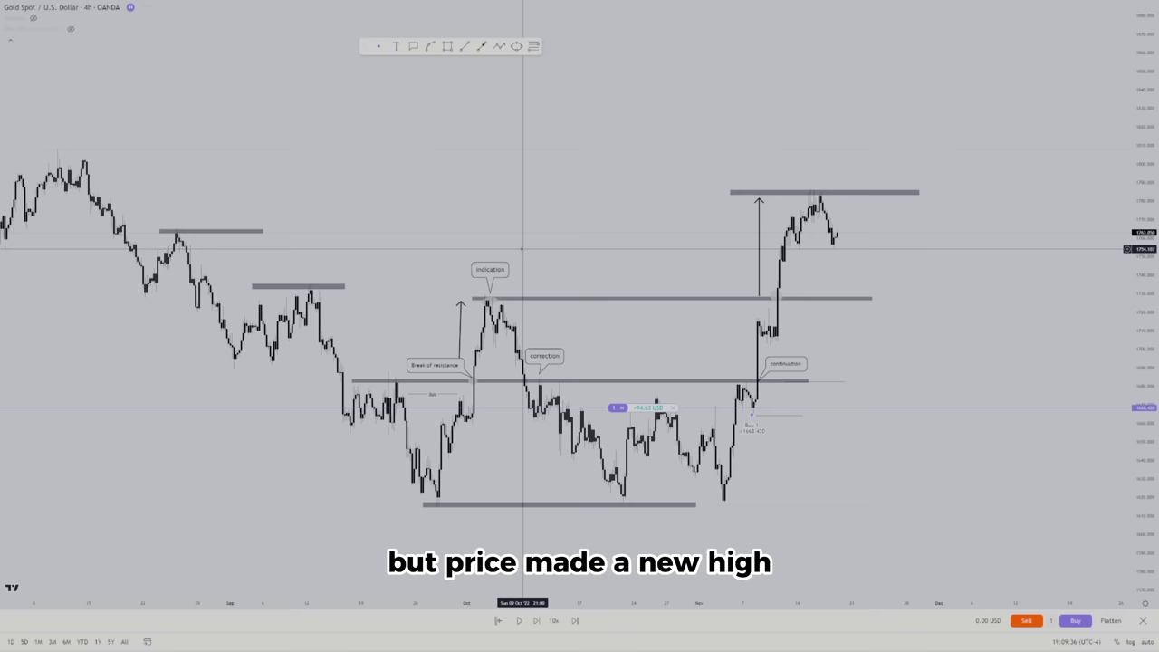
pyautogui.scroll(4, 521, 247)
pyautogui.scroll(2, 444, 231)
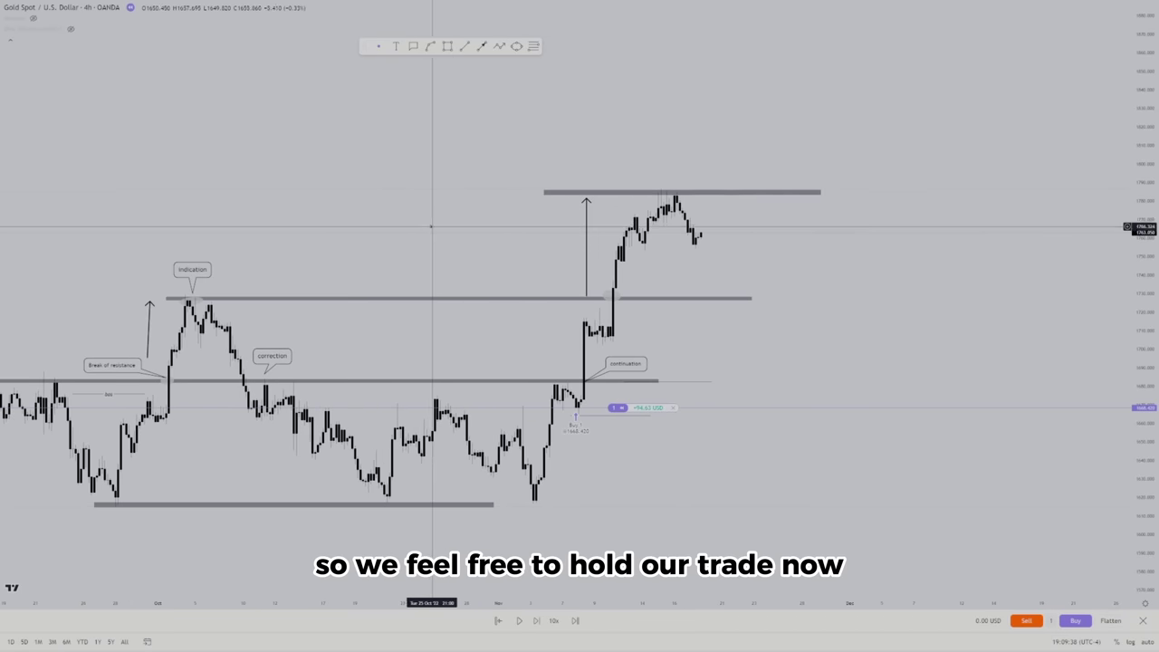
pyautogui.moveTo(402, 215); pyautogui.dragTo(416, 220)
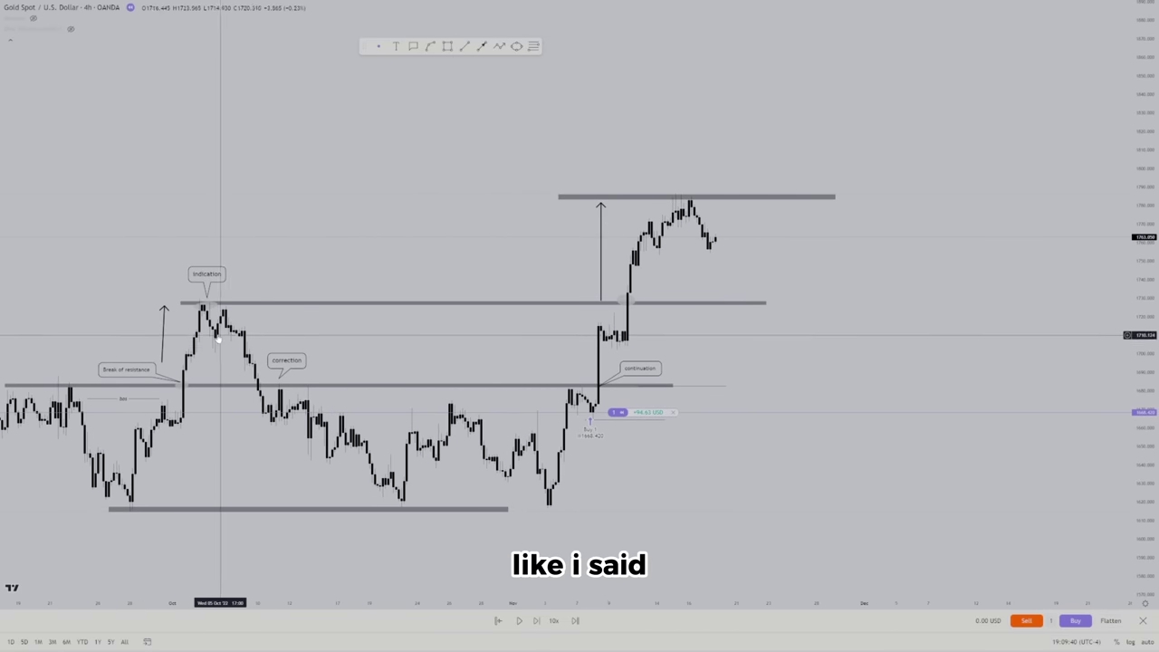
pyautogui.hscroll(-3, 271, 353)
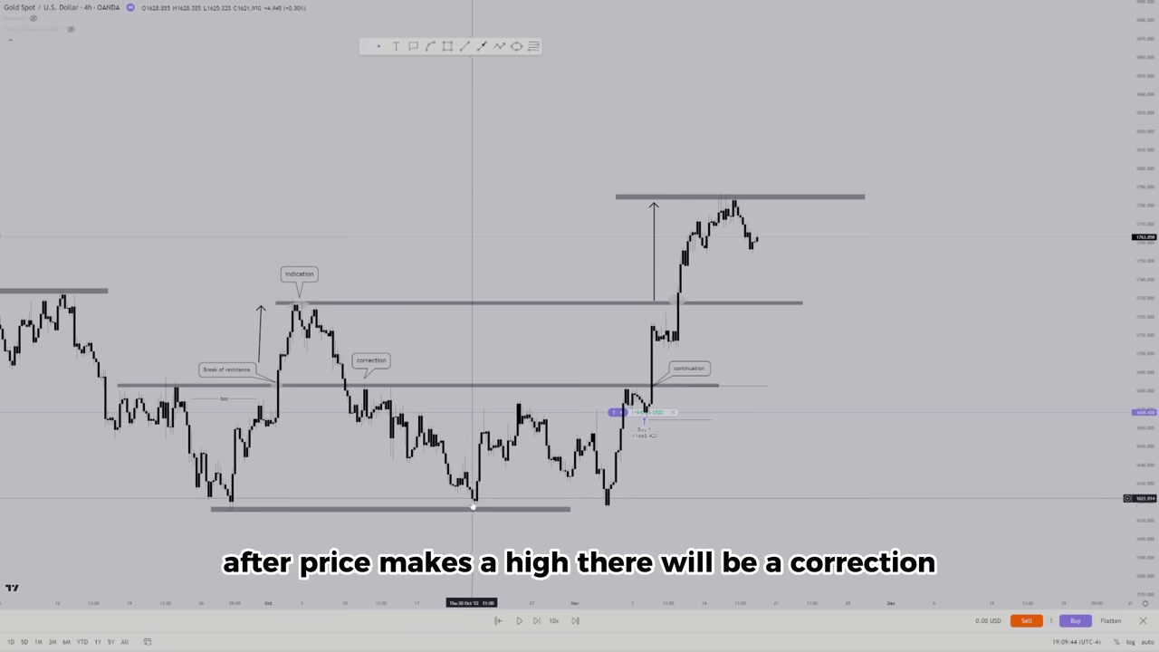
pyautogui.scroll(1, 538, 471)
pyautogui.scroll(1, 784, 481)
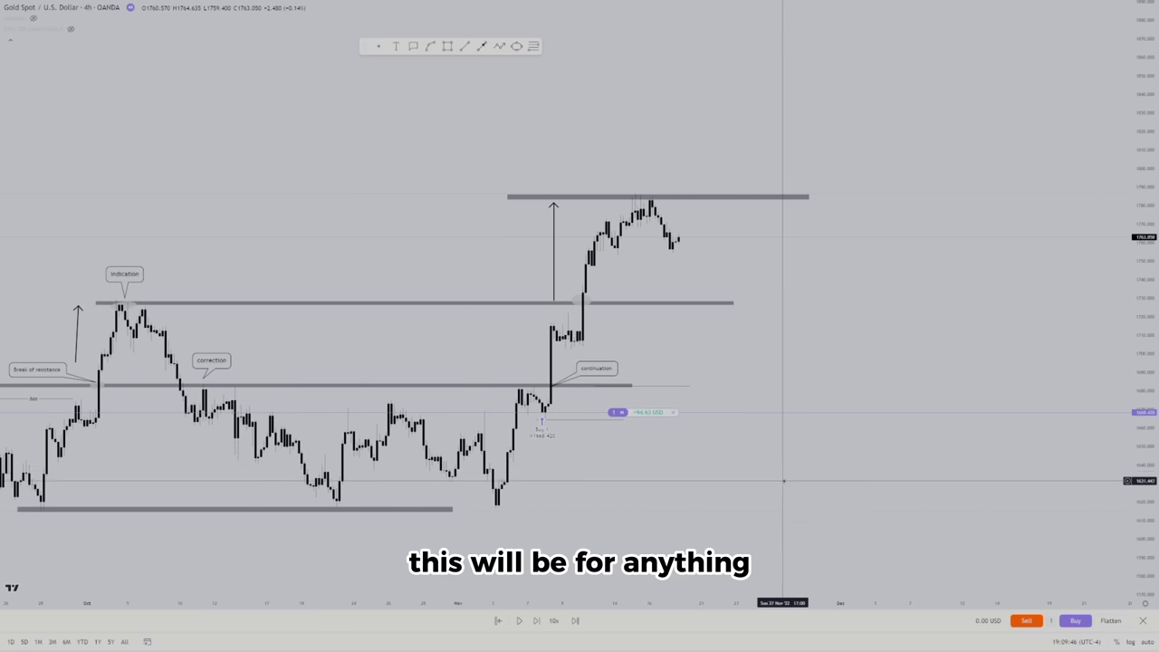
# Advance the gold 4h chart replay candle by candle through the pullback toward the broken indication level
pyautogui.moveTo(758, 485); pyautogui.dragTo(726, 505)
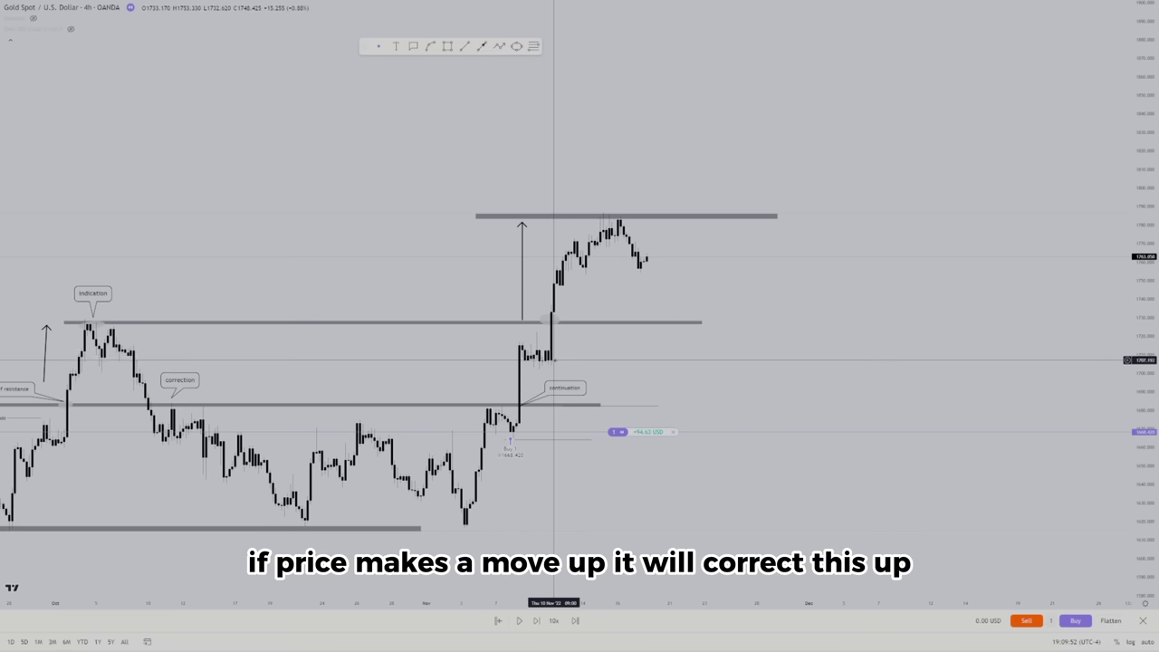
pyautogui.click(536, 621)
pyautogui.click(536, 621)
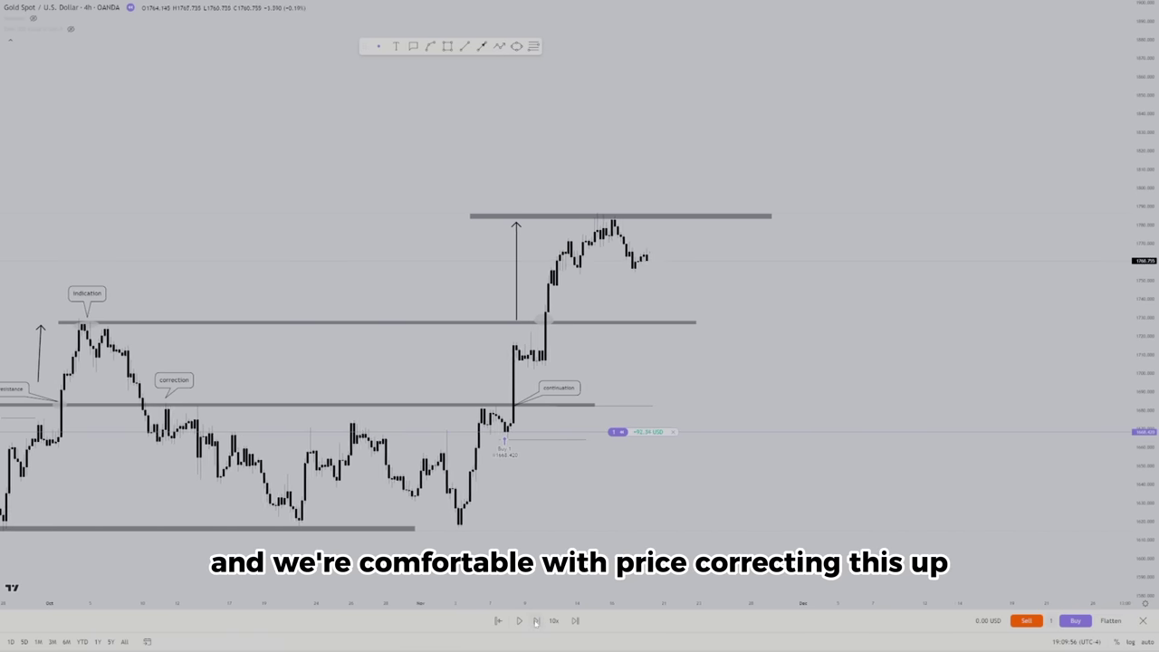
pyautogui.click(536, 622)
pyautogui.click(536, 621)
pyautogui.click(536, 621)
pyautogui.click(536, 622)
pyautogui.click(536, 621)
pyautogui.click(536, 621)
pyautogui.click(536, 621)
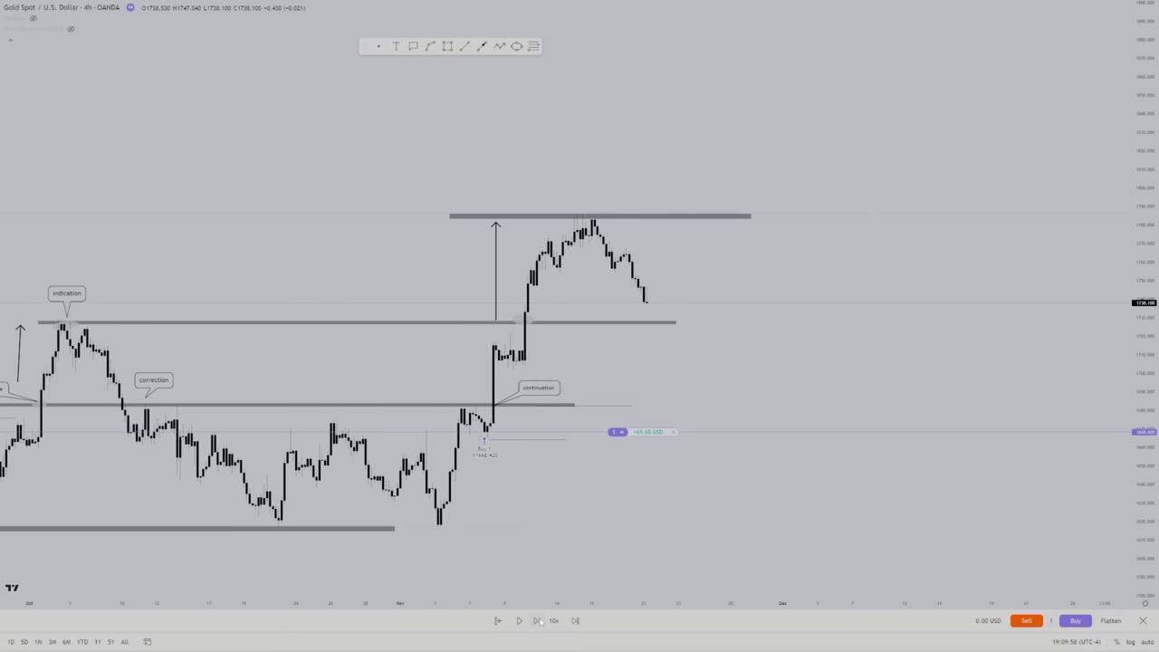
pyautogui.click(537, 621)
pyautogui.click(536, 621)
pyautogui.click(537, 621)
pyautogui.click(538, 622)
pyautogui.click(538, 622)
pyautogui.click(538, 622)
pyautogui.click(538, 622)
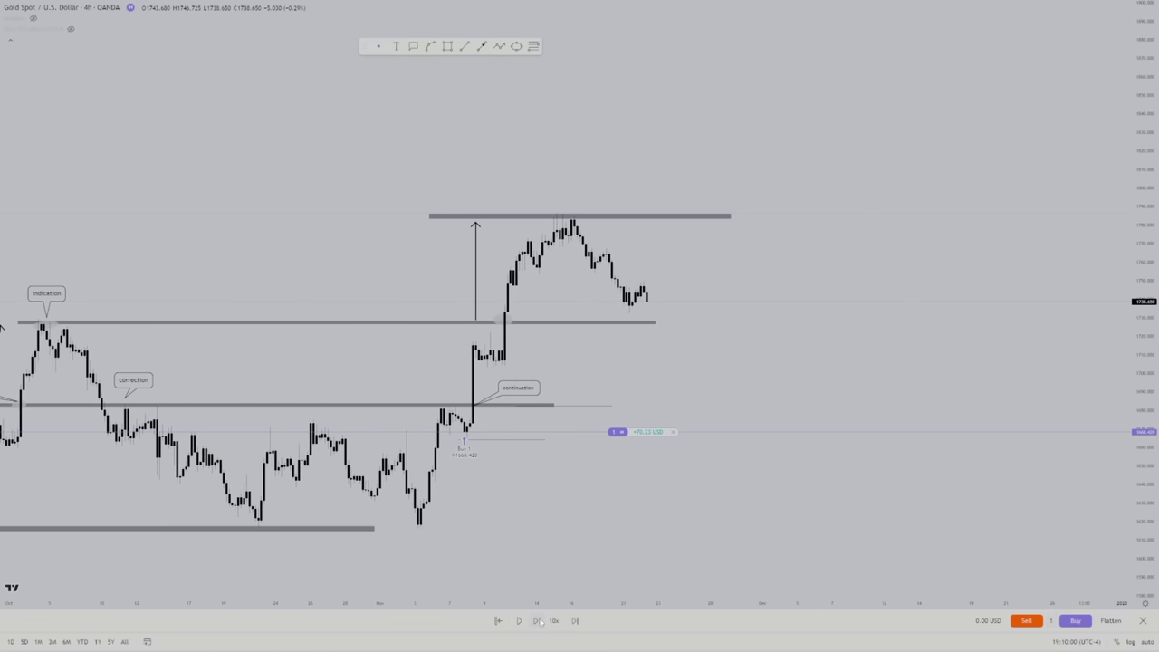
pyautogui.click(538, 621)
pyautogui.click(538, 621)
pyautogui.click(538, 621)
pyautogui.scroll(-1, 514, 260)
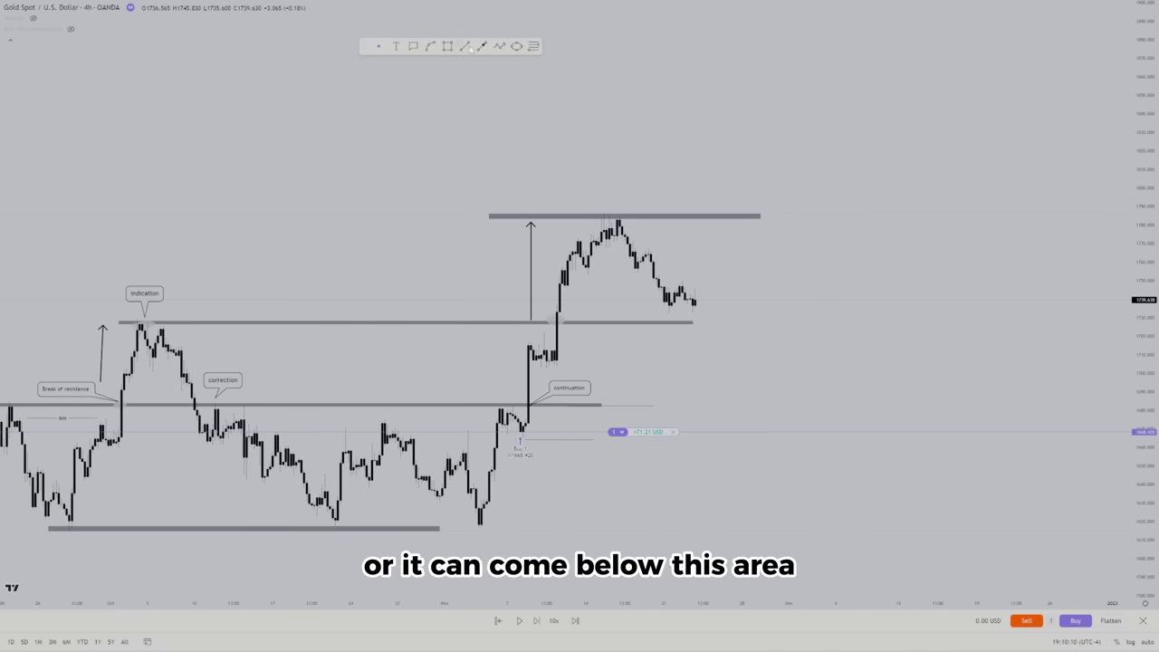
pyautogui.click(499, 46)
pyautogui.click(620, 253)
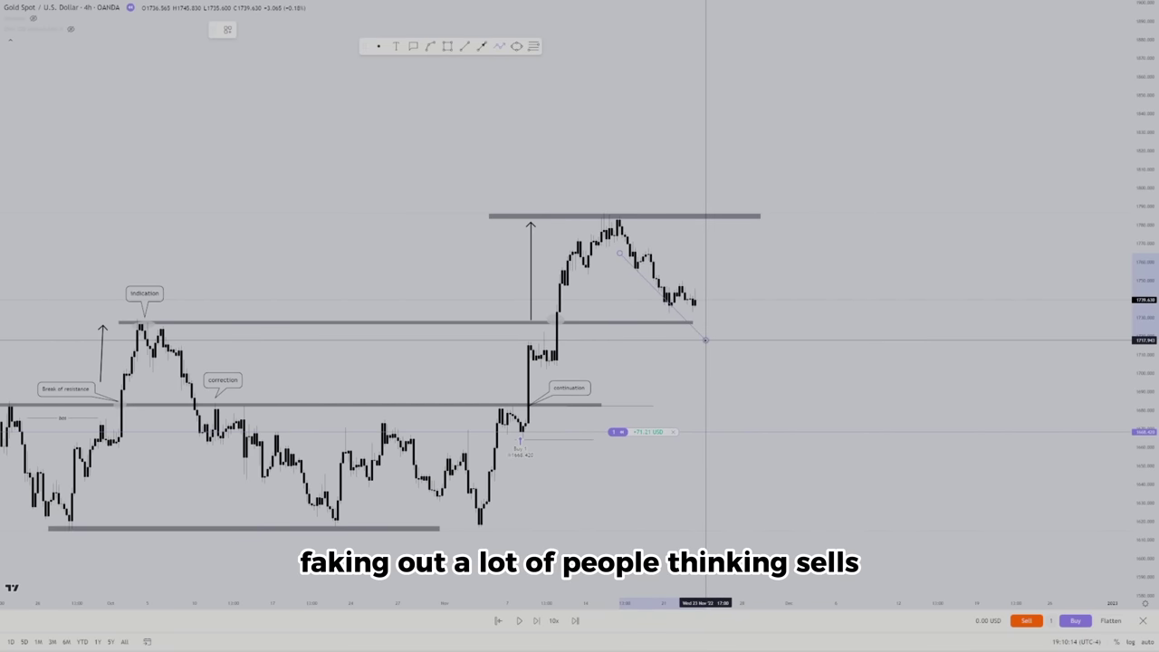
pyautogui.click(705, 340)
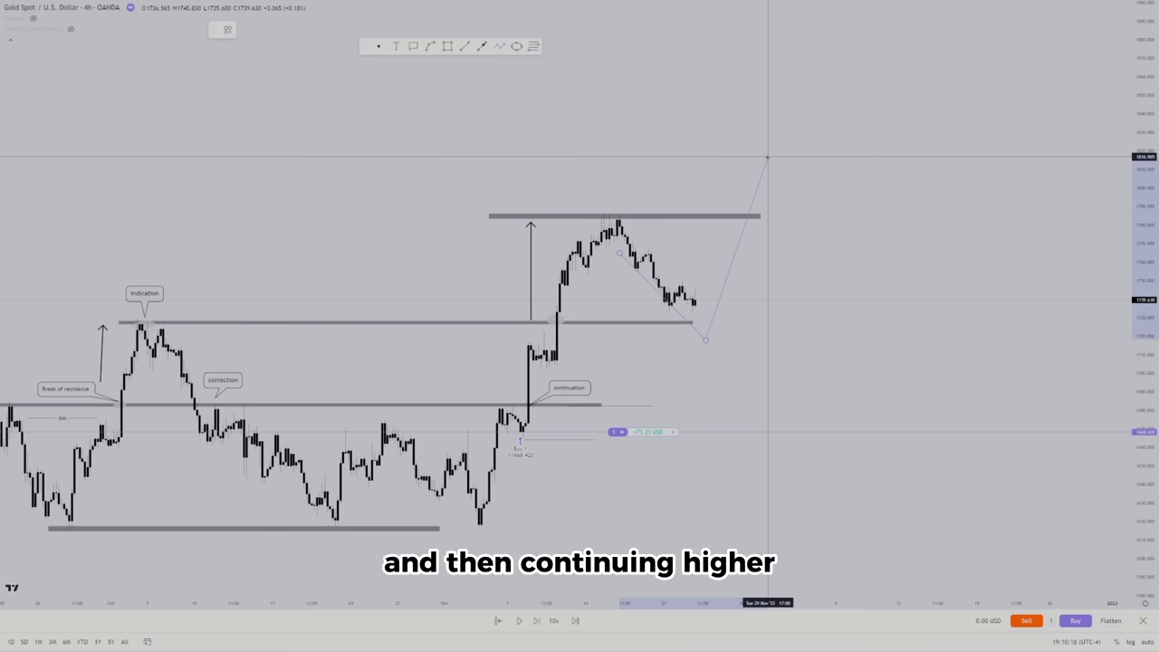
pyautogui.press('Escape')
pyautogui.press('Delete')
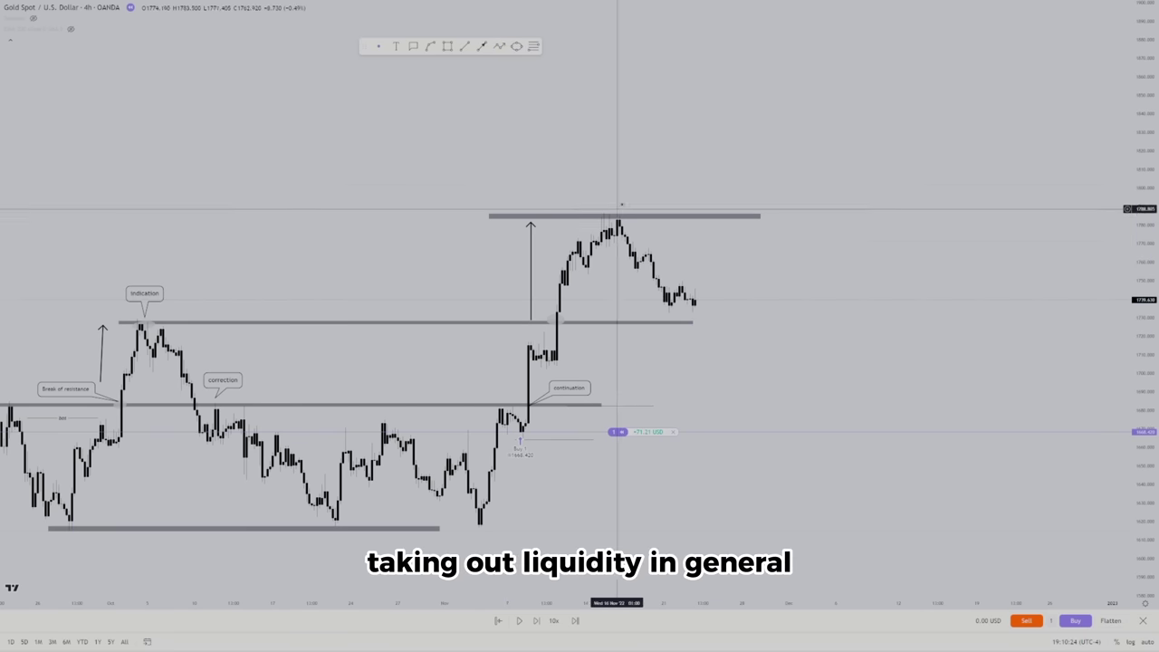
# Examine the broken indication level, the latest high and the earlier resistance zones across the chart
pyautogui.click(561, 323)
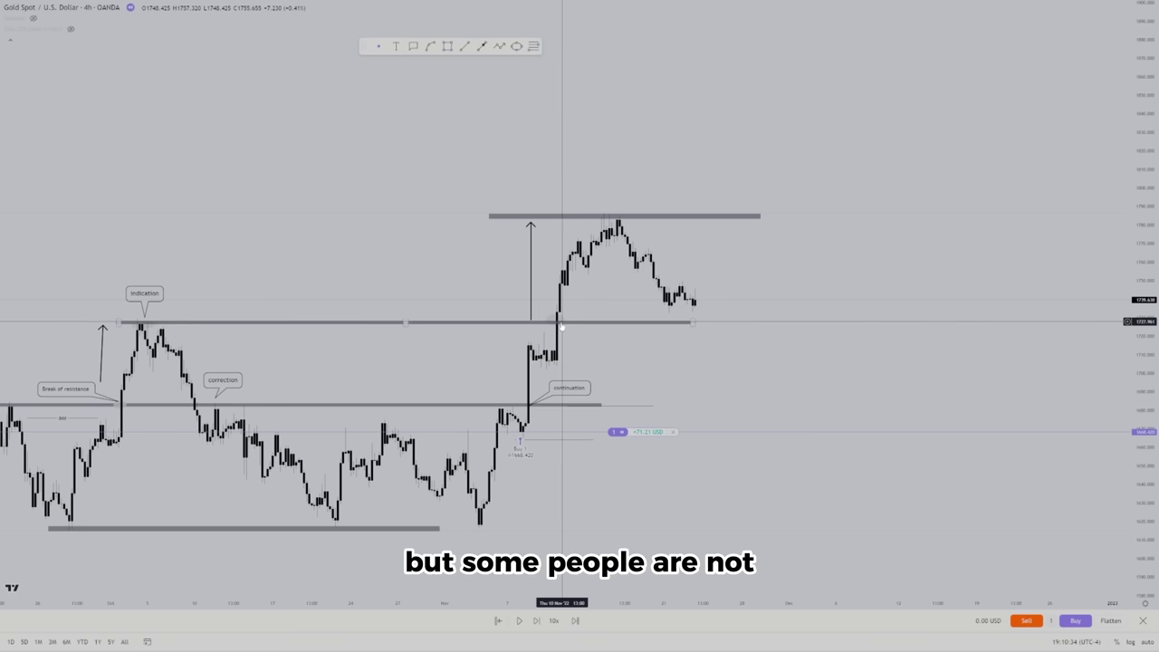
pyautogui.moveTo(561, 324); pyautogui.dragTo(557, 323)
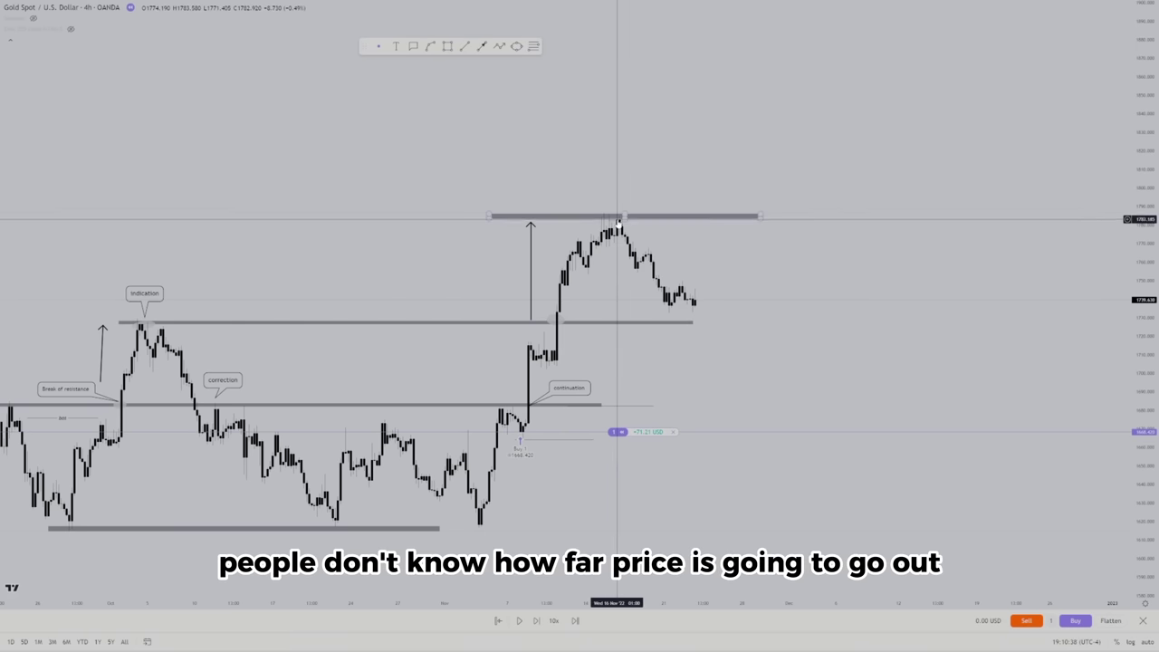
pyautogui.scroll(-4, 603, 240)
pyautogui.moveTo(505, 145); pyautogui.dragTo(347, 264)
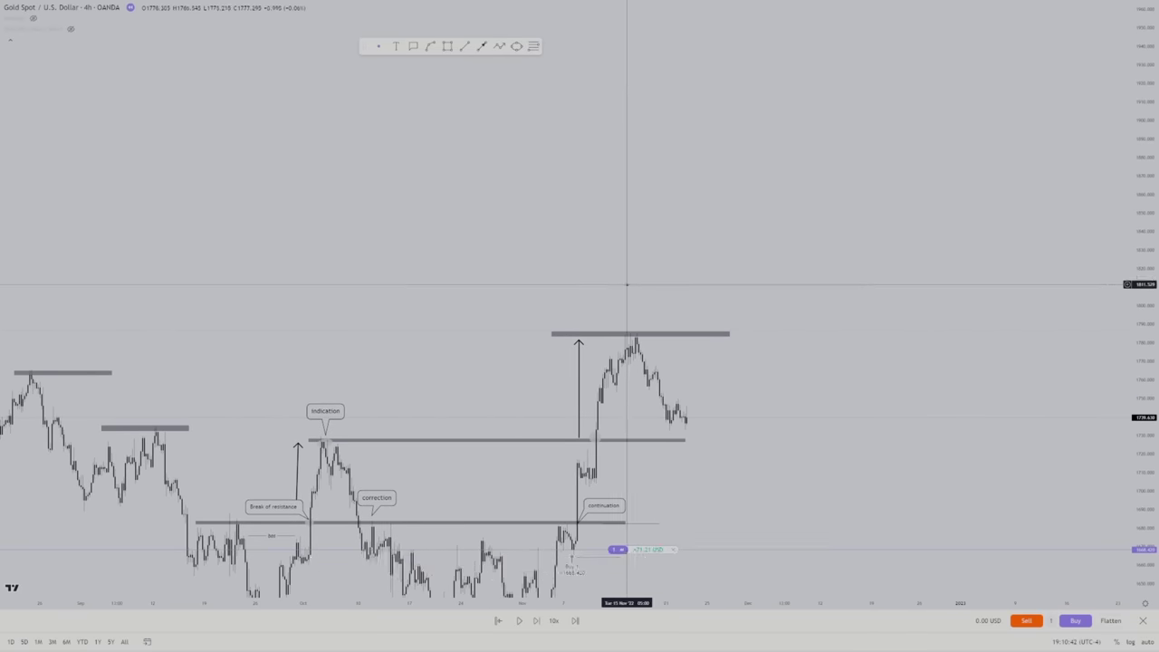
pyautogui.moveTo(626, 279); pyautogui.dragTo(652, 193)
pyautogui.scroll(3, 655, 173)
pyautogui.scroll(1, 656, 192)
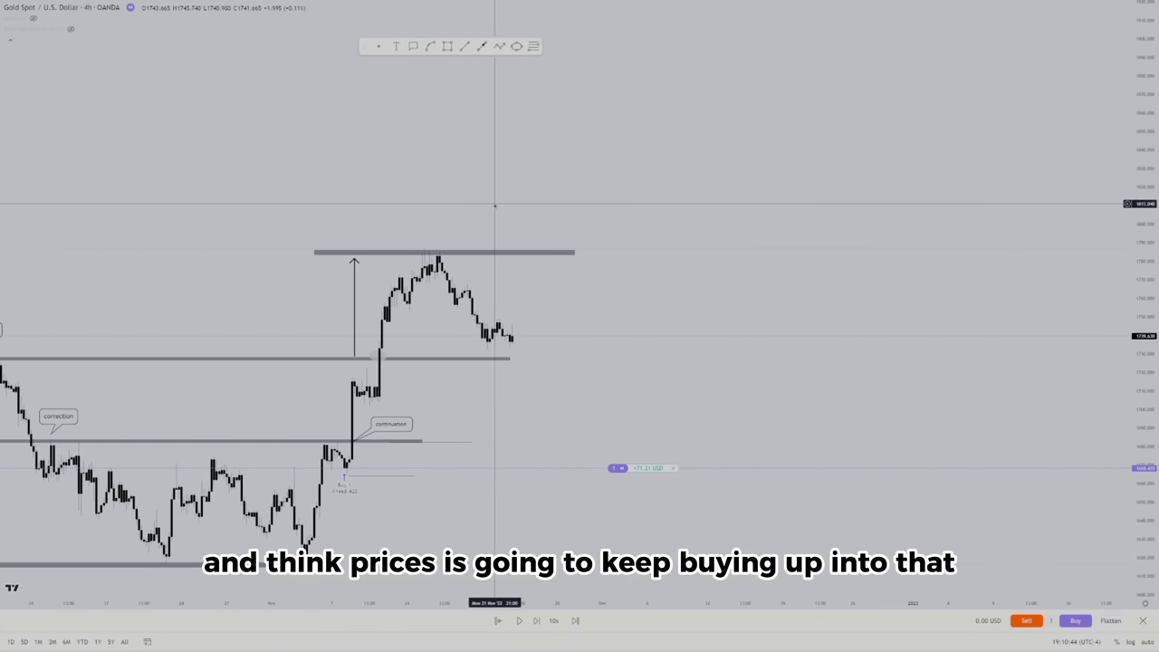
pyautogui.moveTo(498, 211); pyautogui.dragTo(632, 199)
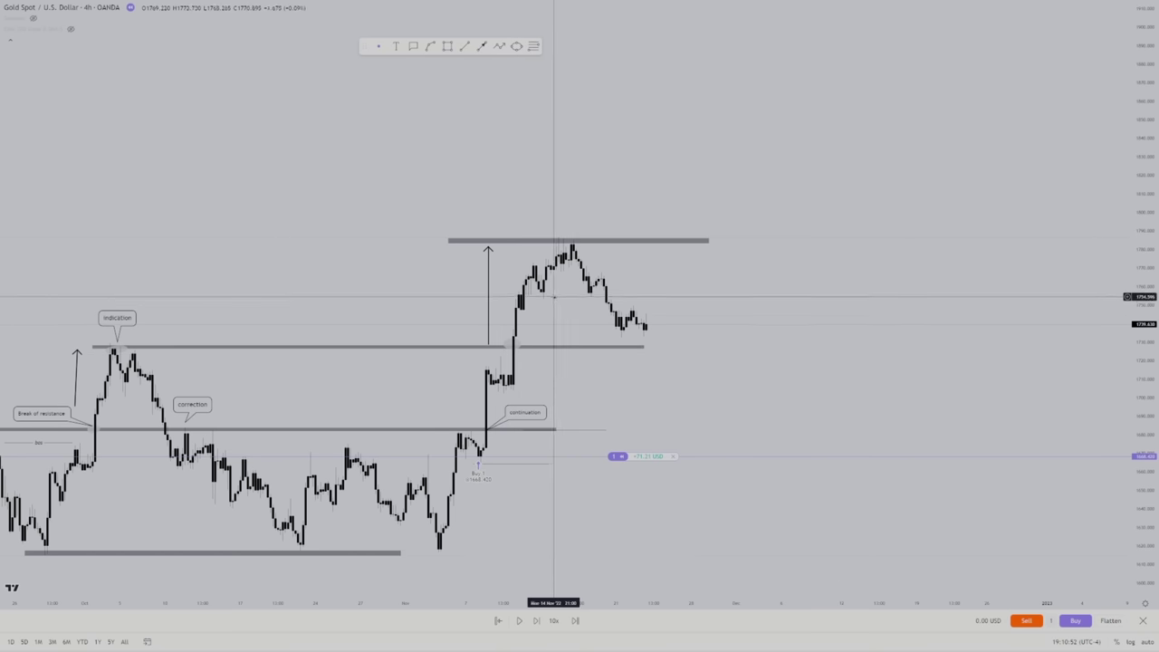
pyautogui.scroll(-1, 562, 317)
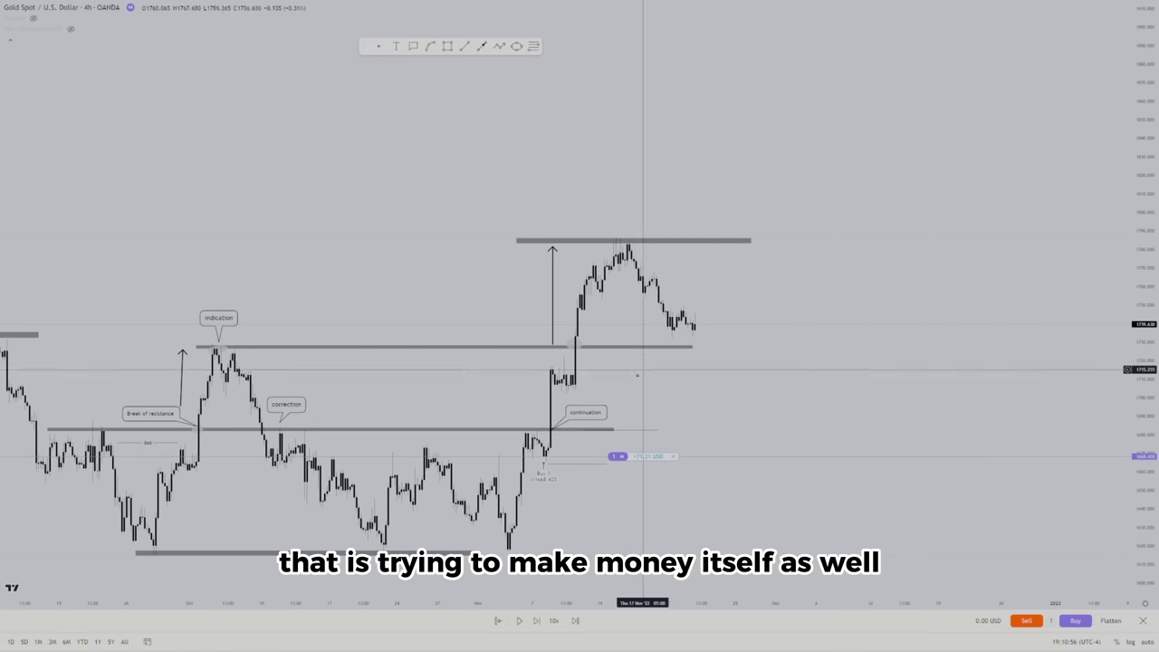
# Advance the replay a few candles to the retest of the indication level, and extend that level's zone to about 8 December 2022
pyautogui.click(537, 621)
pyautogui.click(536, 621)
pyautogui.click(536, 621)
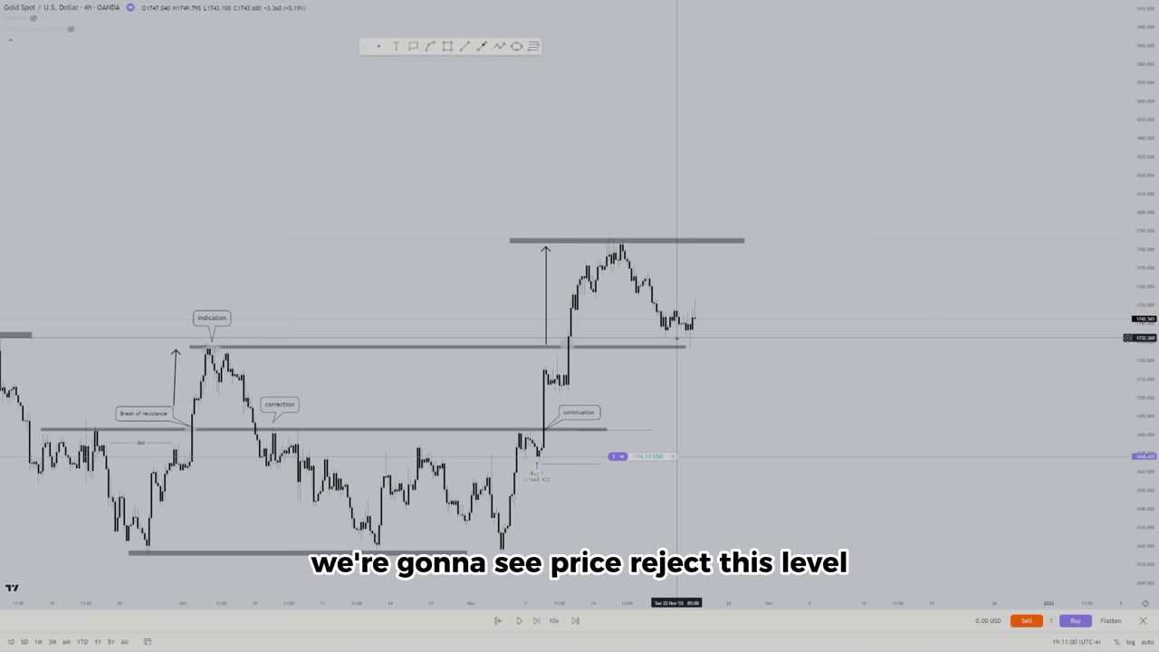
pyautogui.moveTo(685, 345); pyautogui.dragTo(840, 346)
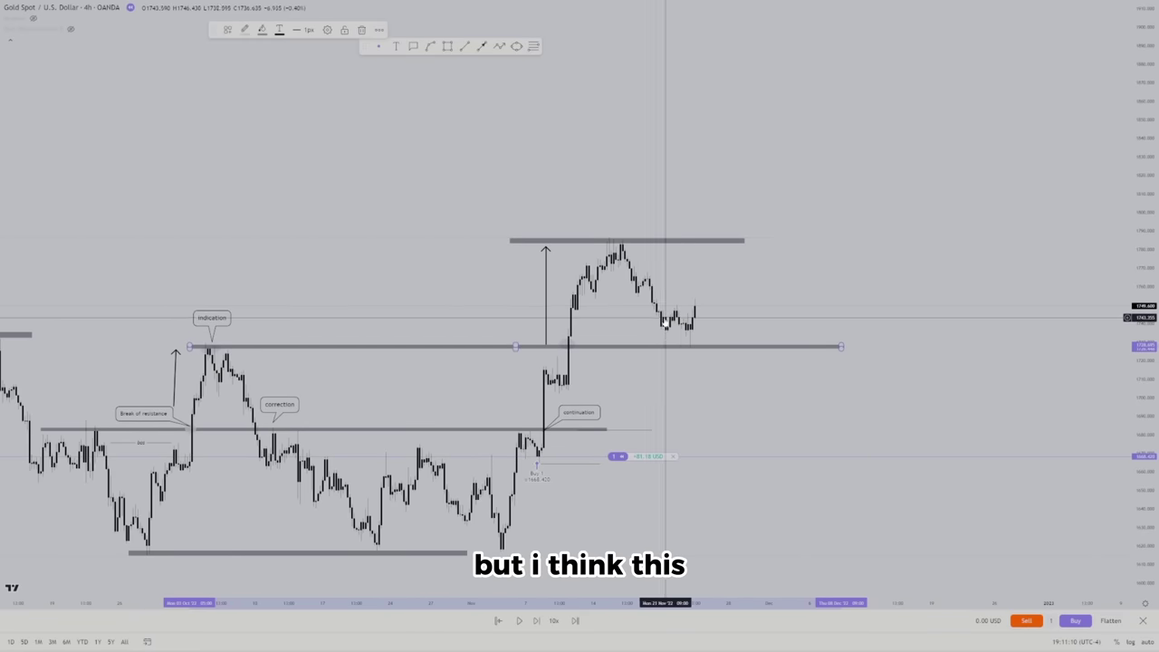
# Advance the replay candle by candle until price breaks above the upper resistance zone at the November high
pyautogui.moveTo(232, 181); pyautogui.dragTo(253, 199)
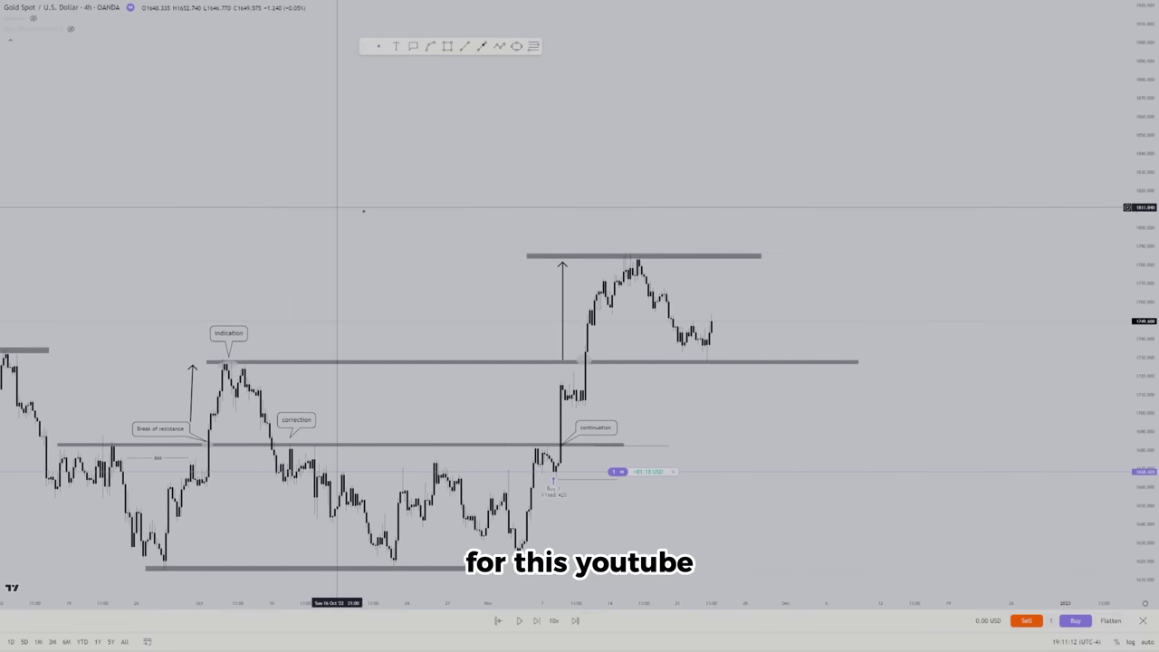
pyautogui.moveTo(304, 233); pyautogui.dragTo(365, 198)
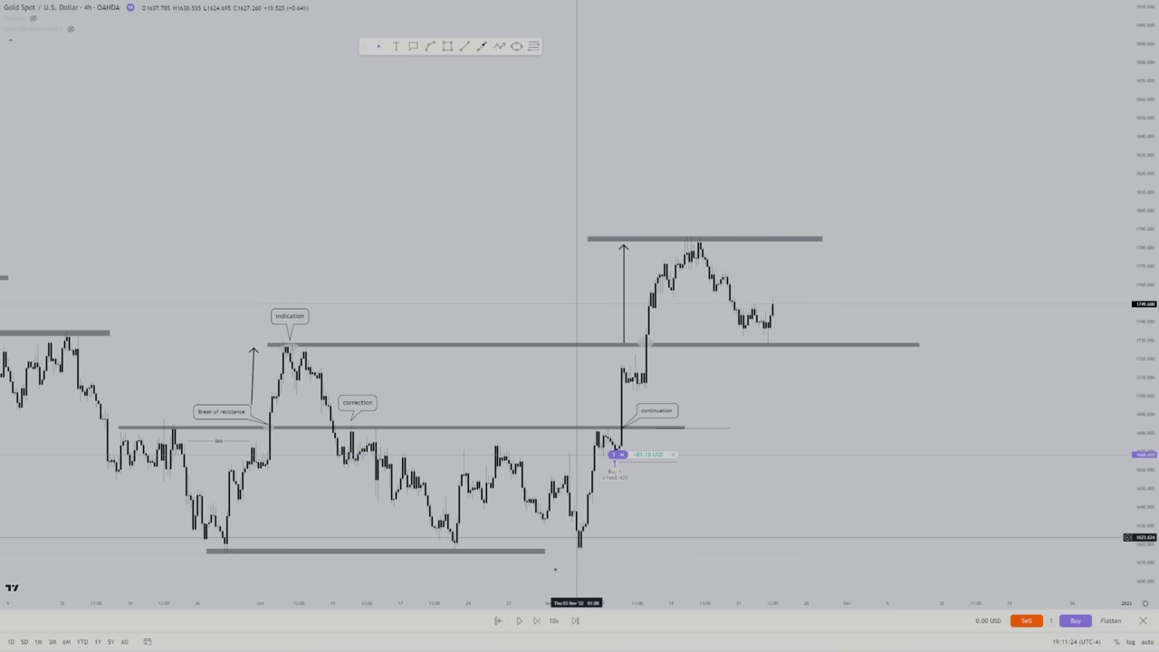
pyautogui.click(536, 620)
pyautogui.click(536, 621)
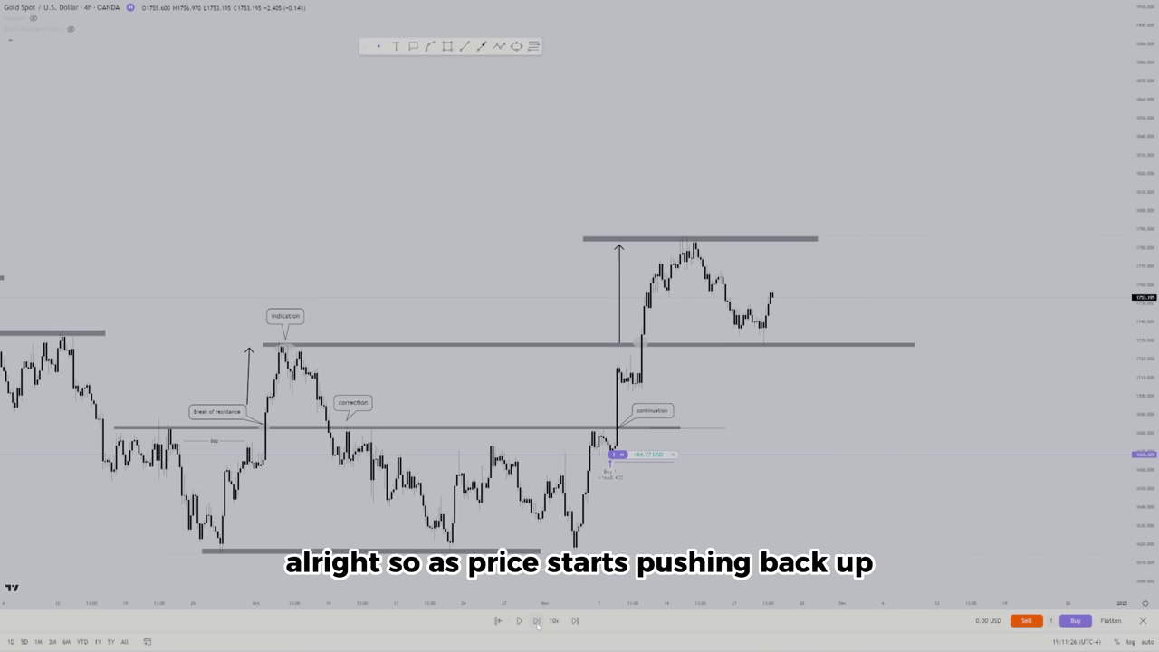
pyautogui.click(536, 621)
pyautogui.click(536, 620)
pyautogui.click(536, 620)
pyautogui.click(537, 620)
pyautogui.click(537, 621)
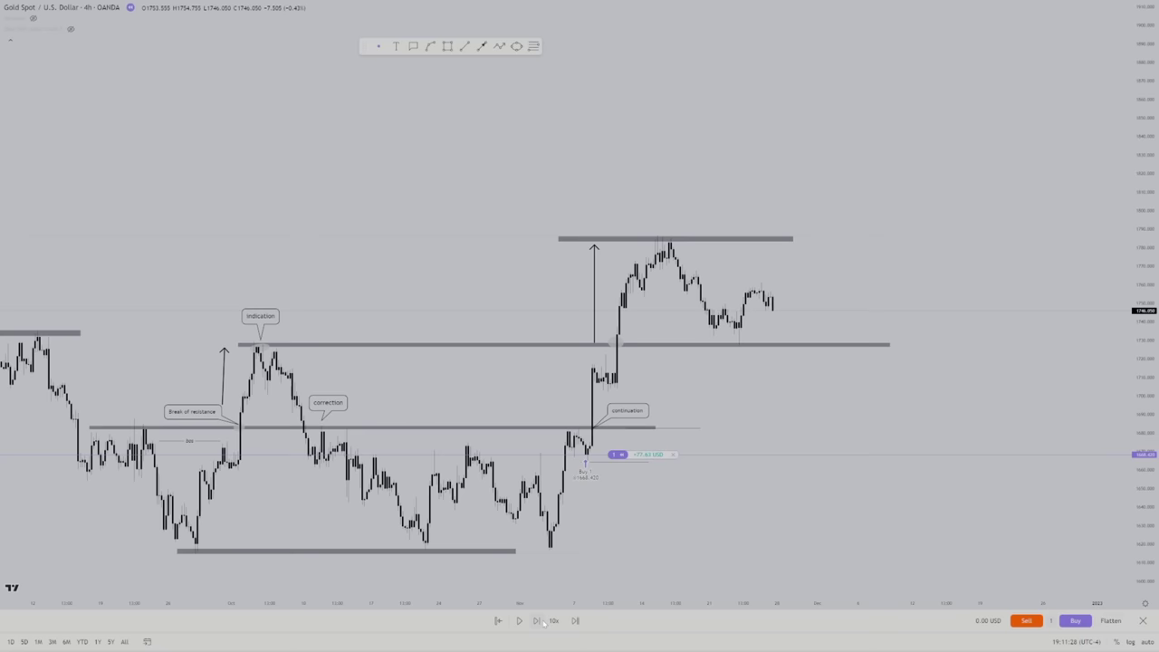
pyautogui.click(538, 621)
pyautogui.click(538, 621)
pyautogui.click(538, 620)
pyautogui.click(539, 620)
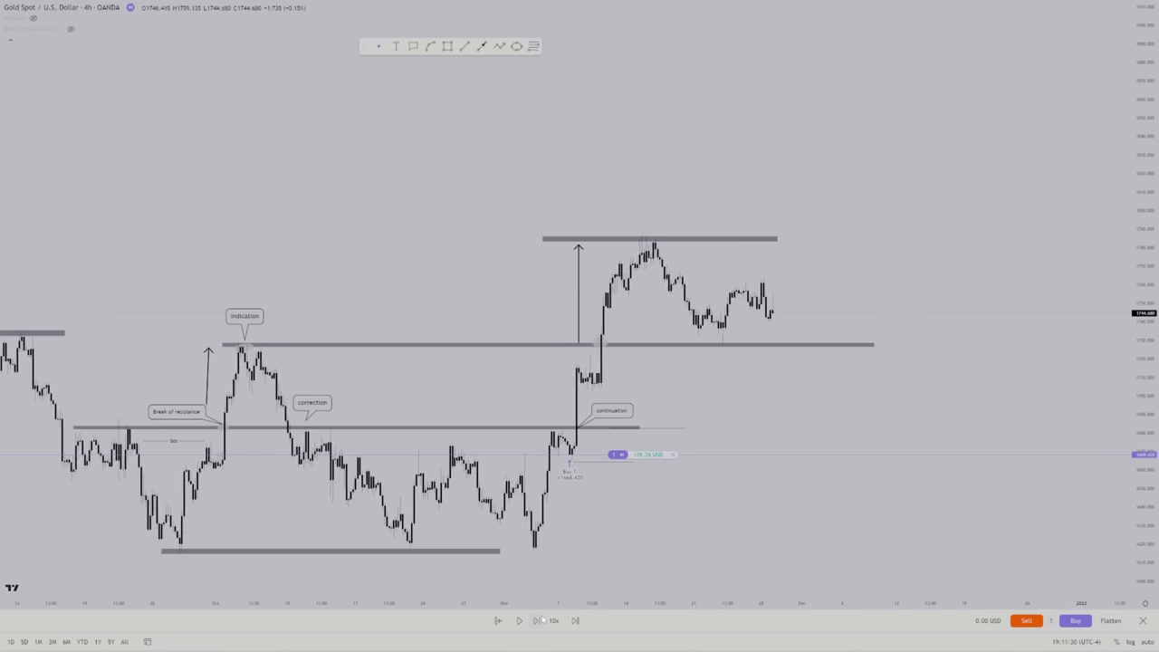
pyautogui.click(539, 620)
pyautogui.click(540, 620)
pyautogui.click(540, 621)
pyautogui.click(540, 621)
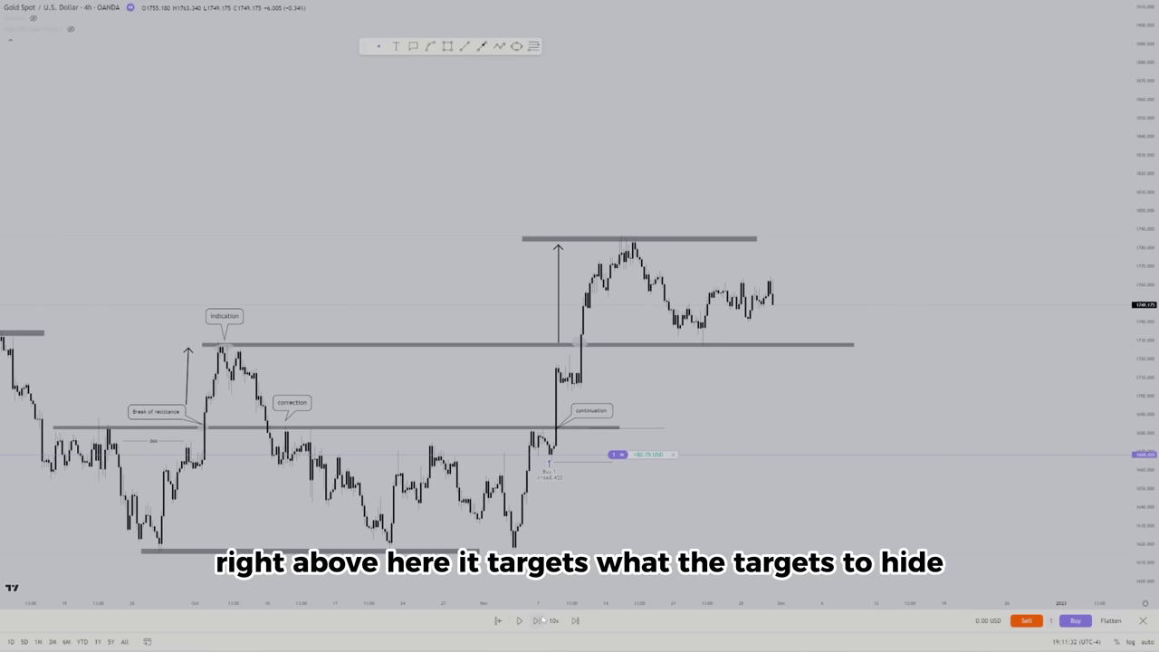
pyautogui.click(539, 620)
pyautogui.click(539, 621)
pyautogui.click(539, 621)
pyautogui.click(540, 620)
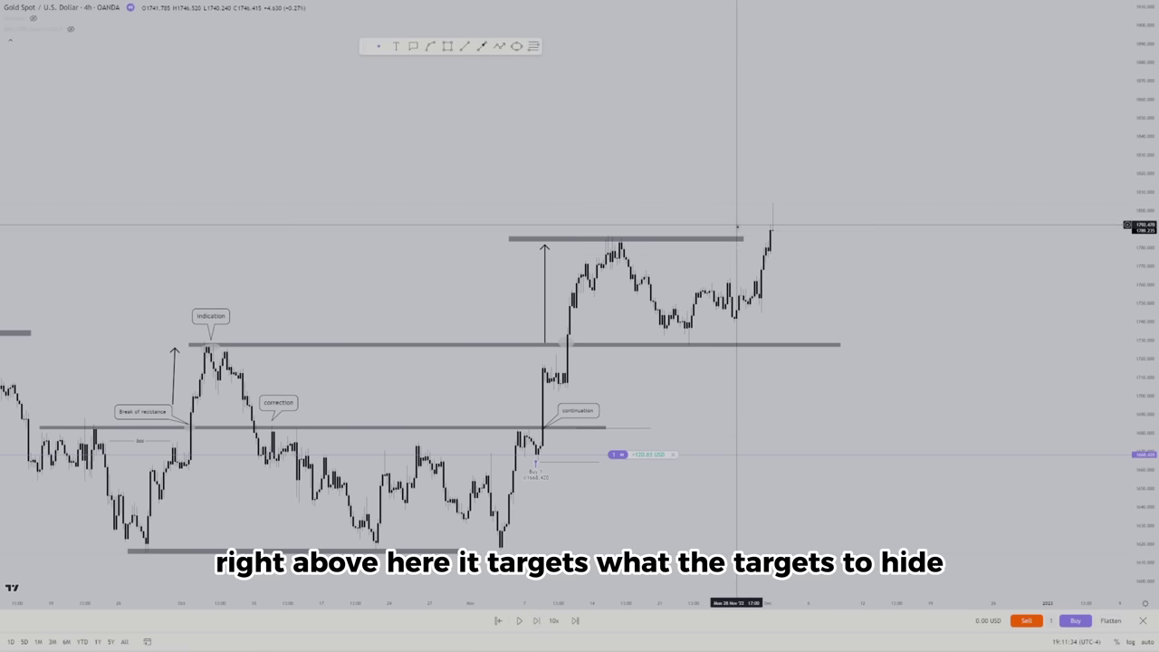
# Extend the November high's resistance zone to about 21 December 2022 and play the replay until price pulls back below it
pyautogui.moveTo(743, 238); pyautogui.dragTo(957, 240)
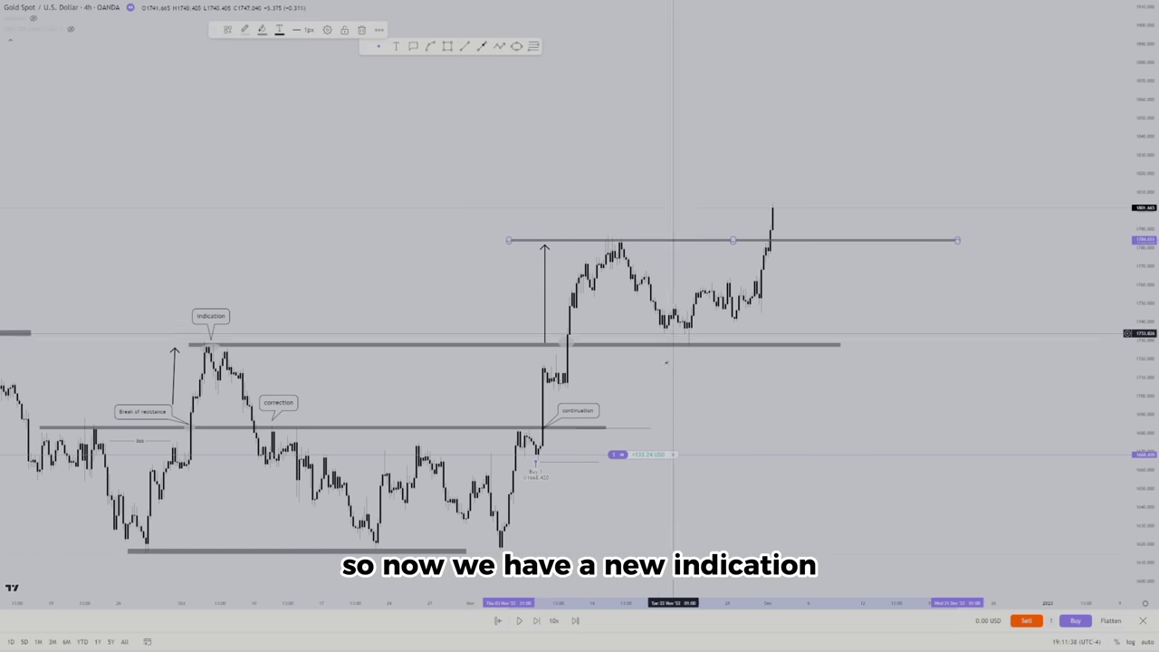
pyautogui.scroll(-1, 782, 272)
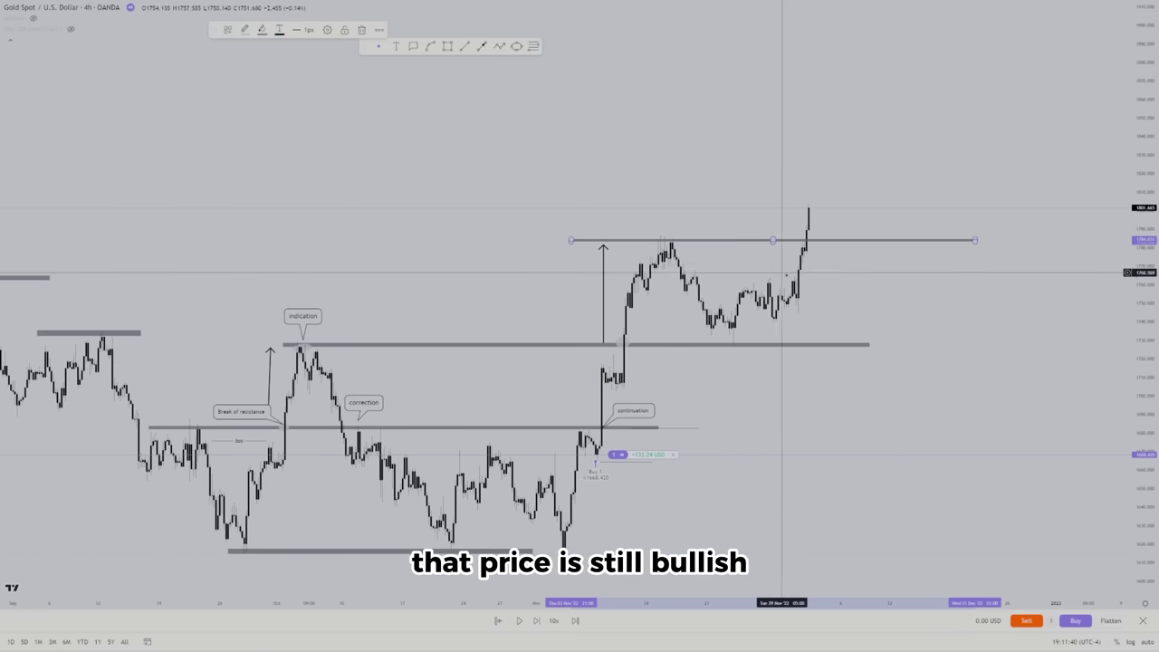
pyautogui.scroll(1, 764, 388)
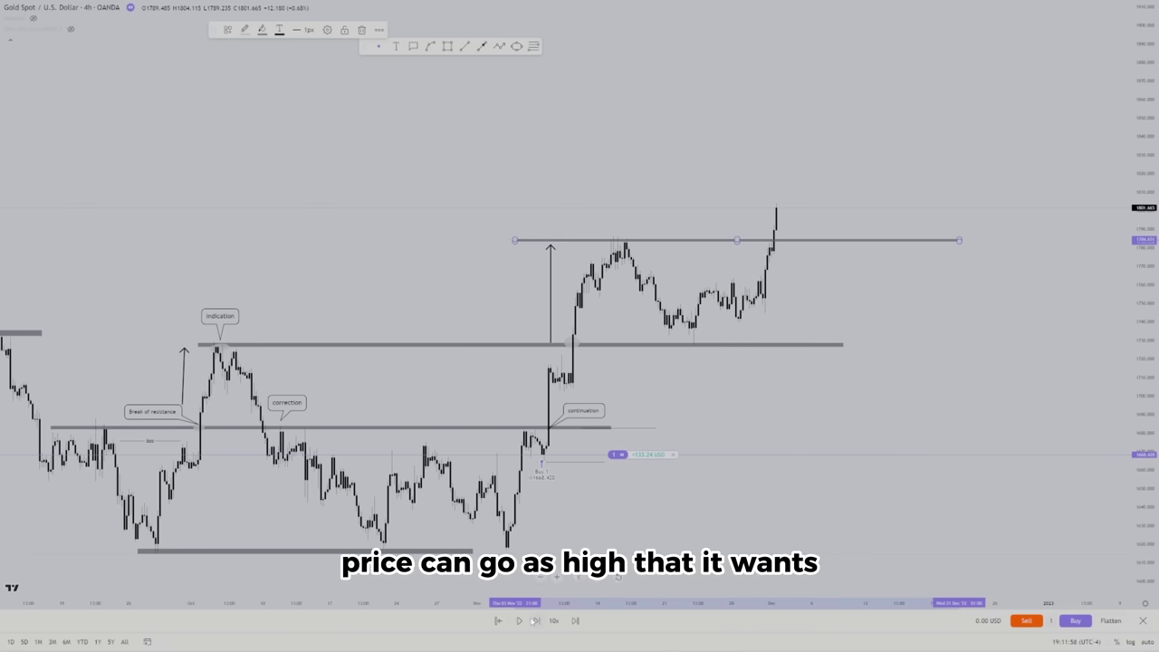
pyautogui.click(519, 622)
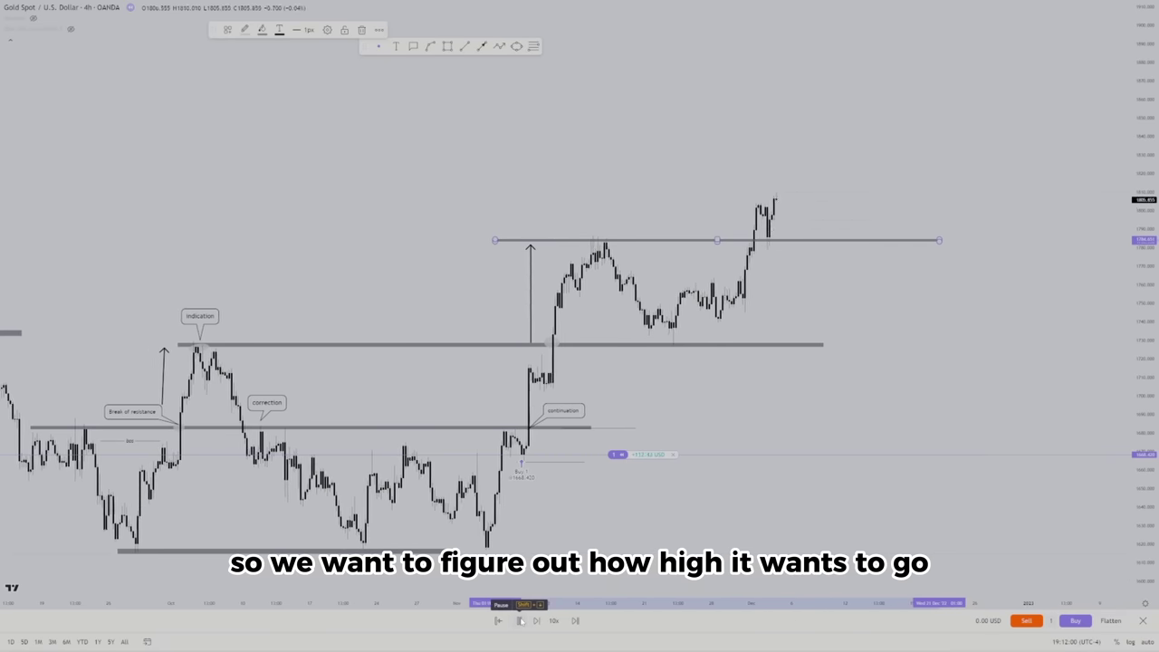
pyautogui.click(520, 621)
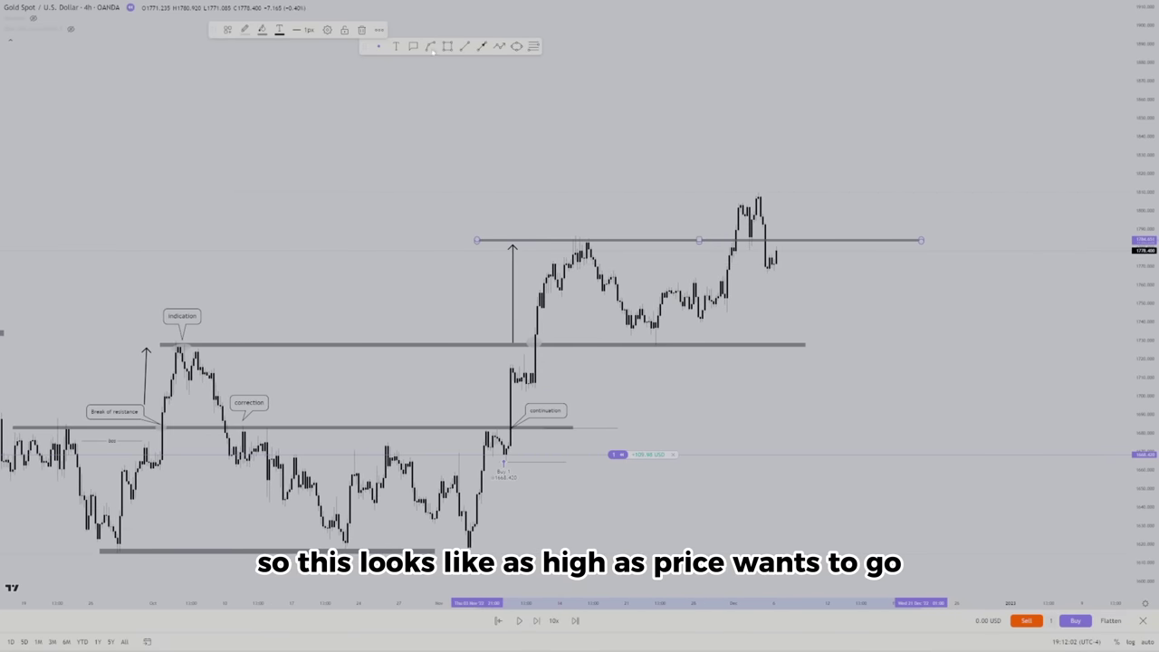
# Mark the new high with a thin rectangle from about 28 November 2022 to 1 January 2023, and draw an arrow from the broken level to it
pyautogui.click(448, 46)
pyautogui.click(703, 194)
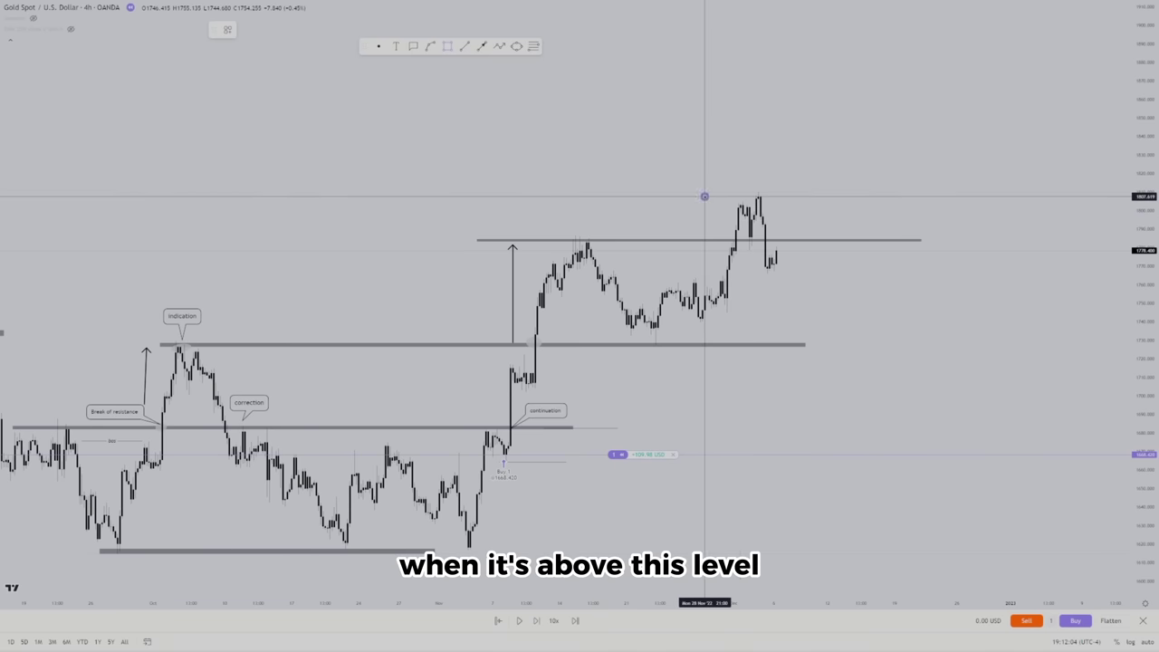
pyautogui.click(861, 142)
pyautogui.moveTo(863, 142); pyautogui.dragTo(1008, 194)
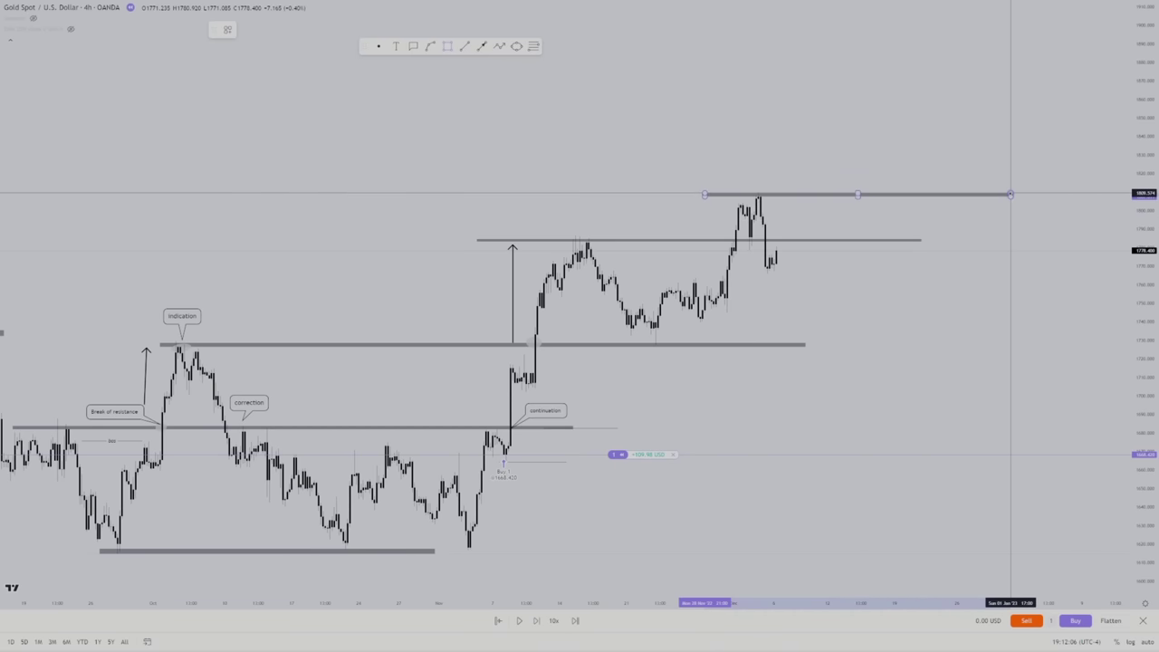
pyautogui.click(912, 140)
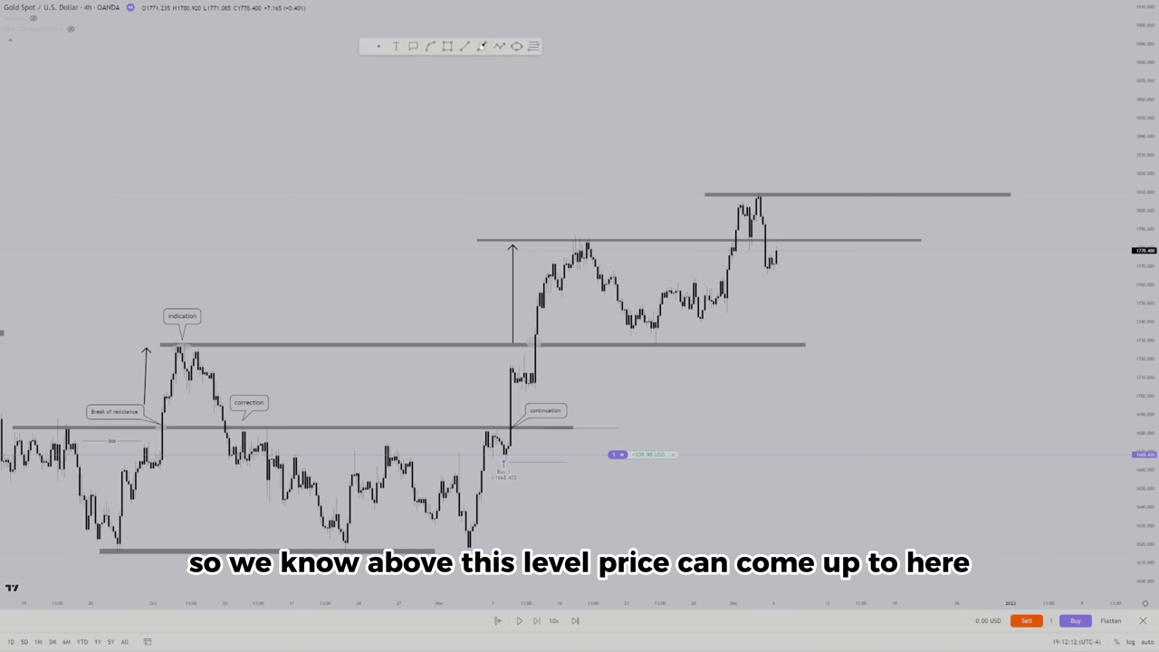
pyautogui.moveTo(698, 234); pyautogui.dragTo(695, 195)
pyautogui.click(746, 183)
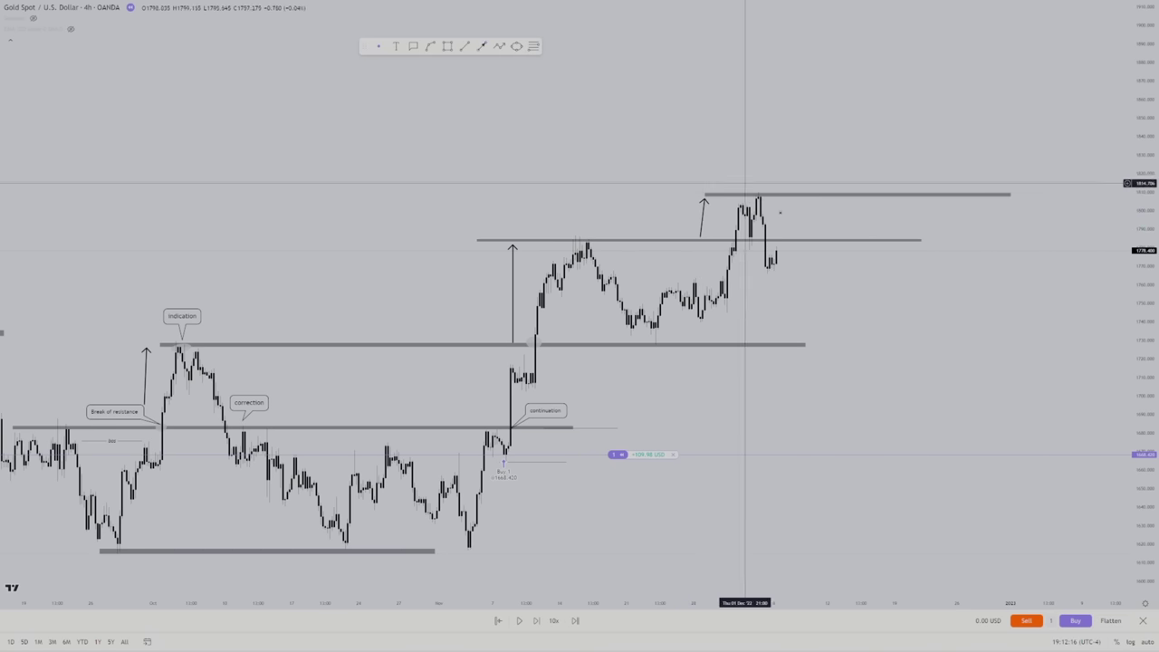
# Advance the replay candle by candle until price climbs back above the broken level toward the new high
pyautogui.click(536, 622)
pyautogui.click(536, 622)
pyautogui.click(536, 621)
pyautogui.click(536, 621)
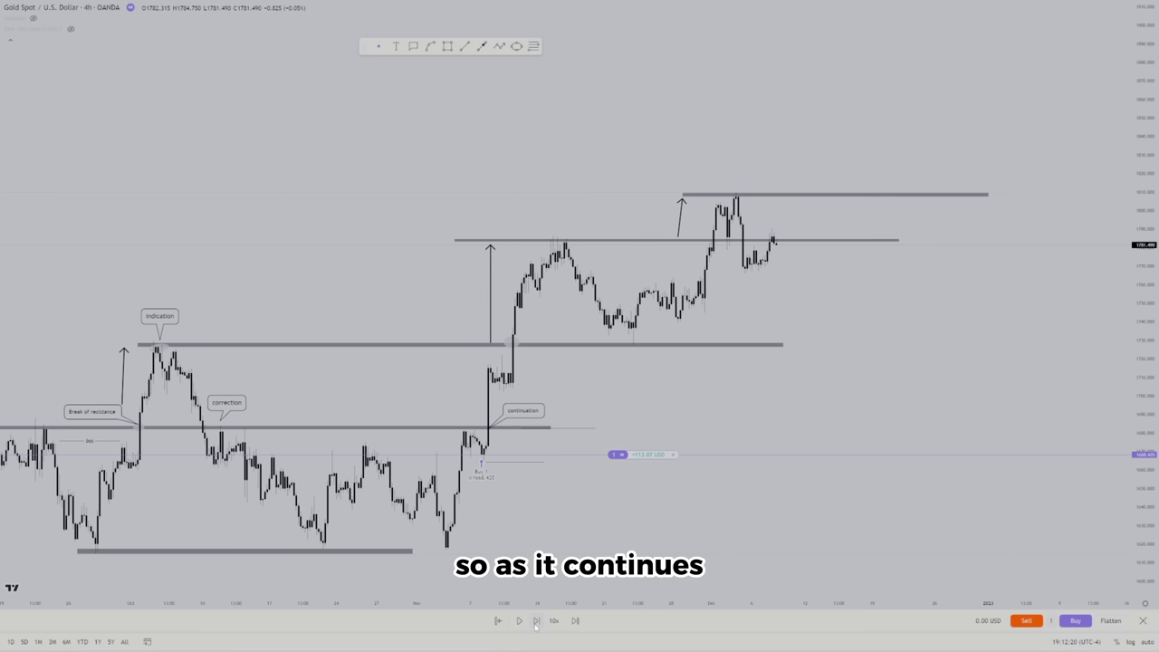
pyautogui.click(537, 621)
pyautogui.click(536, 622)
pyautogui.click(536, 621)
pyautogui.click(536, 621)
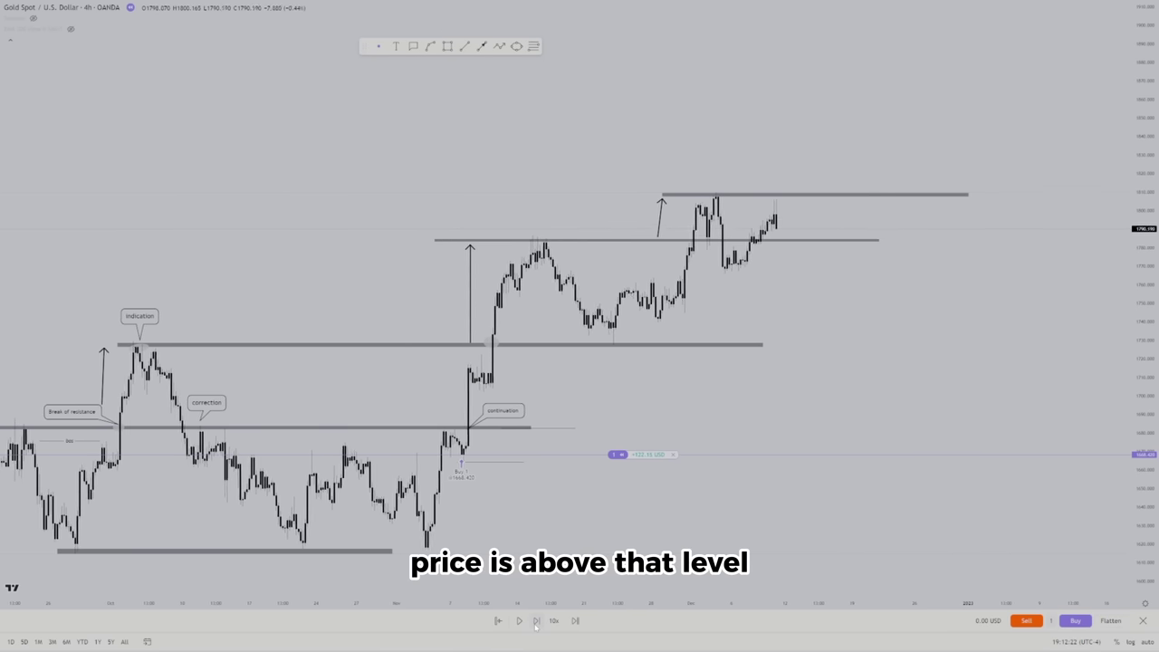
pyautogui.click(536, 621)
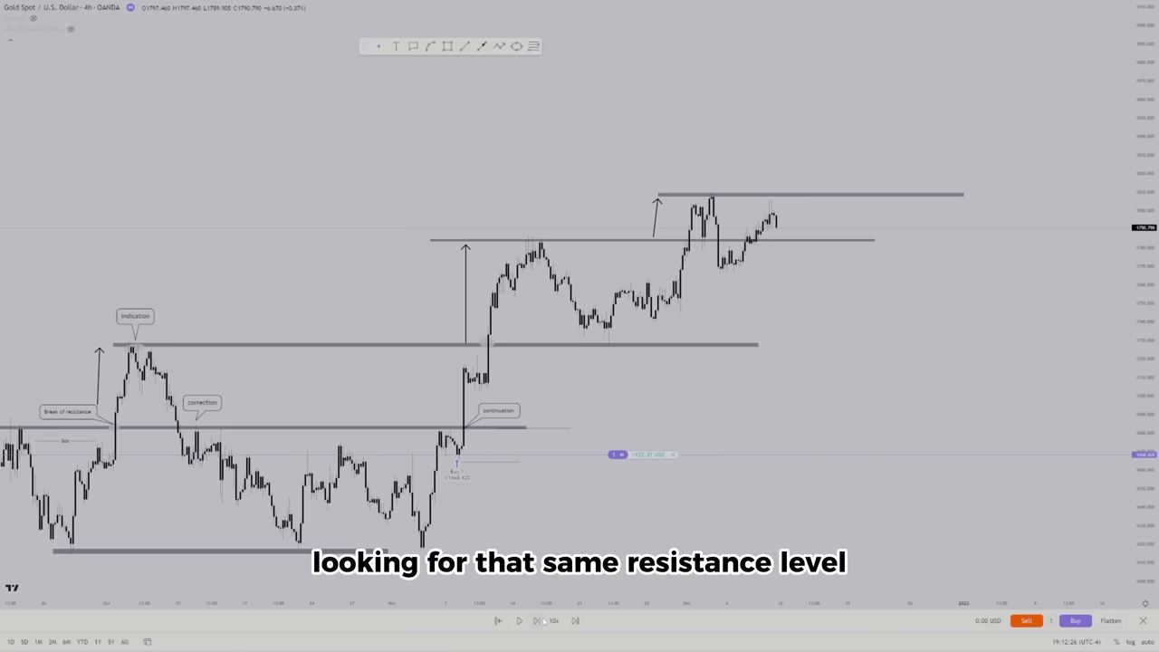
# Advance the replay candle by candle through the pullback until price breaks above the upper resistance zone in mid-December 2022
pyautogui.click(537, 621)
pyautogui.click(537, 621)
pyautogui.click(543, 621)
pyautogui.click(542, 620)
pyautogui.click(543, 621)
pyautogui.click(543, 621)
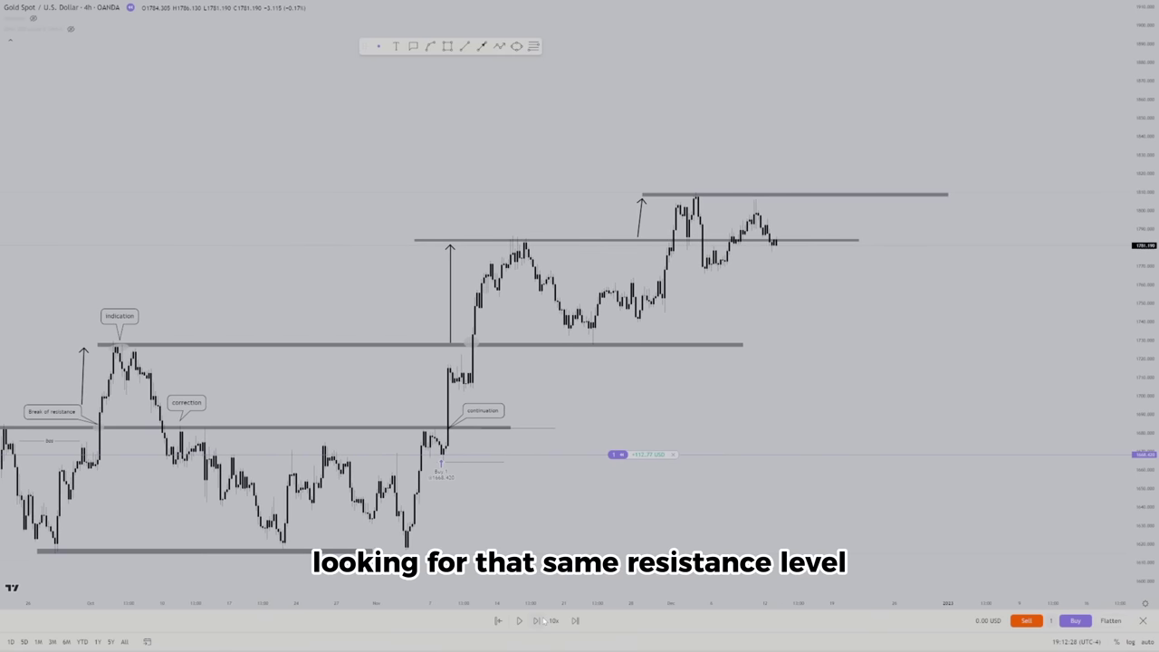
pyautogui.click(542, 621)
pyautogui.click(542, 620)
pyautogui.click(543, 621)
pyautogui.click(543, 620)
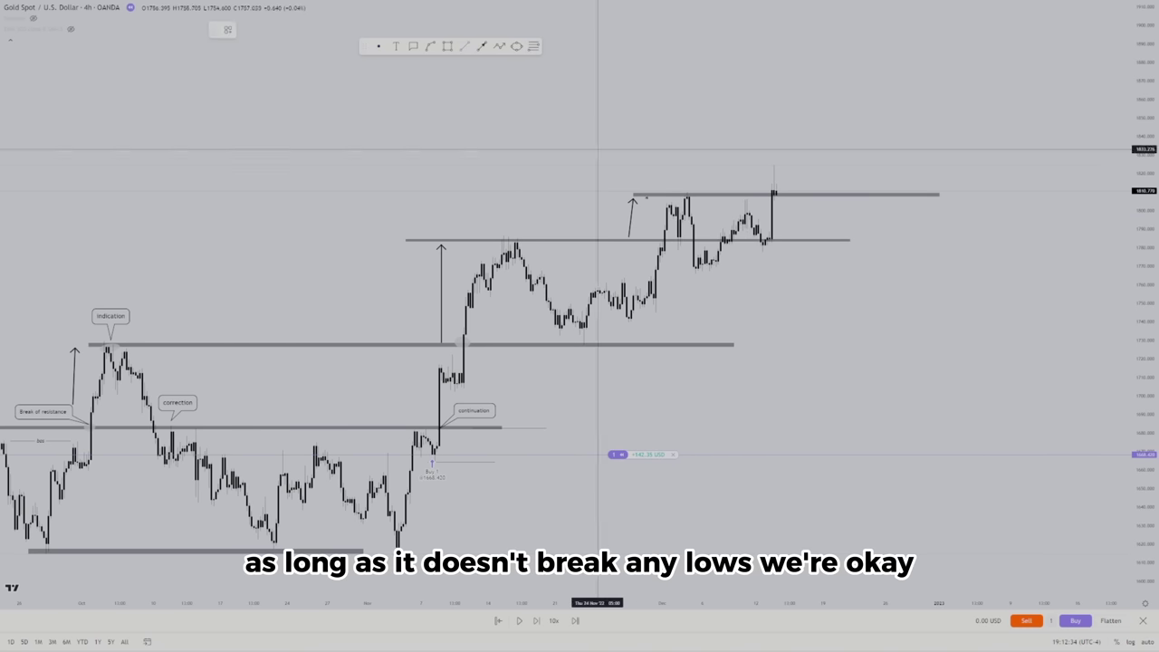
# Mark the early December low with a horizontal line to about 14 December 2022, and circle price's return above the November level around 7 December
pyautogui.click(694, 240)
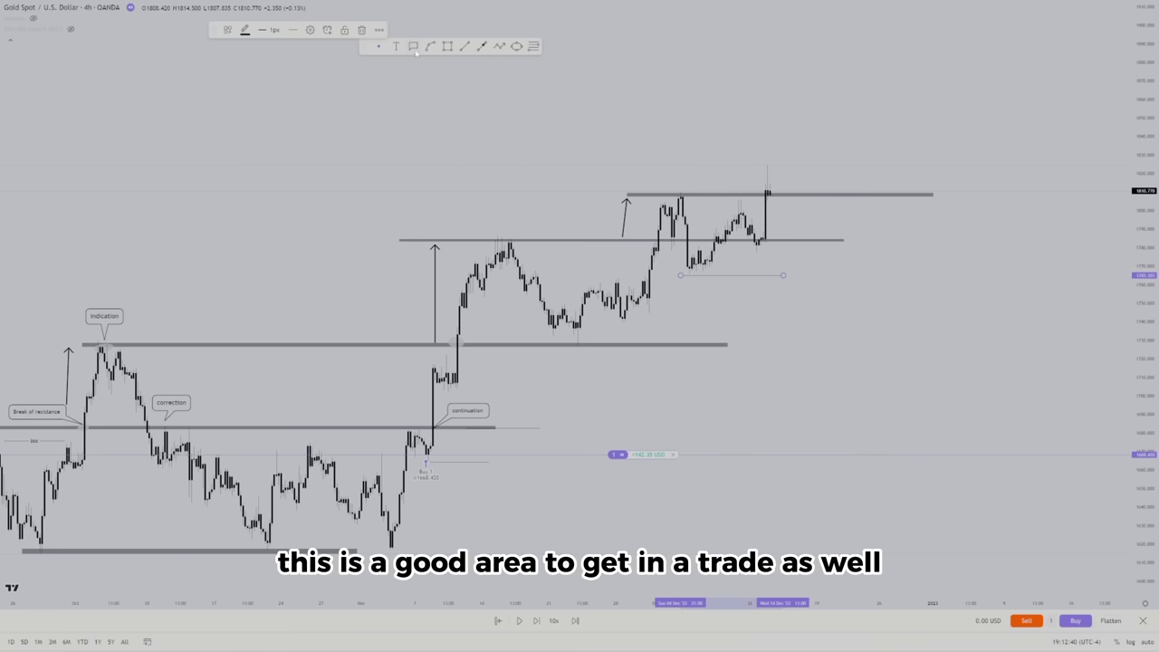
pyautogui.click(516, 46)
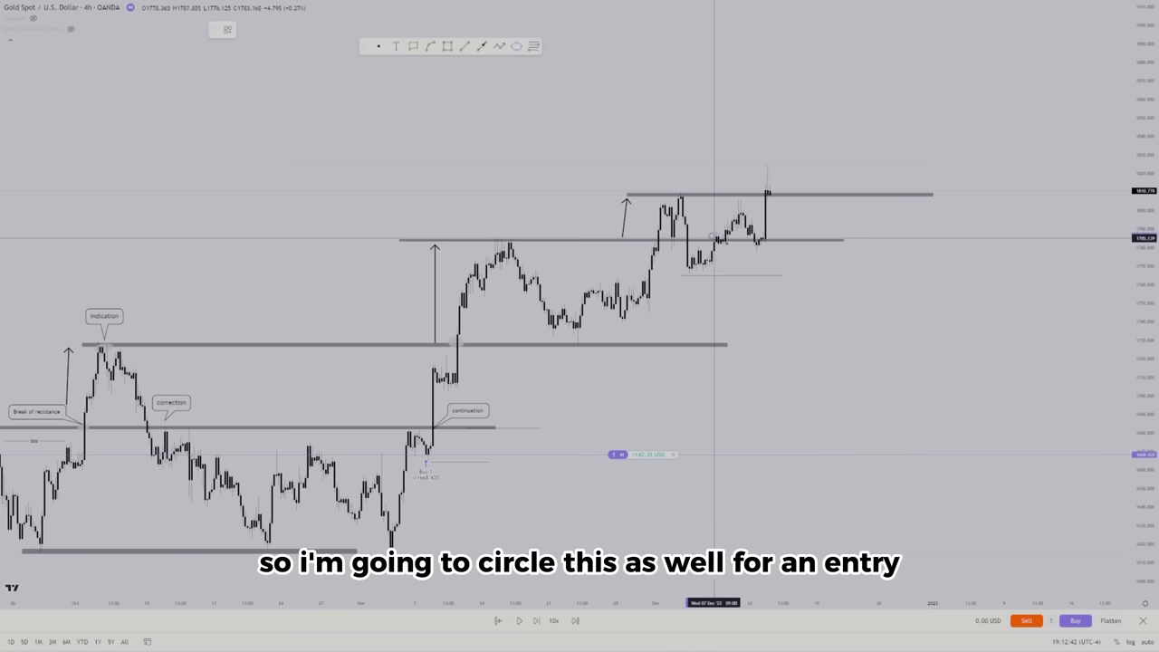
pyautogui.click(715, 237)
pyautogui.click(790, 252)
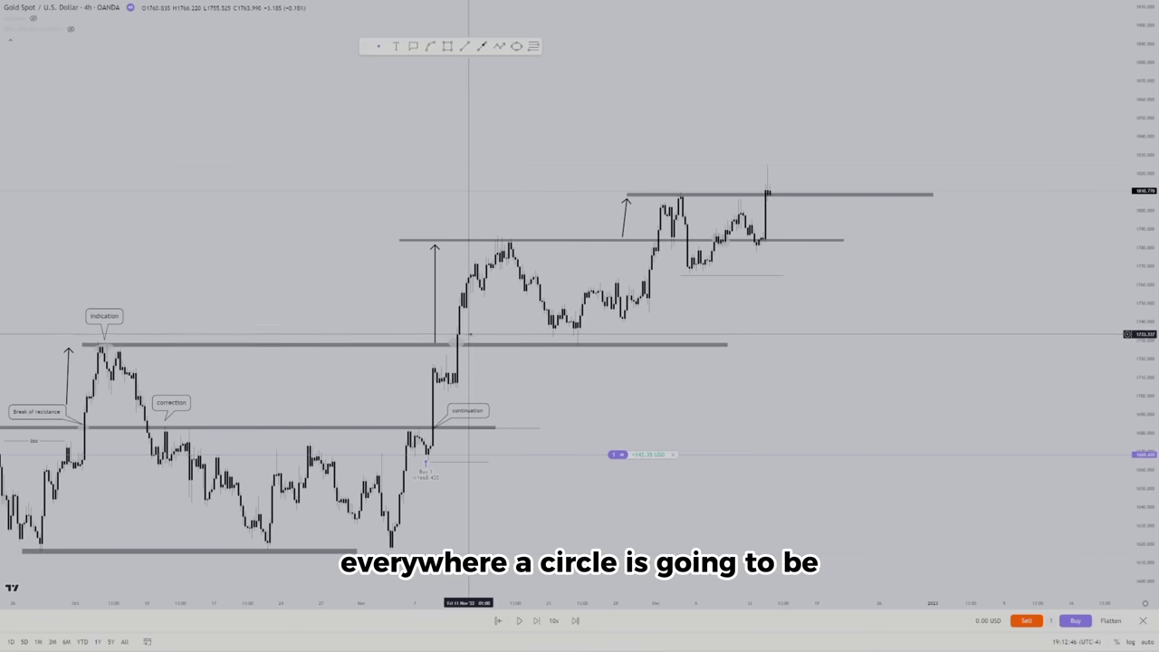
# Circle the entry areas at the early November continuation break and at the bounce around 23 November 2022
pyautogui.moveTo(237, 359); pyautogui.dragTo(322, 356)
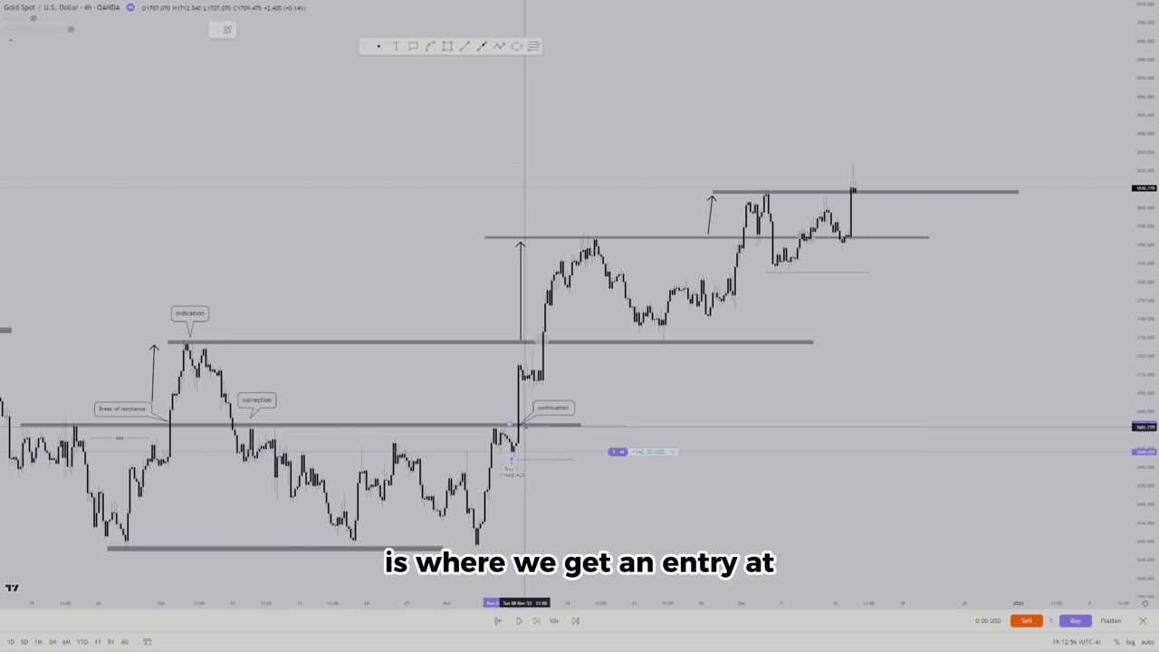
pyautogui.click(709, 366)
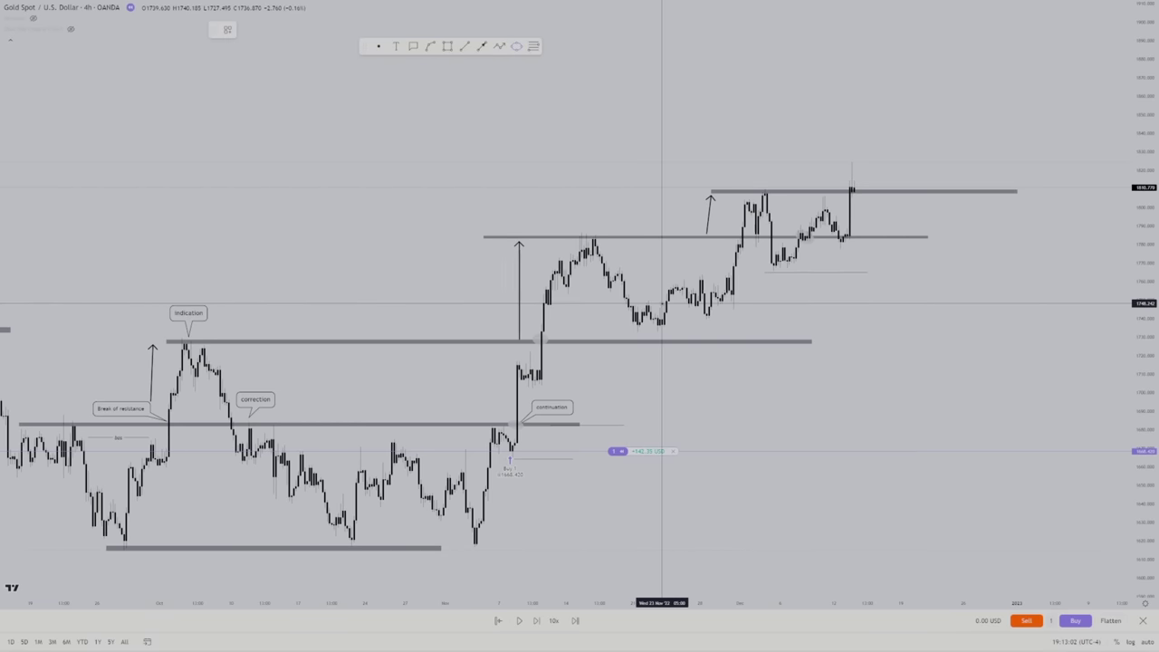
pyautogui.click(671, 310)
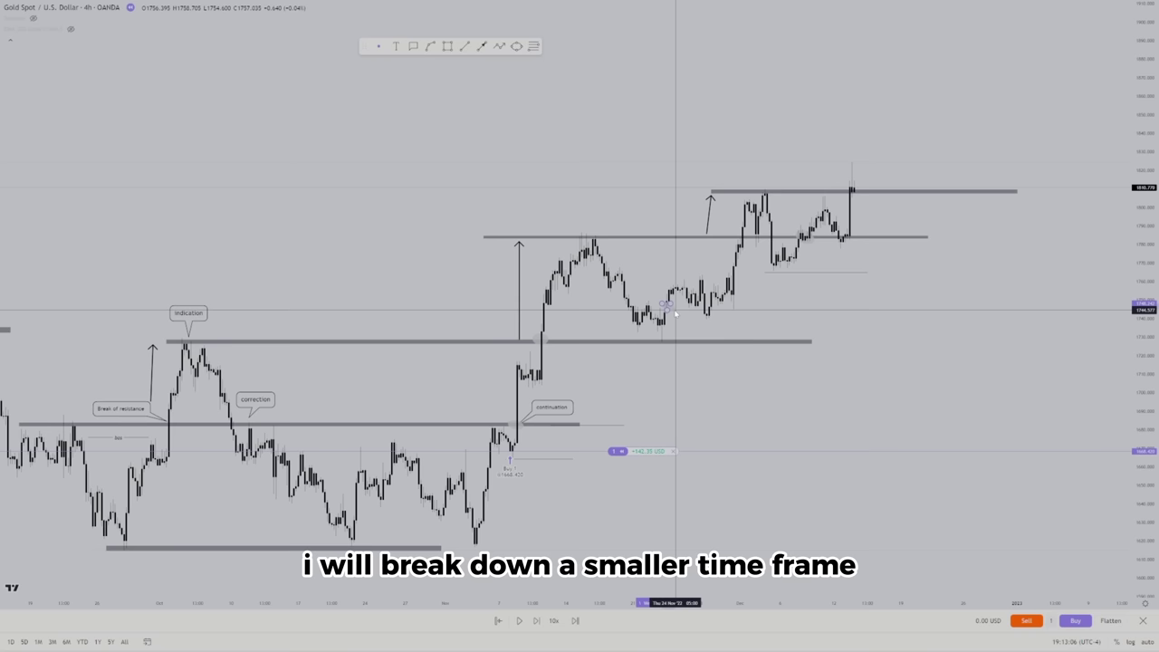
pyautogui.press('Delete')
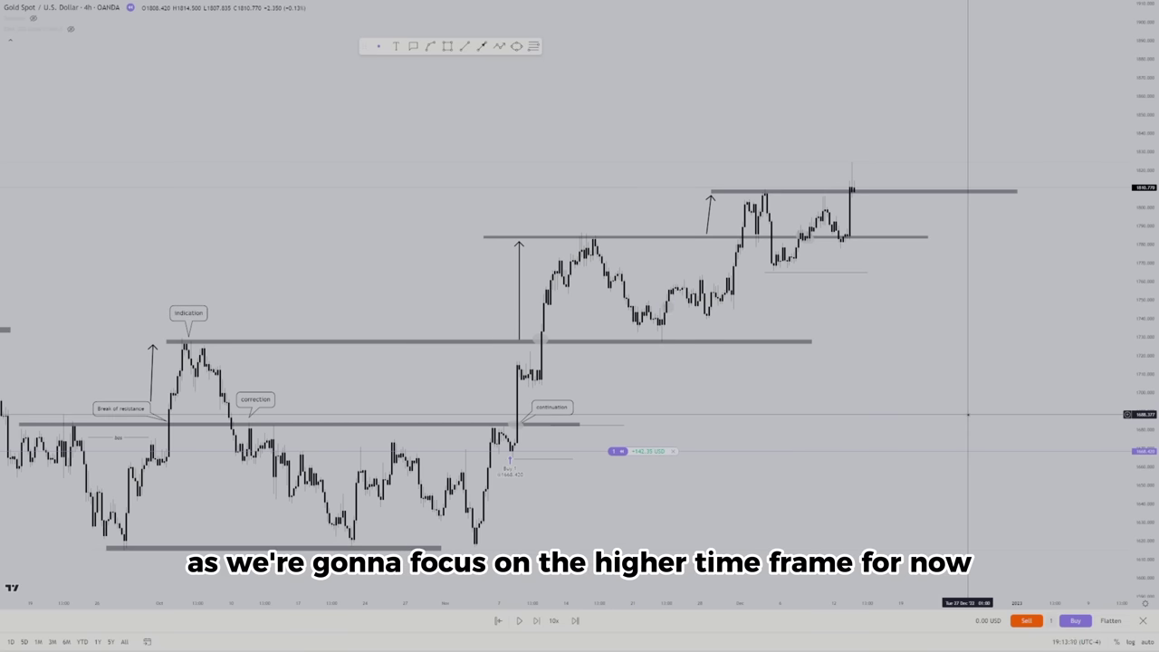
# Advance the replay a few candles from the breakout to follow price around the upper resistance zone
pyautogui.moveTo(893, 302); pyautogui.dragTo(676, 283)
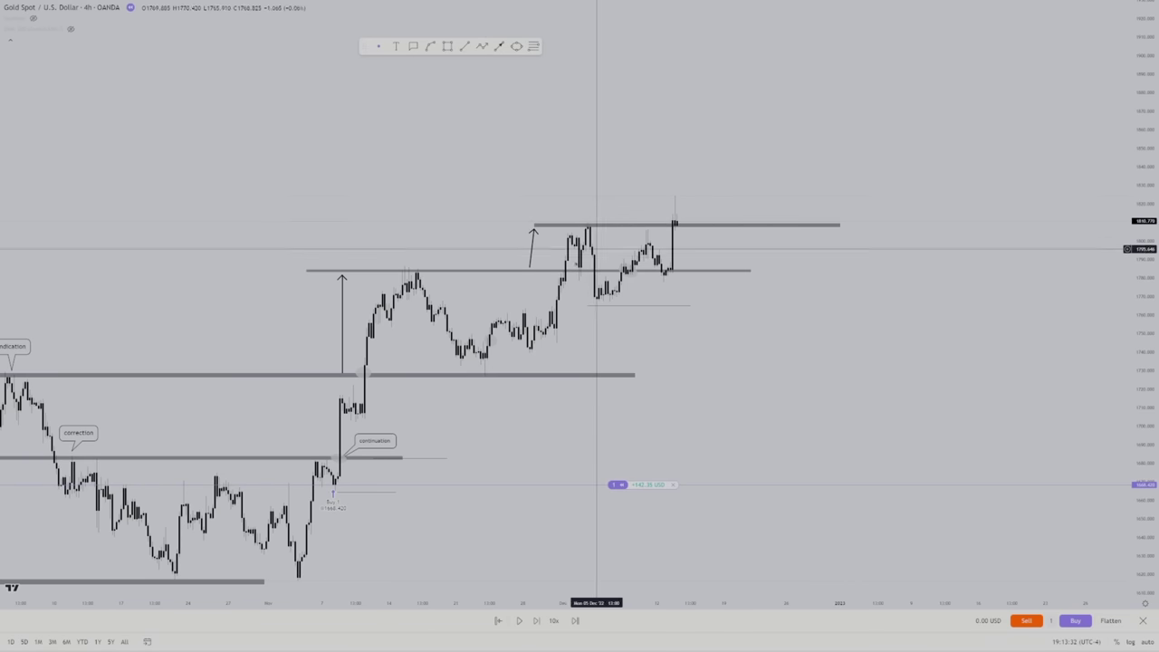
pyautogui.click(534, 624)
pyautogui.click(537, 624)
pyautogui.click(536, 624)
pyautogui.click(536, 624)
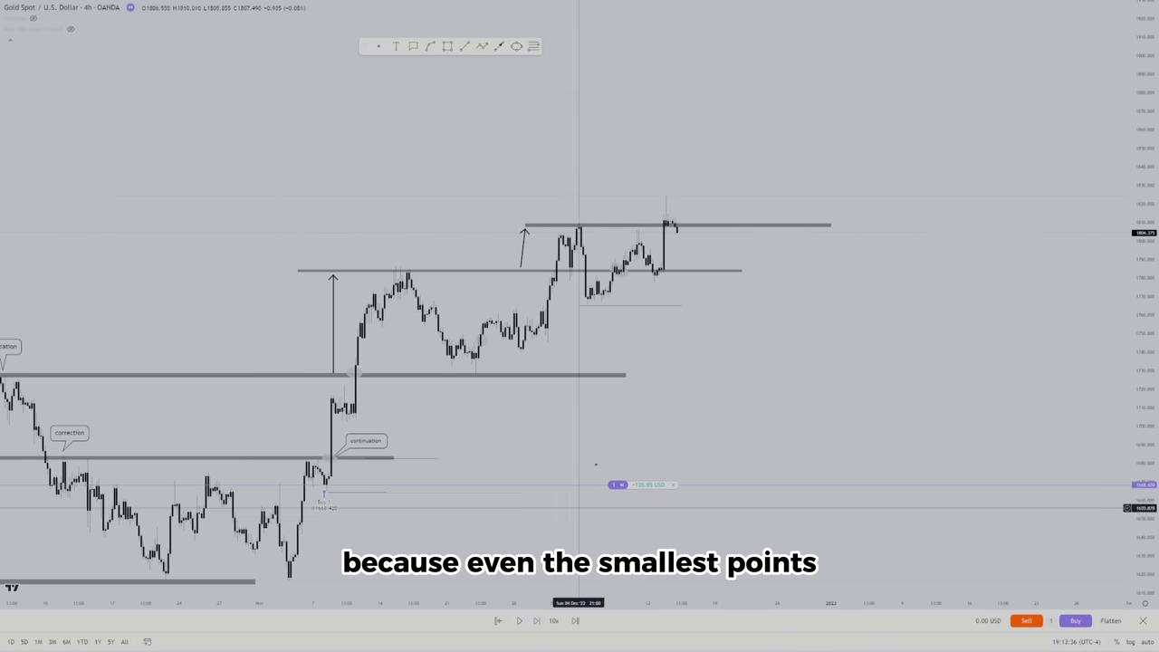
# Advance the replay candle by candle until price drops below the November level and climbs back above it
pyautogui.scroll(3, 720, 287)
pyautogui.scroll(4, 970, 405)
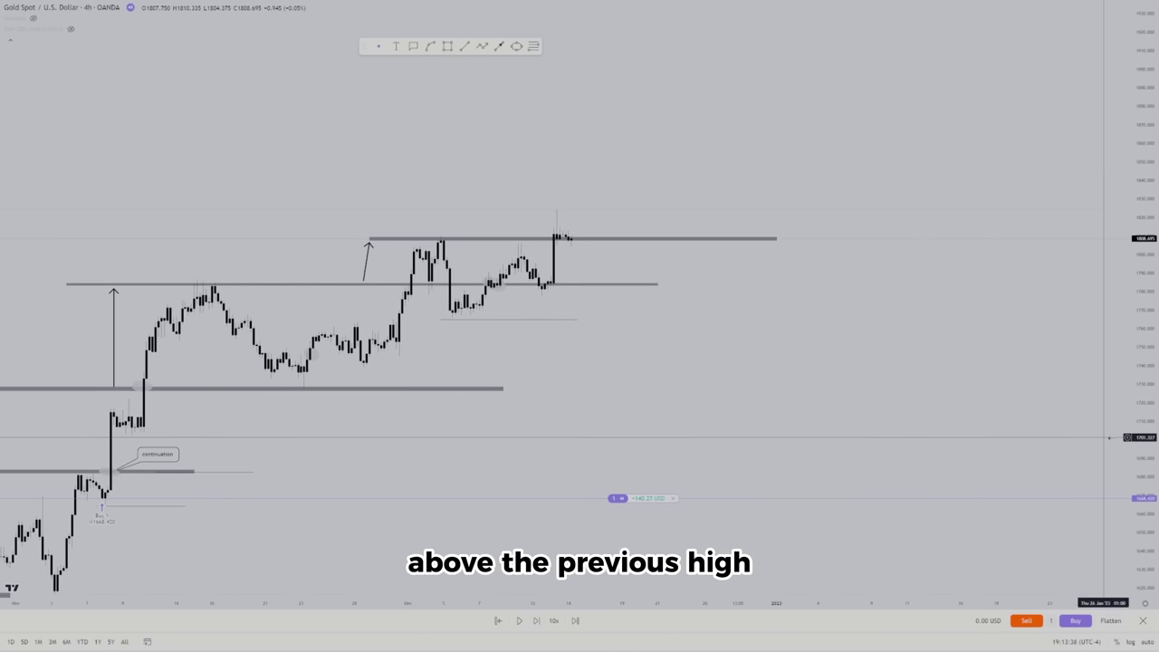
pyautogui.moveTo(865, 291); pyautogui.dragTo(931, 391)
pyautogui.scroll(1, 926, 391)
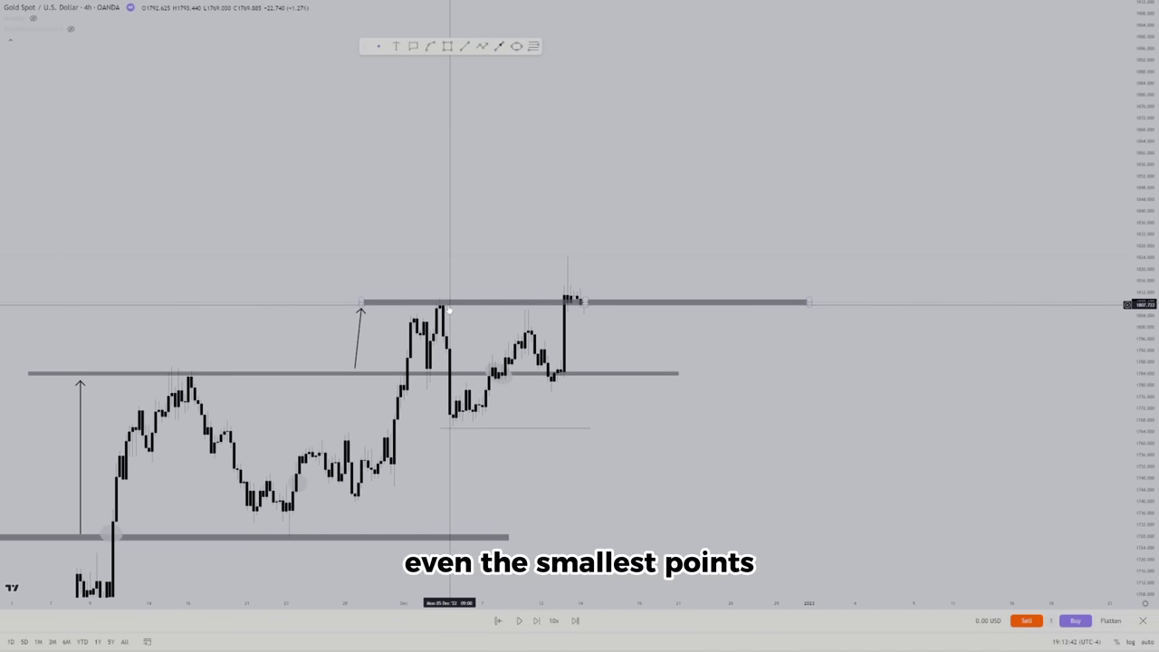
pyautogui.click(536, 621)
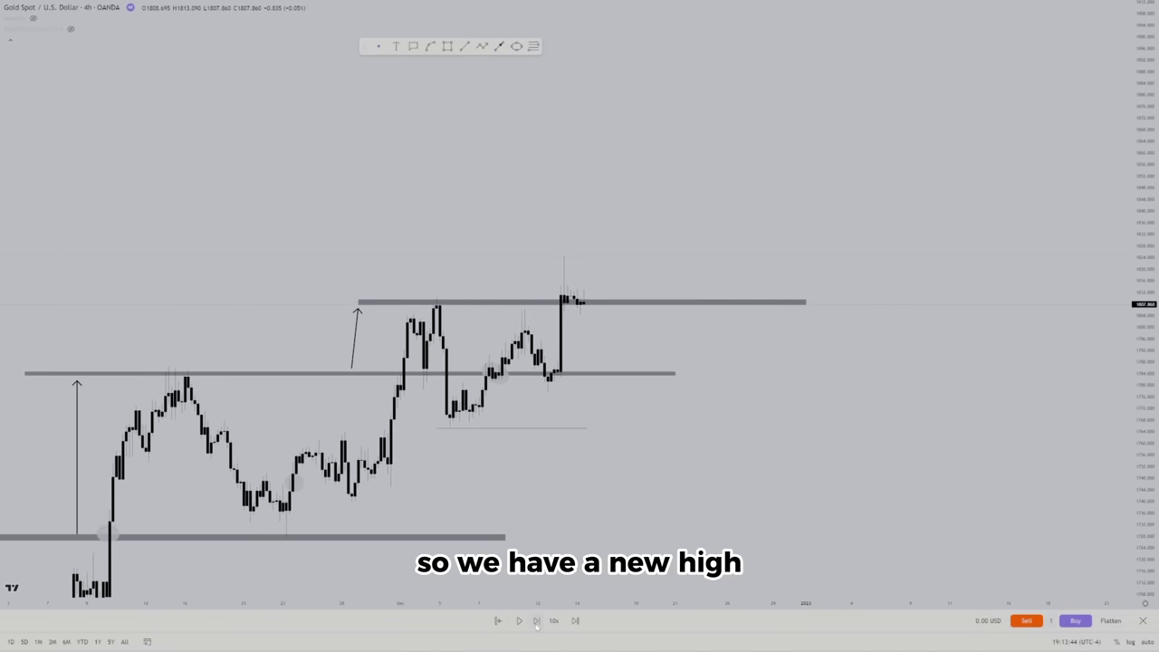
pyautogui.click(536, 622)
pyautogui.click(536, 622)
pyautogui.click(536, 621)
pyautogui.click(536, 621)
pyautogui.click(537, 621)
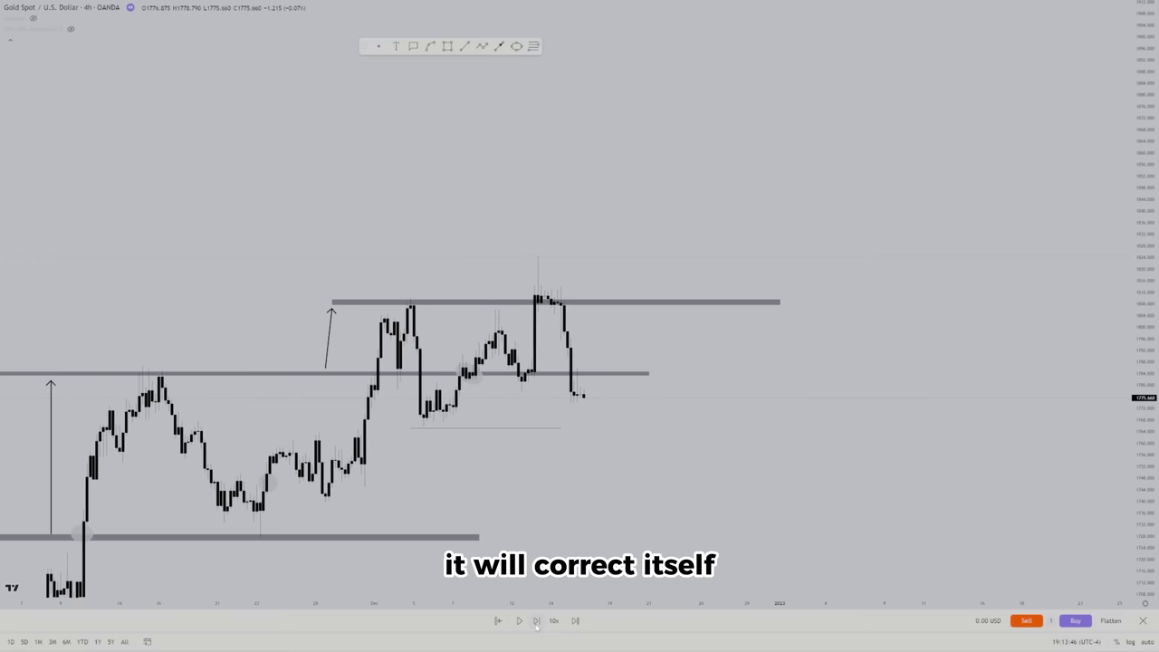
pyautogui.click(536, 621)
pyautogui.click(536, 621)
pyautogui.click(536, 621)
# Circle the latest break back above the November level, and mark the new high with a horizontal line from about 12 to 21 December 2022
pyautogui.moveTo(691, 450); pyautogui.dragTo(715, 419)
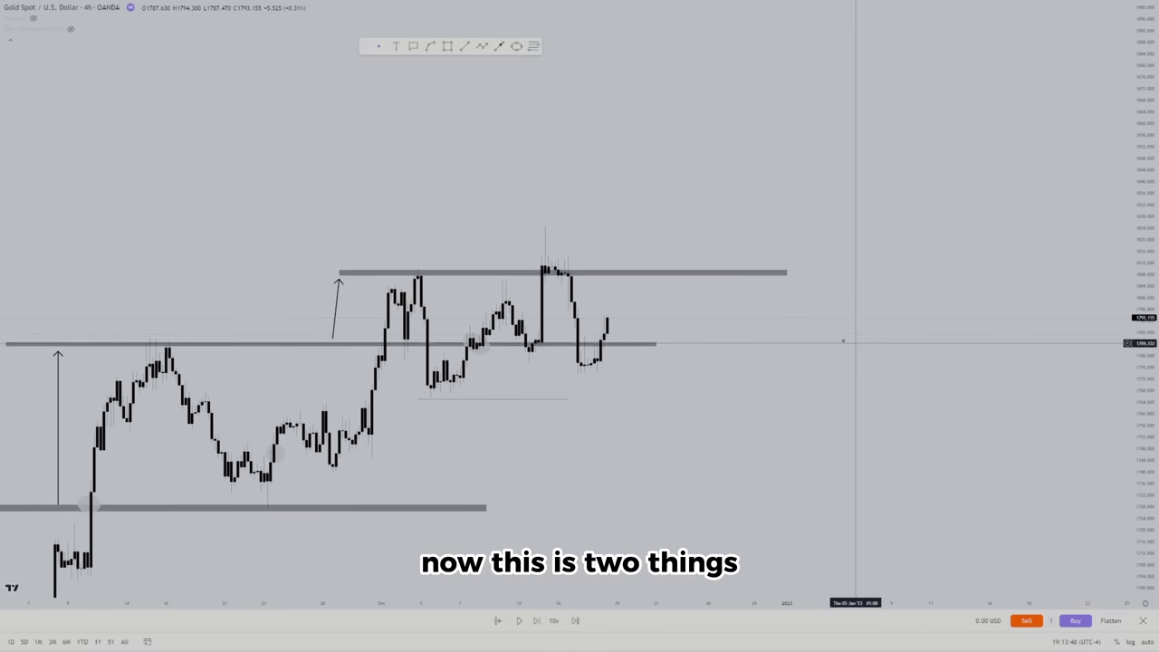
pyautogui.moveTo(1137, 492); pyautogui.dragTo(1136, 401)
pyautogui.moveTo(813, 428); pyautogui.dragTo(1020, 371)
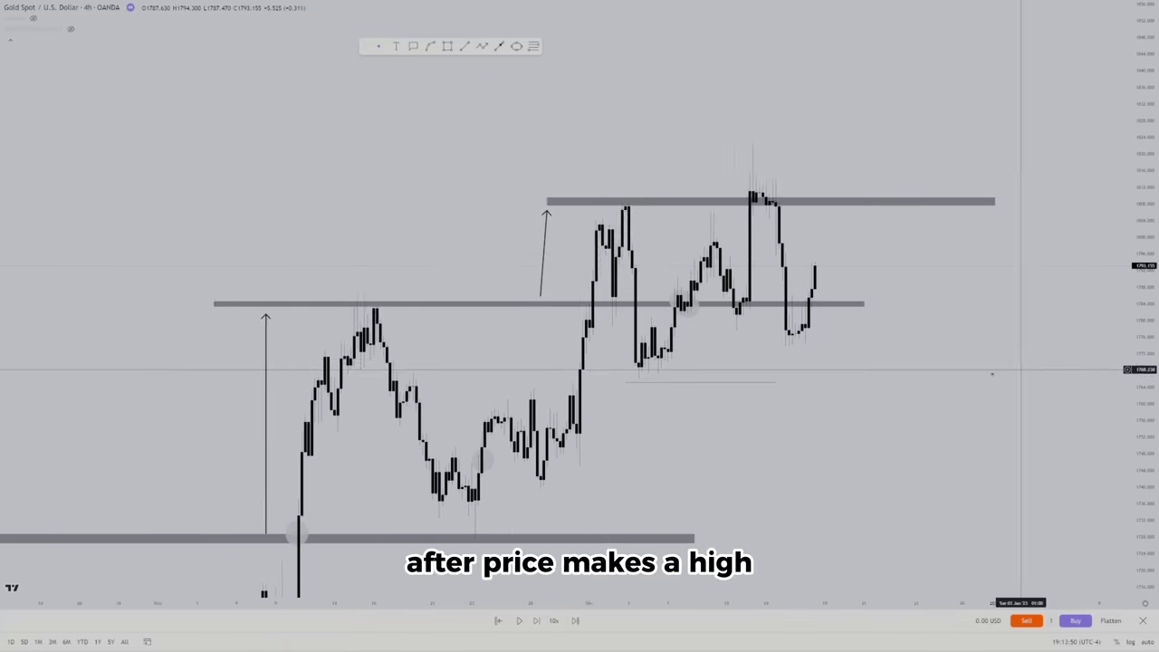
pyautogui.scroll(3, 990, 372)
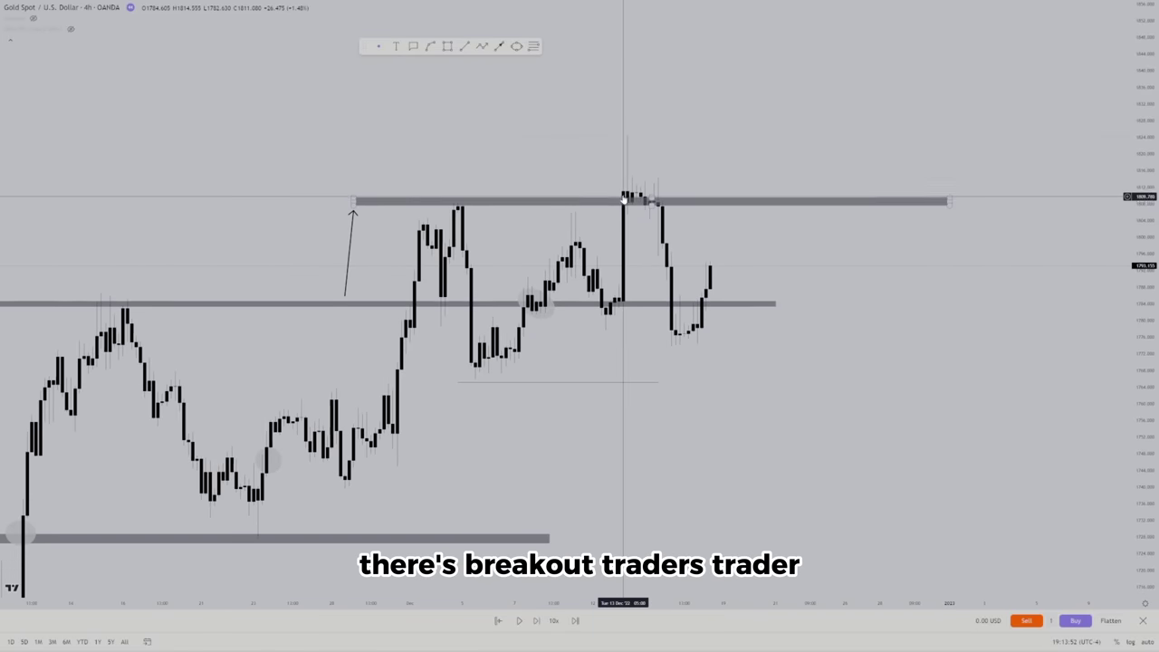
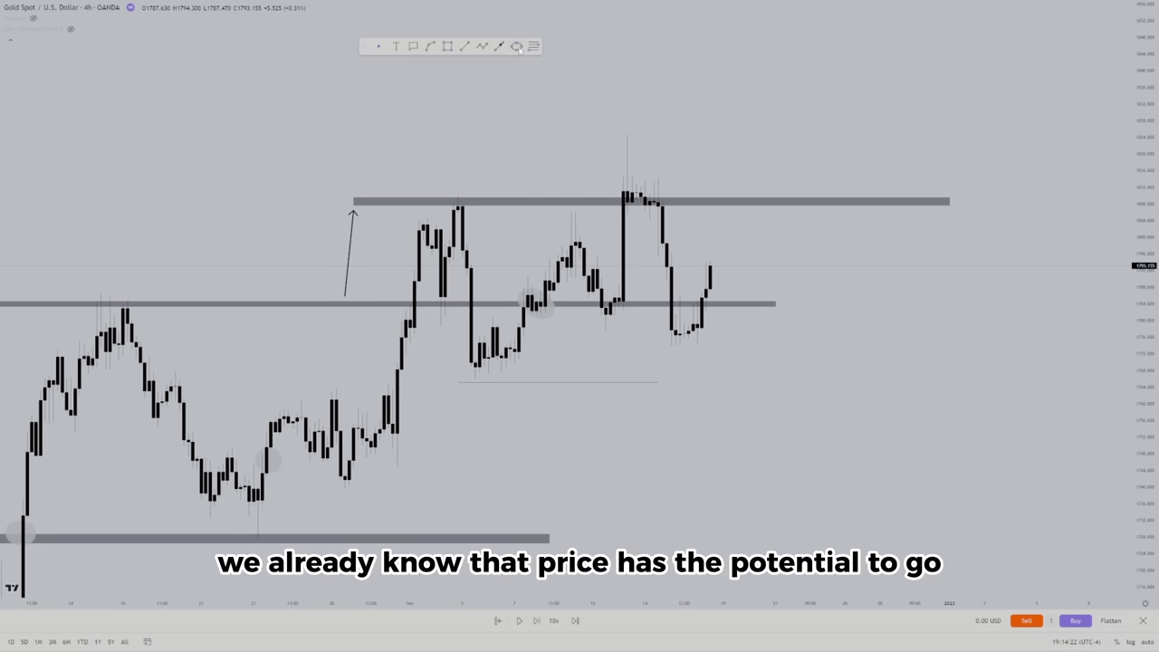
pyautogui.click(707, 305)
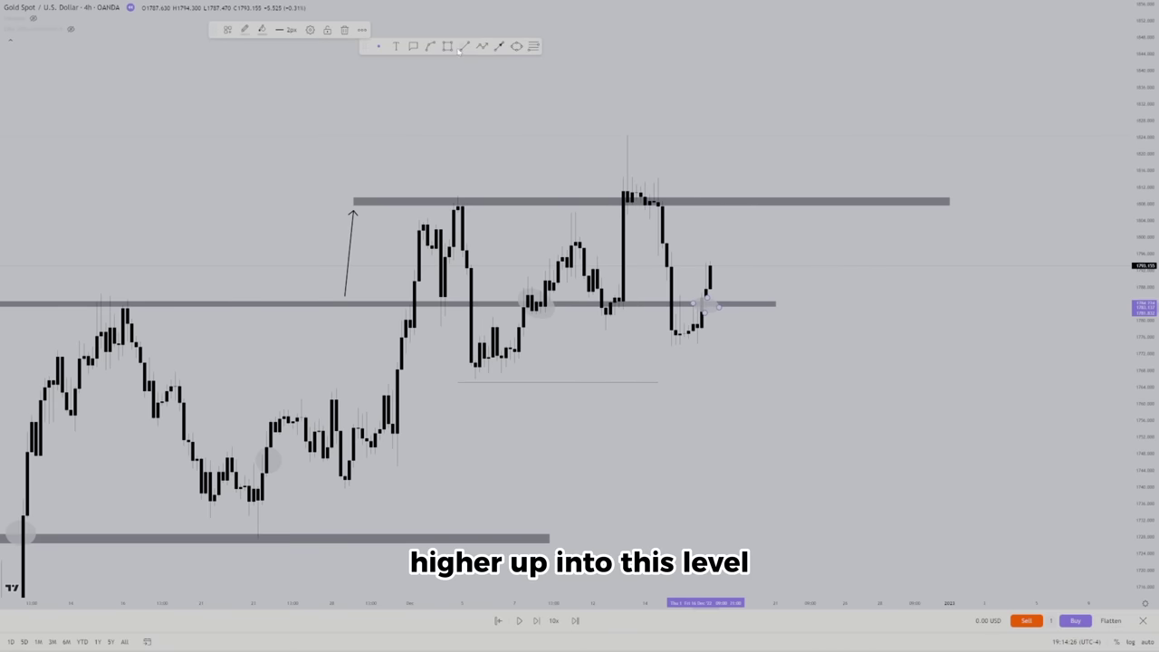
pyautogui.click(790, 176)
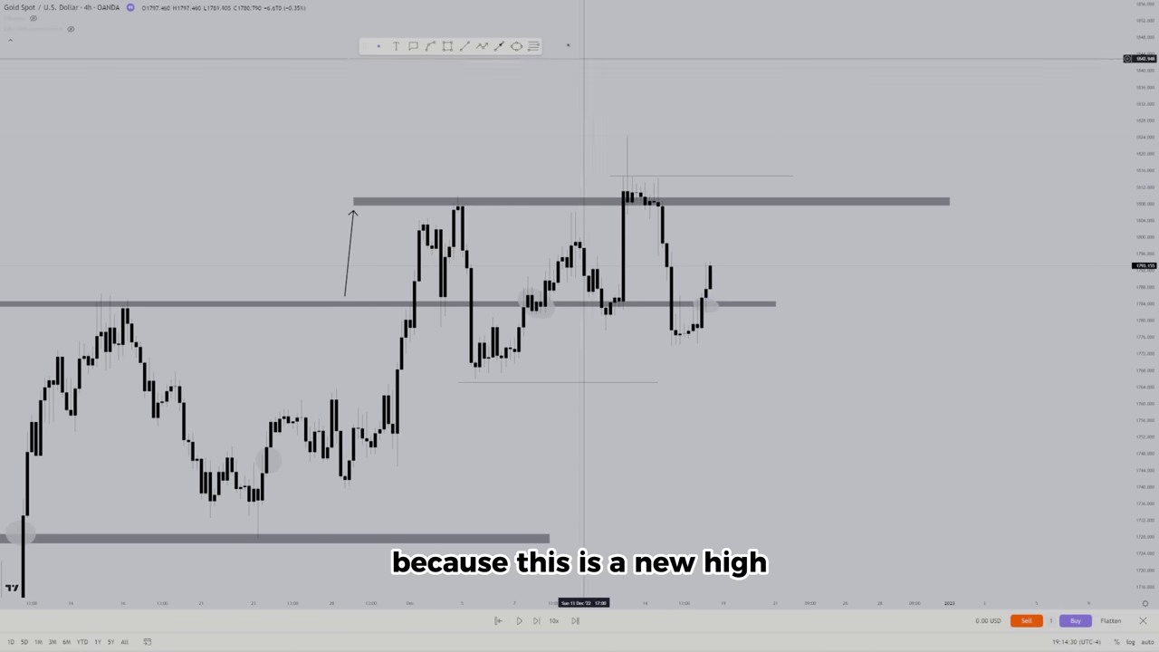
# Advance the replay candle by candle until price breaks above the line marking the mid-December high
pyautogui.scroll(-1, 760, 222)
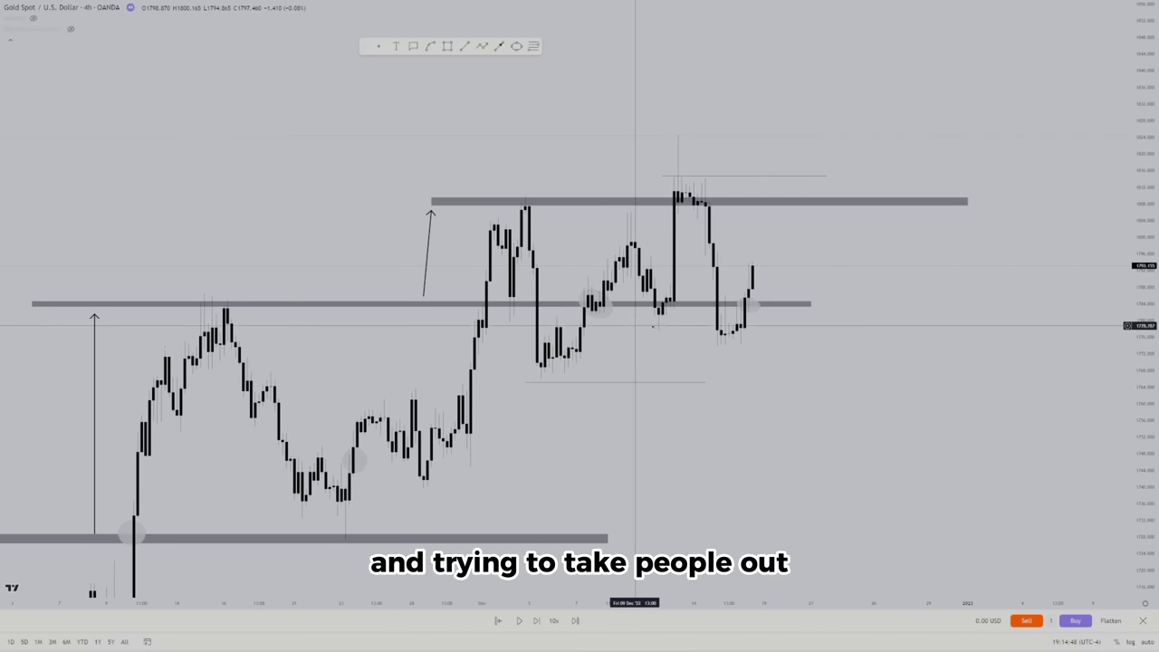
pyautogui.click(538, 627)
pyautogui.click(538, 627)
pyautogui.click(538, 626)
pyautogui.click(538, 626)
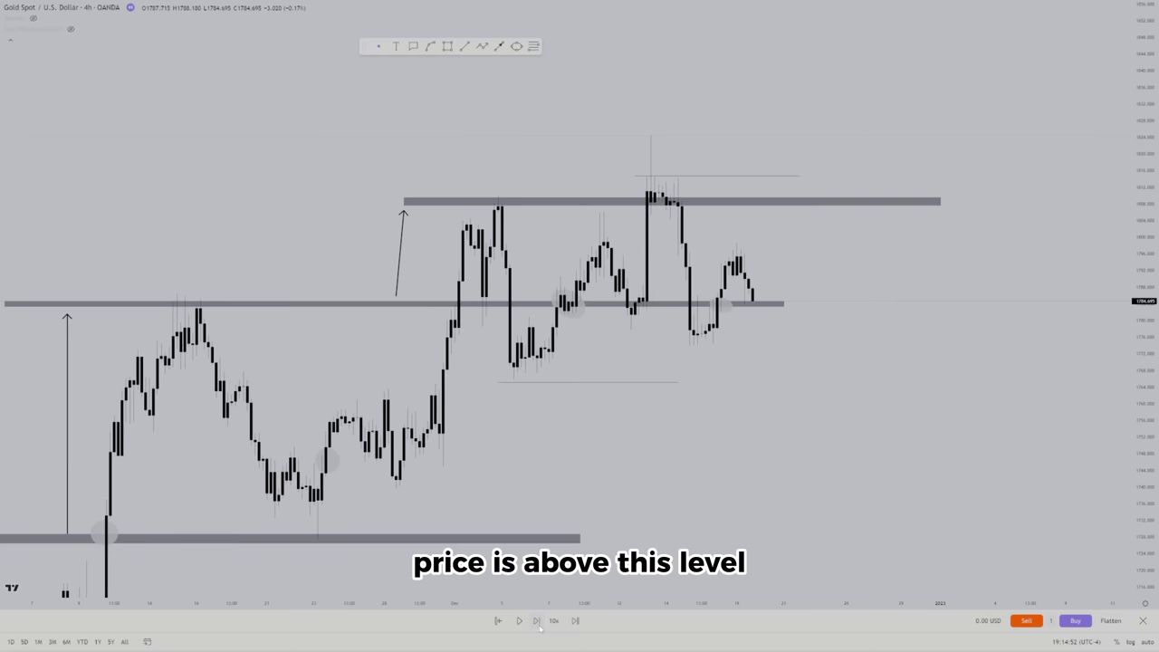
pyautogui.click(538, 627)
pyautogui.click(538, 627)
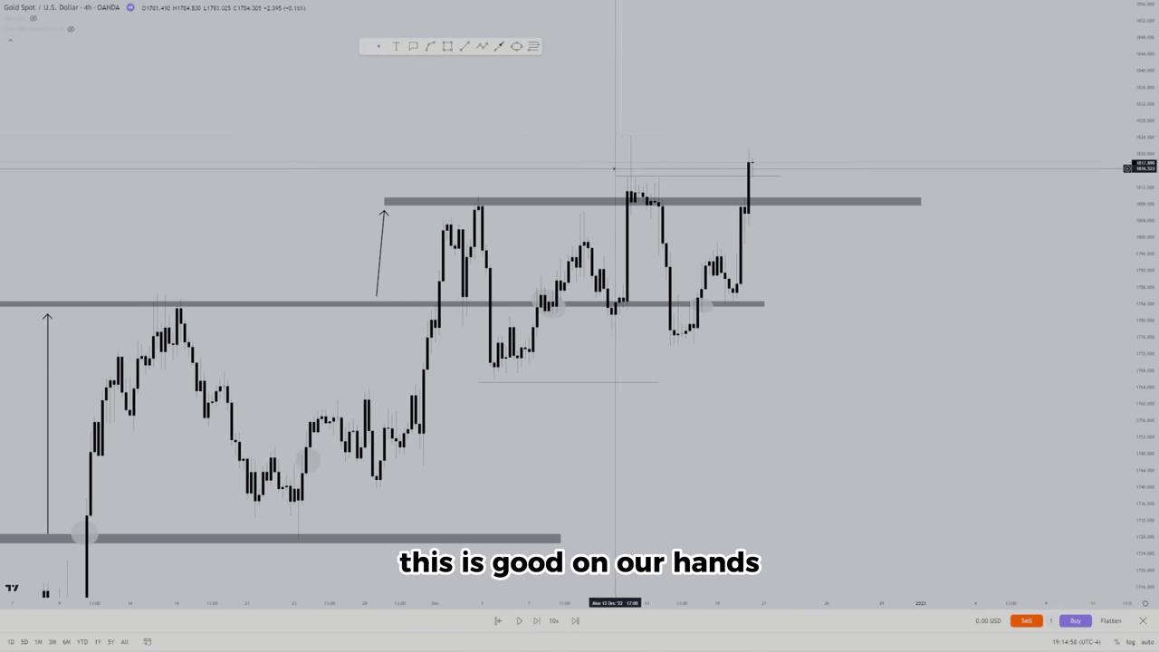
# Advance the replay candle by candle until price corrects below the upper resistance zone and spikes back above it
pyautogui.scroll(-2, 1091, 322)
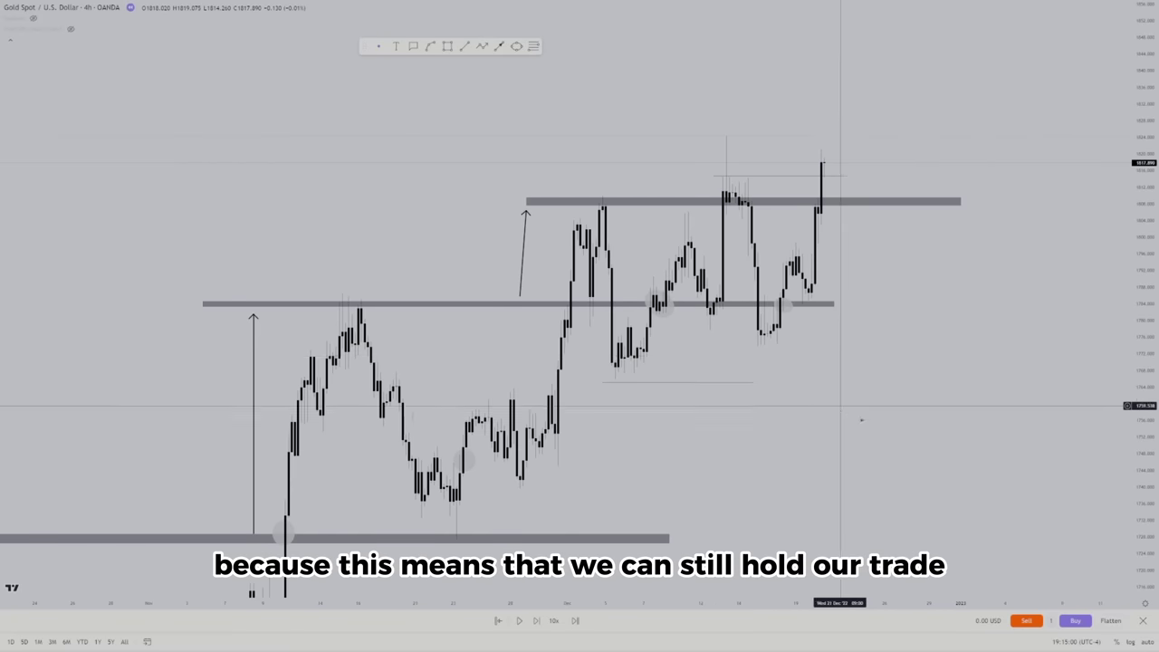
pyautogui.moveTo(1138, 295); pyautogui.dragTo(1139, 453)
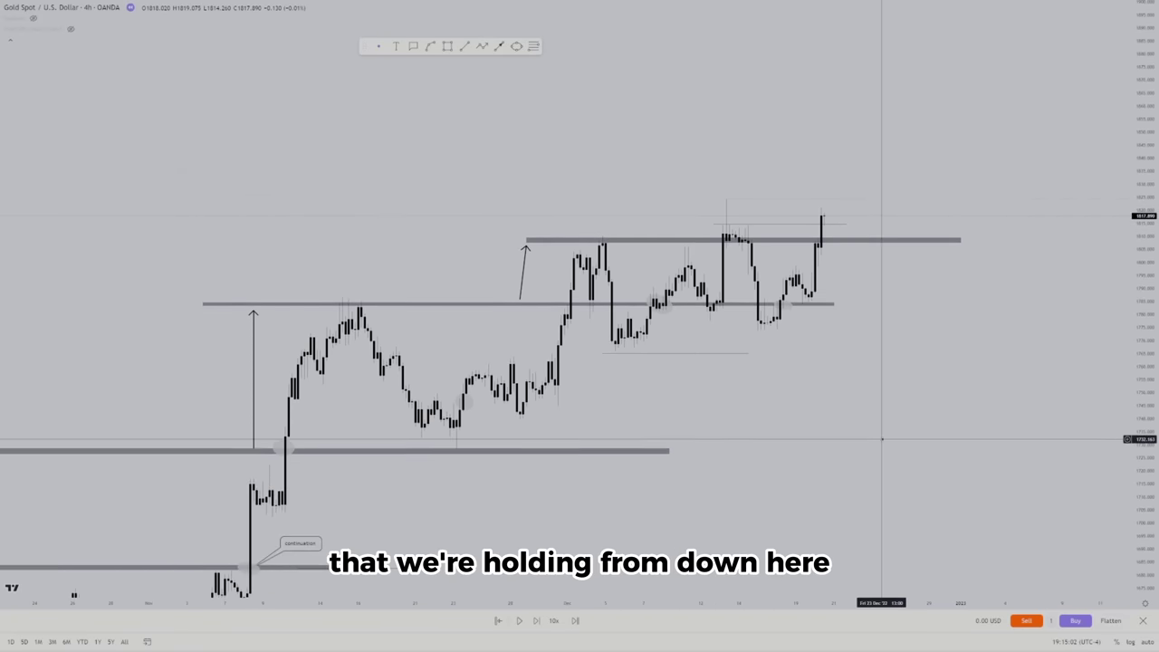
pyautogui.moveTo(862, 409); pyautogui.dragTo(962, 285)
pyautogui.moveTo(863, 142); pyautogui.dragTo(609, 239)
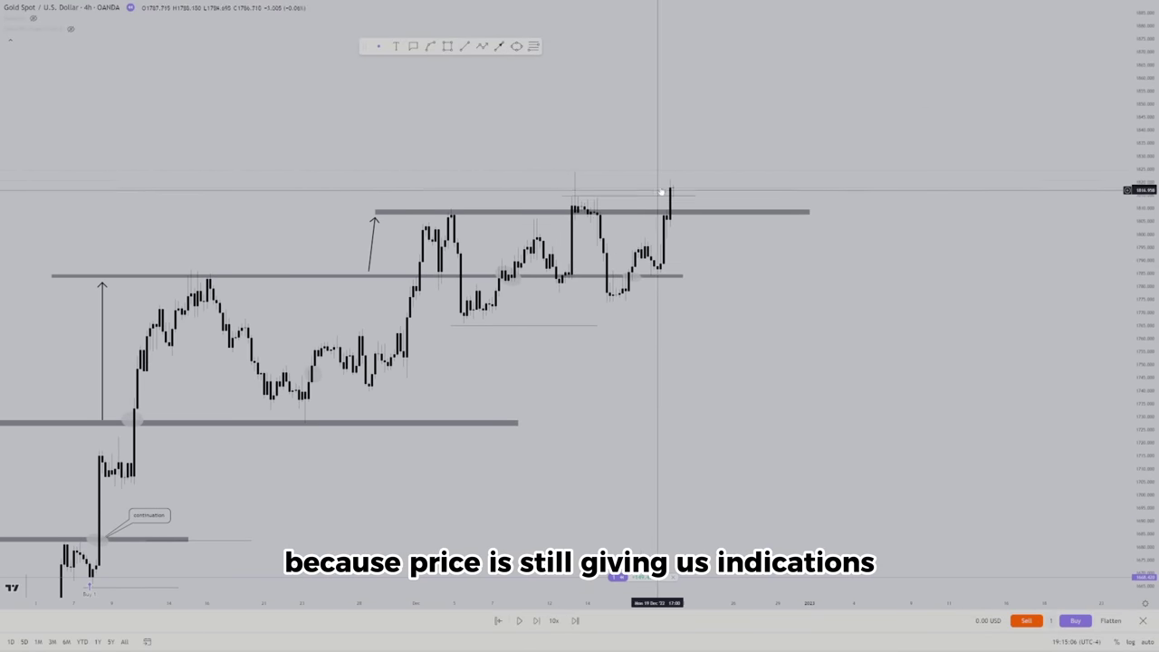
pyautogui.click(535, 624)
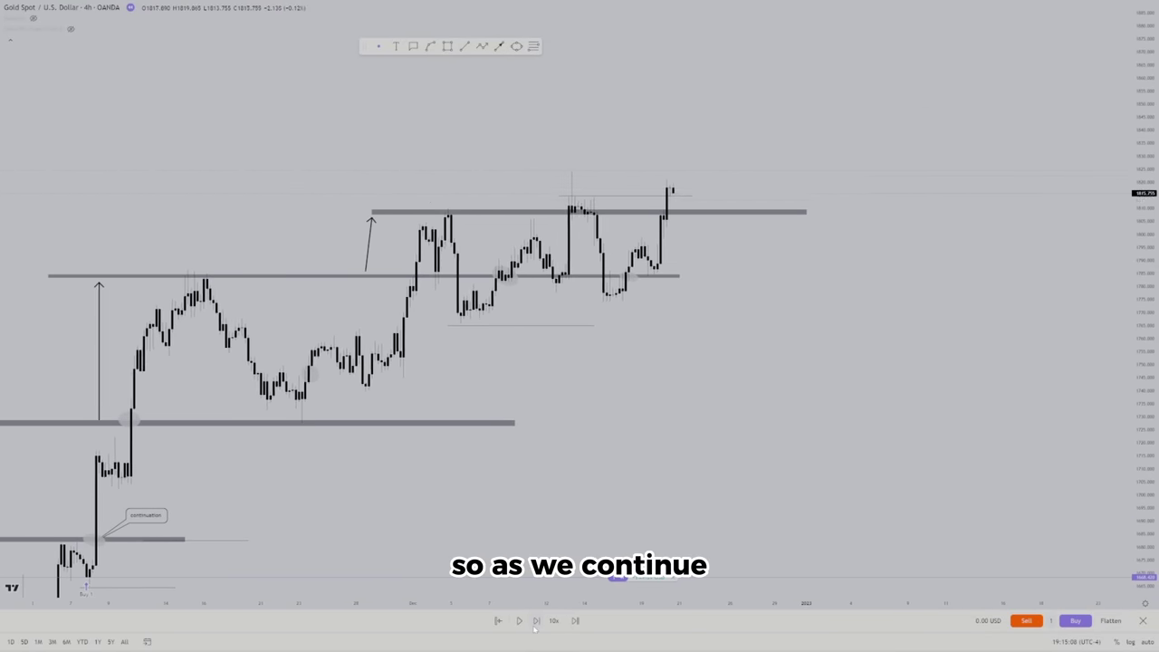
pyautogui.click(534, 624)
pyautogui.click(534, 624)
pyautogui.click(535, 624)
pyautogui.click(535, 624)
pyautogui.click(534, 624)
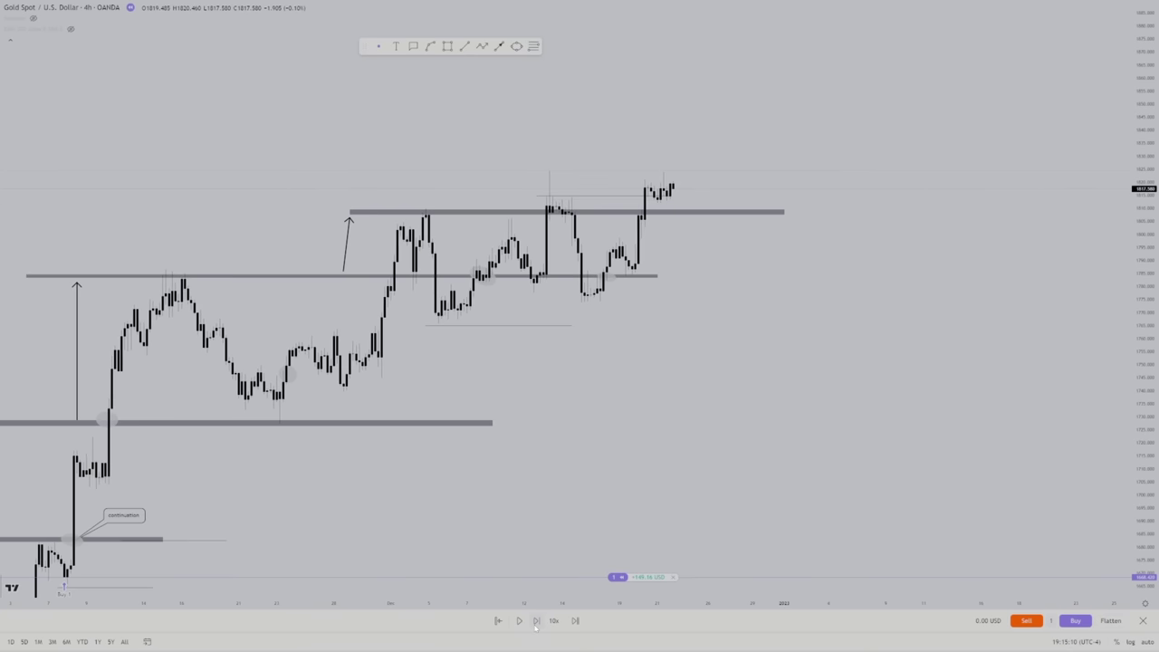
pyautogui.click(535, 622)
pyautogui.click(536, 621)
pyautogui.click(535, 621)
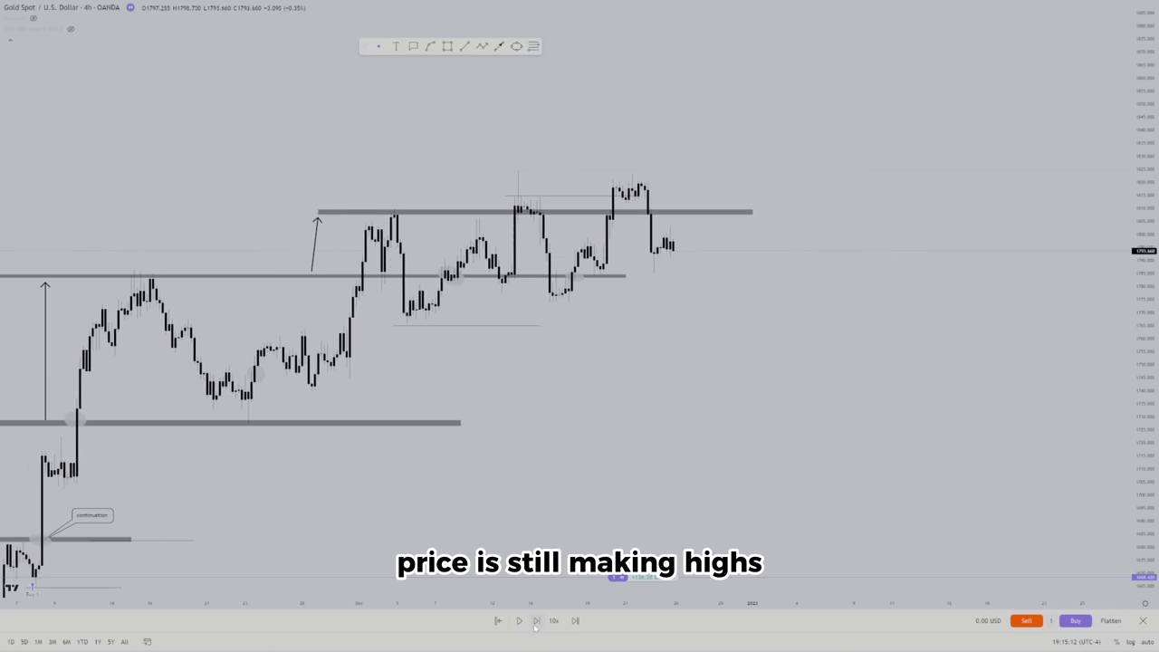
pyautogui.click(535, 621)
pyautogui.click(535, 621)
pyautogui.click(535, 621)
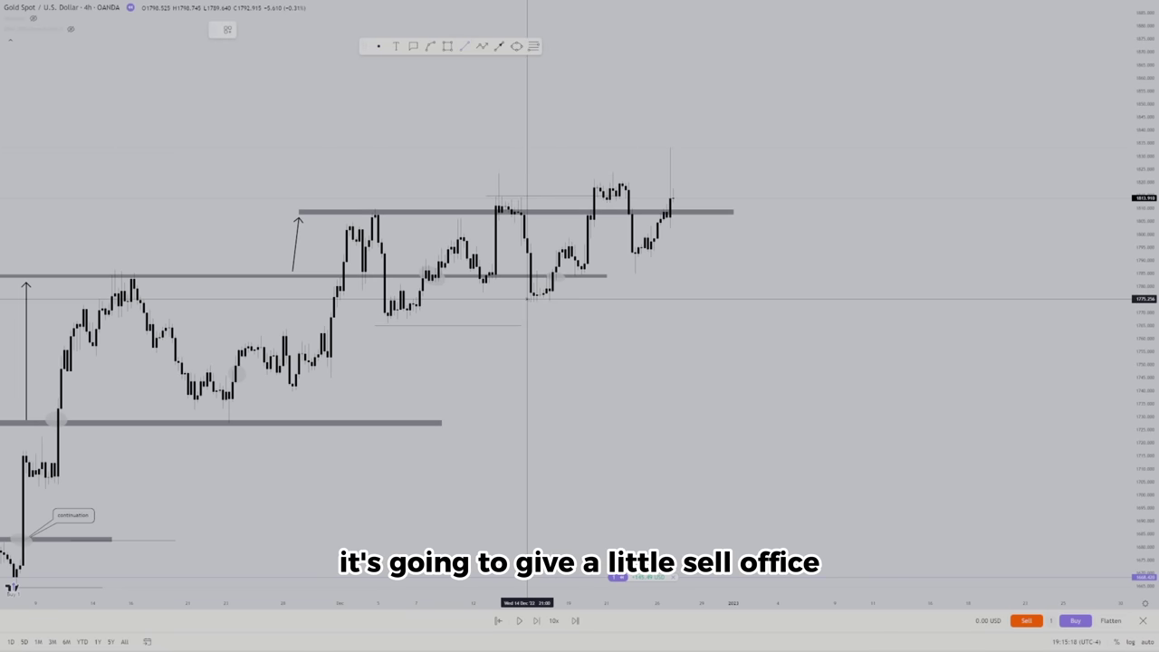
# Underline the mid-December low from about 14 to 30 December, and extend the high's line and the November zone to about 3 and 5 January 2023
pyautogui.click(514, 301)
pyautogui.click(727, 301)
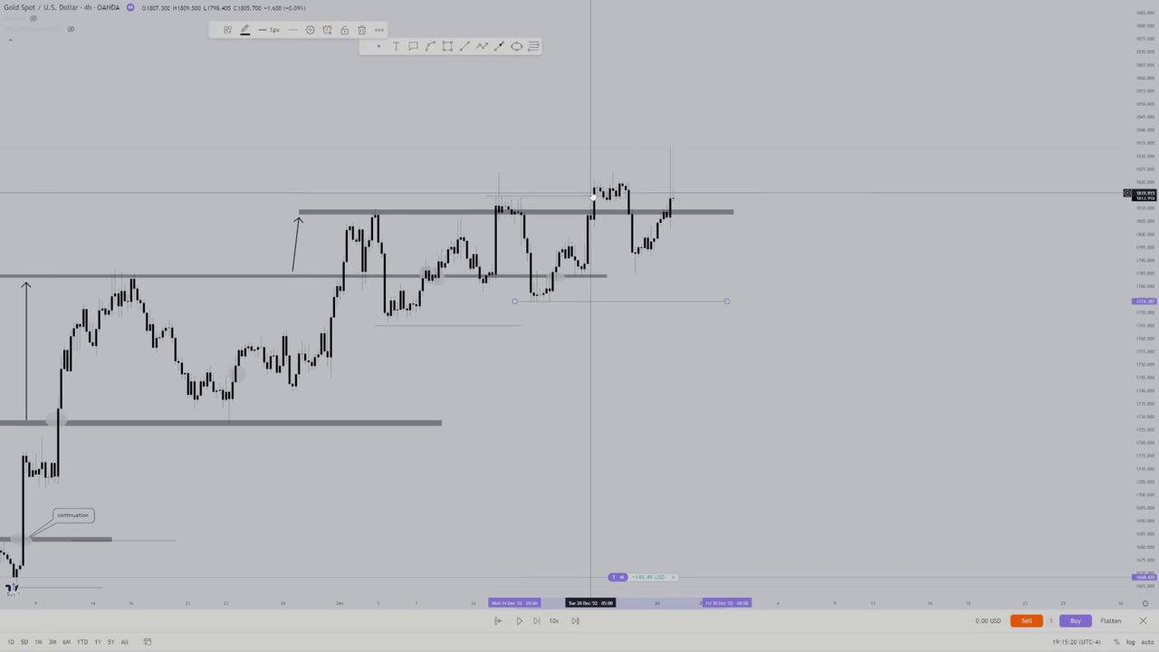
pyautogui.moveTo(616, 194); pyautogui.dragTo(775, 196)
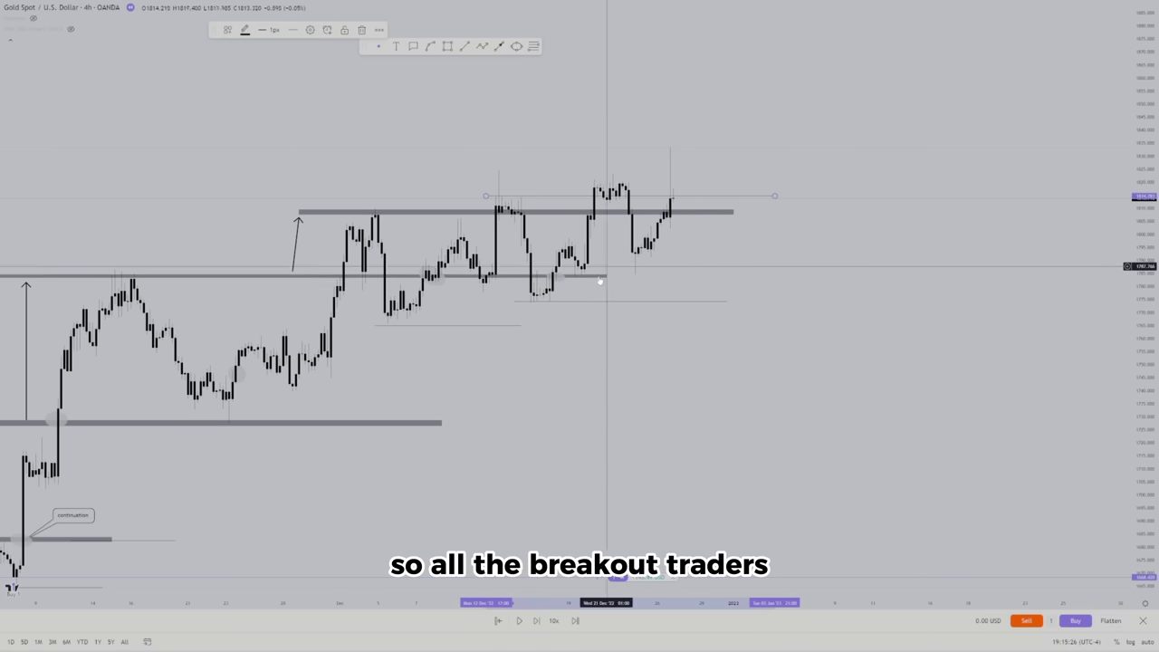
pyautogui.moveTo(606, 275); pyautogui.dragTo(806, 274)
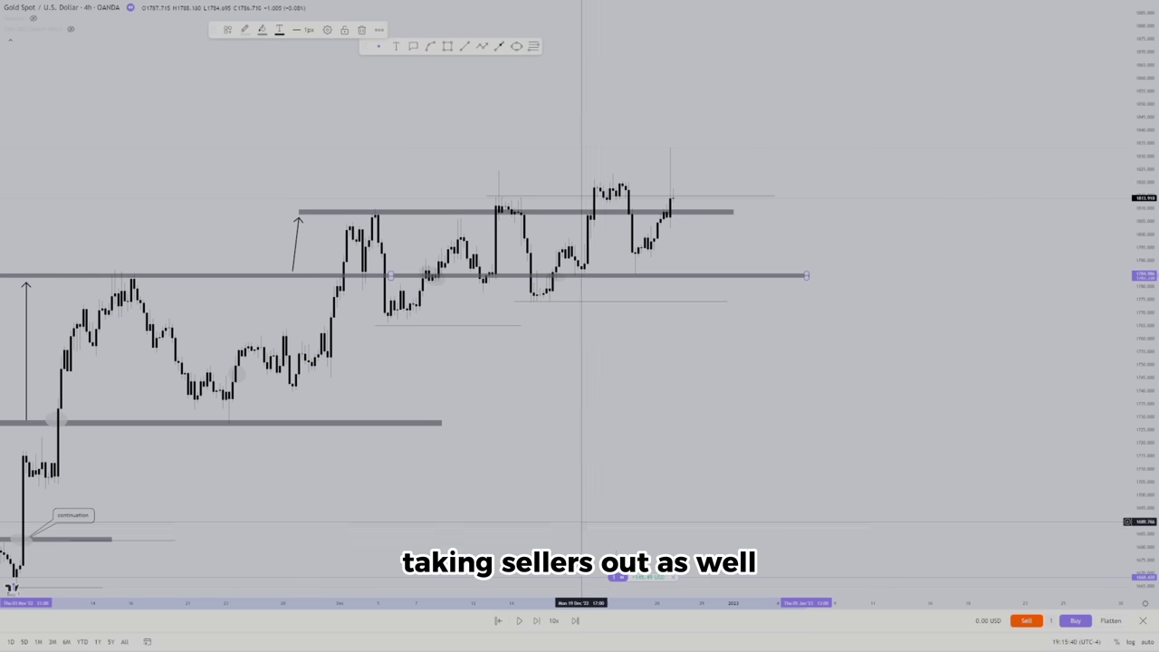
# Advance the replay candle by candle until price breaks above the mid-December high's line and rallies to a new high in early January 2023
pyautogui.click(535, 621)
pyautogui.click(535, 622)
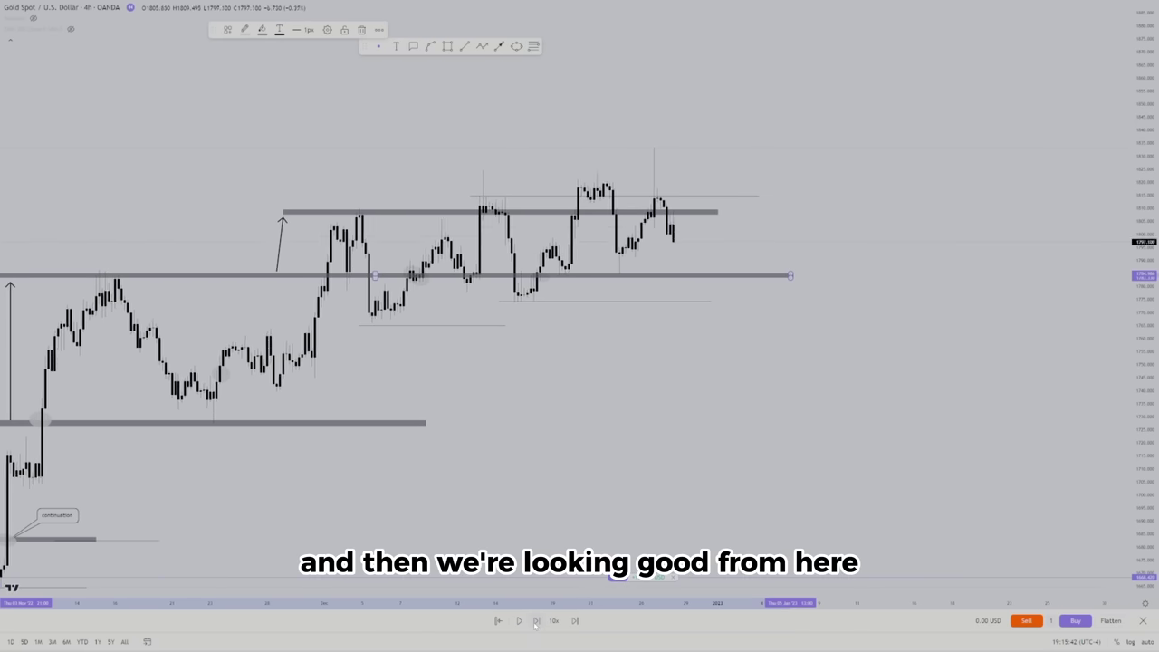
pyautogui.click(536, 621)
pyautogui.click(535, 621)
pyautogui.click(536, 621)
pyautogui.click(535, 621)
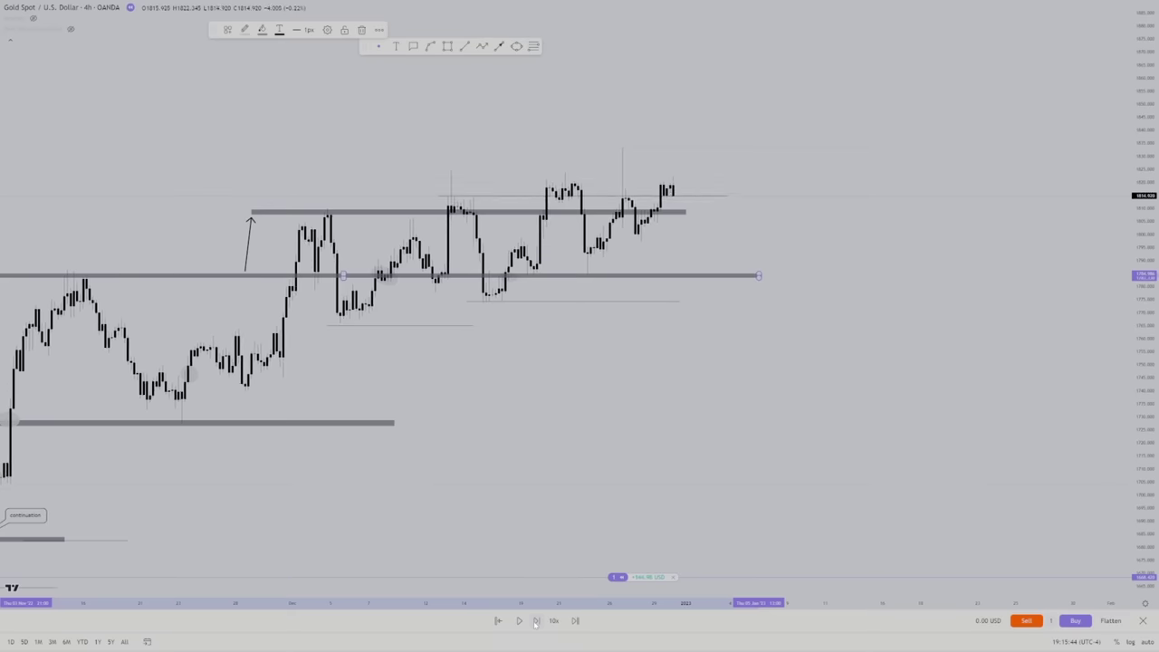
pyautogui.click(535, 621)
pyautogui.click(535, 621)
pyautogui.click(535, 622)
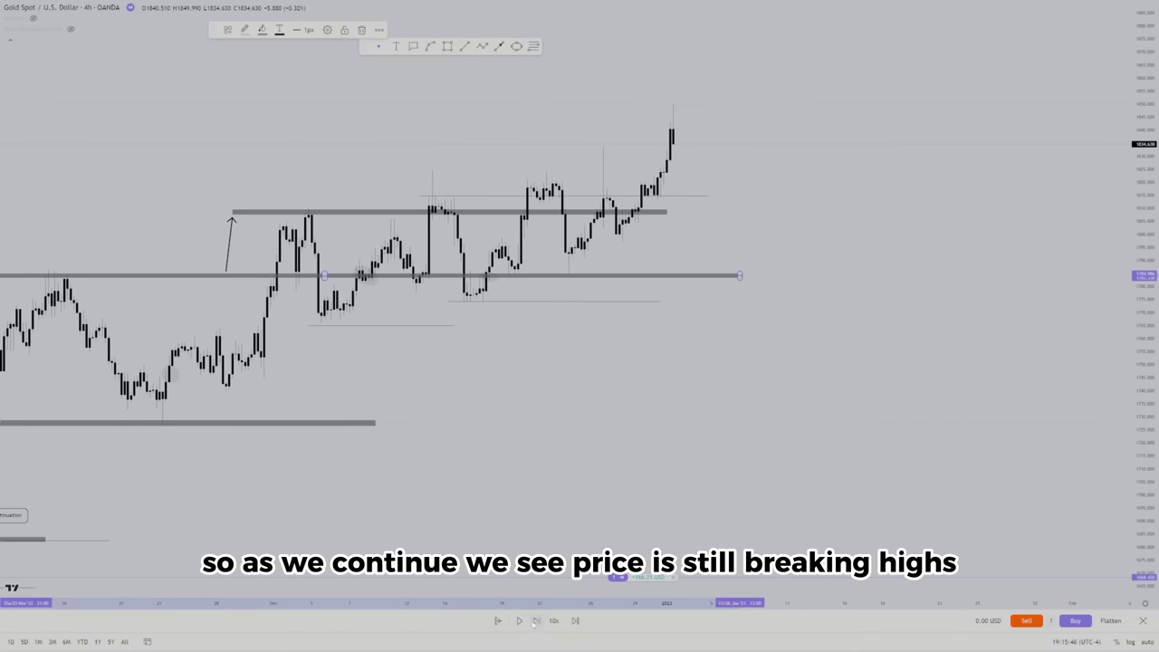
pyautogui.click(535, 621)
pyautogui.click(535, 622)
pyautogui.click(535, 621)
pyautogui.click(535, 621)
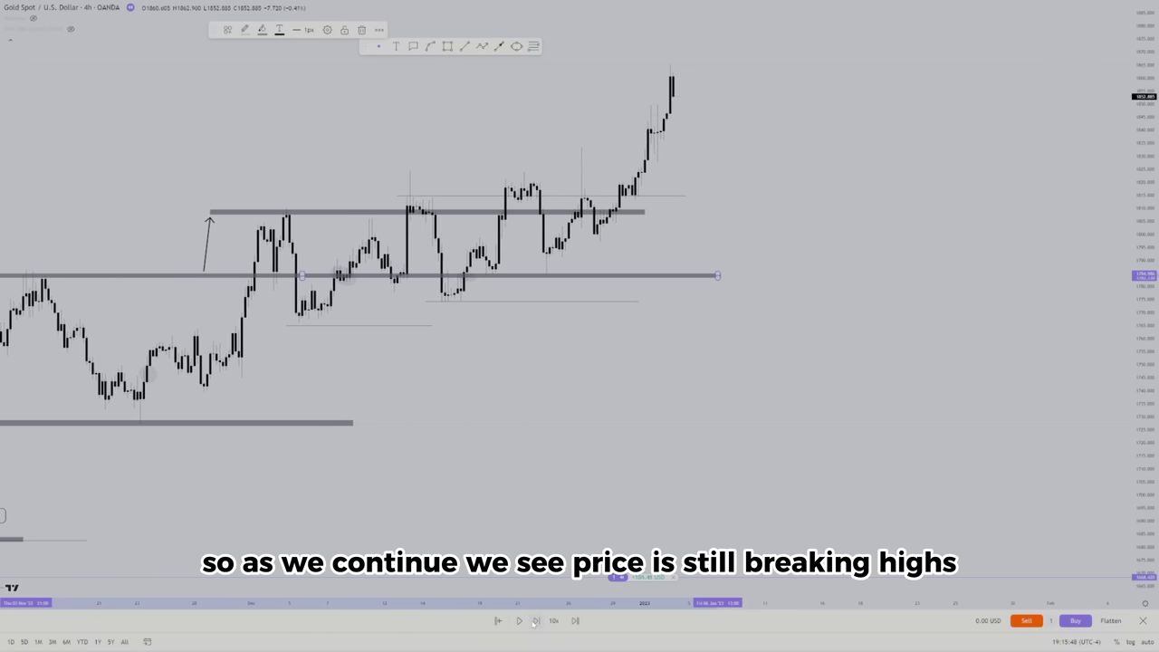
# Underline the two late-December higher lows with lines from about 21 to 30 December 2022 and about 27 December to 4 January 2023
pyautogui.click(463, 47)
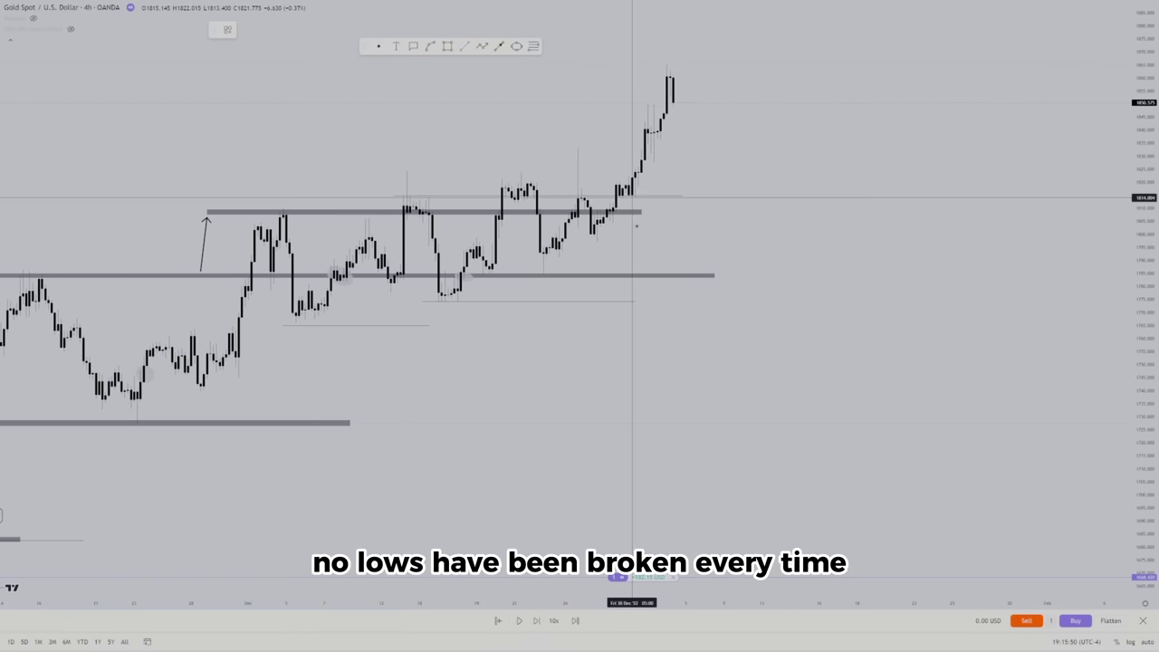
pyautogui.click(531, 256)
pyautogui.click(629, 257)
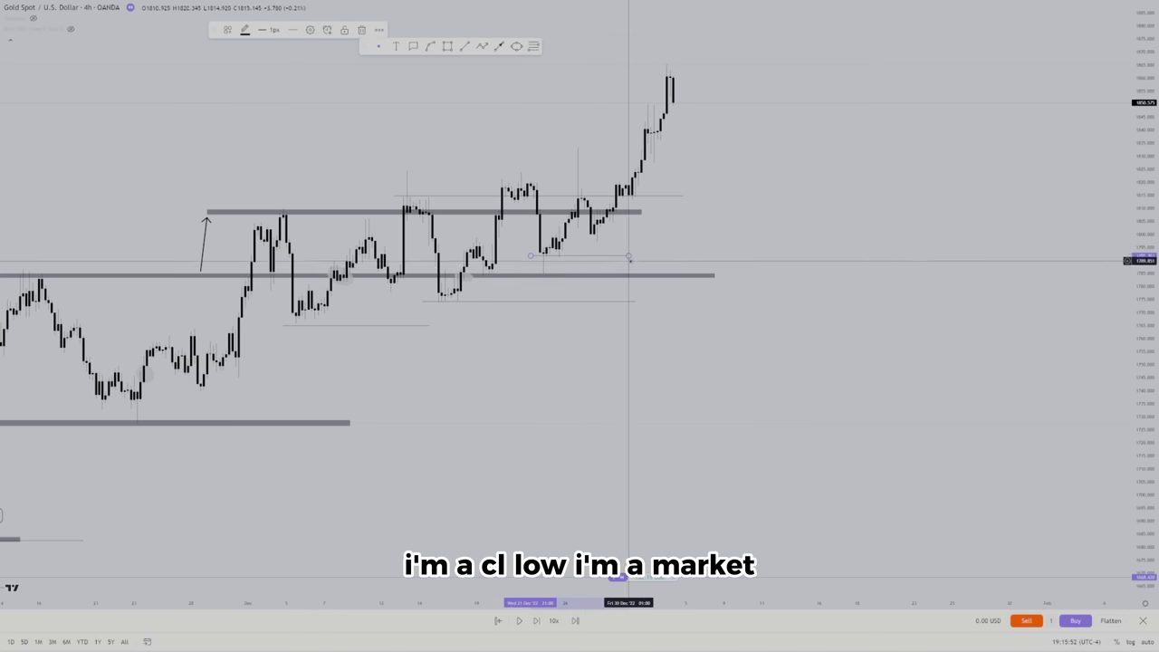
pyautogui.click(604, 250)
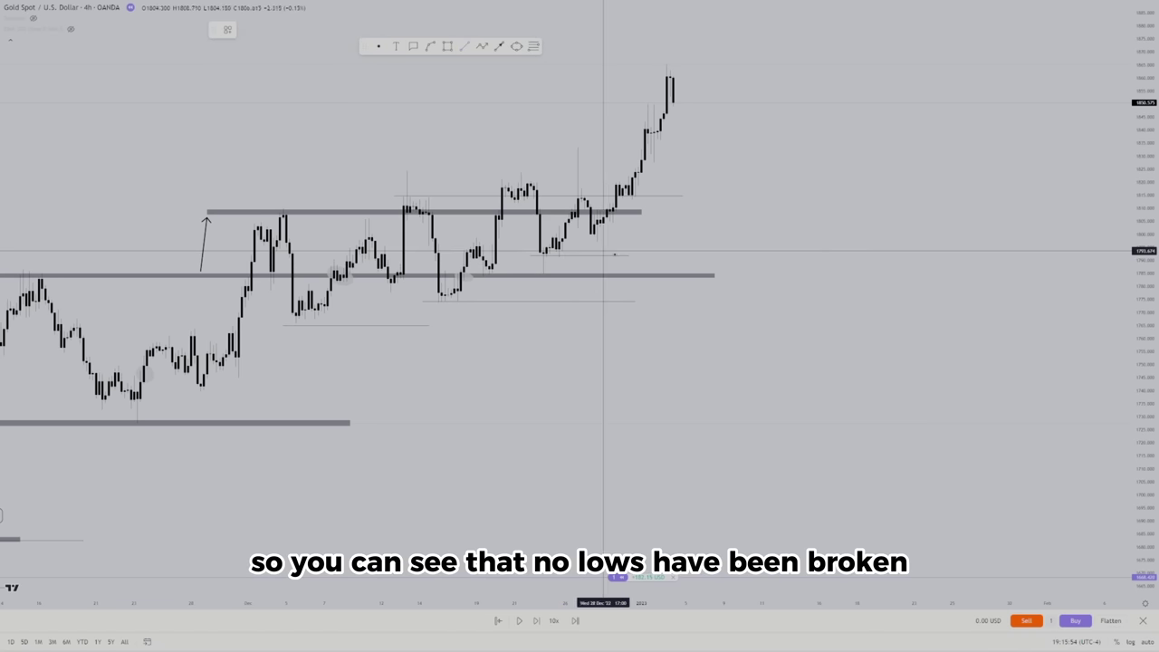
pyautogui.moveTo(582, 239); pyautogui.dragTo(679, 240)
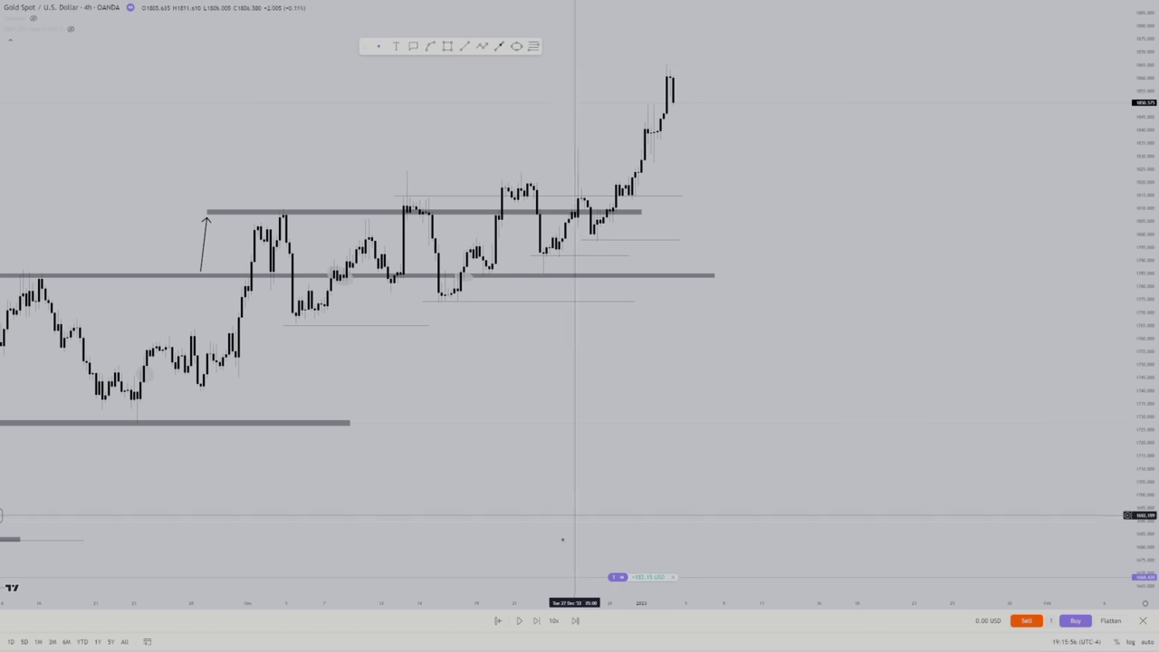
# Run the replay forward until price corrects from the early-January high and breaks above it to a new high
pyautogui.click(538, 622)
pyautogui.click(538, 622)
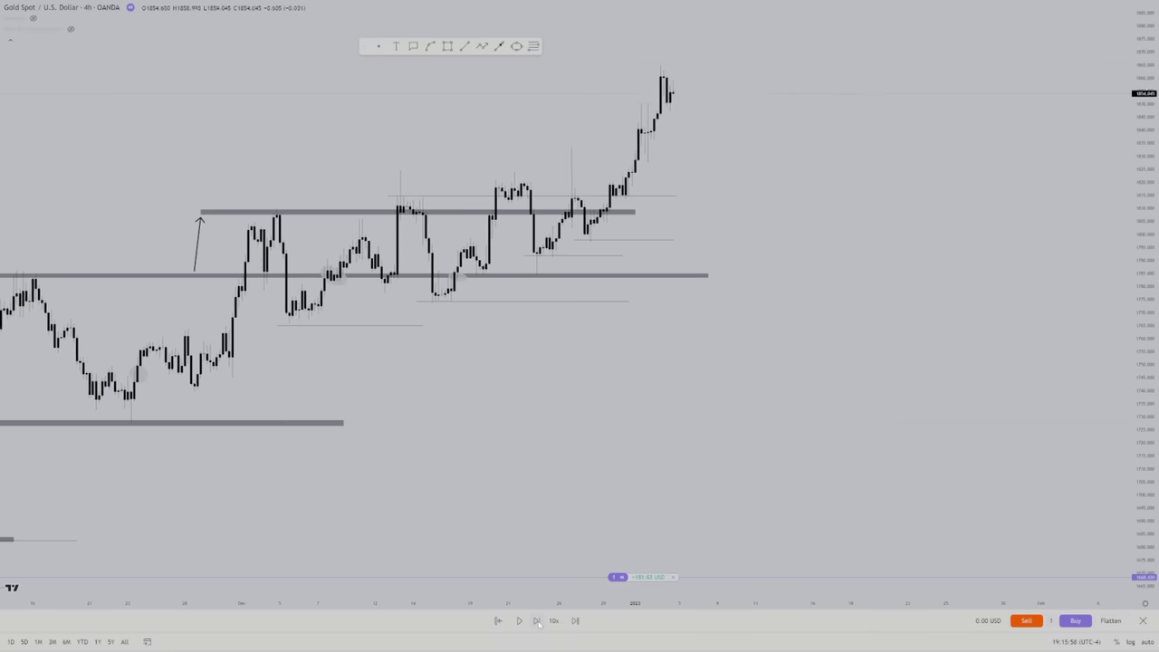
pyautogui.click(537, 622)
pyautogui.click(538, 622)
pyautogui.click(538, 622)
pyautogui.click(538, 622)
pyautogui.click(538, 622)
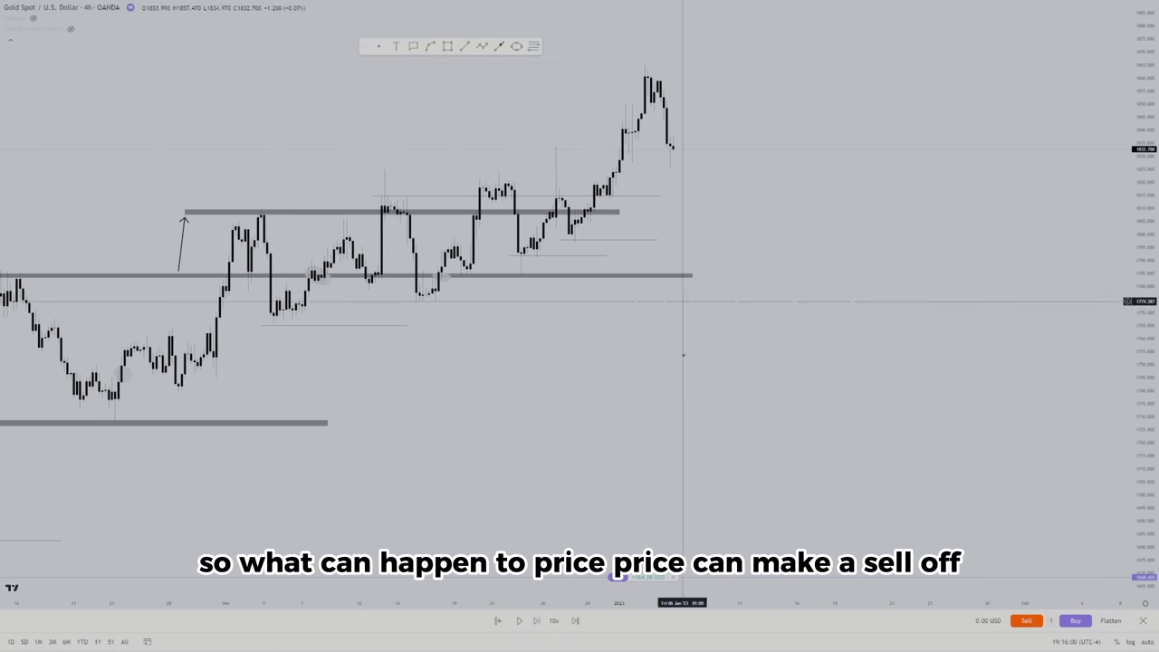
pyautogui.click(519, 622)
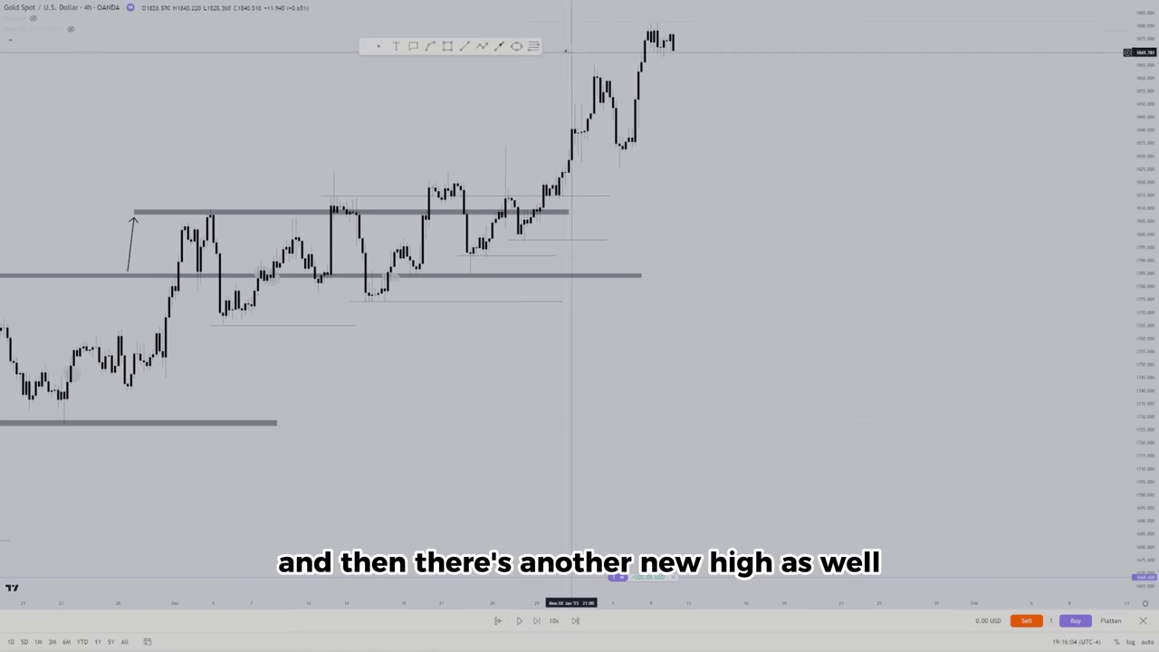
# Mark the broken early-January high with a thin horizontal zone from about 2 to 18 January 2023
pyautogui.moveTo(571, 70); pyautogui.dragTo(801, 74)
pyautogui.moveTo(864, 173); pyautogui.dragTo(1004, 329)
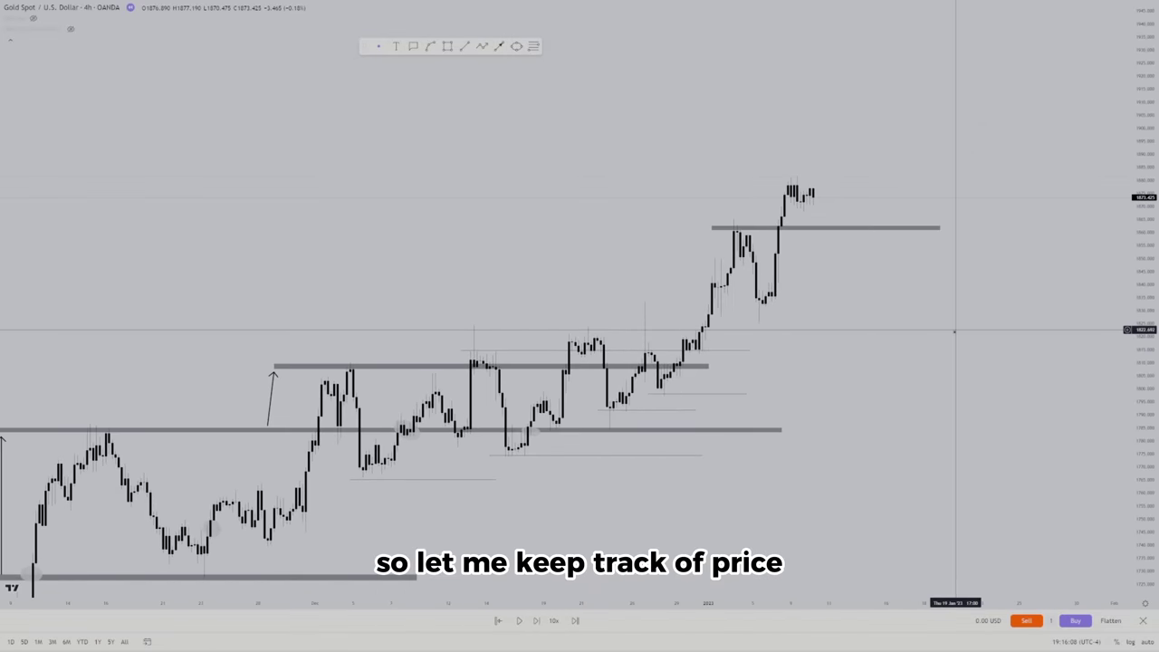
pyautogui.moveTo(965, 367); pyautogui.dragTo(895, 364)
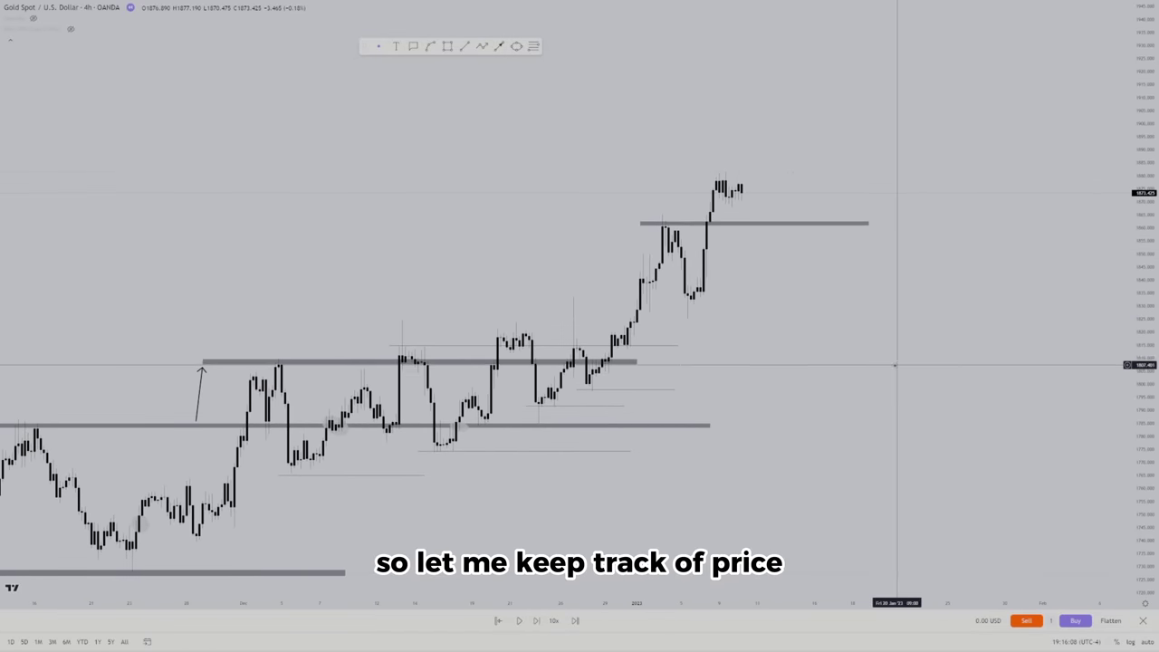
# Run the replay through the January 2023 rally and pause it once price pulls back from the late-January peak
pyautogui.click(536, 625)
pyautogui.click(536, 625)
pyautogui.click(536, 625)
pyautogui.click(536, 625)
pyautogui.click(537, 625)
pyautogui.click(537, 625)
pyautogui.click(538, 625)
pyautogui.click(537, 625)
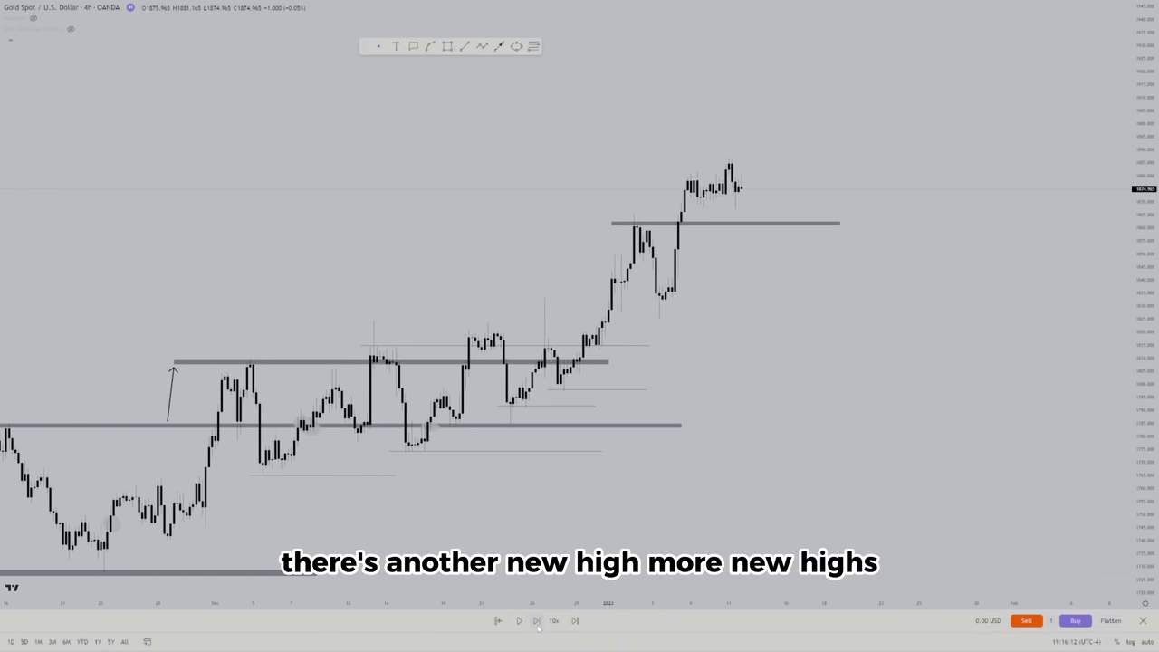
pyautogui.click(536, 625)
pyautogui.click(536, 625)
pyautogui.click(536, 624)
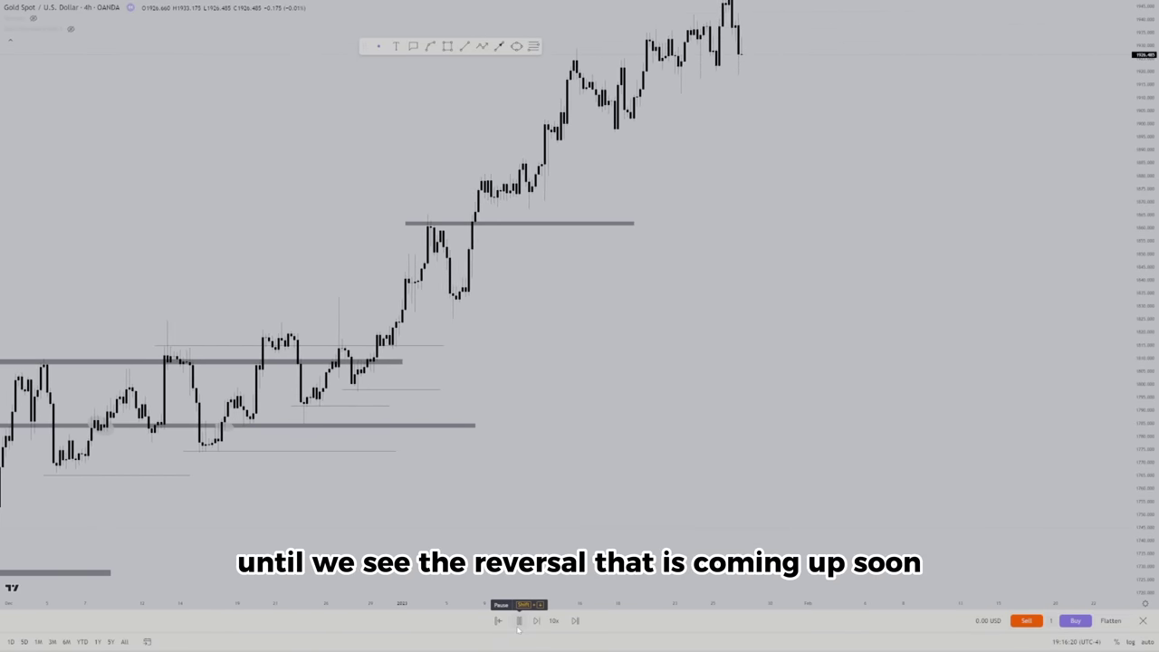
pyautogui.click(519, 621)
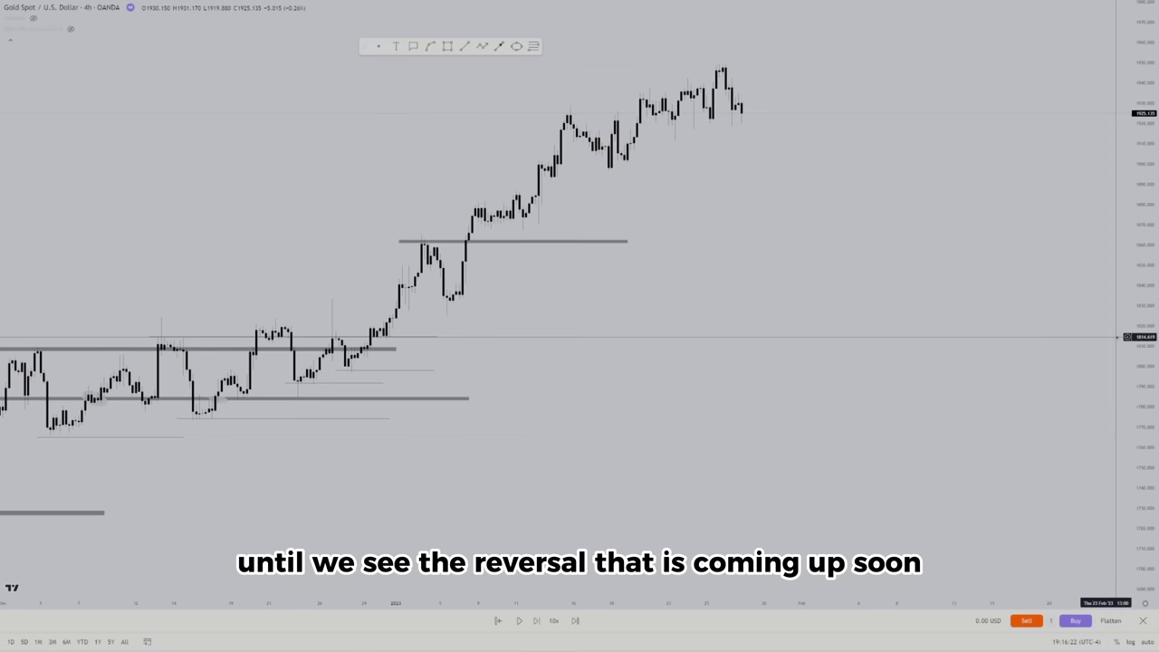
# Advance the replay candle by candle through the choppy range until price dips sharply below it and recovers, around 1 February 2023
pyautogui.click(532, 626)
pyautogui.click(532, 626)
pyautogui.click(533, 626)
pyautogui.click(532, 626)
pyautogui.click(533, 626)
pyautogui.click(533, 625)
pyautogui.click(532, 626)
pyautogui.click(532, 625)
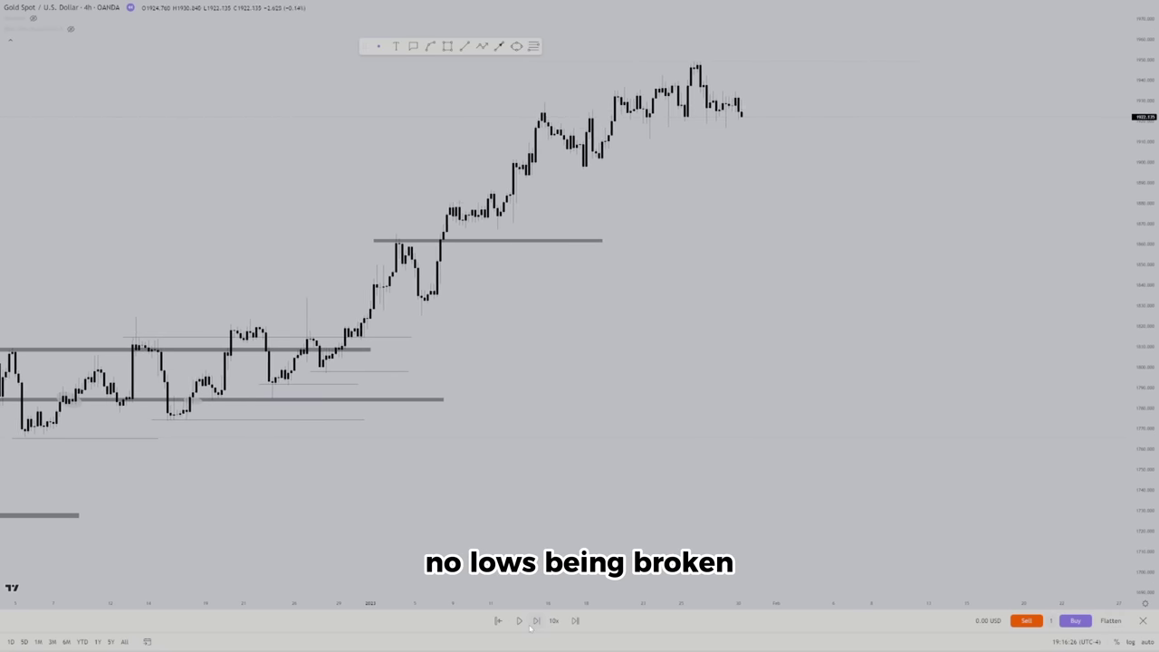
pyautogui.click(533, 624)
pyautogui.click(532, 624)
pyautogui.click(533, 624)
pyautogui.click(533, 624)
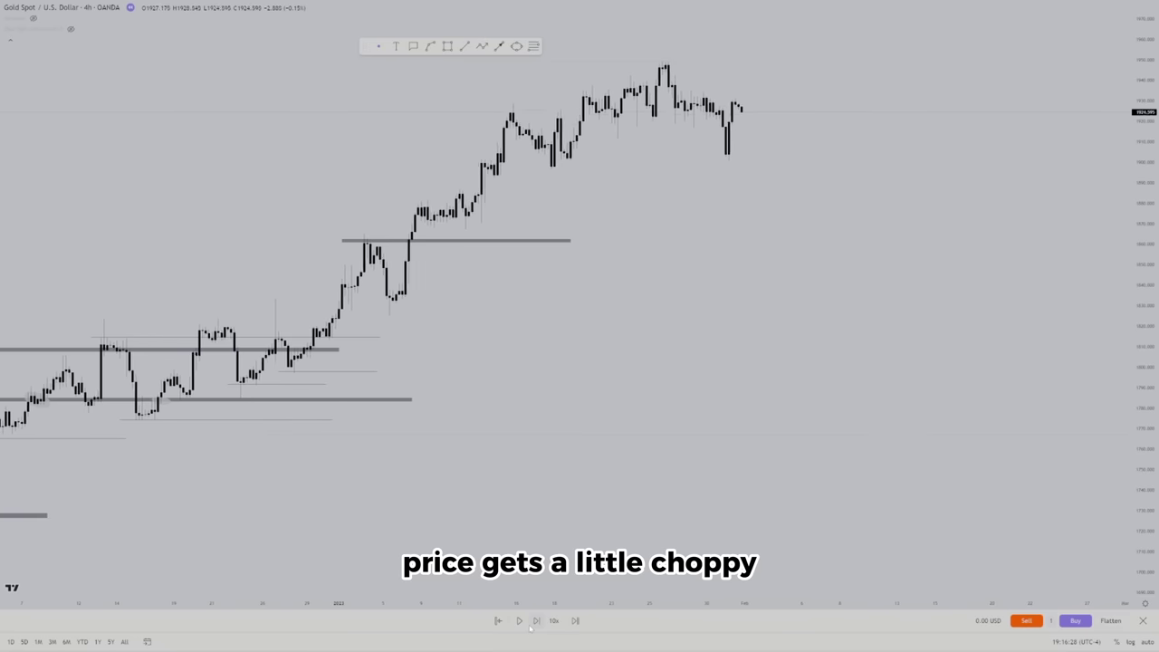
pyautogui.click(536, 621)
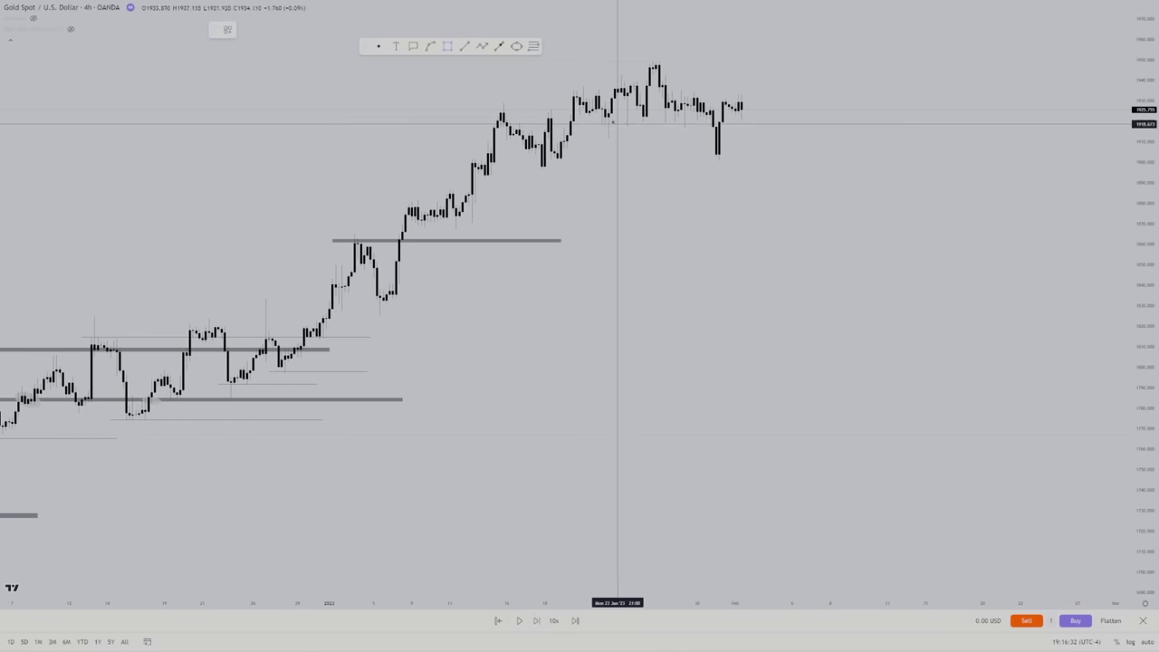
# Mark the range's support along its lower wicks from about 19 January to 10 February 2023, and its high from about 18 January to 13 February
pyautogui.moveTo(580, 116); pyautogui.dragTo(875, 118)
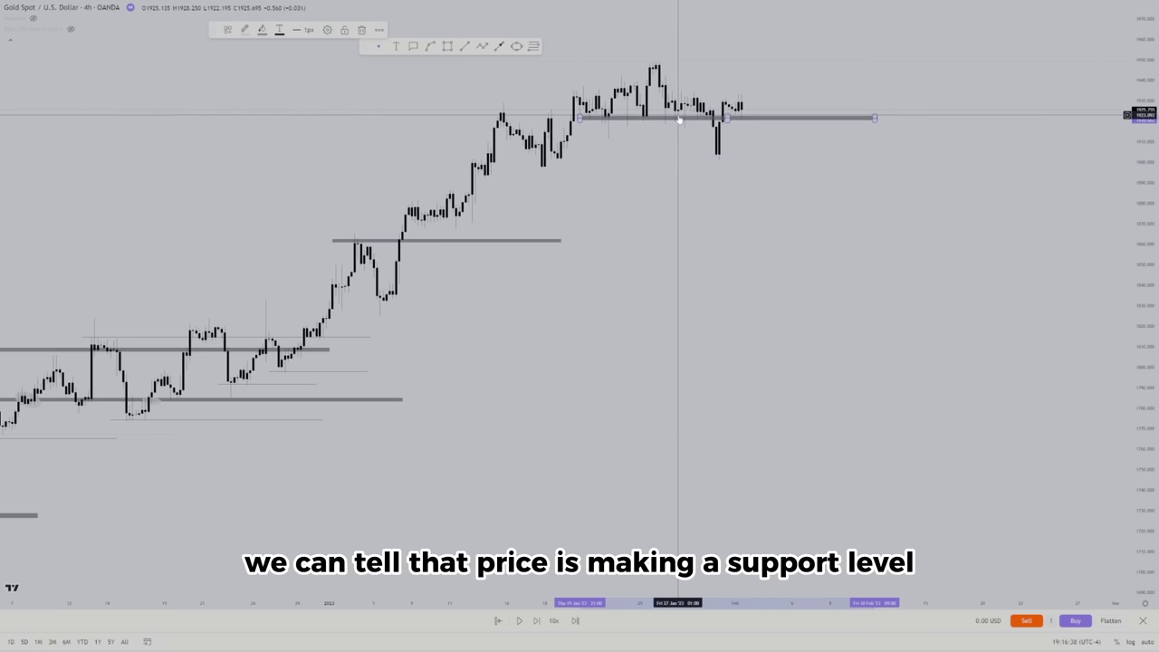
pyautogui.moveTo(680, 122); pyautogui.dragTo(681, 127)
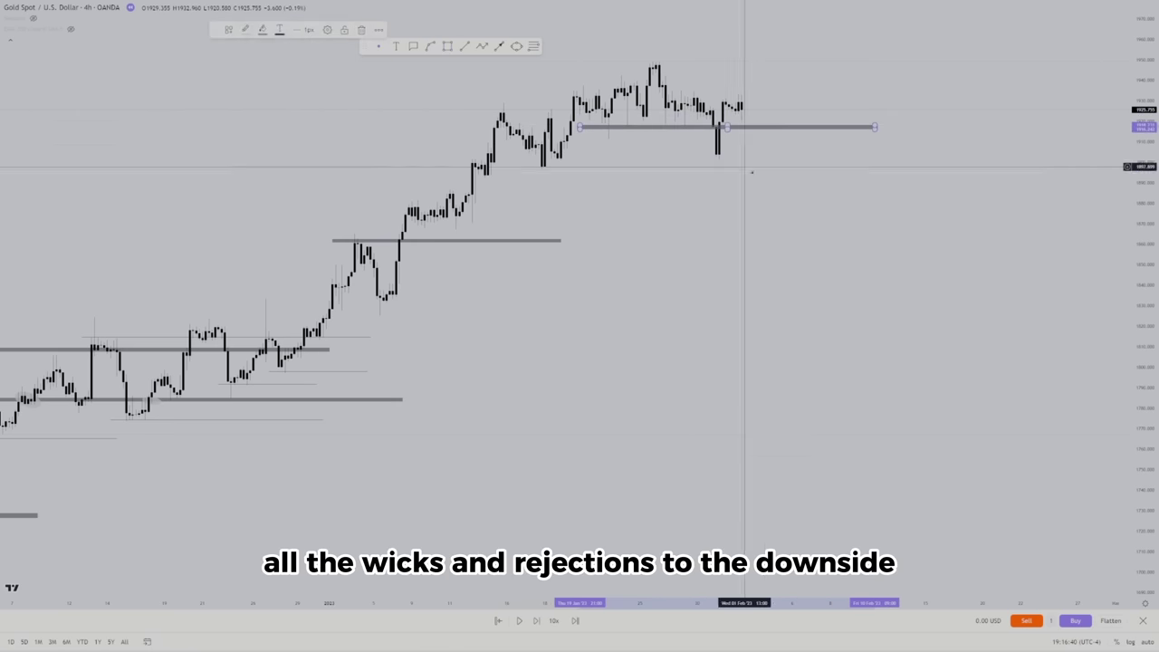
pyautogui.scroll(4, 694, 194)
pyautogui.moveTo(580, 238); pyautogui.dragTo(751, 465)
pyautogui.moveTo(593, 388); pyautogui.dragTo(691, 417)
pyautogui.scroll(-1, 692, 417)
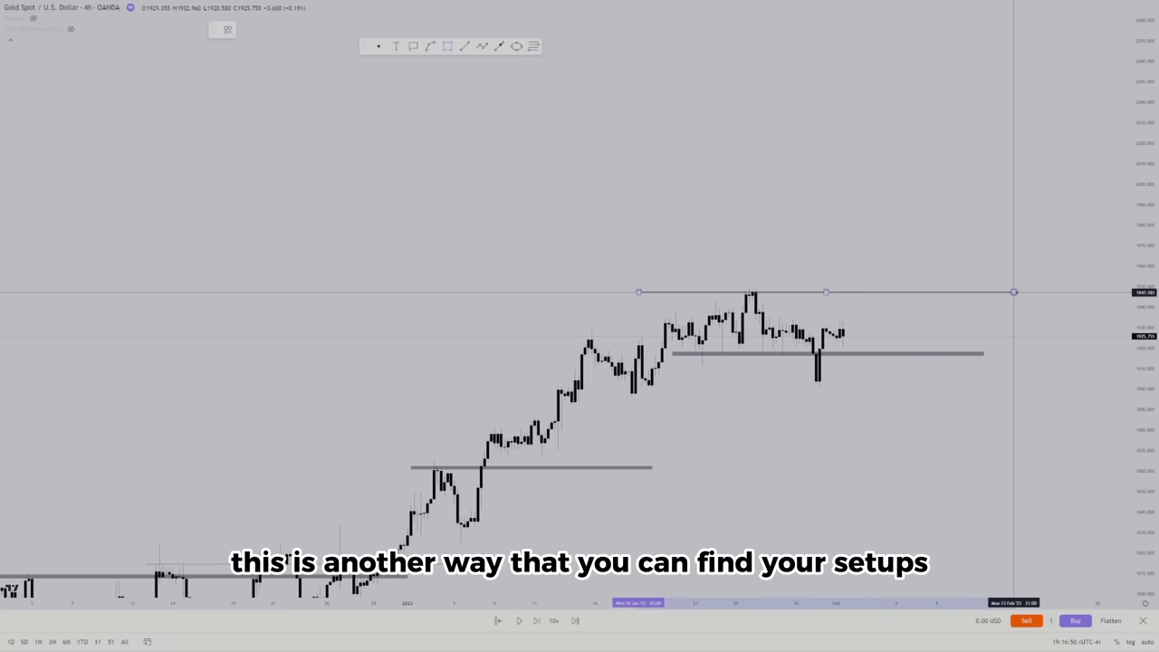
pyautogui.moveTo(1017, 291); pyautogui.dragTo(1030, 290)
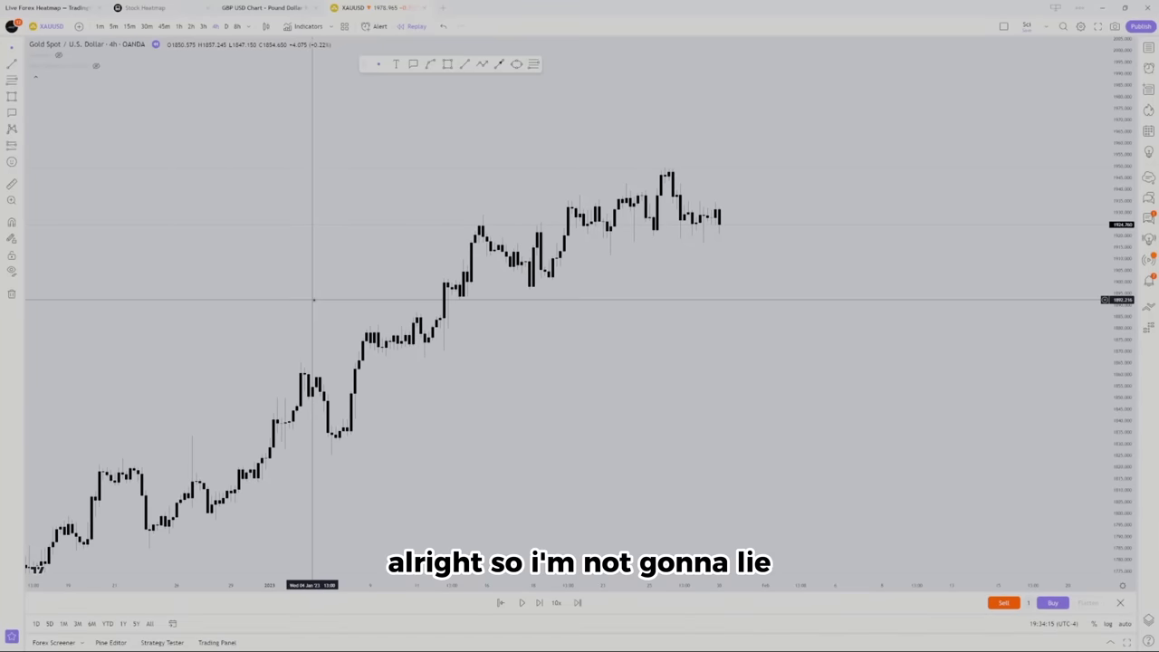
# Mark the late-January peak with a thin zone from about 22 January to 6 February 2023, and the support below from about 19 January to 7 February
pyautogui.moveTo(727, 297); pyautogui.dragTo(604, 246)
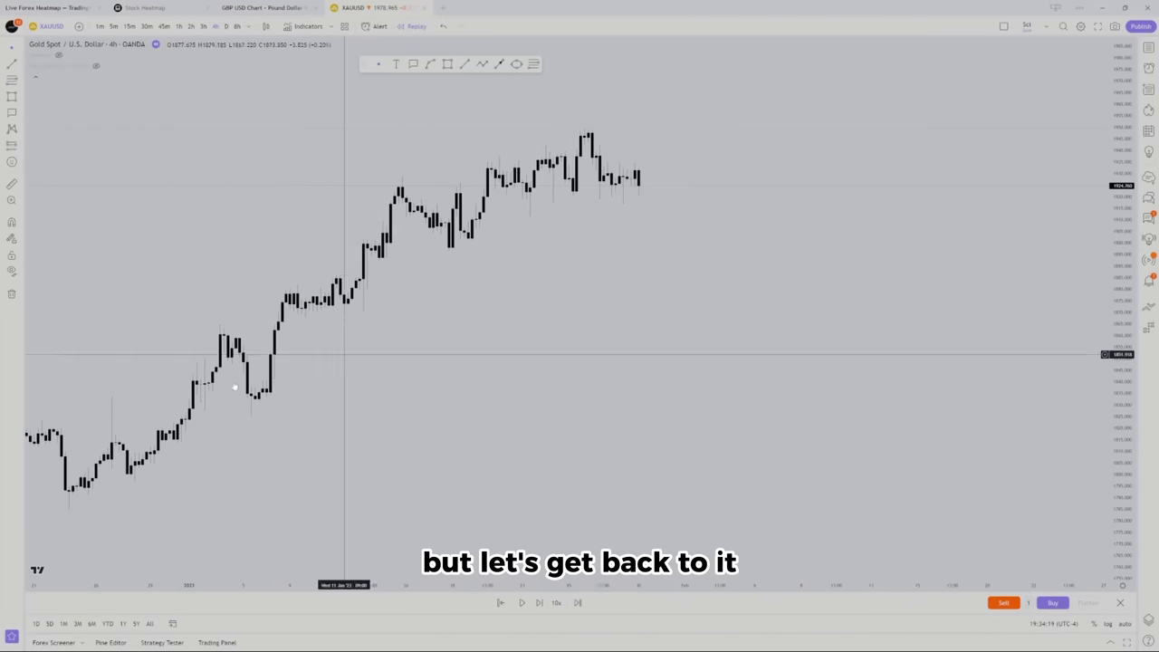
pyautogui.moveTo(173, 413); pyautogui.dragTo(8, 477)
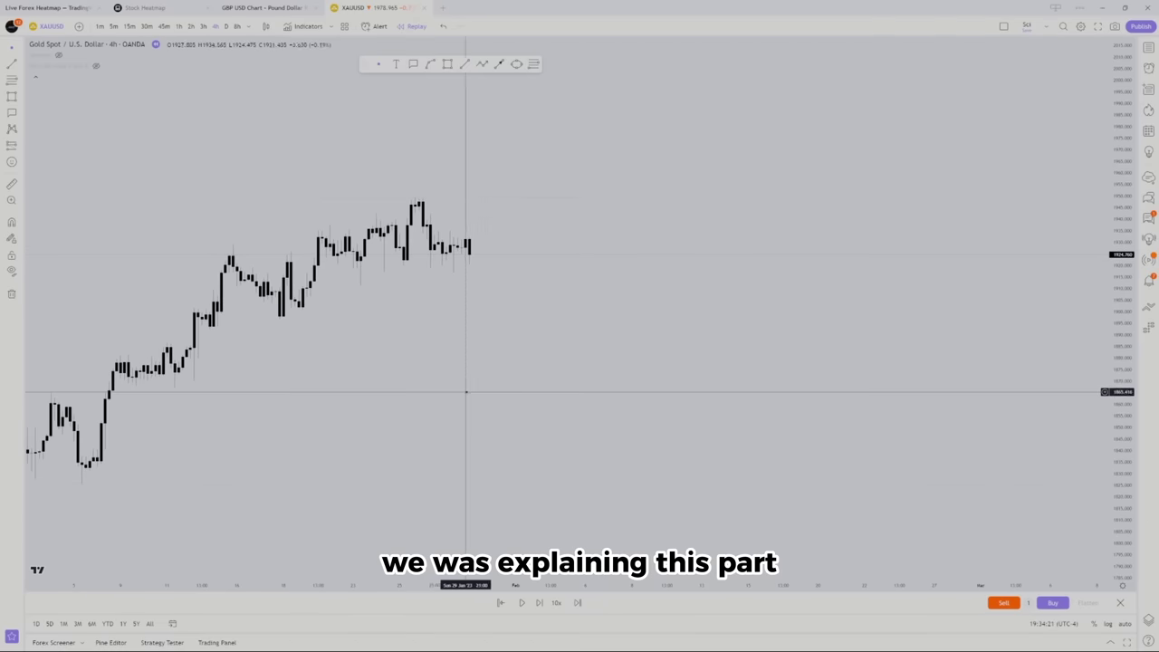
pyautogui.moveTo(467, 392); pyautogui.dragTo(448, 384)
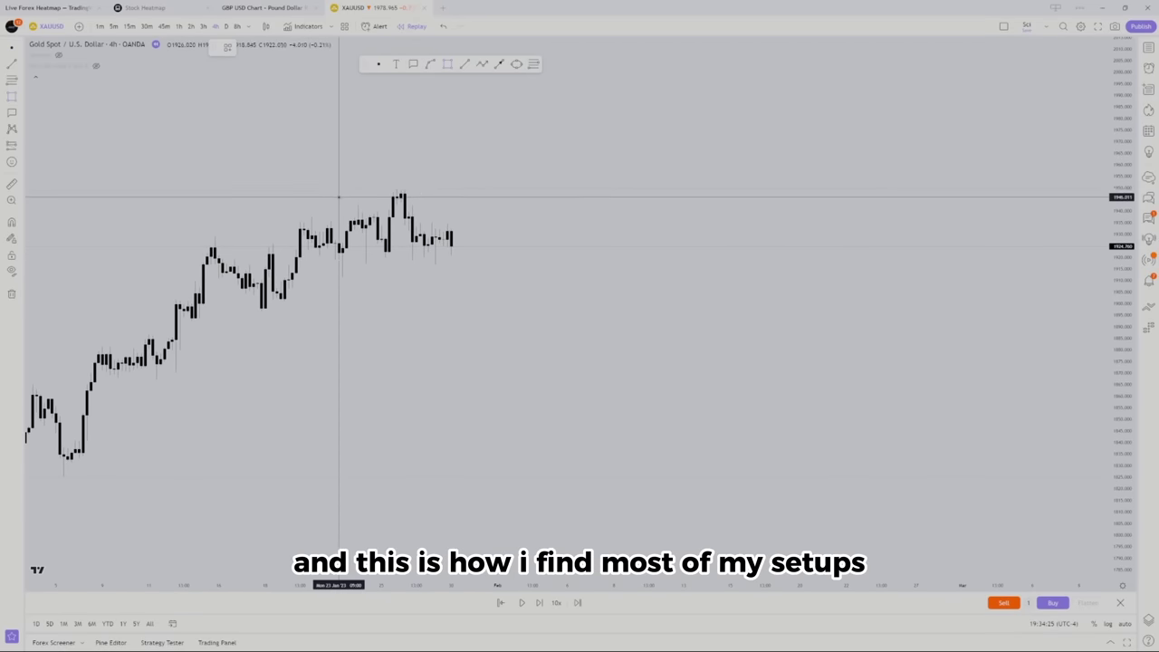
pyautogui.moveTo(327, 193)
pyautogui.mouseDown()
pyautogui.moveTo(458, 124)
pyautogui.moveTo(570, 173)
pyautogui.moveTo(579, 192)
pyautogui.mouseUp()
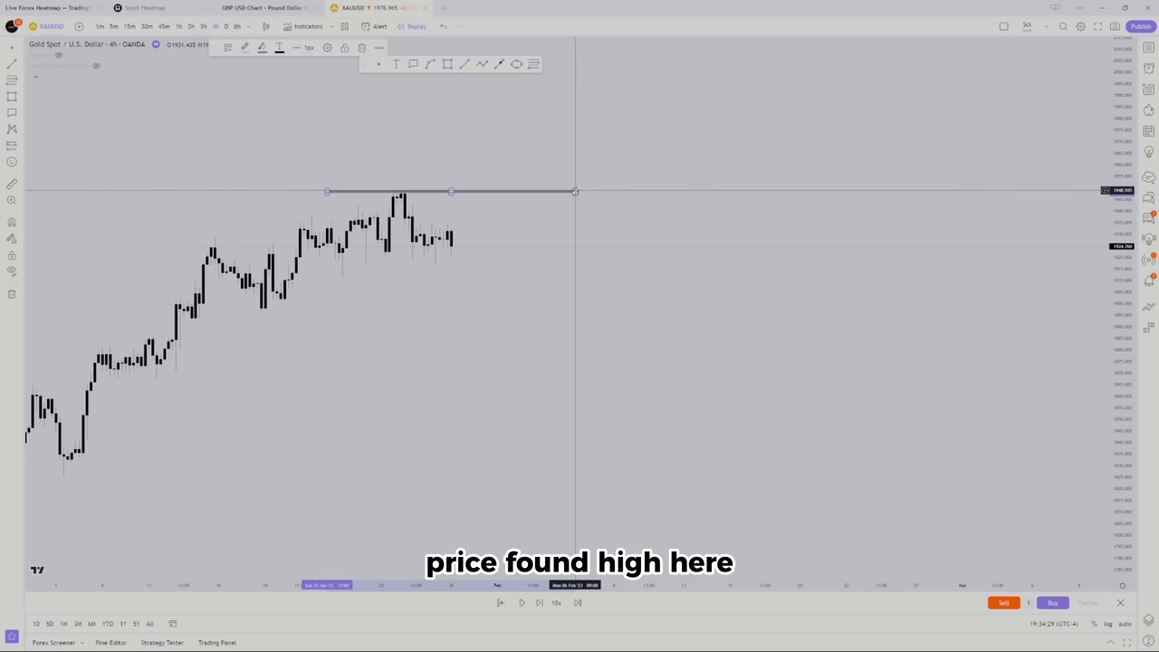
pyautogui.click(446, 65)
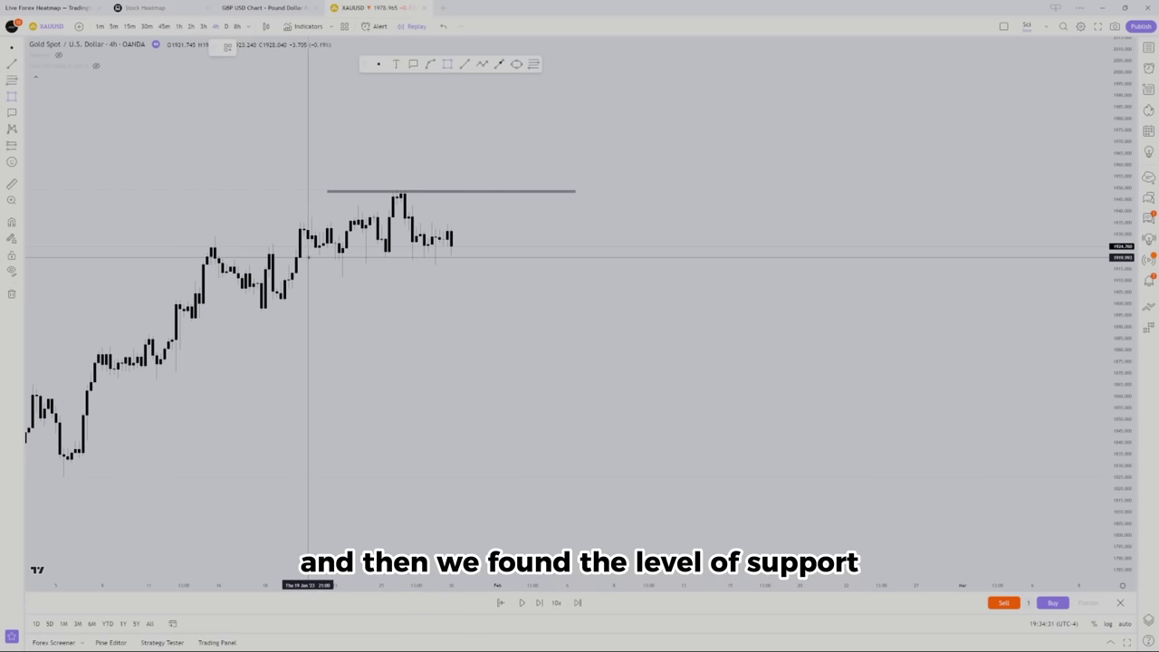
pyautogui.moveTo(305, 255)
pyautogui.mouseDown()
pyautogui.moveTo(321, 290)
pyautogui.moveTo(546, 274)
pyautogui.moveTo(598, 257)
pyautogui.mouseUp()
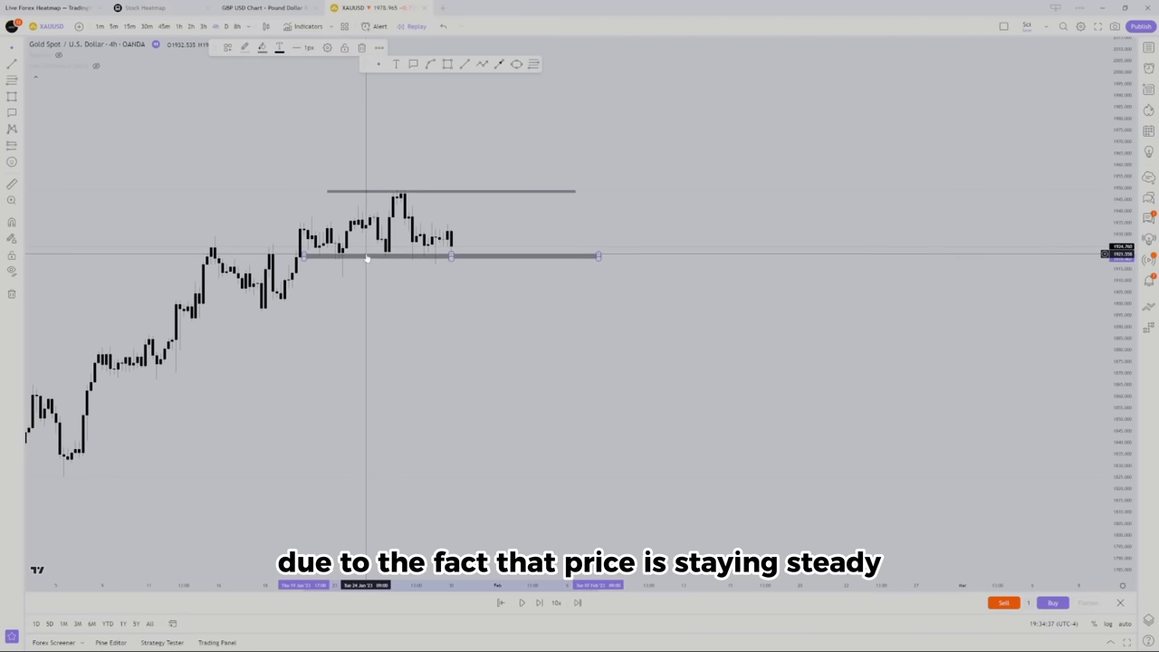
# Sketch a V-shaped correction and continuation path in the empty area after the range, from above its high to its support and back up, and delete it
pyautogui.moveTo(375, 380); pyautogui.dragTo(410, 382)
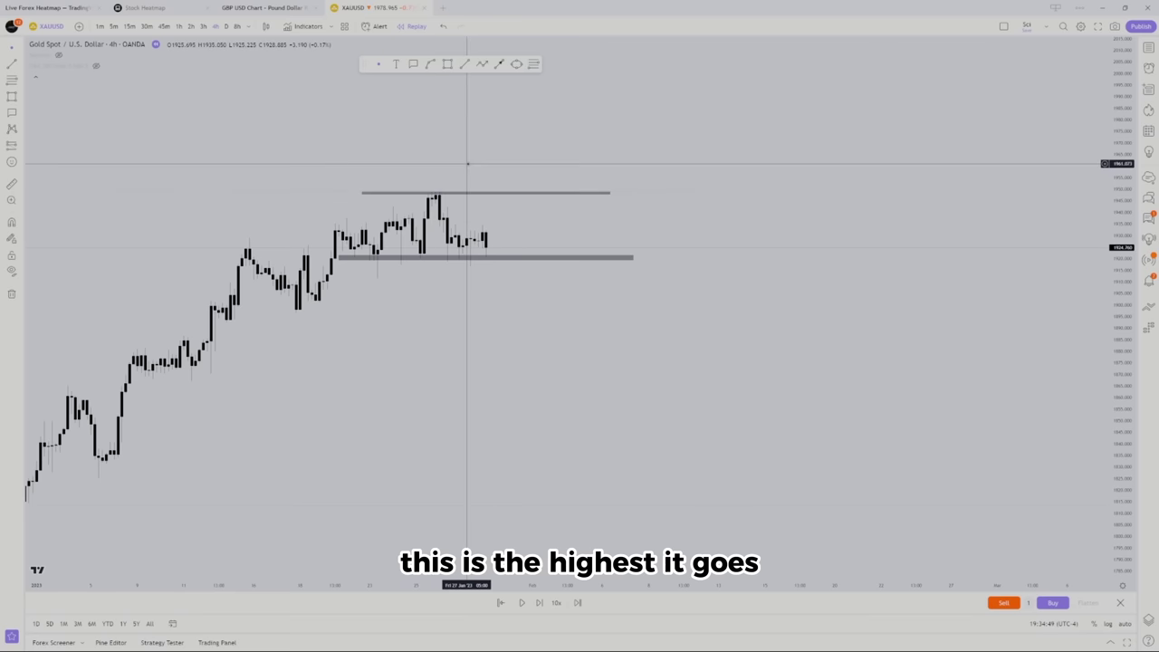
pyautogui.moveTo(464, 164); pyautogui.dragTo(429, 167)
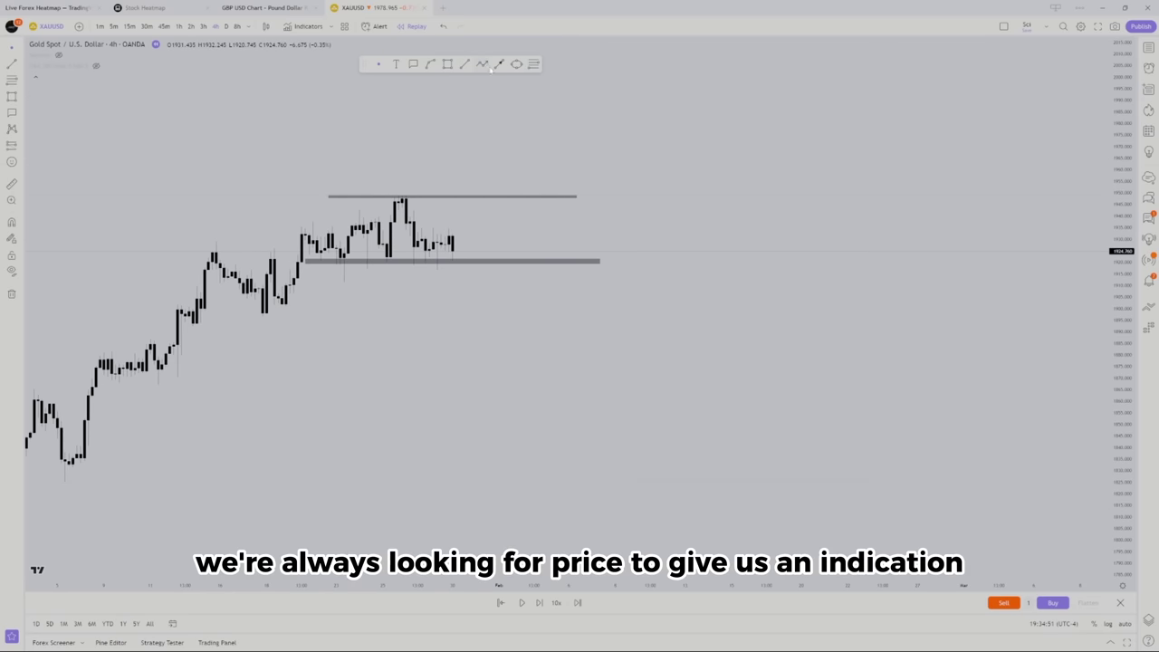
pyautogui.click(685, 145)
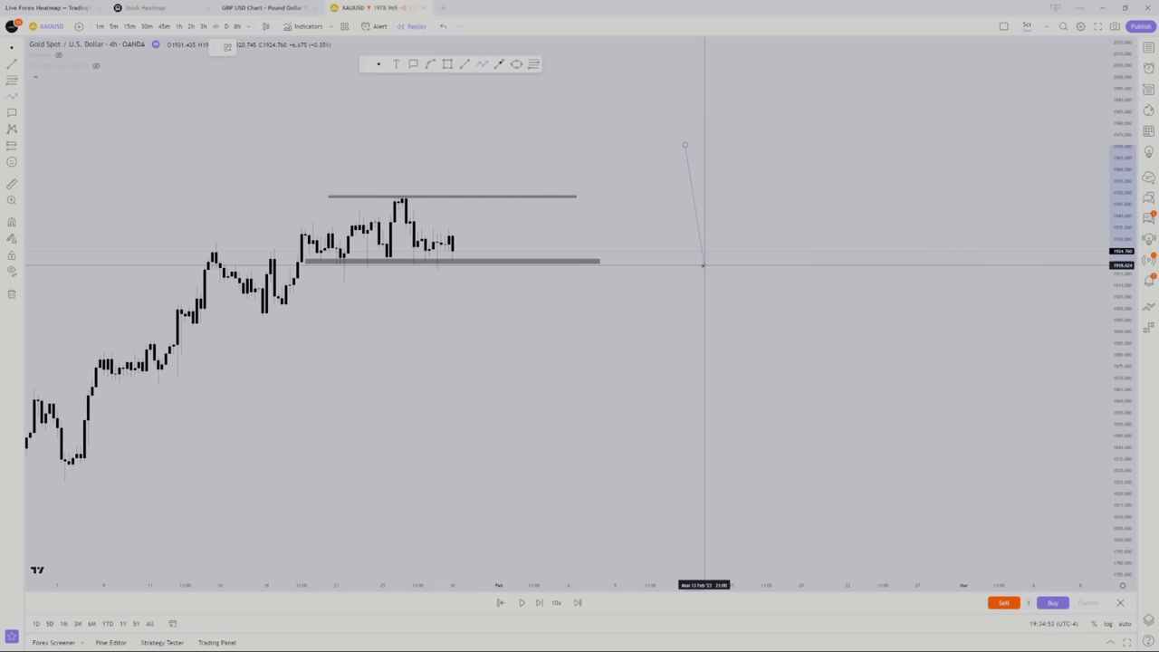
pyautogui.click(704, 265)
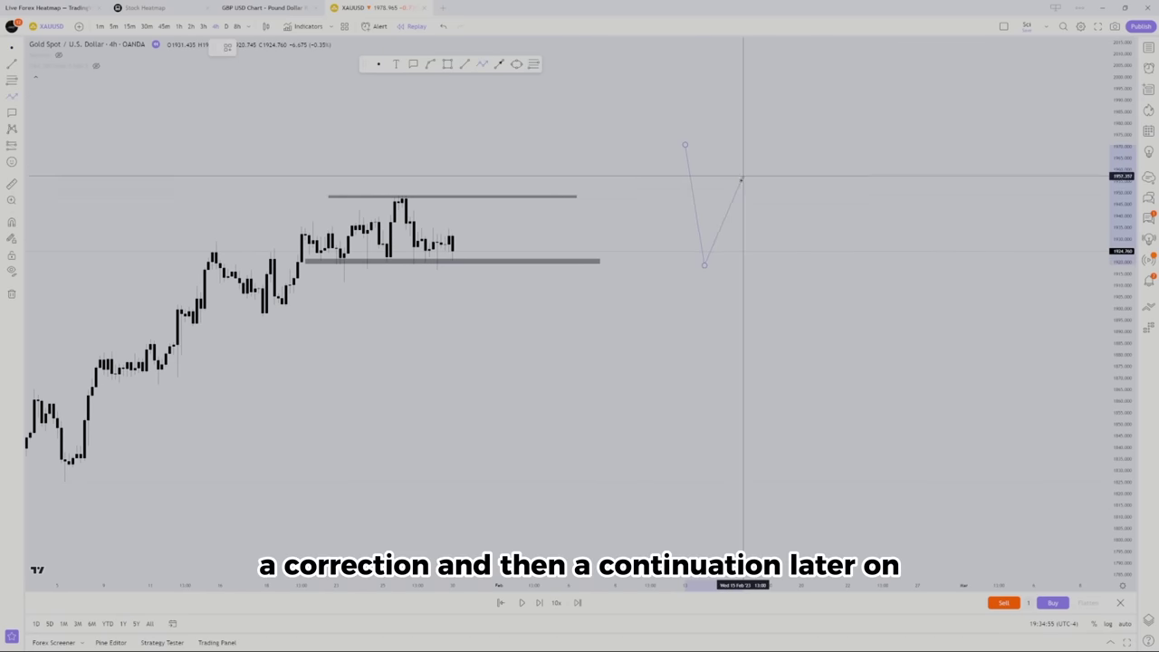
pyautogui.click(740, 181)
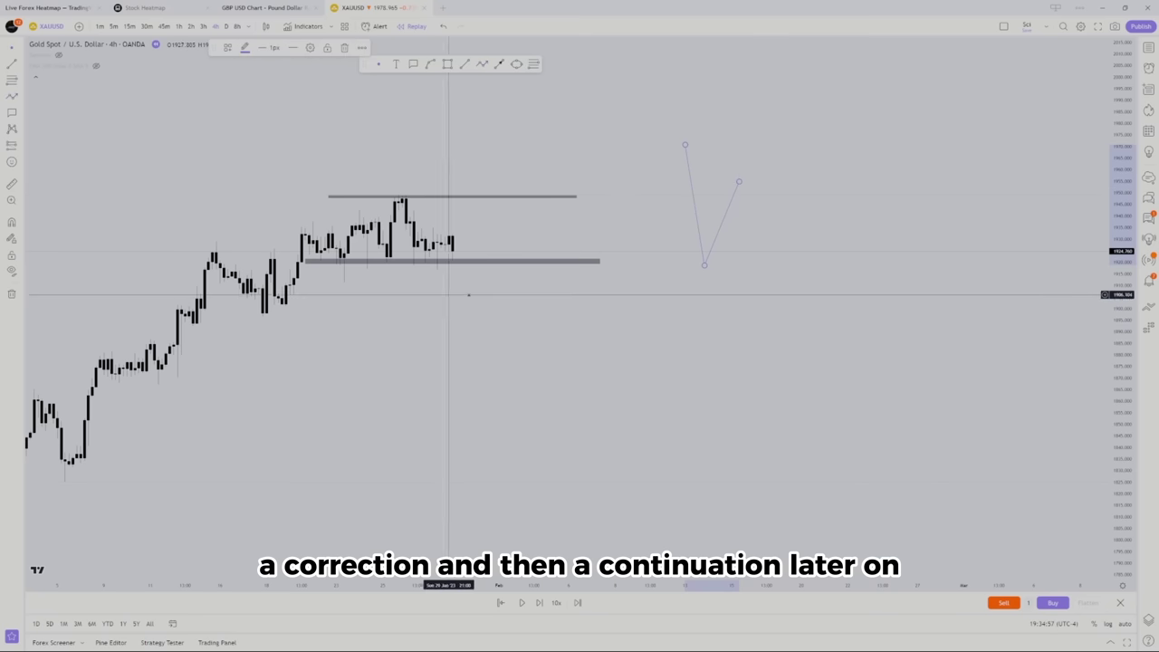
pyautogui.press('Delete')
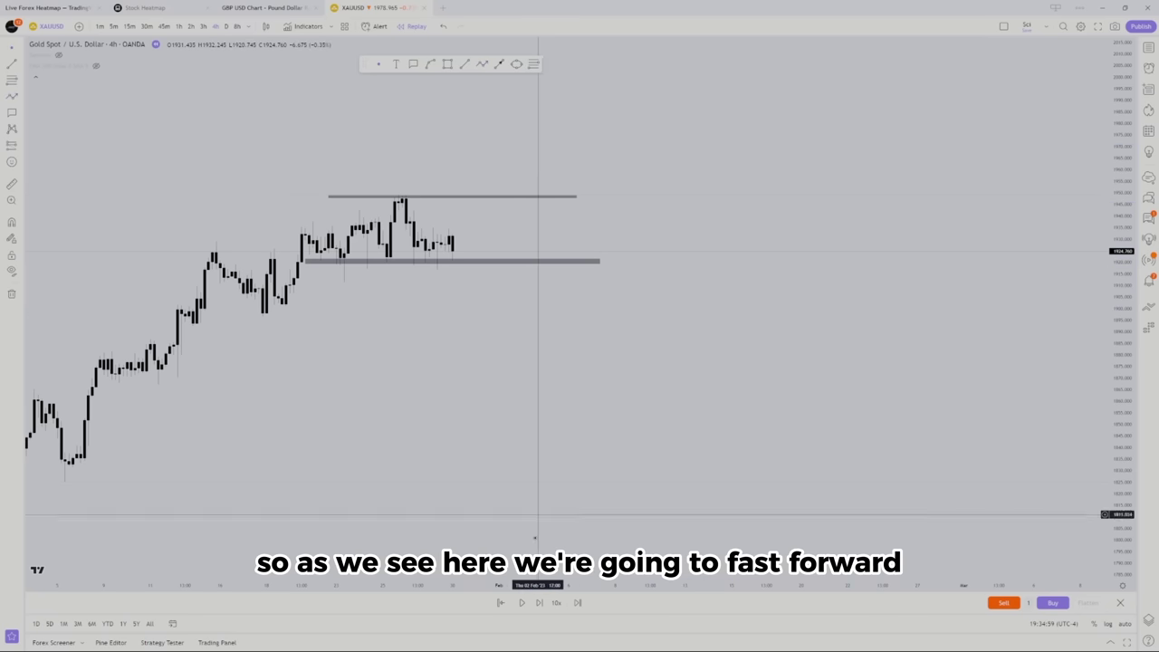
# Advance the replay past the sharp dip below support and mark its low with a horizontal line from about 30 January to 20 February 2023
pyautogui.click(541, 604)
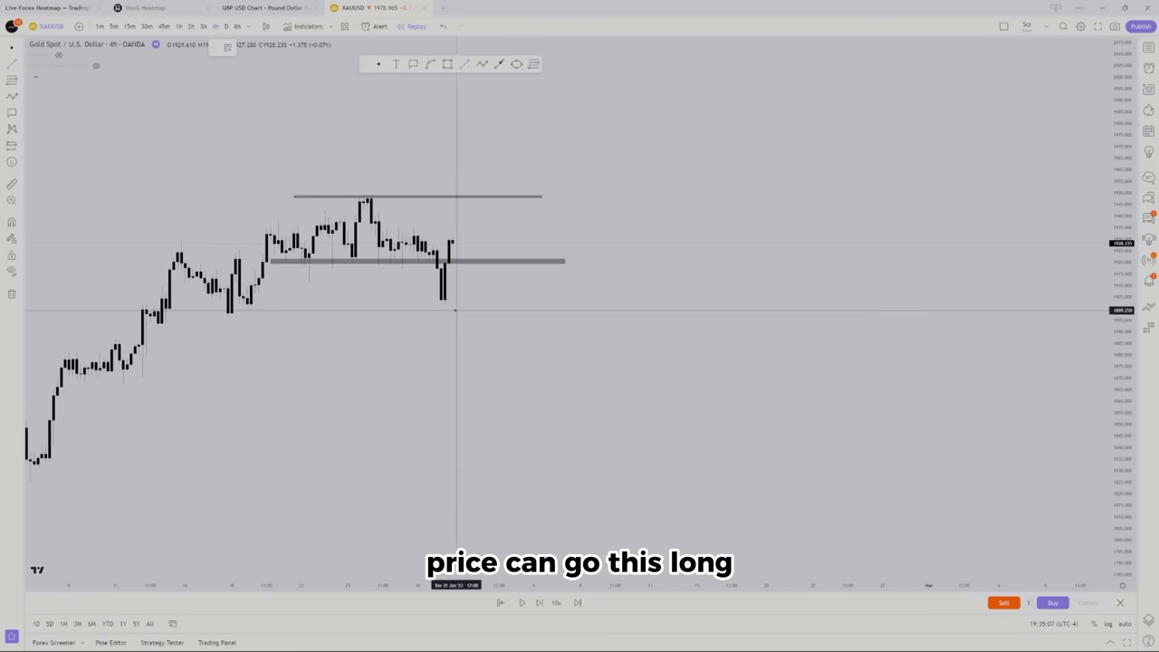
pyautogui.click(418, 307)
pyautogui.keyDown('shift'); pyautogui.click(760, 344); pyautogui.keyUp('shift')
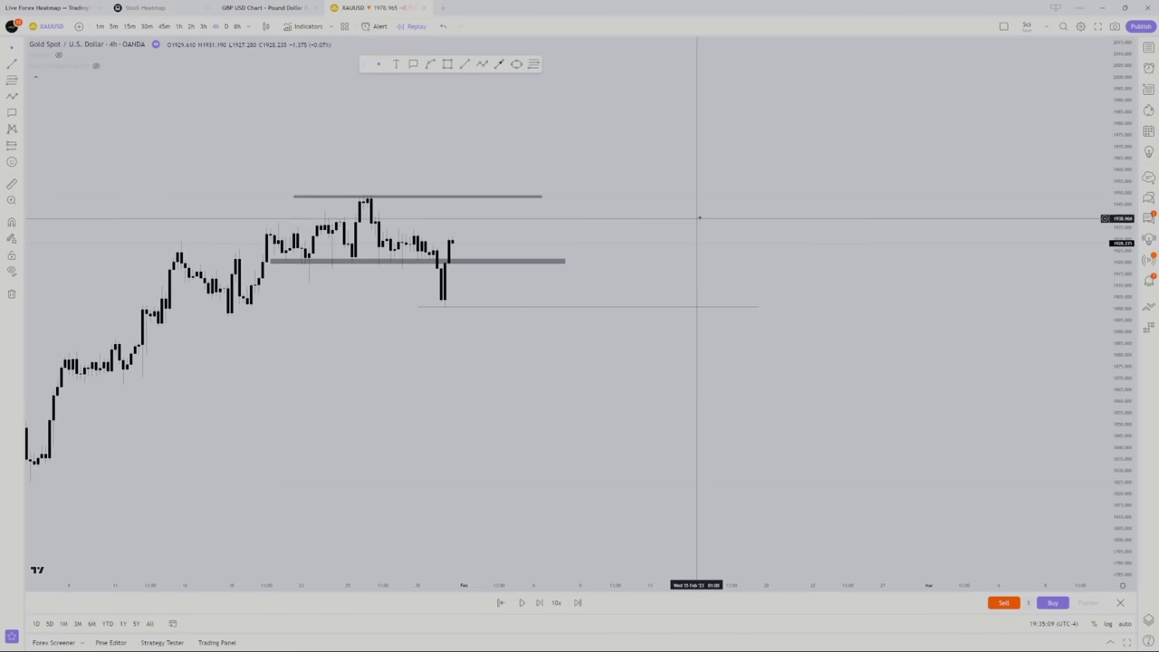
# Advance the replay candle by candle until price breaks above the range's high zone, around 1–2 February 2023
pyautogui.scroll(-2, 598, 197)
pyautogui.hscroll(3, 609, 157)
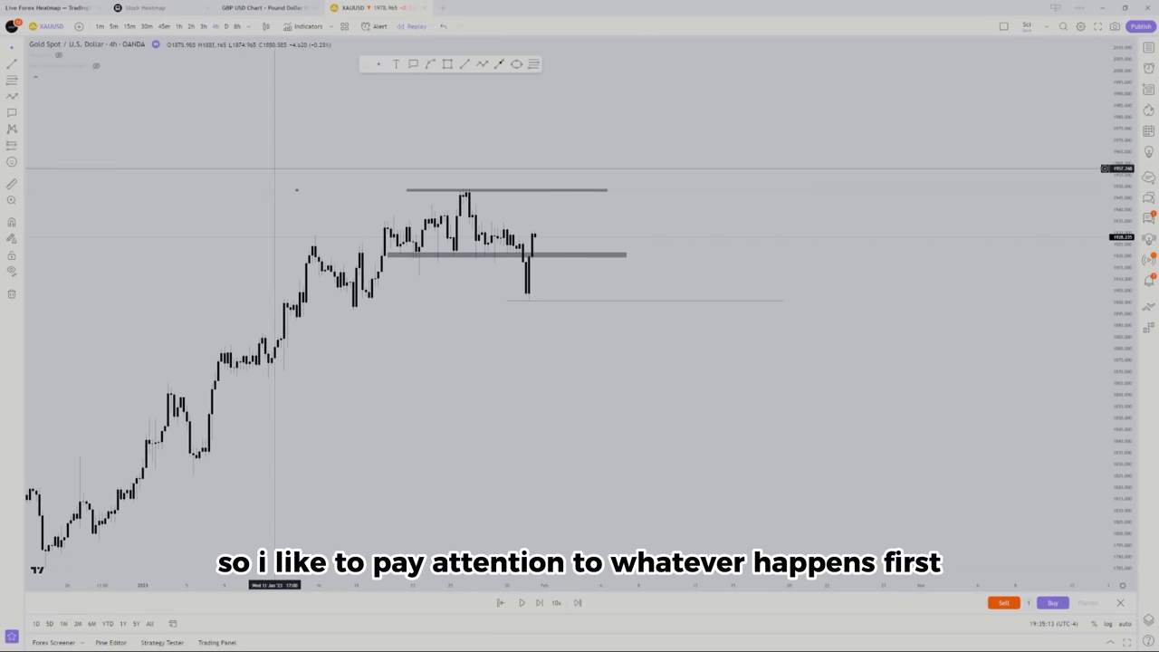
pyautogui.click(538, 602)
pyautogui.click(538, 602)
pyautogui.click(538, 602)
pyautogui.click(538, 602)
pyautogui.click(538, 602)
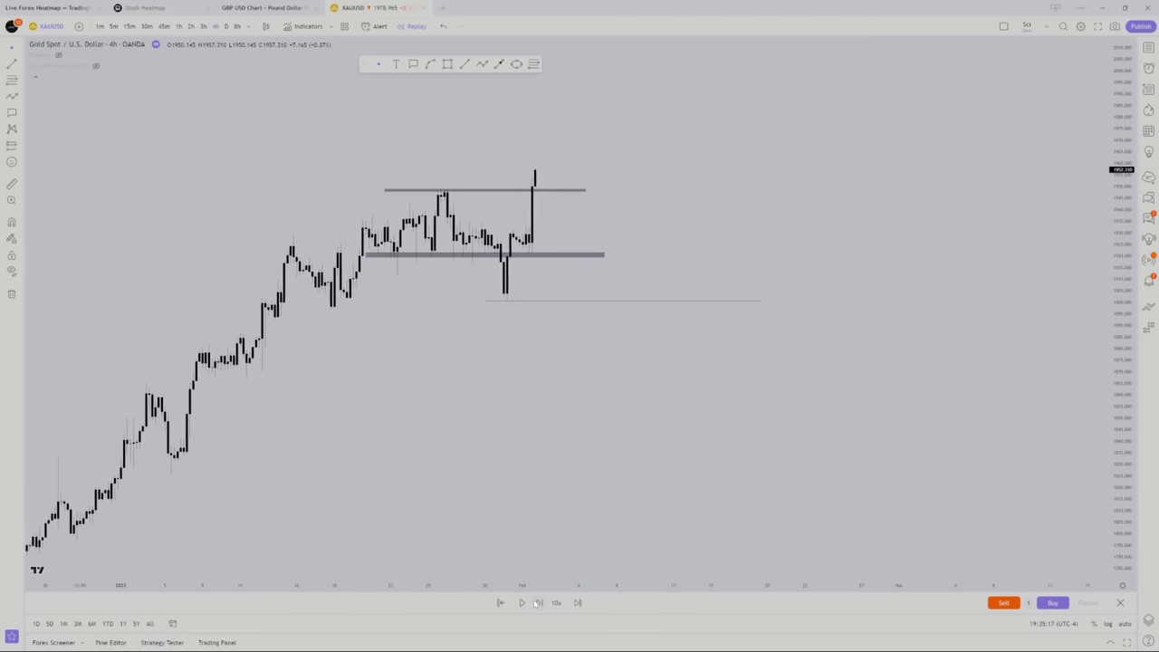
pyautogui.click(538, 602)
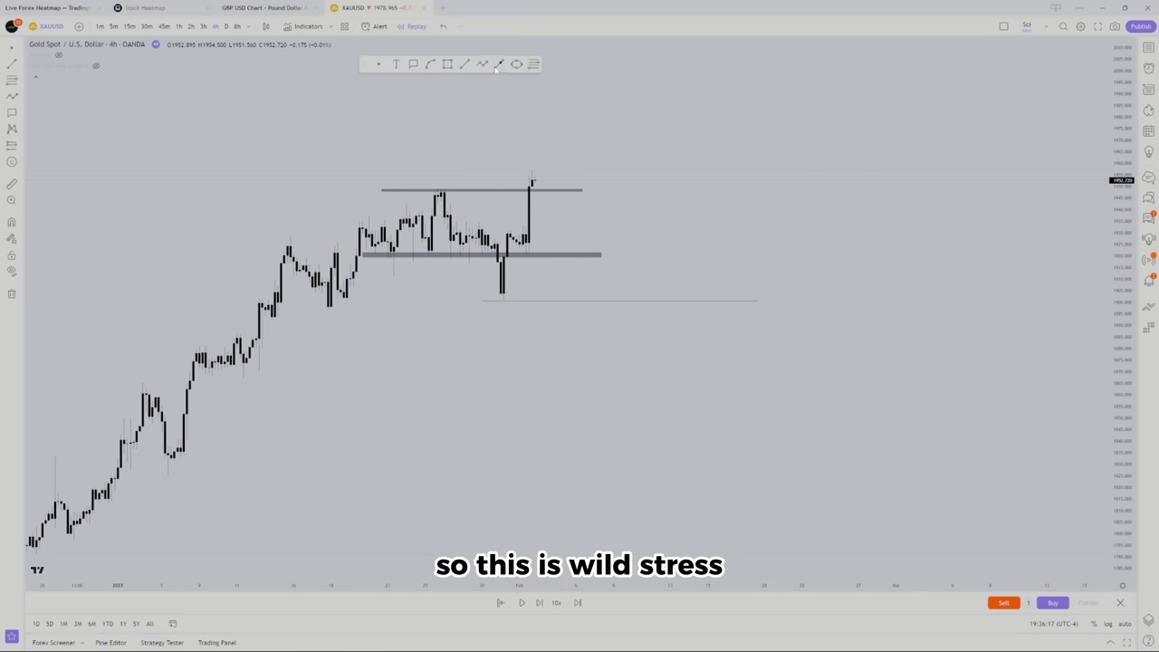
# Add a "$$$" text label directly below the dip's low, just under the horizontal line
pyautogui.click(480, 306)
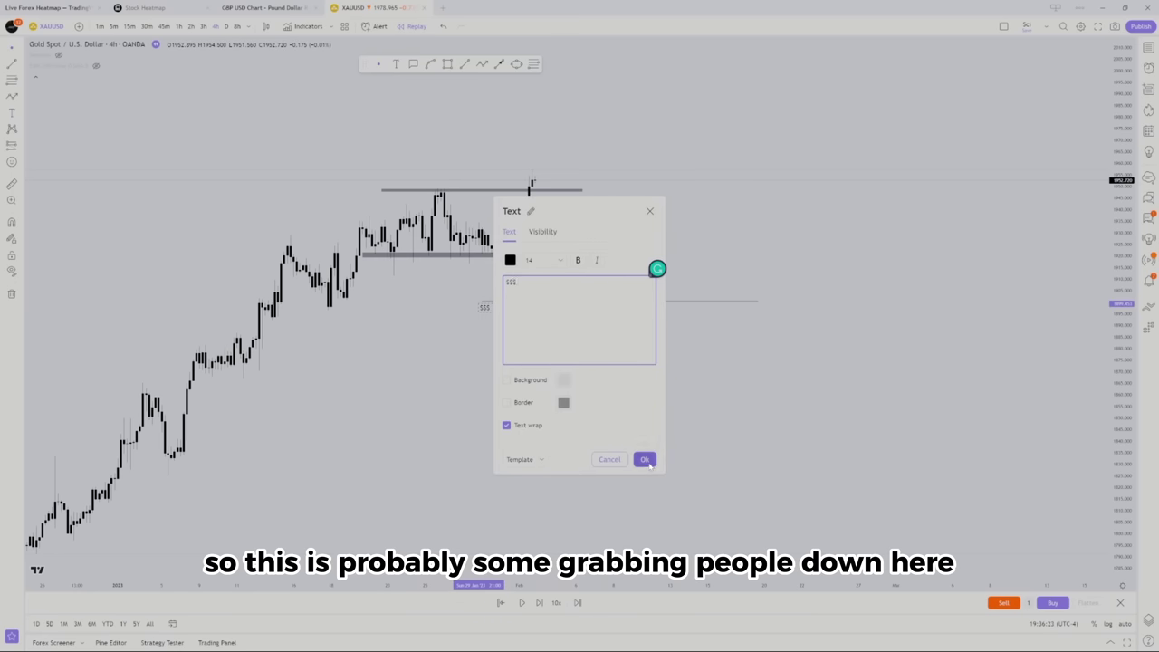
pyautogui.click(646, 460)
pyautogui.moveTo(482, 309); pyautogui.dragTo(501, 303)
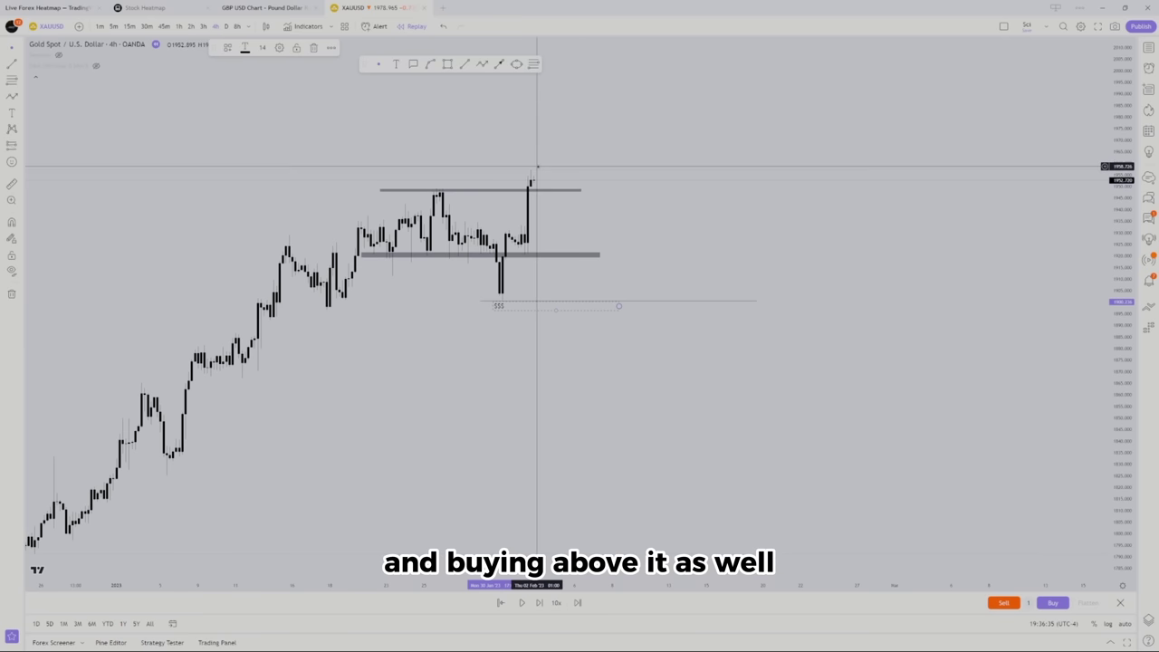
# Advance the replay until price drops back through the range's support, sell 1 unit, and mark that level with a short horizontal line
pyautogui.click(538, 602)
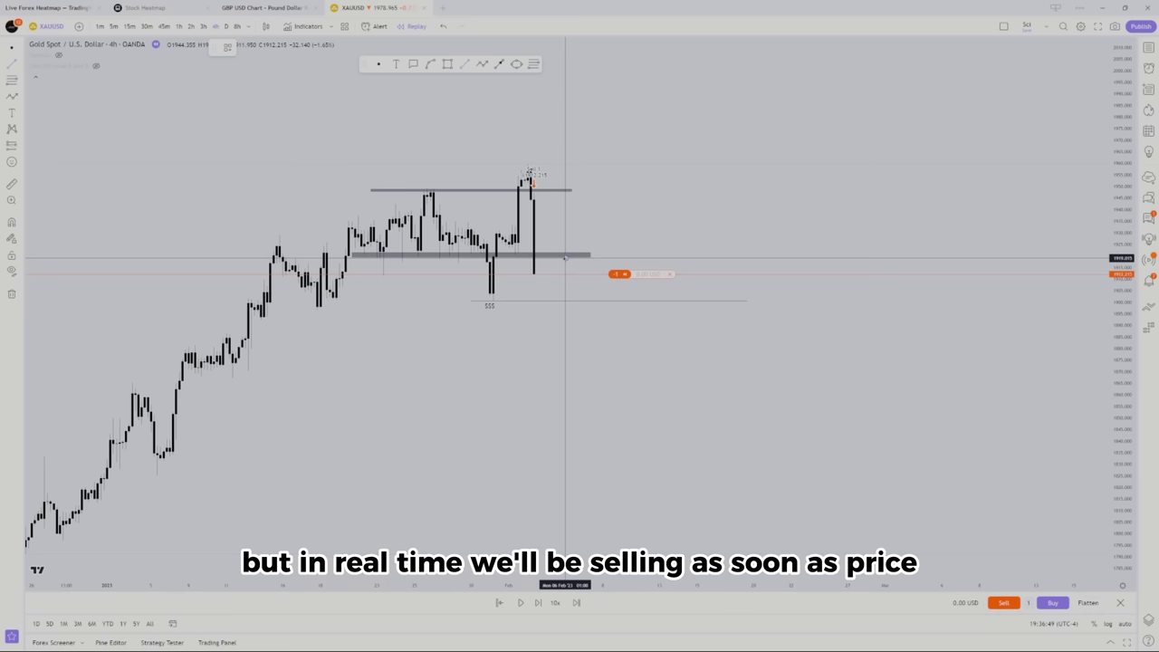
pyautogui.click(637, 258)
pyautogui.click(661, 210)
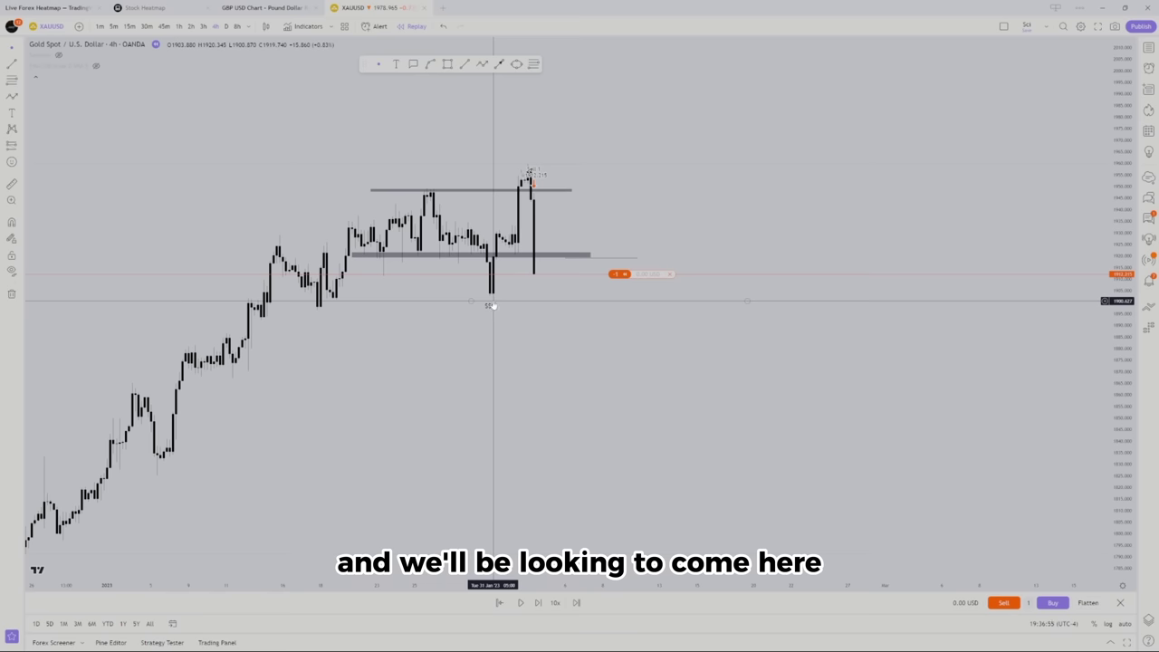
pyautogui.scroll(-3, 589, 274)
pyautogui.scroll(3, 774, 232)
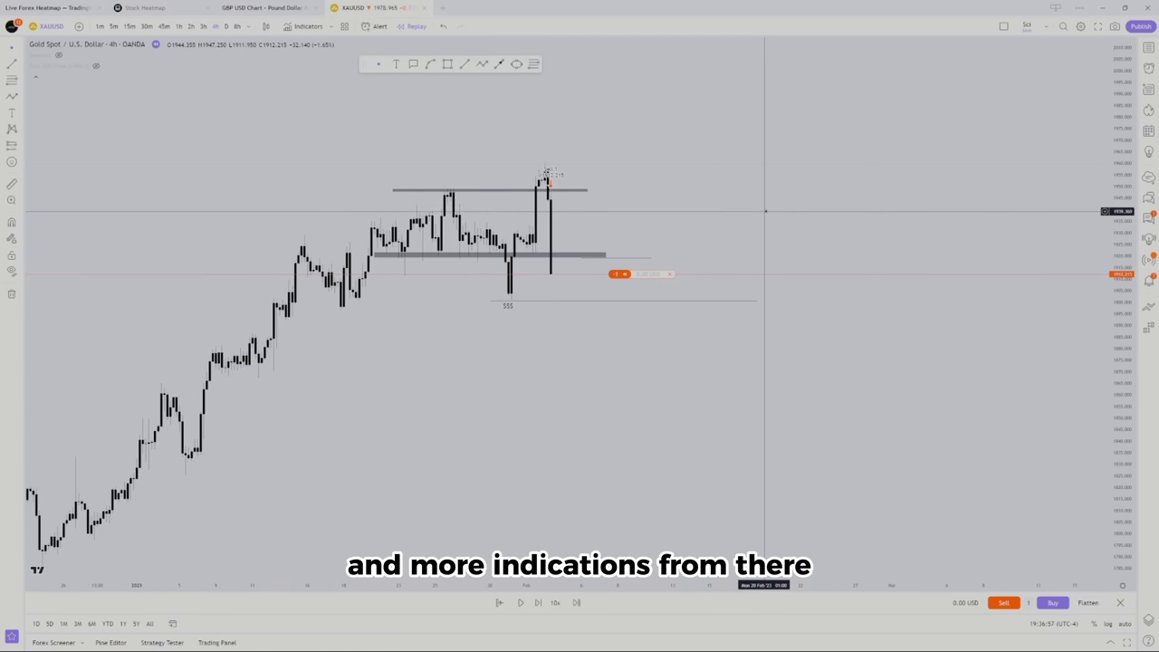
# Advance the replay until price falls well below the $$$ low line, and draw an arrow from the range's support down to that line
pyautogui.moveTo(765, 211); pyautogui.dragTo(680, 210)
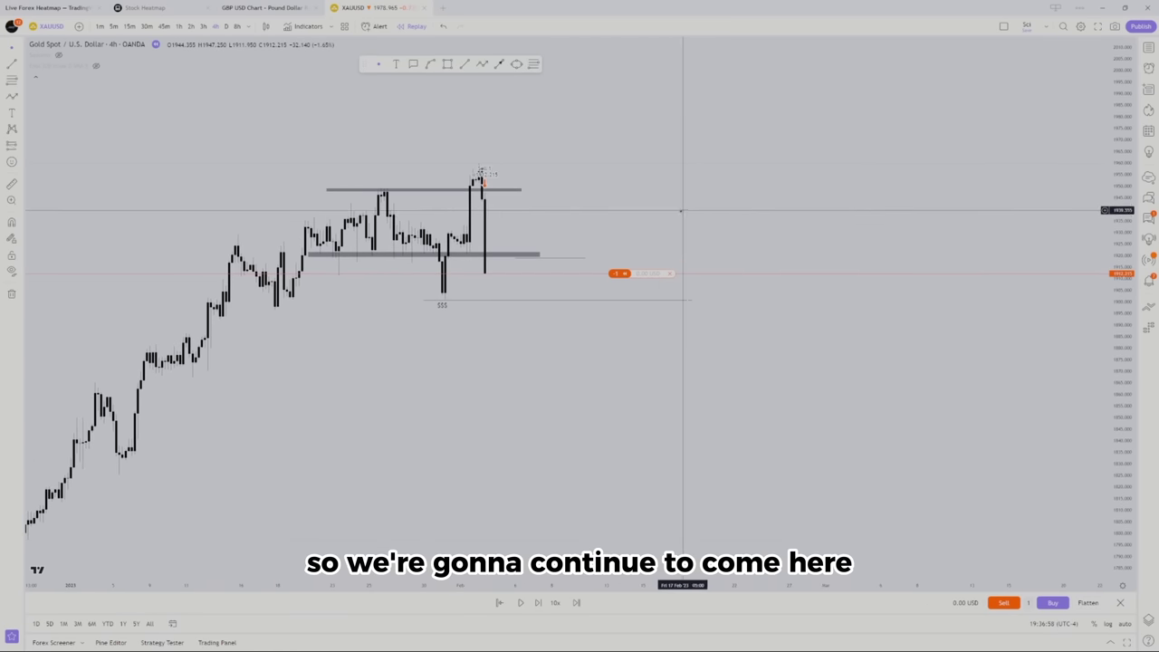
pyautogui.click(535, 605)
pyautogui.click(536, 605)
pyautogui.click(535, 605)
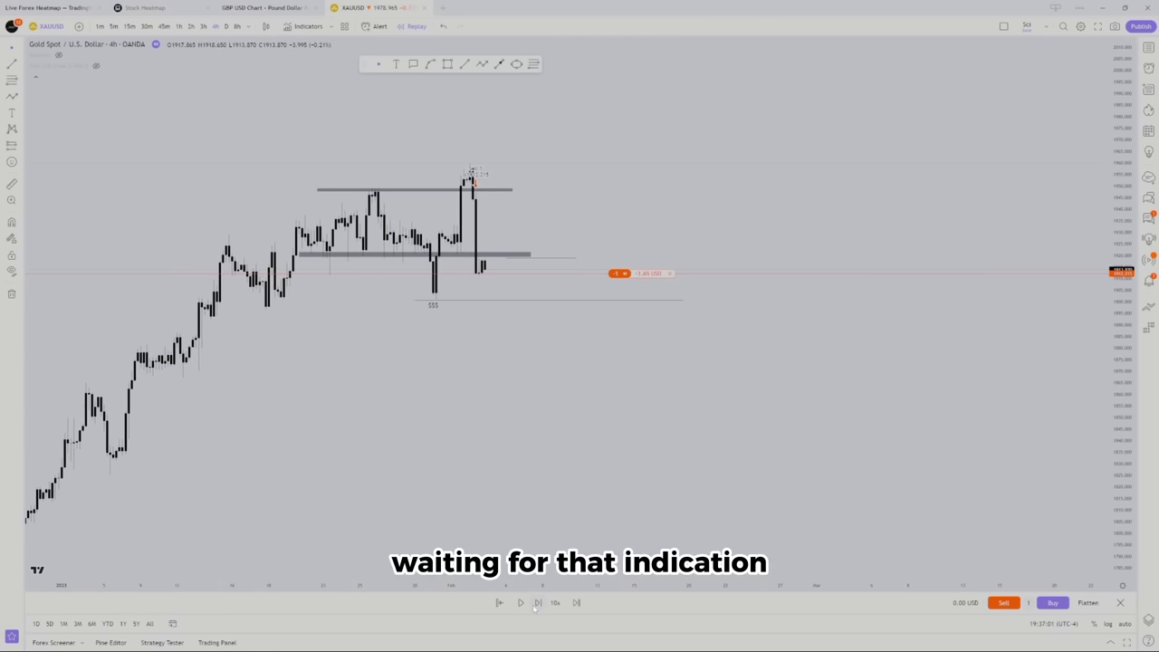
pyautogui.click(536, 604)
pyautogui.click(536, 603)
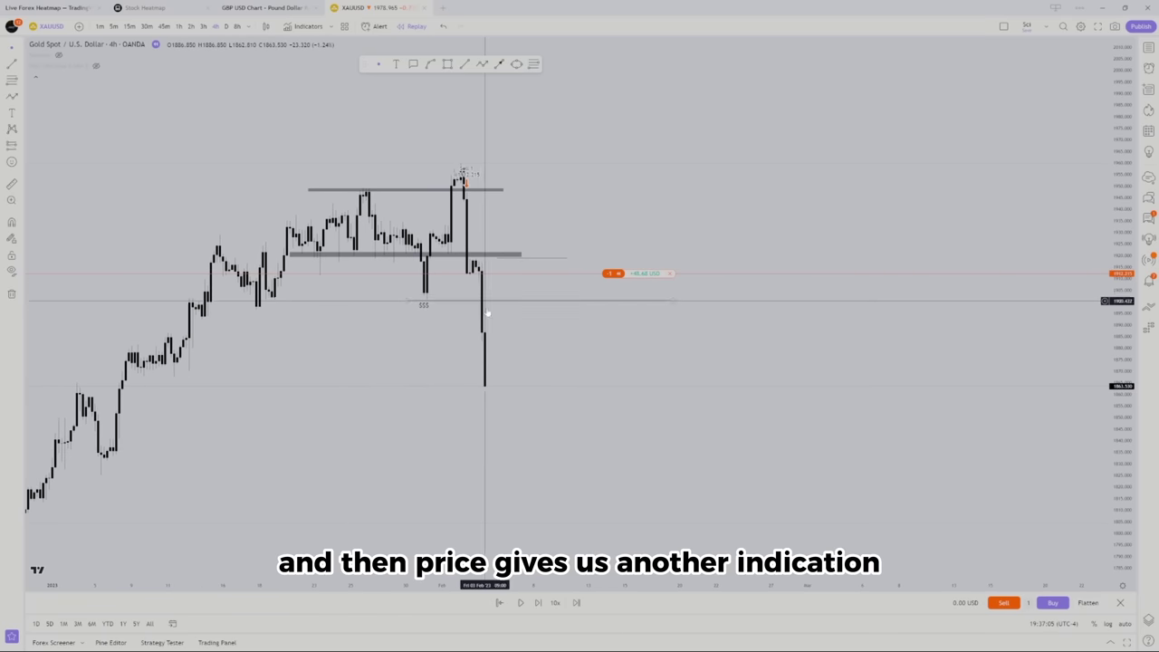
pyautogui.moveTo(589, 388); pyautogui.dragTo(569, 380)
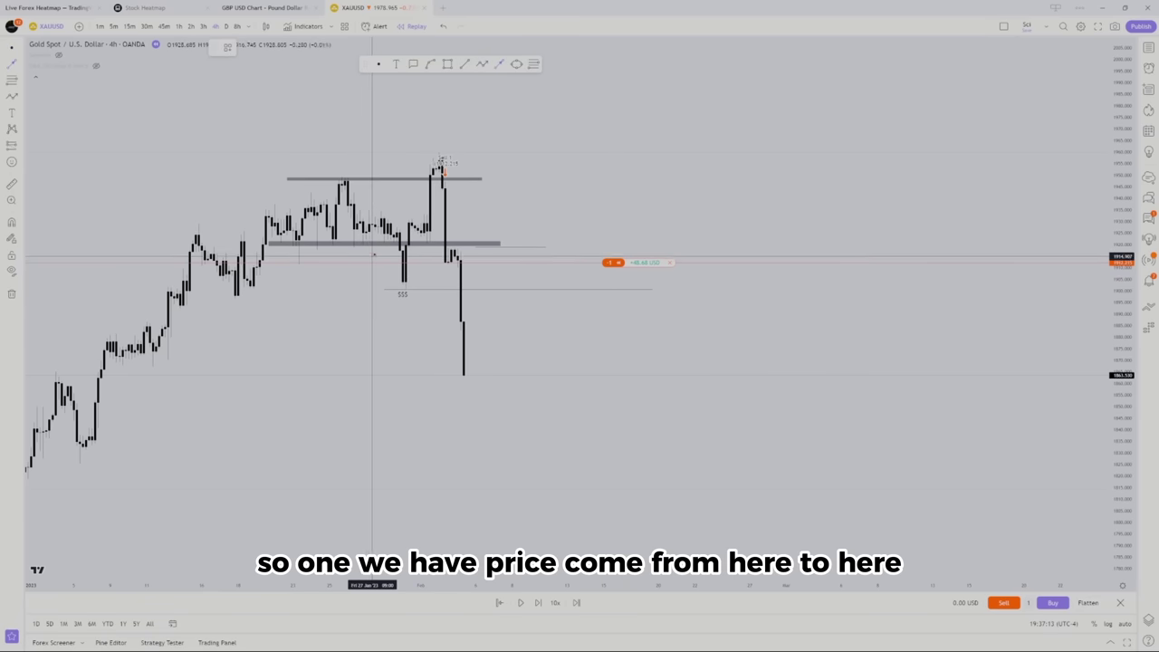
pyautogui.moveTo(369, 251); pyautogui.dragTo(381, 287)
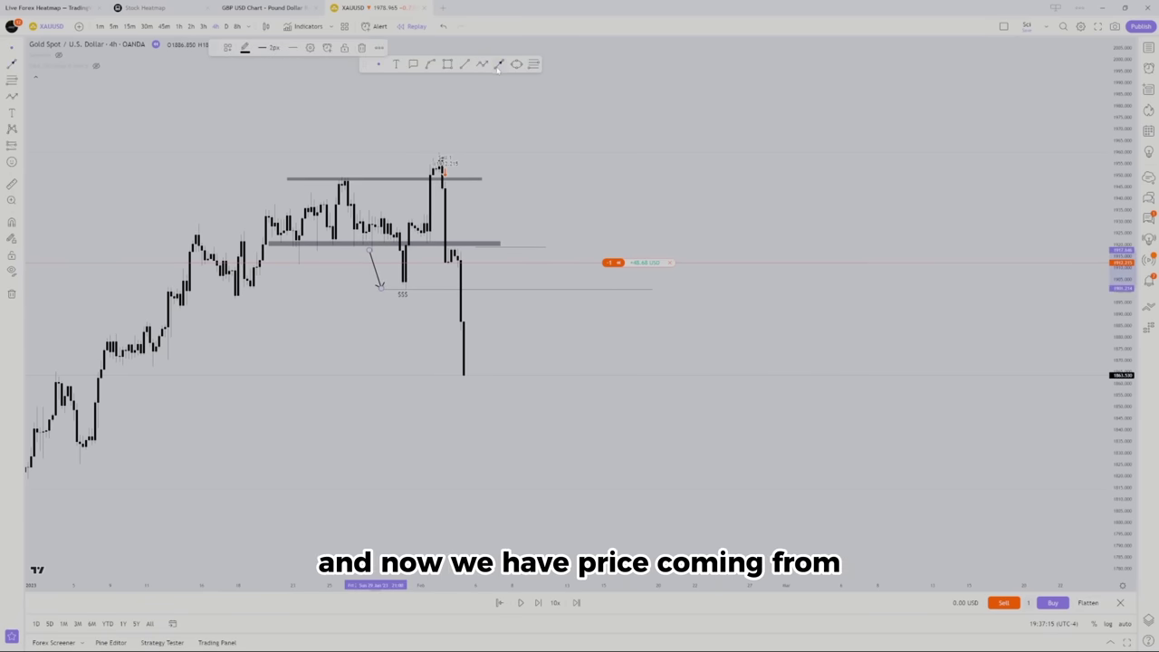
# Advance the replay candle by candle through the bounce that follows the steep drop, to about 8 February 2023
pyautogui.click(537, 613)
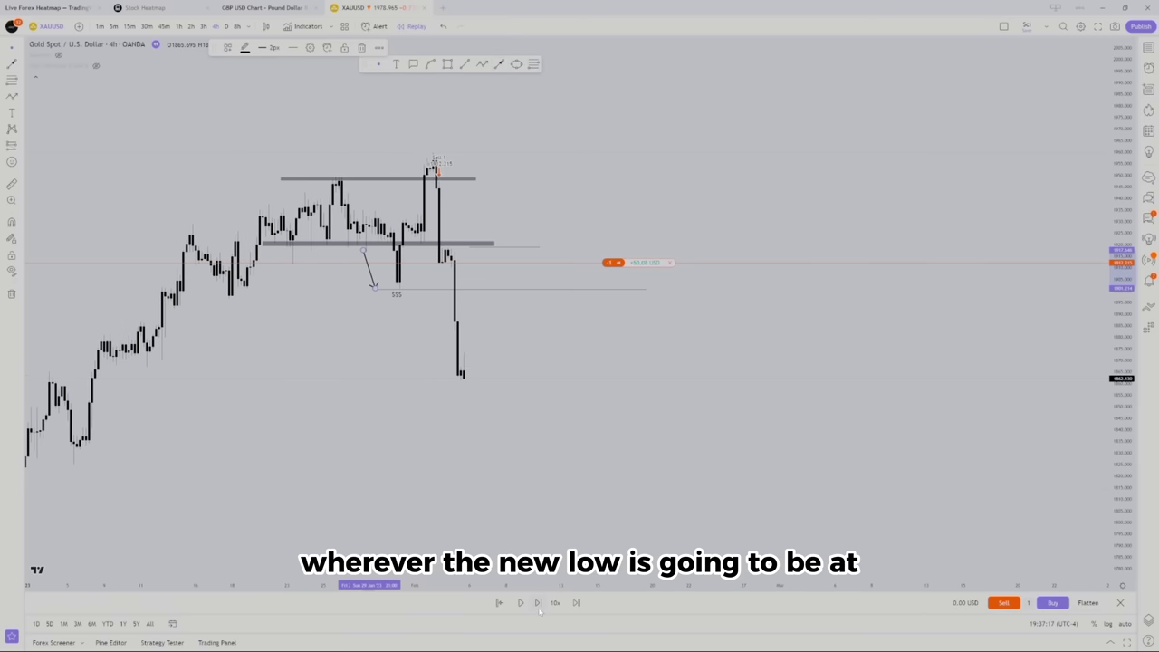
pyautogui.click(537, 613)
pyautogui.click(537, 613)
pyautogui.click(537, 612)
pyautogui.click(537, 612)
pyautogui.click(537, 612)
pyautogui.click(537, 613)
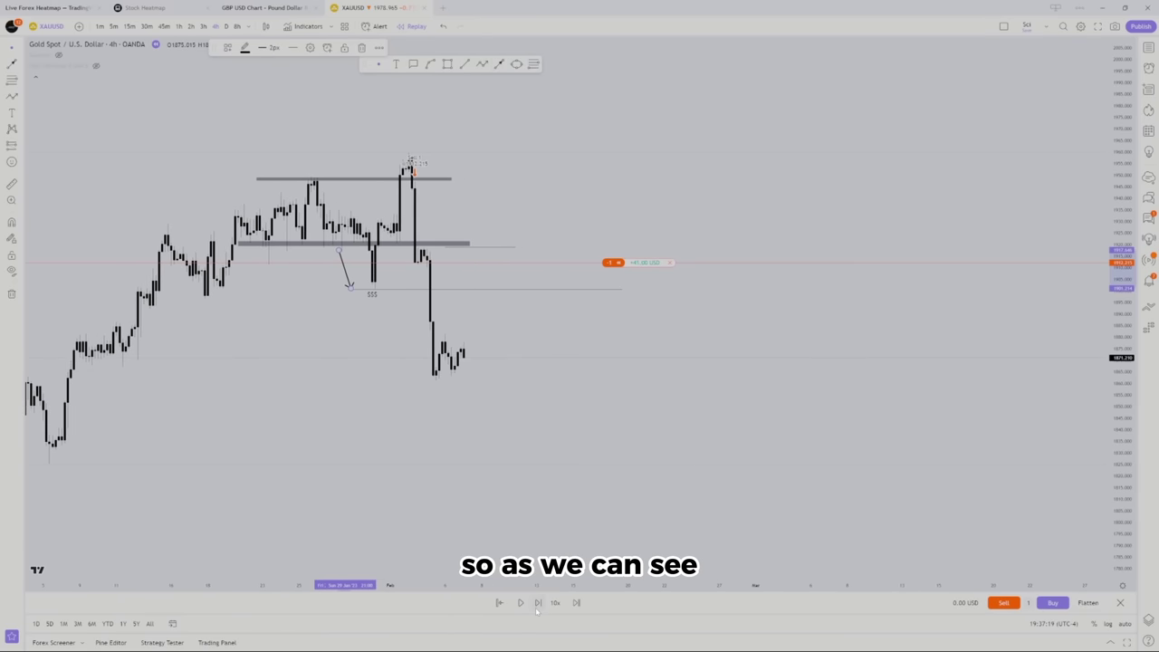
pyautogui.click(537, 612)
pyautogui.click(537, 612)
pyautogui.click(537, 613)
pyautogui.click(535, 612)
pyautogui.click(535, 613)
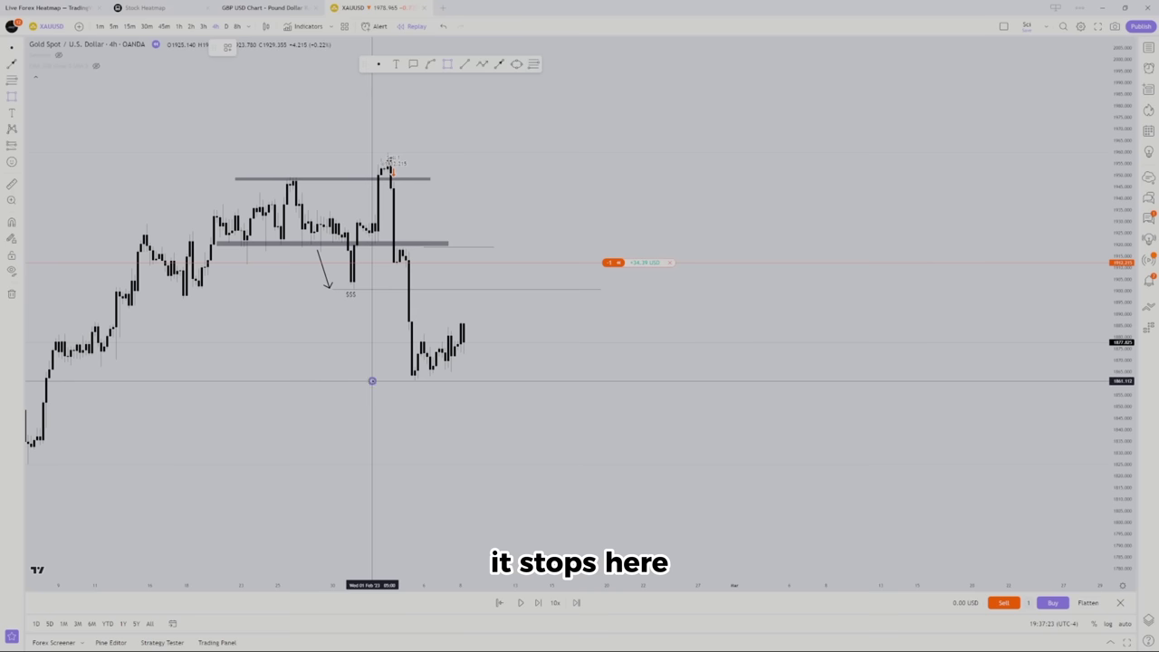
# Mark the low of the steep drop with a thin rectangle zone from 1 to 16 February 2023
pyautogui.moveTo(372, 381); pyautogui.dragTo(571, 376)
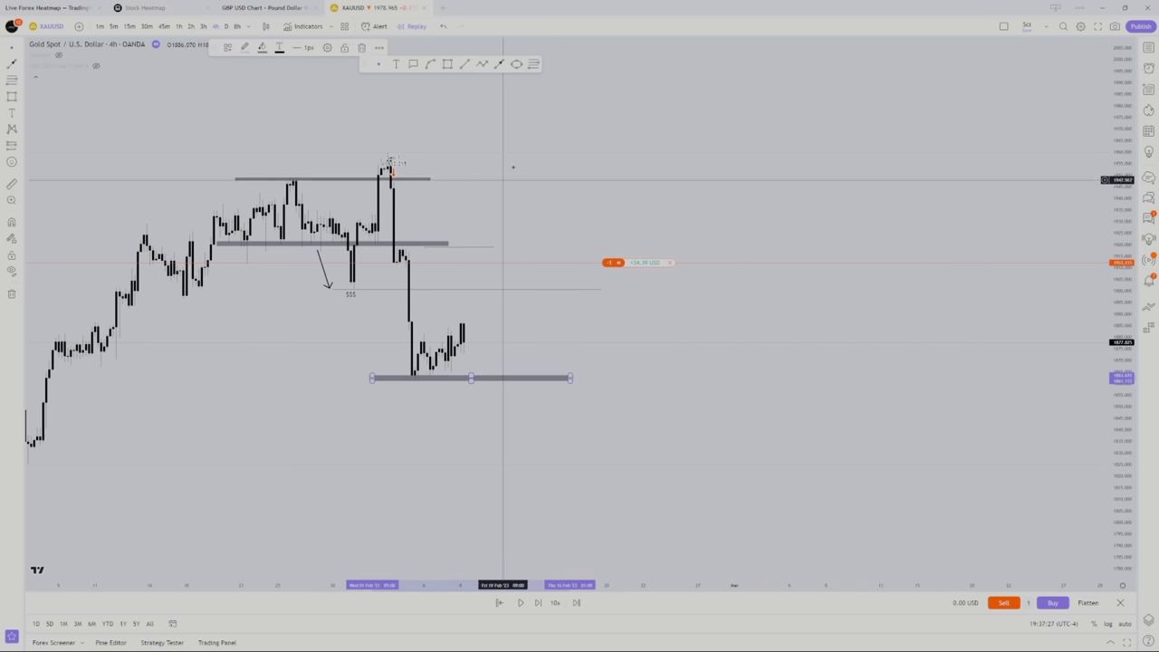
pyautogui.moveTo(493, 155); pyautogui.dragTo(500, 159)
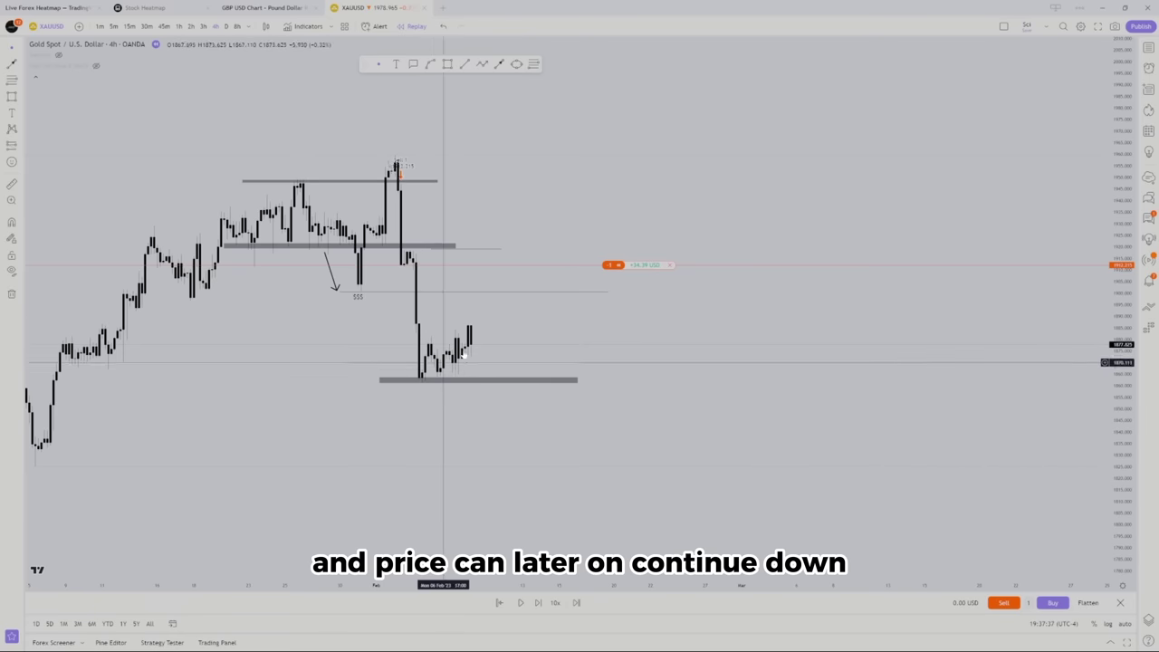
pyautogui.moveTo(527, 158); pyautogui.dragTo(567, 151)
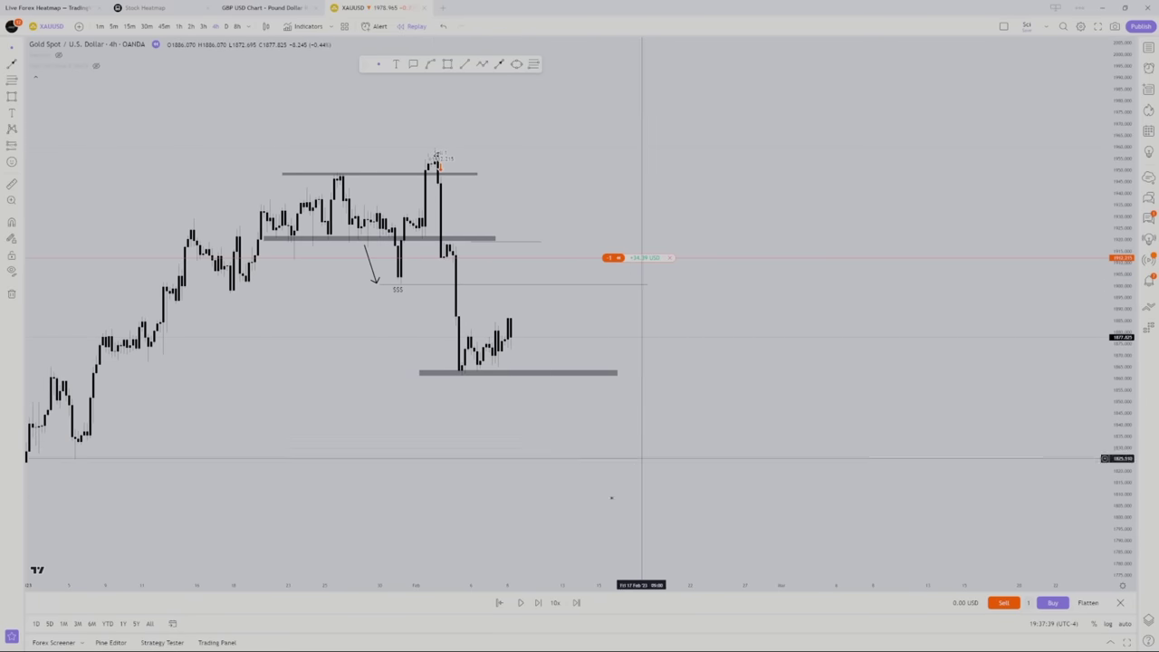
# Advance the replay candle by candle until price breaks below the newly marked low zone
pyautogui.click(538, 606)
pyautogui.click(538, 605)
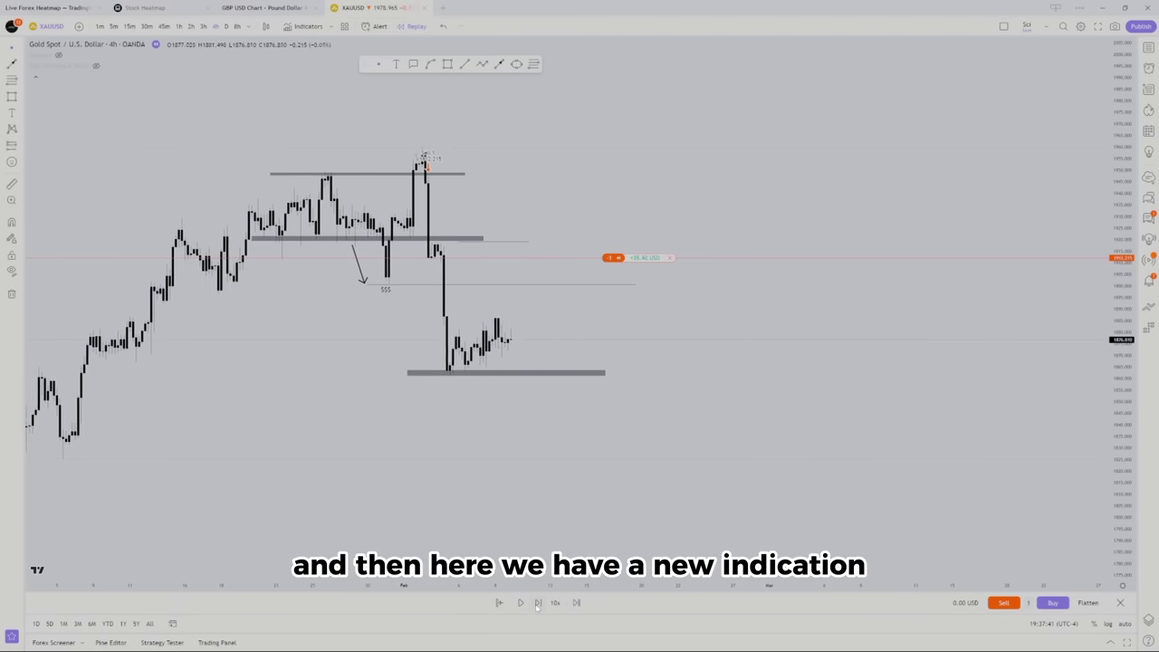
pyautogui.click(538, 606)
pyautogui.click(538, 607)
pyautogui.click(538, 607)
pyautogui.click(538, 607)
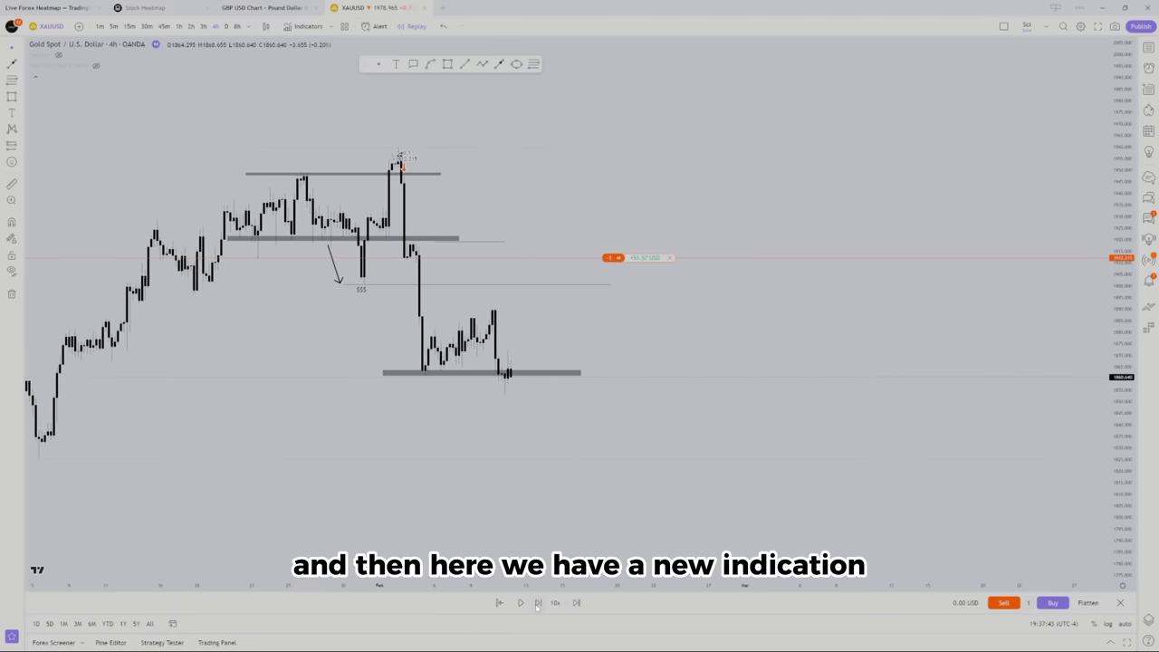
pyautogui.click(538, 607)
pyautogui.click(538, 607)
pyautogui.click(538, 606)
pyautogui.click(538, 607)
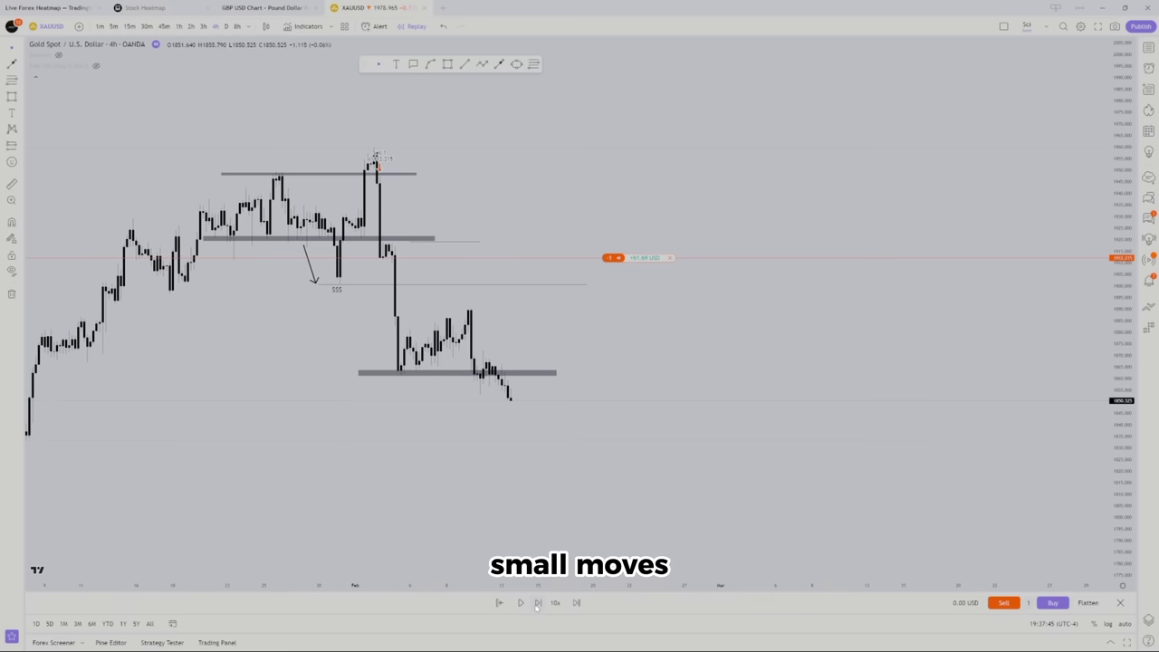
pyautogui.click(538, 606)
pyautogui.click(538, 607)
# Run the replay on through the next pullback and pause it once price makes a new low near the end of February 2023
pyautogui.click(523, 605)
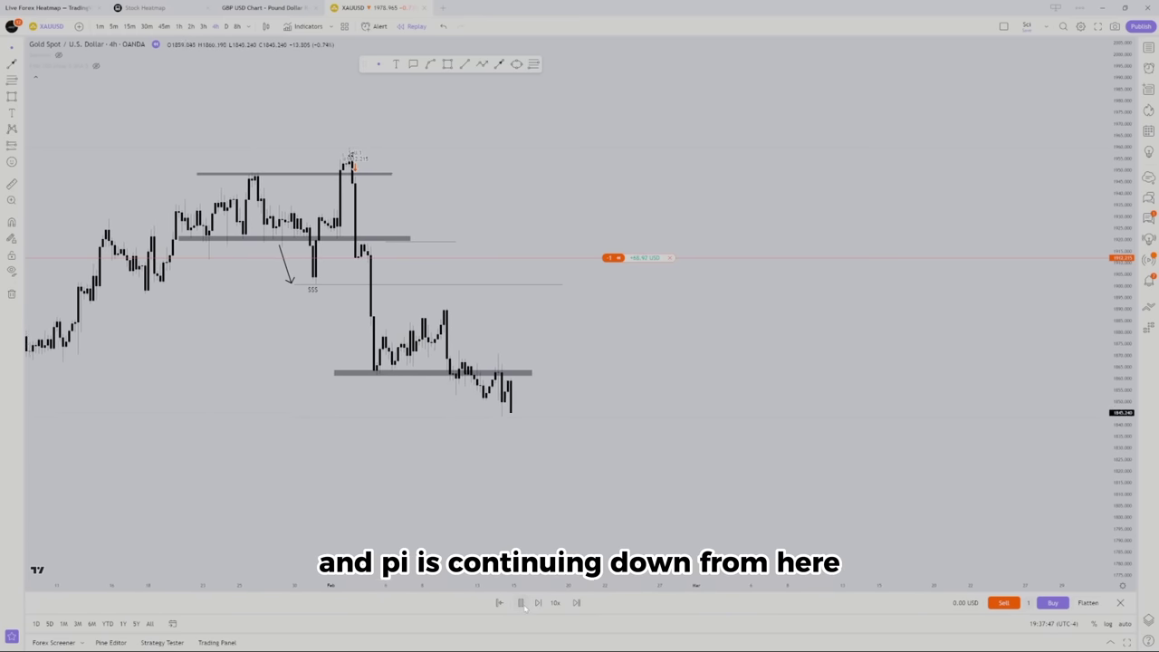
pyautogui.click(522, 603)
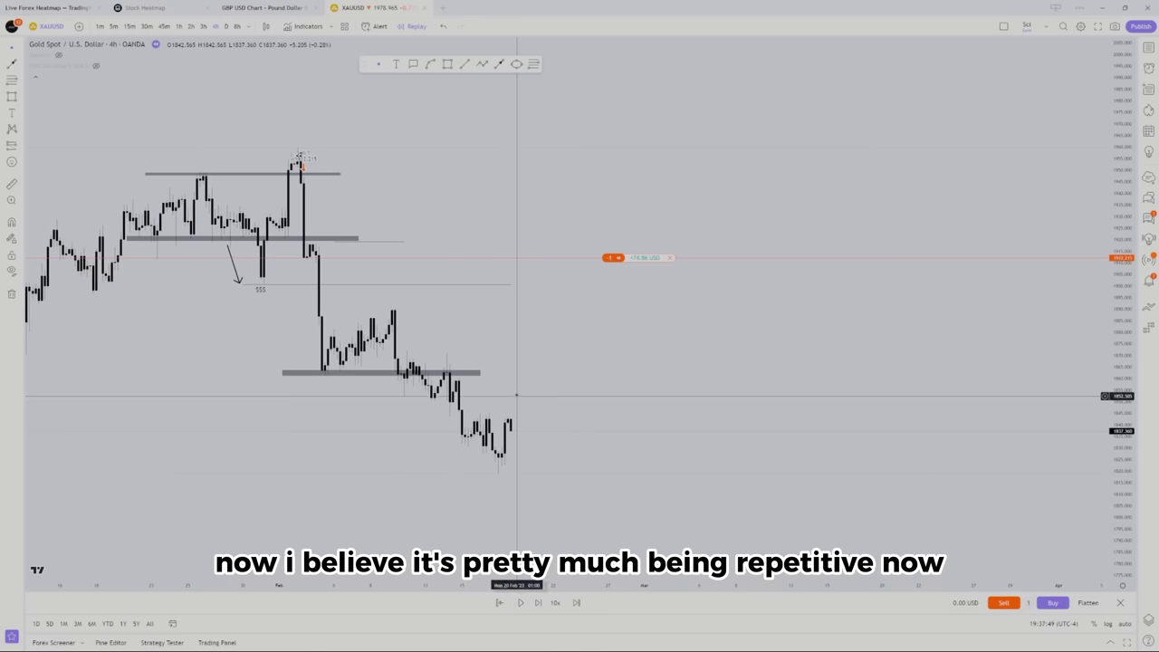
pyautogui.moveTo(510, 414); pyautogui.dragTo(695, 394)
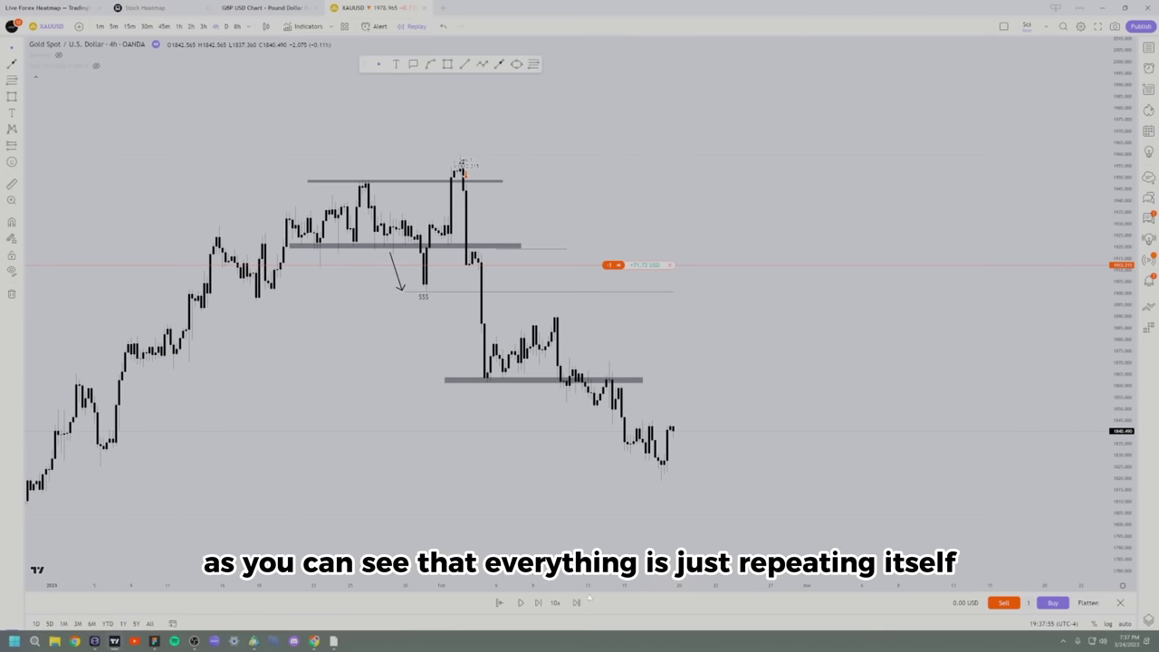
pyautogui.click(538, 603)
pyautogui.click(538, 603)
pyautogui.click(520, 603)
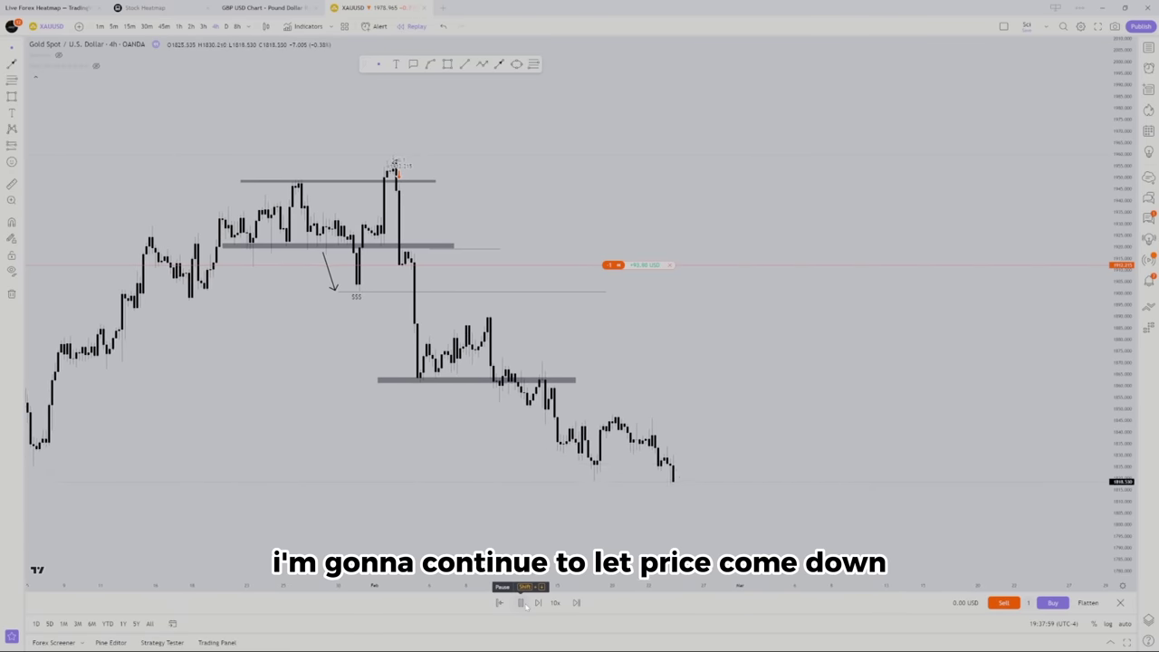
pyautogui.click(521, 603)
# Zoom out and examine the overall moves, from the 2022 downtrend through the rally to the early-2023 decline
pyautogui.scroll(-3, 572, 444)
pyautogui.scroll(-3, 1103, 362)
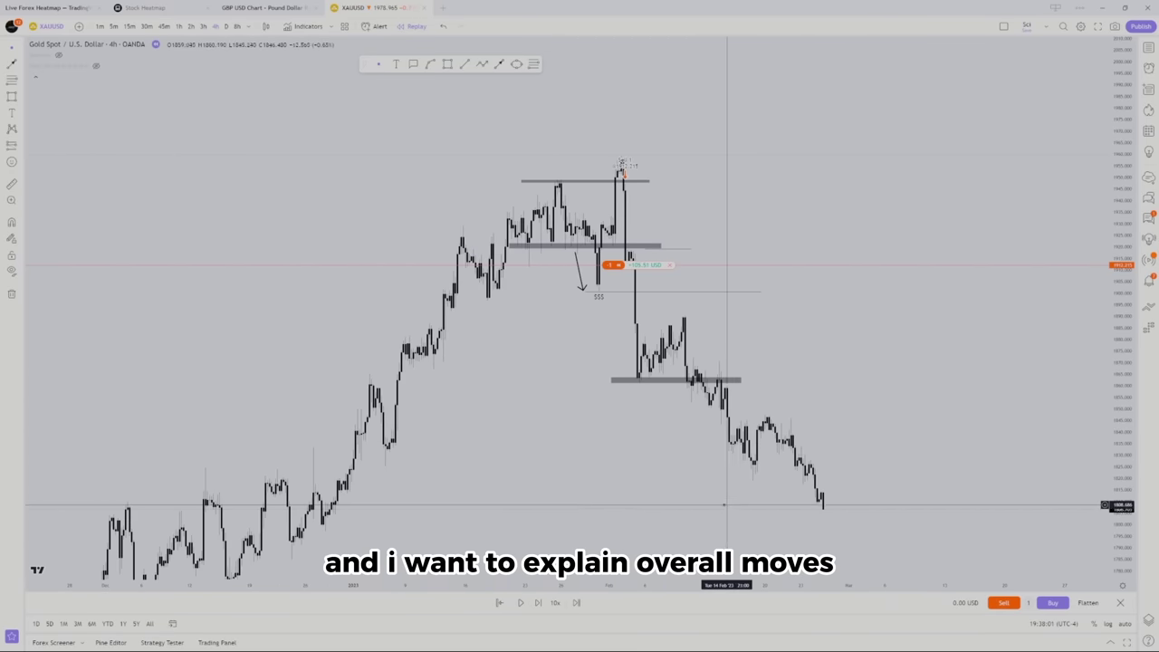
pyautogui.moveTo(1111, 319); pyautogui.dragTo(1111, 475)
pyautogui.scroll(-2, 773, 438)
pyautogui.scroll(-2, 772, 438)
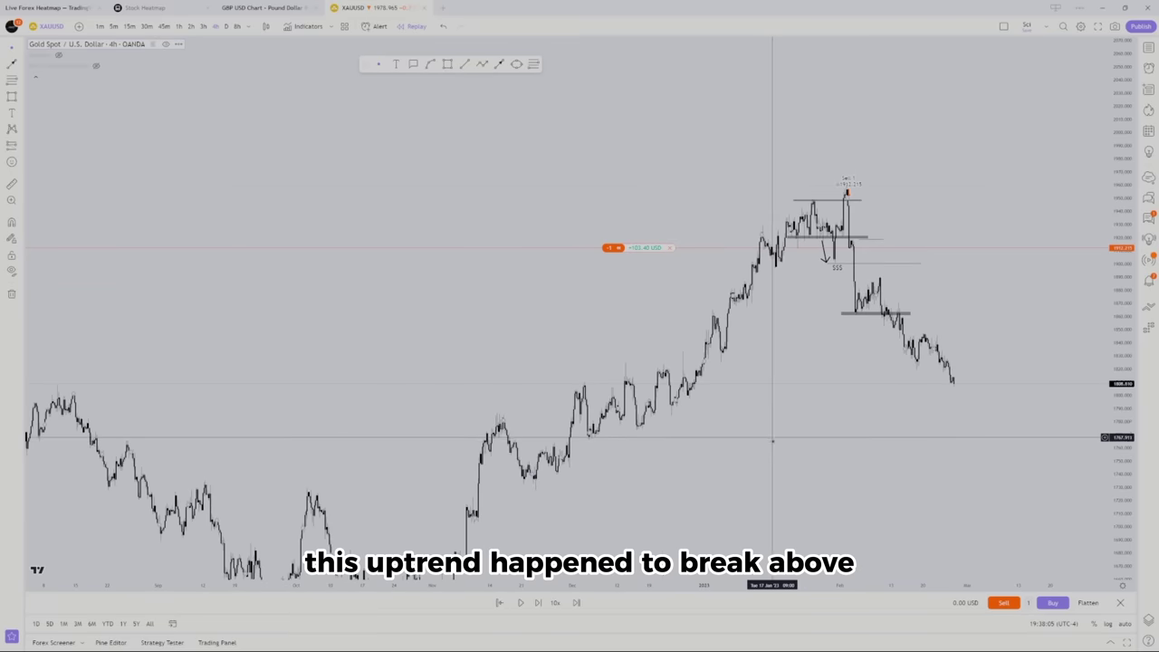
pyautogui.scroll(-2, 577, 384)
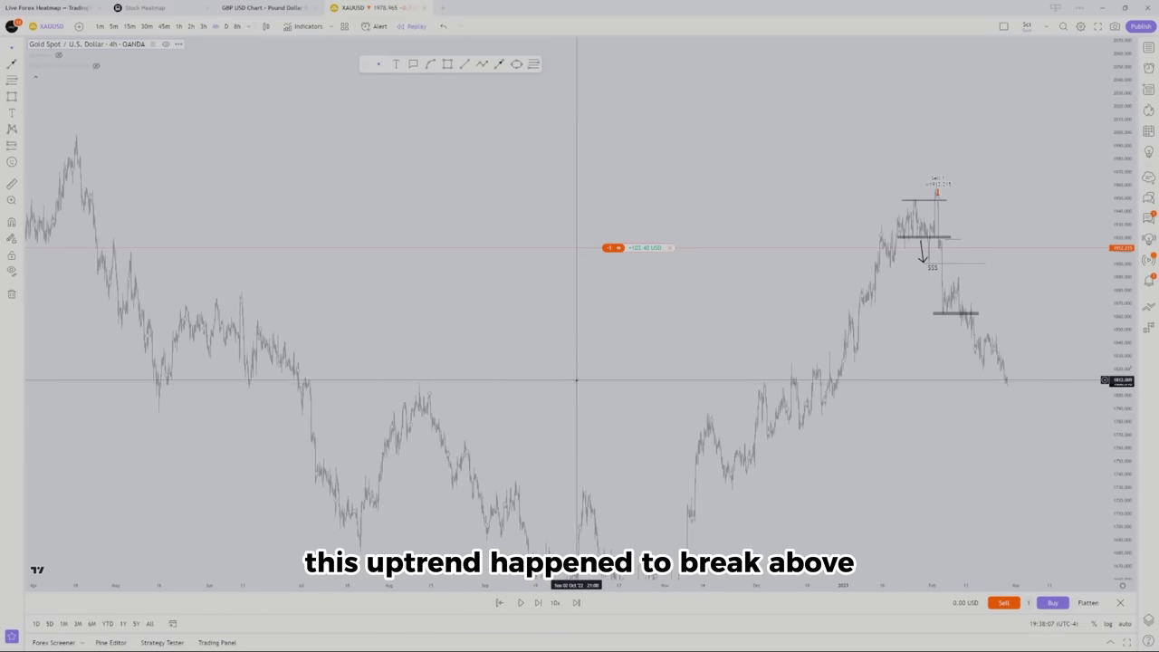
pyautogui.scroll(3, 497, 375)
pyautogui.moveTo(408, 370); pyautogui.dragTo(714, 357)
pyautogui.scroll(-1, 714, 358)
pyautogui.scroll(2, 713, 357)
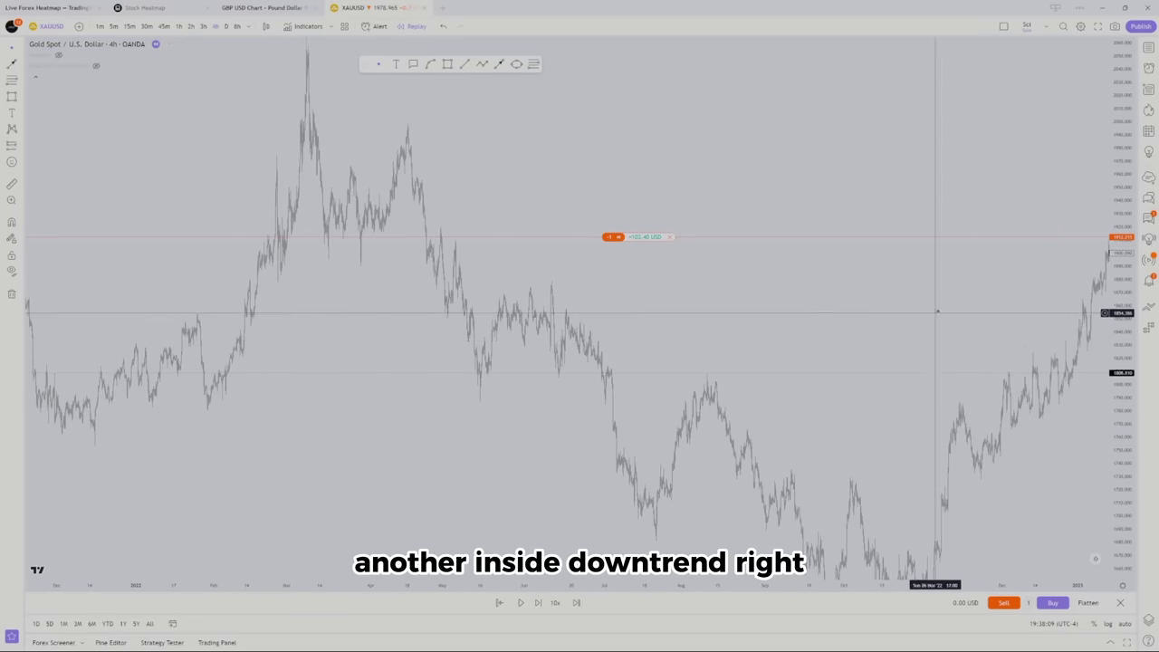
pyautogui.moveTo(868, 427); pyautogui.dragTo(609, 422)
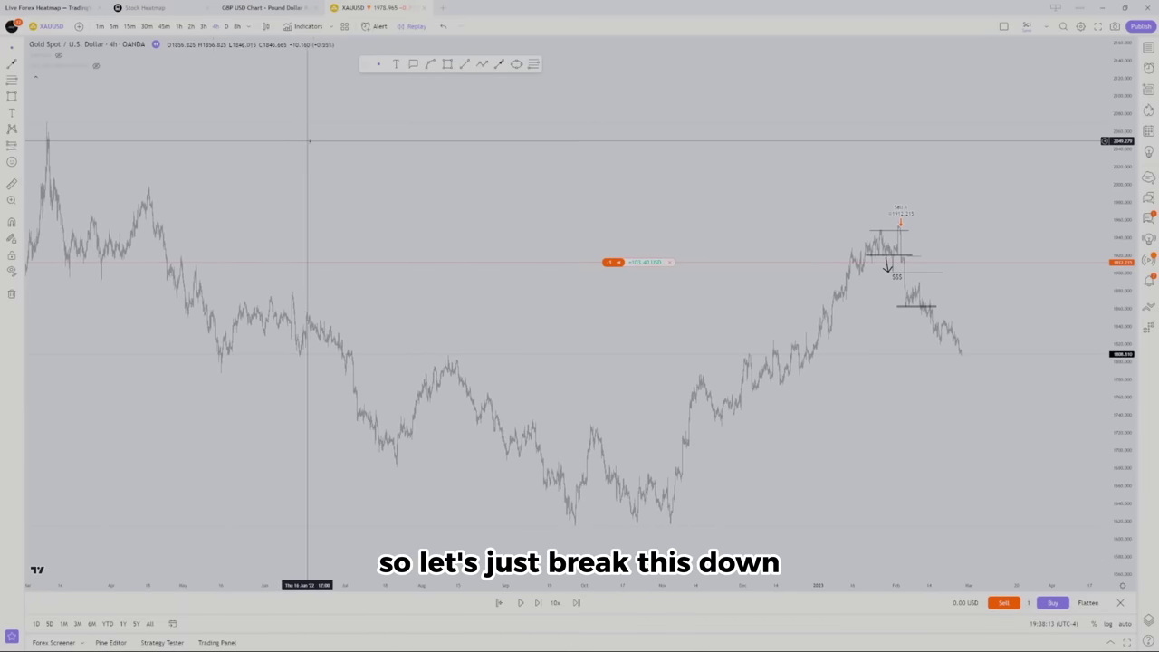
pyautogui.scroll(-1, 403, 116)
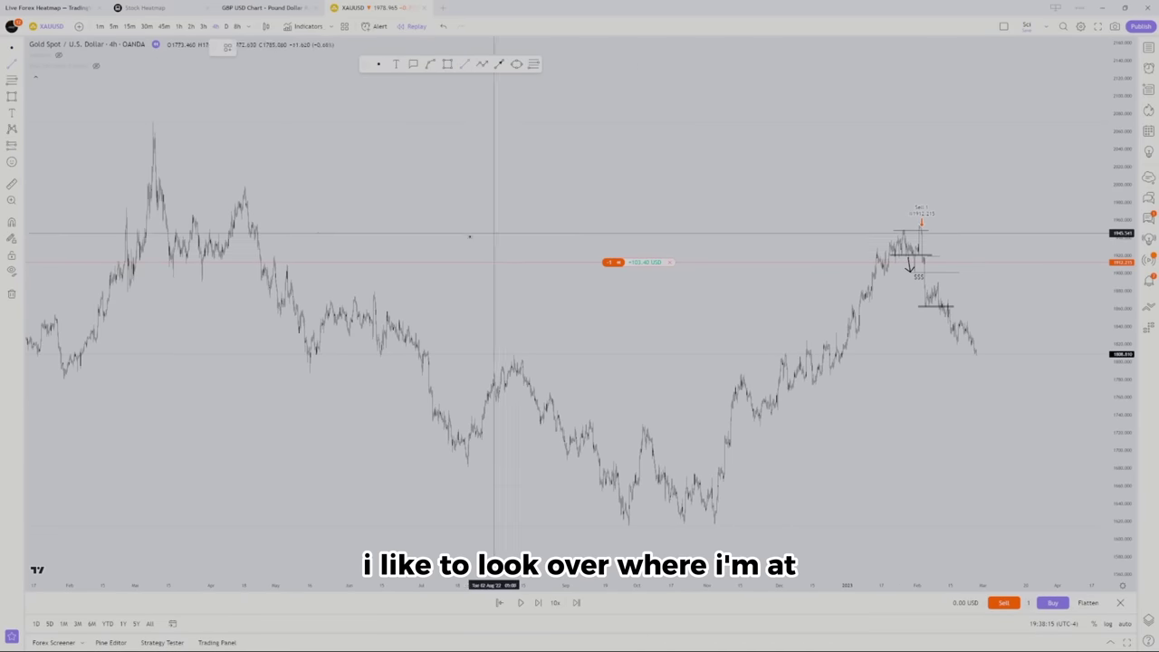
pyautogui.click(334, 287)
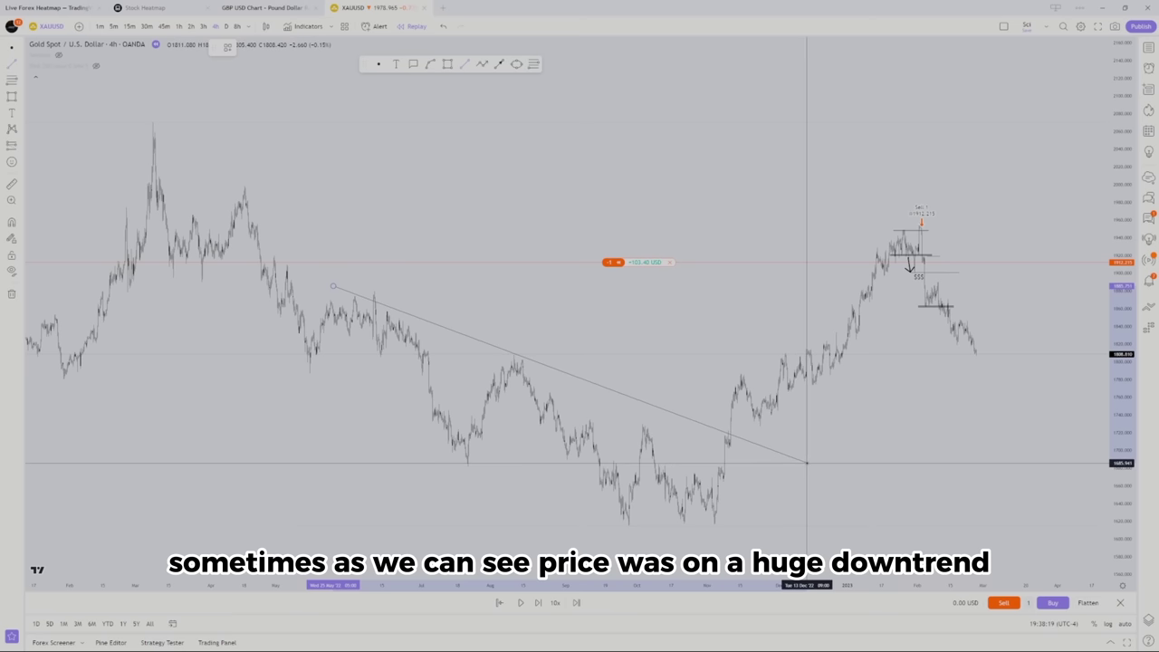
pyautogui.press('Escape')
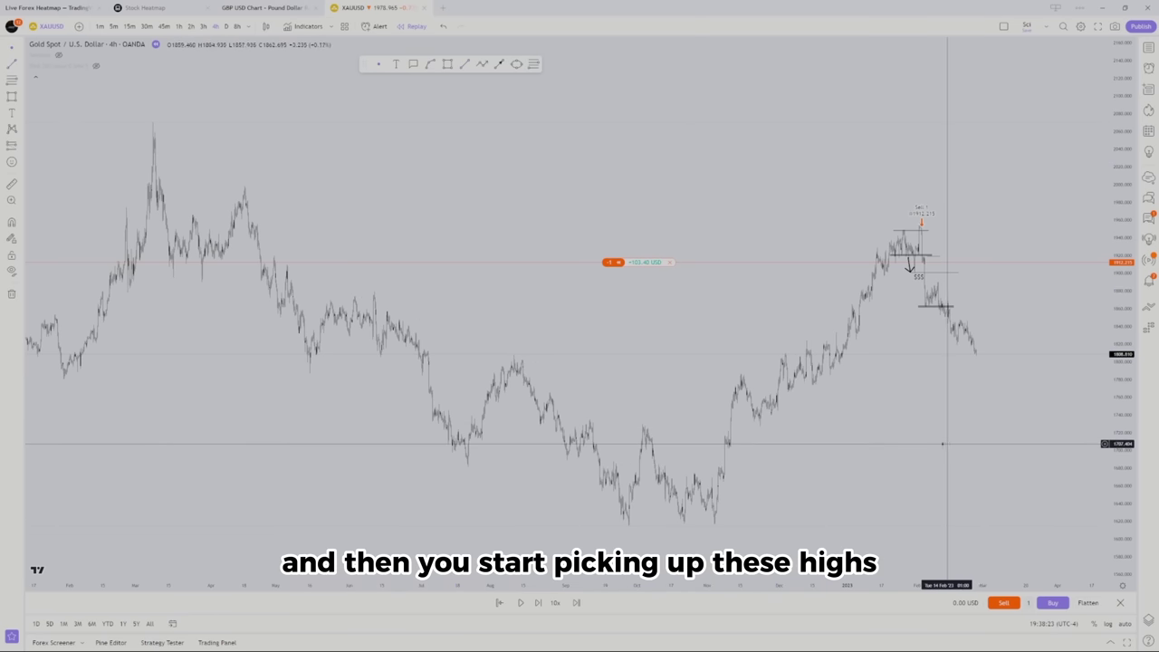
# Mark the August 2022 high with a thin rectangle zone at about 1,809, running from 31 July 2022 to 12 April 2023
pyautogui.scroll(2, 691, 417)
pyautogui.scroll(1, 561, 344)
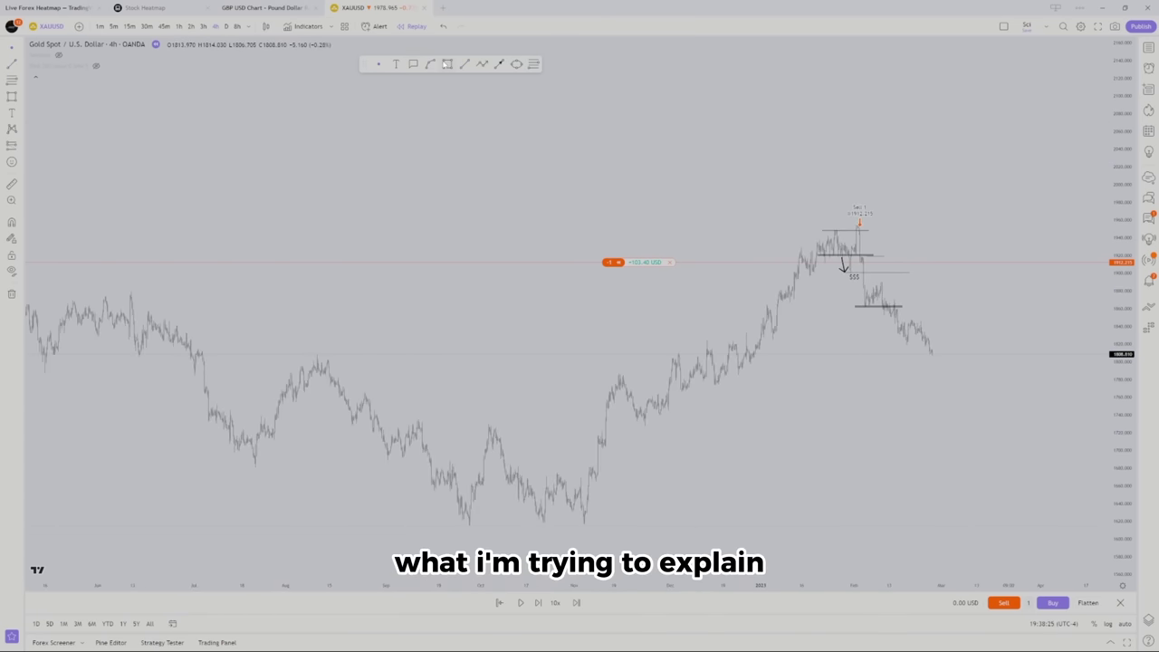
pyautogui.click(284, 353)
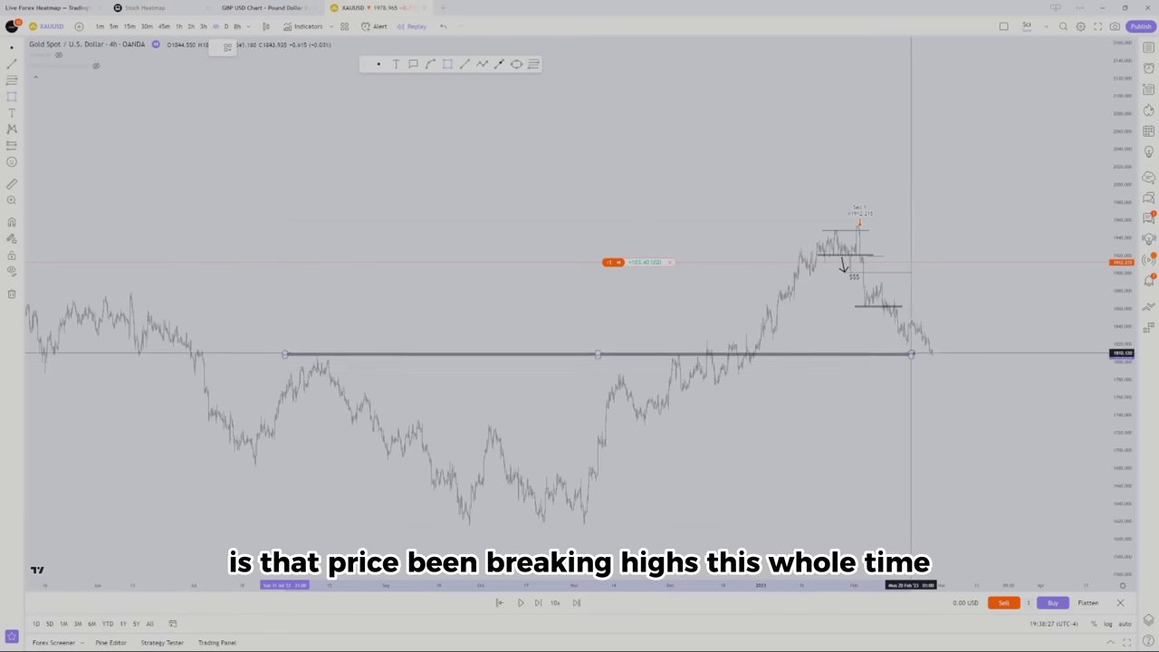
pyautogui.click(971, 353)
pyautogui.moveTo(971, 353); pyautogui.dragTo(1080, 354)
pyautogui.scroll(3, 906, 303)
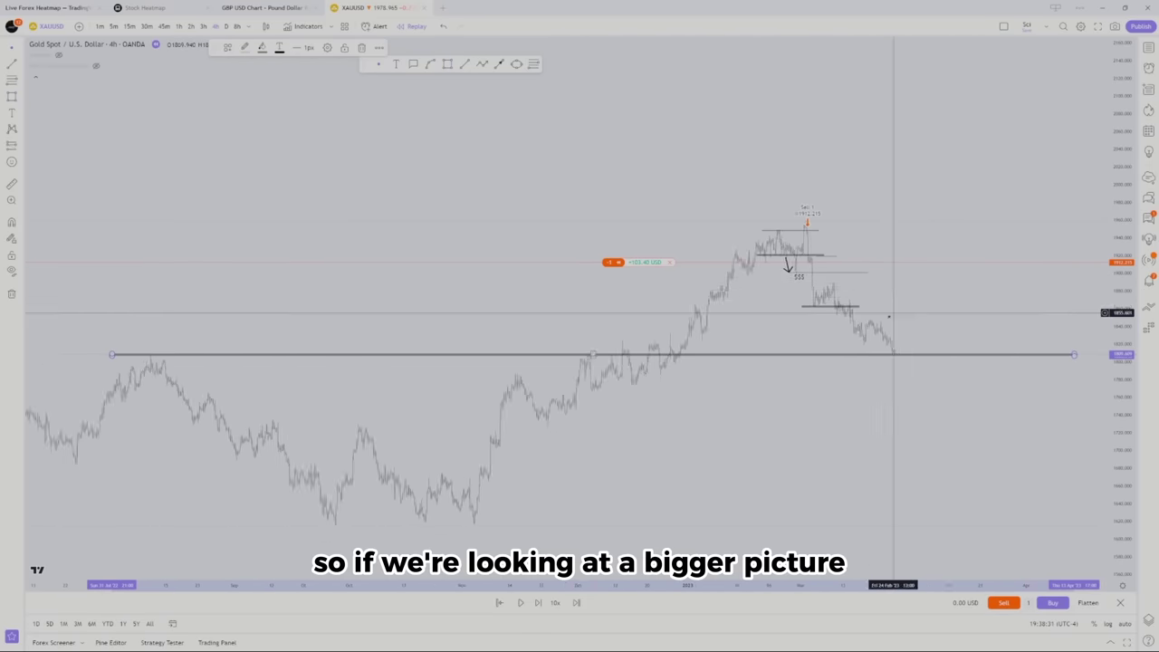
# Examine how the late-2022 rally and the February 2023 decline relate to the August 2022 zone
pyautogui.click(569, 450)
pyautogui.moveTo(632, 440); pyautogui.dragTo(688, 422)
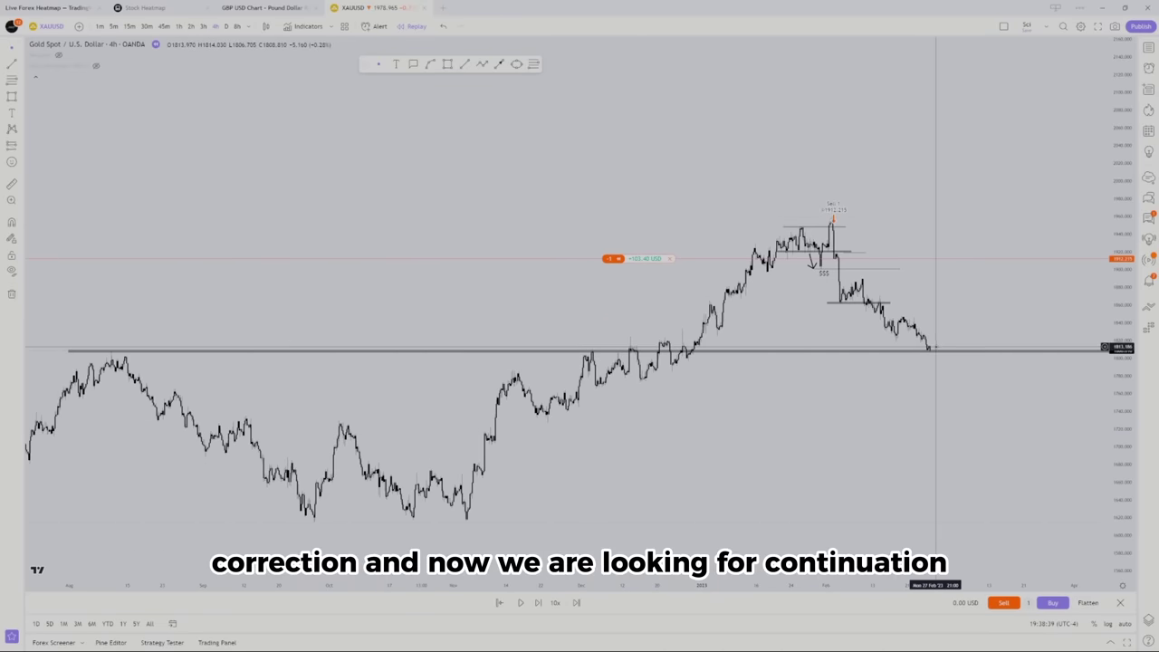
pyautogui.scroll(3, 902, 416)
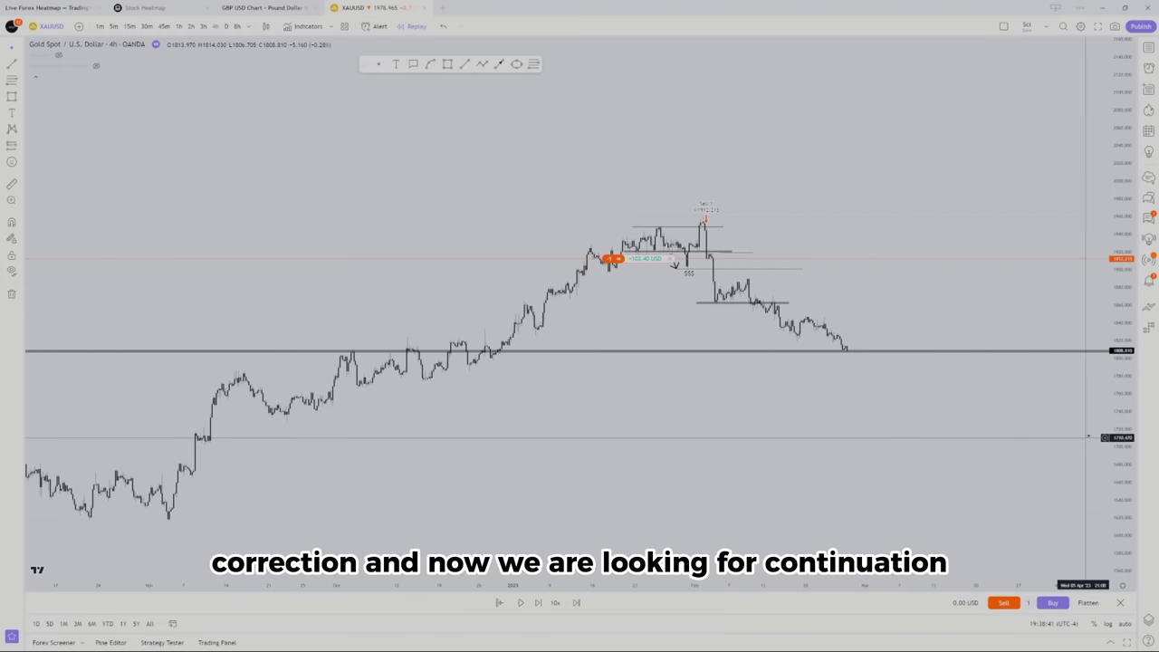
pyautogui.moveTo(1120, 449); pyautogui.dragTo(1092, 298)
pyautogui.scroll(1, 662, 323)
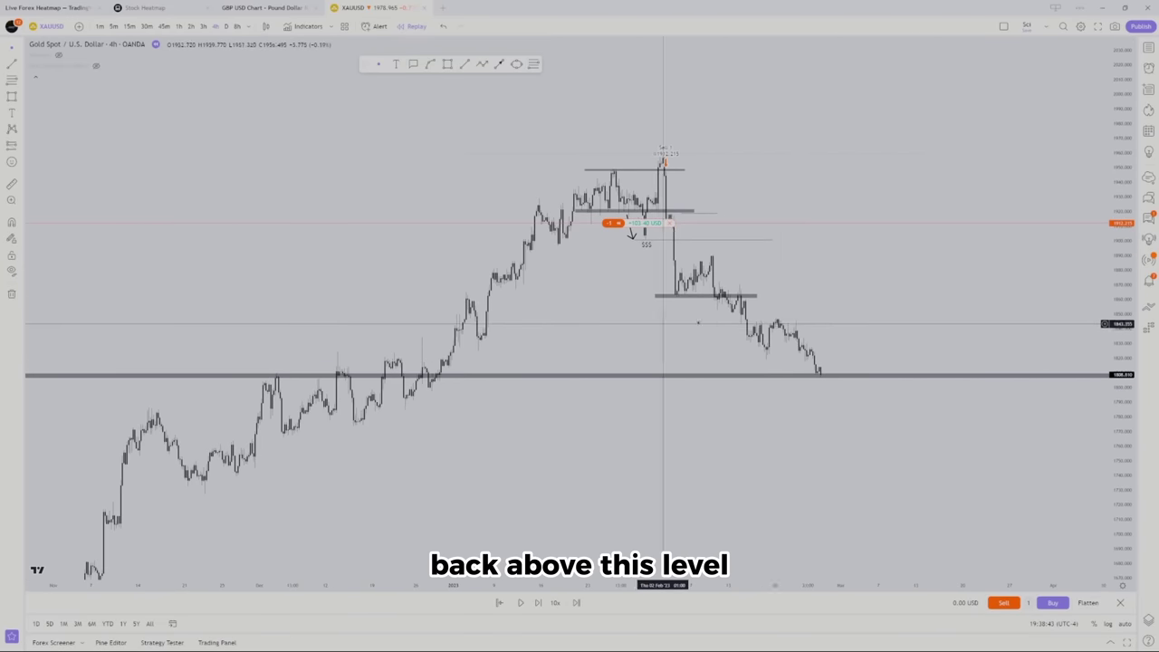
pyautogui.moveTo(854, 314); pyautogui.dragTo(678, 331)
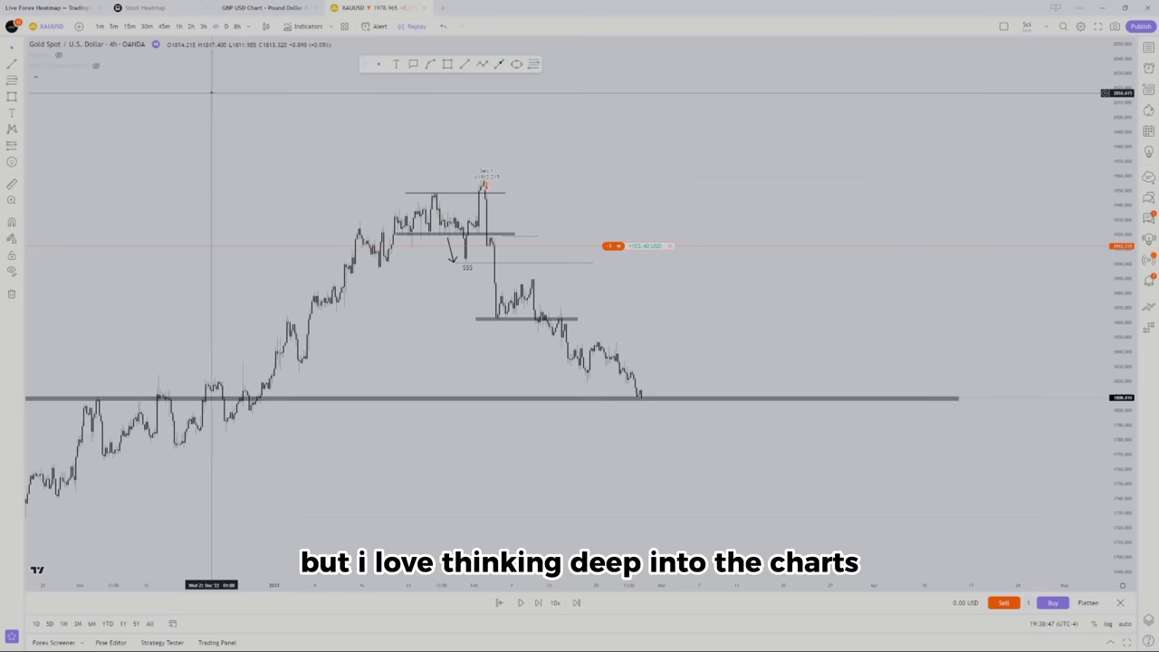
pyautogui.scroll(-3, 407, 246)
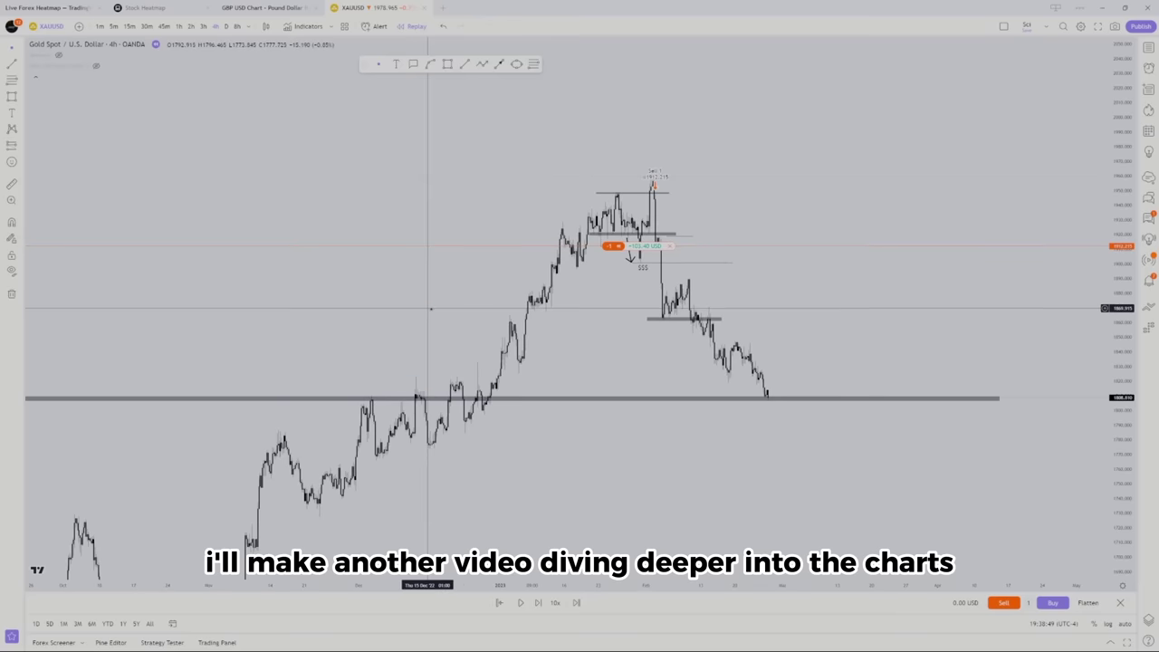
pyautogui.scroll(2, 434, 304)
pyautogui.moveTo(279, 298); pyautogui.dragTo(780, 193)
# Switch the gold chart to the 8h timeframe and reset the chart view
pyautogui.click(236, 26)
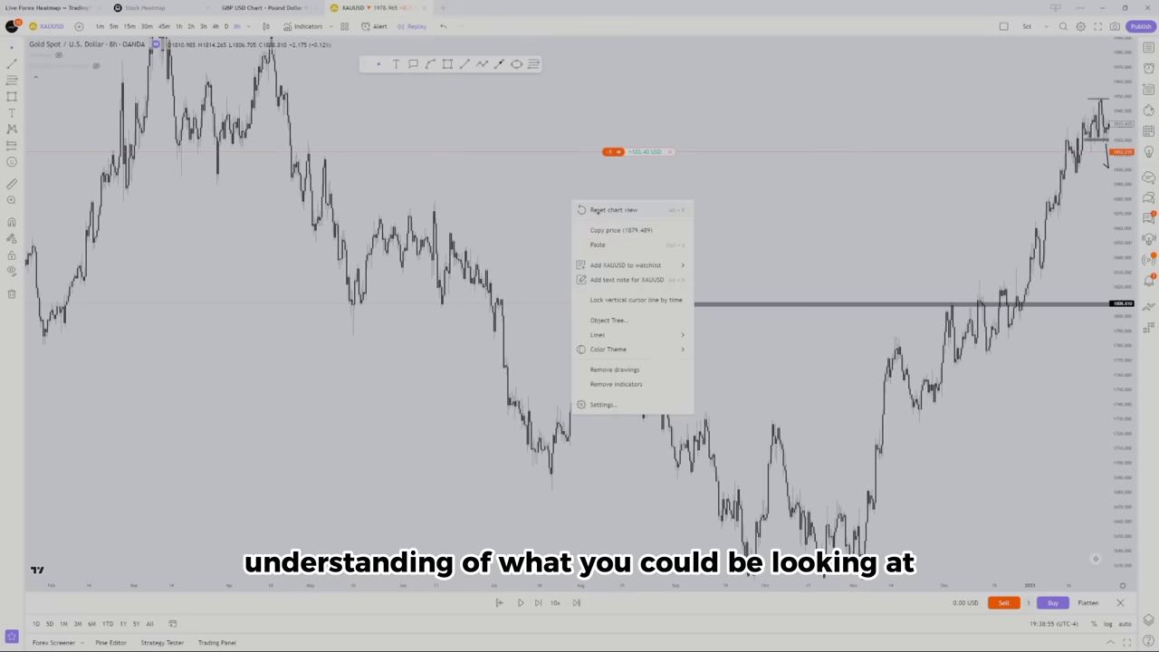
pyautogui.click(598, 210)
pyautogui.scroll(3, 544, 281)
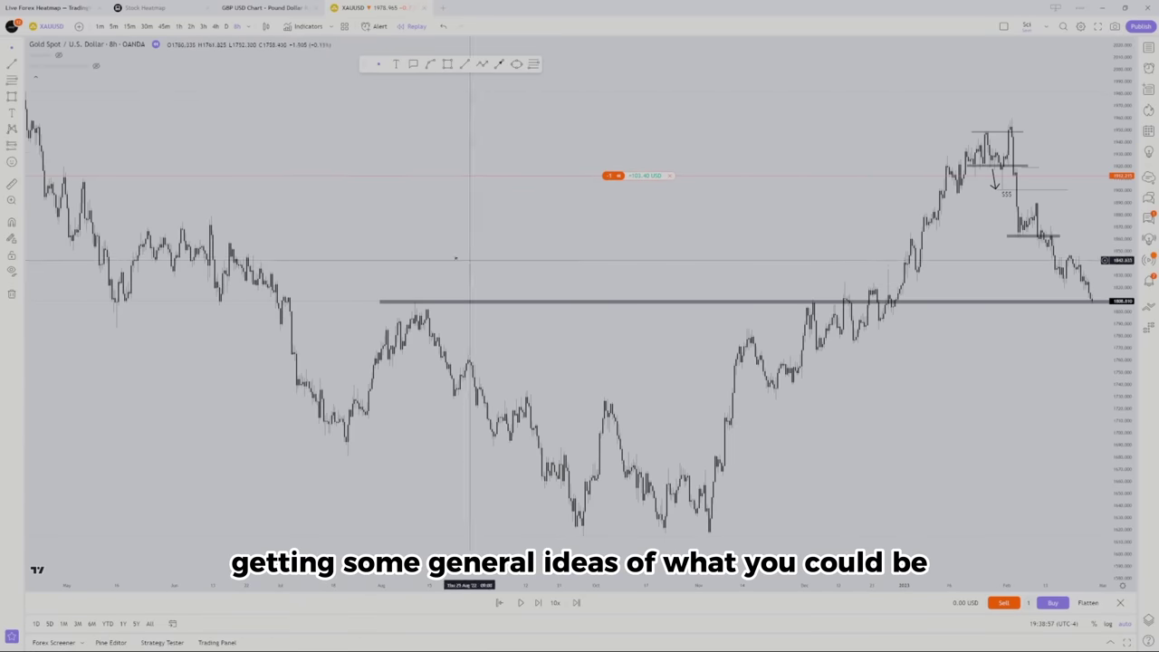
# Examine the long-term structure on the 8h chart from 2021 to the return of price to the August 2022 zone
pyautogui.scroll(-4, 398, 251)
pyautogui.scroll(3, 365, 281)
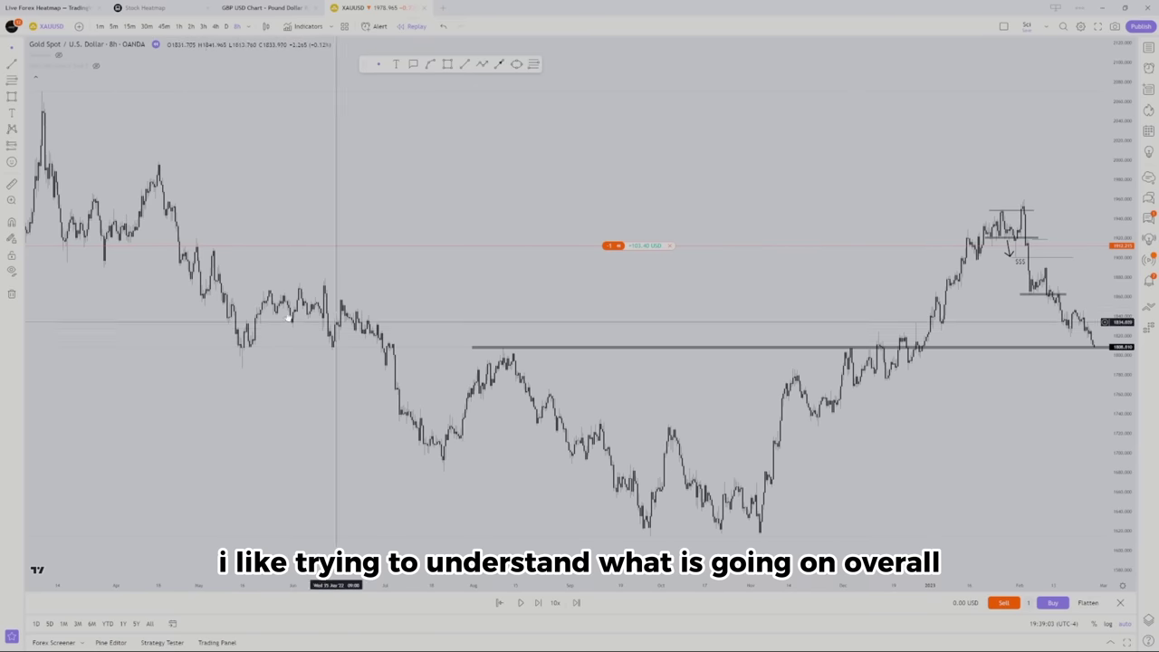
pyautogui.moveTo(920, 413); pyautogui.dragTo(823, 423)
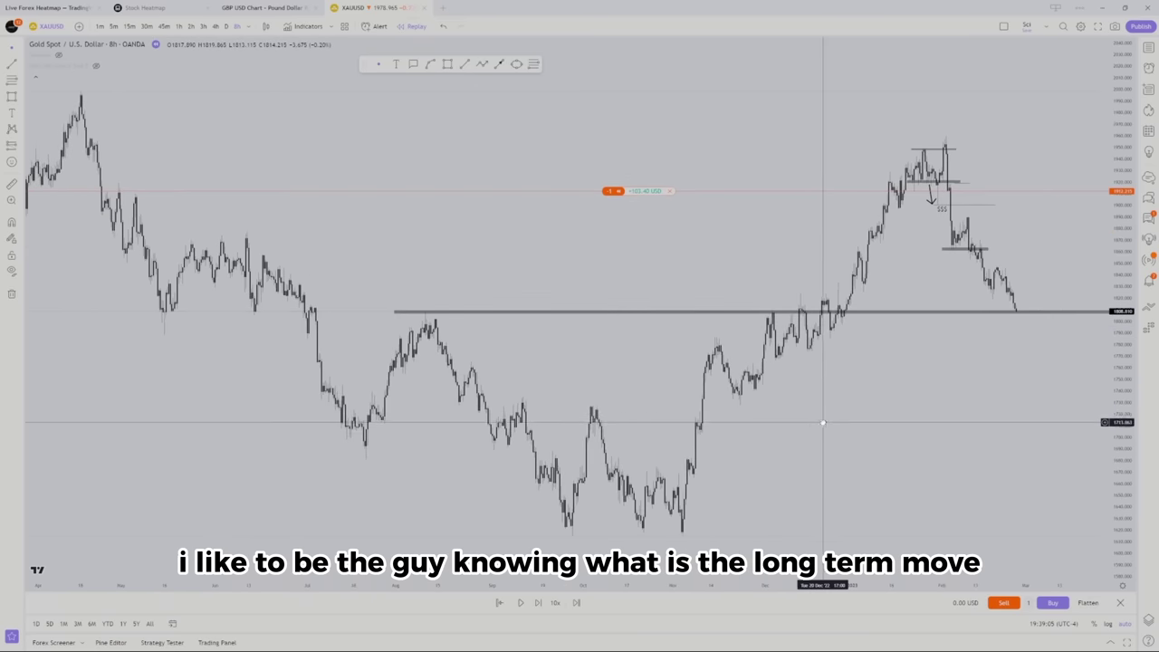
pyautogui.scroll(-2, 280, 269)
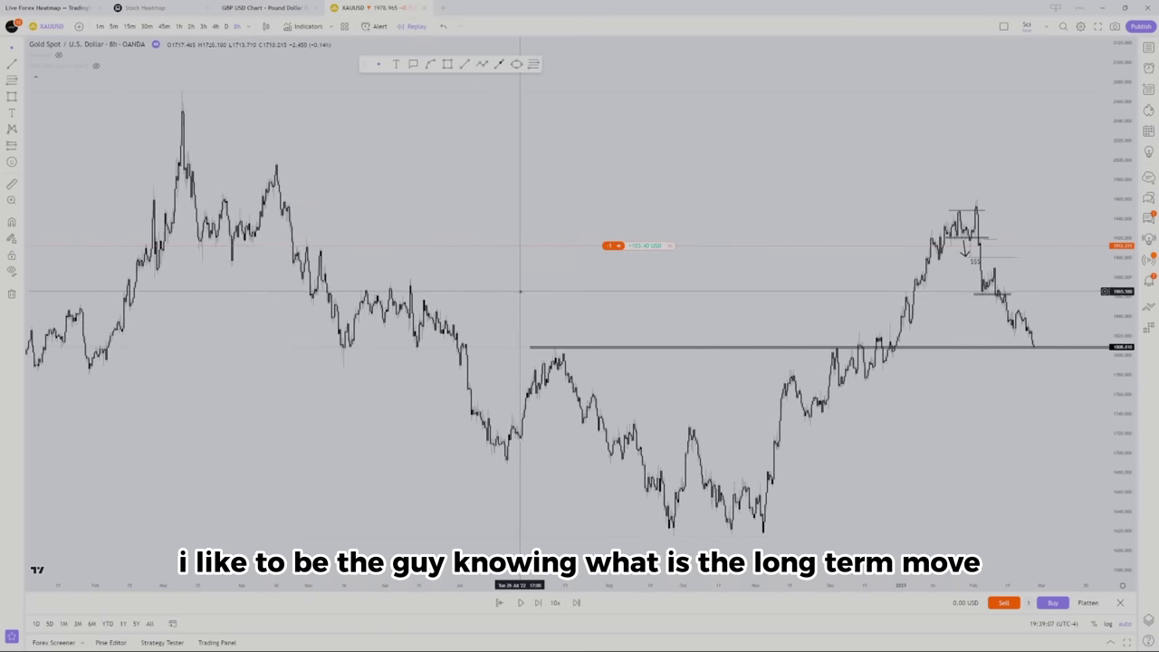
pyautogui.scroll(-3, 520, 292)
pyautogui.scroll(-1, 621, 387)
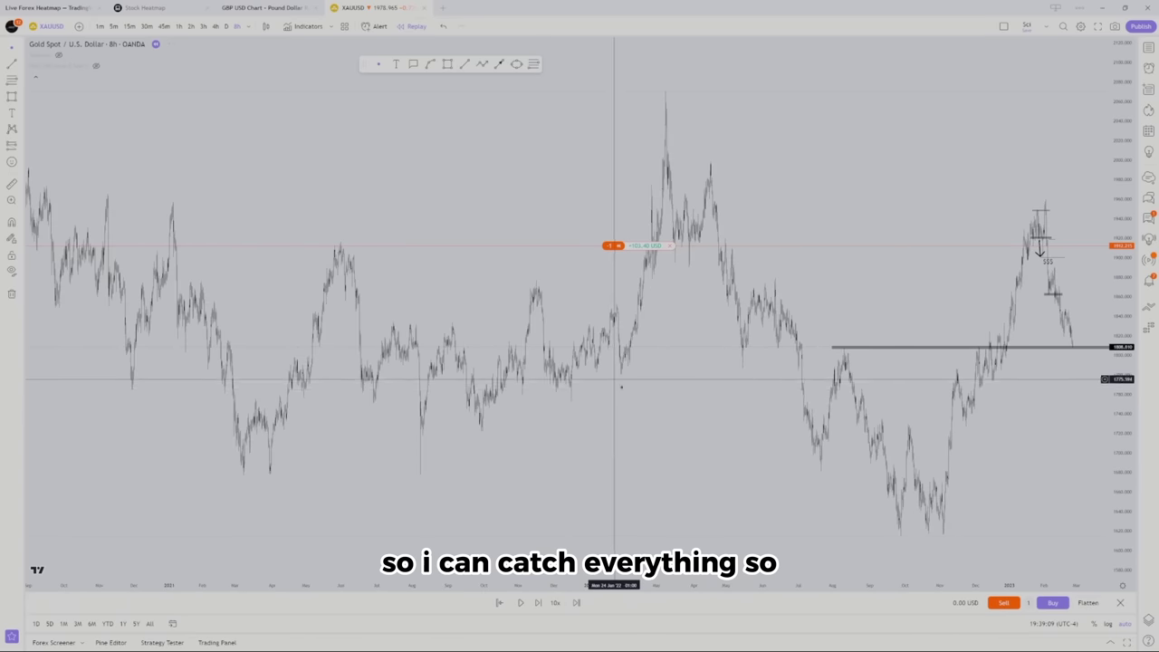
pyautogui.scroll(5, 621, 386)
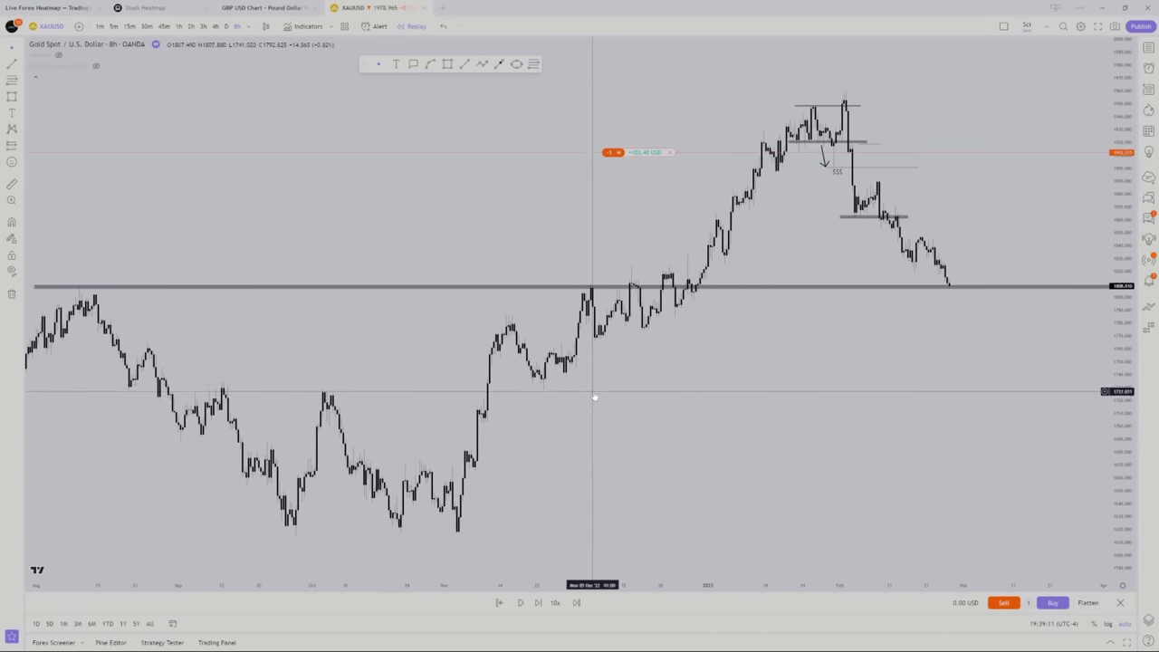
pyautogui.scroll(5, 786, 362)
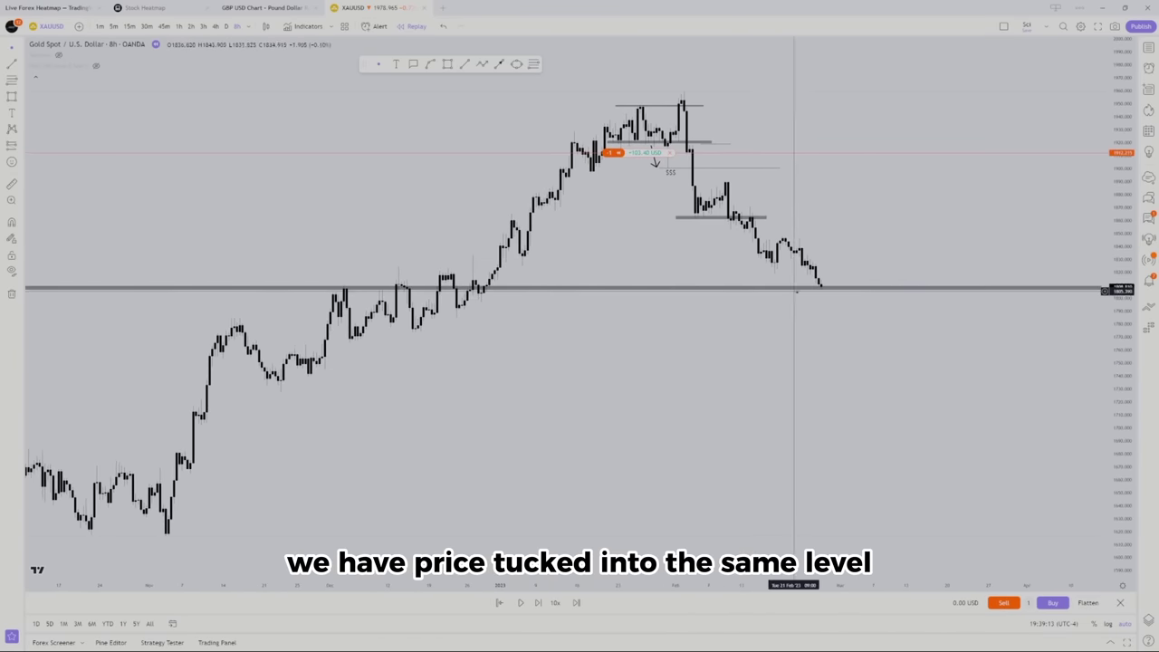
pyautogui.scroll(-4, 835, 290)
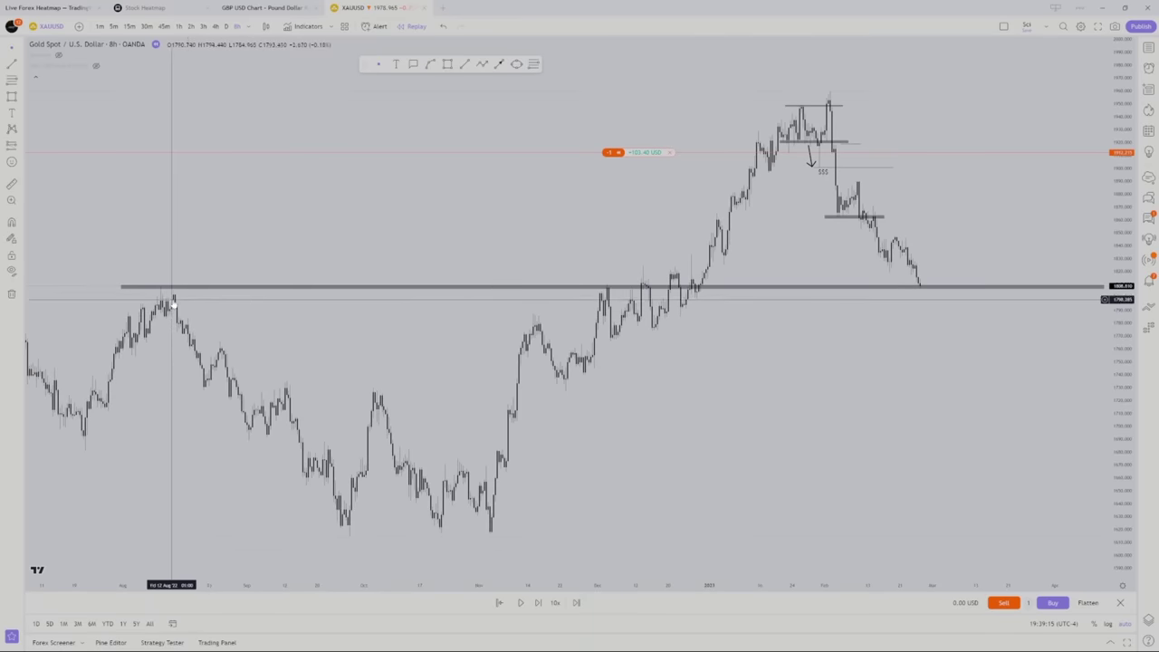
# Switch the chart back to 4h and examine the February 2023 decline into the August 2022 zone
pyautogui.click(214, 26)
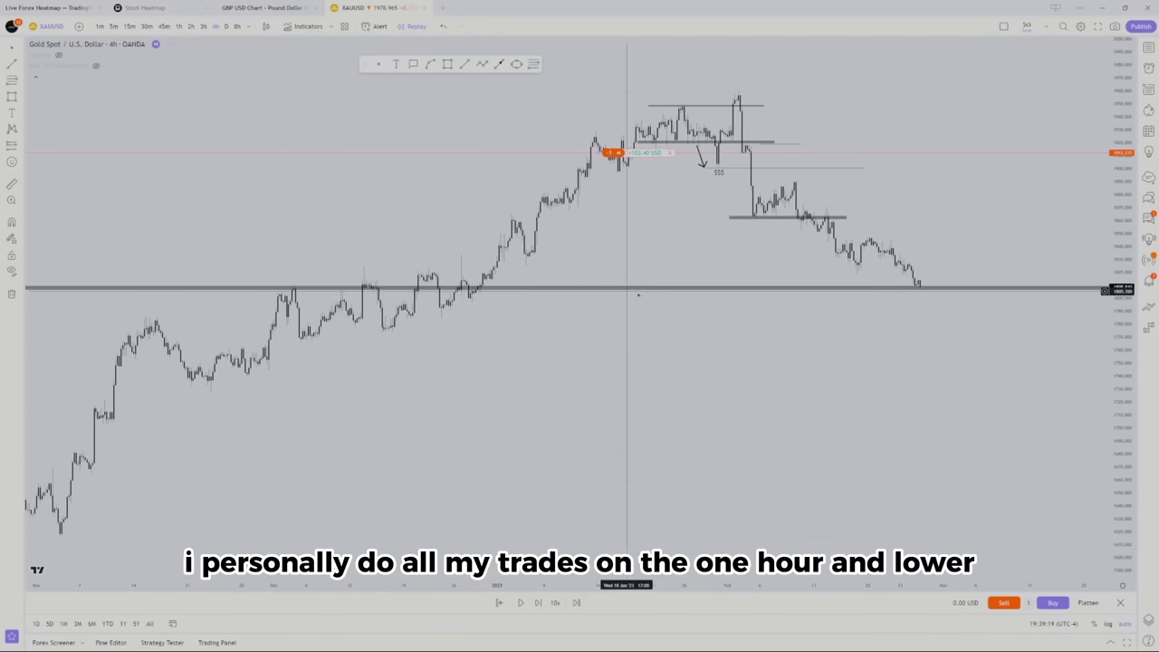
pyautogui.scroll(3, 639, 346)
pyautogui.scroll(3, 640, 347)
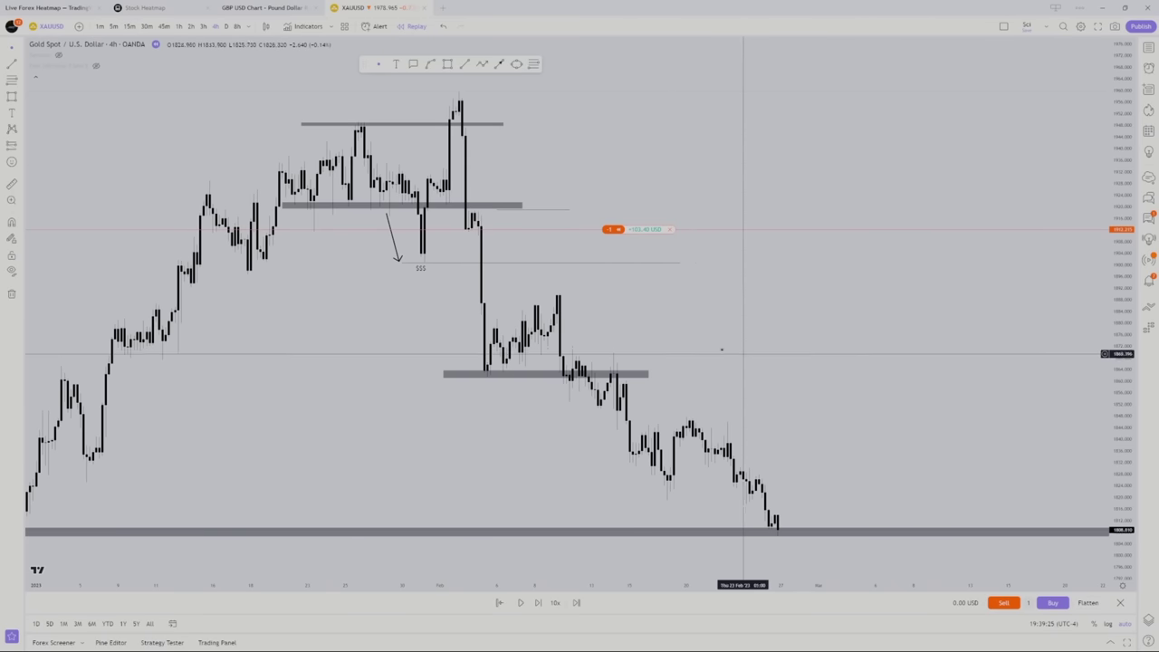
pyautogui.scroll(-2, 634, 354)
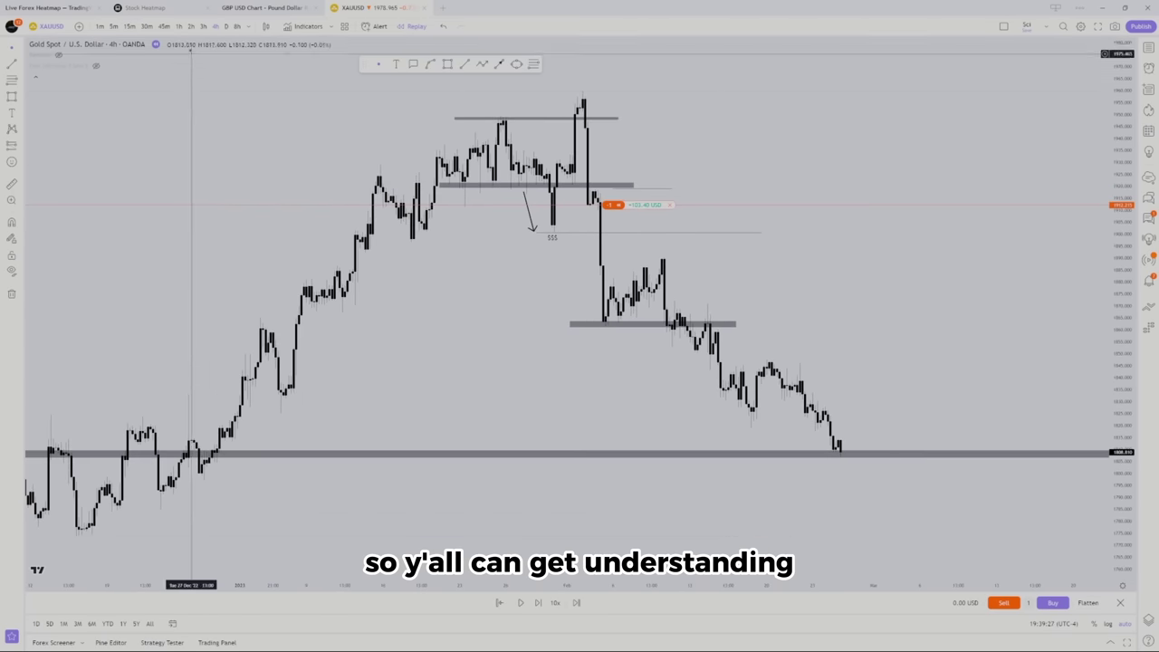
# Switch the chart to 1h and examine the early-February top and the following drop in finer detail
pyautogui.click(179, 26)
pyautogui.scroll(-3, 628, 199)
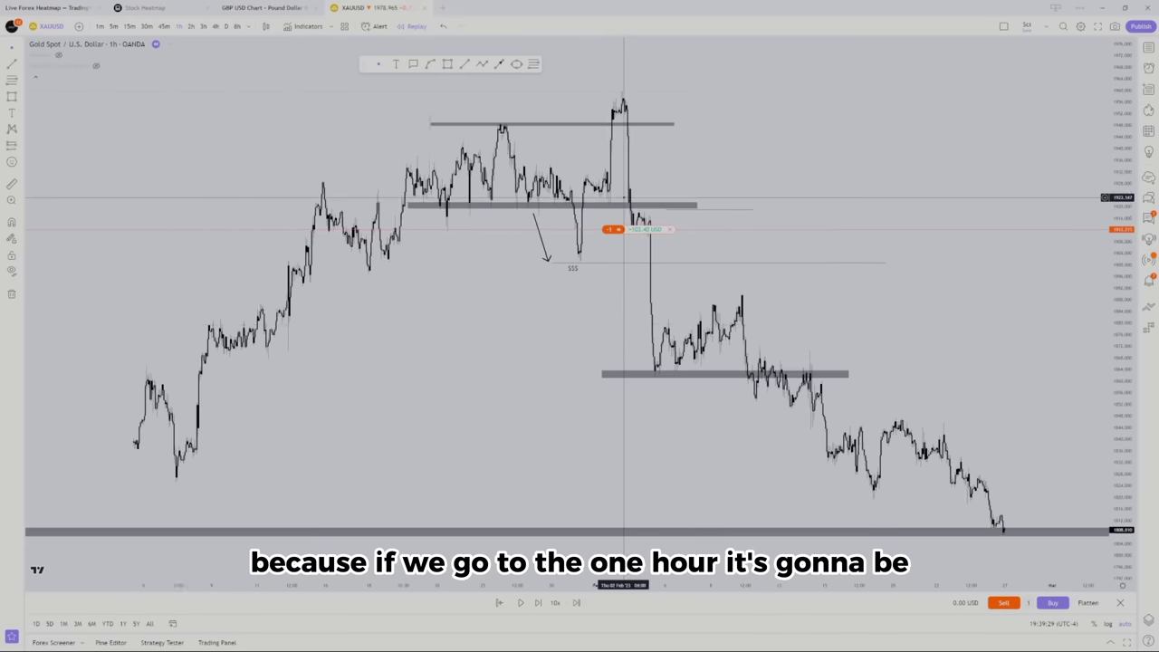
pyautogui.scroll(2, 556, 380)
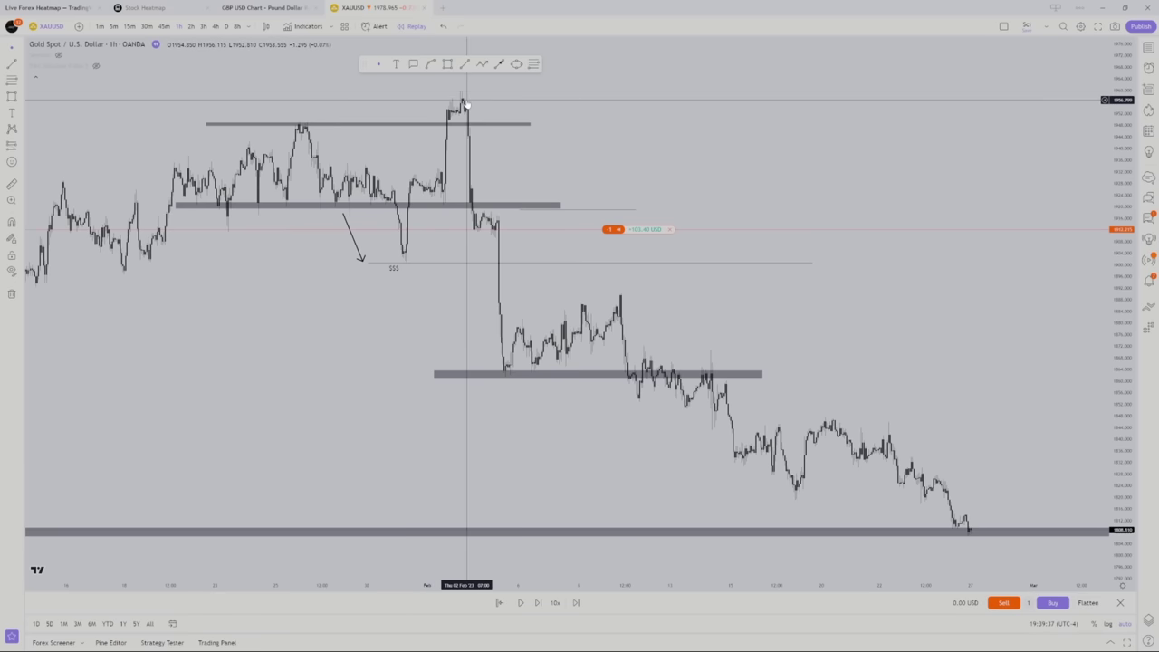
pyautogui.moveTo(849, 335); pyautogui.dragTo(829, 334)
# Return the chart to 4h and review the marked reversal levels down to the latest candle
pyautogui.click(214, 26)
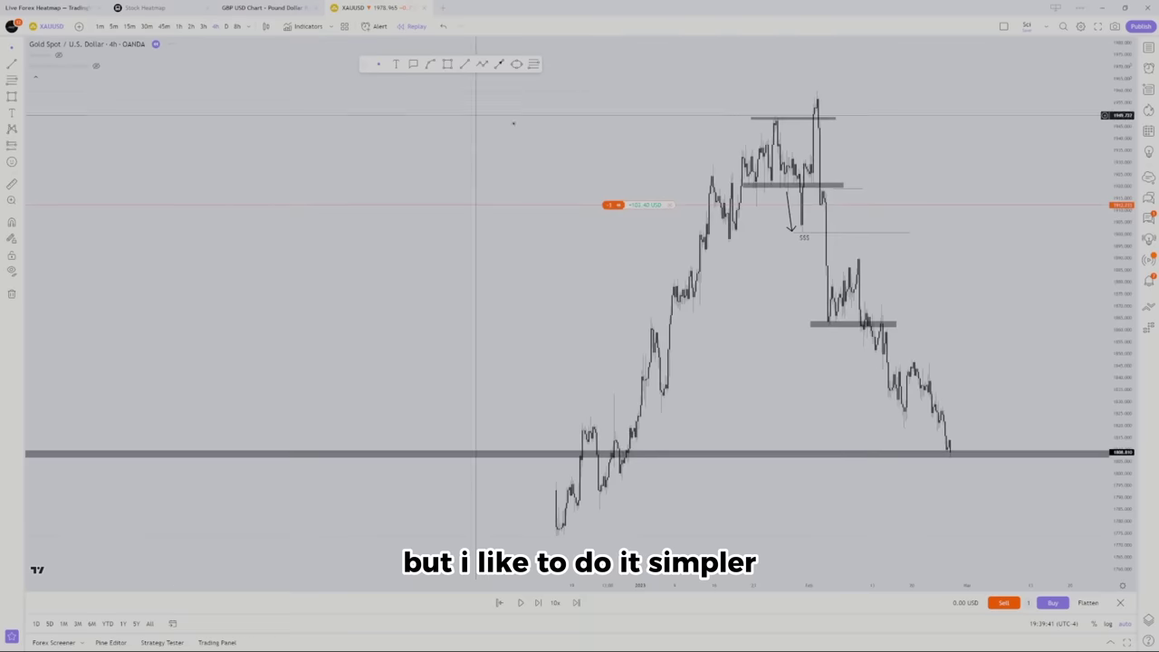
pyautogui.scroll(6, 543, 204)
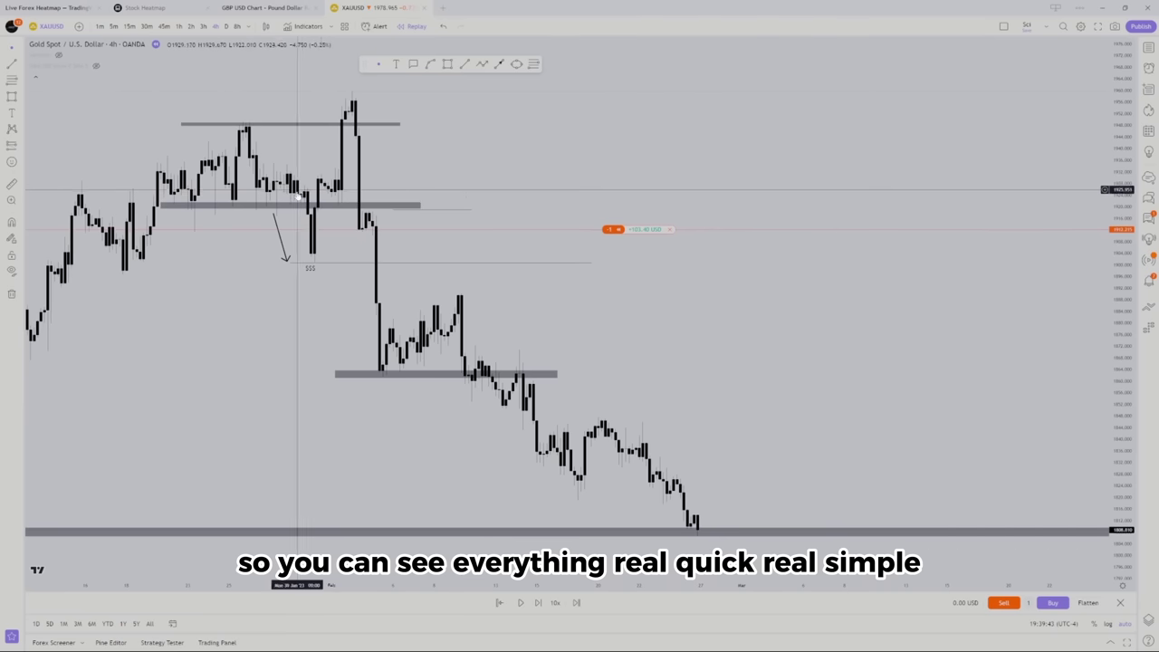
pyautogui.scroll(-2, 707, 360)
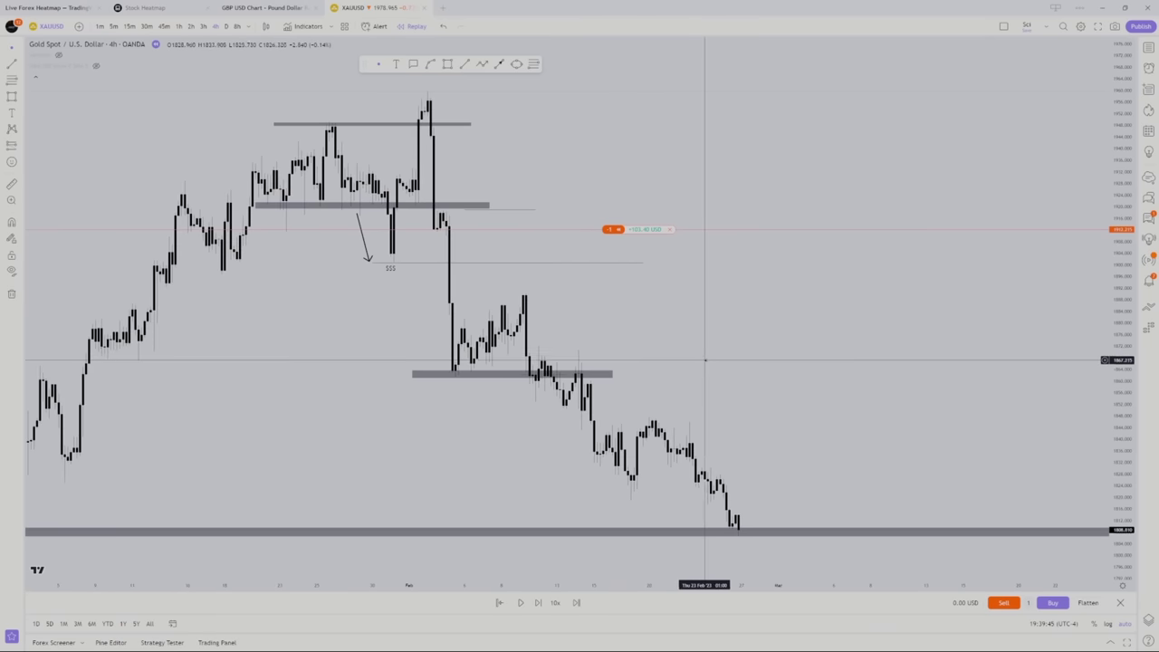
pyautogui.scroll(1, 545, 574)
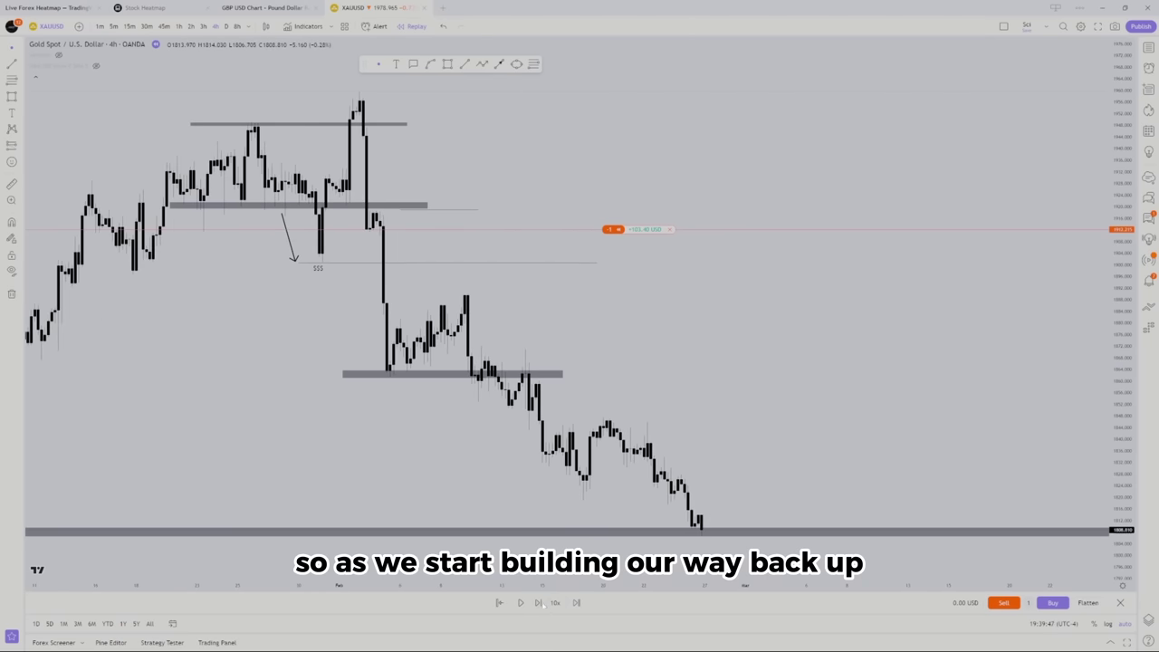
# Advance the replay candle by candle until price bounces off the August 2022 zone at the start of March 2023
pyautogui.click(538, 603)
pyautogui.click(538, 603)
pyautogui.click(538, 603)
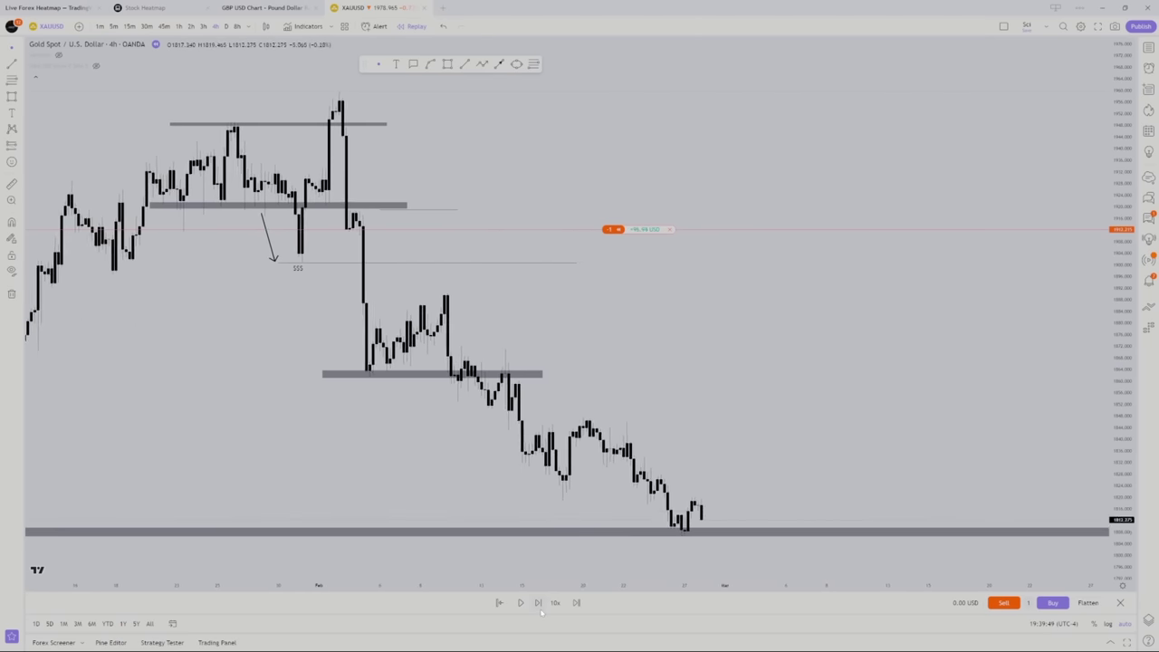
pyautogui.click(538, 603)
pyautogui.click(538, 604)
pyautogui.click(538, 603)
pyautogui.click(538, 604)
pyautogui.click(538, 603)
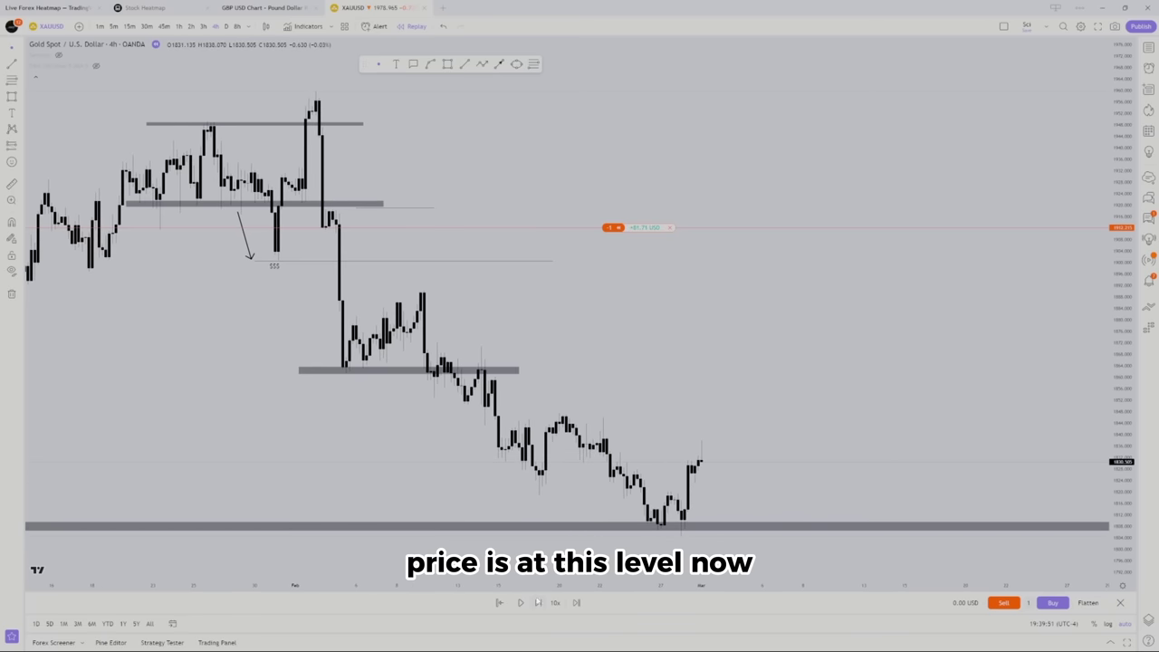
# Switch the chart to 1h and bring the February 2023 downtrend and its bounce off the August 2022 zone into view
pyautogui.scroll(2, 345, 360)
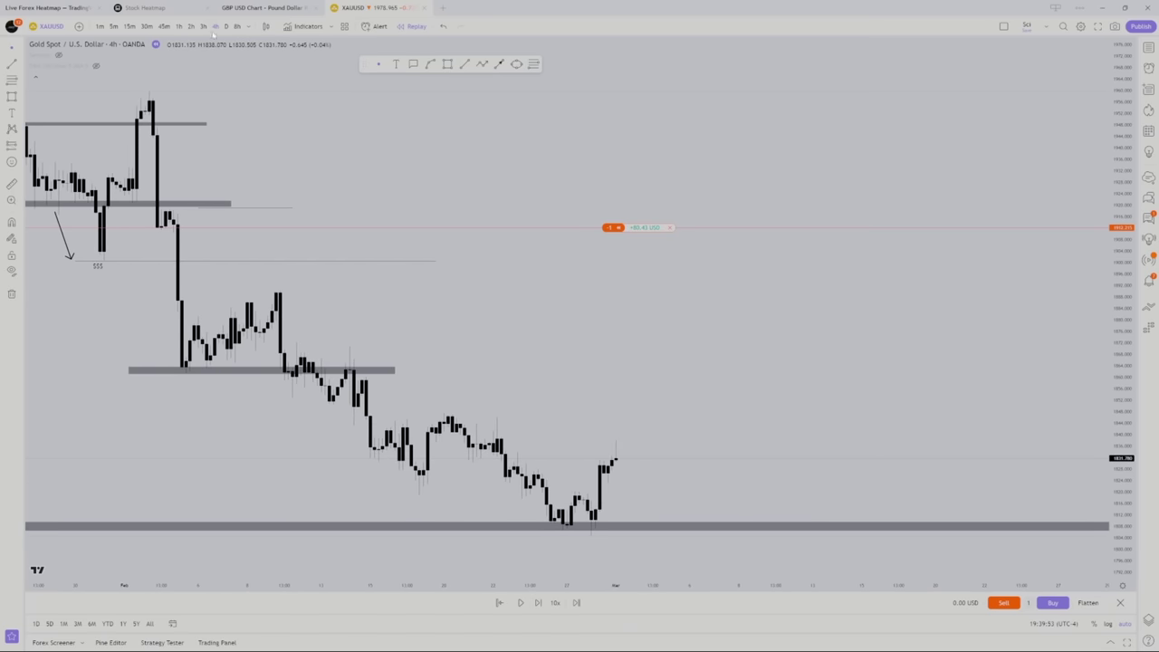
pyautogui.click(178, 26)
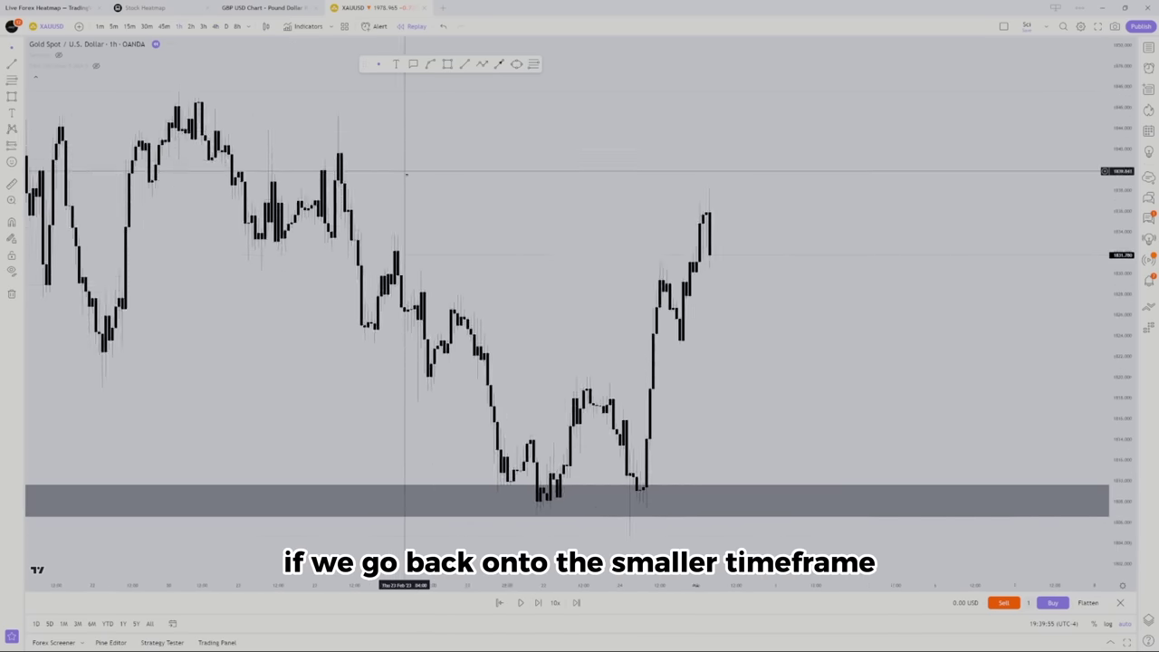
pyautogui.scroll(-4, 478, 207)
pyautogui.moveTo(784, 325); pyautogui.dragTo(716, 323)
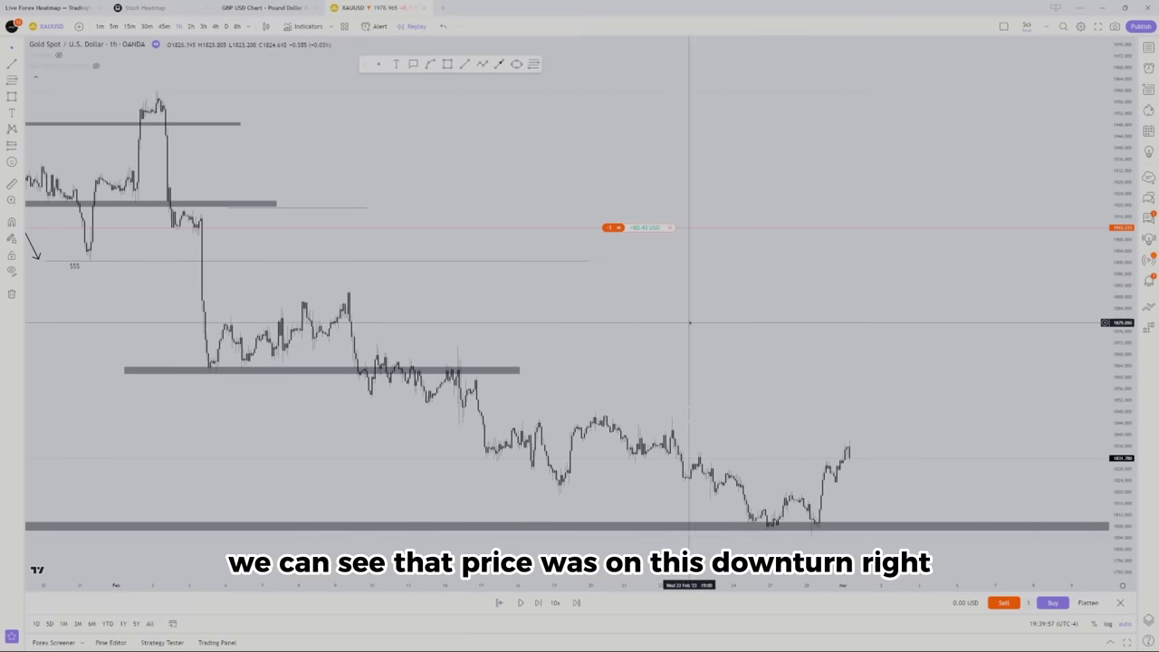
pyautogui.click(464, 64)
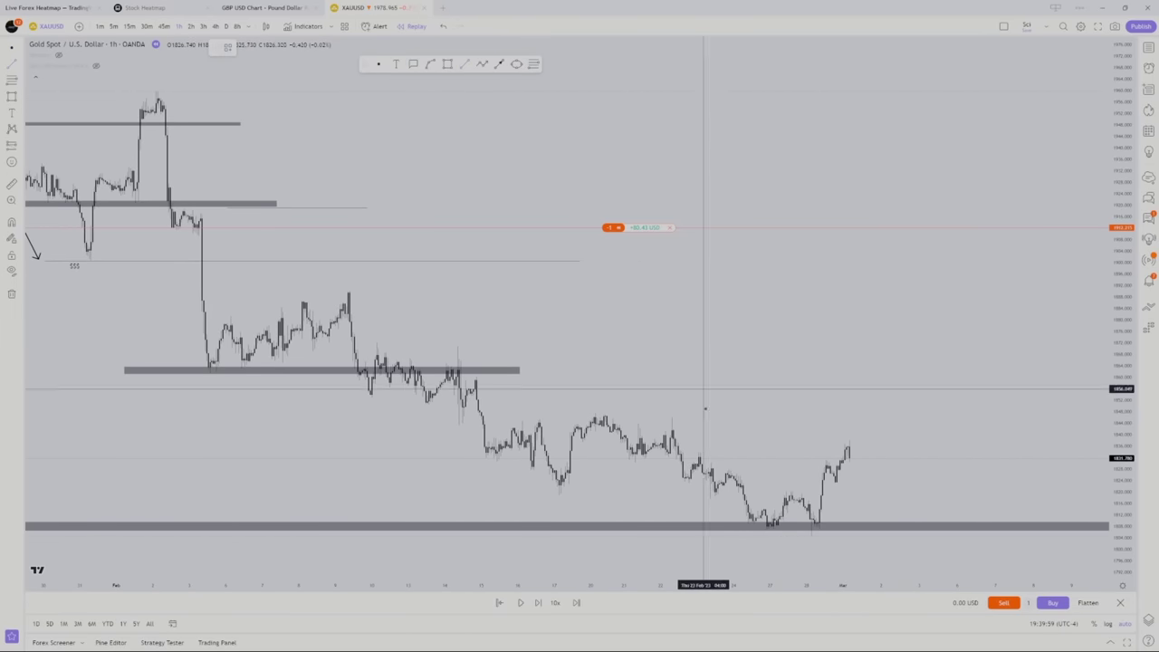
pyautogui.click(446, 359)
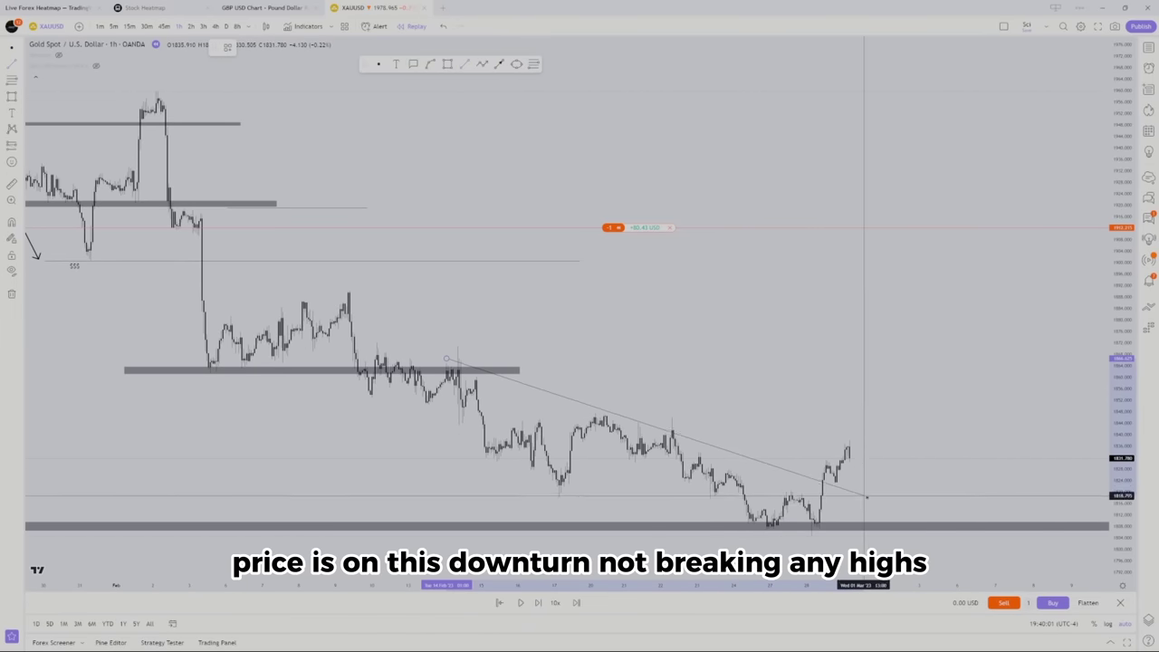
pyautogui.press('Escape')
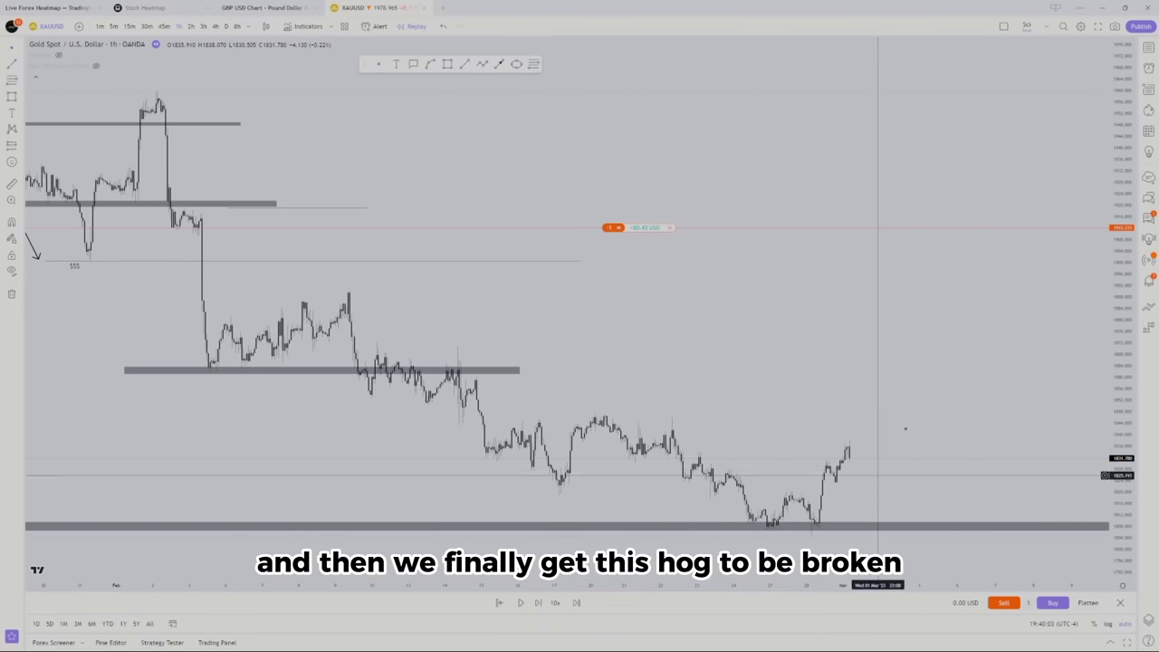
# Draw a thin rectangle from 27 February to 7 March 2023 along the broken high between the two late-February lows
pyautogui.scroll(5, 567, 329)
pyautogui.scroll(-3, 842, 391)
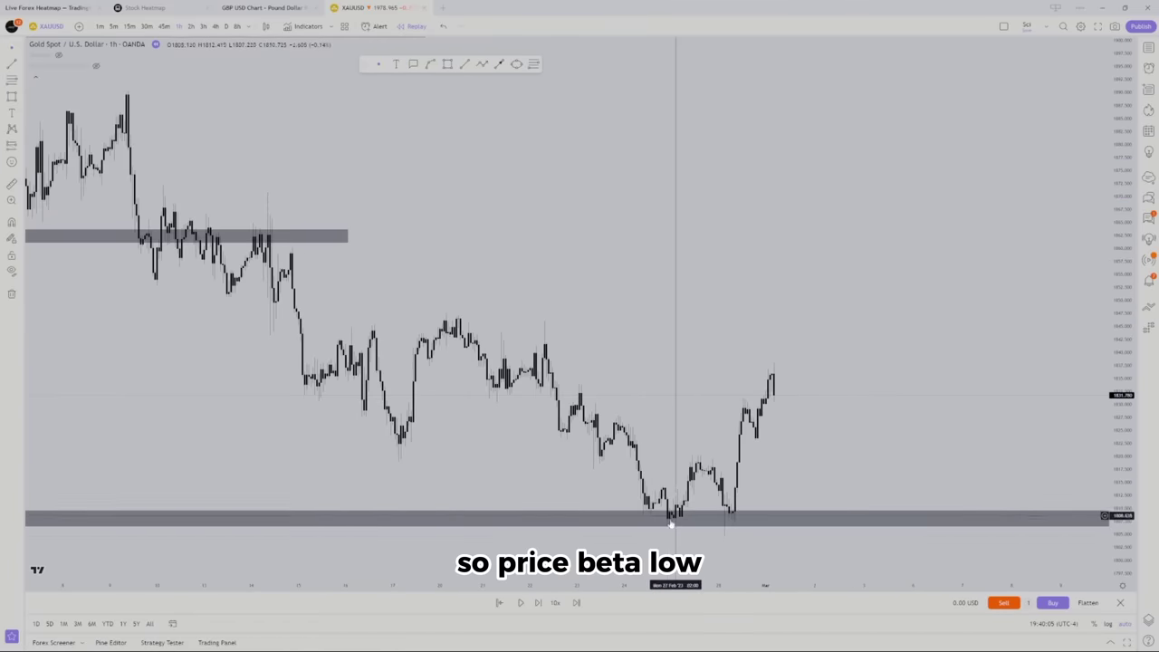
pyautogui.click(678, 462)
pyautogui.moveTo(979, 464); pyautogui.dragTo(994, 460)
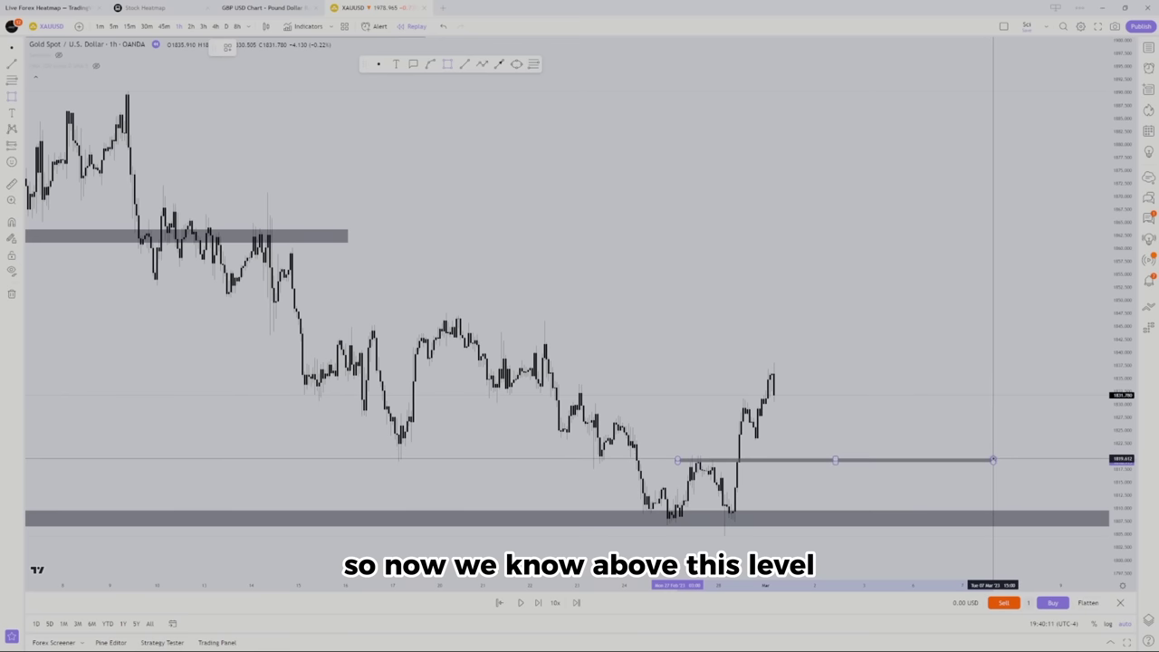
pyautogui.click(781, 412)
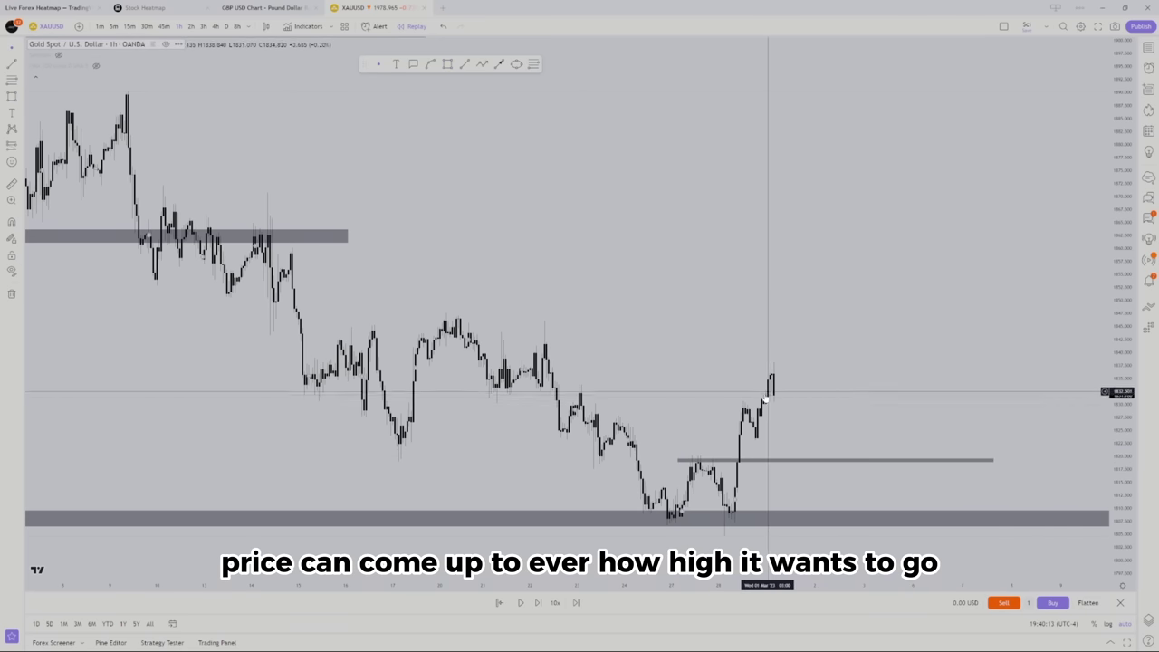
# Advance the replay candle by candle until price climbs back to the 20 February 2023 high
pyautogui.click(539, 603)
pyautogui.click(539, 603)
pyautogui.click(539, 603)
pyautogui.click(539, 603)
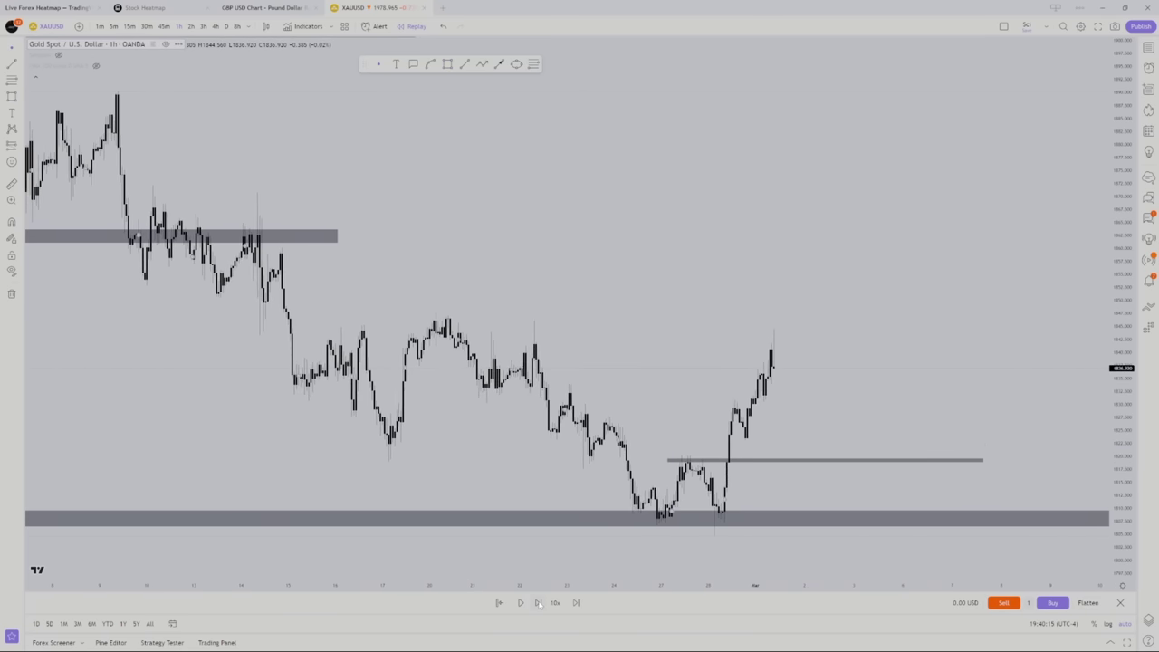
pyautogui.click(539, 603)
pyautogui.click(538, 603)
pyautogui.click(539, 603)
pyautogui.click(539, 603)
pyautogui.click(538, 604)
pyautogui.click(538, 603)
pyautogui.click(538, 603)
pyautogui.click(538, 604)
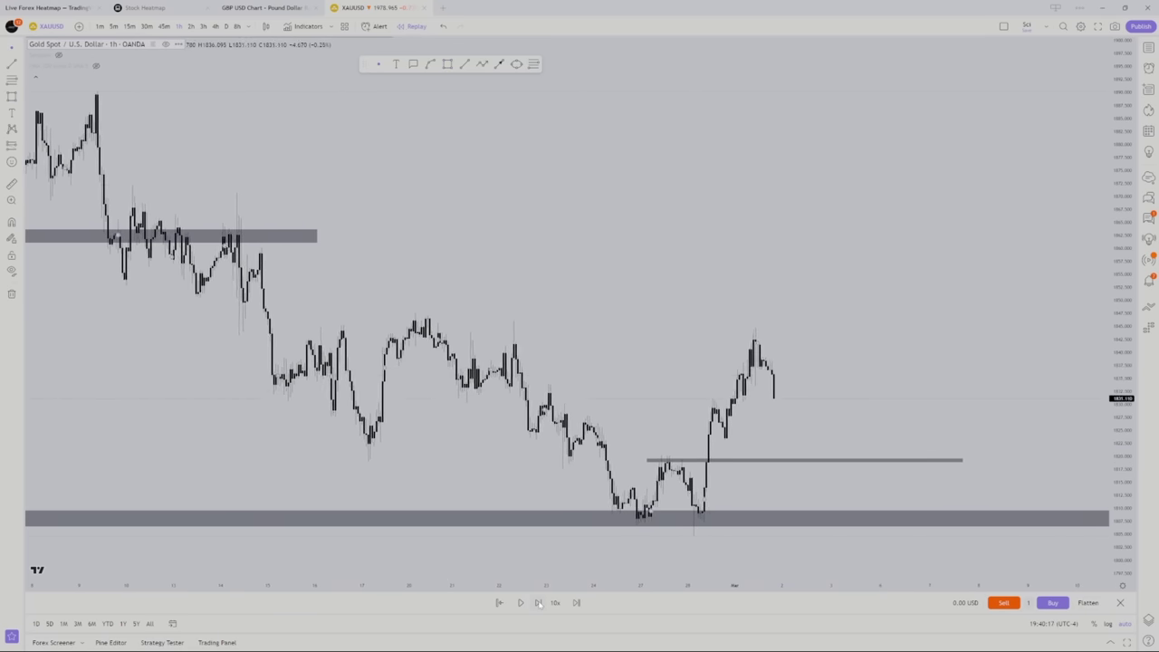
pyautogui.click(538, 603)
pyautogui.click(538, 603)
pyautogui.click(538, 603)
pyautogui.click(538, 603)
pyautogui.click(538, 603)
pyautogui.click(538, 603)
pyautogui.click(537, 603)
pyautogui.click(538, 603)
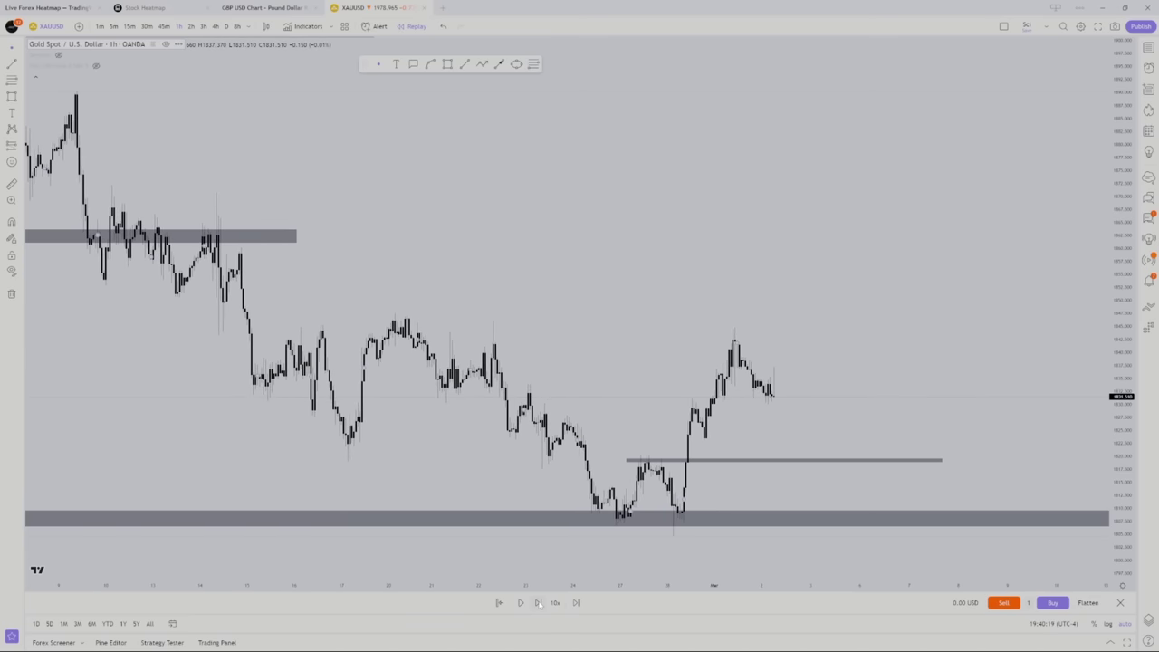
pyautogui.click(538, 604)
pyautogui.click(538, 603)
pyautogui.click(538, 603)
pyautogui.click(538, 603)
pyautogui.click(538, 604)
pyautogui.click(538, 603)
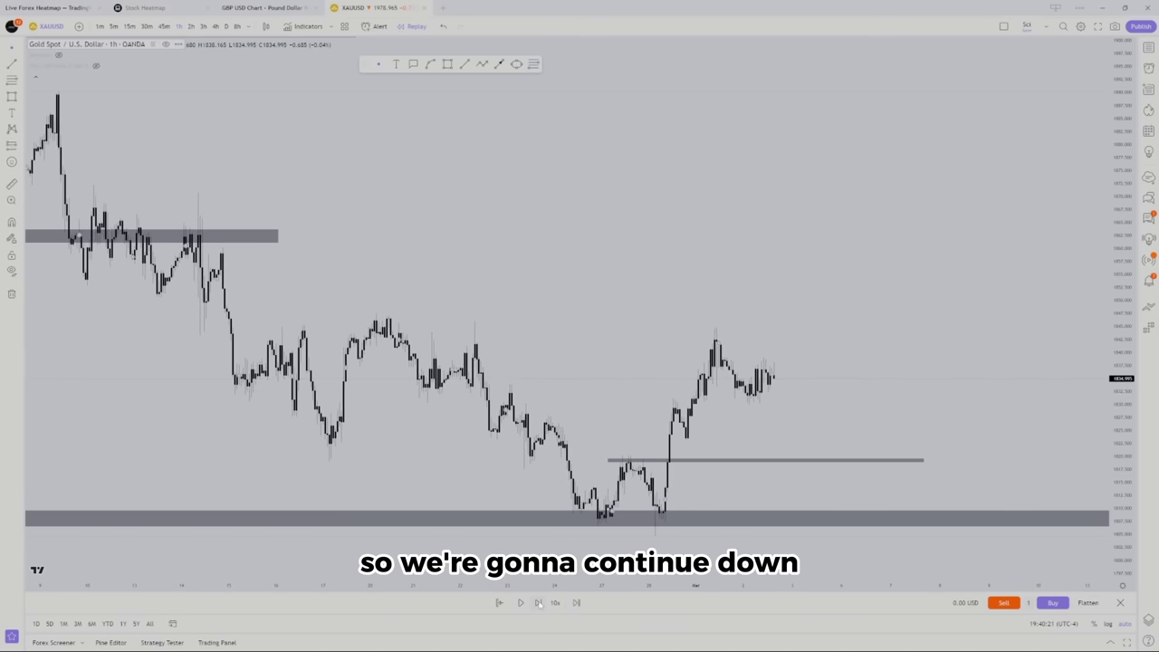
pyautogui.click(538, 603)
pyautogui.click(538, 603)
pyautogui.click(538, 603)
pyautogui.click(538, 603)
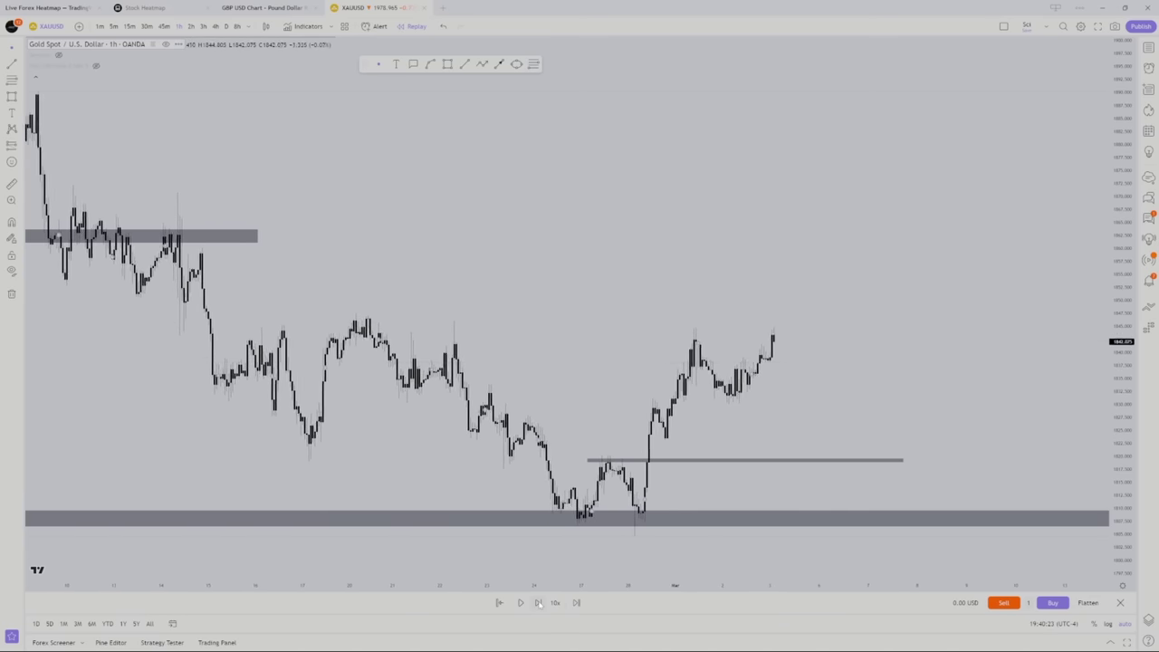
pyautogui.click(538, 603)
# Draw a thin rectangle along the 20 February high, from 17 February to 10 March 2023
pyautogui.scroll(1, 507, 368)
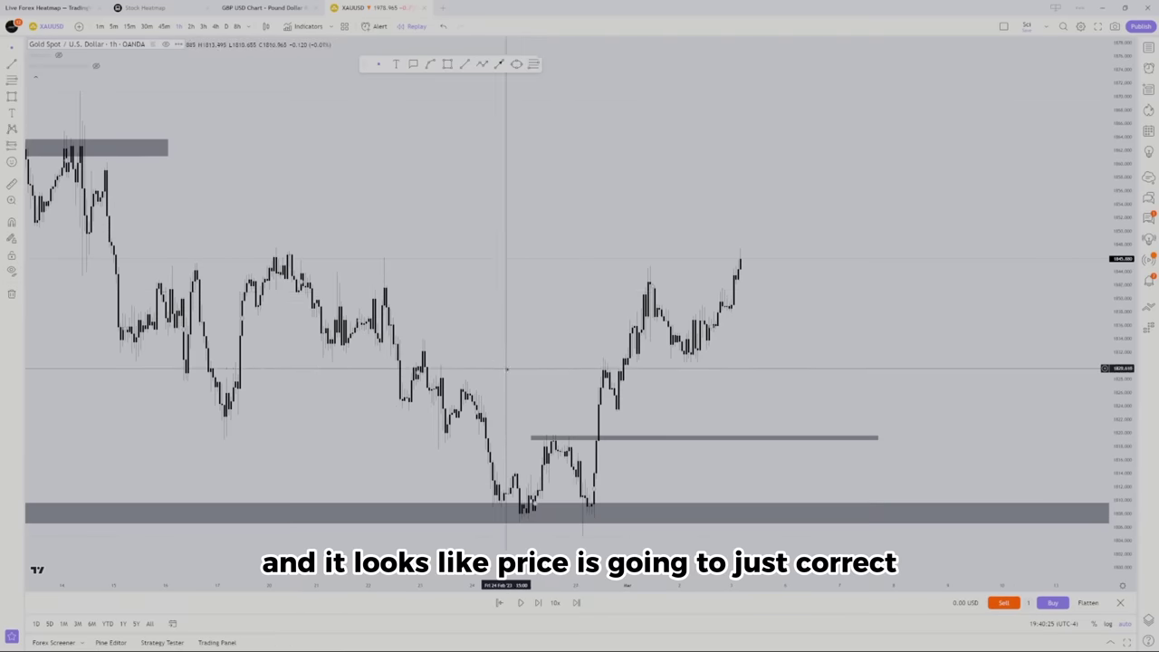
pyautogui.scroll(-2, 575, 317)
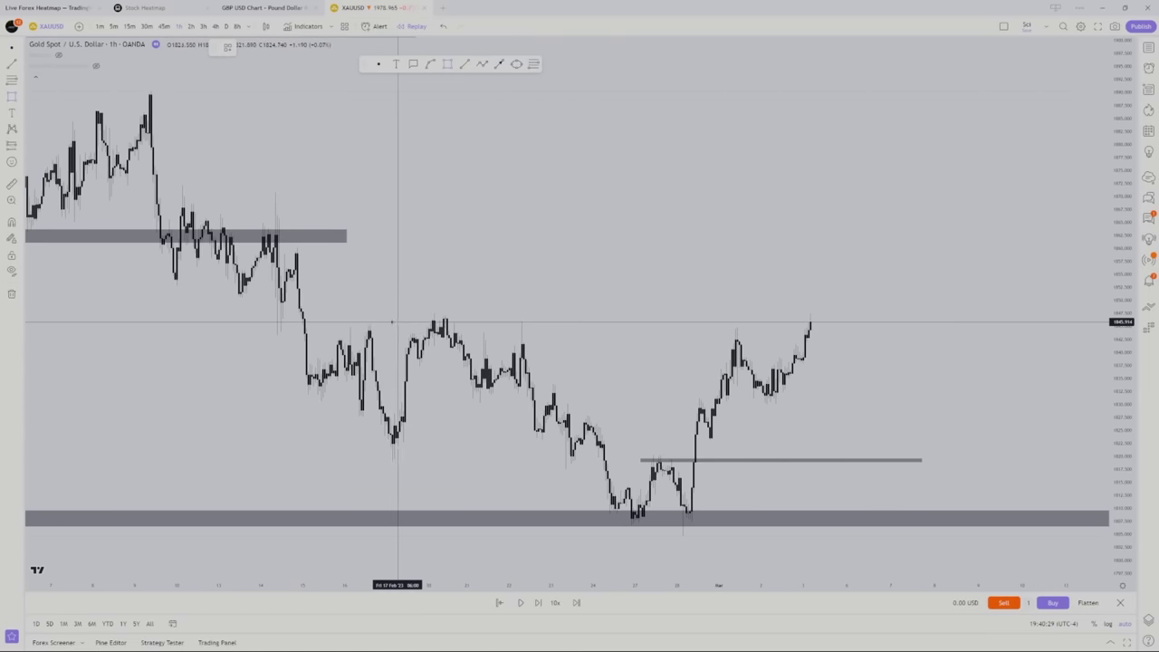
pyautogui.moveTo(392, 319)
pyautogui.mouseDown()
pyautogui.moveTo(556, 272)
pyautogui.moveTo(1026, 317)
pyautogui.mouseUp()
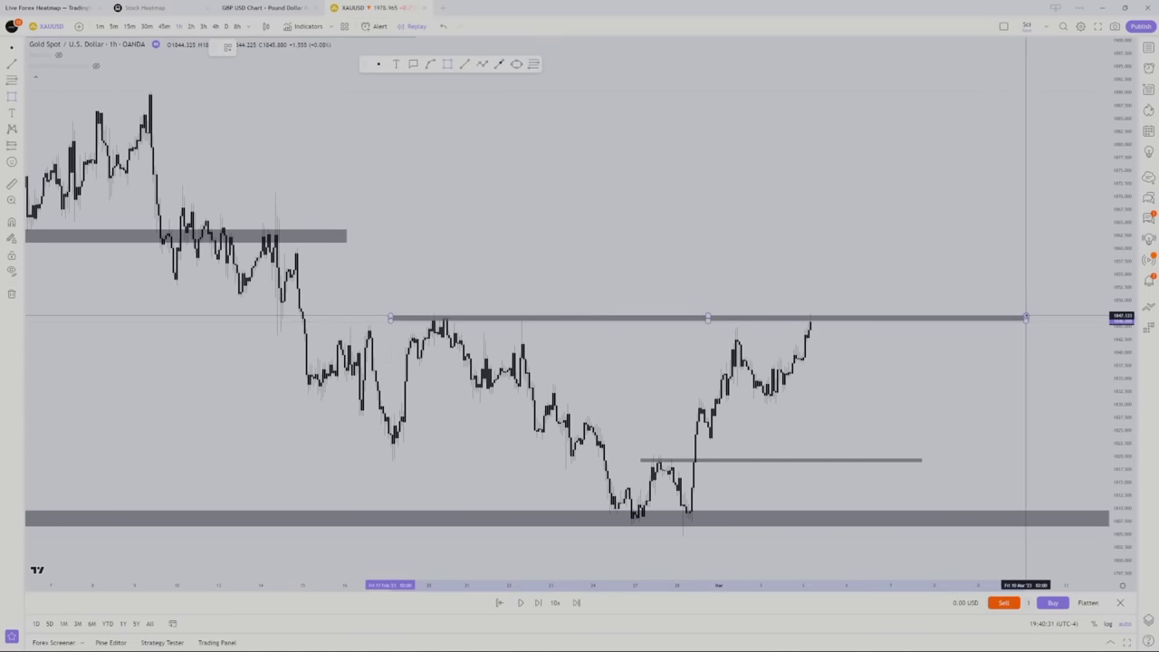
pyautogui.click(937, 272)
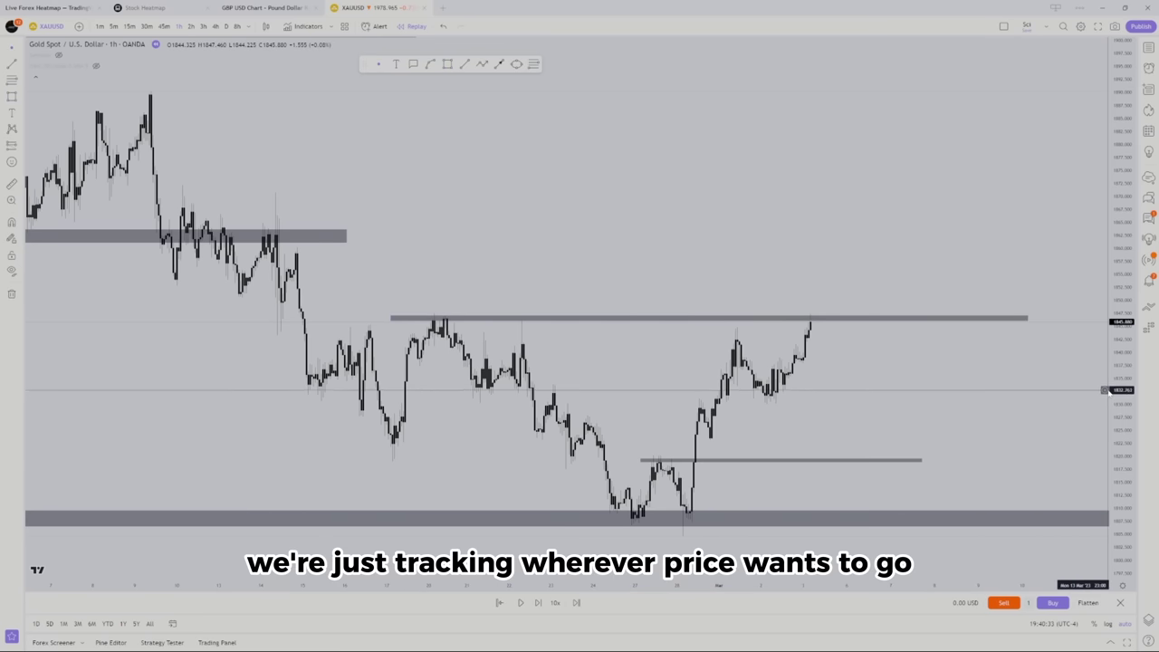
# Play the replay until price breaks above the 20 February high and returns to it, and pause there
pyautogui.moveTo(1135, 377); pyautogui.dragTo(1133, 422)
pyautogui.scroll(-3, 831, 390)
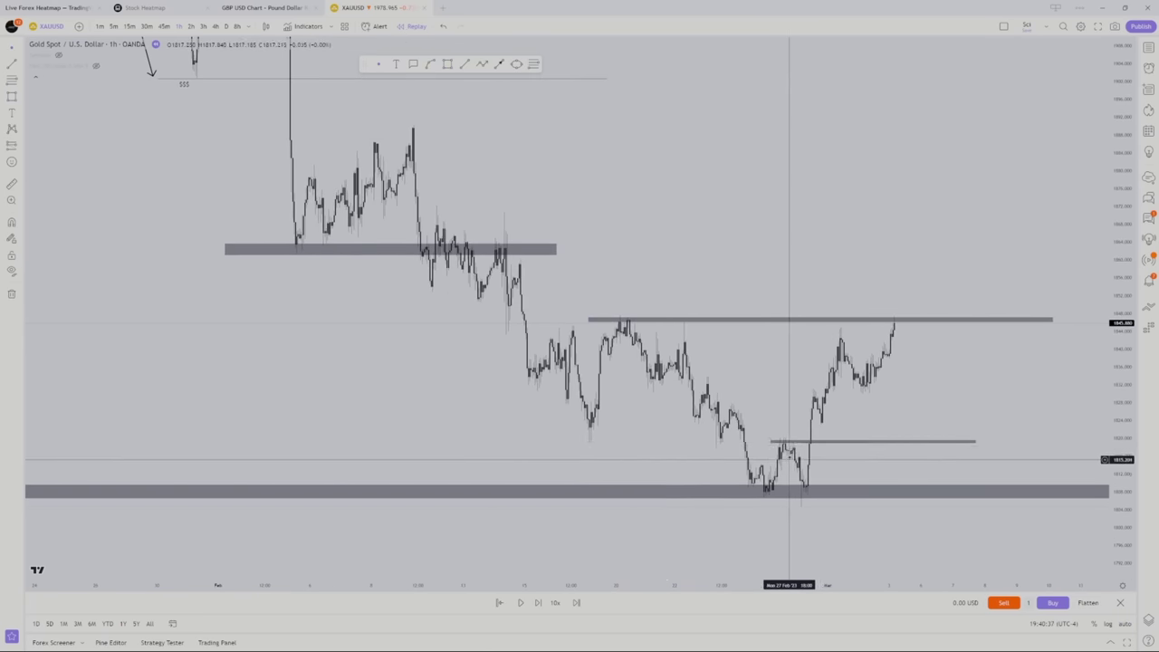
pyautogui.scroll(2, 808, 423)
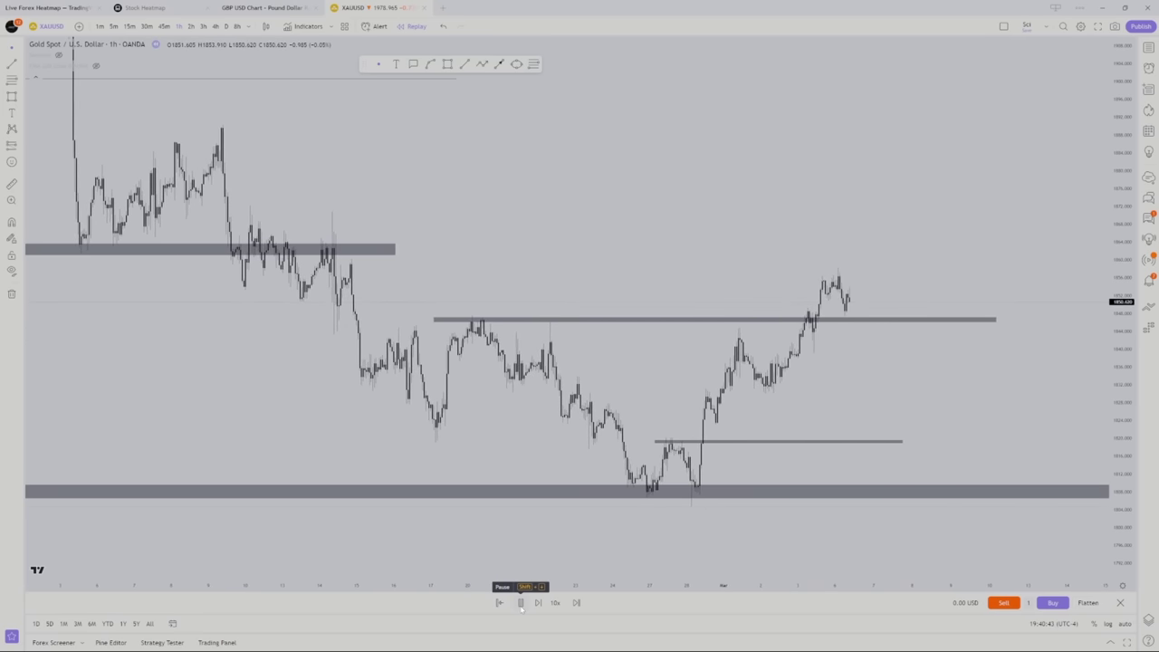
pyautogui.click(520, 604)
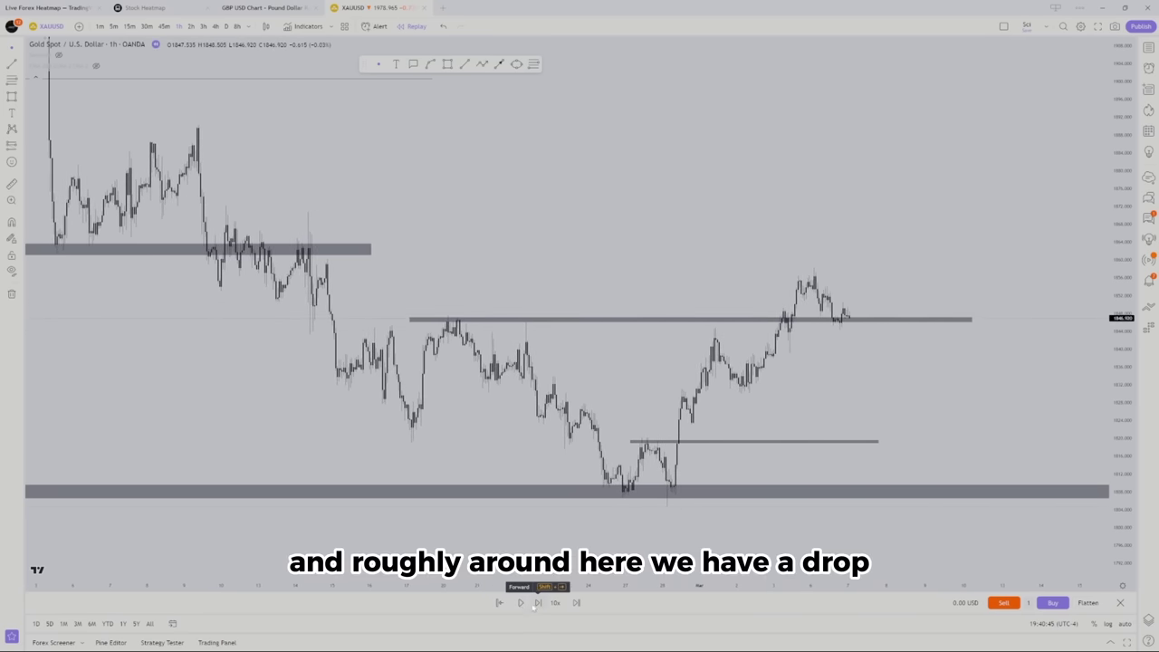
# Advance the replay candle by candle through the sharp March drop and the retest of the level above the August 2022 zone
pyautogui.click(538, 603)
pyautogui.click(538, 603)
pyautogui.click(538, 603)
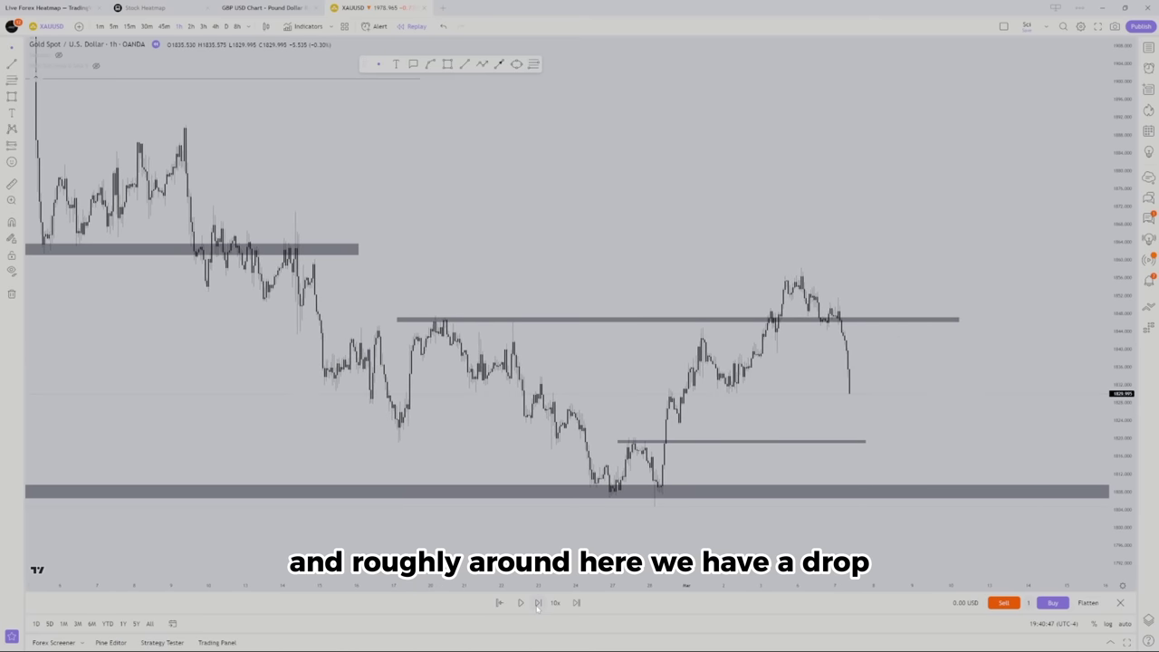
pyautogui.click(538, 603)
pyautogui.click(538, 603)
pyautogui.click(538, 604)
pyautogui.click(538, 603)
pyautogui.click(538, 603)
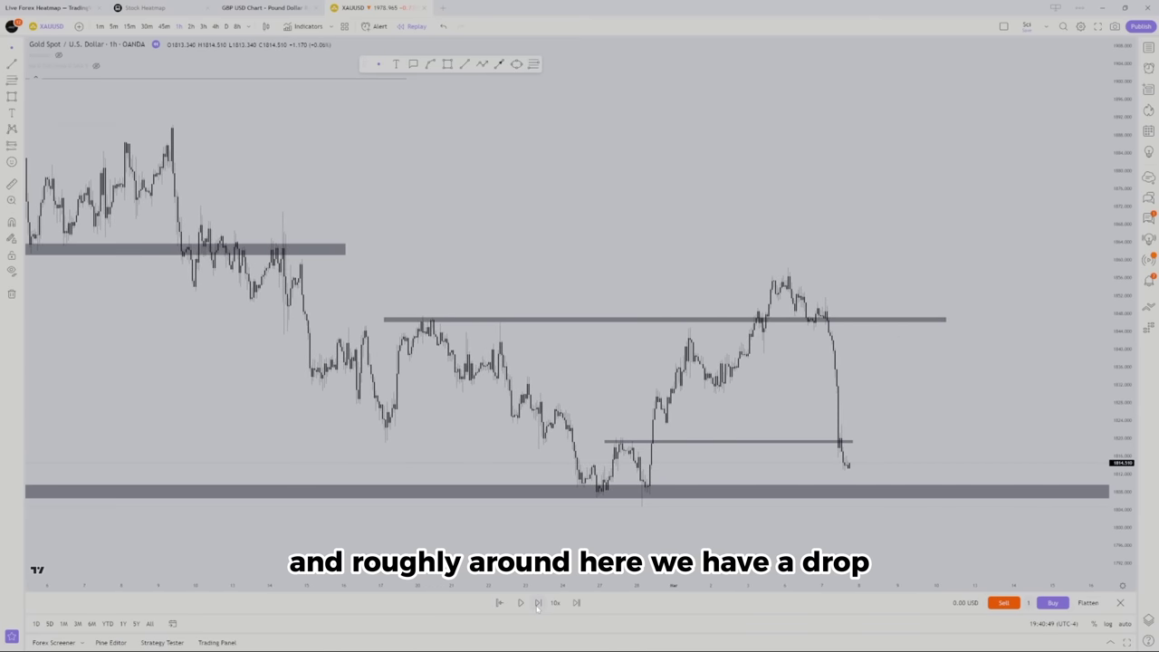
pyautogui.click(538, 603)
pyautogui.click(538, 603)
pyautogui.click(538, 603)
pyautogui.click(538, 603)
pyautogui.click(538, 604)
pyautogui.click(538, 603)
pyautogui.click(538, 604)
pyautogui.click(538, 603)
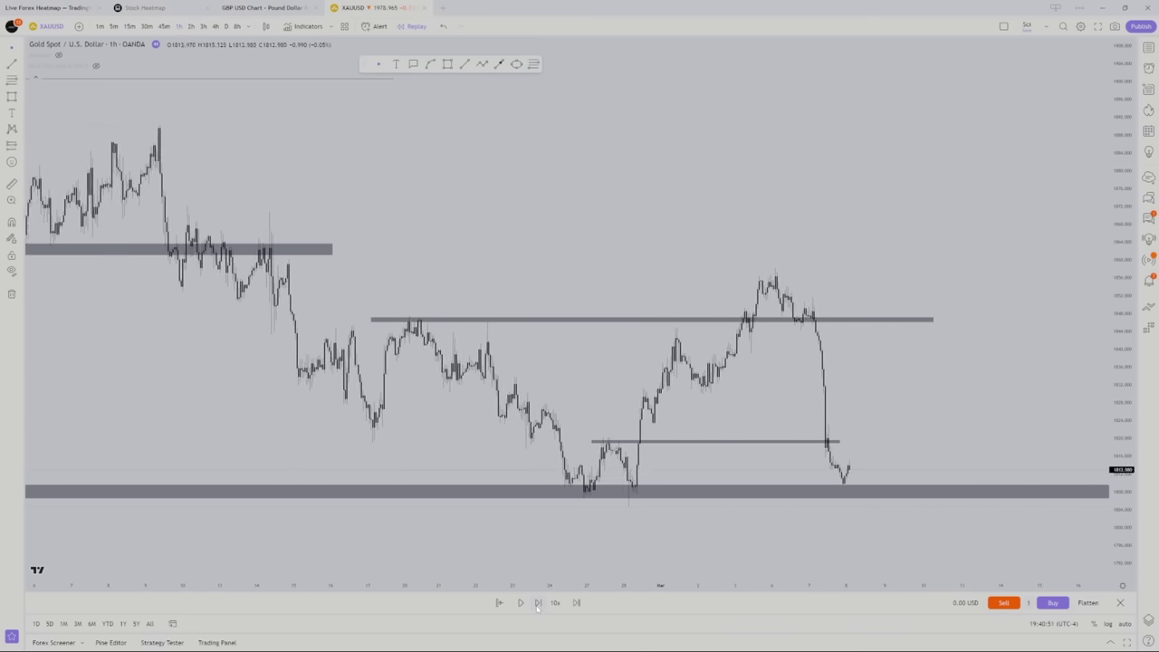
pyautogui.click(538, 604)
pyautogui.click(538, 603)
pyautogui.click(538, 603)
pyautogui.click(538, 603)
pyautogui.click(538, 603)
pyautogui.click(538, 603)
pyautogui.click(538, 603)
pyautogui.click(538, 603)
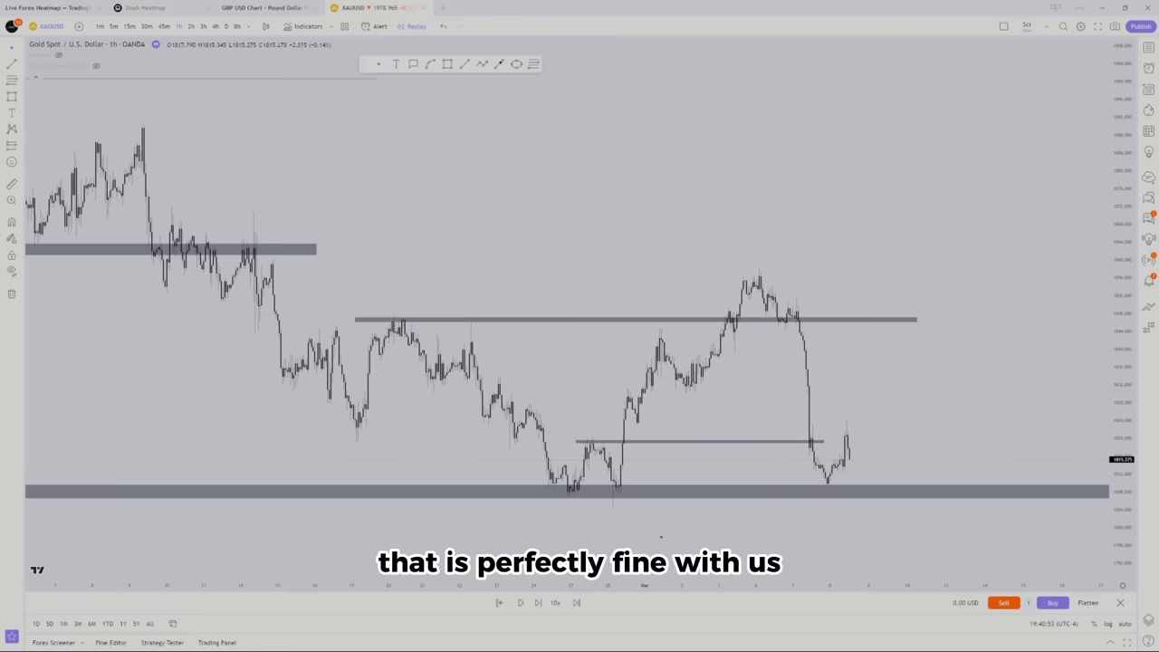
# Extend the rectangle at the late-February high to 13 March 2023
pyautogui.moveTo(821, 441); pyautogui.dragTo(951, 441)
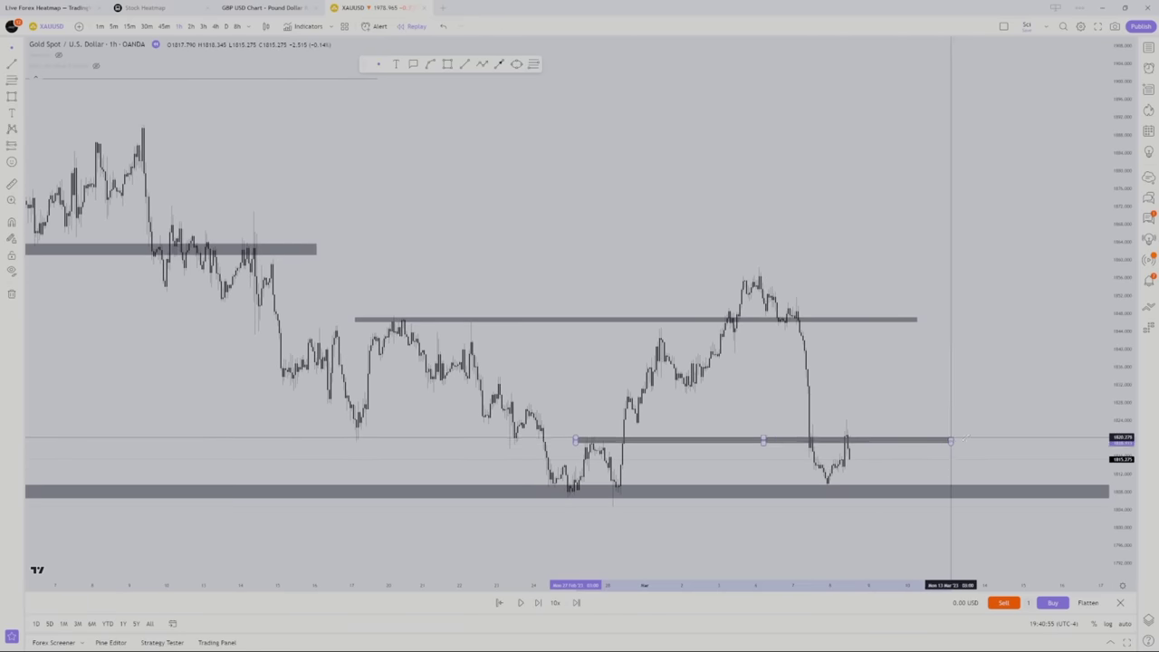
pyautogui.click(940, 300)
# Delete the rectangle drawn along the 20 February high
pyautogui.scroll(-1, 504, 280)
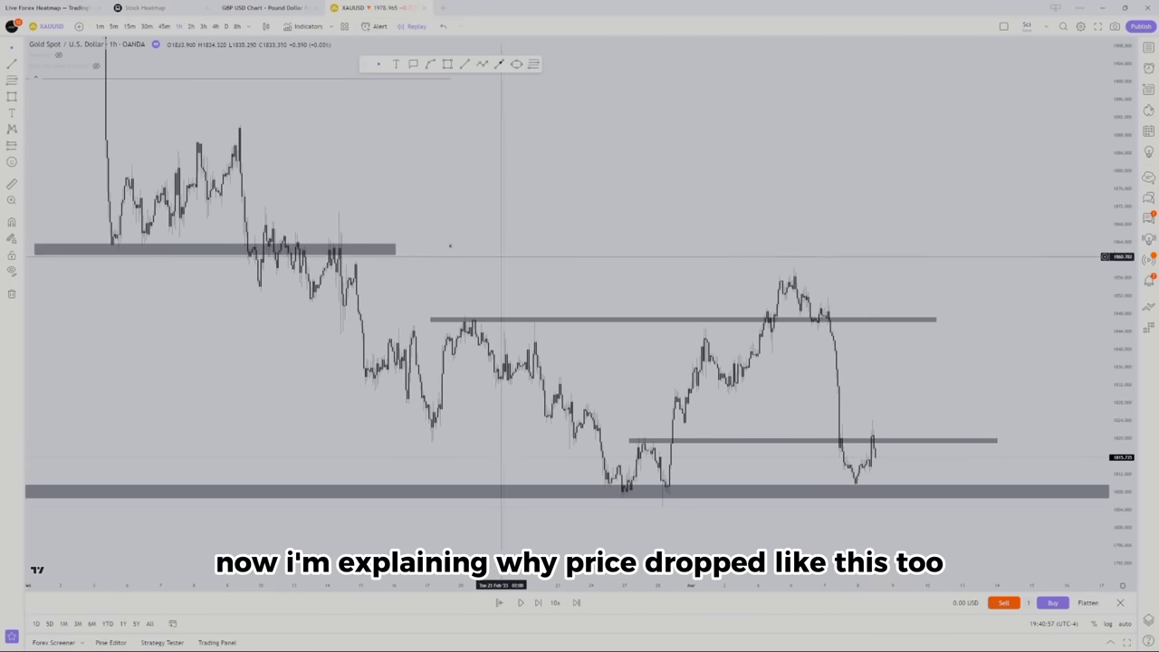
pyautogui.moveTo(530, 213); pyautogui.dragTo(610, 217)
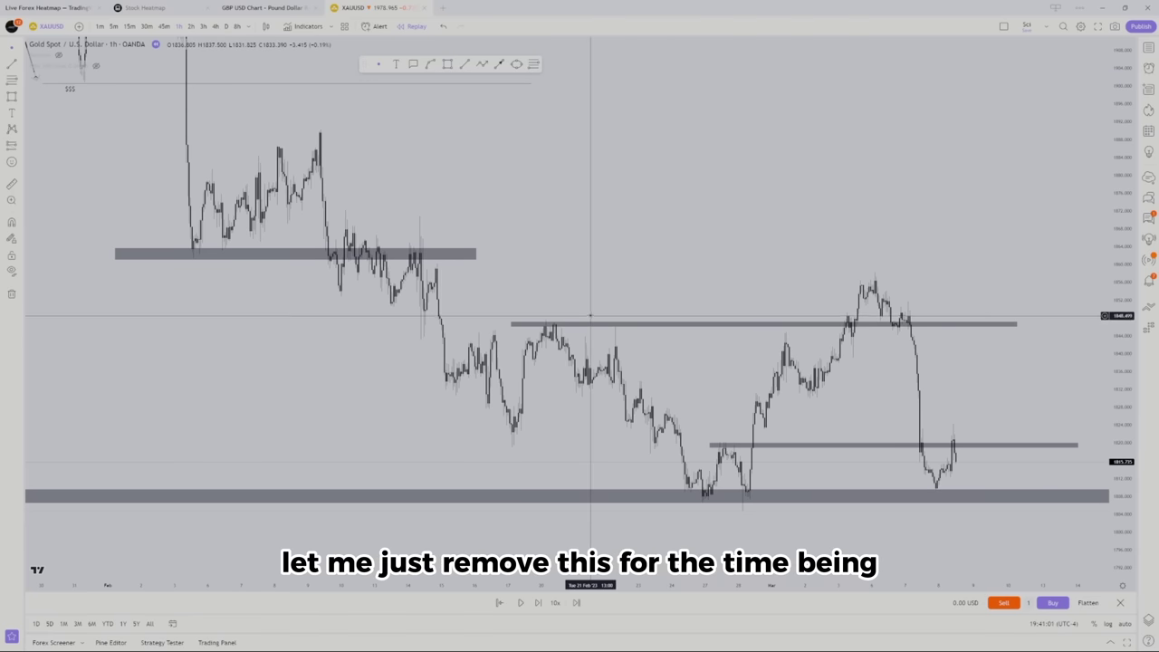
pyautogui.press('Delete')
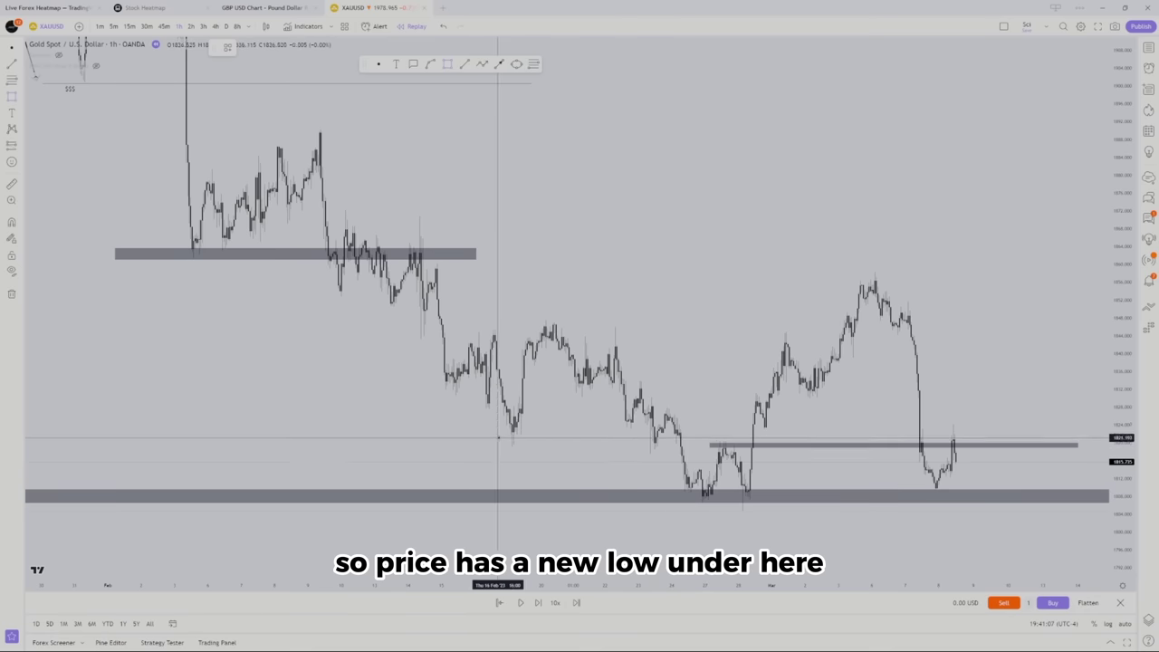
# Draw a thin rectangle under the mid-February low, from 16 to 27 February 2023, and thicken it slightly downward
pyautogui.moveTo(554, 434); pyautogui.dragTo(715, 429)
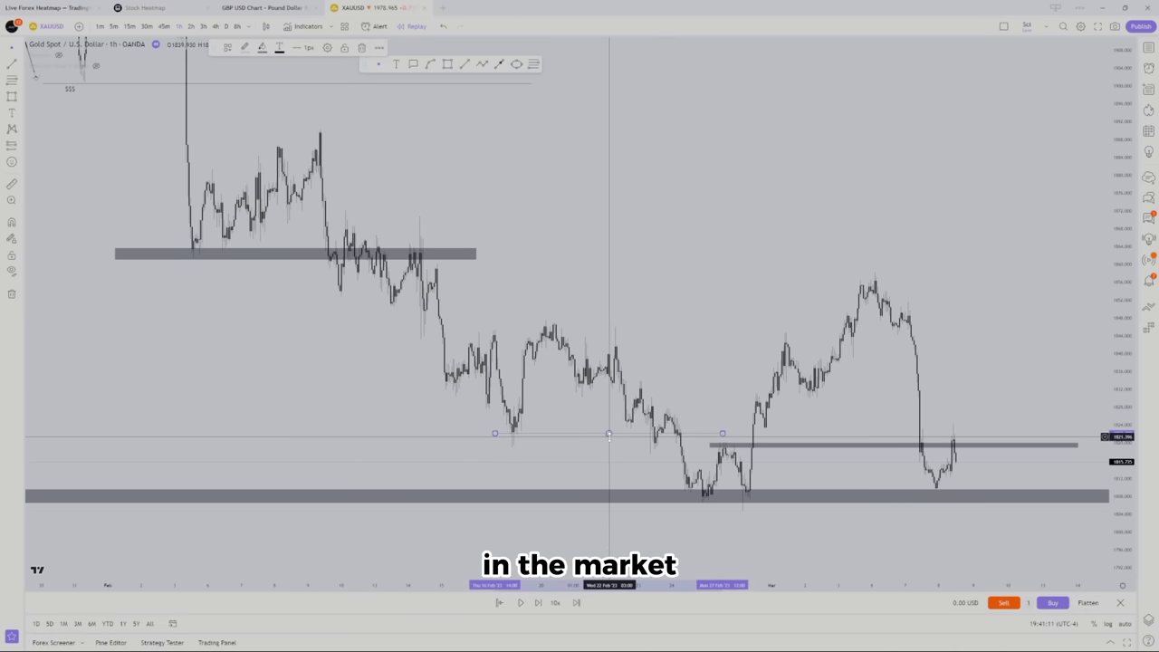
pyautogui.moveTo(609, 433); pyautogui.dragTo(609, 438)
pyautogui.click(739, 492)
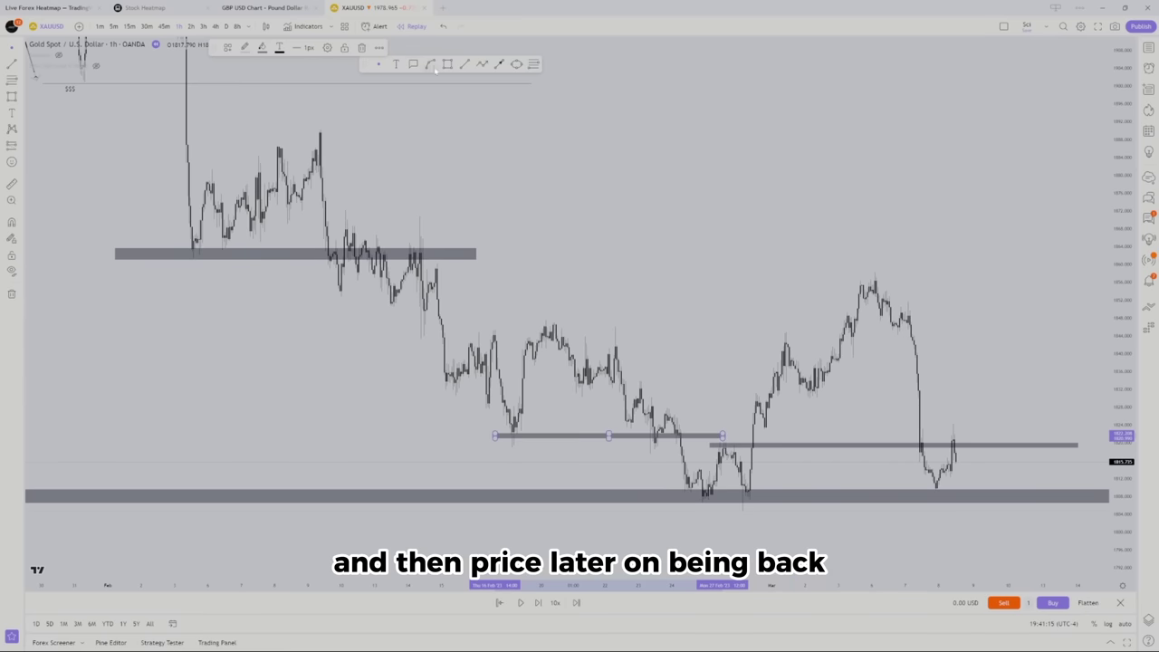
# Draw a very thin rectangle below the mid-February consolidation, from 13 February to 10 March 2023
pyautogui.click(381, 271)
pyautogui.moveTo(379, 310); pyautogui.dragTo(1020, 311)
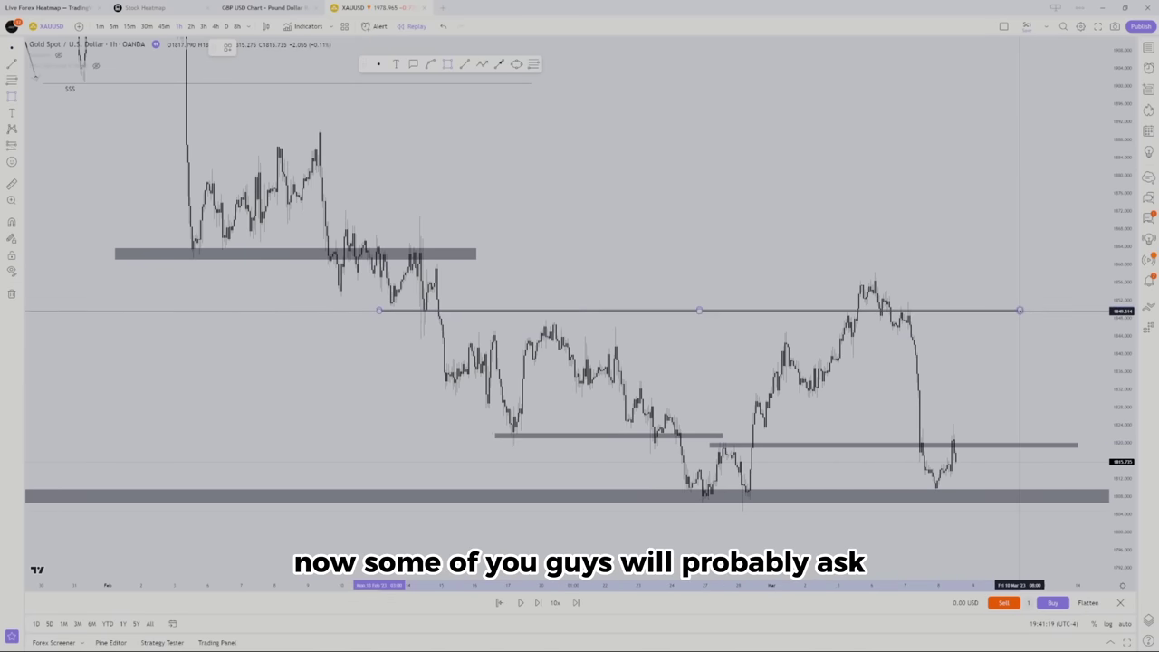
pyautogui.click(867, 256)
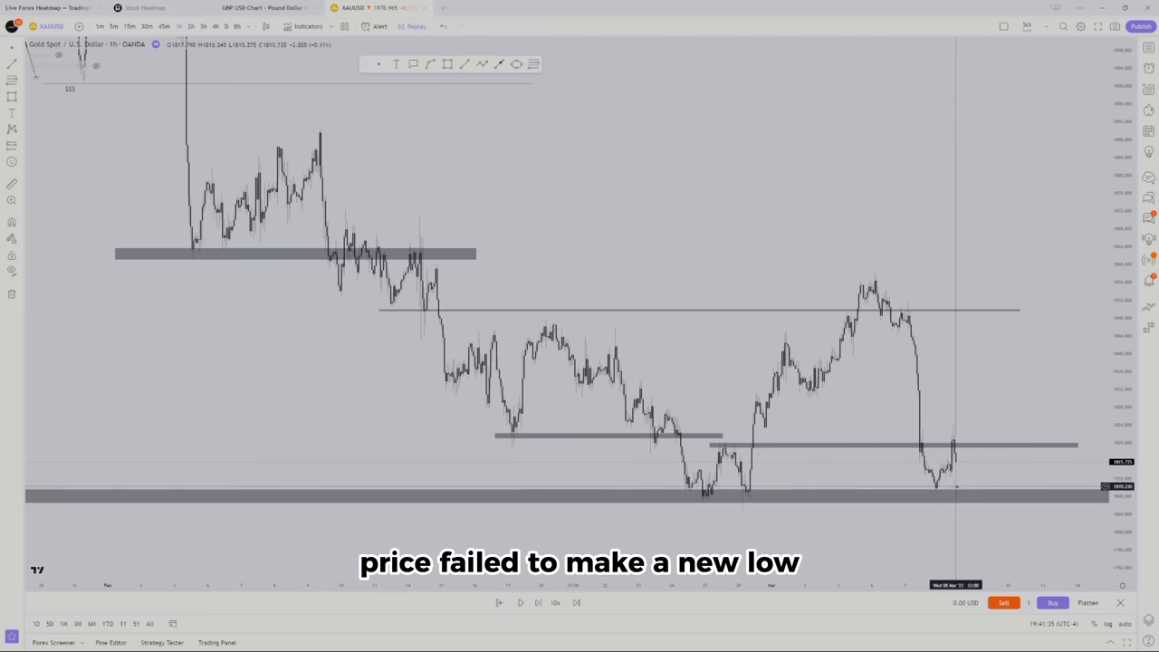
# Delete the thin rectangle drawn under the mid-February low
pyautogui.scroll(-1, 538, 171)
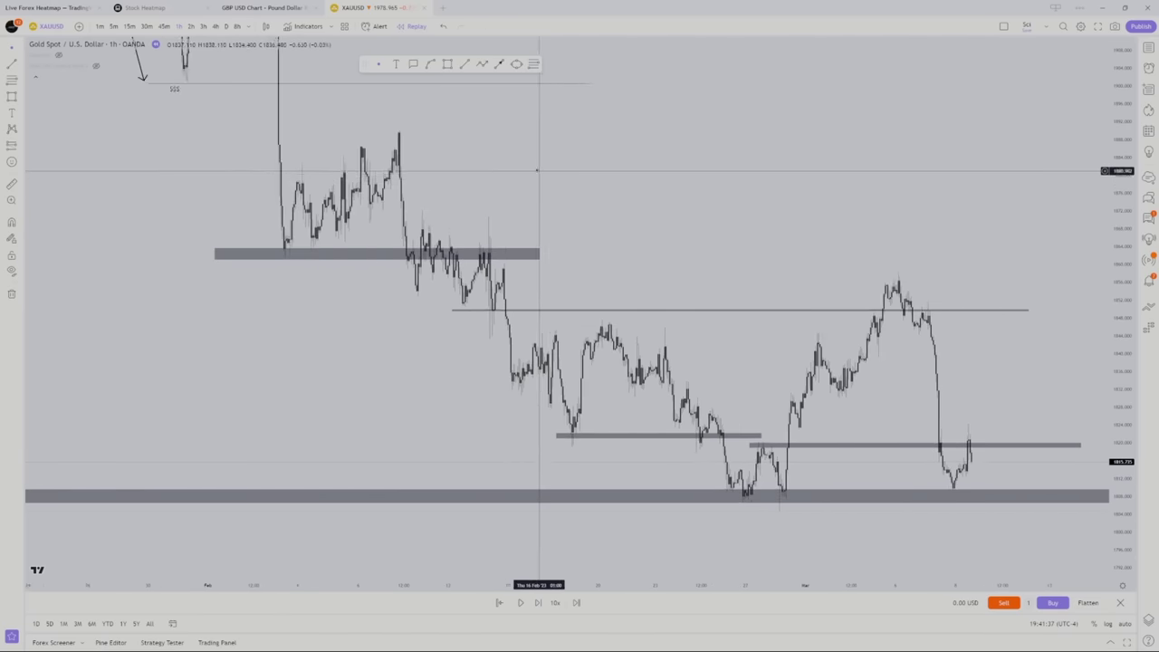
pyautogui.moveTo(538, 171); pyautogui.dragTo(719, 368)
pyautogui.moveTo(453, 290); pyautogui.dragTo(369, 271)
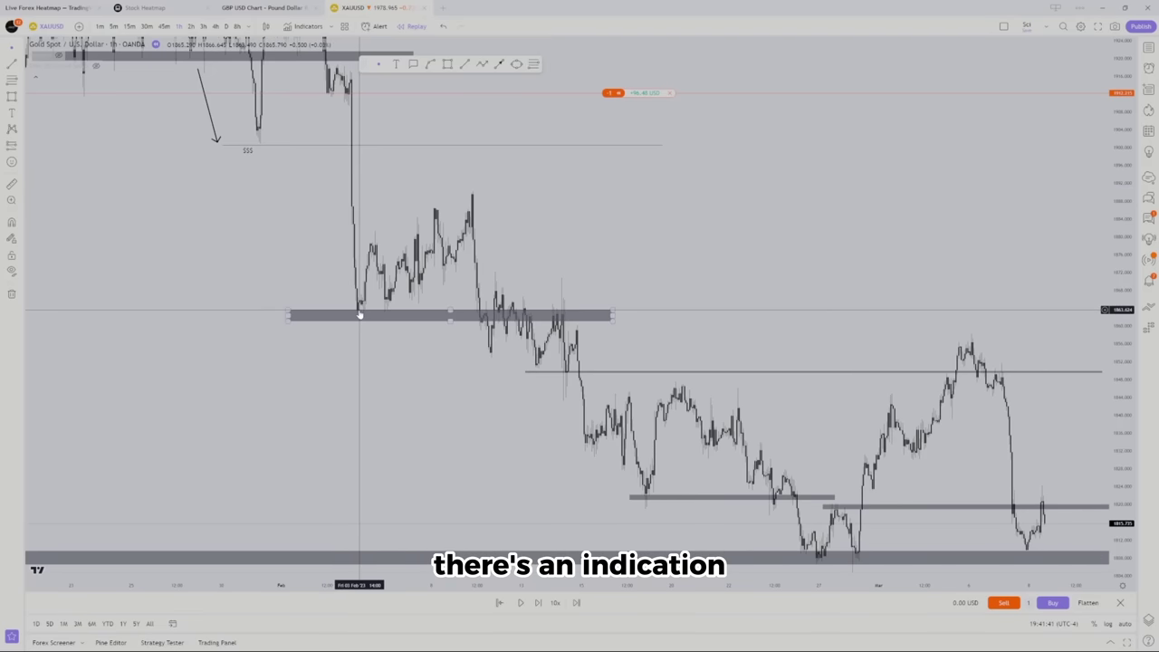
pyautogui.moveTo(513, 425); pyautogui.dragTo(431, 319)
pyautogui.moveTo(668, 440); pyautogui.dragTo(646, 429)
pyautogui.hscroll(3, 646, 431)
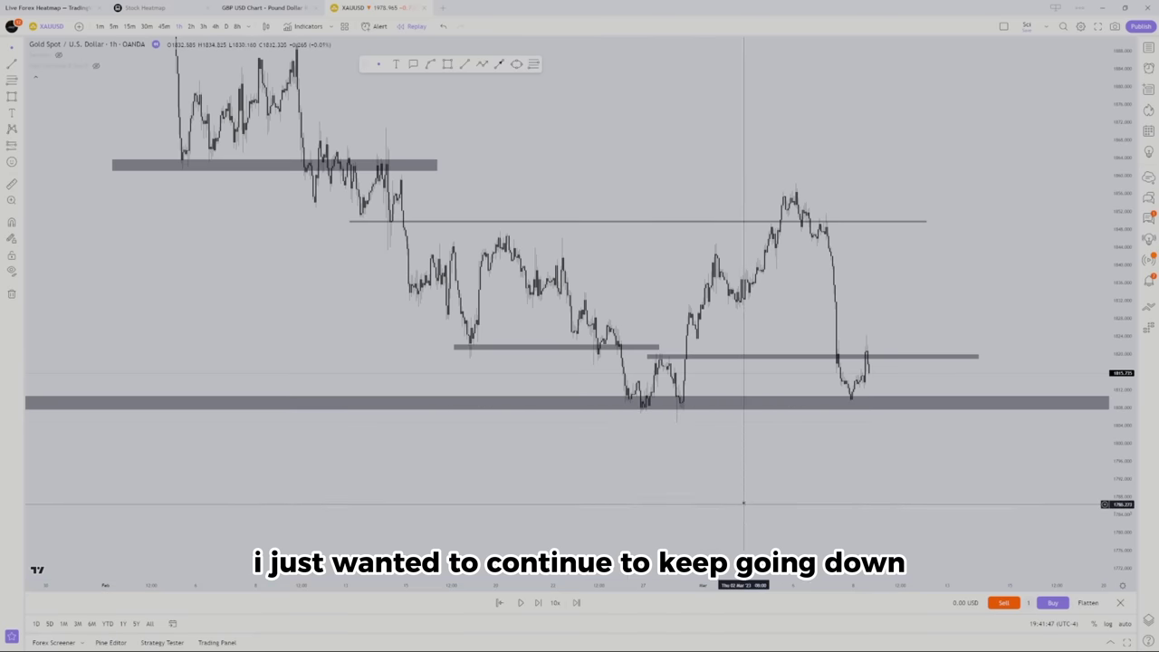
pyautogui.hscroll(4, 643, 503)
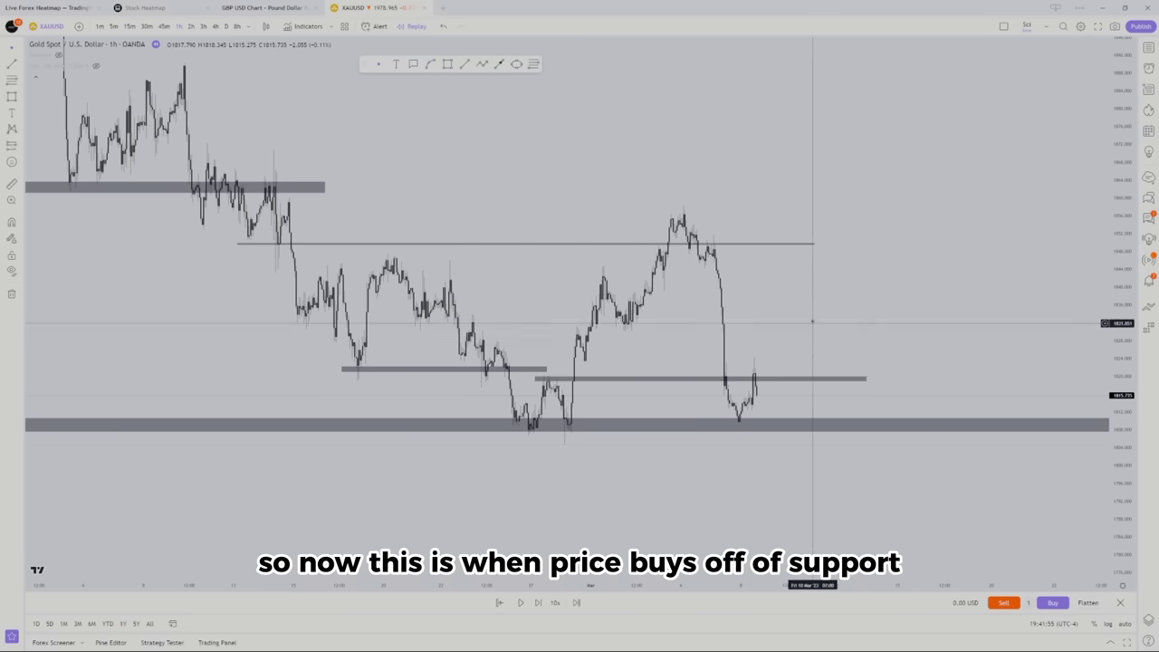
pyautogui.click(532, 371)
pyautogui.press('Delete')
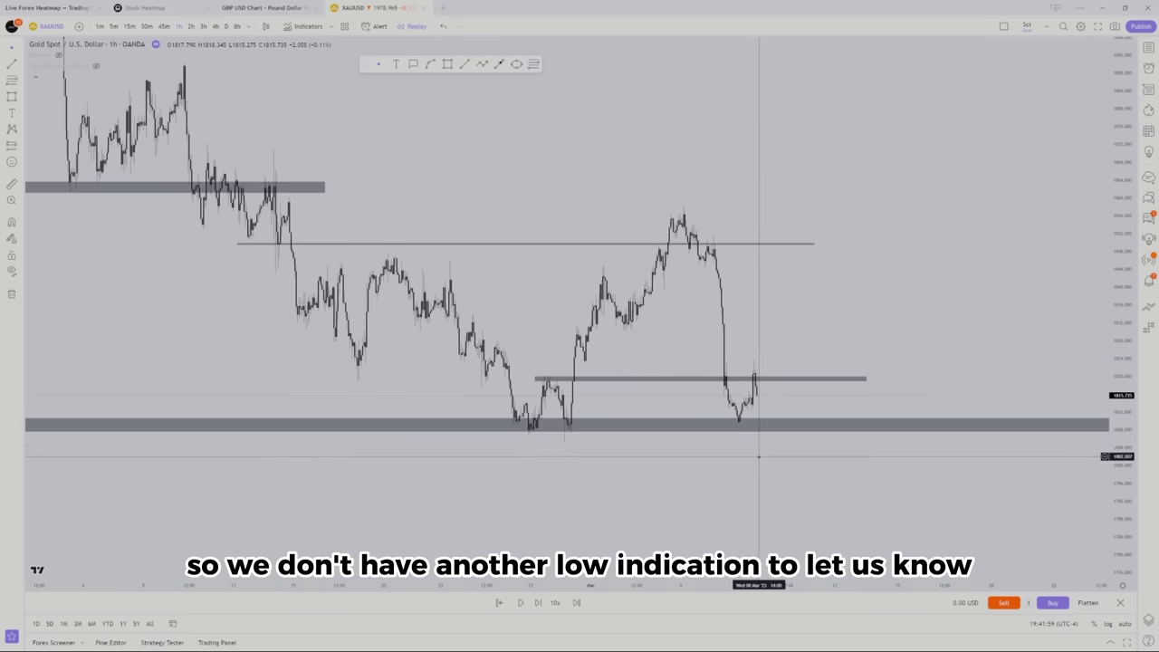
# Move the remaining thin rectangle to the mid-February low and draw a downward arrow toward it from 14 to 15 February 2023
pyautogui.moveTo(714, 495); pyautogui.dragTo(764, 545)
pyautogui.moveTo(623, 431); pyautogui.dragTo(408, 420)
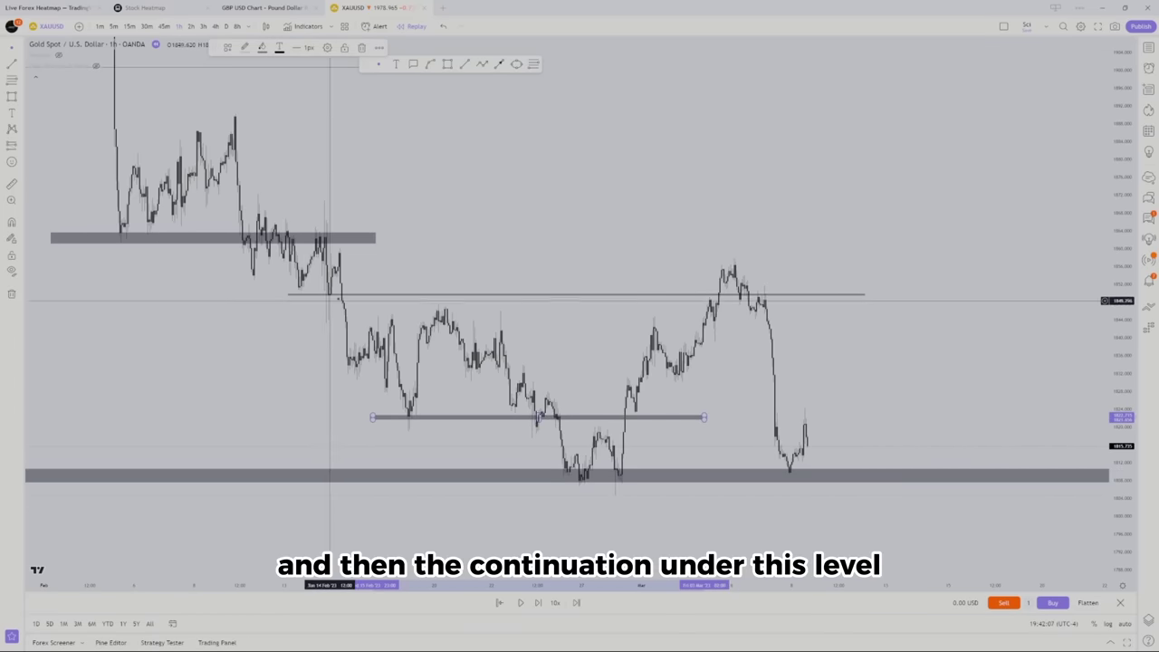
pyautogui.click(498, 64)
pyautogui.click(319, 311)
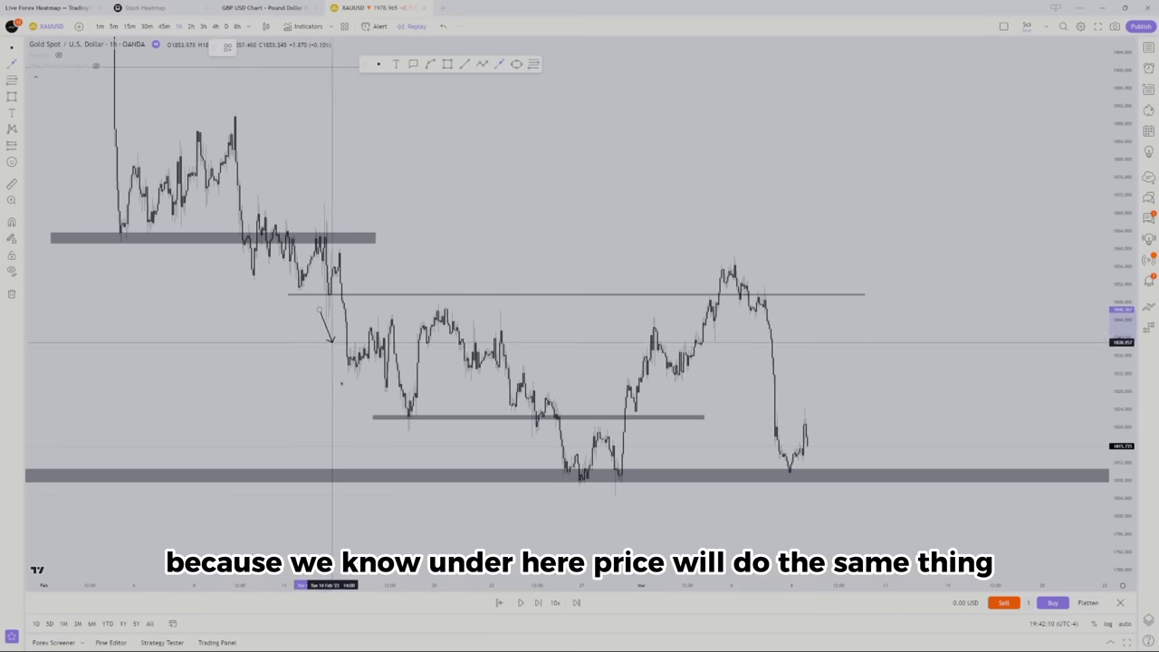
pyautogui.click(358, 414)
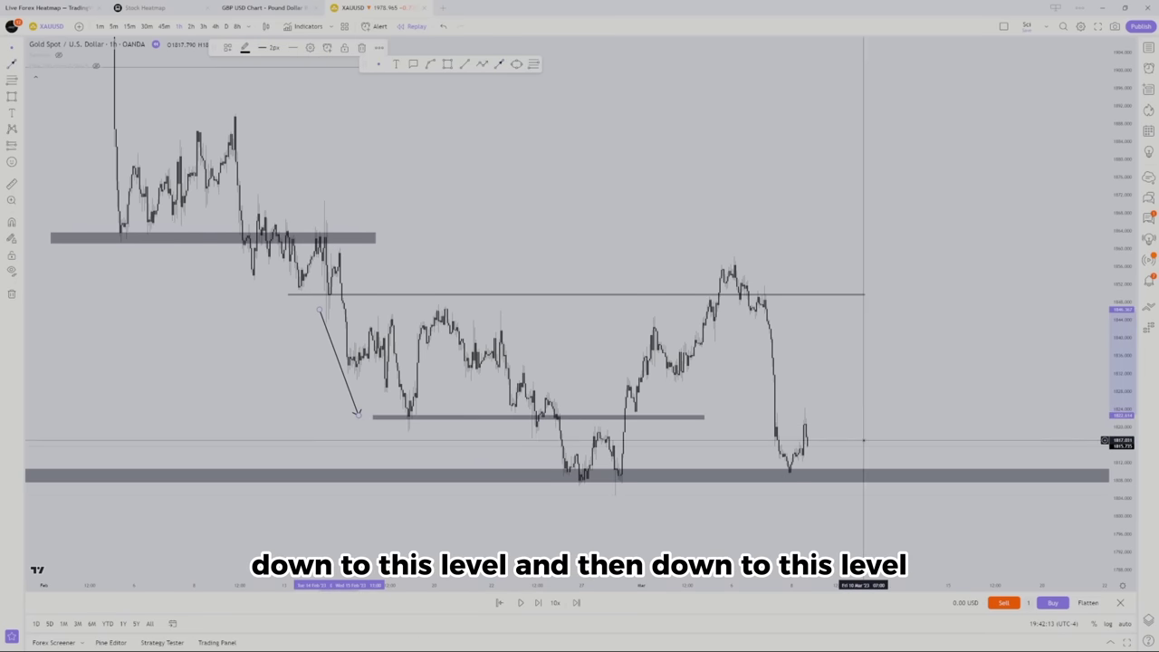
# Move the thin rectangle back to the late-February high and draw an upward arrow from it to the thin level above
pyautogui.scroll(1, 439, 417)
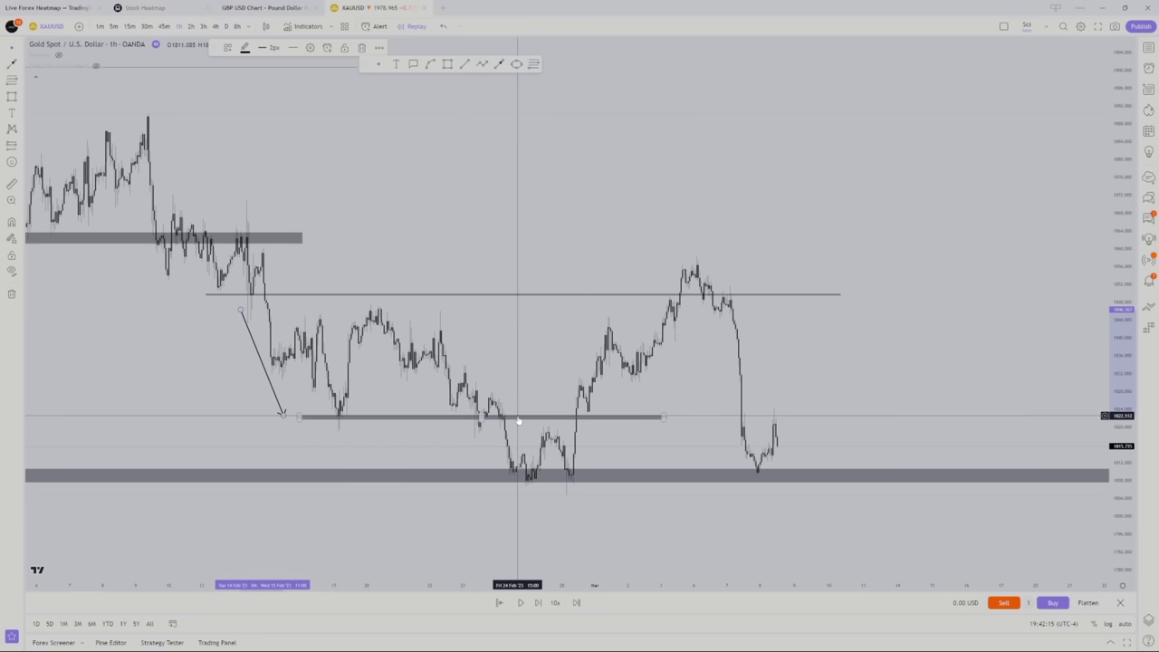
pyautogui.moveTo(518, 417); pyautogui.dragTo(753, 432)
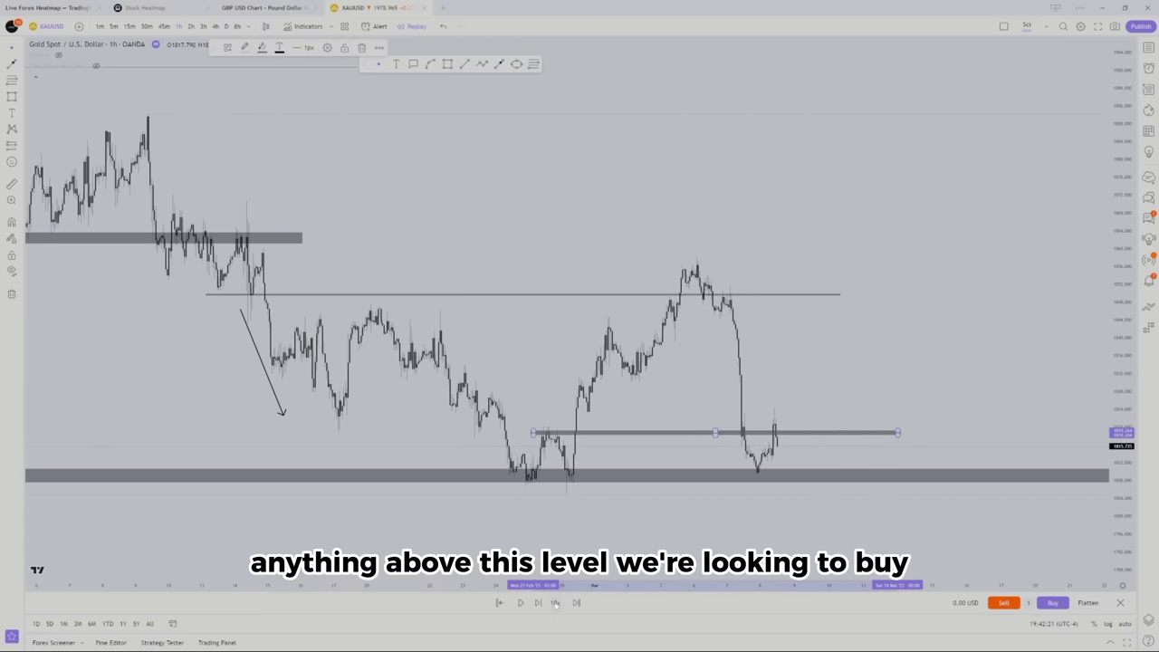
pyautogui.click(498, 64)
pyautogui.click(563, 424)
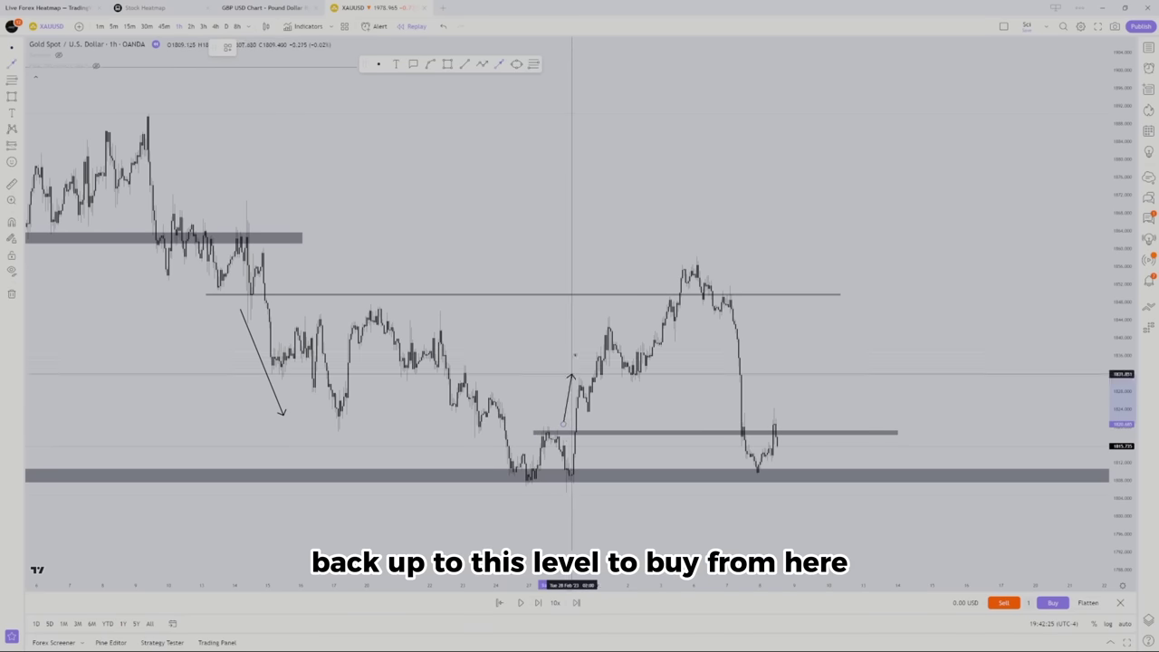
pyautogui.click(563, 302)
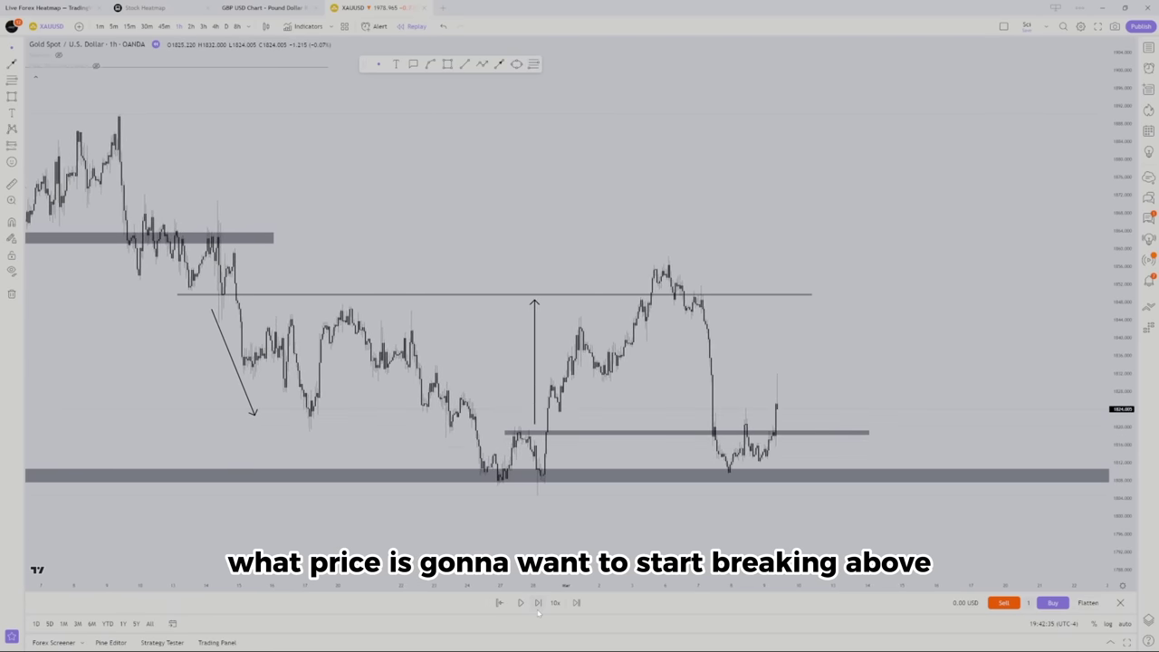
# Restart the replay from the 9 March 2023 candle at the thin rectangle and place a buy order
pyautogui.click(499, 604)
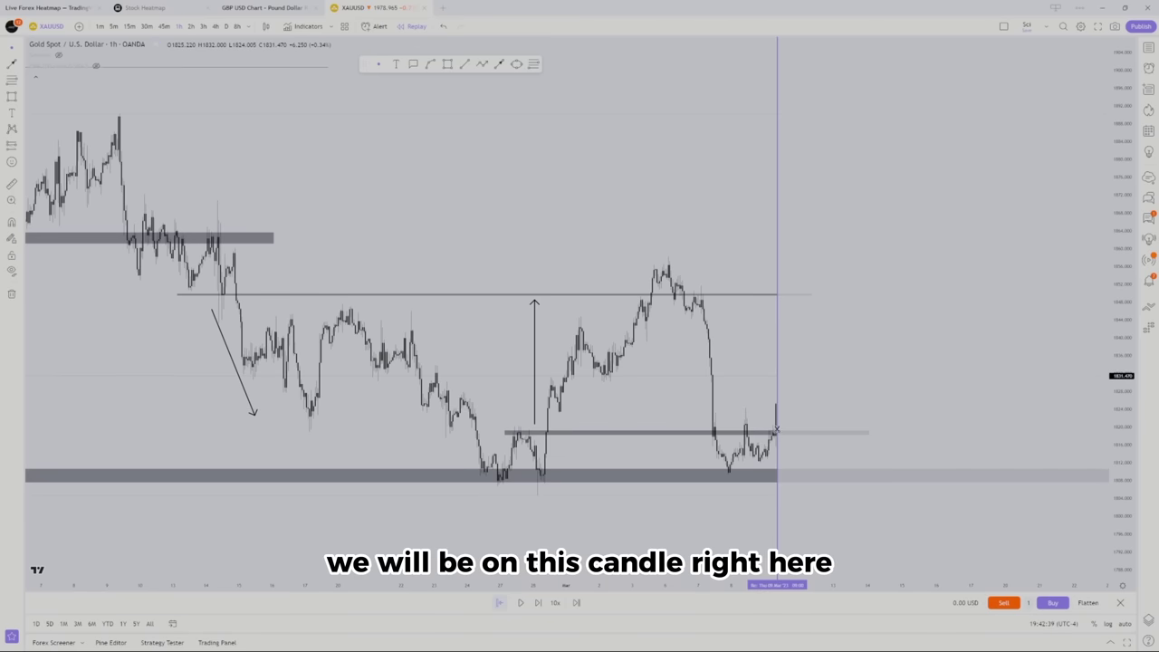
pyautogui.click(776, 435)
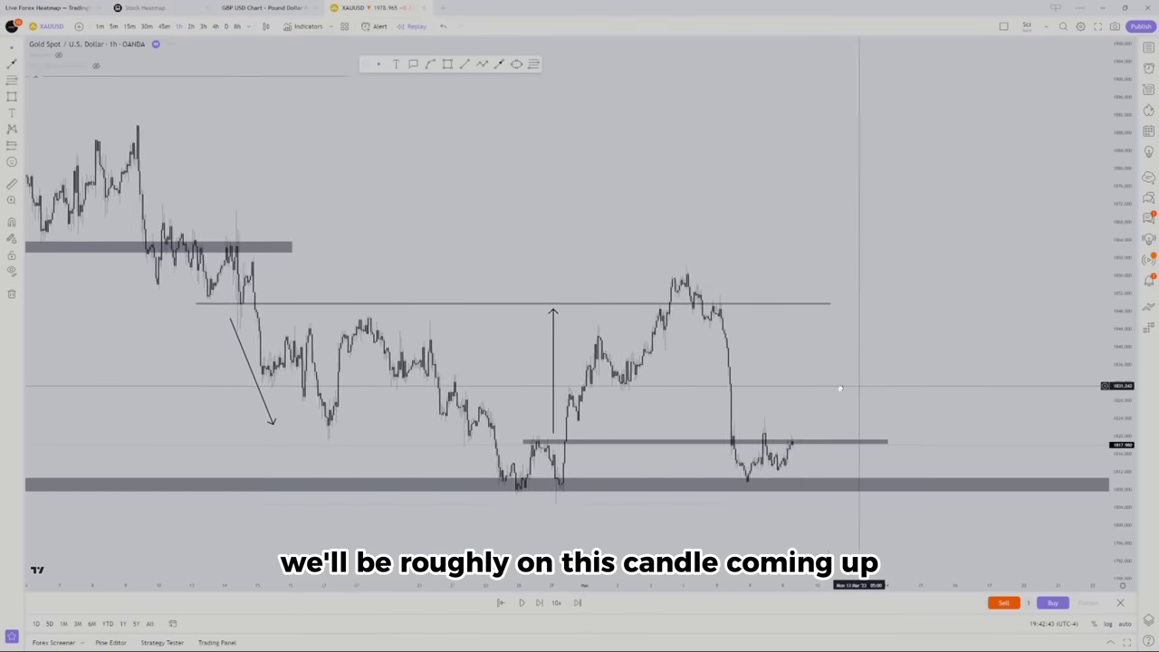
pyautogui.click(1053, 603)
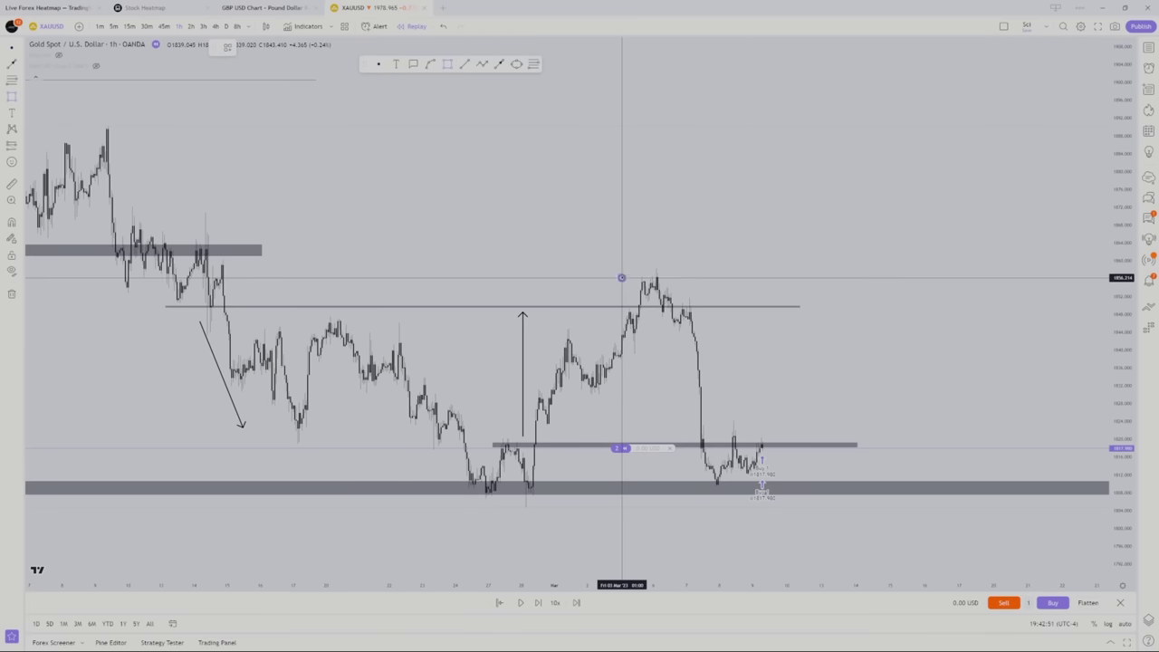
# Draw a rectangle along the early-March high, from 3 to 16 March 2023
pyautogui.moveTo(621, 277); pyautogui.dragTo(949, 269)
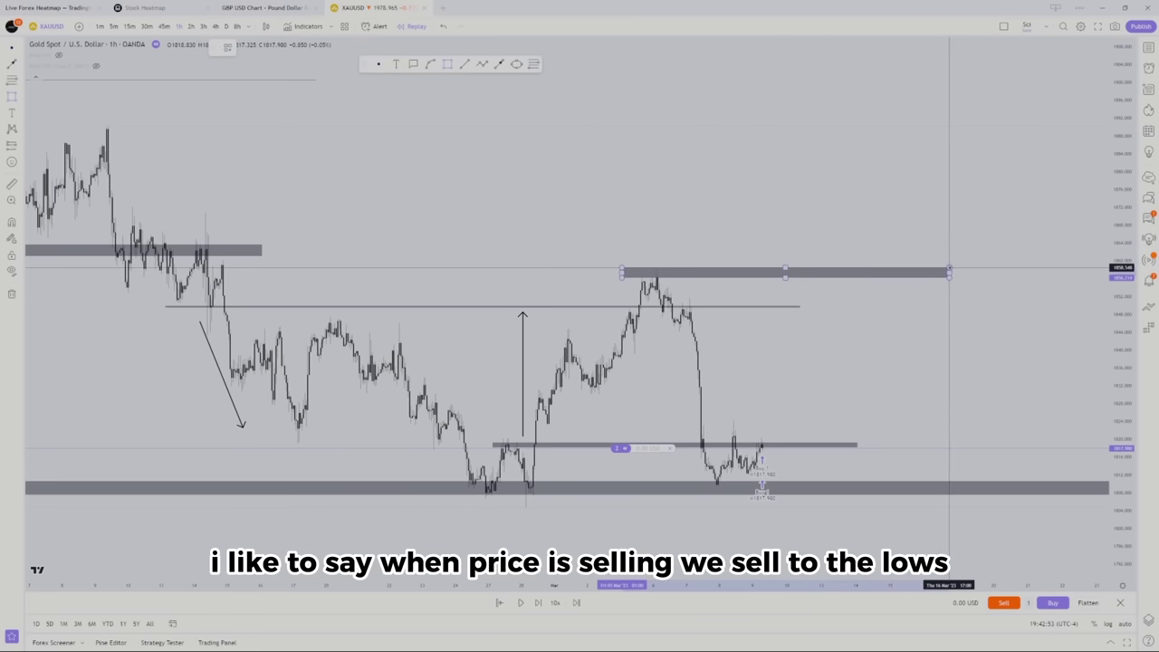
pyautogui.click(833, 208)
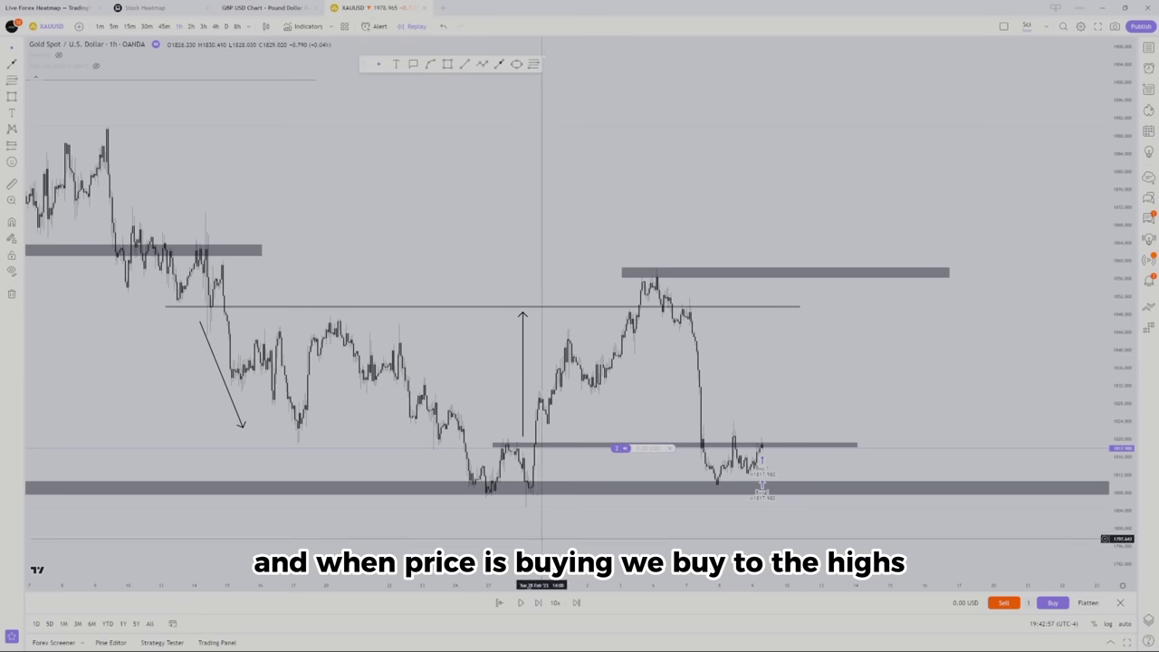
# Advance the replay candle by candle, and play it on until price breaks above the early-March high on 10 March 2023
pyautogui.click(538, 604)
pyautogui.click(538, 603)
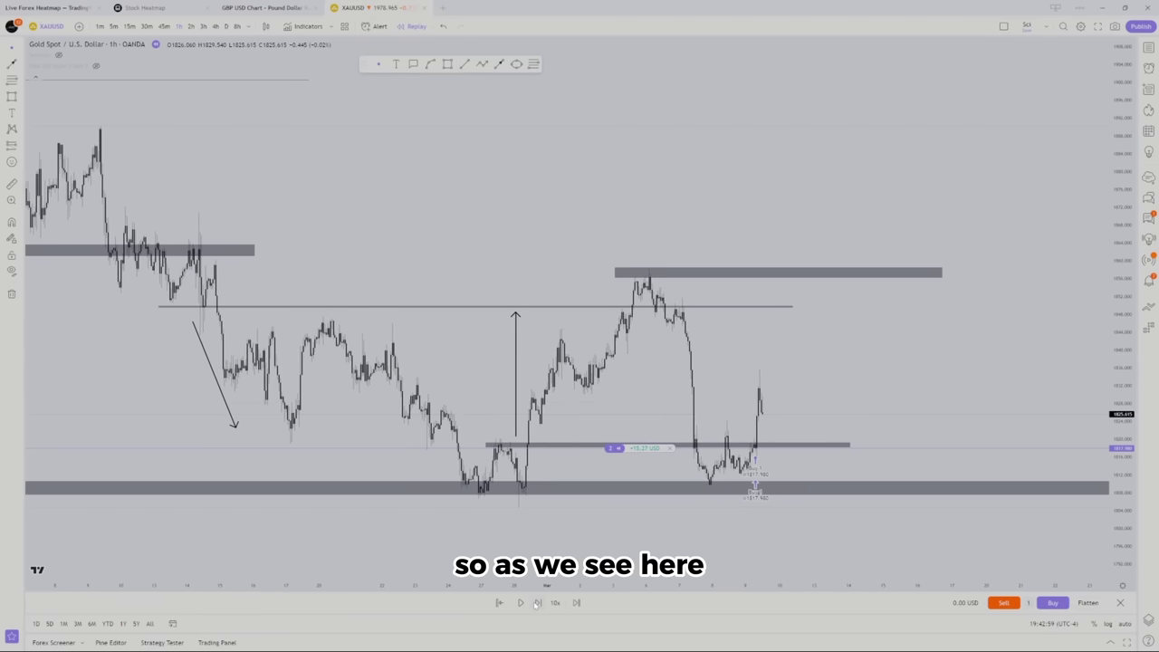
pyautogui.click(538, 603)
pyautogui.click(536, 604)
pyautogui.click(536, 603)
pyautogui.click(536, 604)
pyautogui.click(536, 603)
pyautogui.click(536, 603)
pyautogui.click(536, 604)
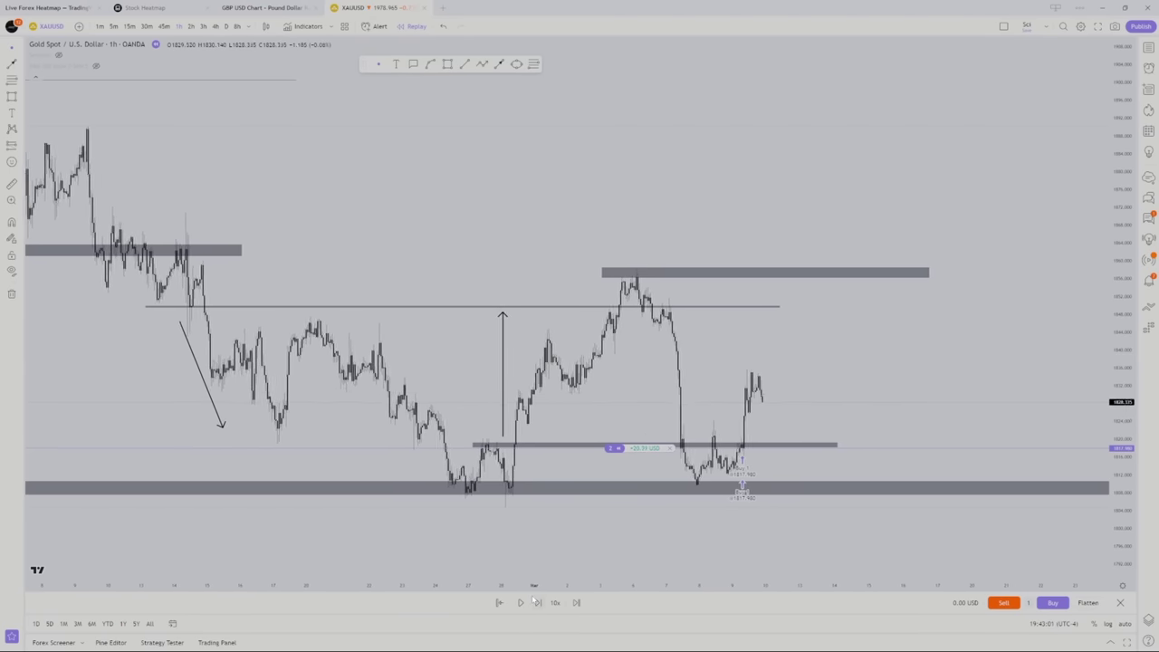
pyautogui.click(536, 603)
pyautogui.click(536, 604)
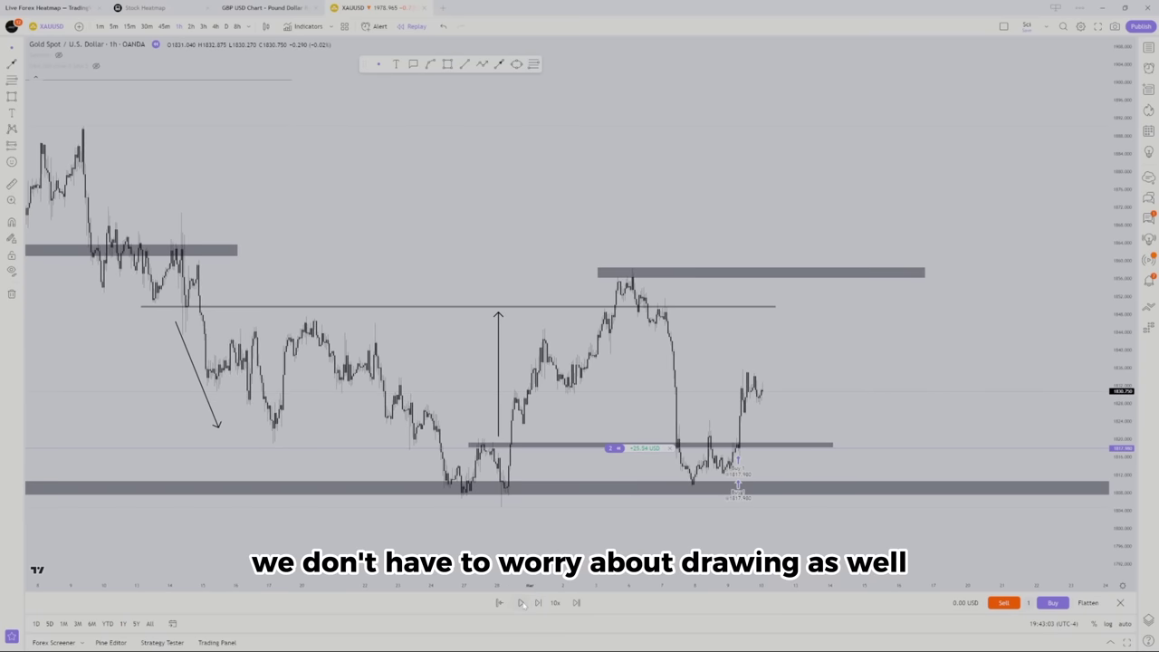
pyautogui.click(521, 602)
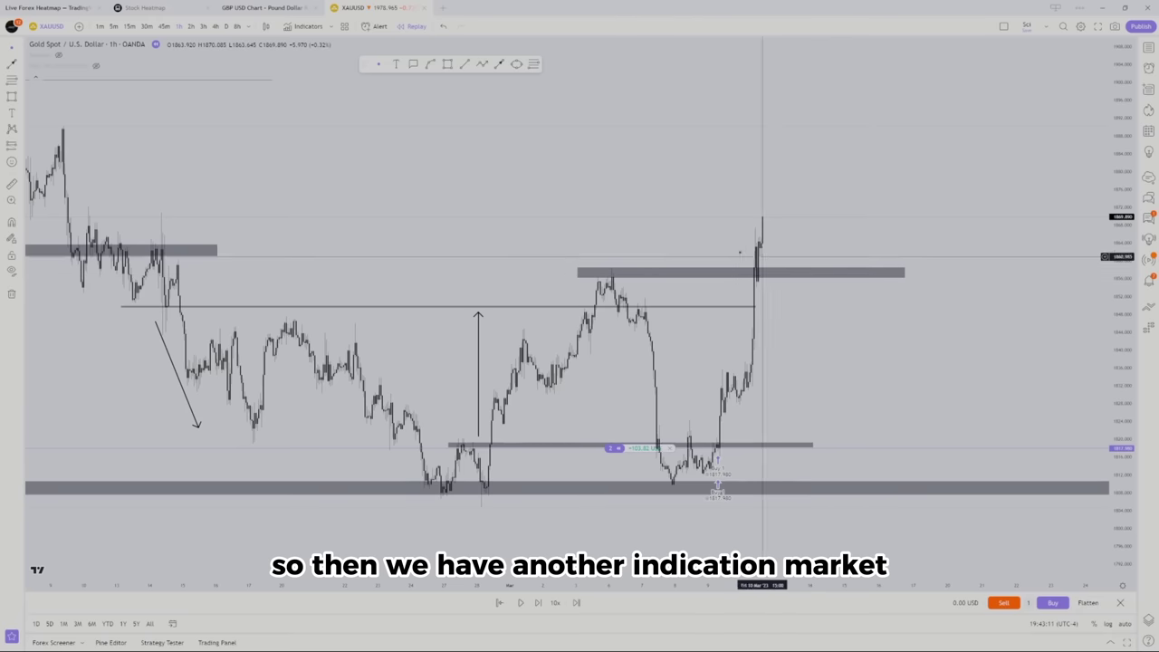
# Switch the chart to the 2-hour timeframe and reset the chart view
pyautogui.scroll(1, 725, 254)
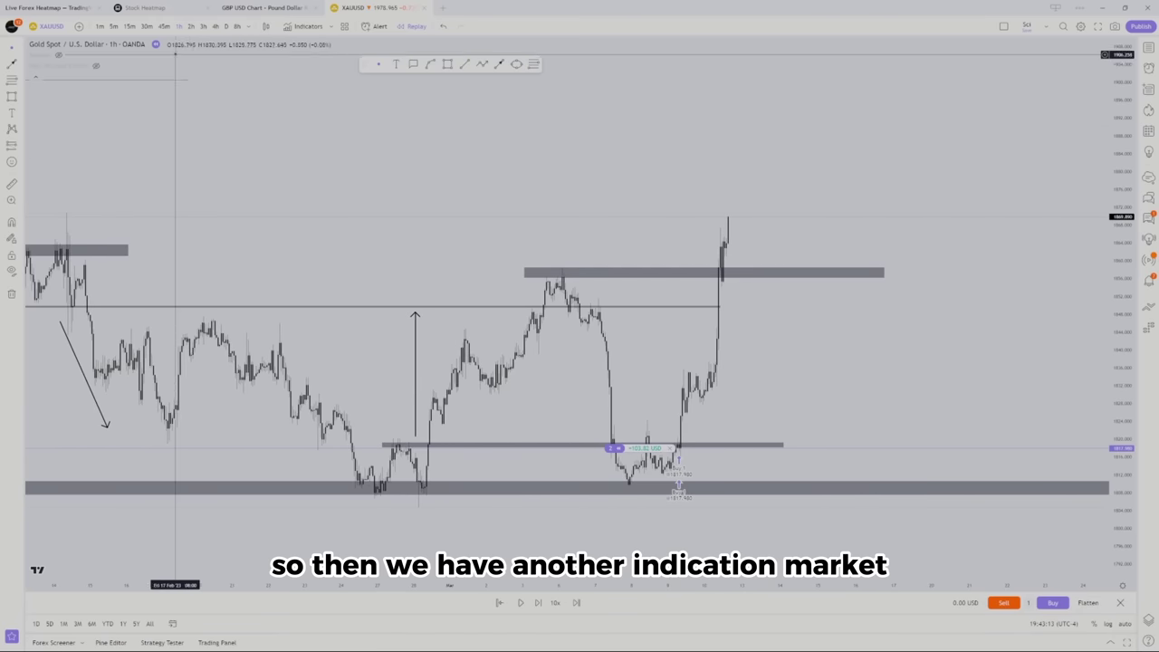
pyautogui.click(190, 25)
pyautogui.rightClick(564, 148)
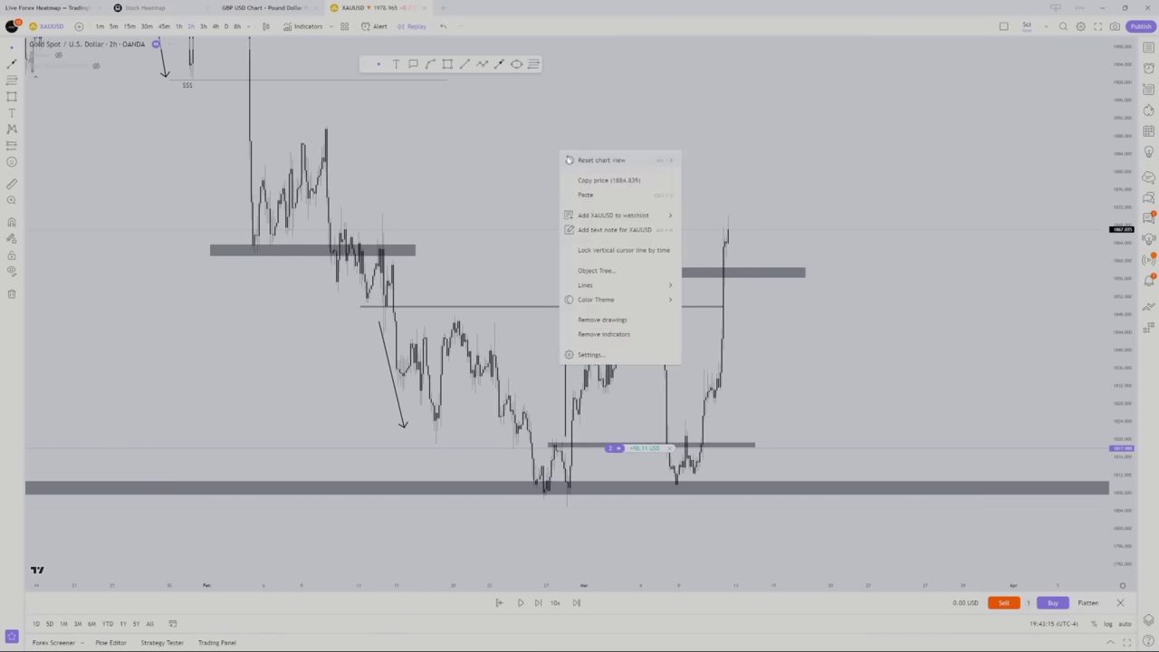
pyautogui.click(599, 163)
pyautogui.scroll(1, 815, 317)
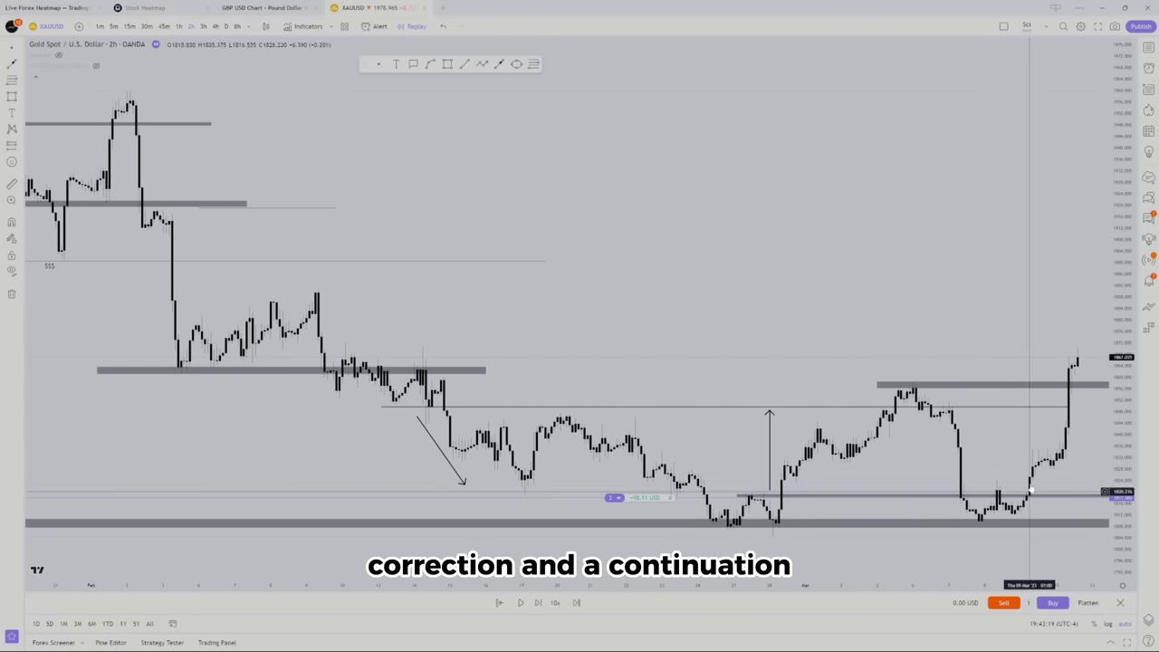
# Examine the August 2022 level and the indication, correction and continuation structure leading up to March 2023
pyautogui.scroll(-10, 1030, 491)
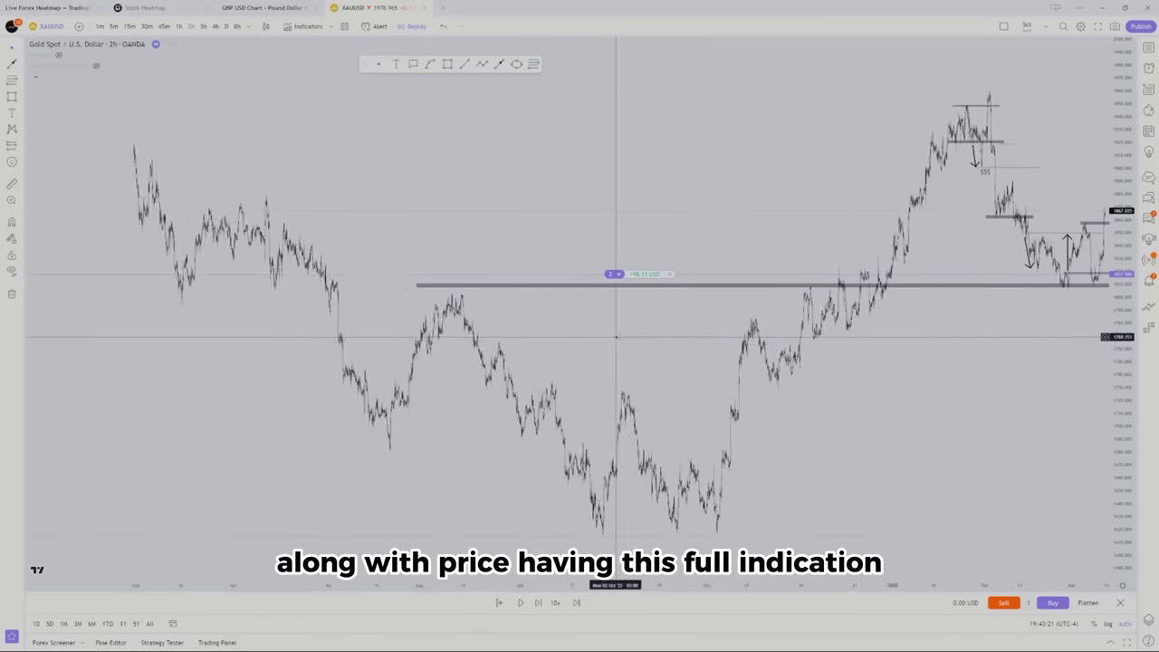
pyautogui.scroll(-2, 616, 337)
pyautogui.scroll(5, 634, 335)
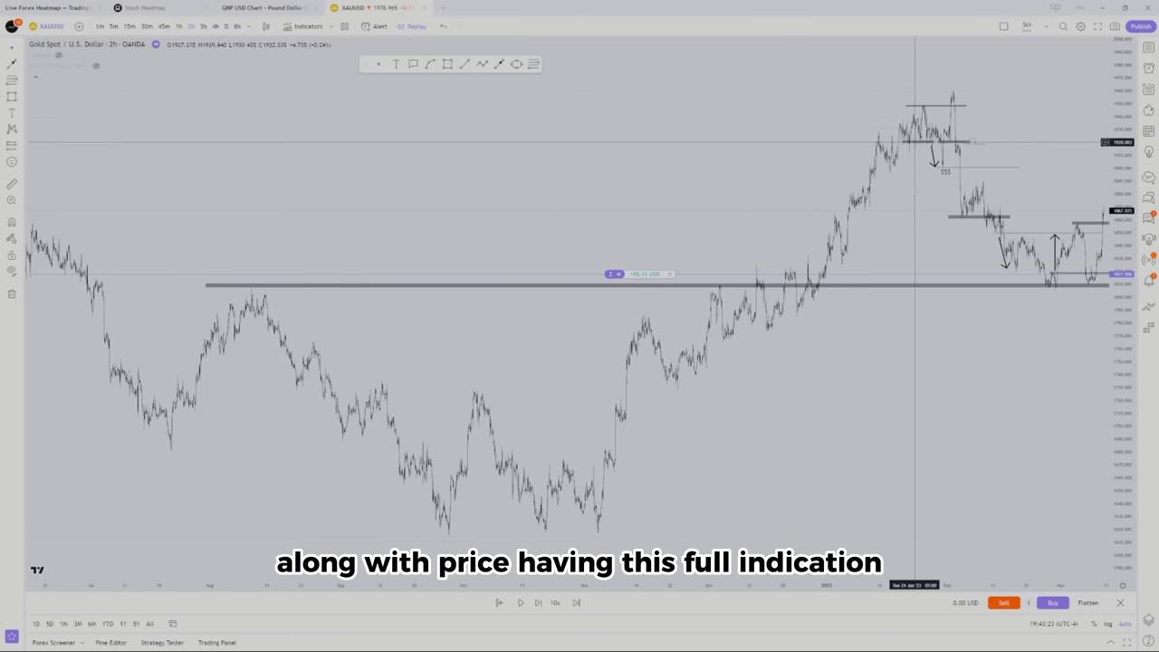
pyautogui.scroll(4, 932, 404)
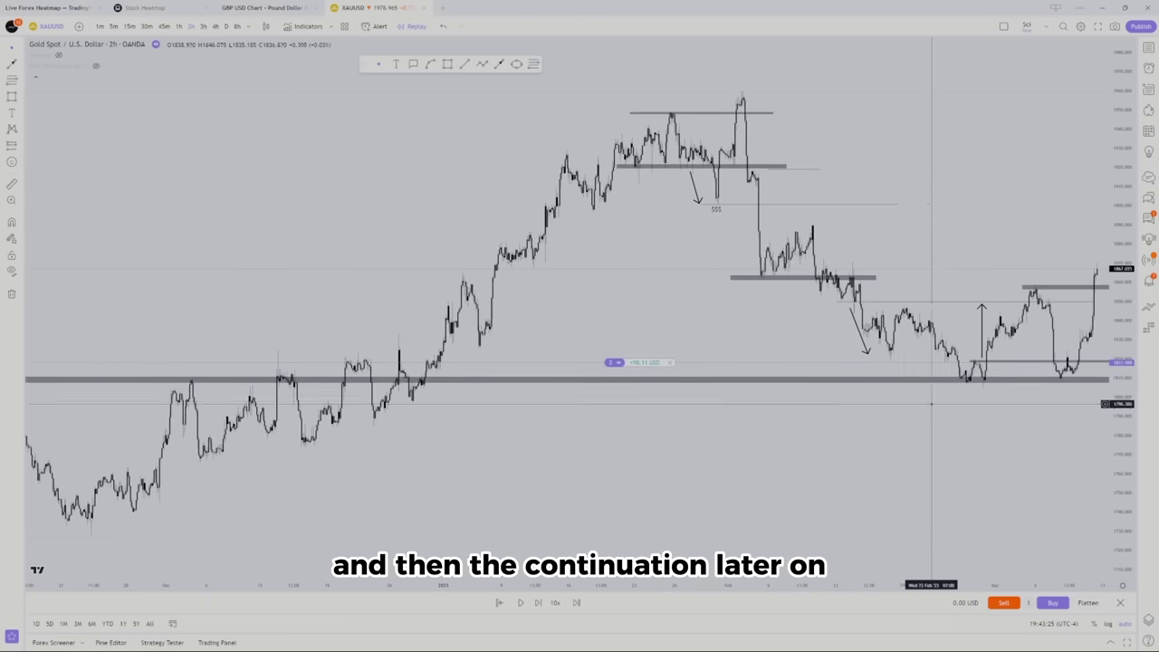
pyautogui.scroll(4, 932, 334)
pyautogui.moveTo(932, 277); pyautogui.dragTo(628, 277)
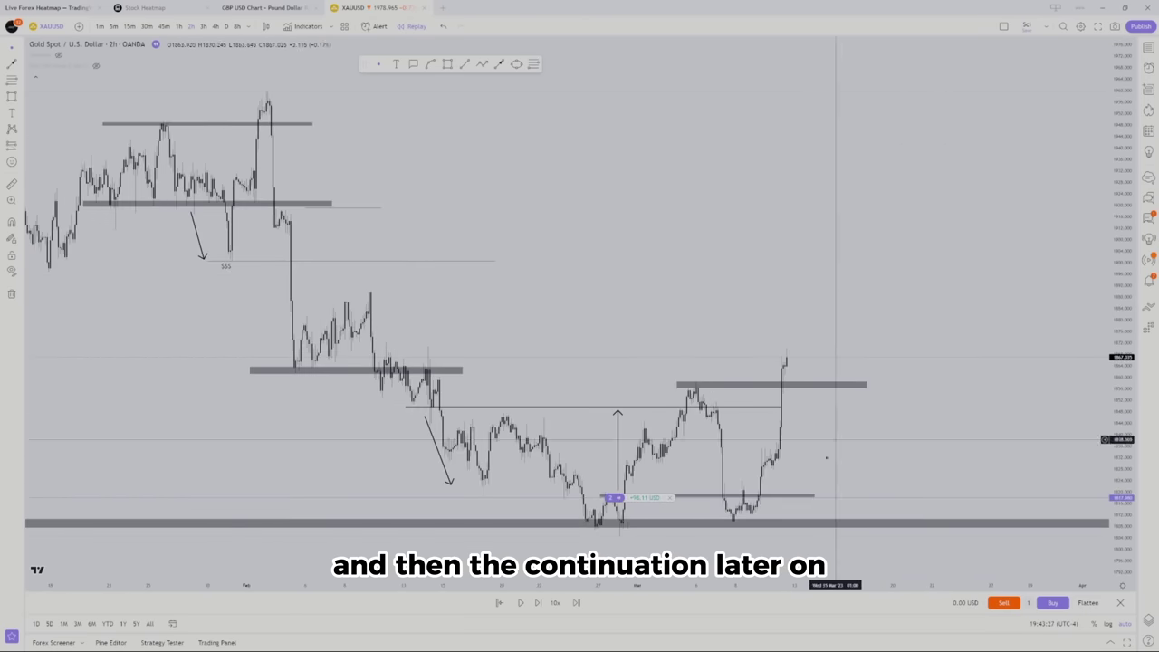
# Advance the 2-hour replay several candles beyond the early-March high and start continuous playback
pyautogui.click(541, 604)
pyautogui.click(539, 605)
pyautogui.click(540, 604)
pyautogui.click(538, 604)
pyautogui.click(539, 604)
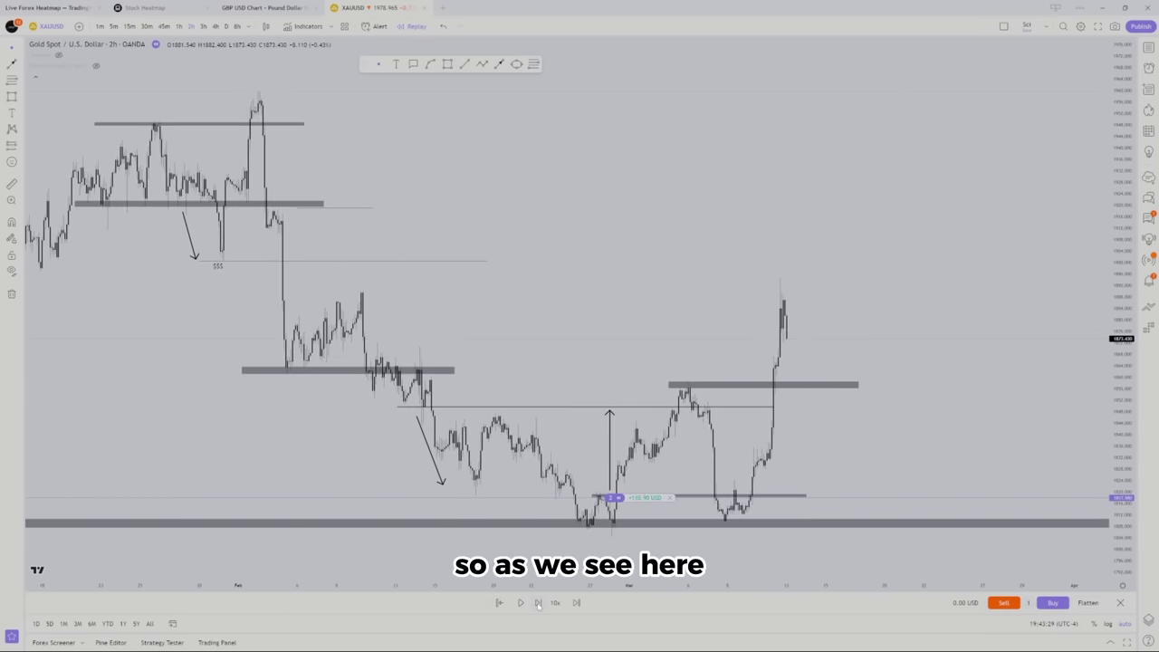
pyautogui.click(538, 604)
pyautogui.click(538, 604)
pyautogui.click(537, 604)
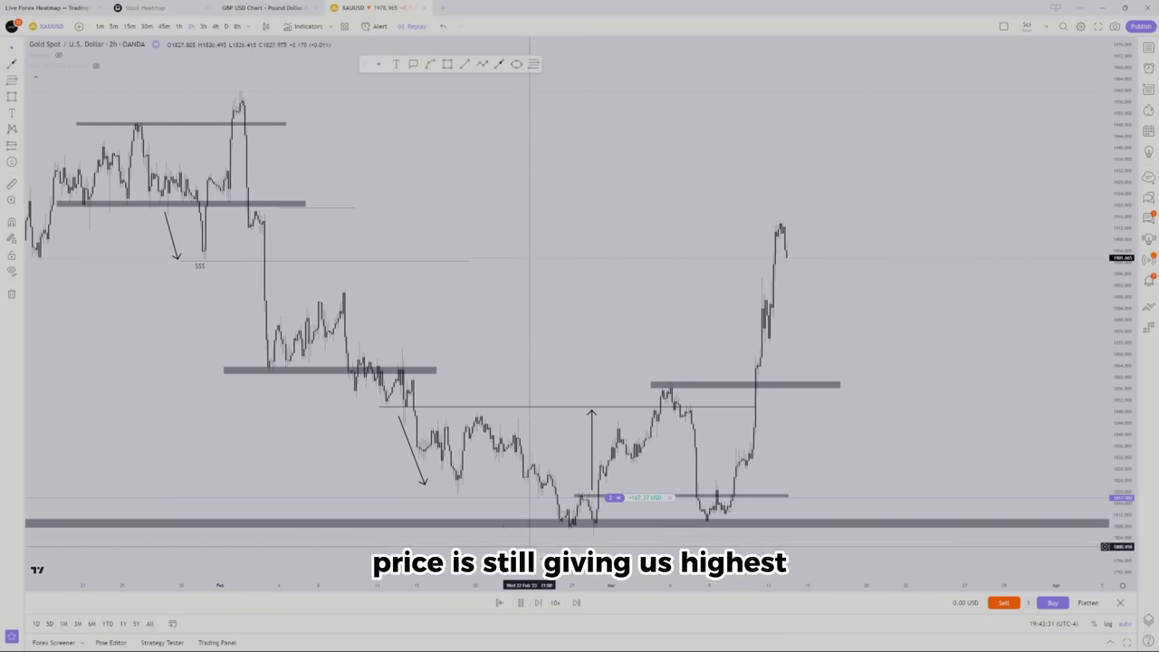
# Draw a rectangle along the early-February high, from 1 February to 31 March 2023, and pause the replay
pyautogui.scroll(-4, 509, 368)
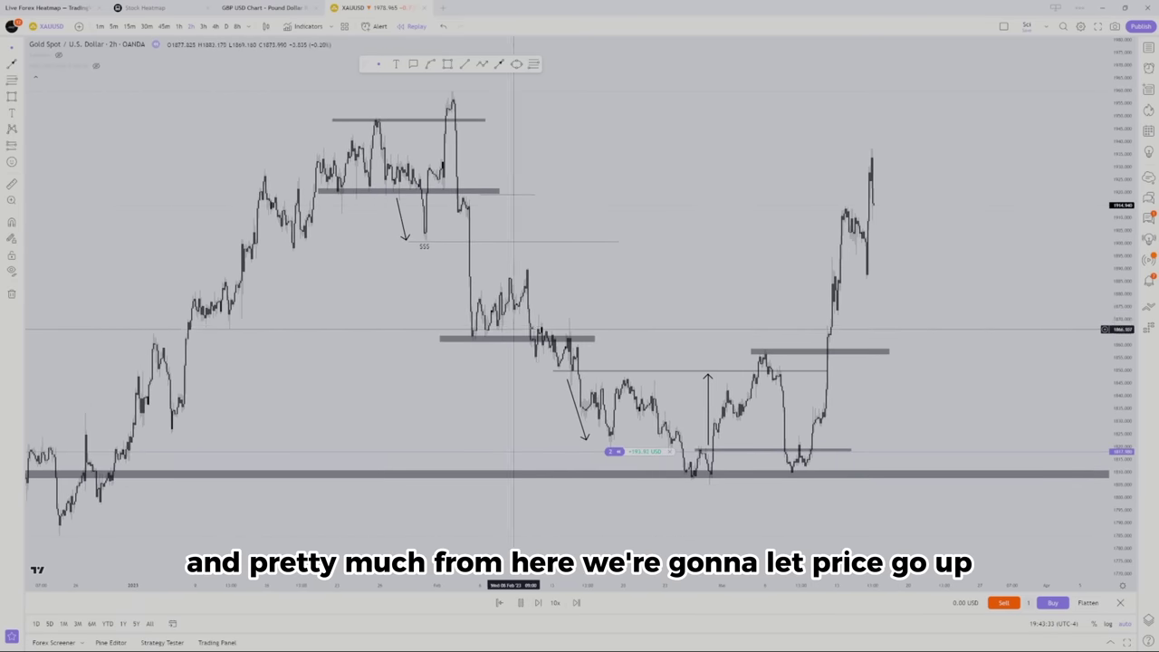
pyautogui.click(447, 63)
pyautogui.click(416, 93)
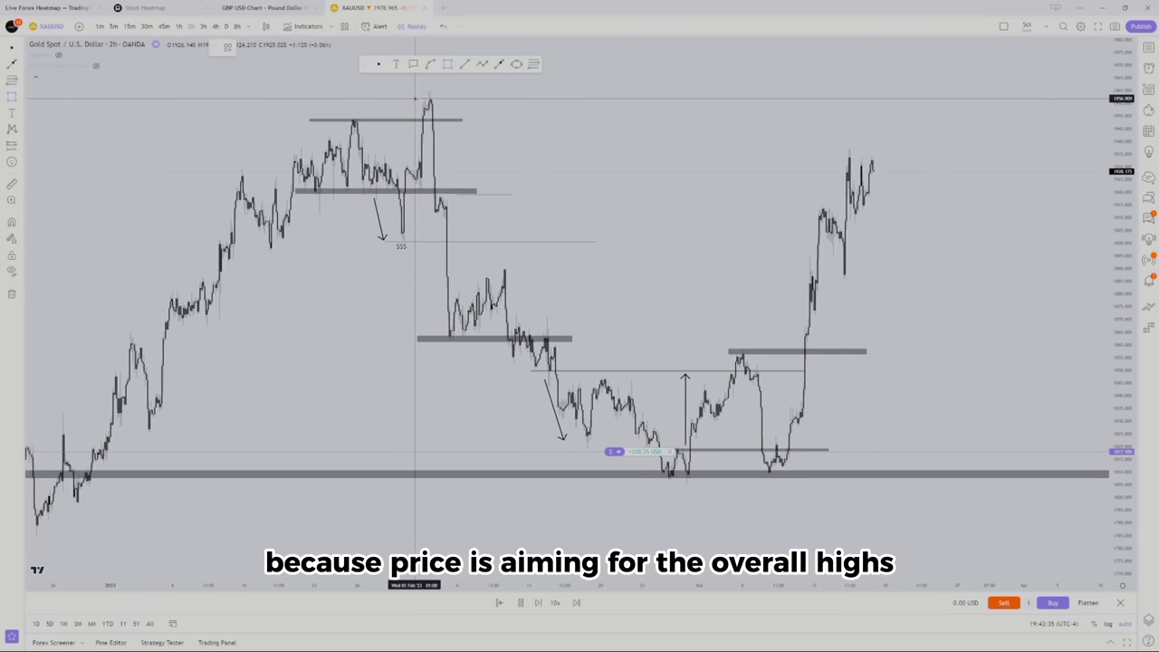
pyautogui.click(1002, 197)
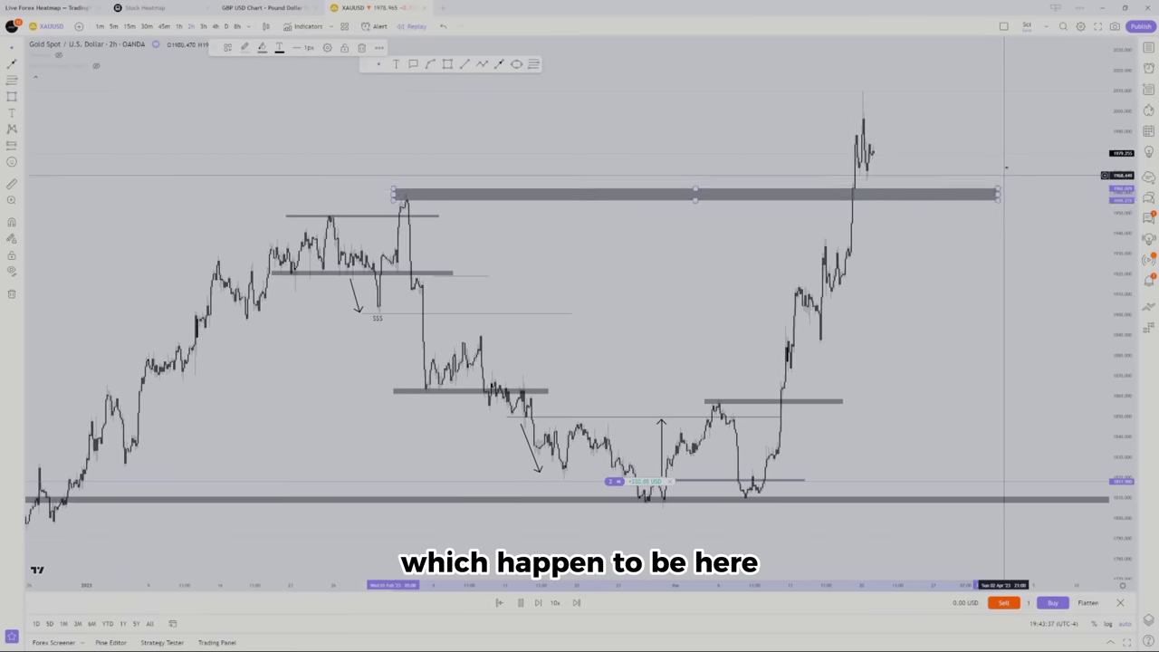
pyautogui.click(1006, 174)
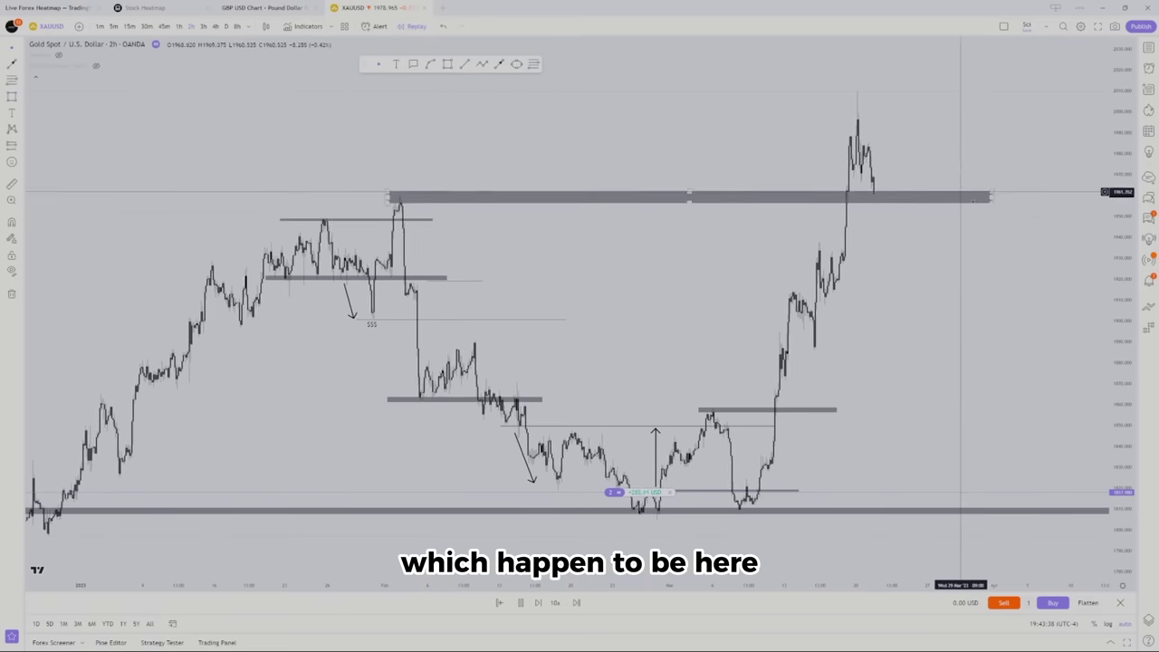
pyautogui.click(522, 603)
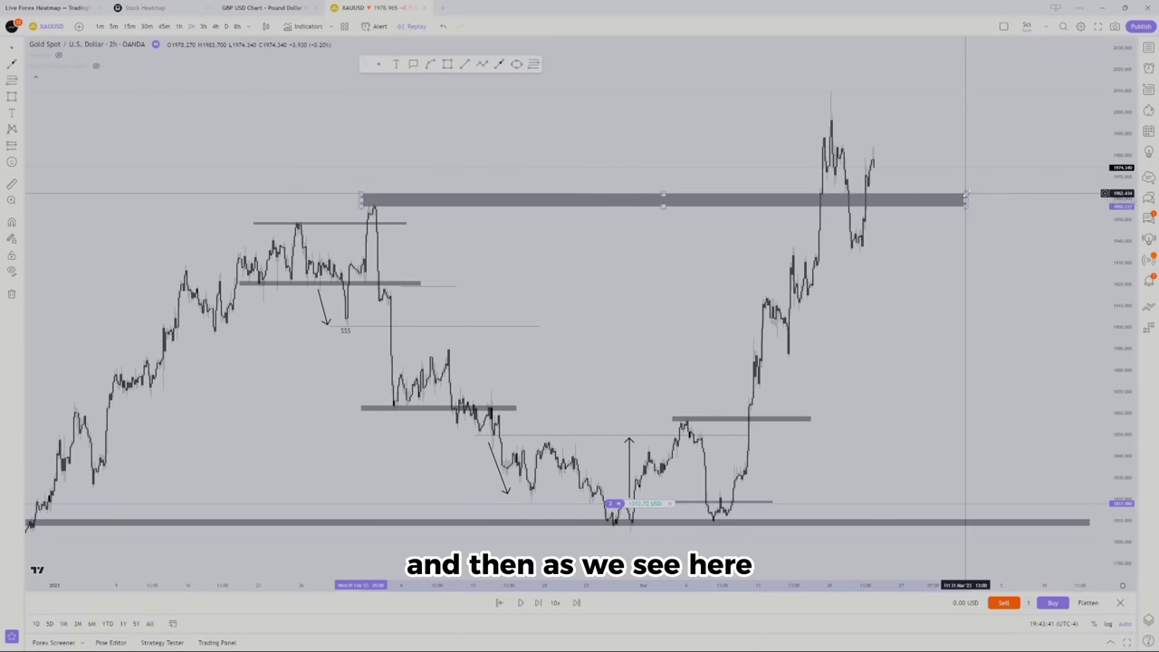
# Slim the early-February high rectangle to a thin zone extended past 31 March, and draw another thin rectangle along the latest March high
pyautogui.moveTo(964, 191); pyautogui.dragTo(1013, 205)
pyautogui.click(447, 65)
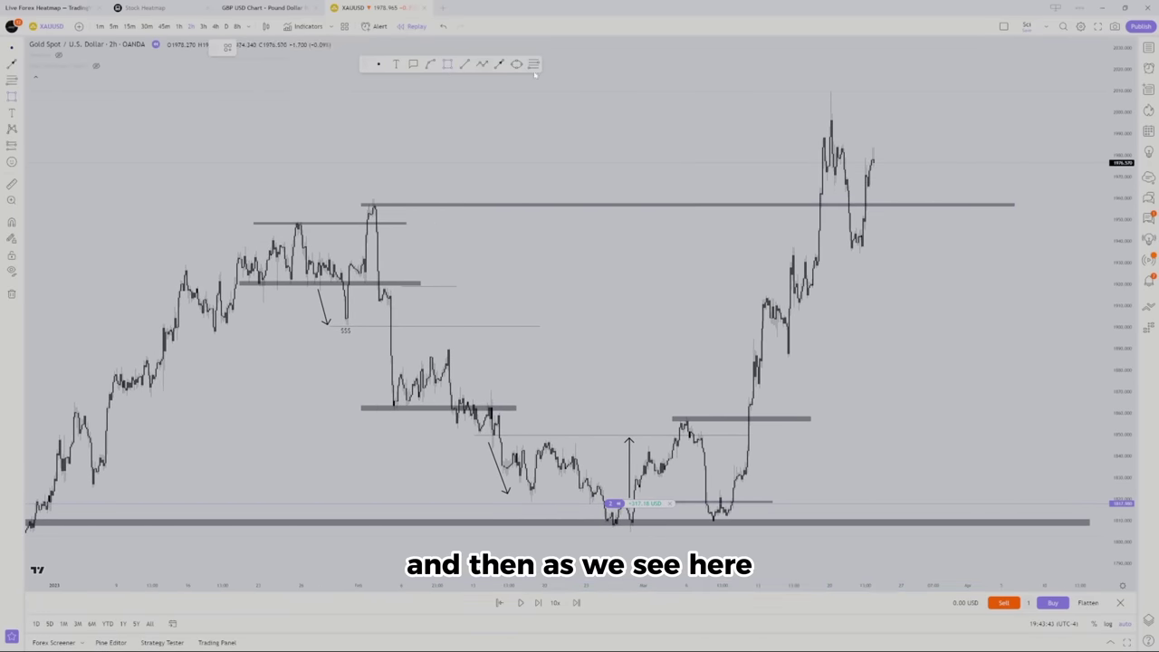
pyautogui.moveTo(802, 118); pyautogui.dragTo(1034, 118)
# Draw an upward arrow at 16 March from the early-February high level to the March high level
pyautogui.click(499, 64)
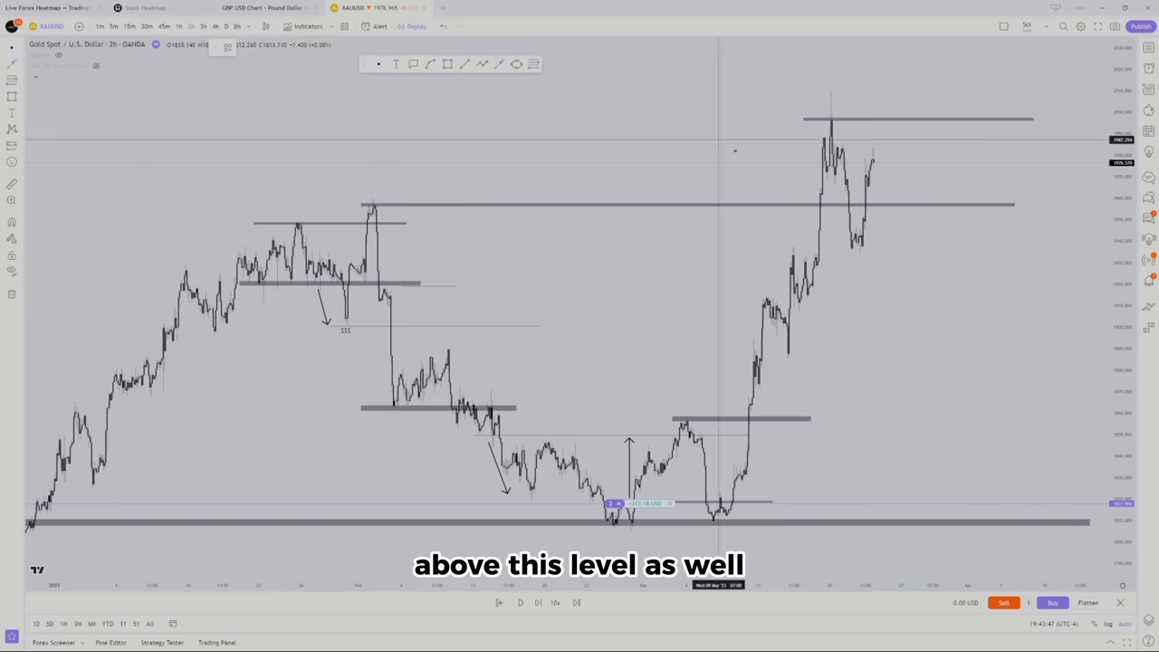
pyautogui.click(804, 122)
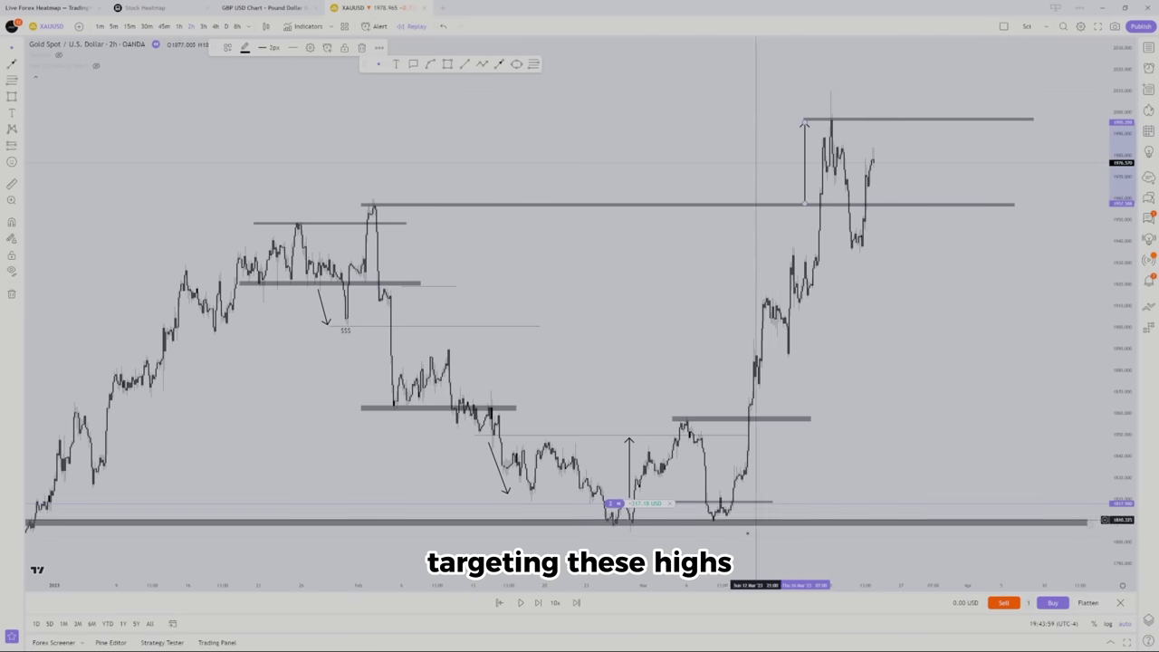
# Resume the 2-hour replay, play it through to the latest candle and dismiss the trade results summary
pyautogui.click(521, 602)
pyautogui.scroll(2, 748, 418)
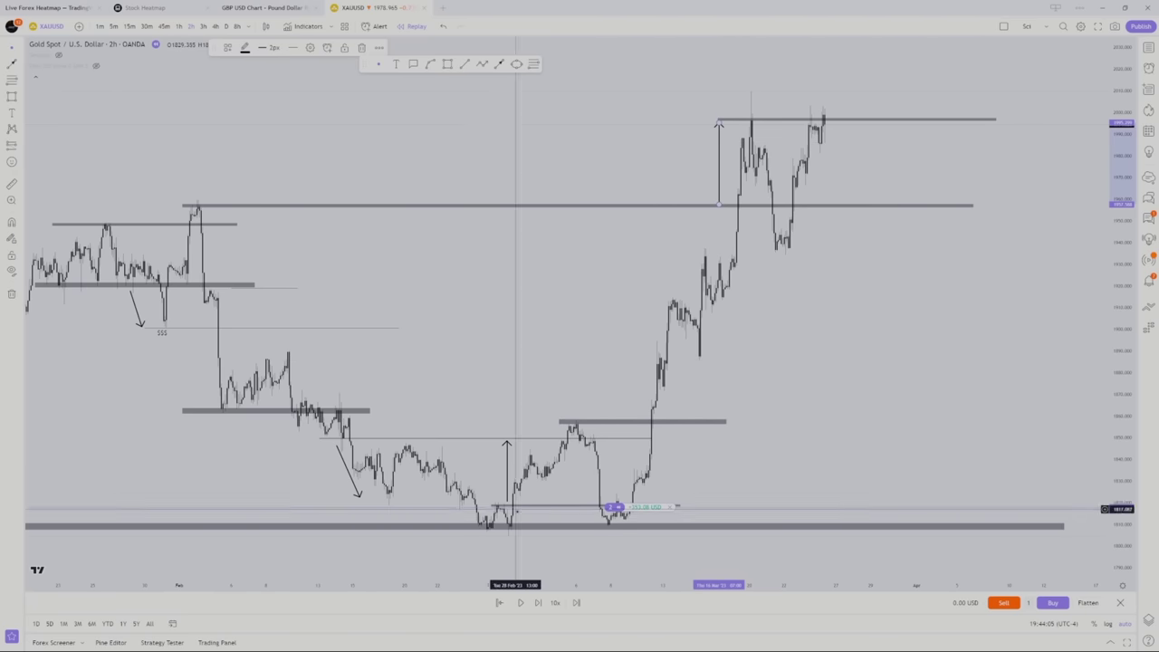
pyautogui.click(518, 607)
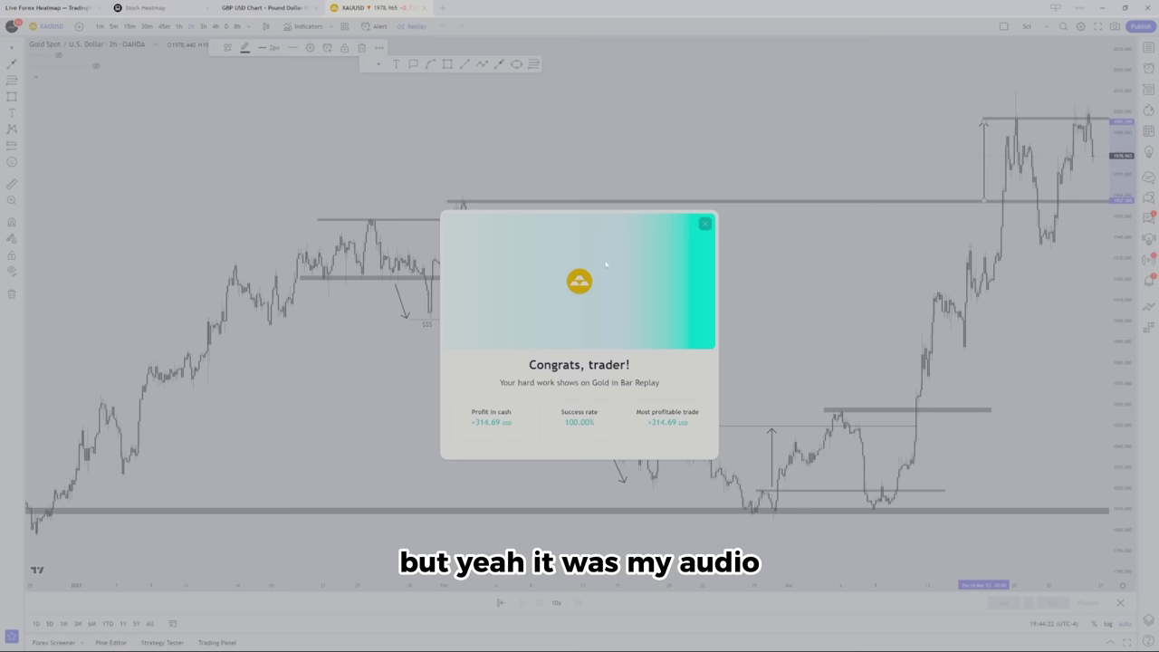
pyautogui.click(706, 226)
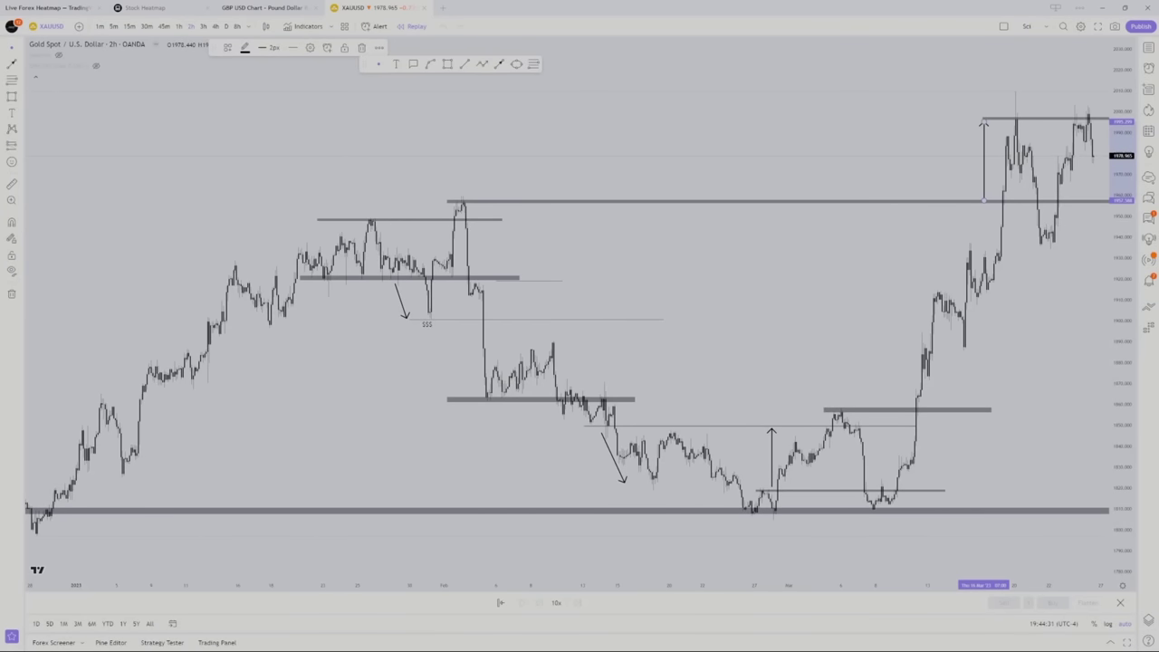